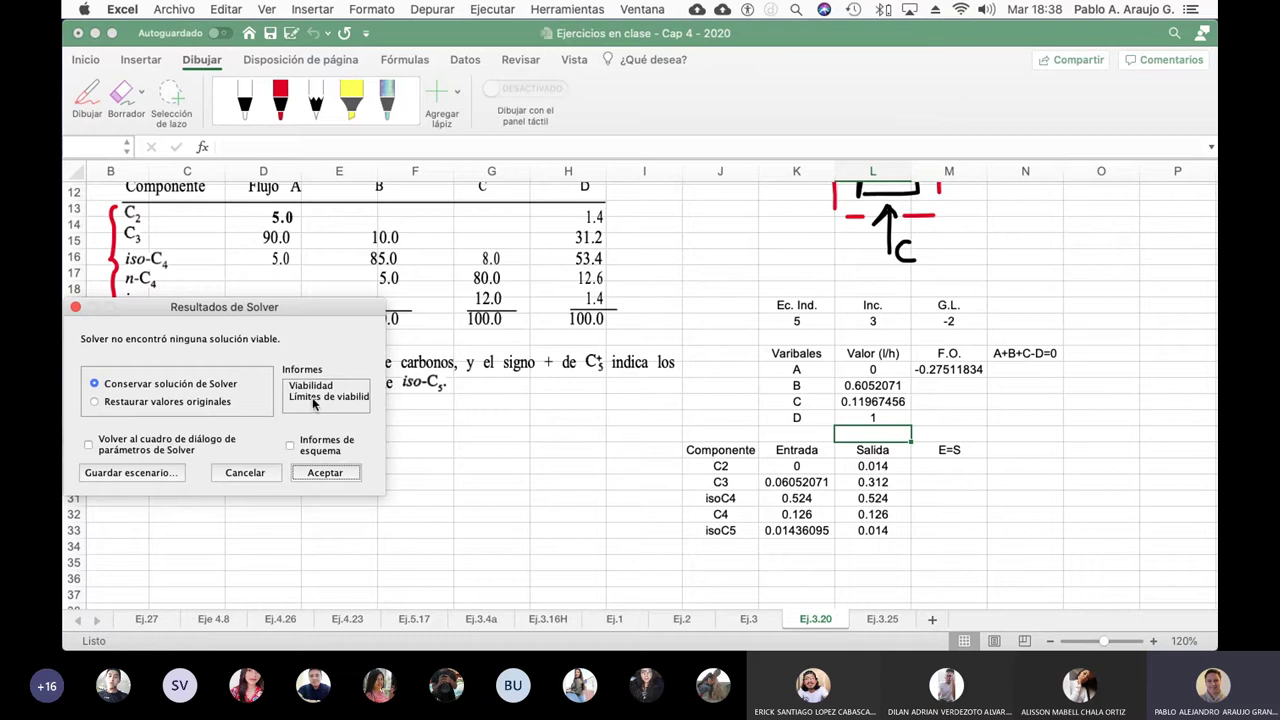
# - Keep the Solver solution and review the problem statement with its stream composition table
pyautogui.click(325, 473)
pyautogui.scroll(5, 602, 442)
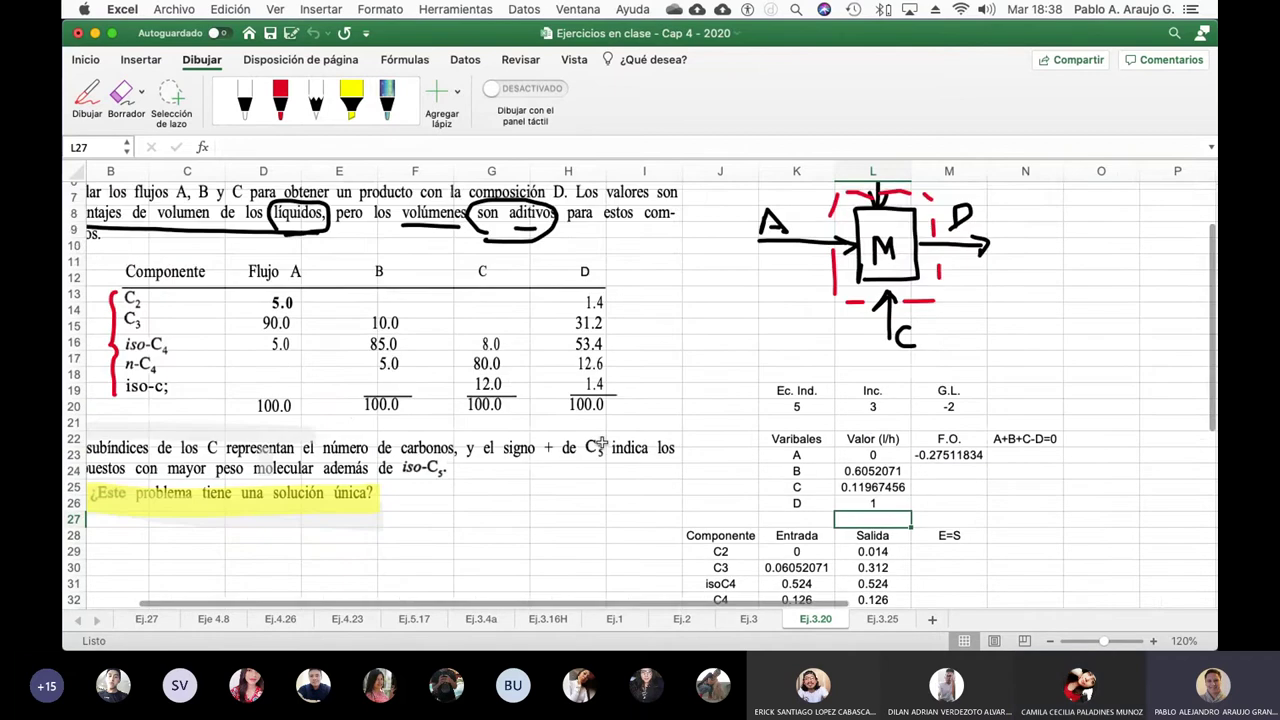
pyautogui.scroll(-7, 602, 442)
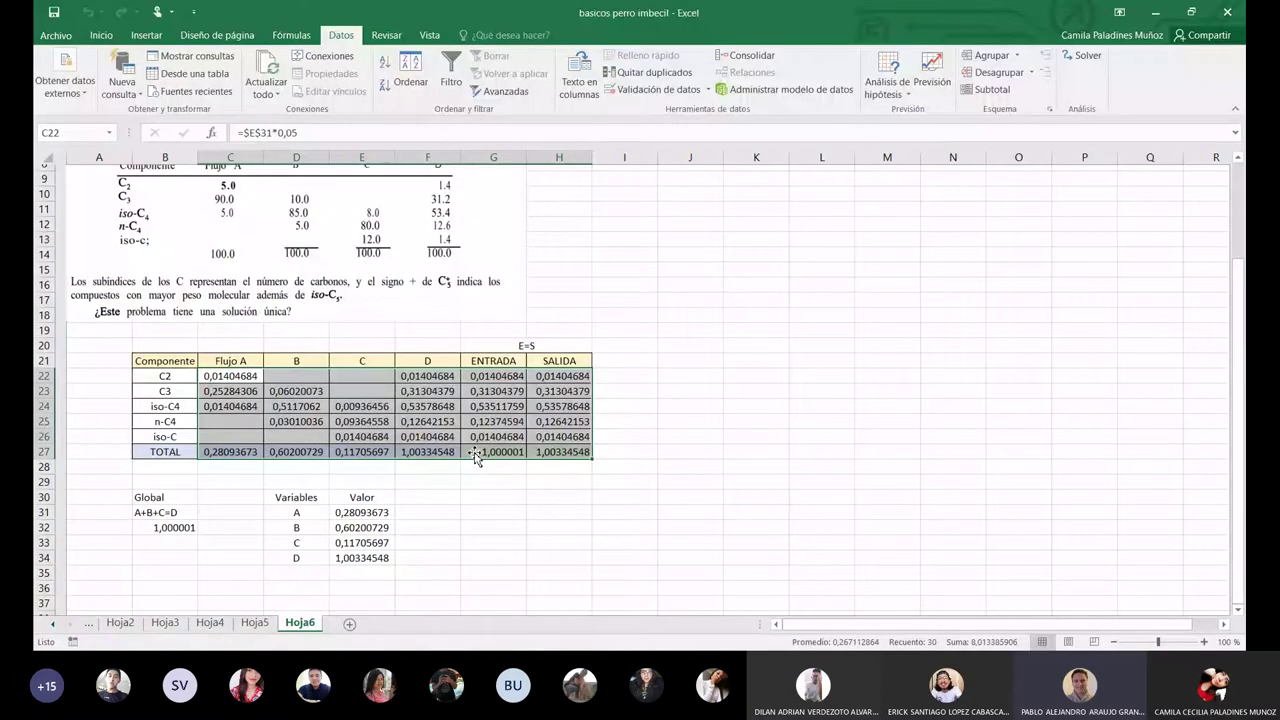
# - Inspect the formulas for the C2 flow in stream A, the C2 outlet in H22 and the global balance in B32
pyautogui.click(530, 541)
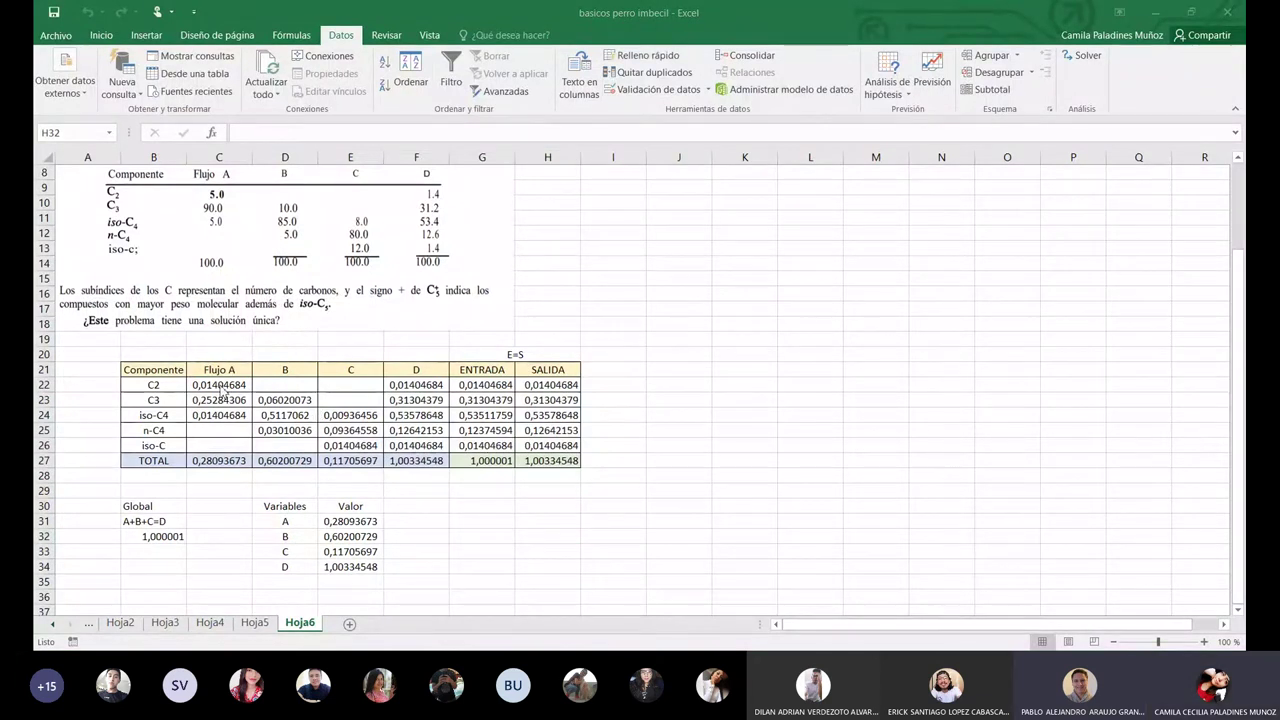
pyautogui.click(225, 386)
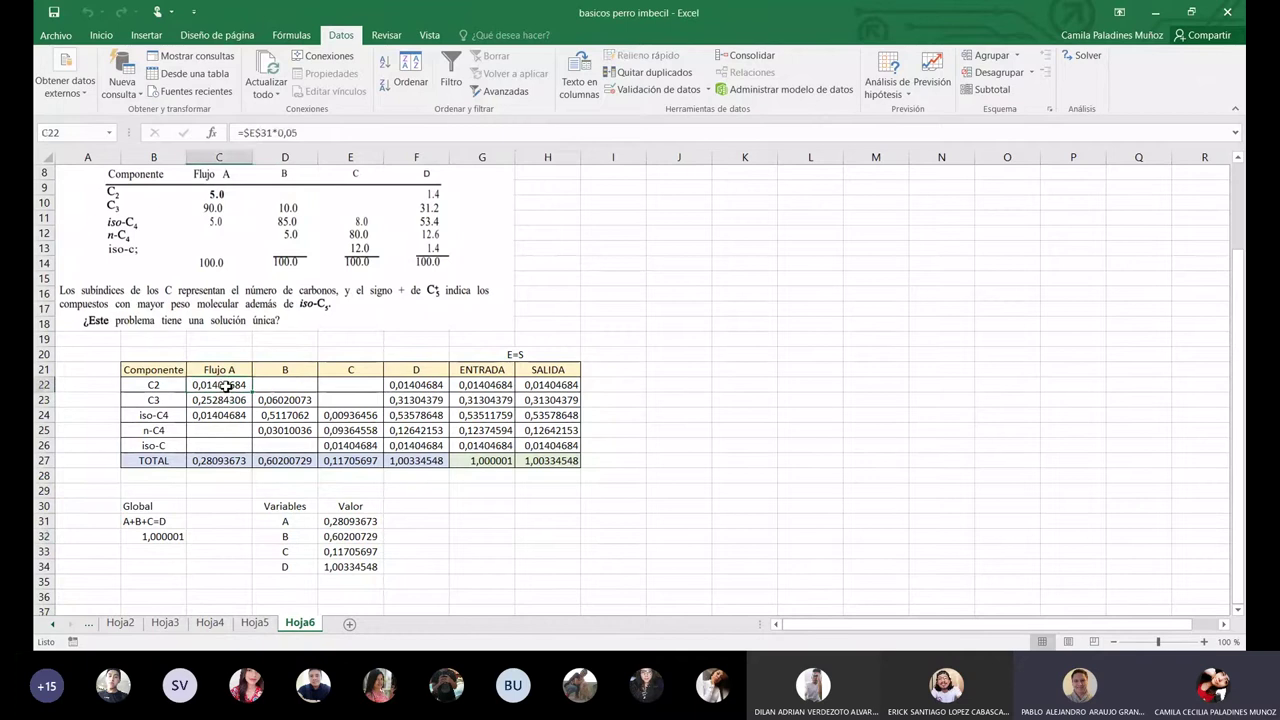
pyautogui.click(303, 132)
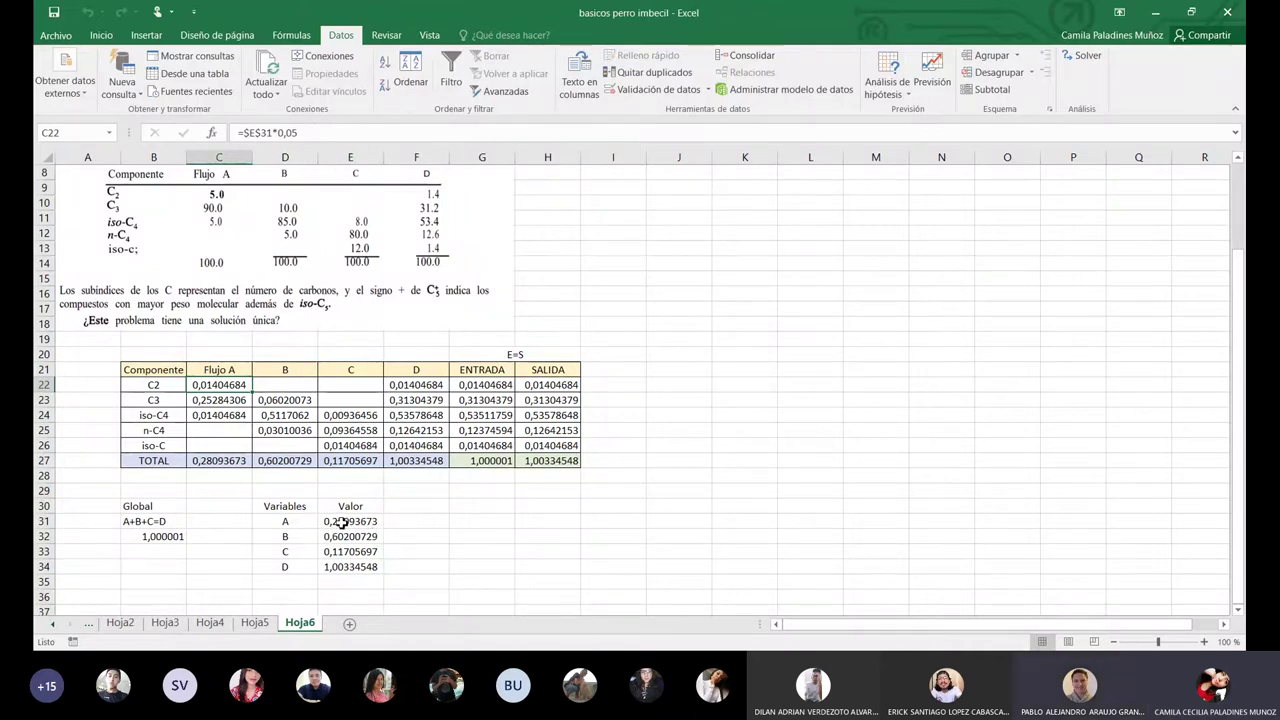
pyautogui.click(290, 523)
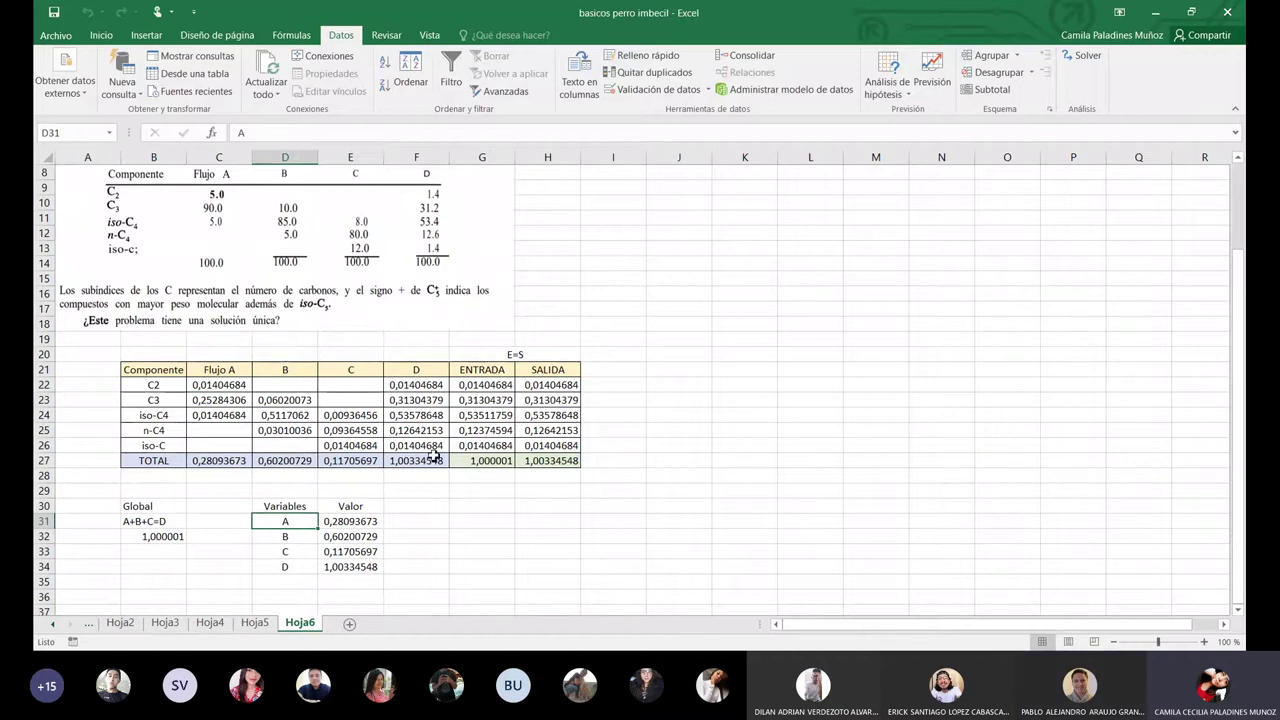
pyautogui.click(550, 384)
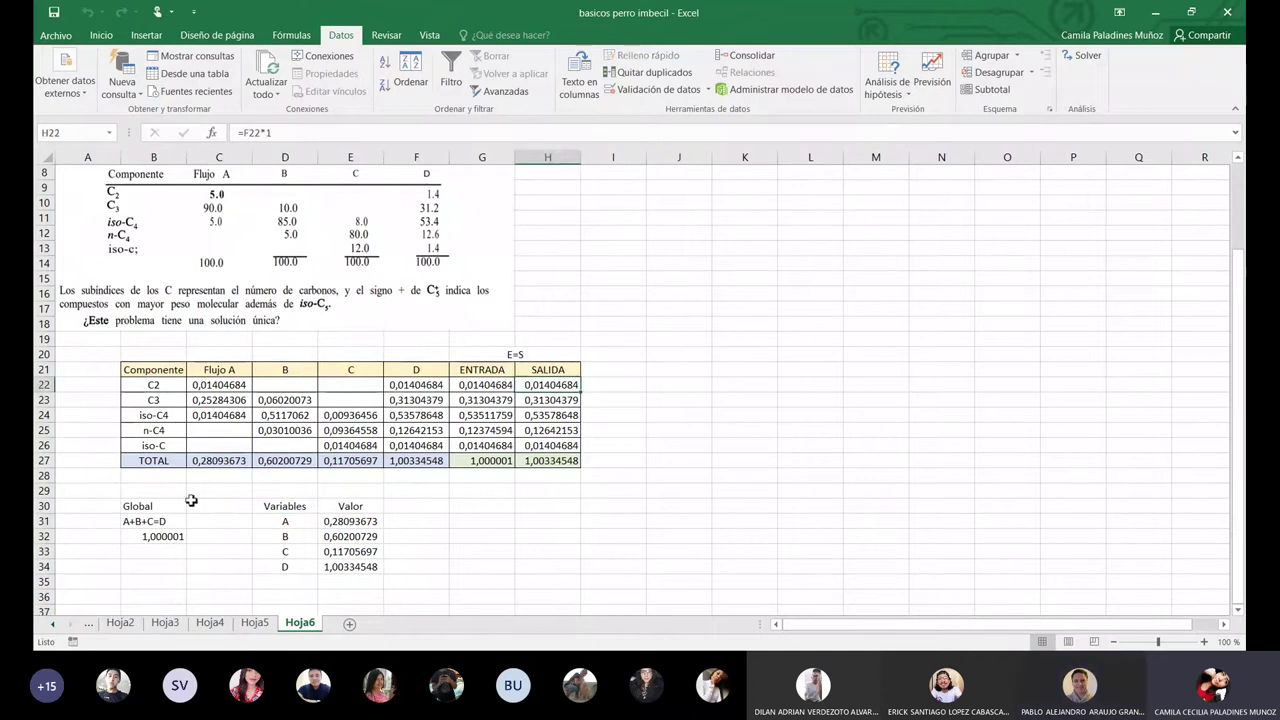
pyautogui.click(165, 537)
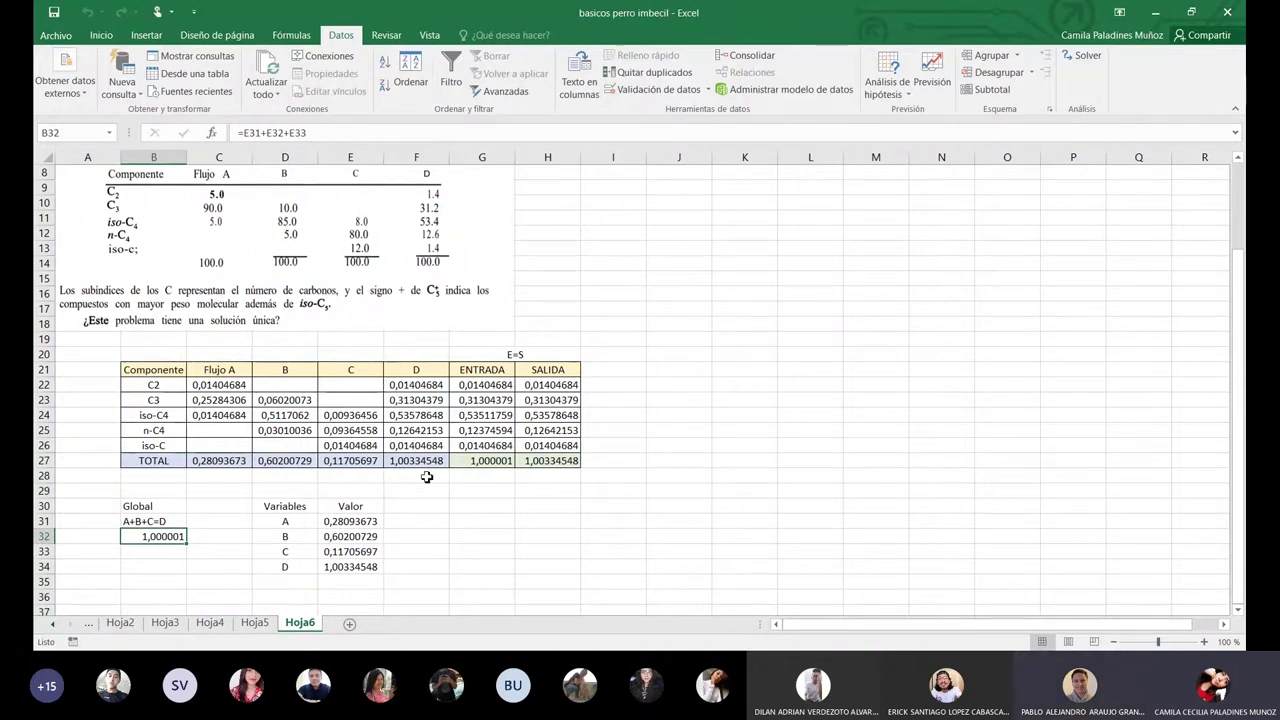
pyautogui.click(412, 551)
# - Try solving with the global balance cell B32 selected and discard the Solver result
pyautogui.click(157, 537)
pyautogui.click(1106, 53)
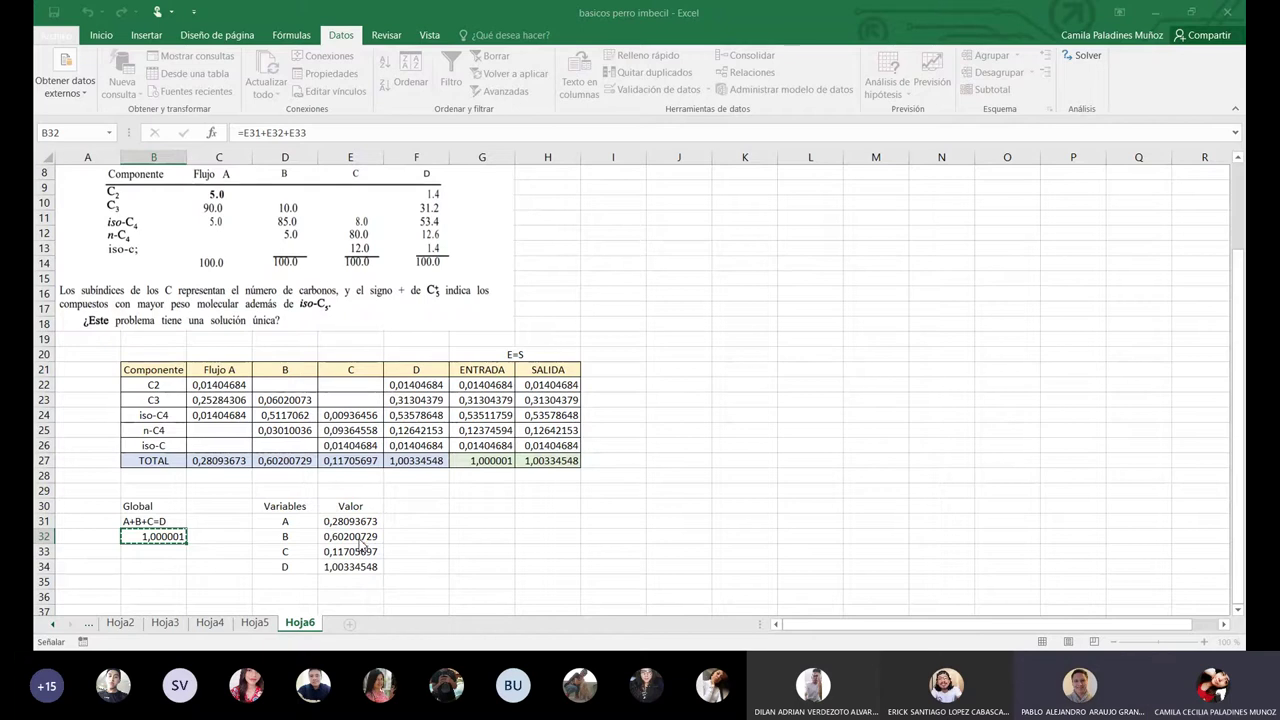
pyautogui.press('Tab')
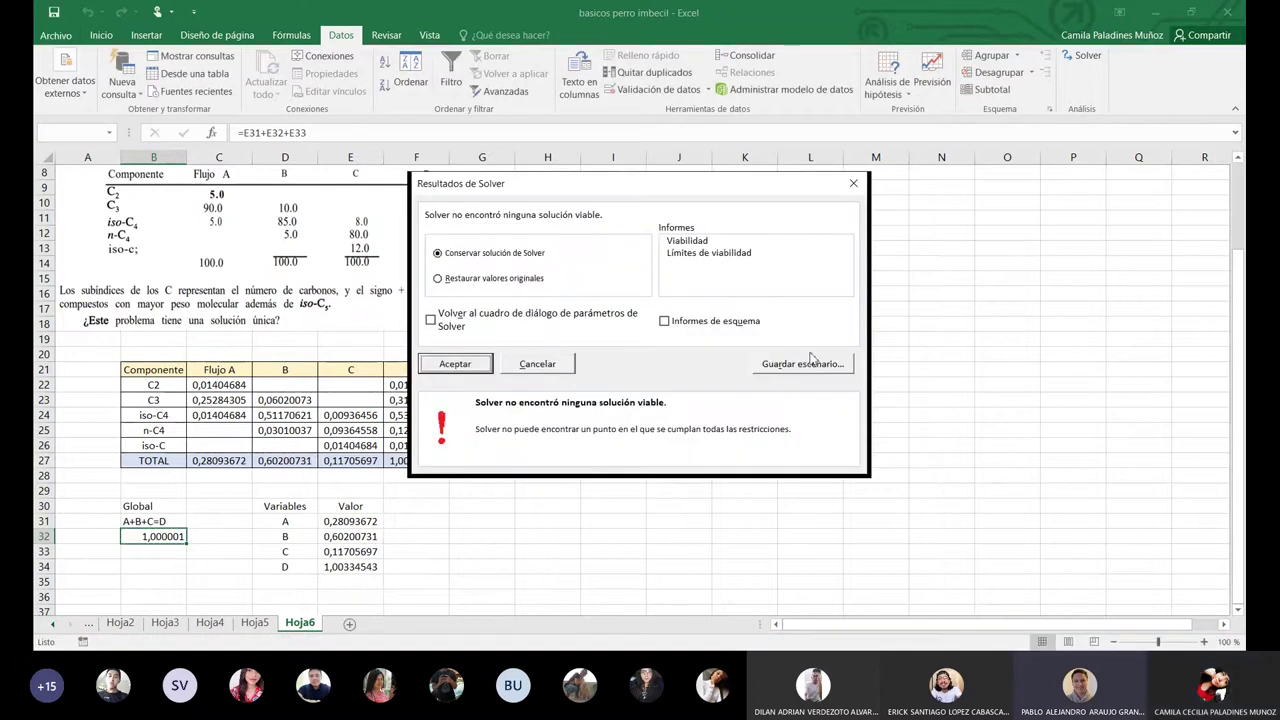
pyautogui.click(856, 180)
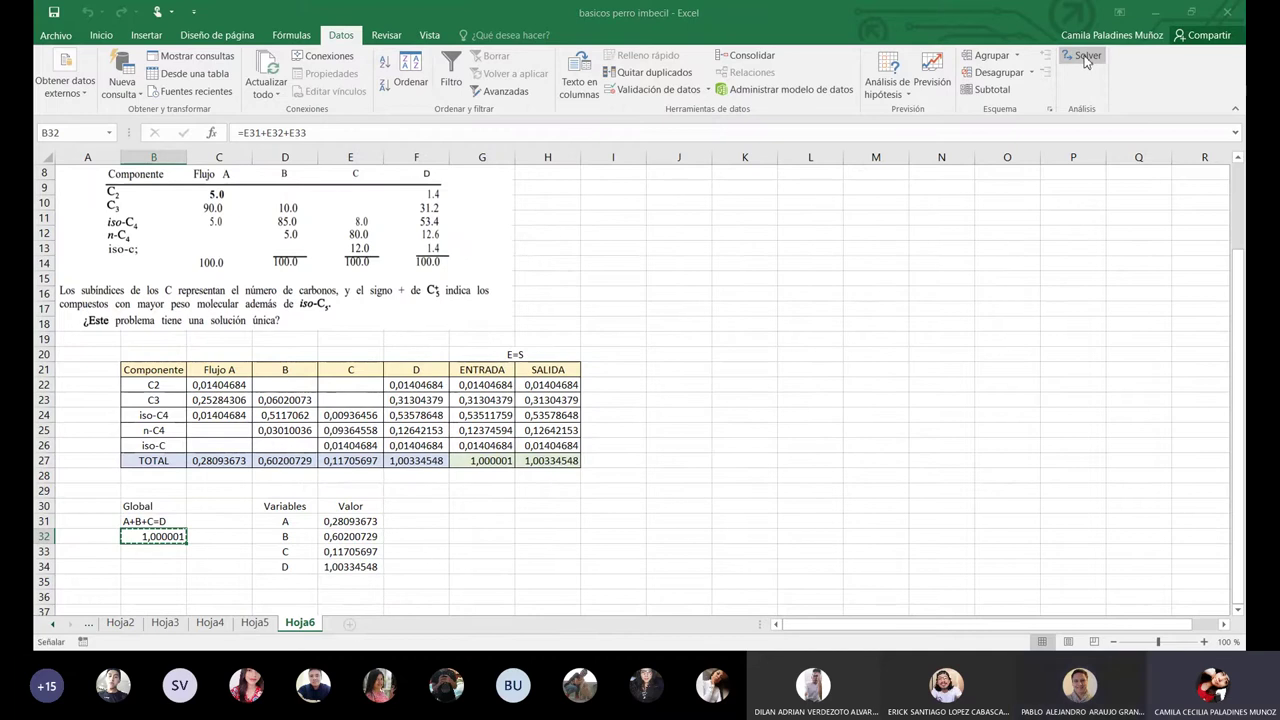
pyautogui.click(1088, 57)
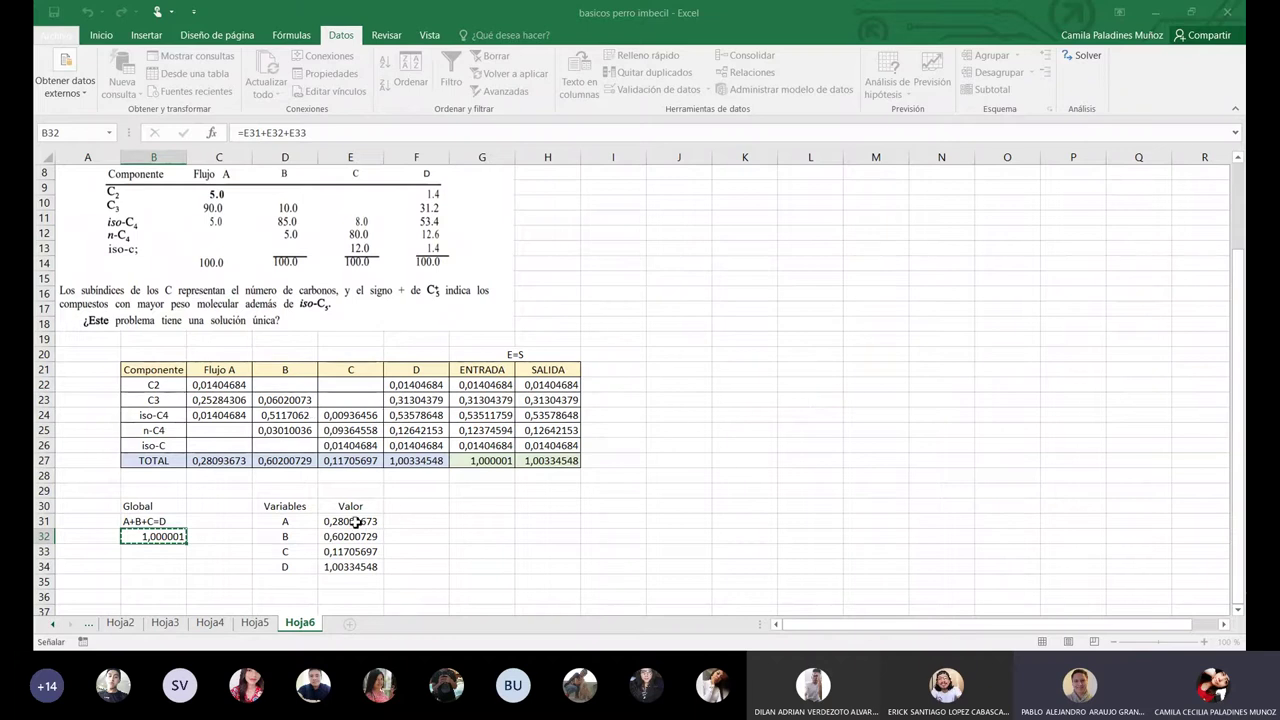
pyautogui.click(352, 386)
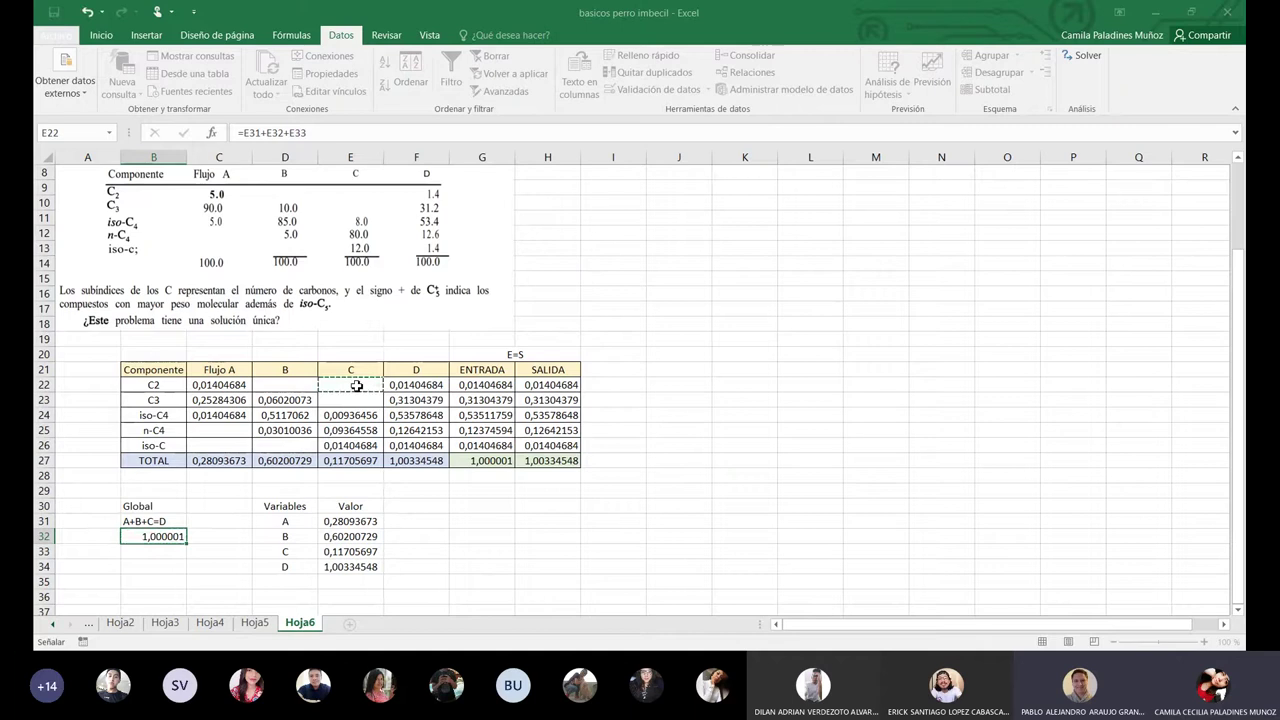
pyautogui.click(222, 388)
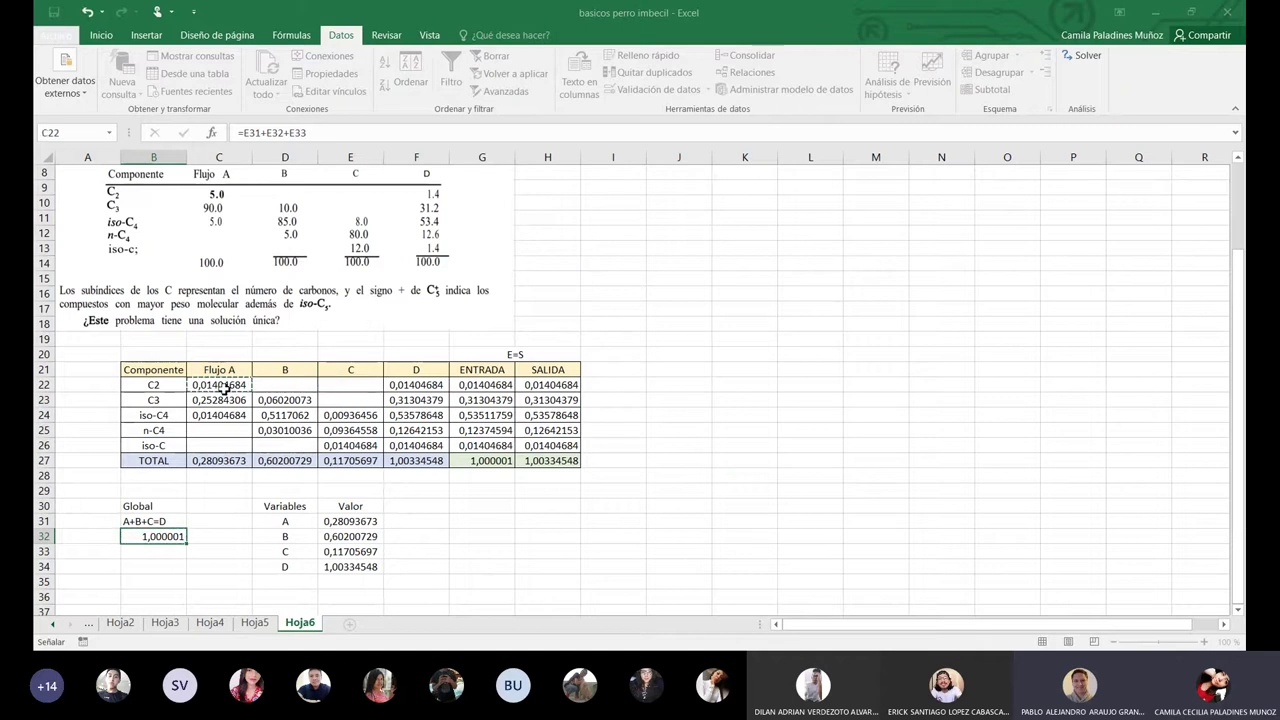
pyautogui.click(352, 386)
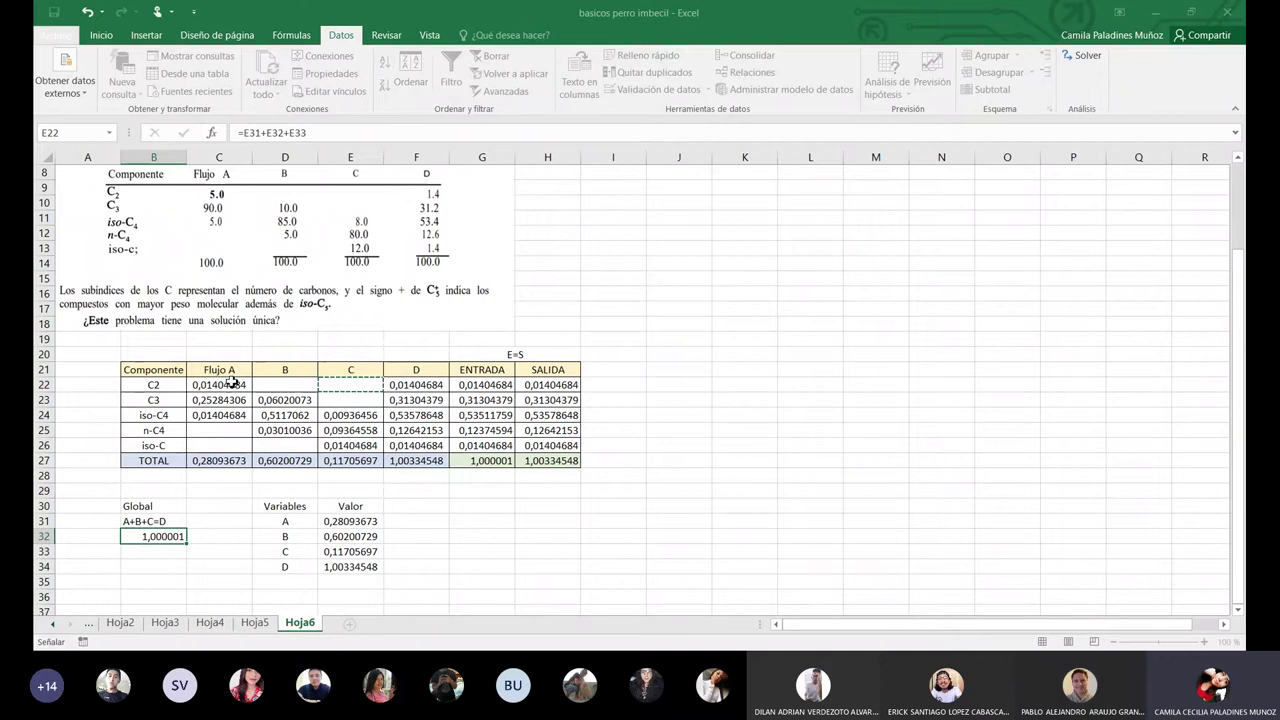
pyautogui.click(224, 385)
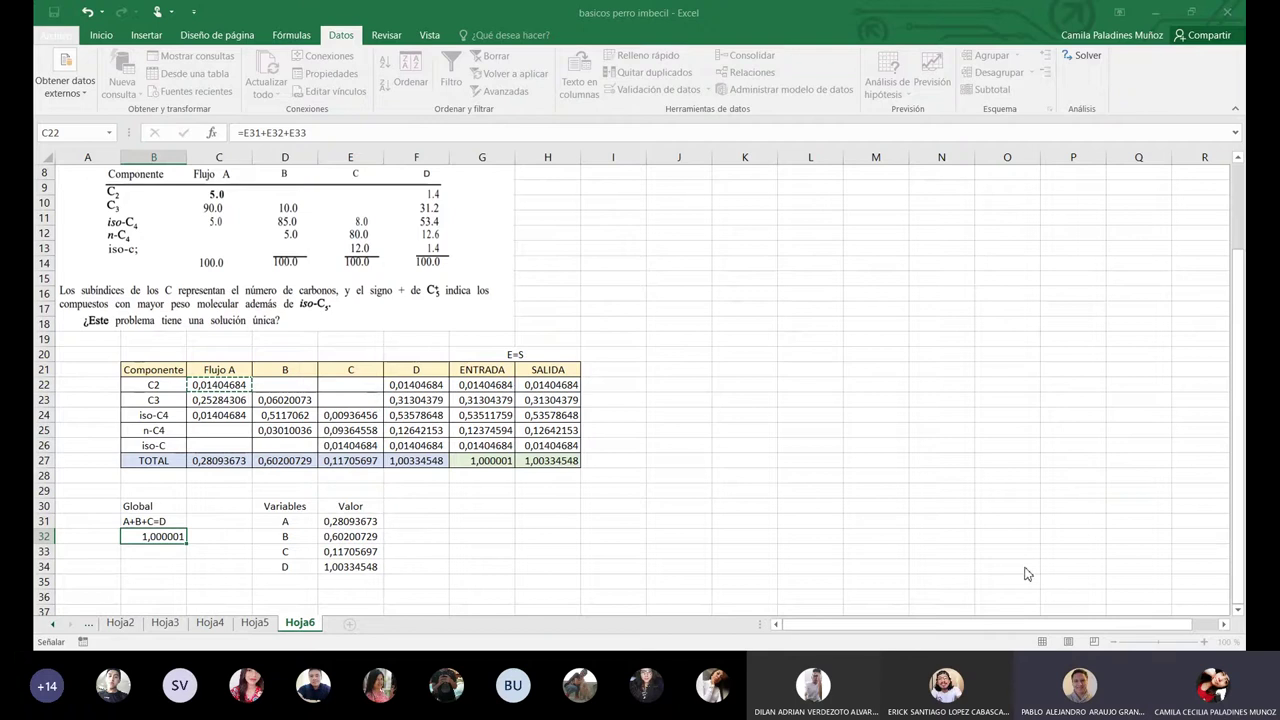
pyautogui.press('Escape')
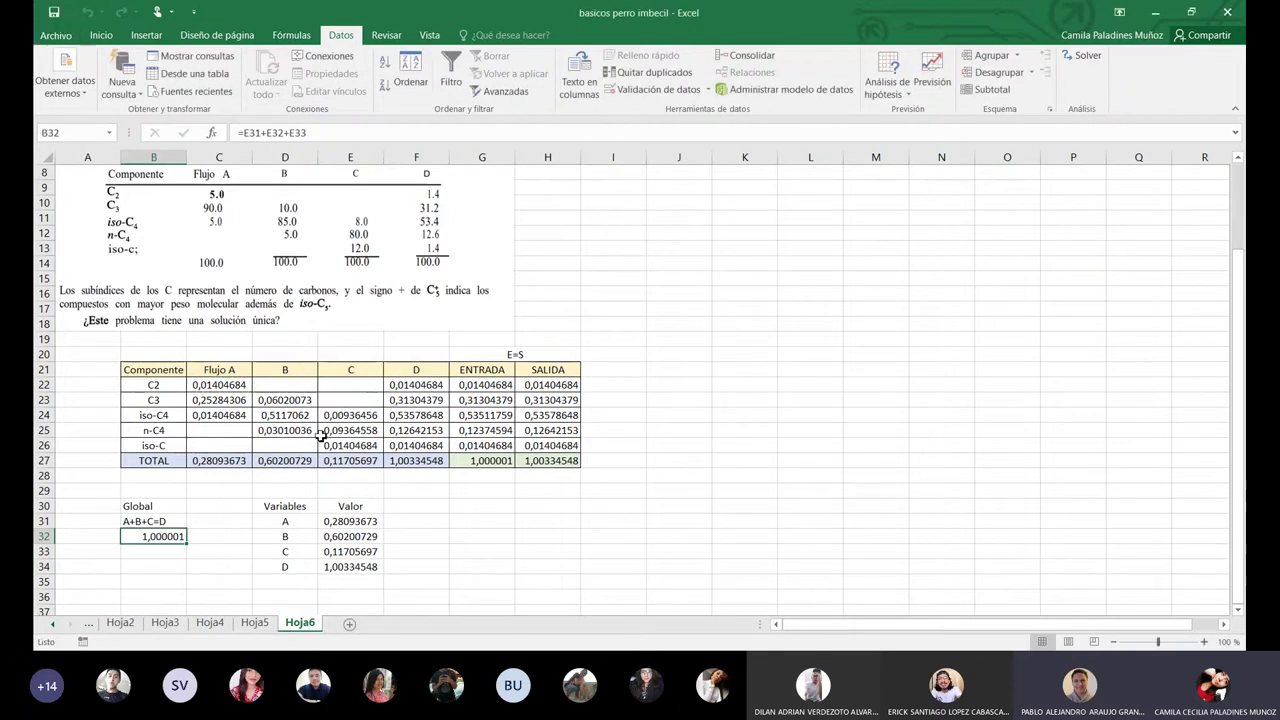
# - Examine the cell reference and composition factor in the stream A formula for C2, cell C22
pyautogui.click(220, 386)
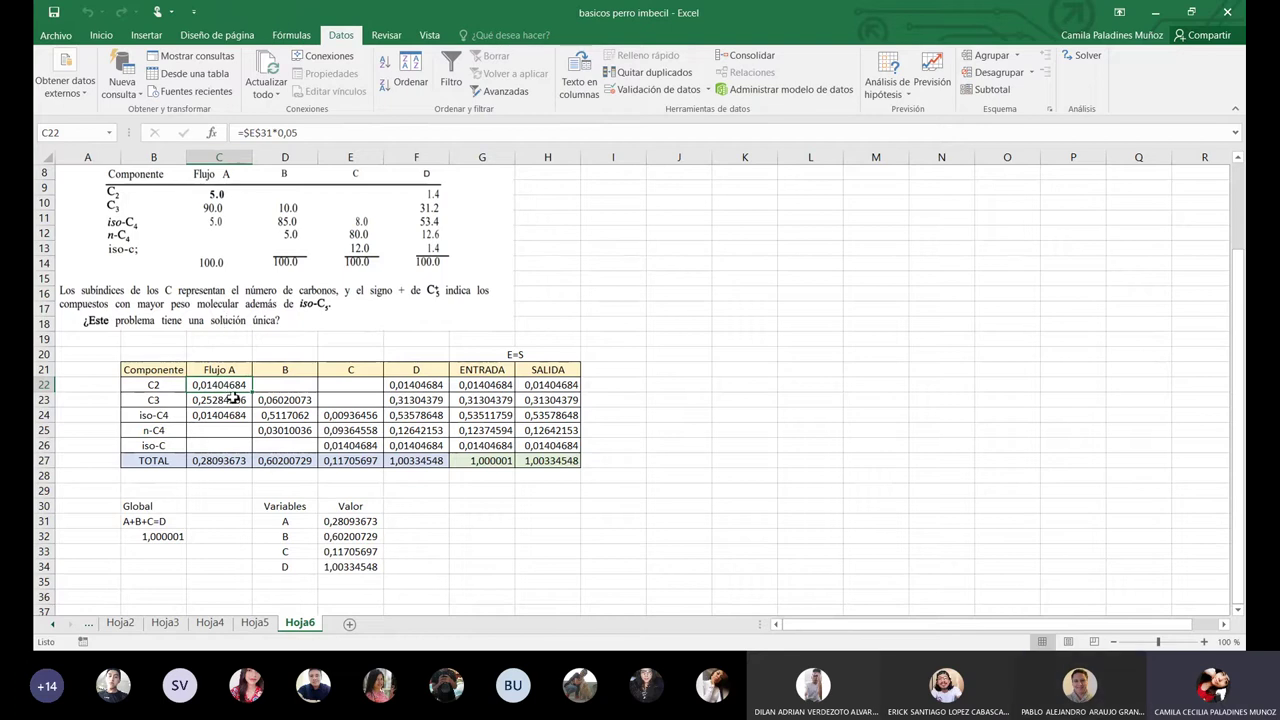
pyautogui.click(271, 135)
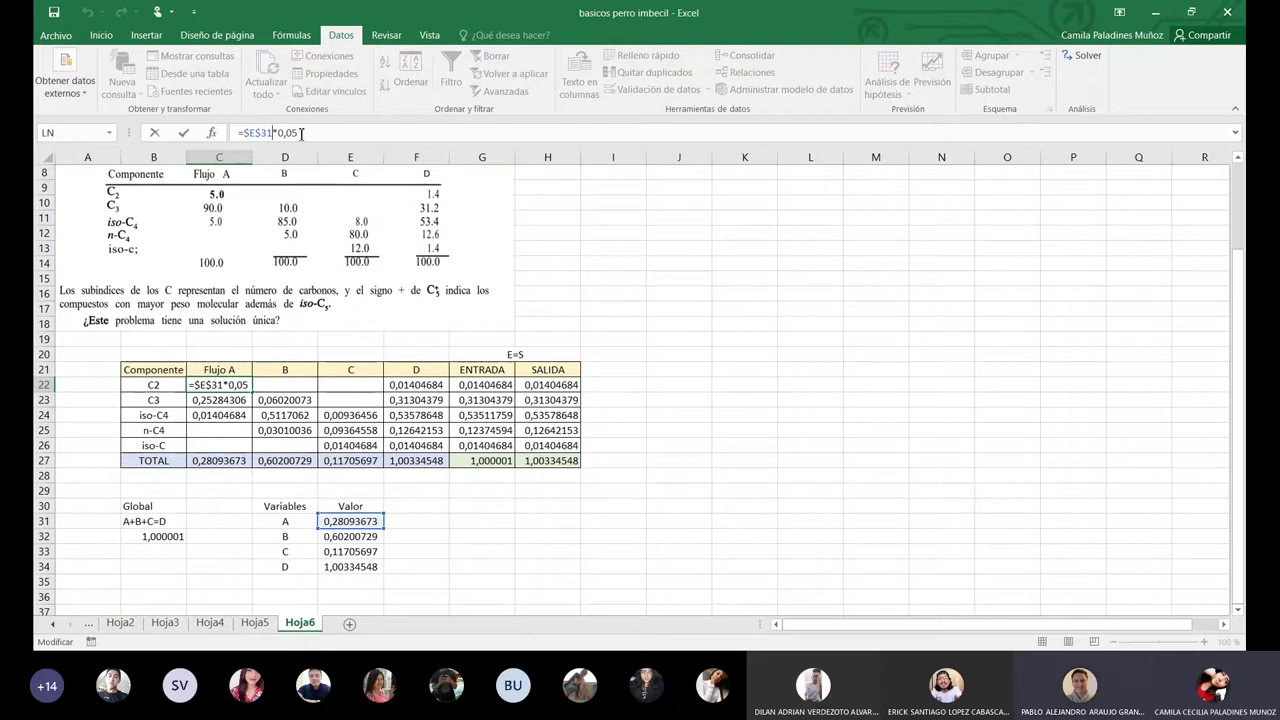
pyautogui.press('Left')
pyautogui.press('Left')
pyautogui.press('Left')
pyautogui.press('Left')
pyautogui.press('Left')
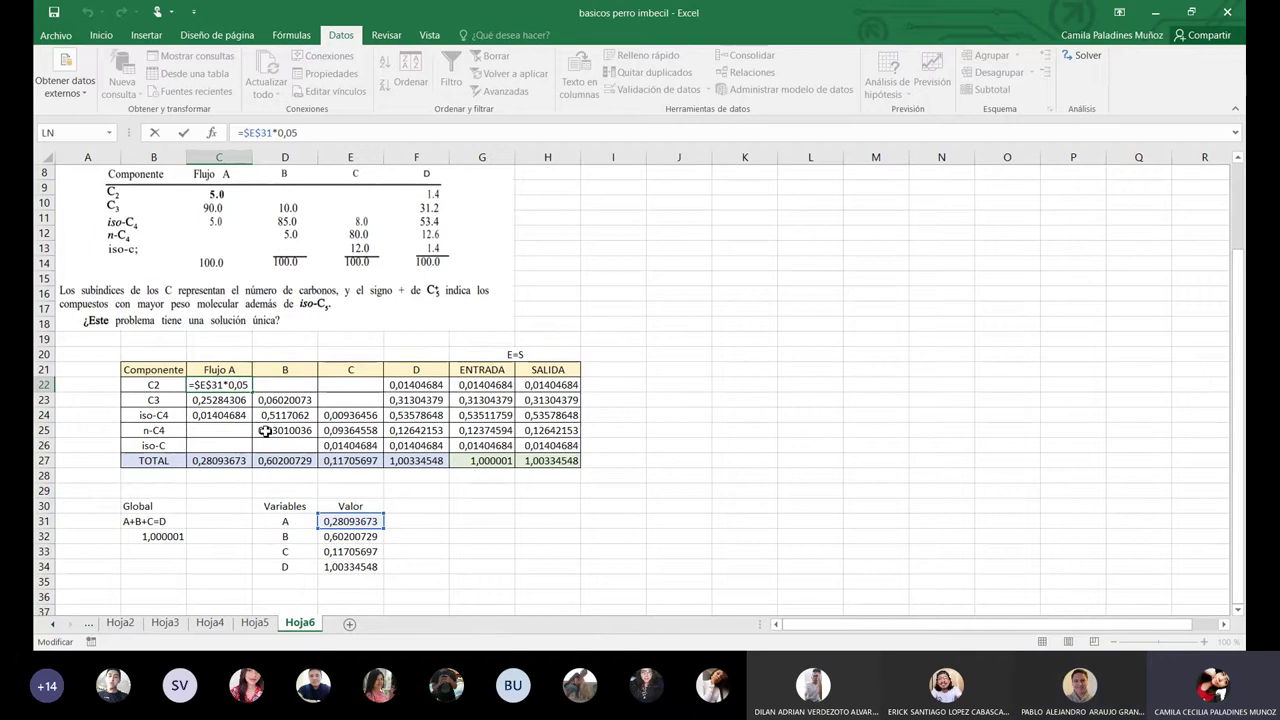
# - Check the ENTRADA sum formulas for components C2 and n-C4 in cells G22 and G25
pyautogui.click(496, 388)
pyautogui.rightClick(556, 406)
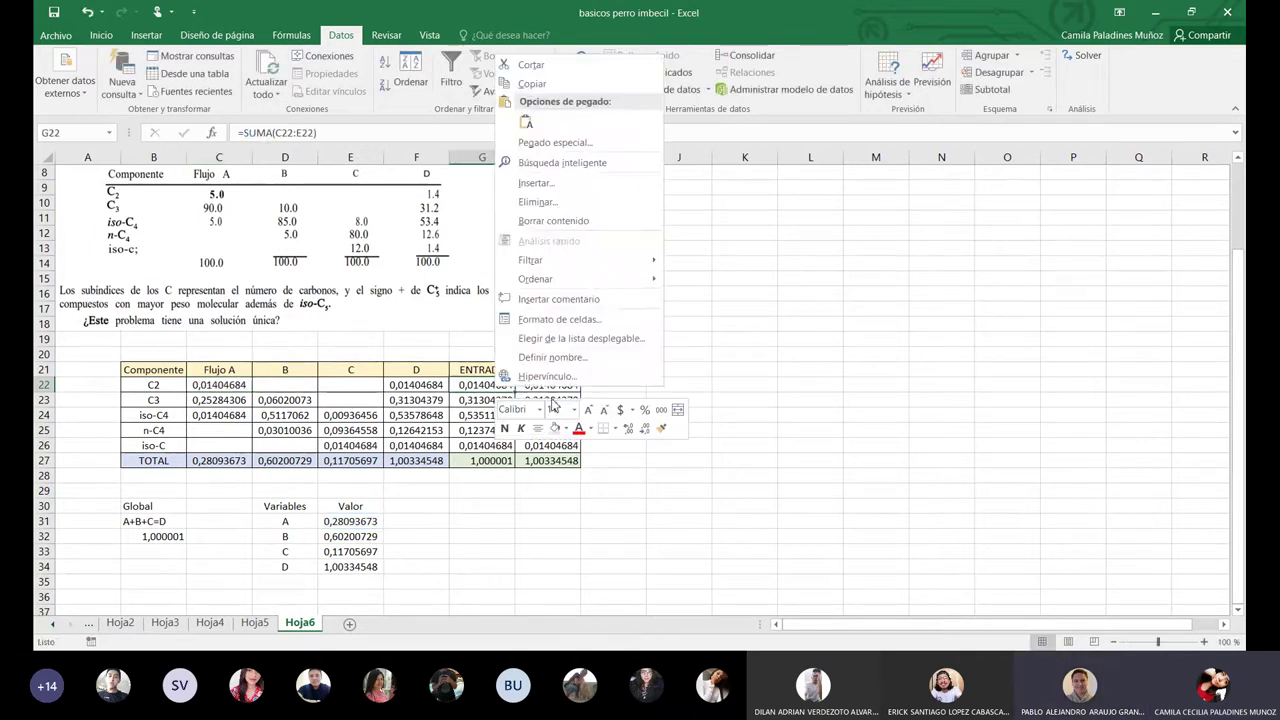
pyautogui.click(487, 436)
pyautogui.rightClick(519, 440)
pyautogui.press('Escape')
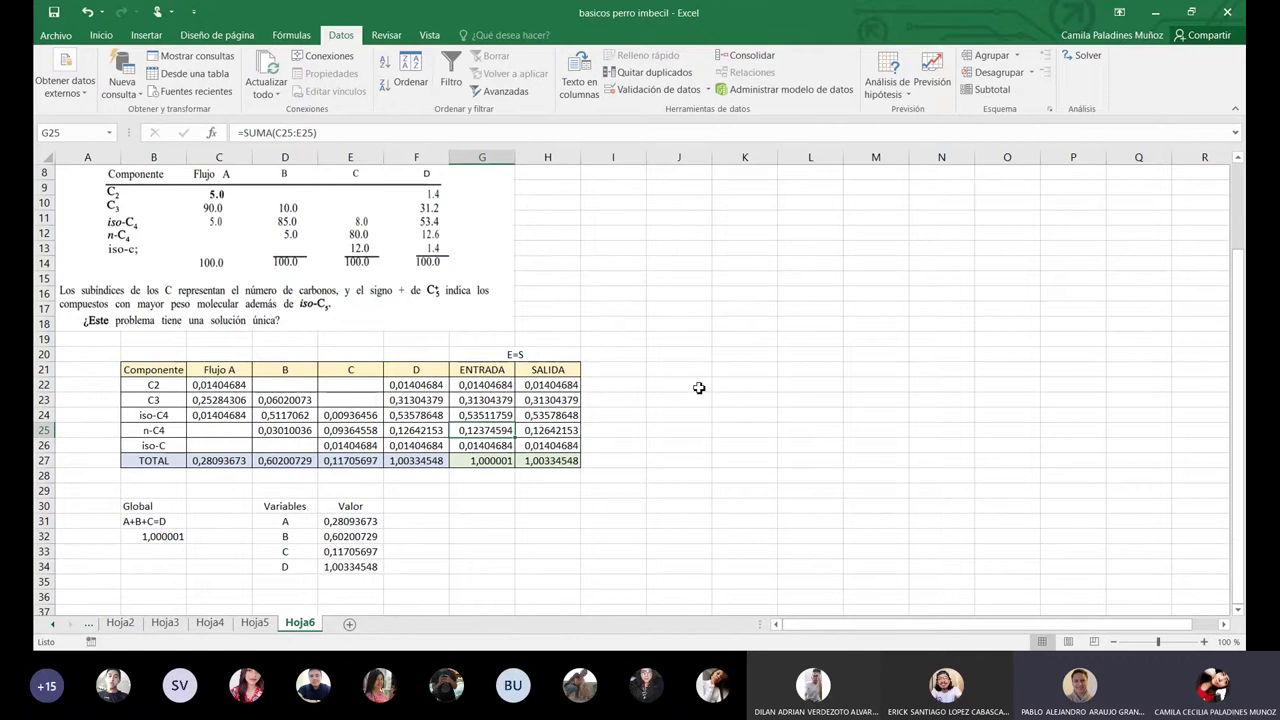
pyautogui.click(501, 386)
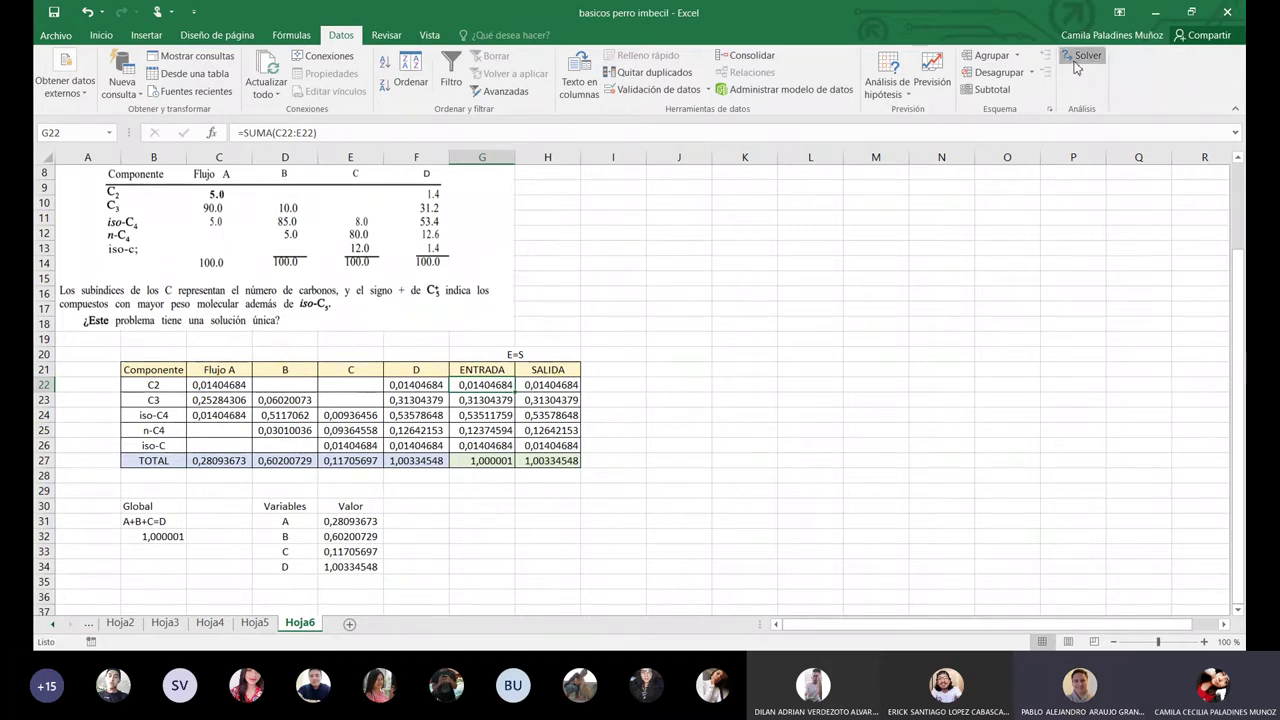
# - Set the Solver objective to the global balance cell B32
pyautogui.click(219, 384)
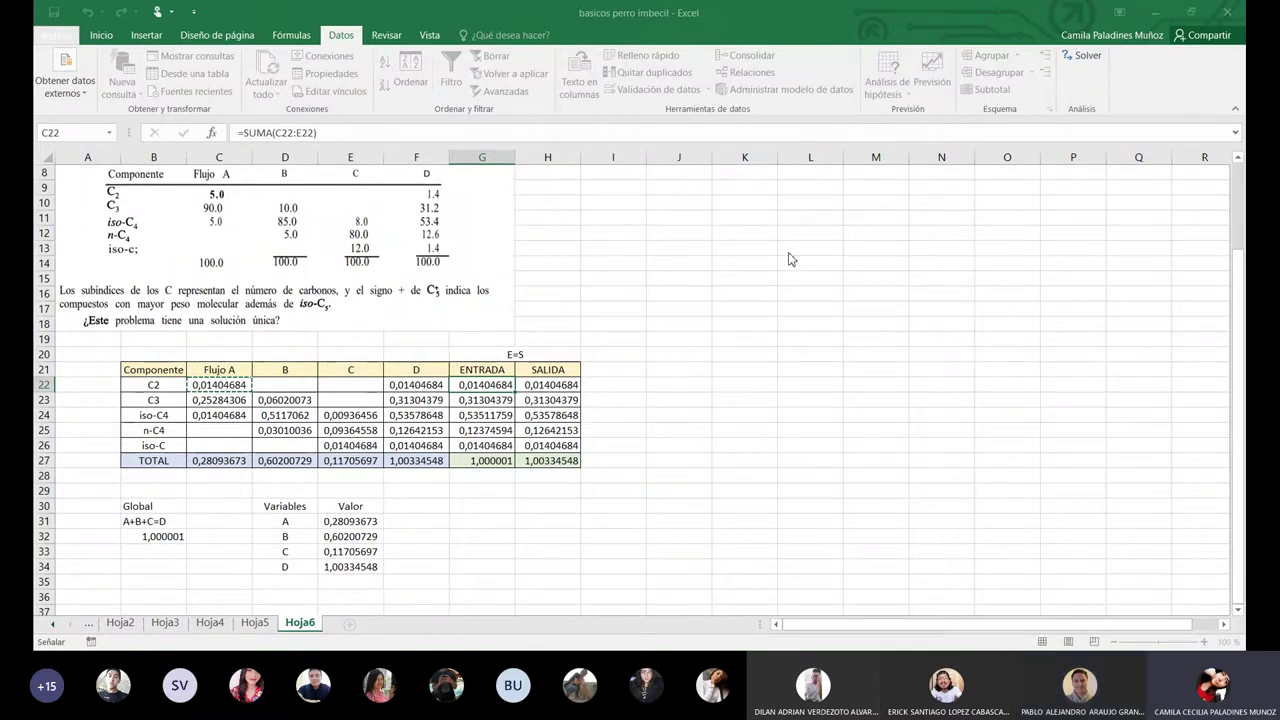
pyautogui.press('F2')
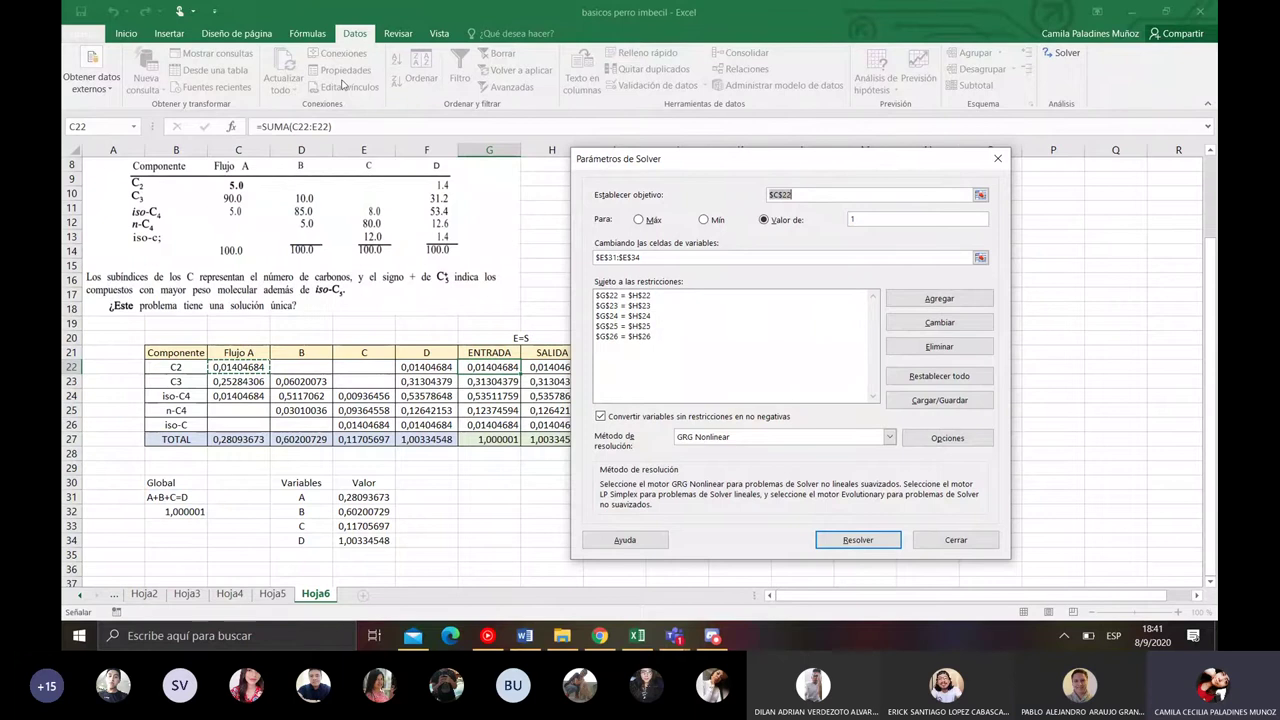
pyautogui.click(185, 511)
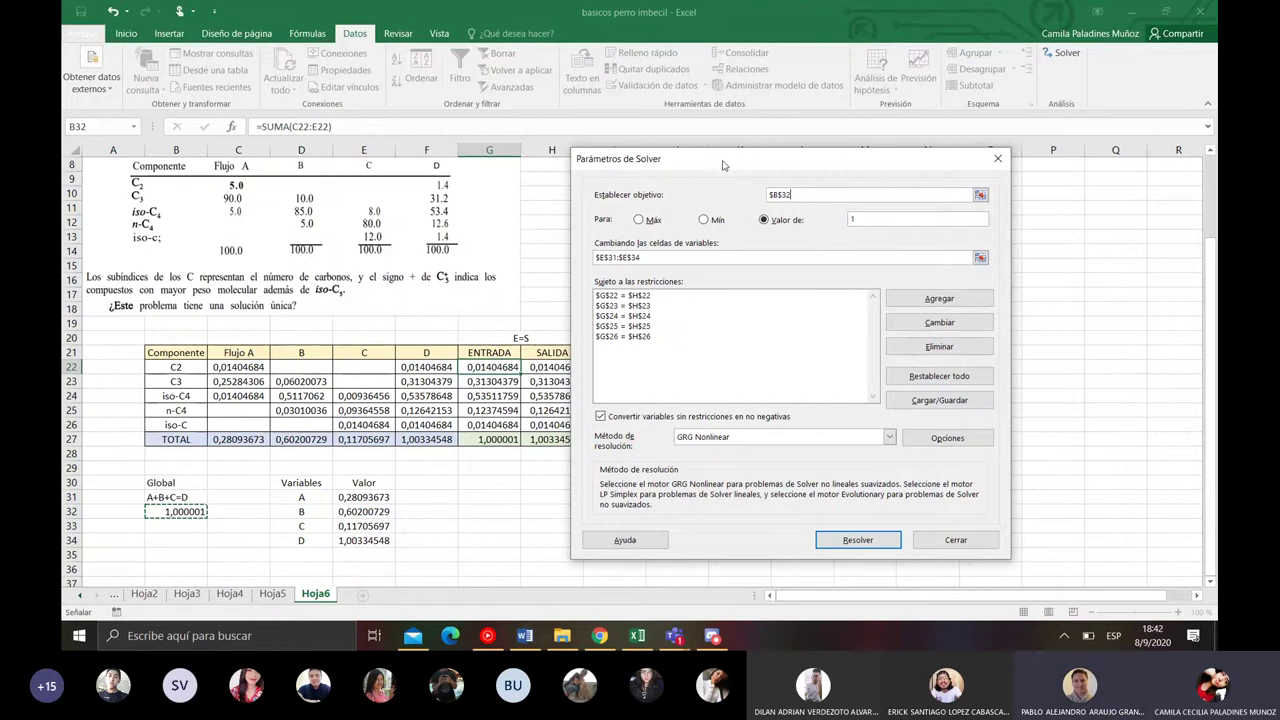
pyautogui.moveTo(724, 163); pyautogui.dragTo(752, 164)
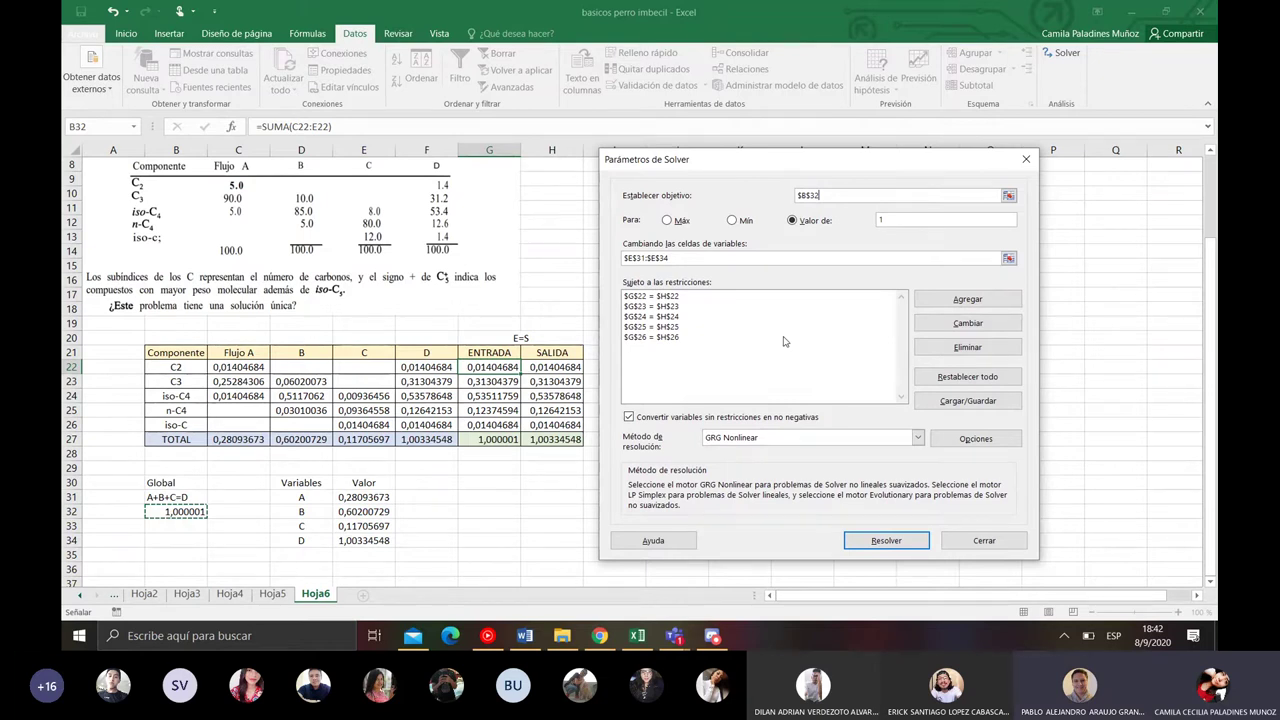
# - Try to insert a reference to column E into the Solver variable cells and close the parameters
pyautogui.click(666, 258)
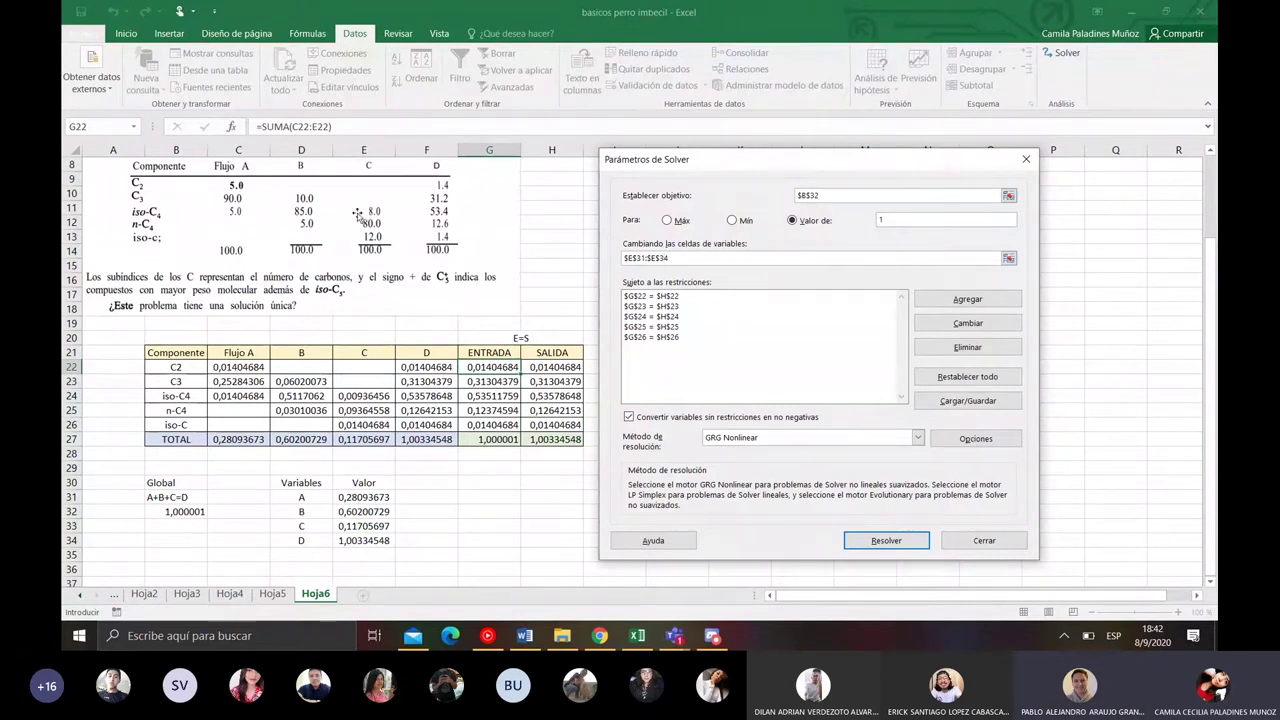
pyautogui.click(366, 150)
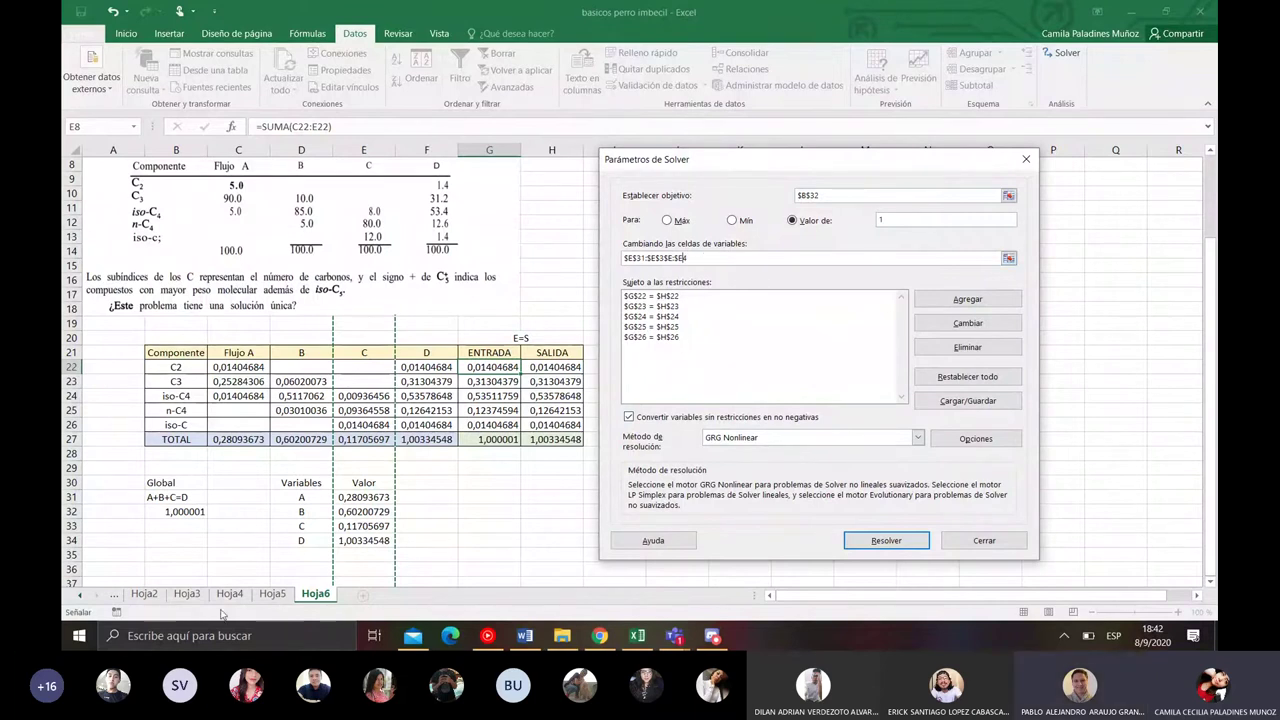
pyautogui.click(753, 259)
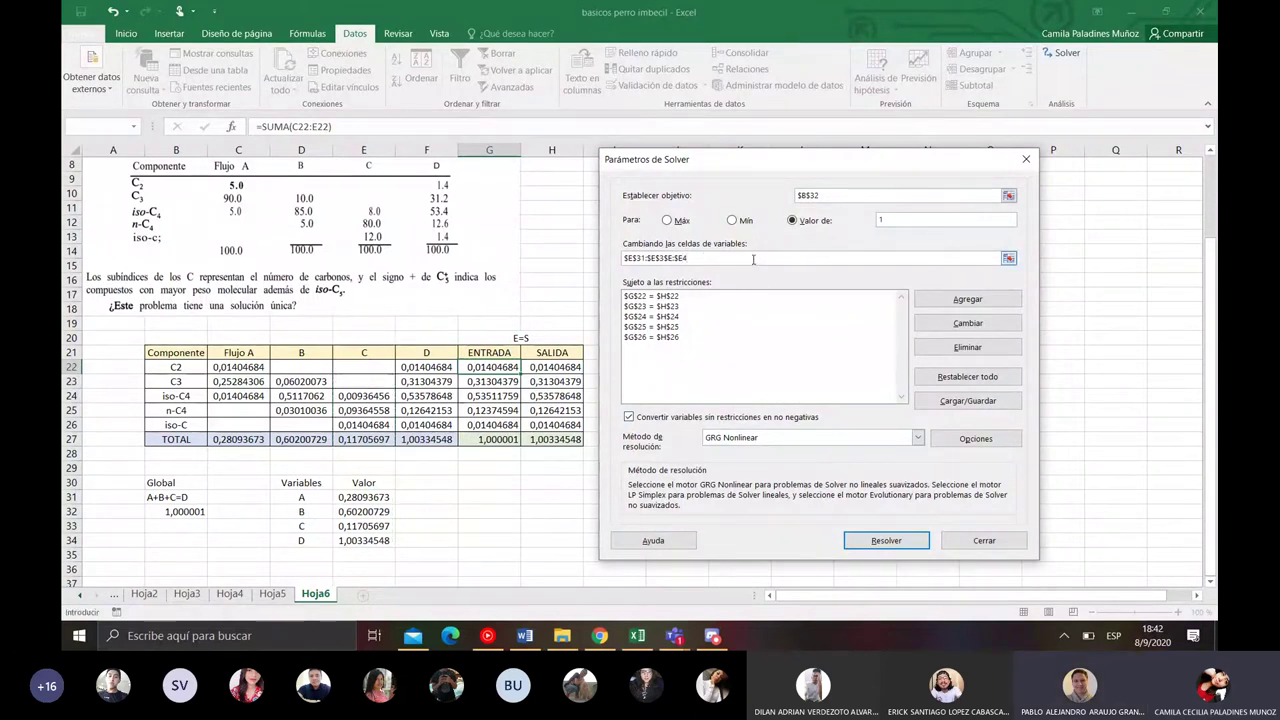
pyautogui.click(907, 219)
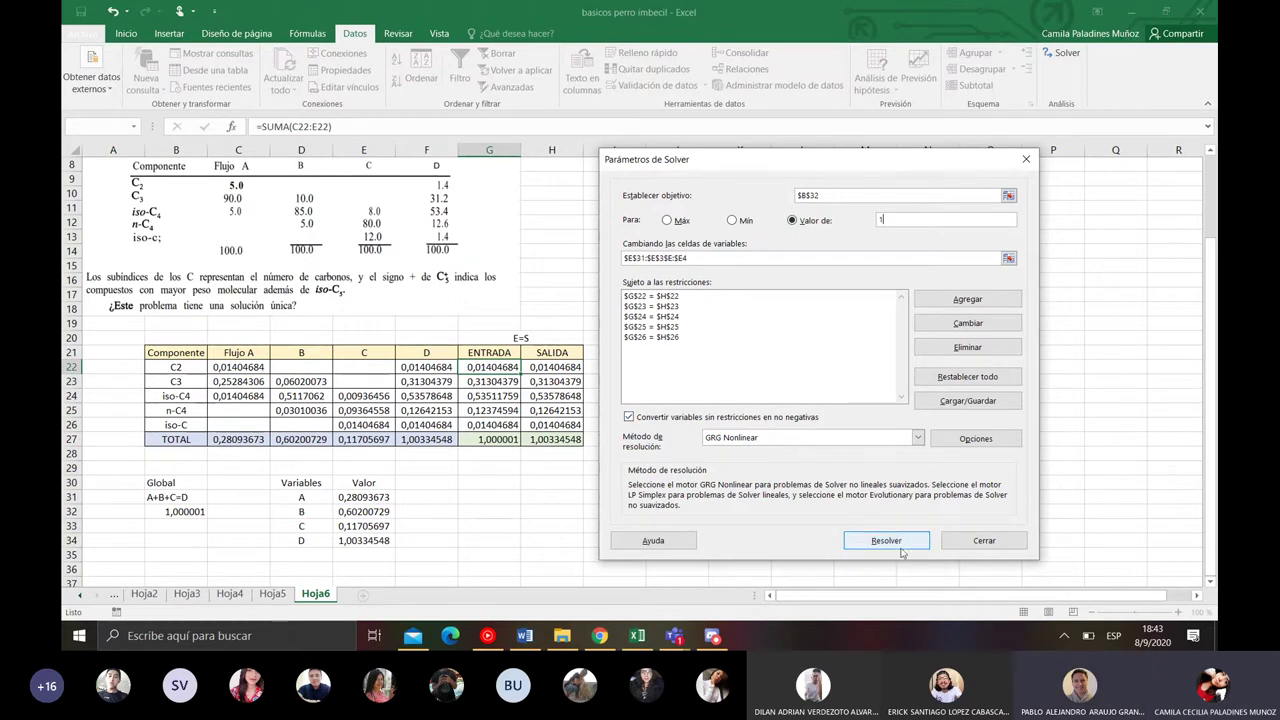
pyautogui.click(985, 541)
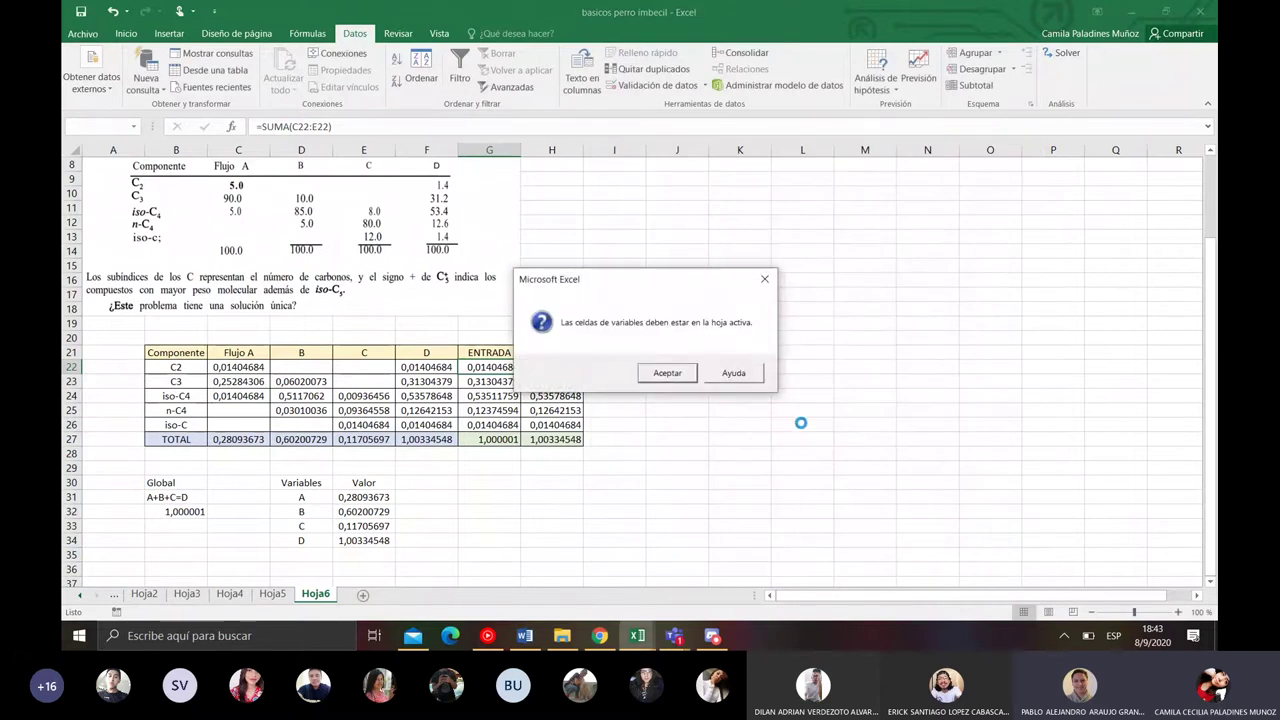
pyautogui.click(764, 279)
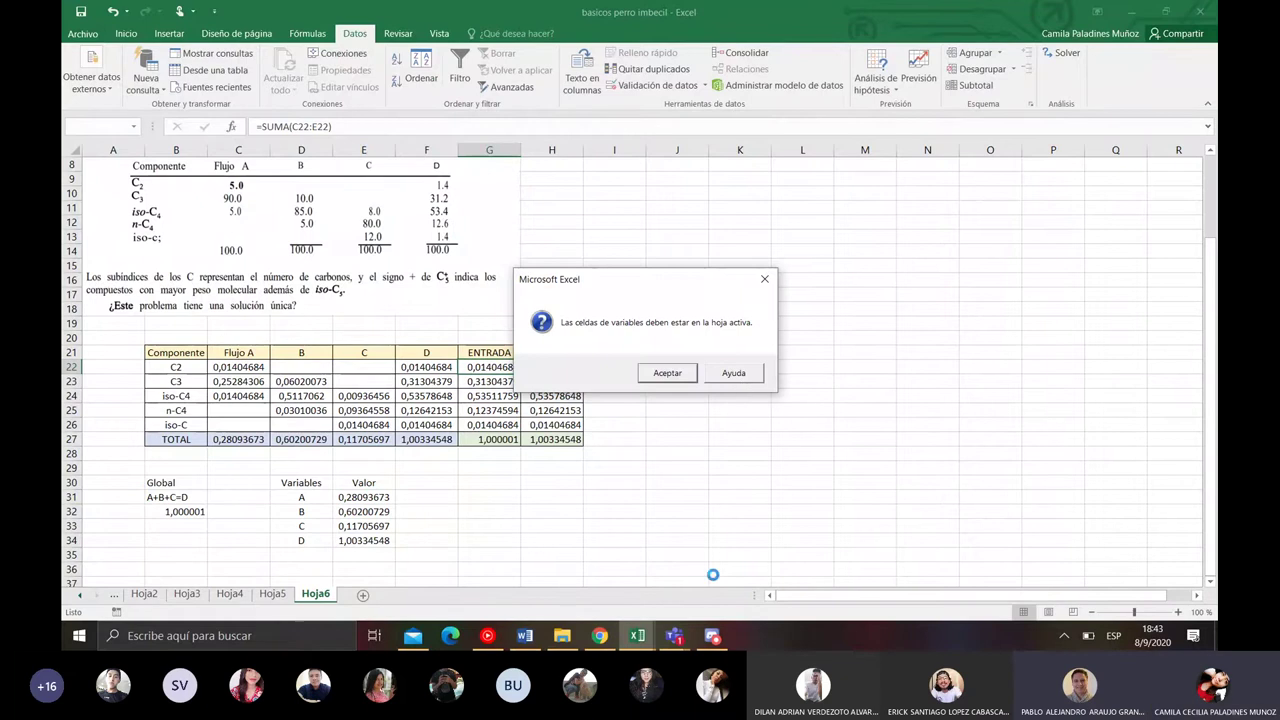
# - Switch to the Microsoft Teams meeting window
pyautogui.click(677, 637)
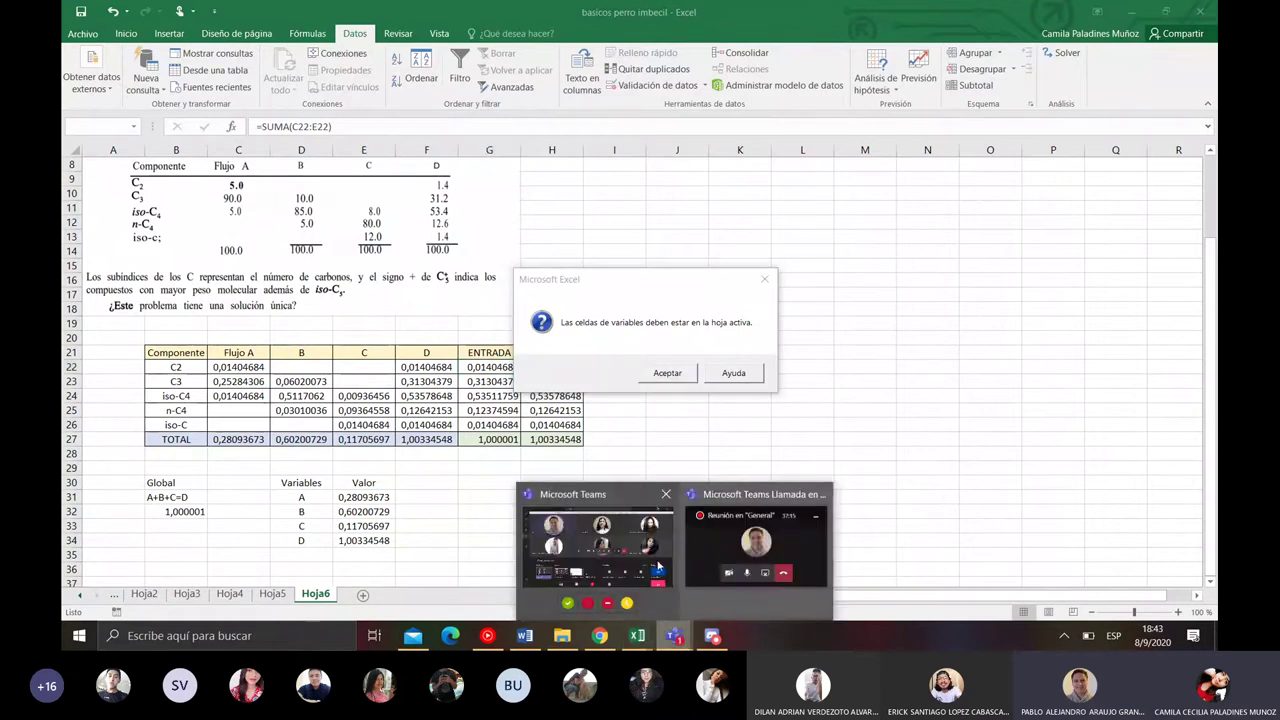
pyautogui.click(629, 541)
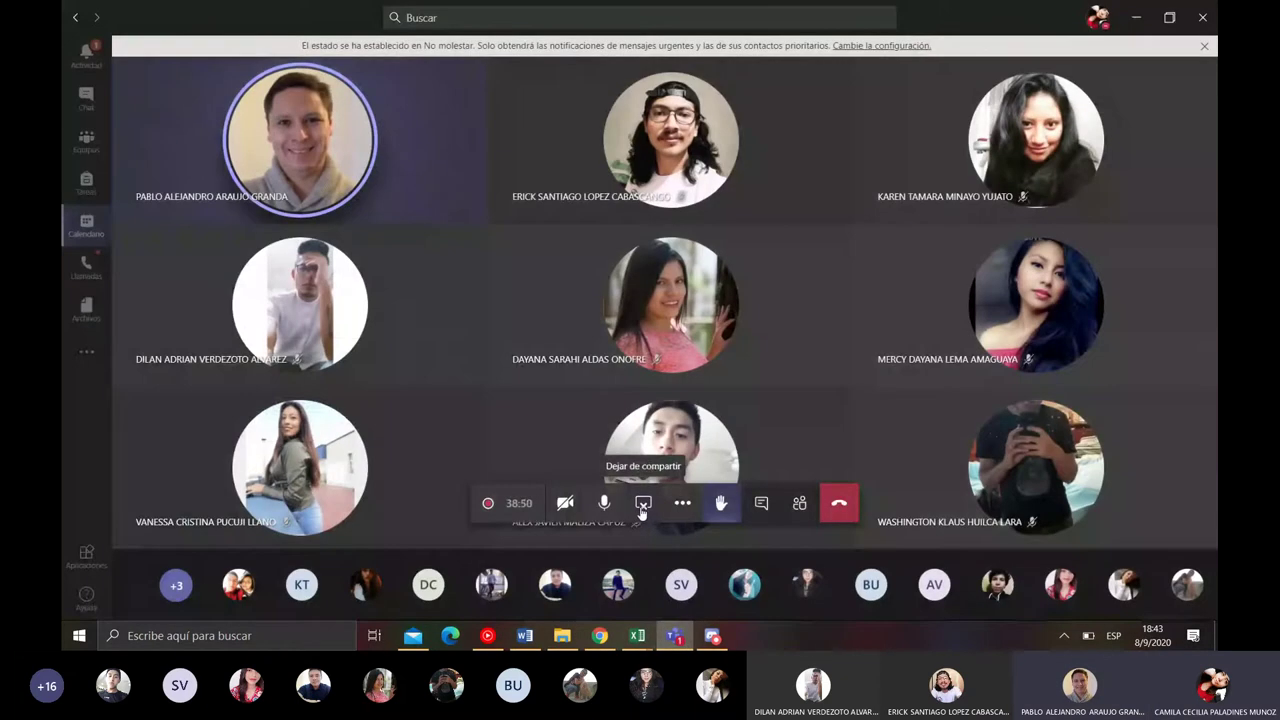
# - Toggle the microphone and stop sharing the screen in the Teams meeting
pyautogui.click(604, 506)
pyautogui.click(655, 508)
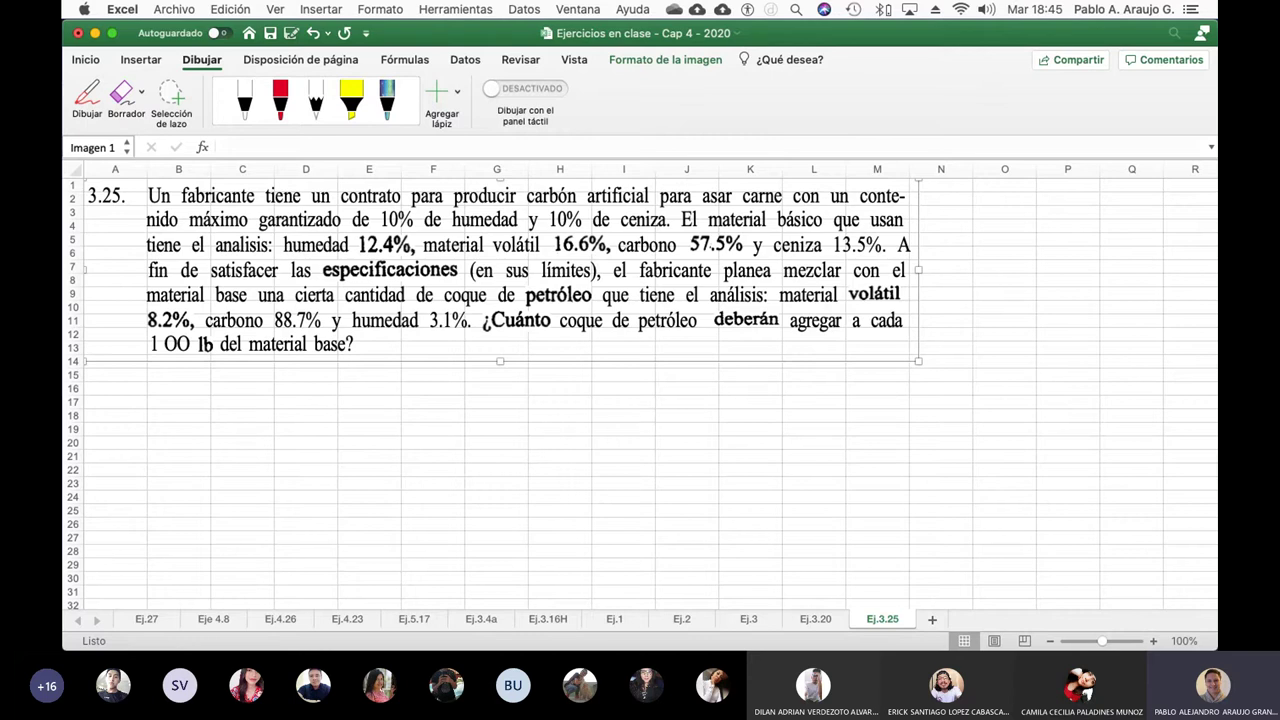
# - Examine the composition table, flow diagram and balance tables on sheet Ej.3.20, and return to sheet Ej.3.25
pyautogui.click(815, 619)
pyautogui.scroll(3, 1006, 480)
pyautogui.hscroll(1, 1006, 480)
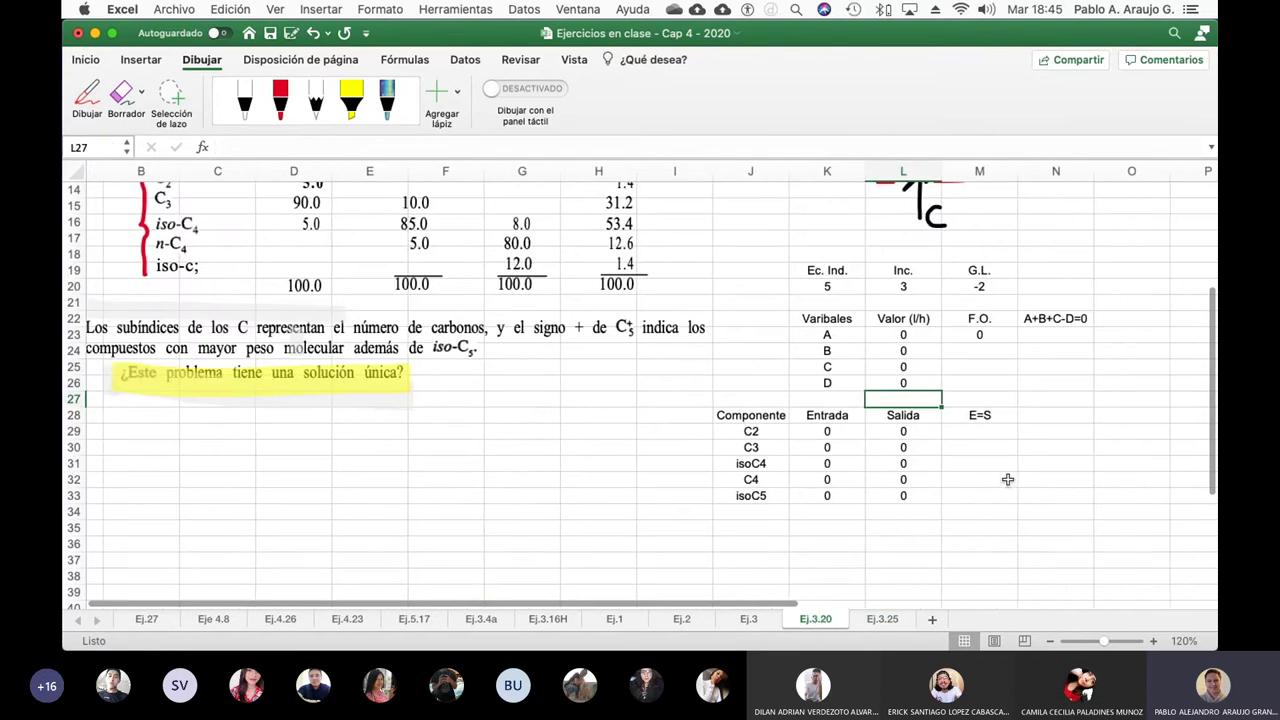
pyautogui.scroll(2, 1007, 480)
pyautogui.hscroll(-1, 1007, 480)
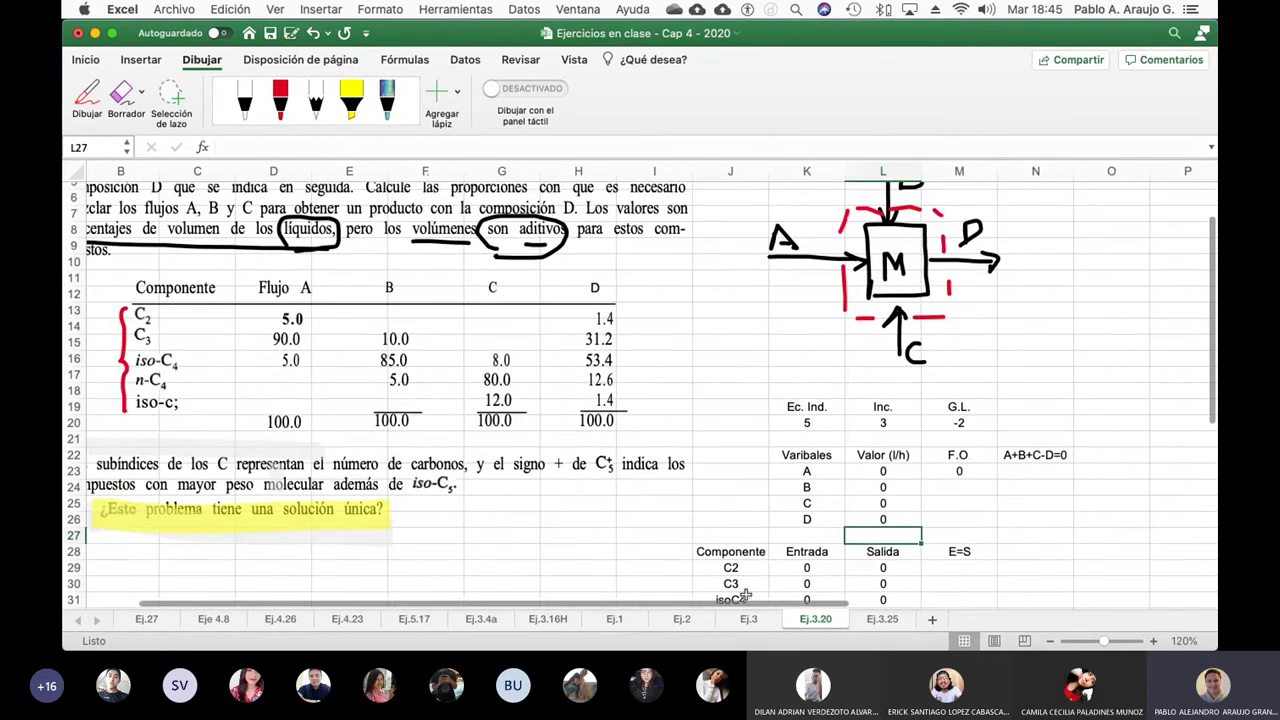
pyautogui.click(884, 619)
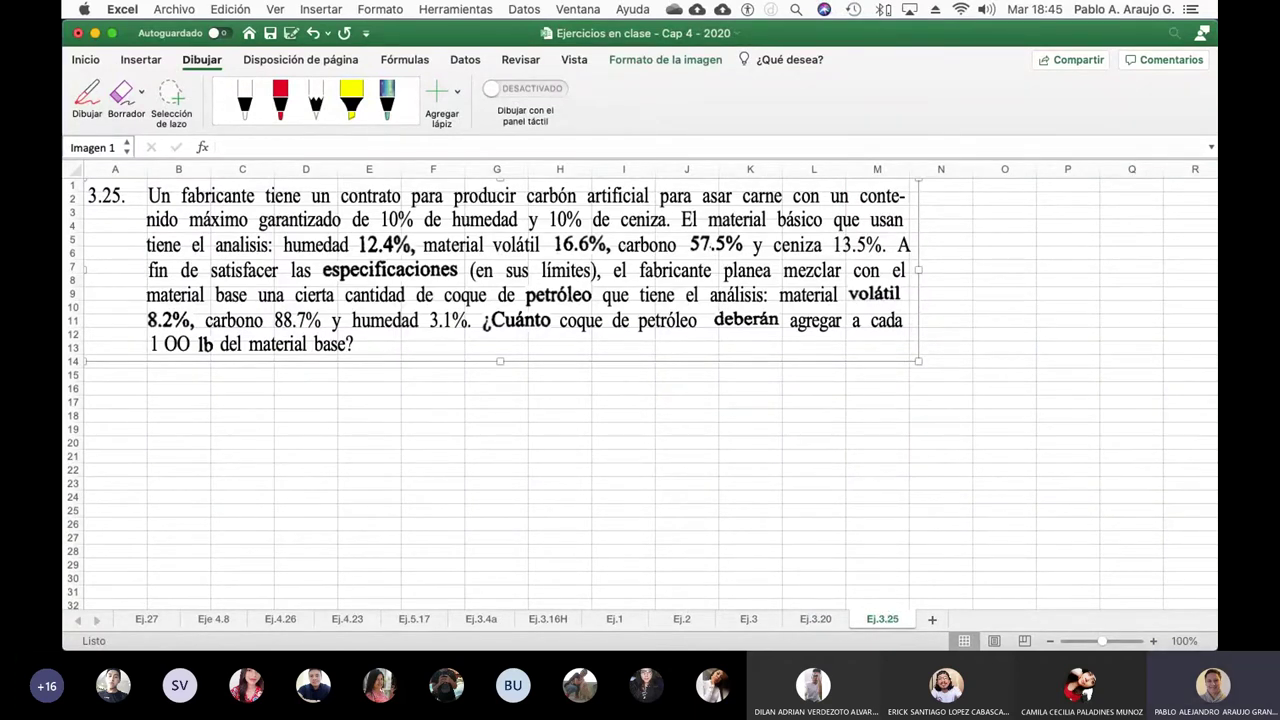
pyautogui.press('super+Tab')
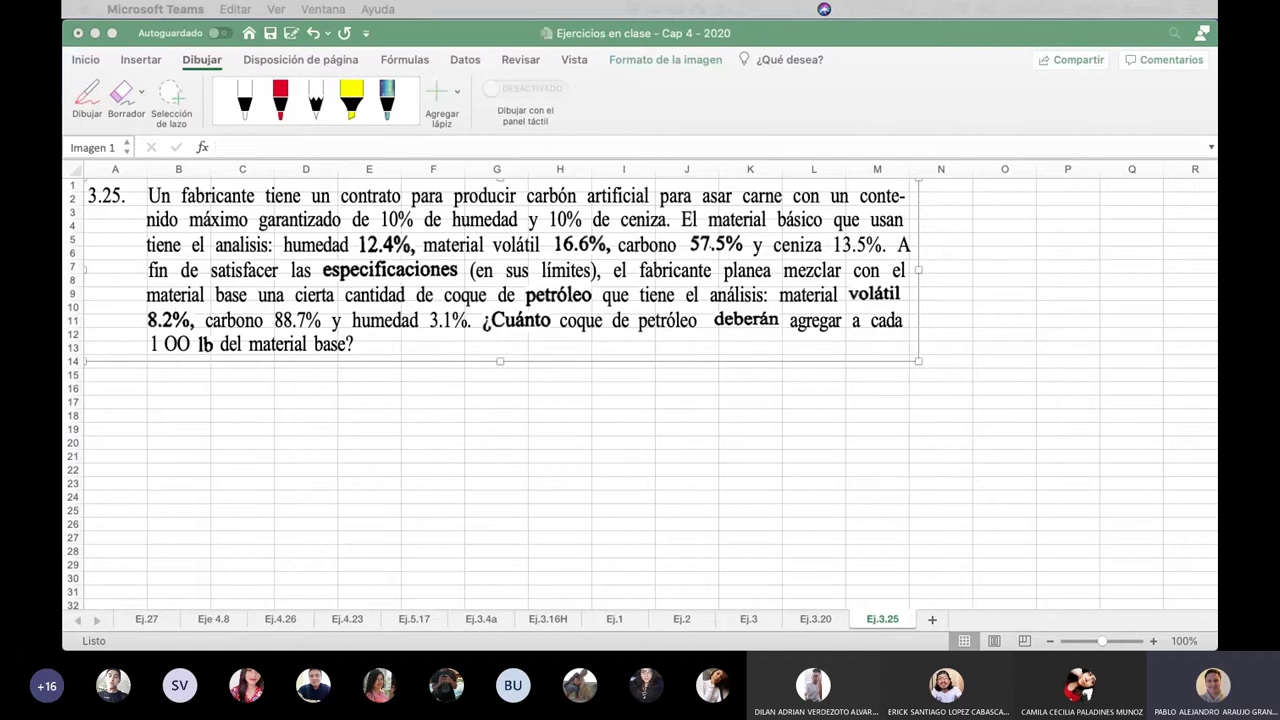
pyautogui.click(466, 457)
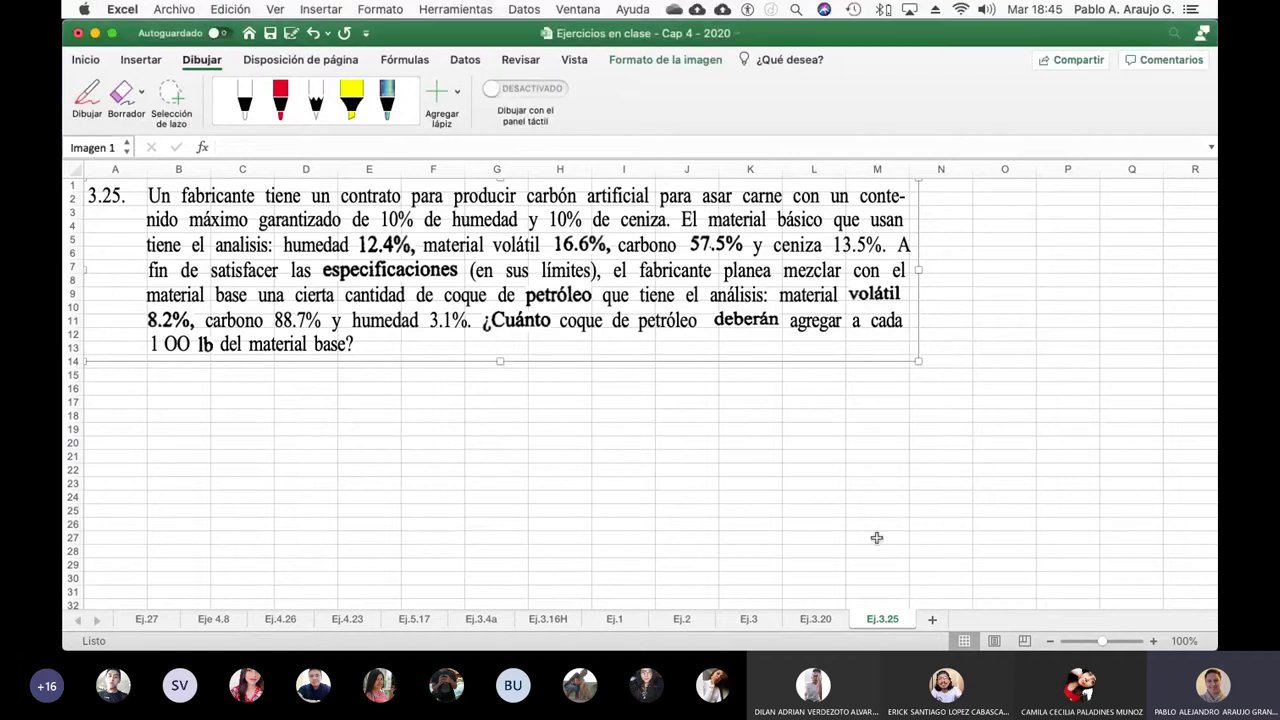
# - On sheet Ej.3.20, remove the outlet flow D from the objective formula in M23 to make it =L23+L24+L25
pyautogui.click(792, 617)
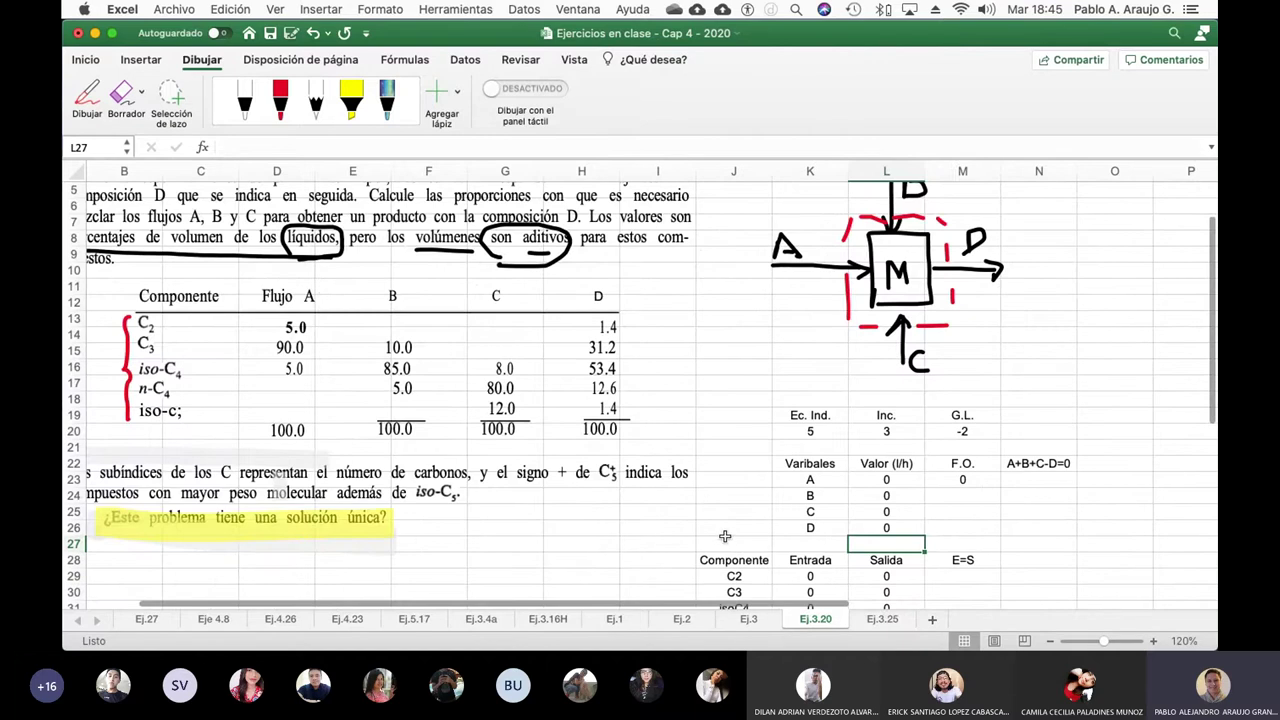
pyautogui.scroll(-3, 974, 488)
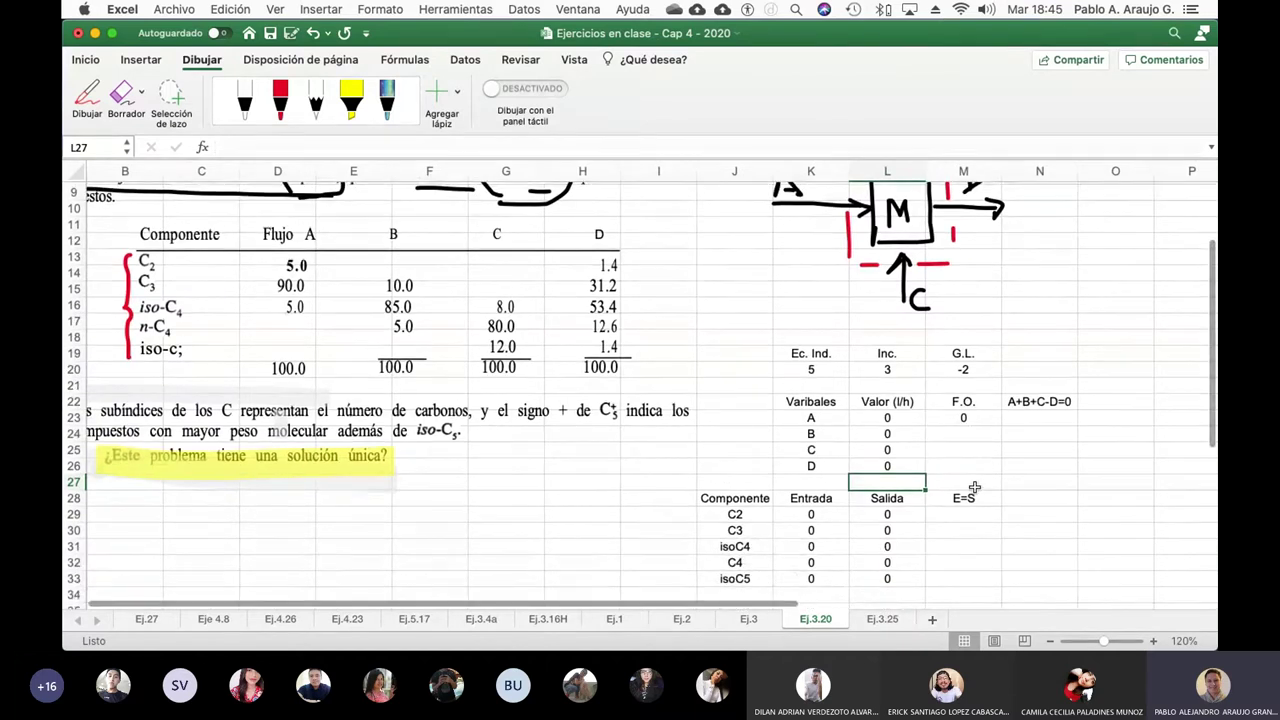
pyautogui.scroll(2, 974, 488)
pyautogui.click(970, 455)
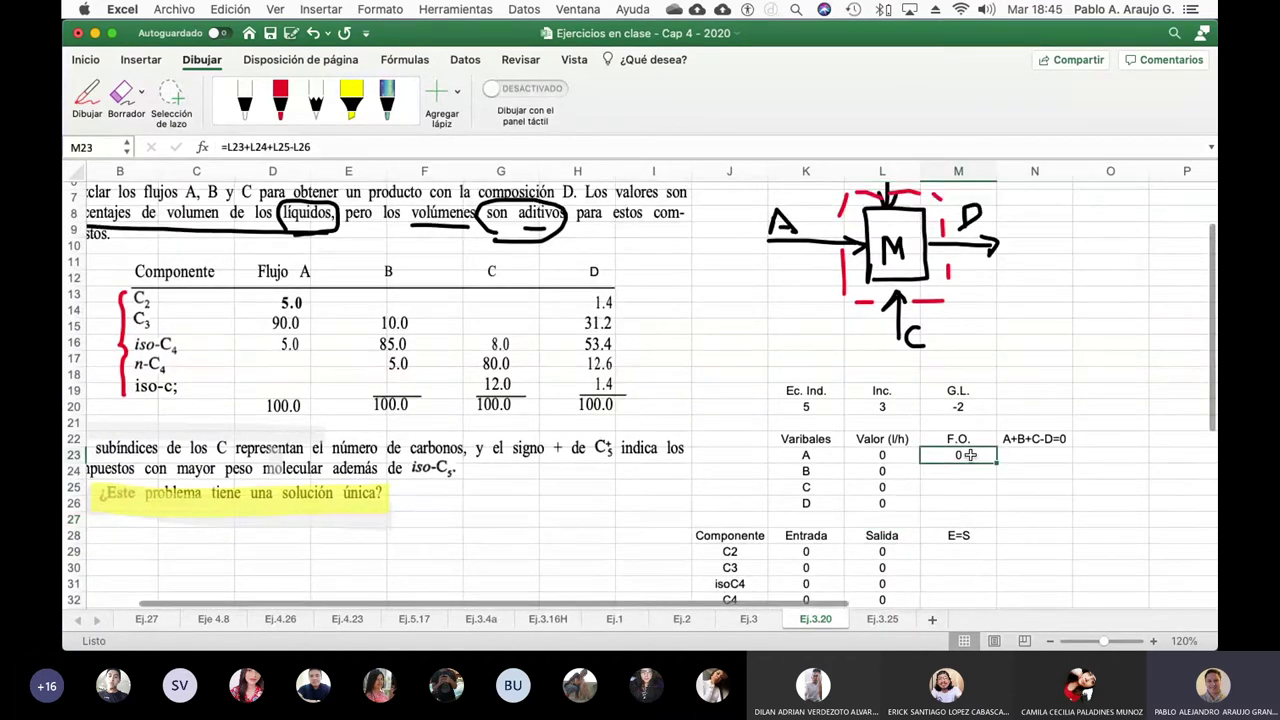
pyautogui.click(347, 147)
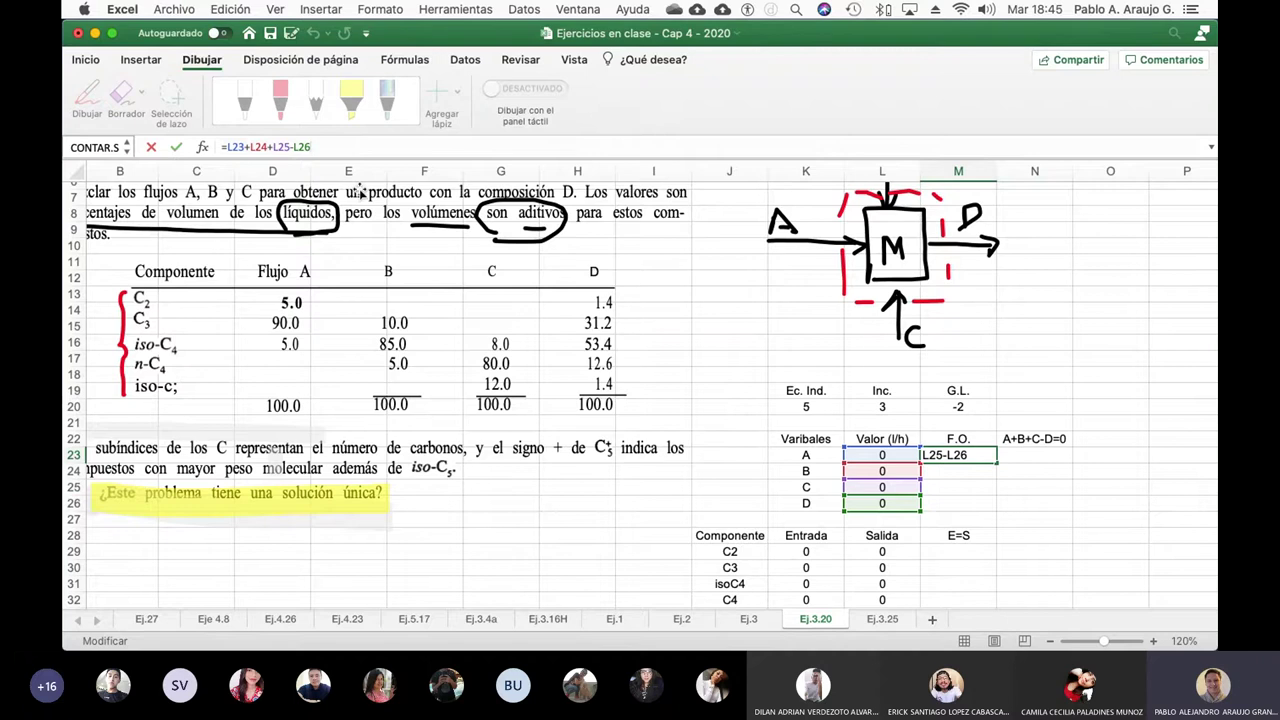
pyautogui.press('BackSpace')
pyautogui.press('BackSpace')
pyautogui.press('BackSpace')
pyautogui.press('BackSpace')
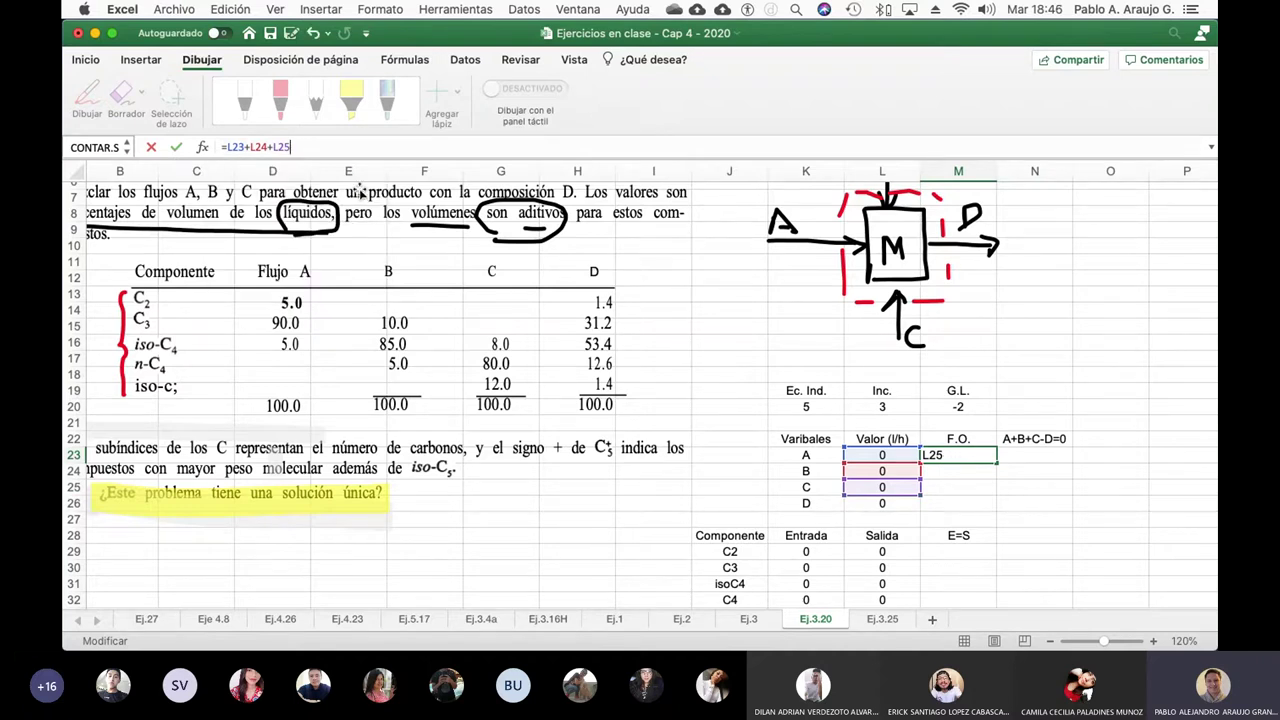
pyautogui.press('Return')
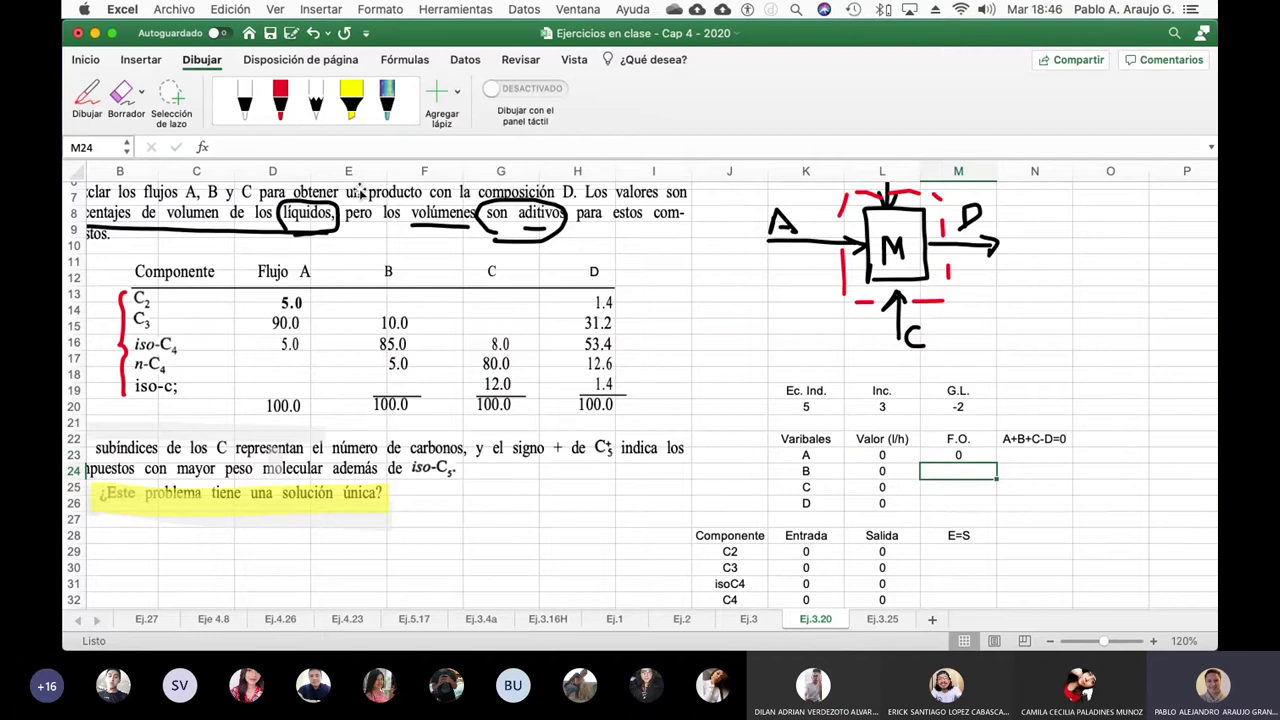
# - Try to solve the balance with Solver using objective M23 at a value of 1, and discard the results
pyautogui.click(428, 10)
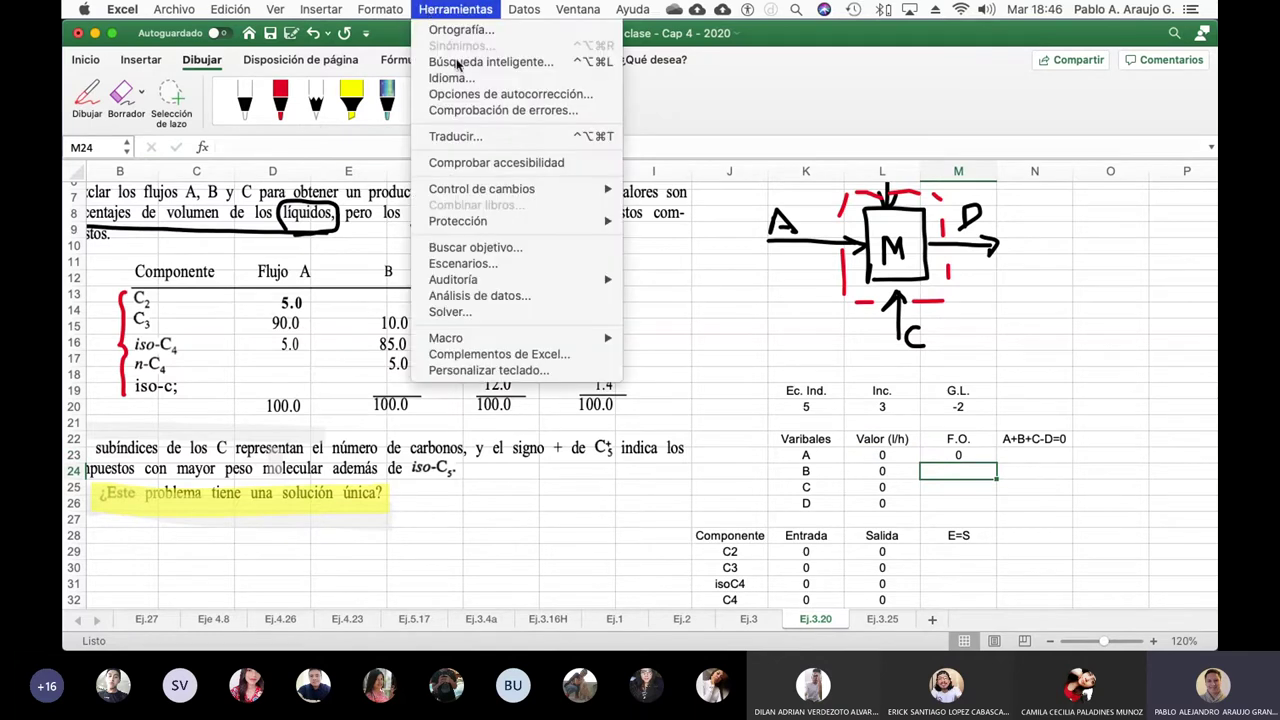
pyautogui.click(511, 312)
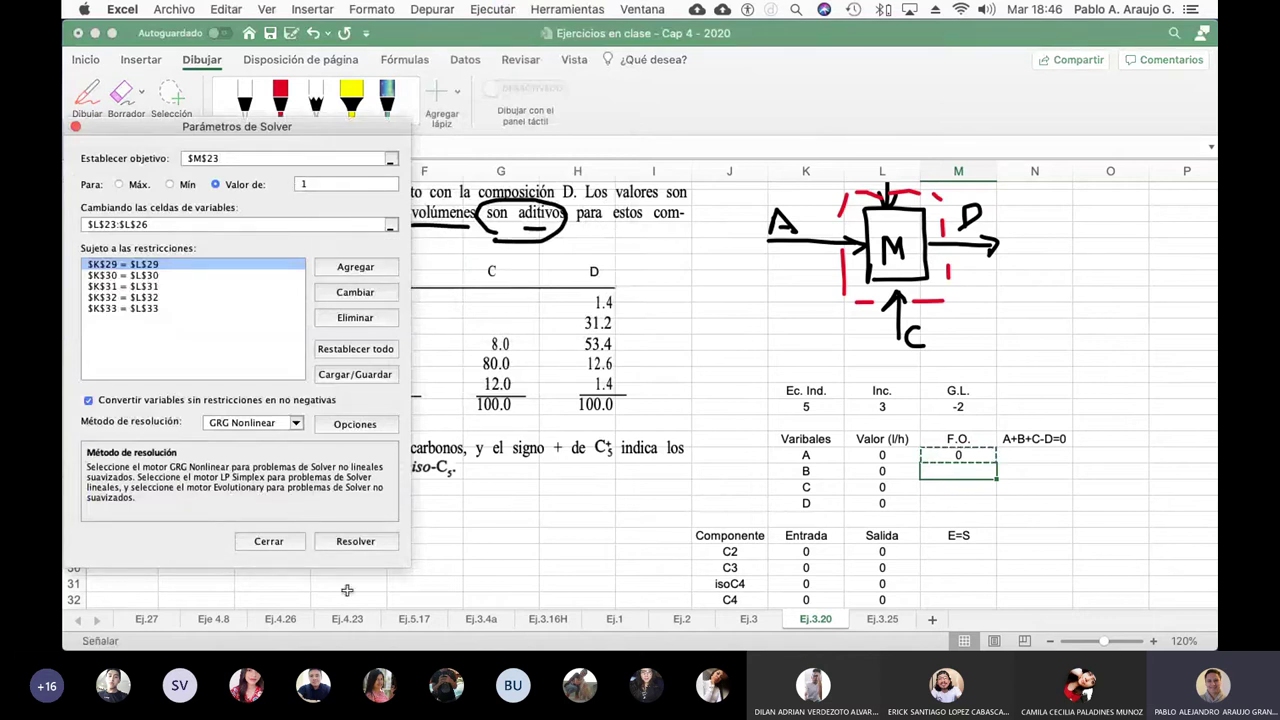
pyautogui.click(357, 541)
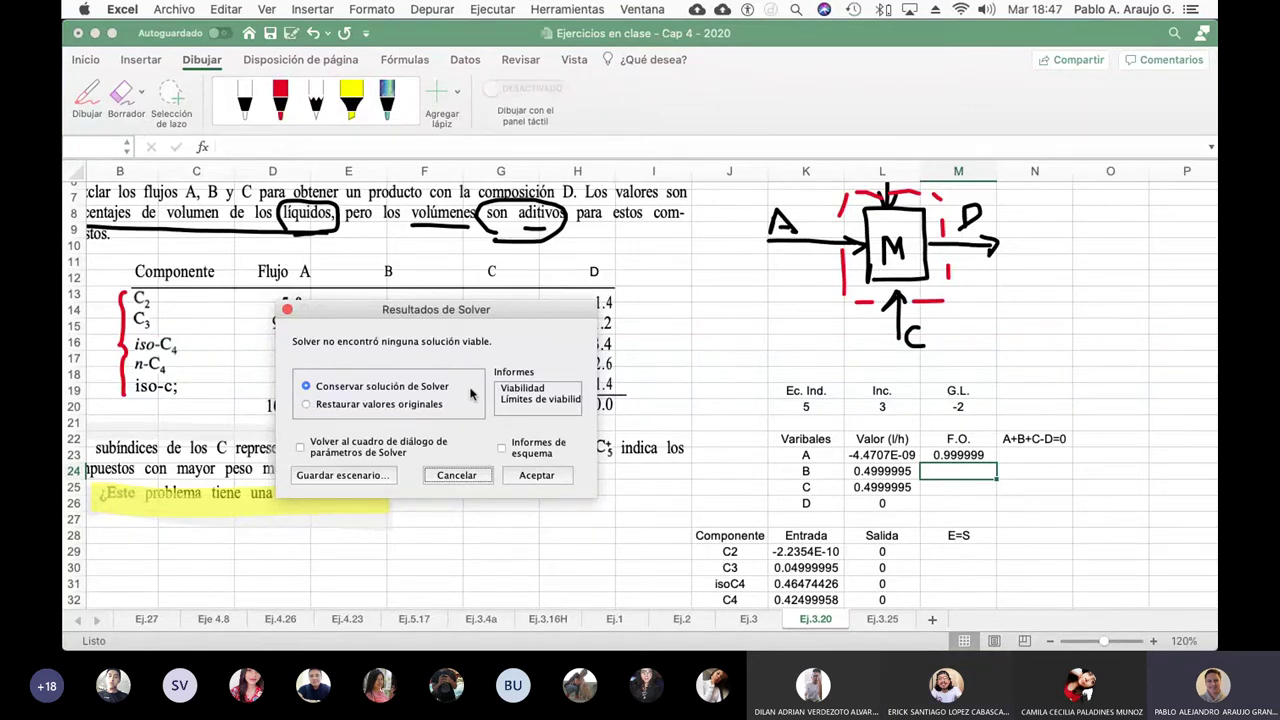
pyautogui.click(458, 476)
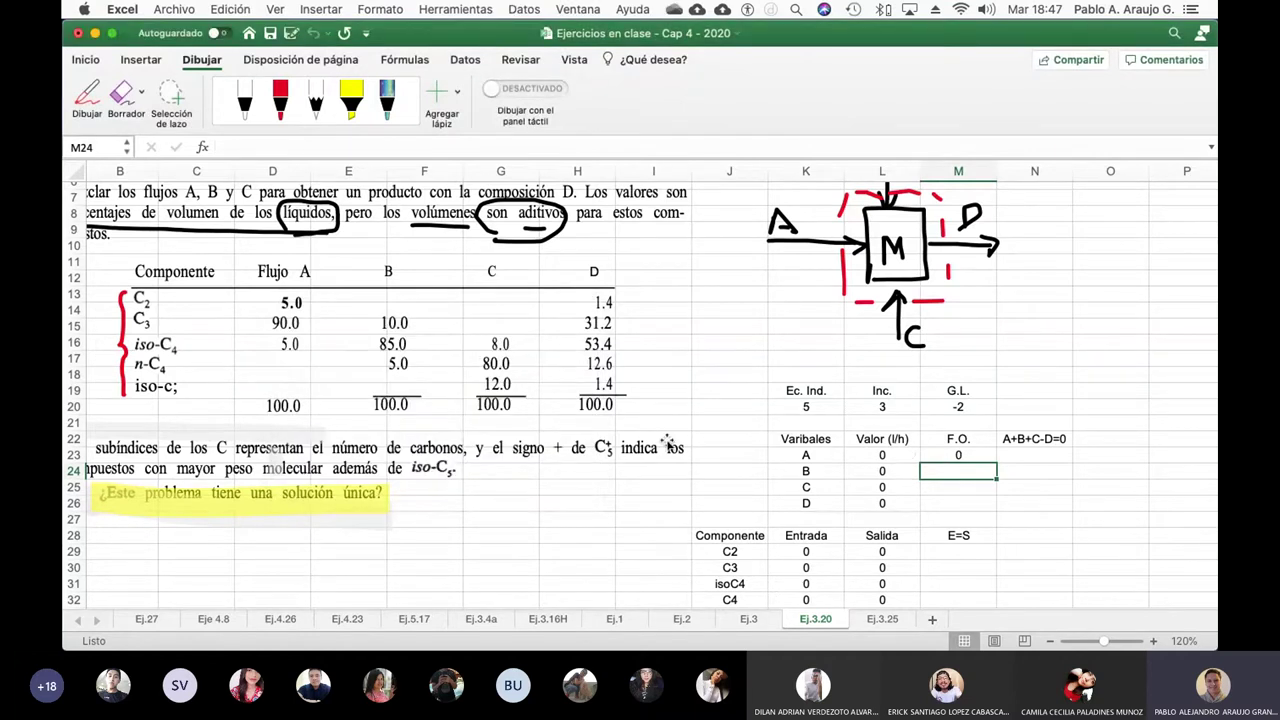
# - Check the objective formula in M23 and the C2 Entrada and Salida formulas in K29 and L29 against the composition table
pyautogui.click(988, 456)
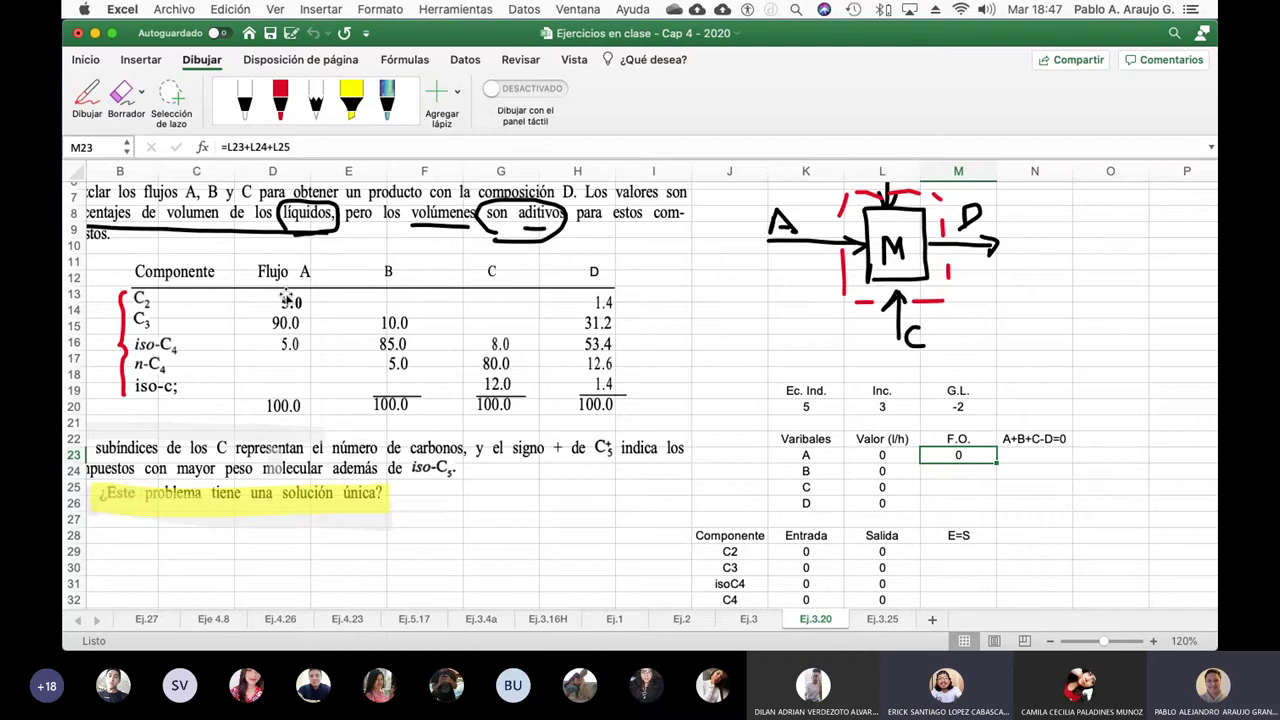
pyautogui.scroll(2, 582, 371)
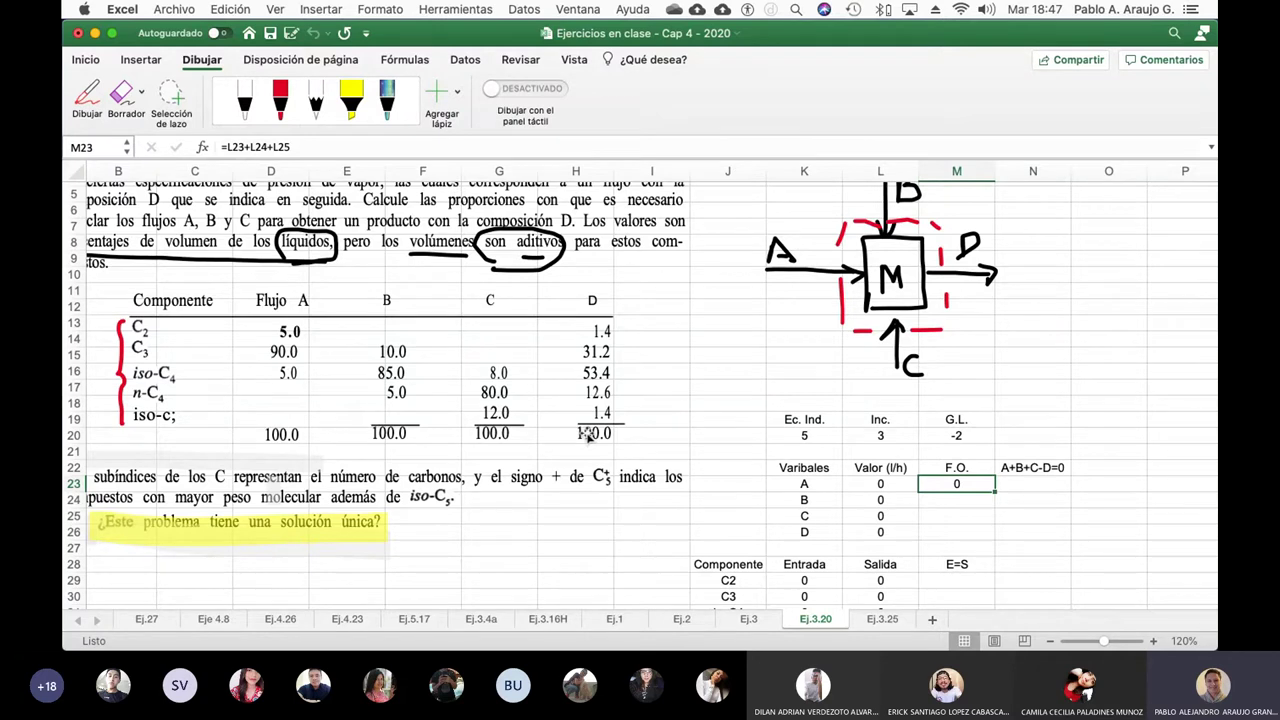
pyautogui.scroll(-4, 590, 437)
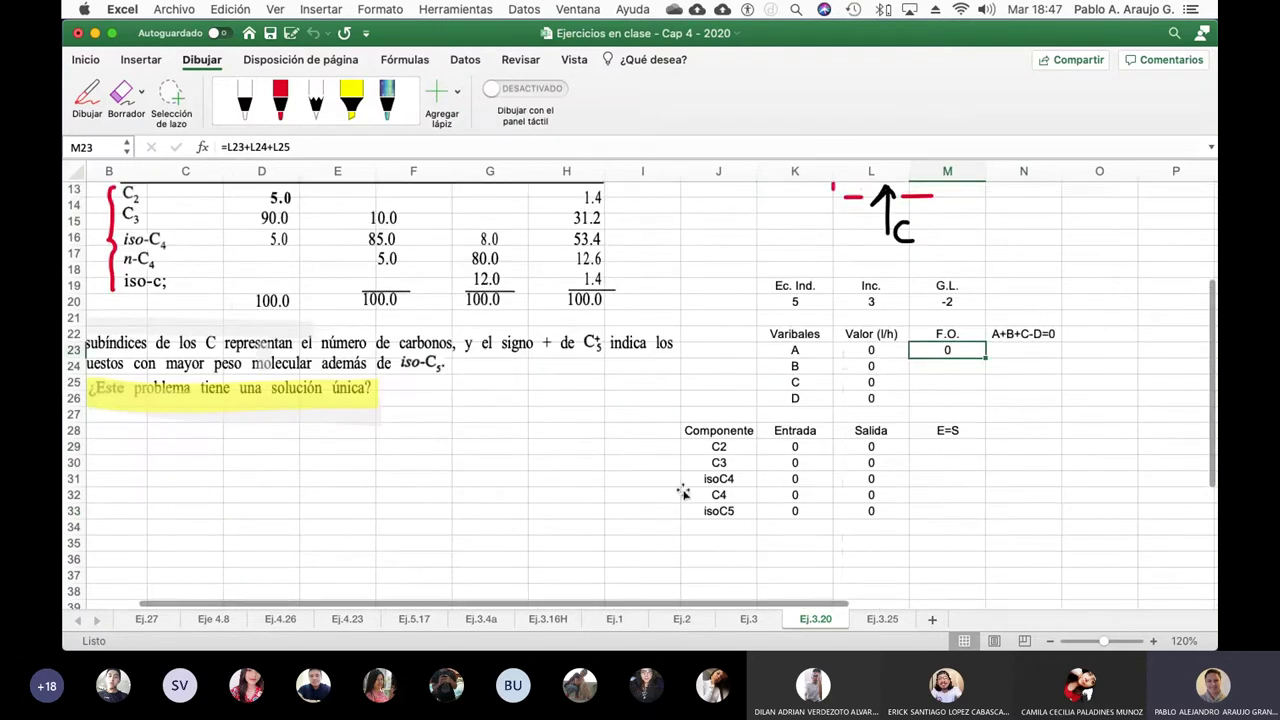
pyautogui.click(795, 446)
pyautogui.click(304, 150)
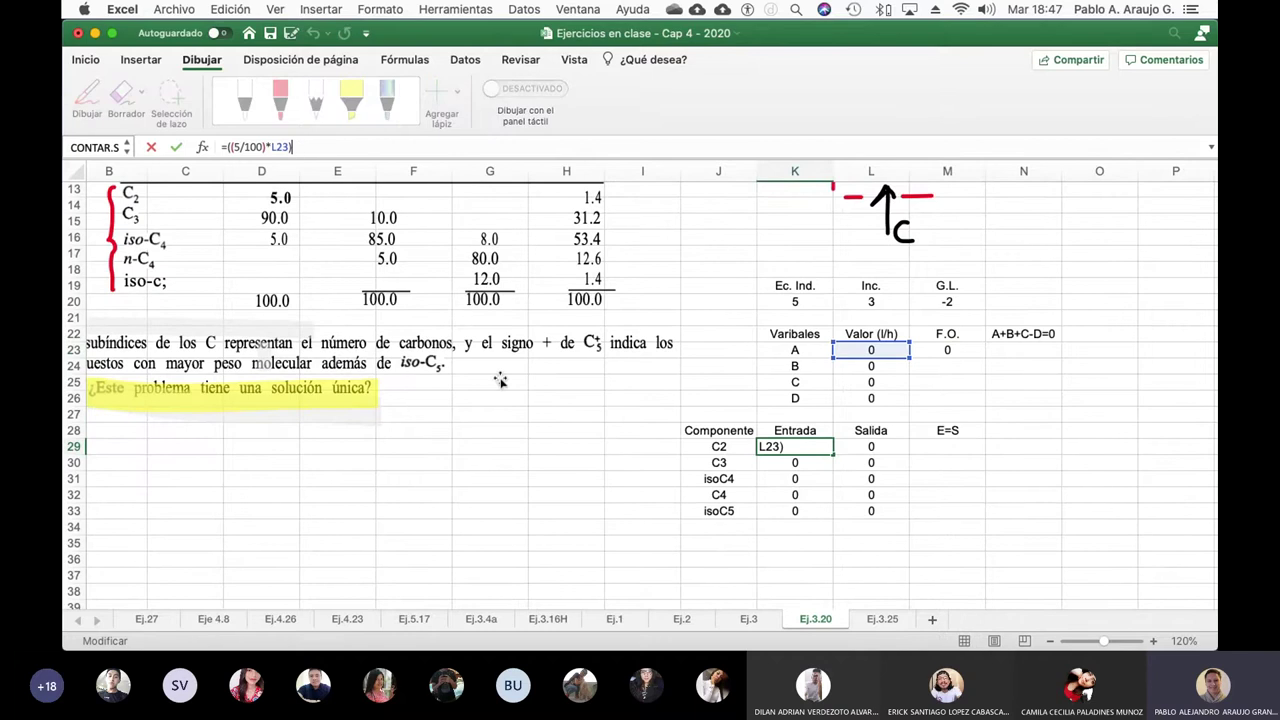
pyautogui.scroll(3, 503, 399)
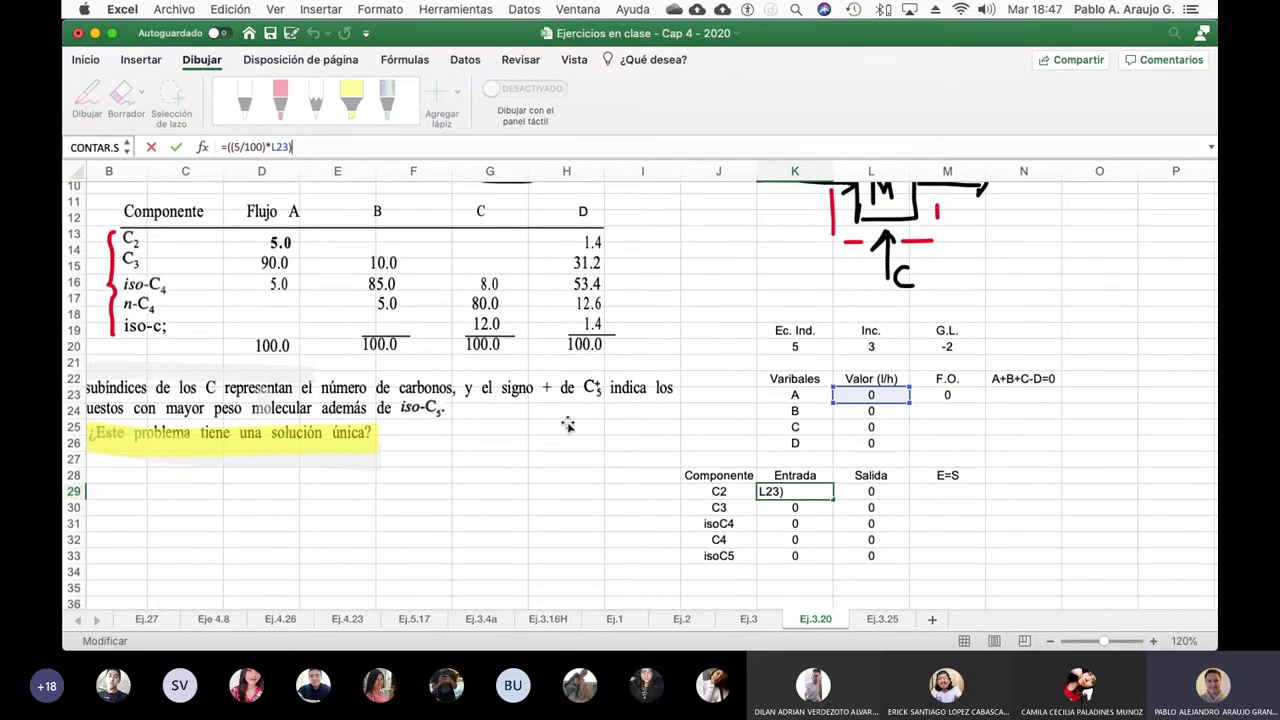
pyautogui.press('Return')
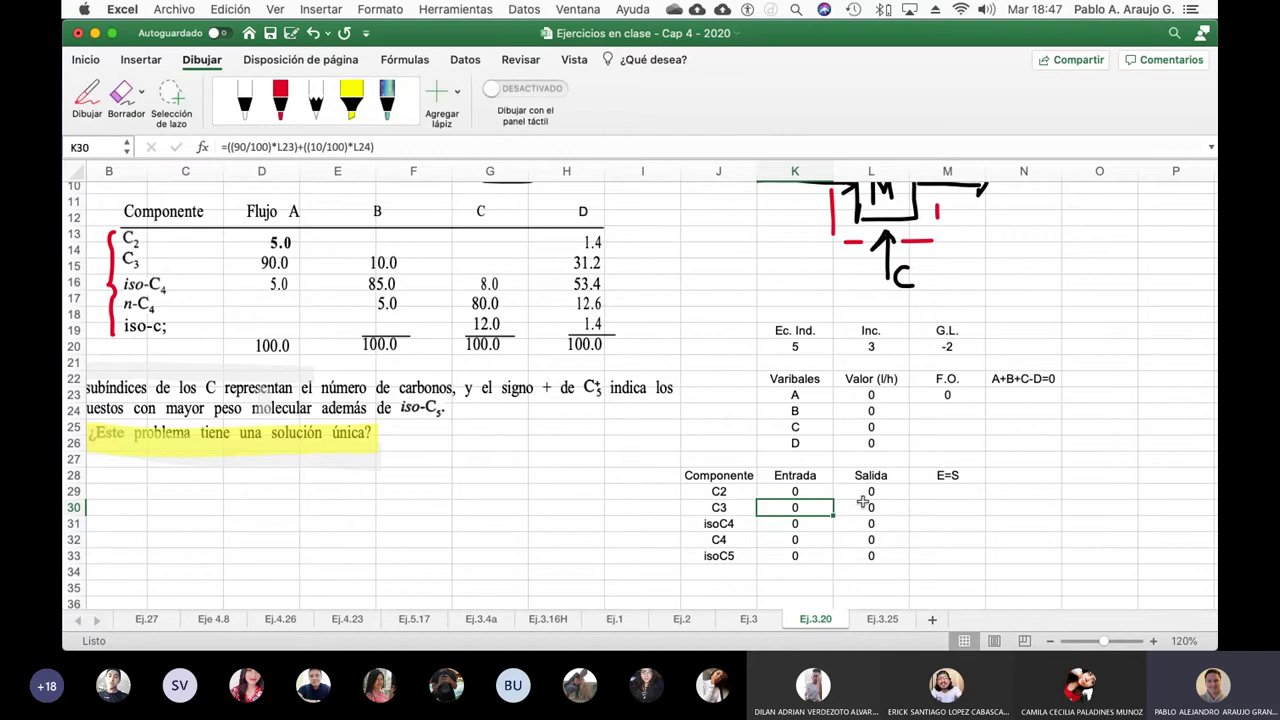
pyautogui.click(862, 497)
pyautogui.click(319, 147)
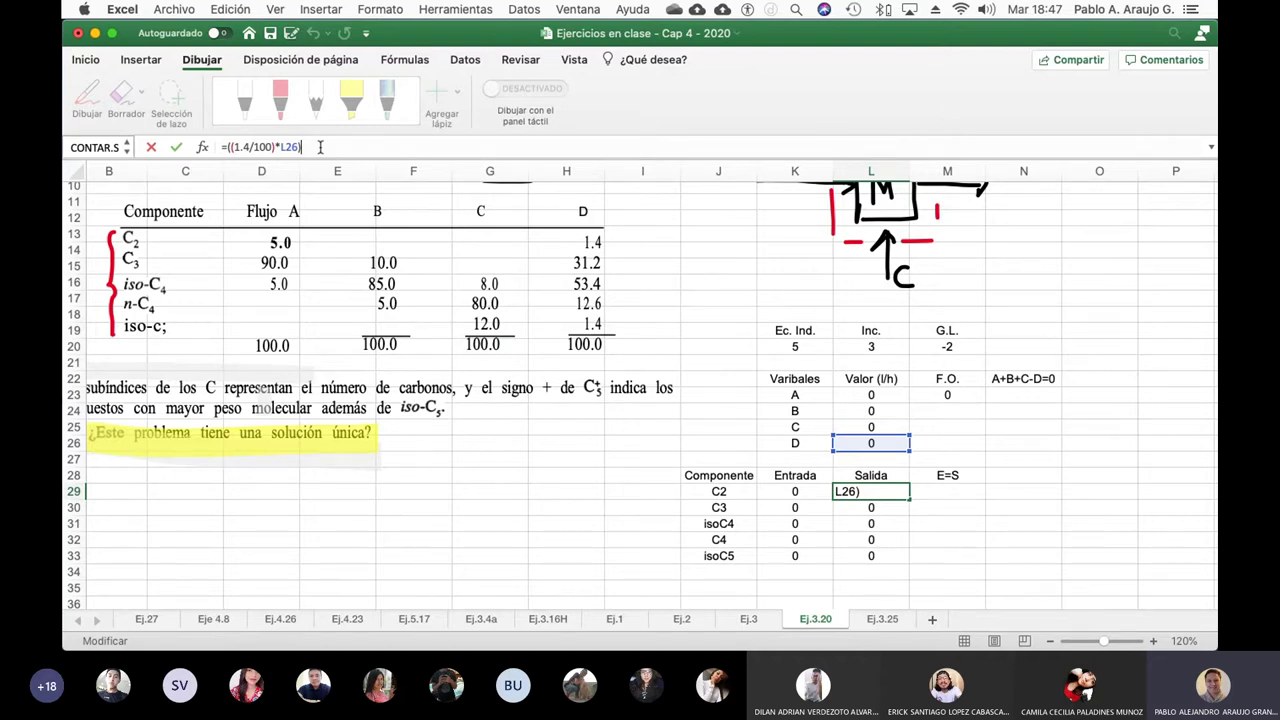
pyautogui.press('Return')
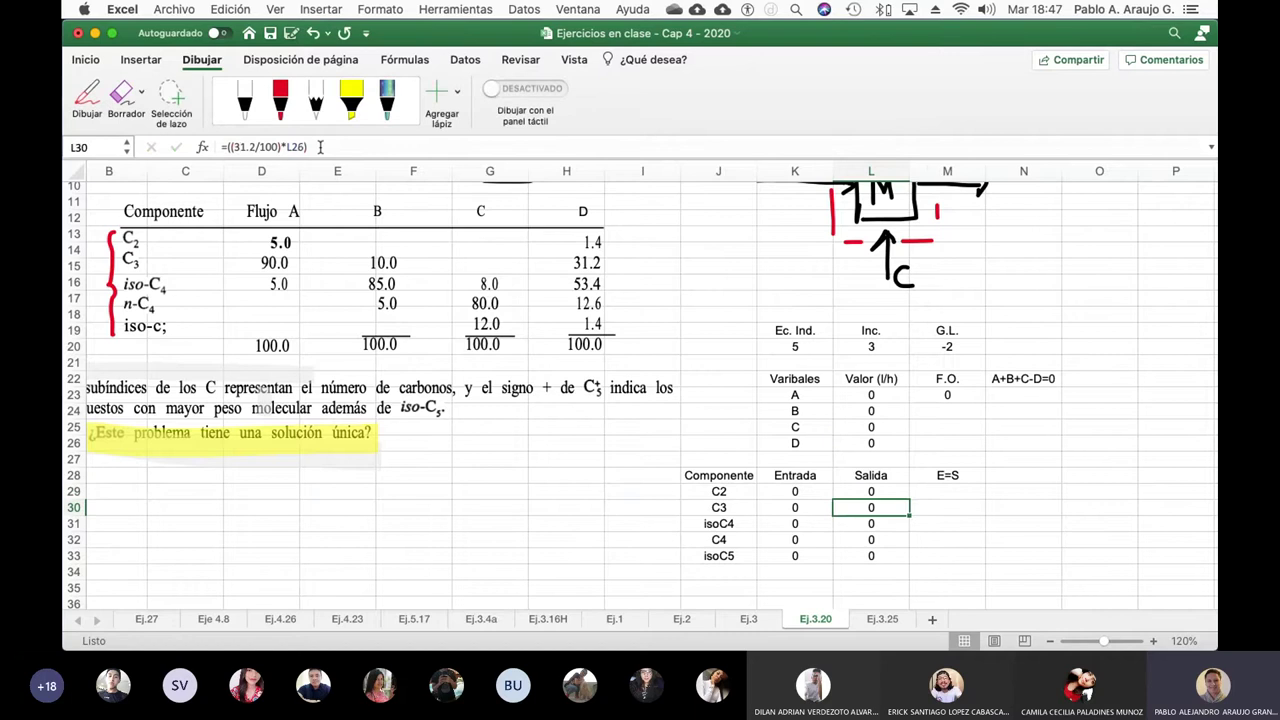
# - Check the C3 Entrada and Salida formulas in K30 and L30 against the composition table
pyautogui.press('Left')
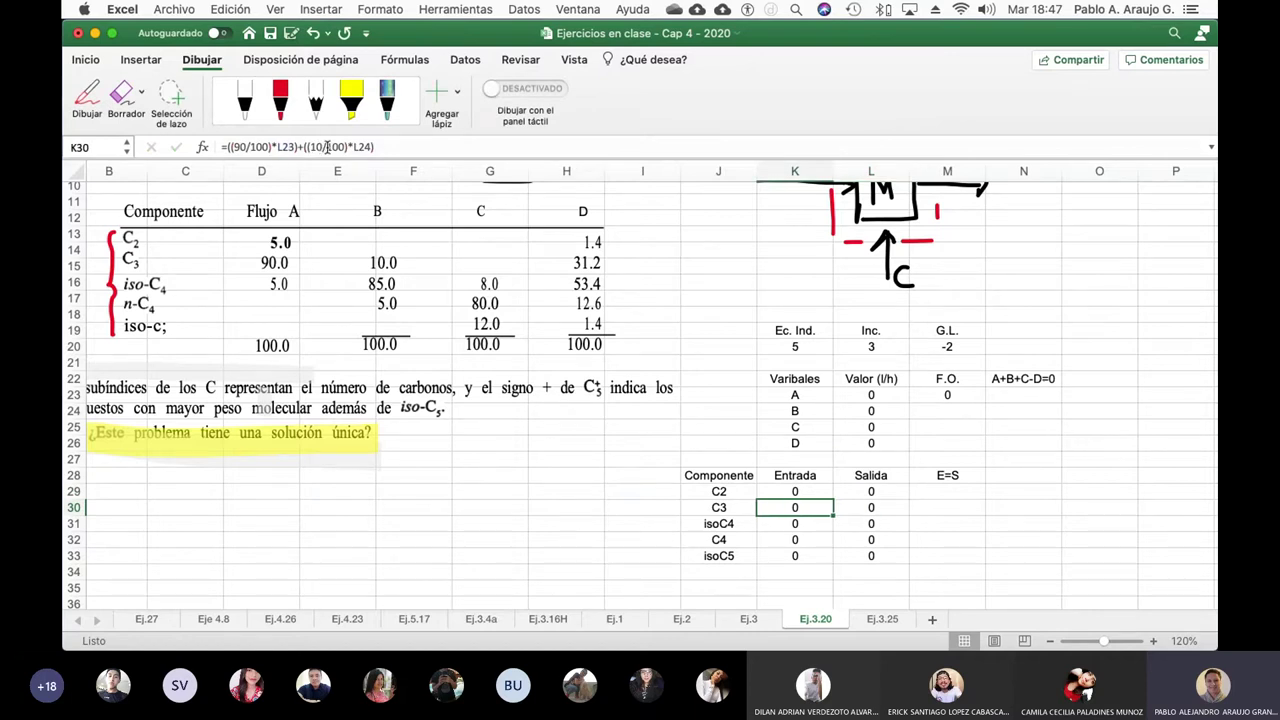
pyautogui.click(382, 147)
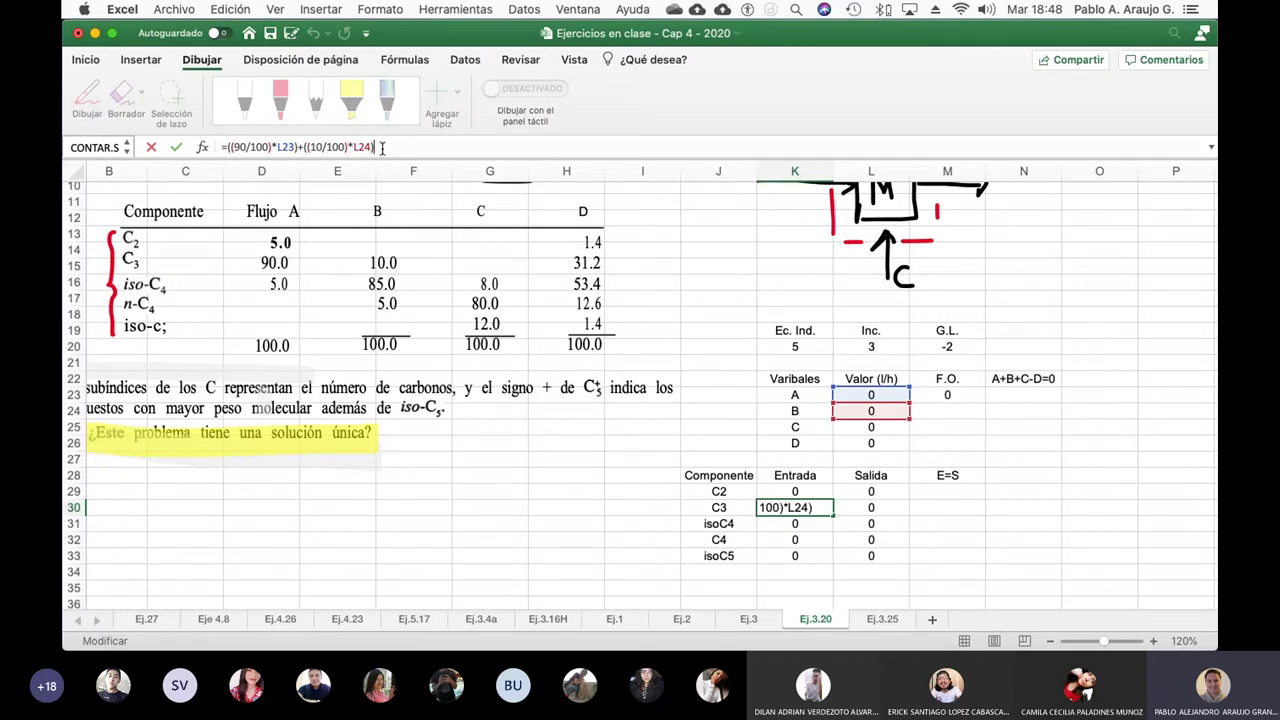
pyautogui.press('Return')
pyautogui.press('Up')
pyautogui.press('Right')
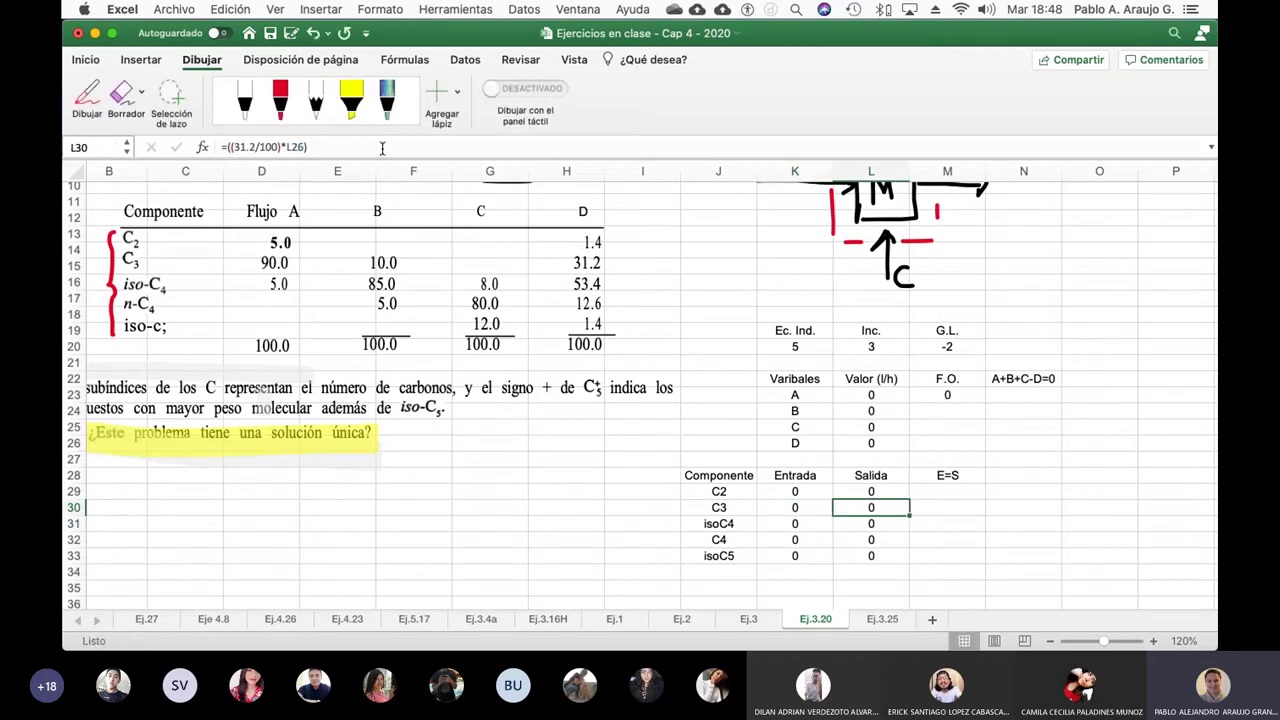
pyautogui.click(382, 147)
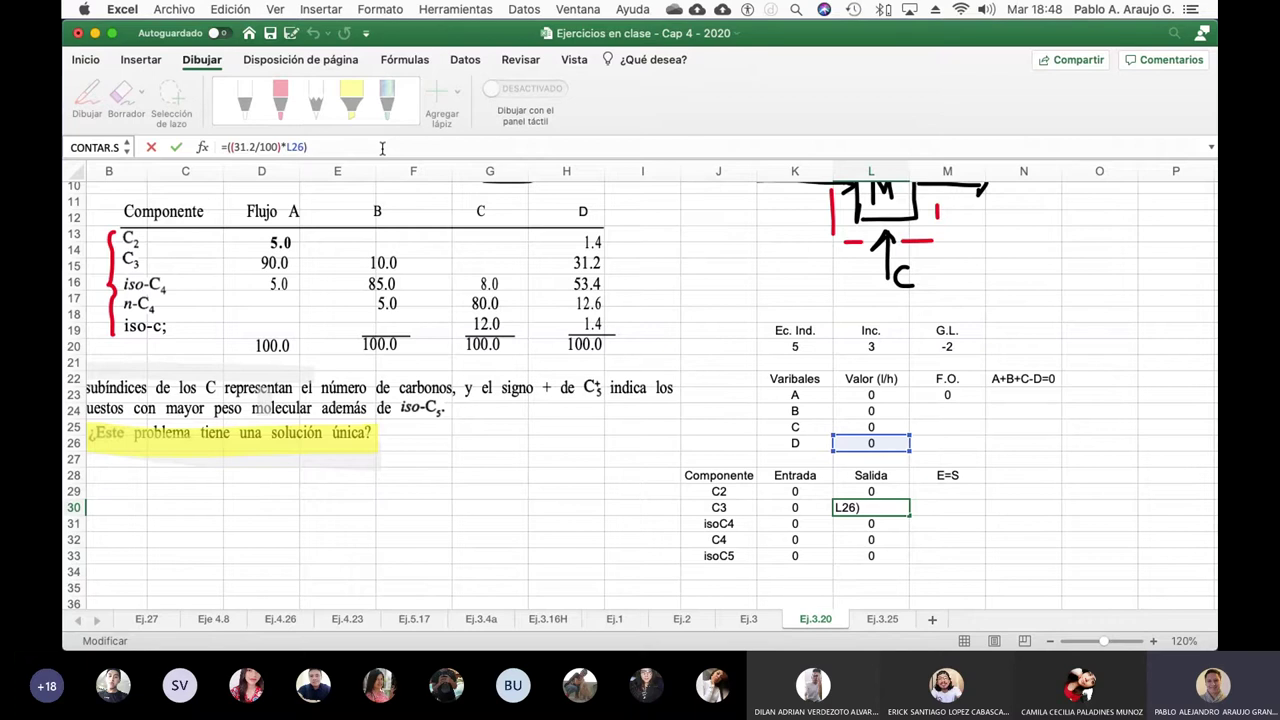
pyautogui.press('Return')
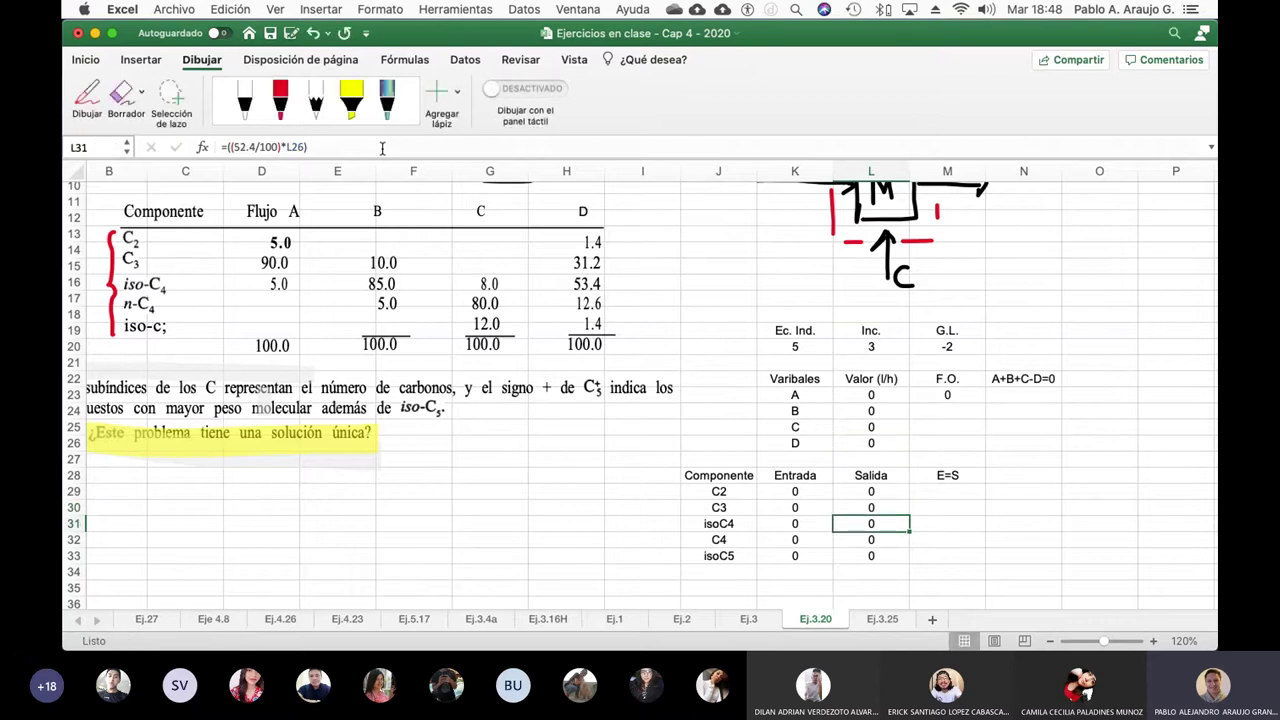
# - Check the remaining Salida formulas and correct the isoC4 formula in L31 to =((53.4/100)*L26)
pyautogui.press('Down')
pyautogui.press('Down')
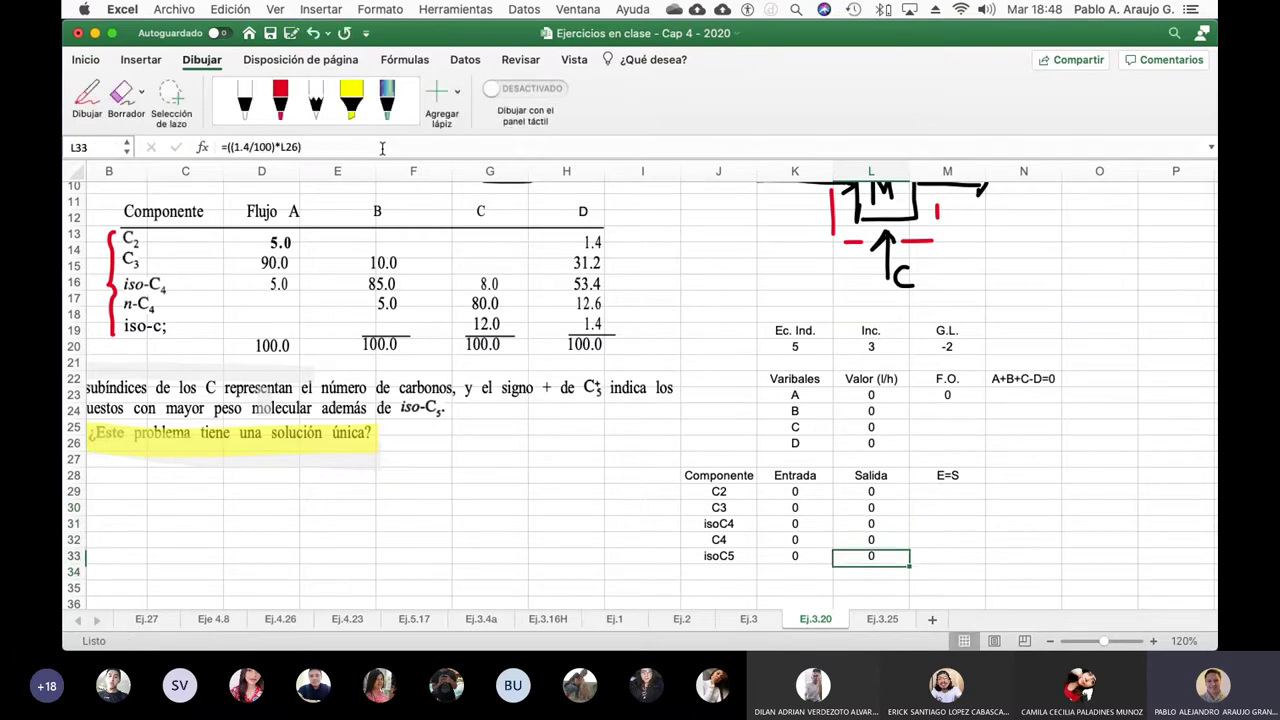
pyautogui.press('Up')
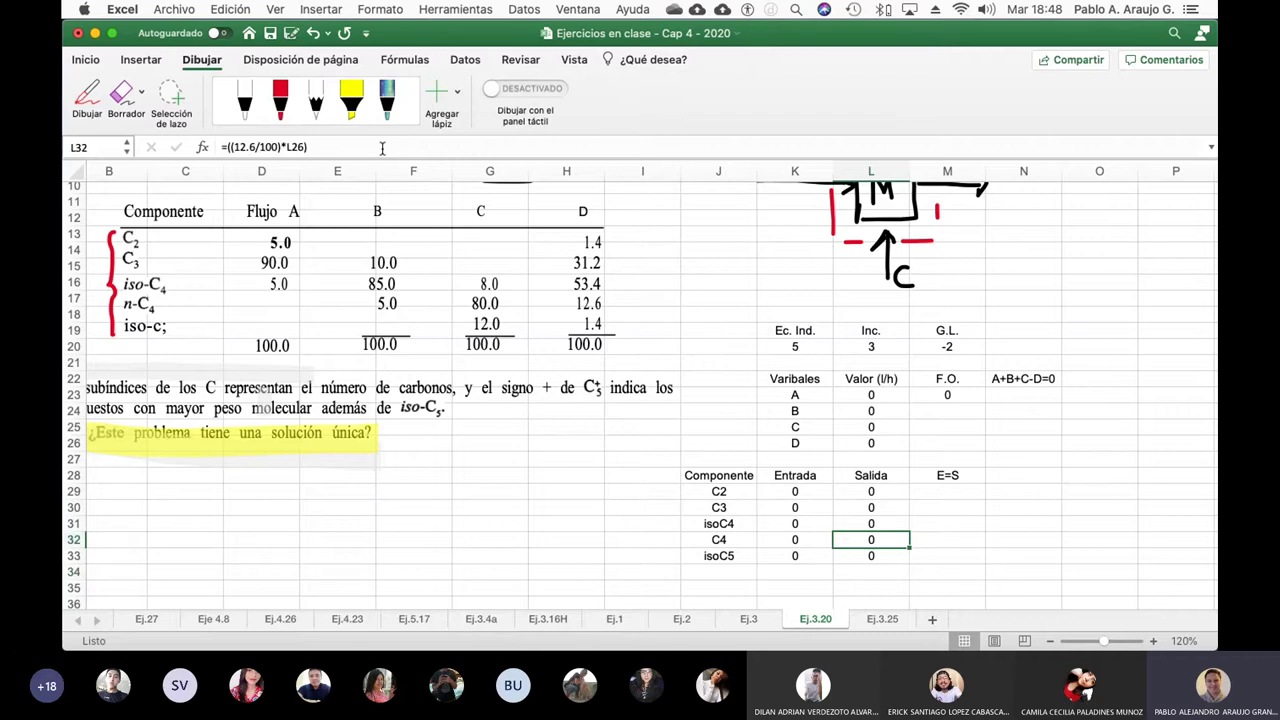
pyautogui.press('Up')
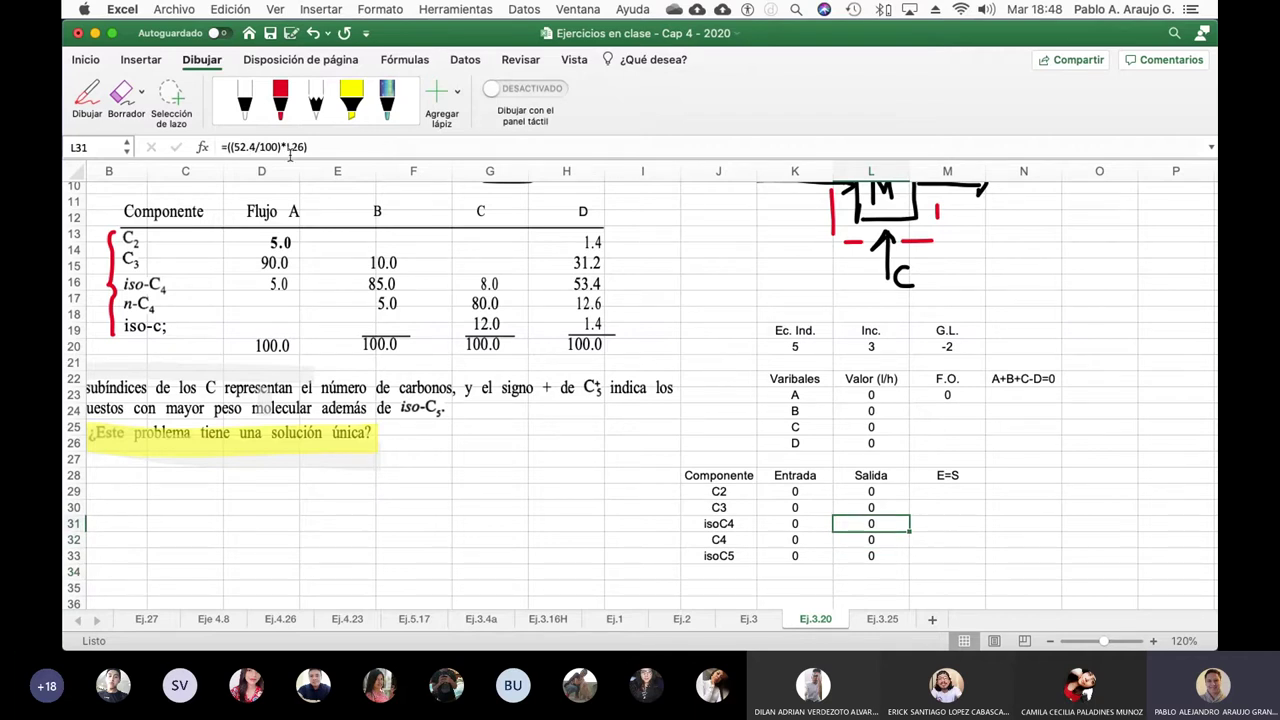
pyautogui.click(246, 147)
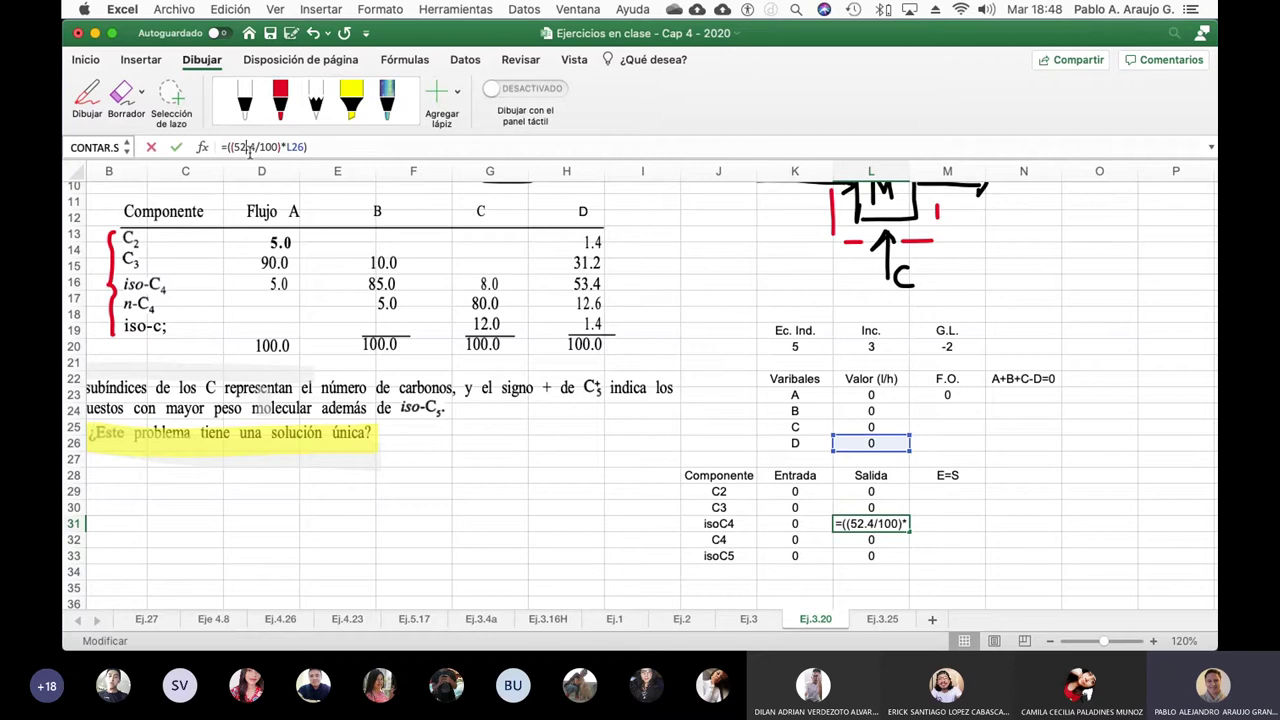
pyautogui.press('BackSpace')
pyautogui.write('3')
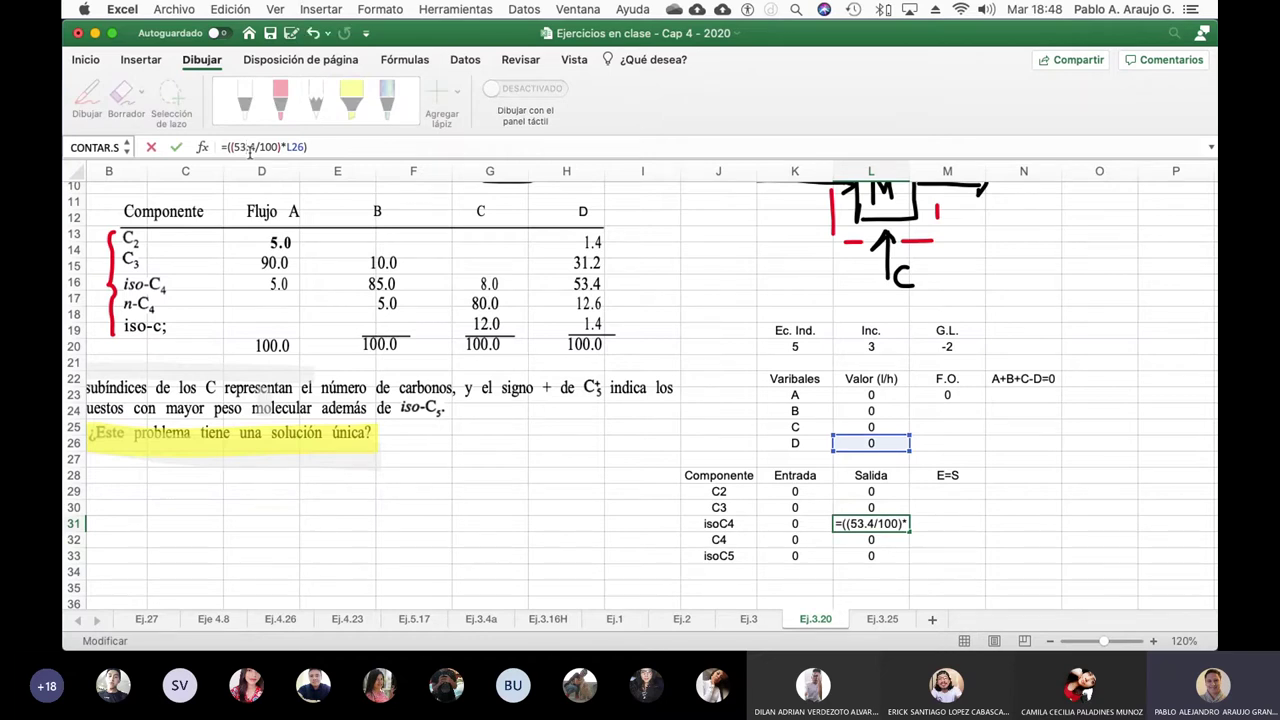
pyautogui.press('Return')
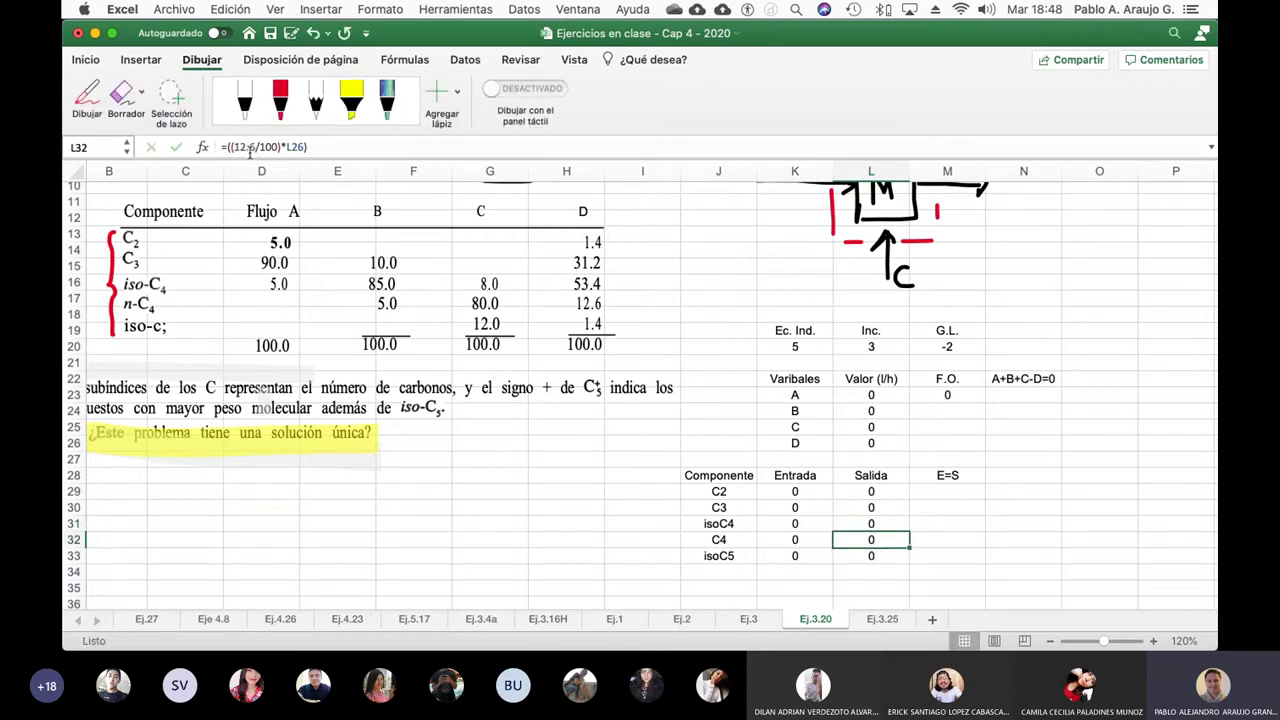
# - Check the Salida formulas in L29:L33 against the D column of the composition table
pyautogui.press('Return')
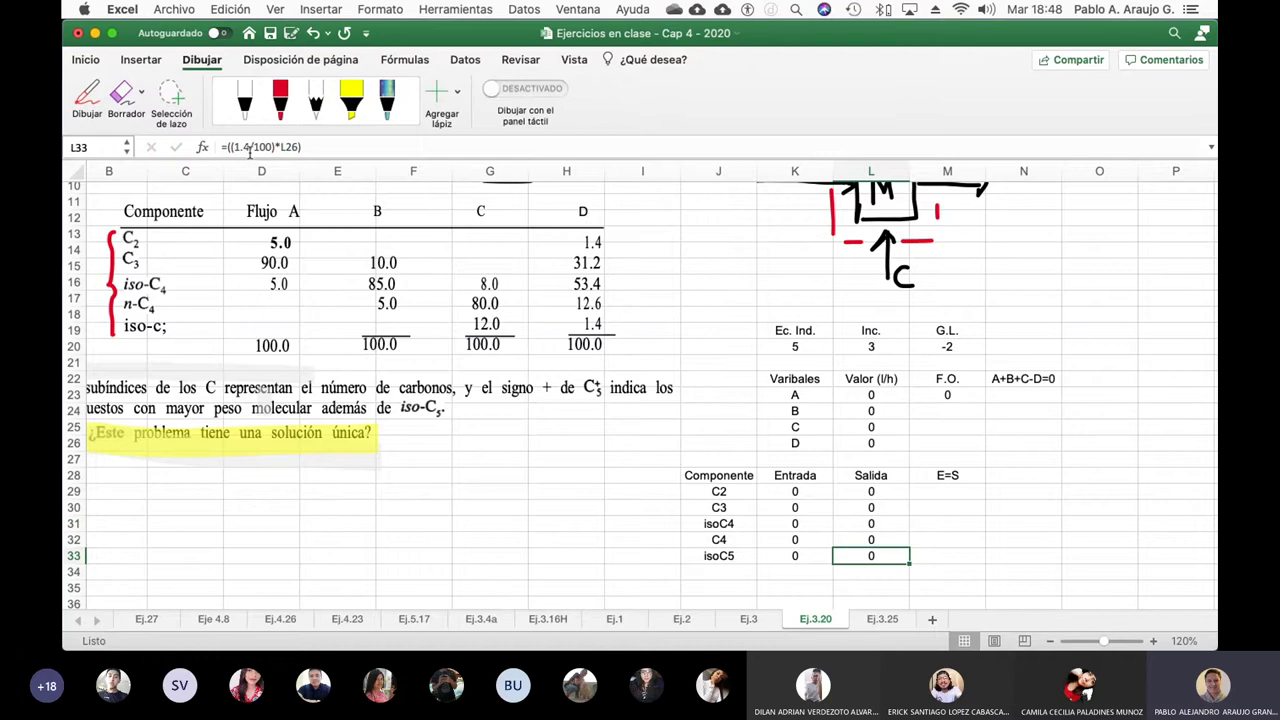
pyautogui.press('Up')
pyautogui.press('Up')
pyautogui.press('Up')
pyautogui.press('Up')
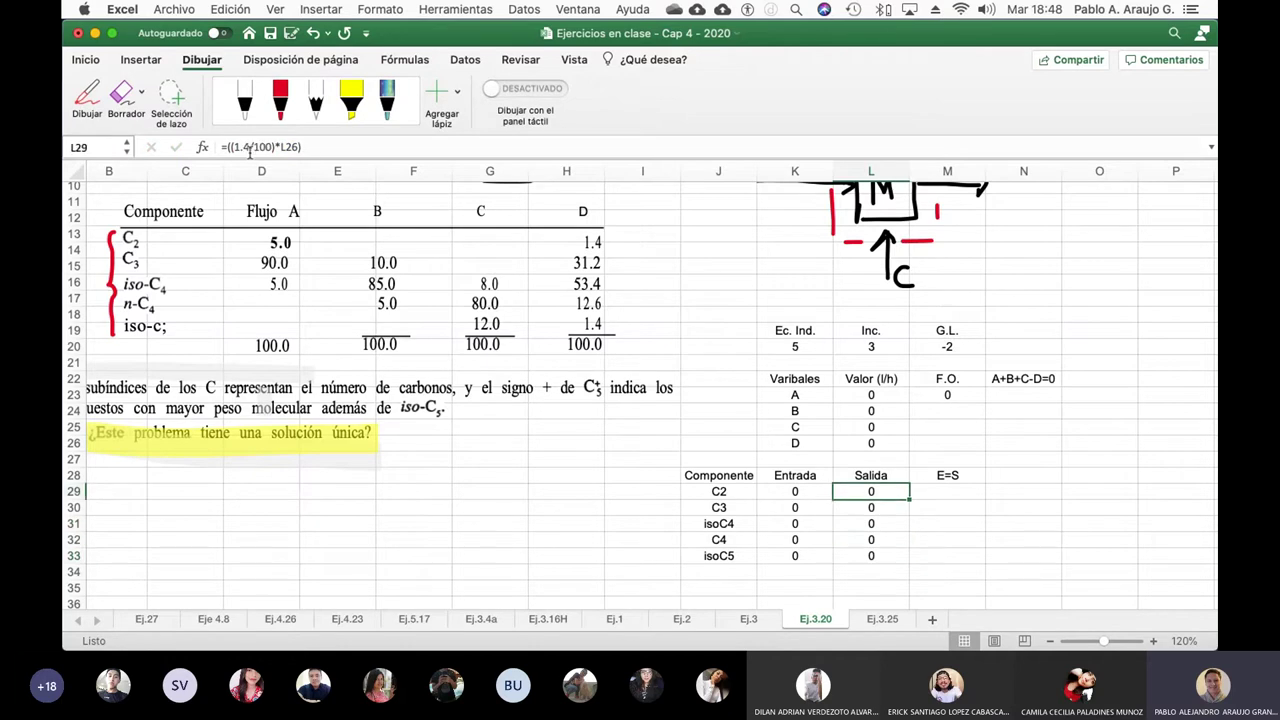
pyautogui.press('Down')
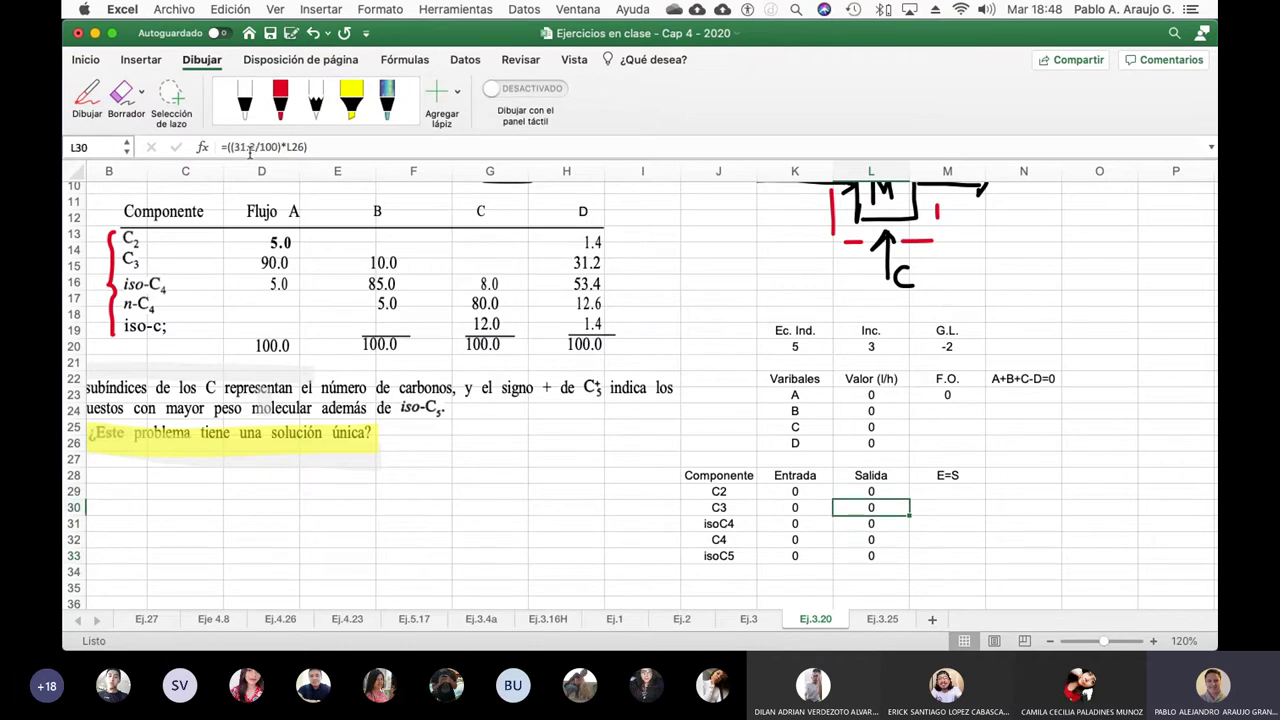
pyautogui.press('Down')
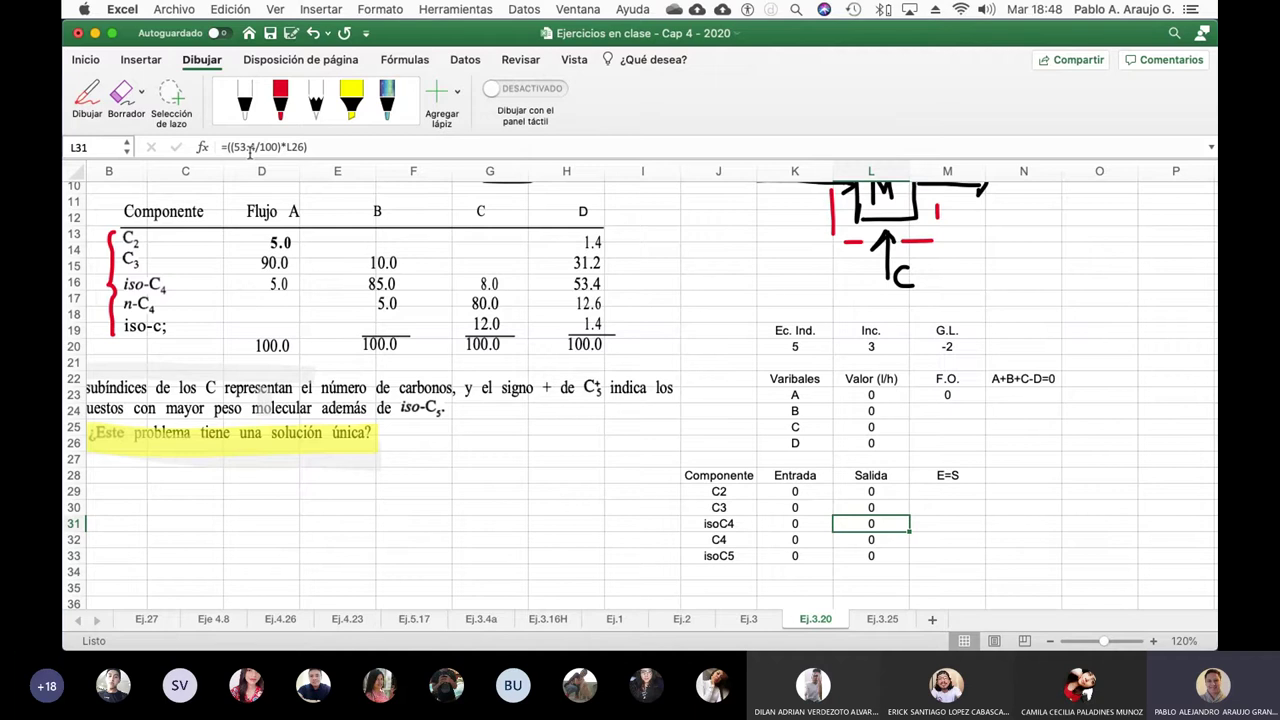
pyautogui.press('Down')
pyautogui.press('Down')
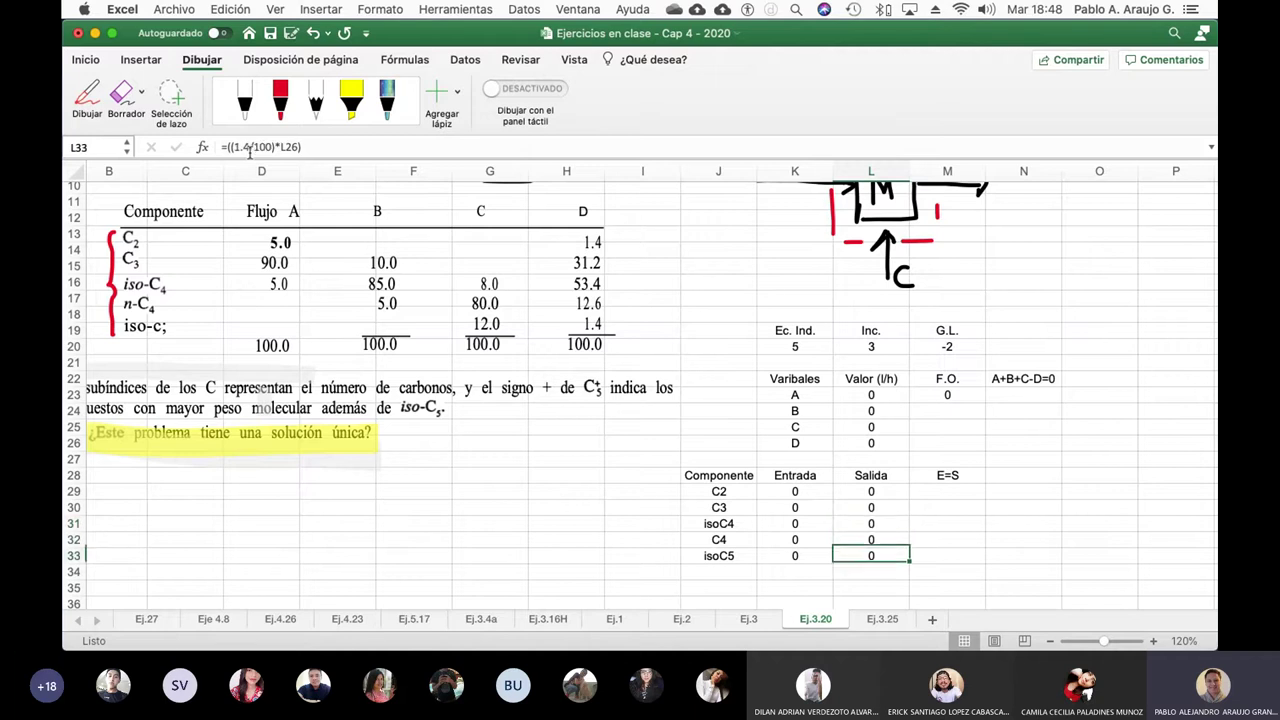
# - Check the C2 and C3 Entrada formulas in K29 and K30 against the composition table
pyautogui.press('Left')
pyautogui.press('Up')
pyautogui.press('Up')
pyautogui.press('Up')
pyautogui.press('Up')
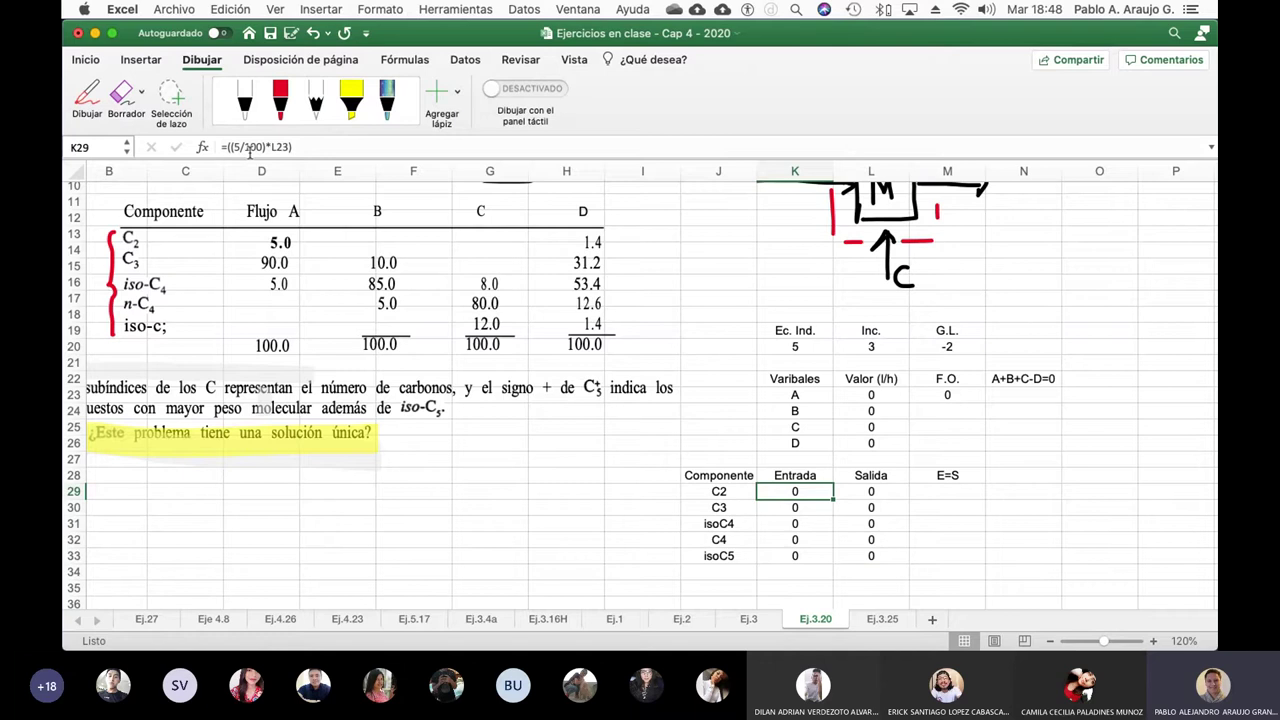
pyautogui.press('Down')
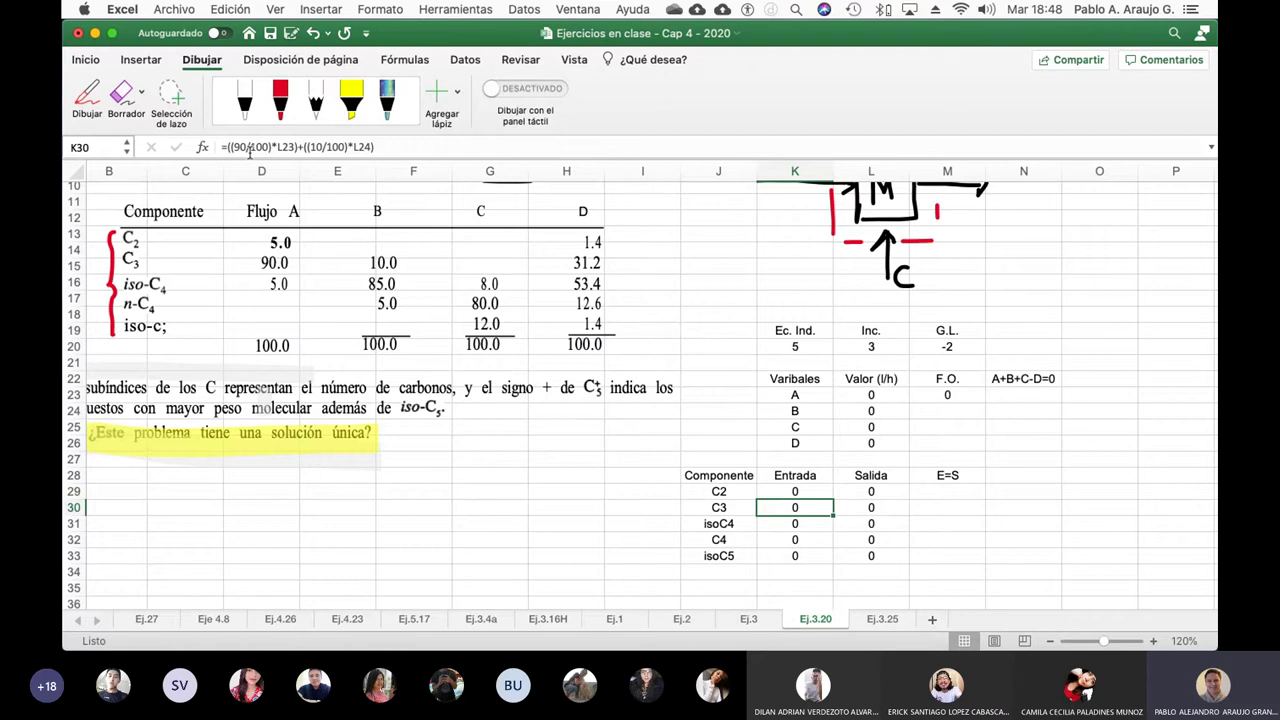
pyautogui.click(400, 150)
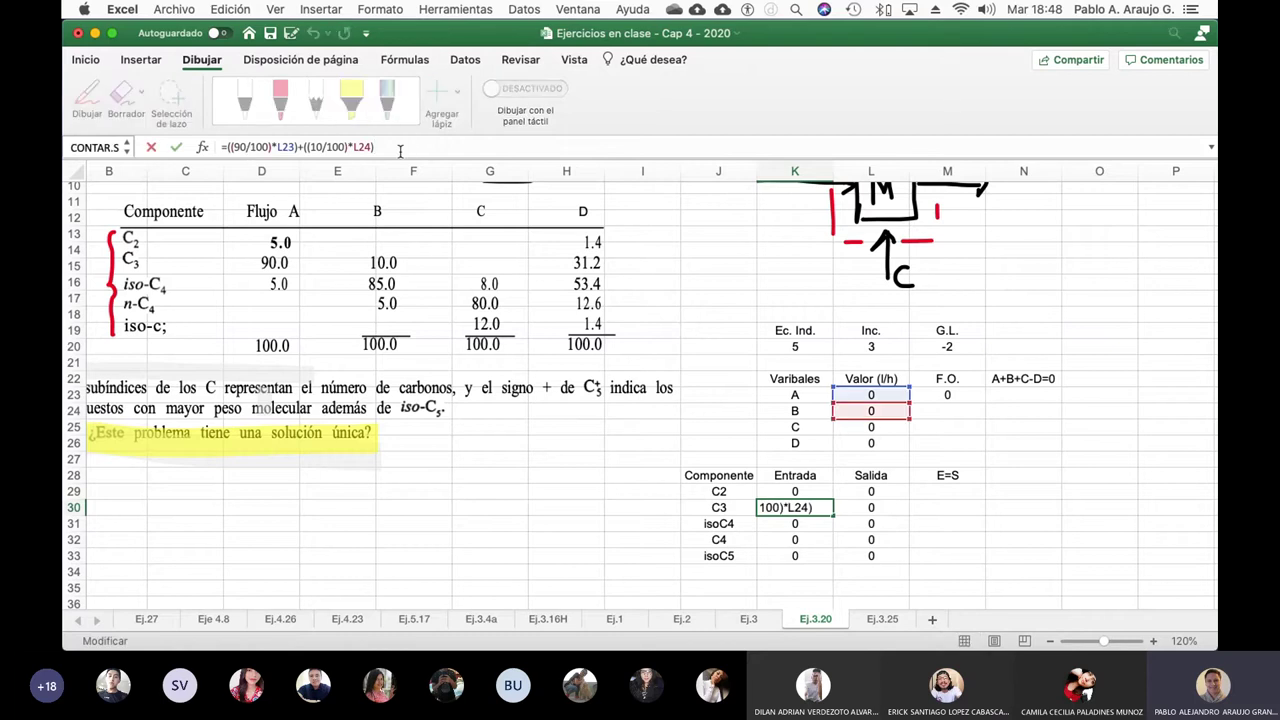
pyautogui.press('Return')
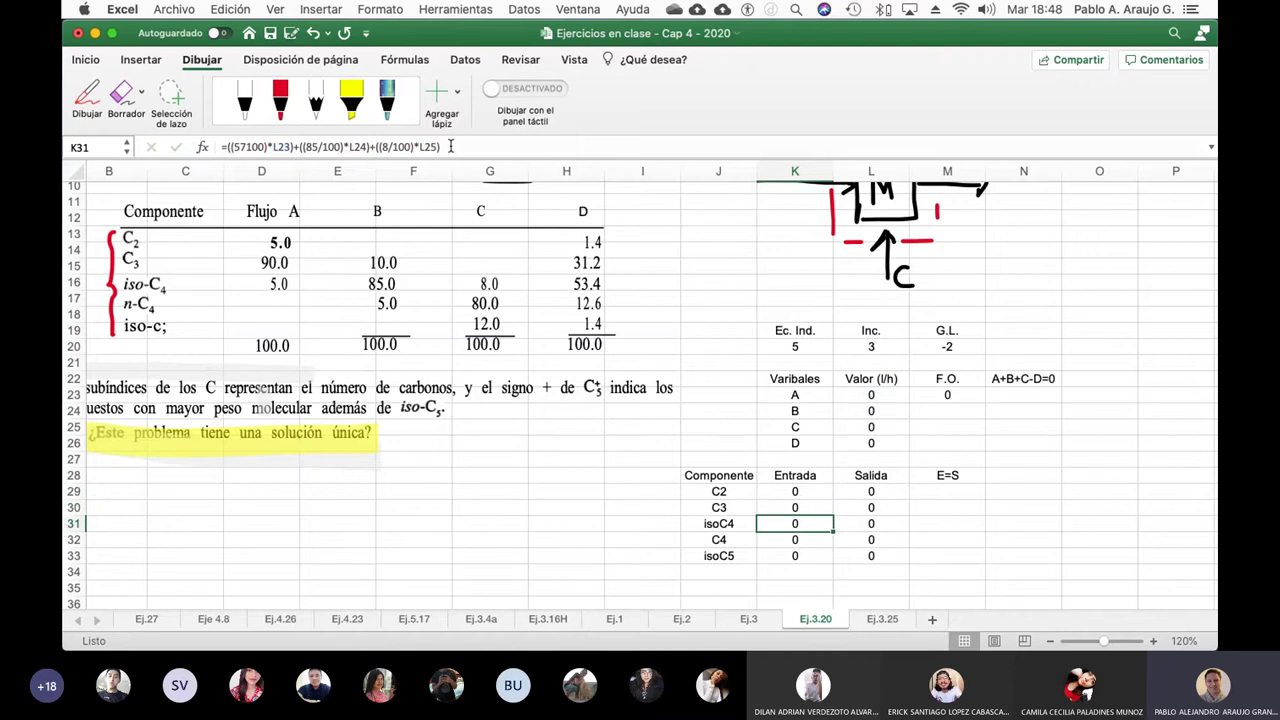
# - Correct the isoC4 Entrada formula in K31 to =((5/100)*L23)+((85/100)*L24)+((8/100)*L25)
pyautogui.click(450, 147)
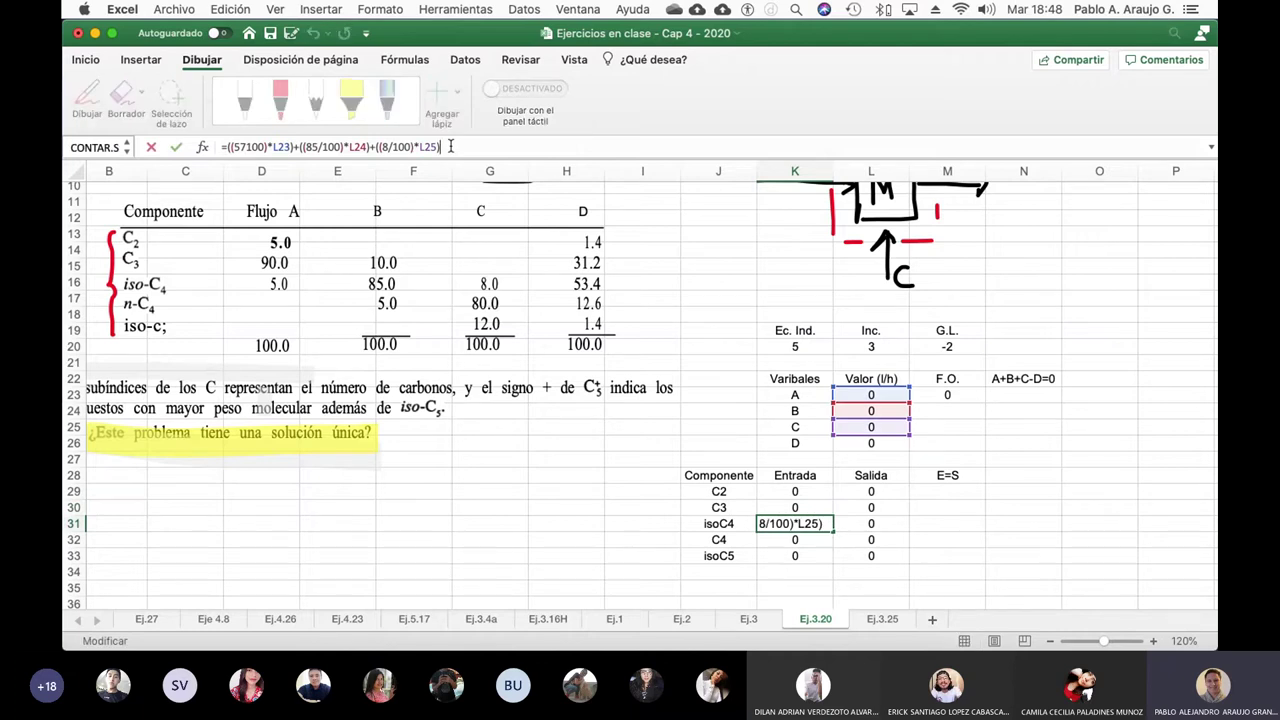
pyautogui.click(246, 147)
pyautogui.press('BackSpace')
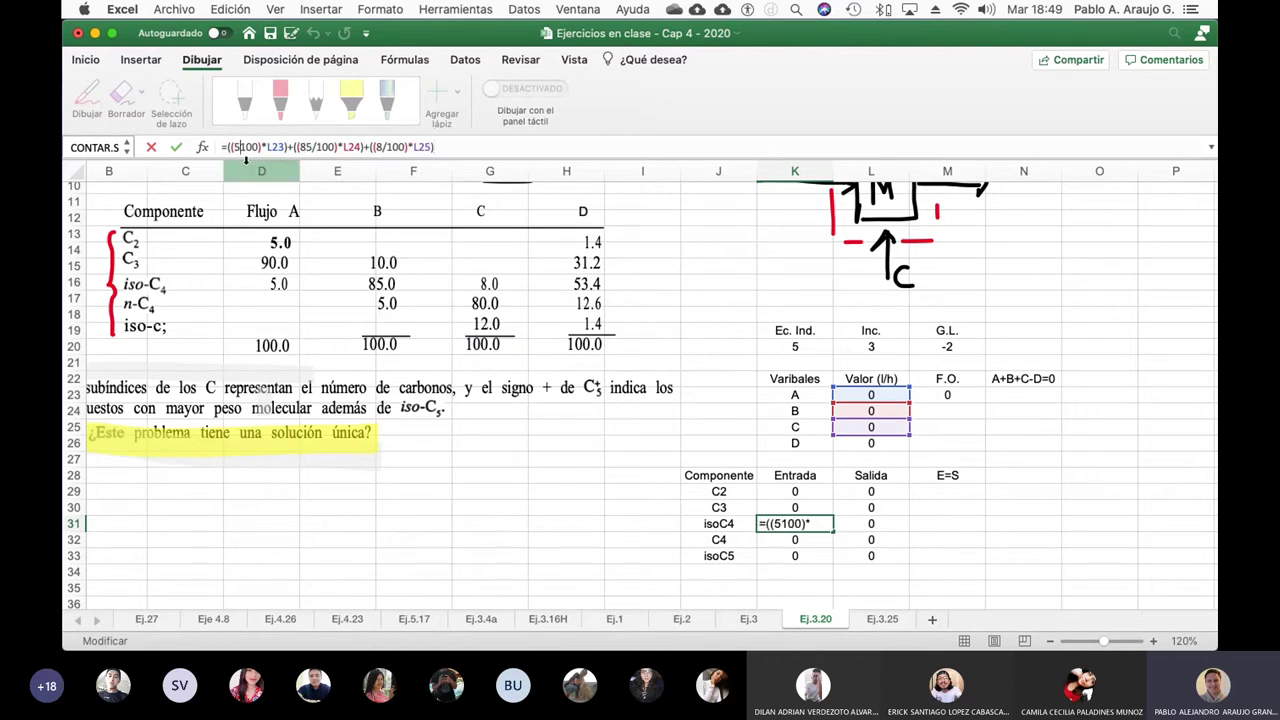
pyautogui.write('/')
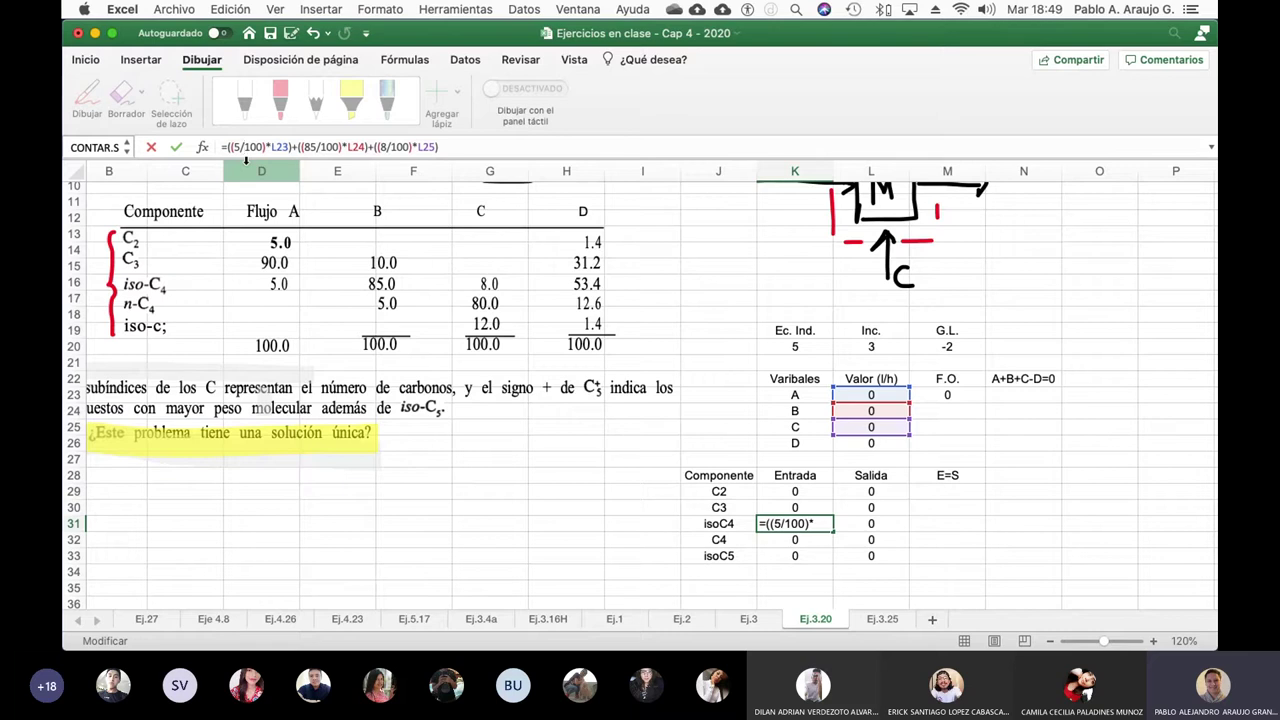
pyautogui.click(503, 147)
pyautogui.press('Return')
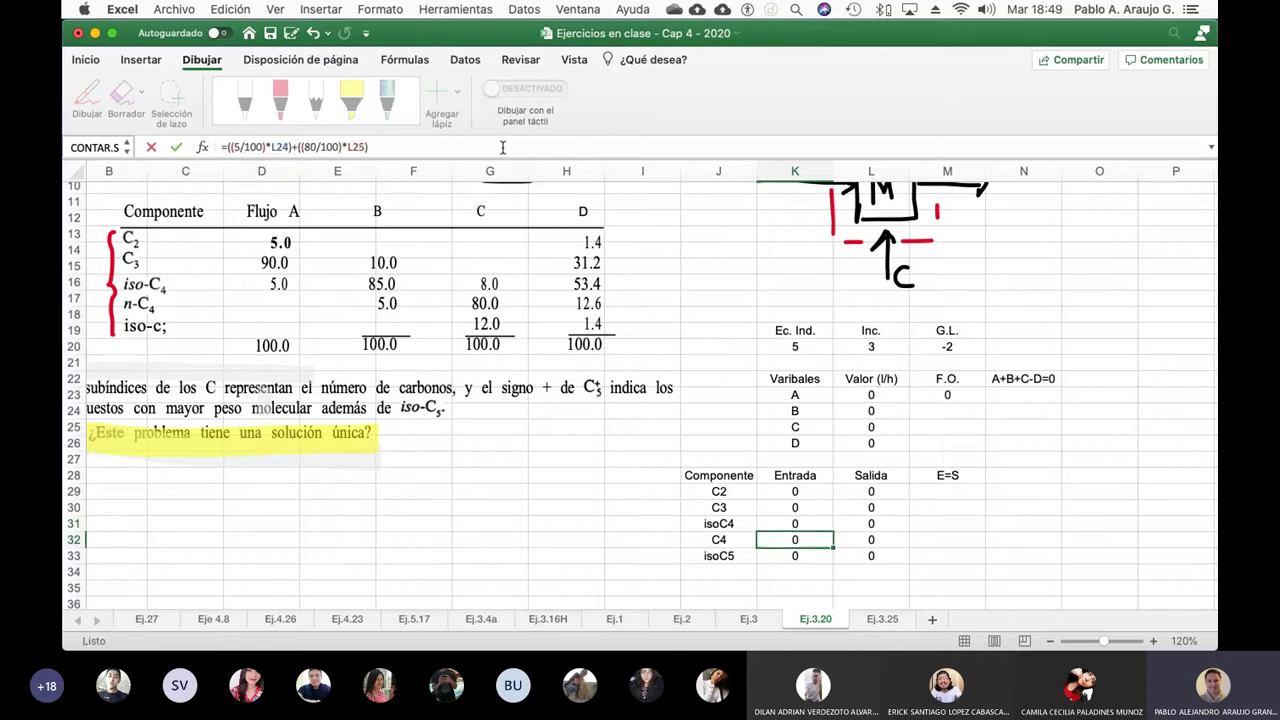
# - Check the C4 and isoC5 Entrada formulas in K32 and K33 and their referenced flow cells
pyautogui.click(470, 148)
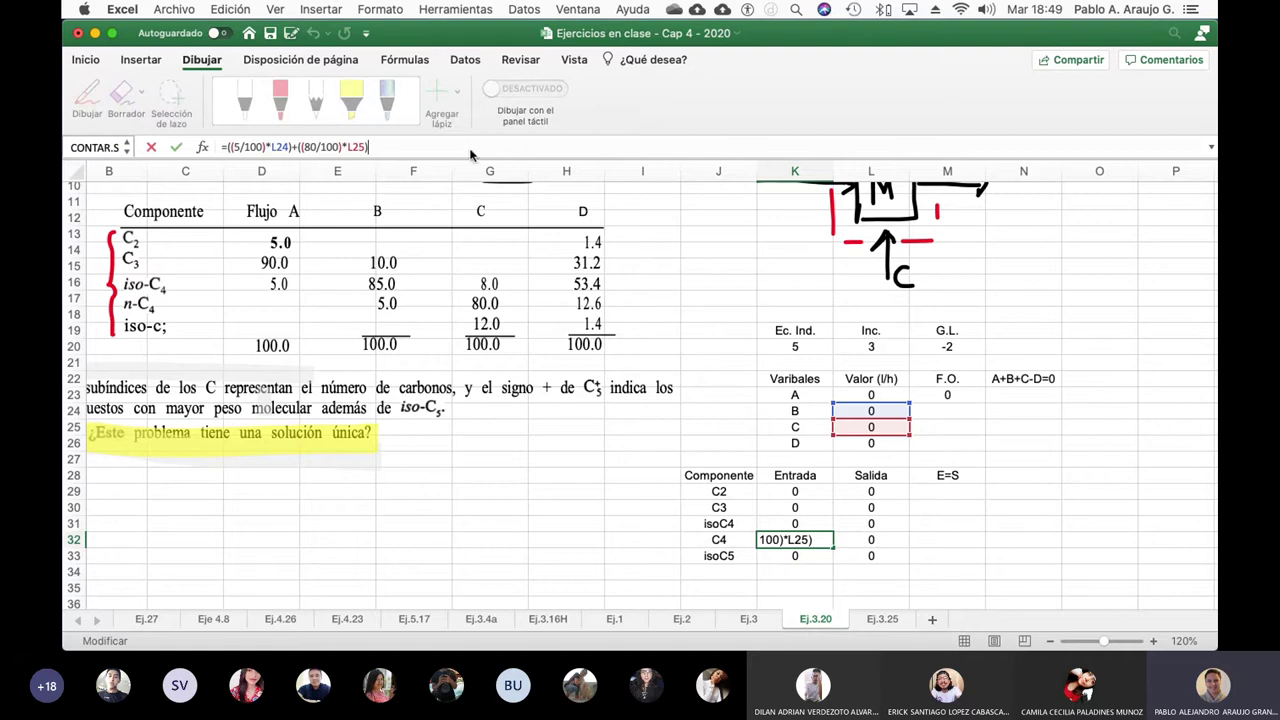
pyautogui.press('Return')
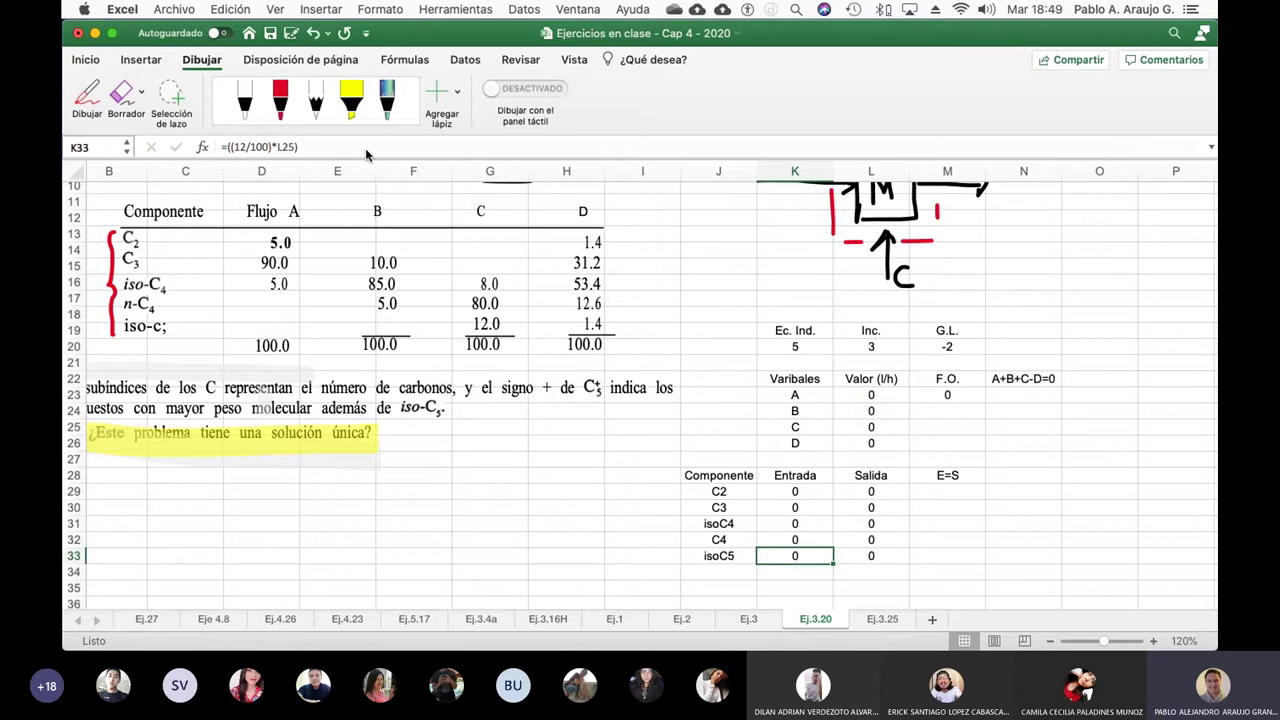
pyautogui.click(422, 150)
pyautogui.press('Return')
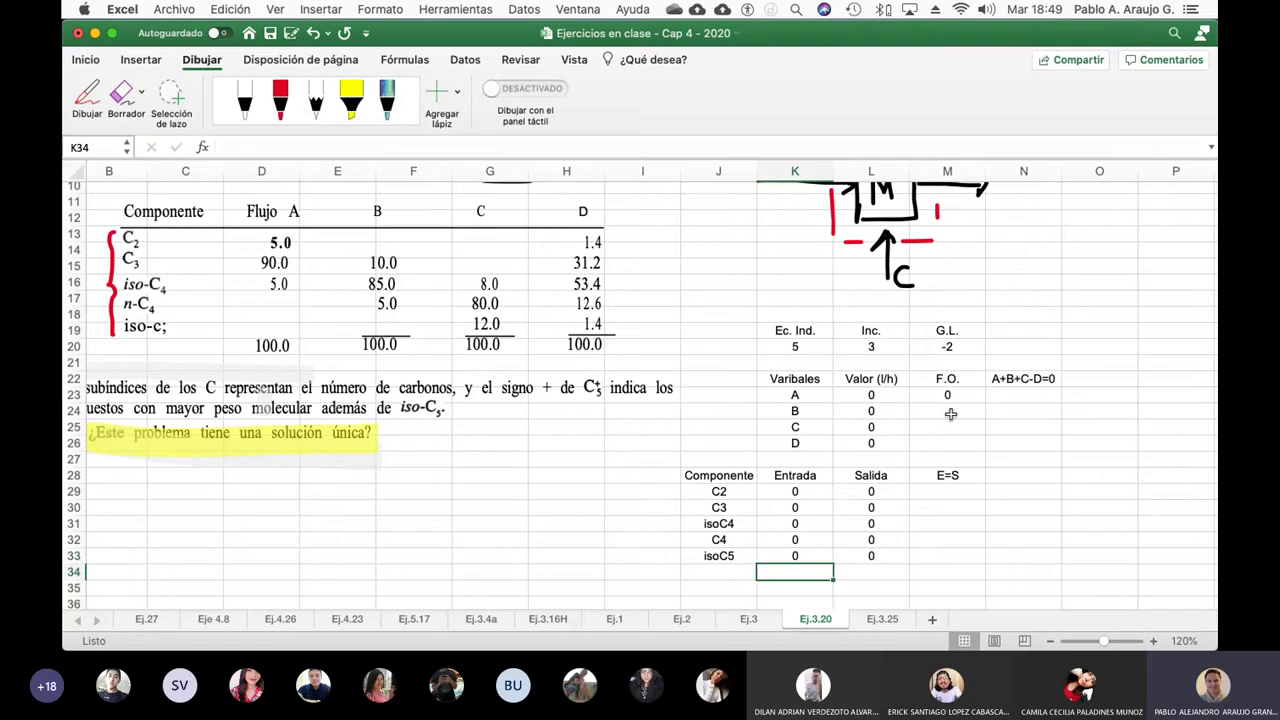
# - Try to solve the balance with Solver for M23 at a value of 1, changing only cells L23:L25, and keep the results
pyautogui.click(466, 9)
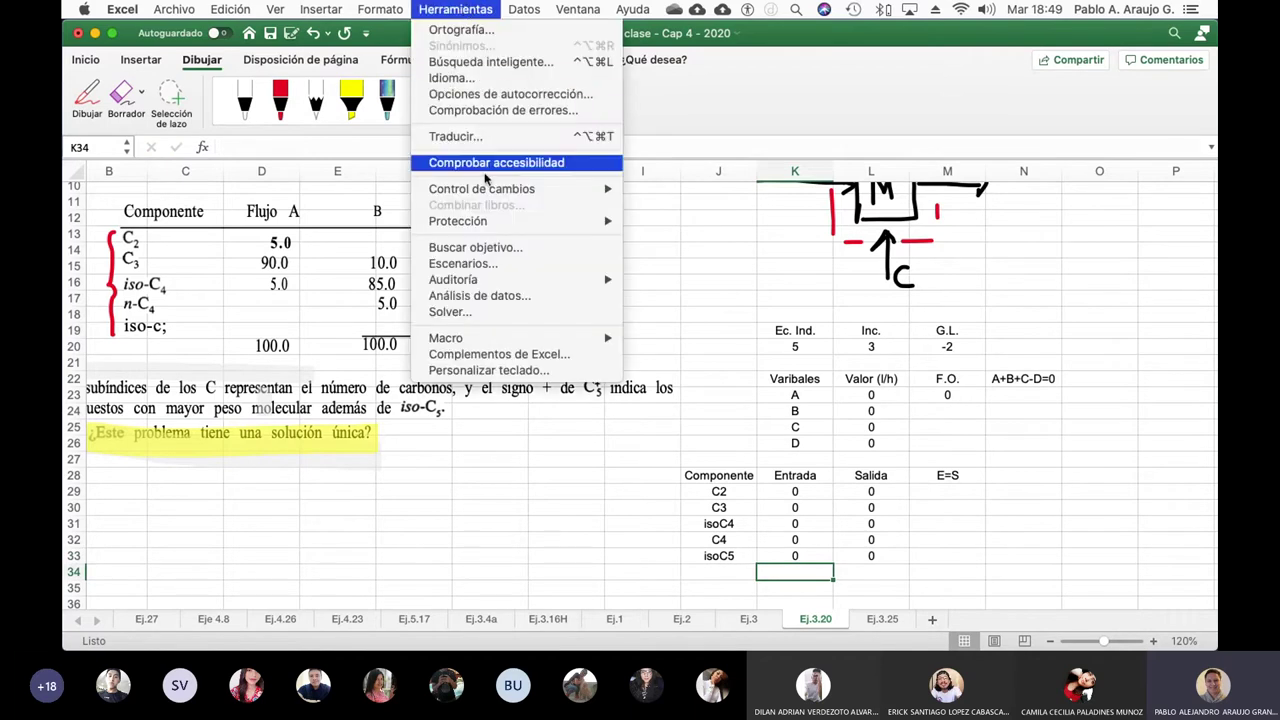
pyautogui.click(514, 310)
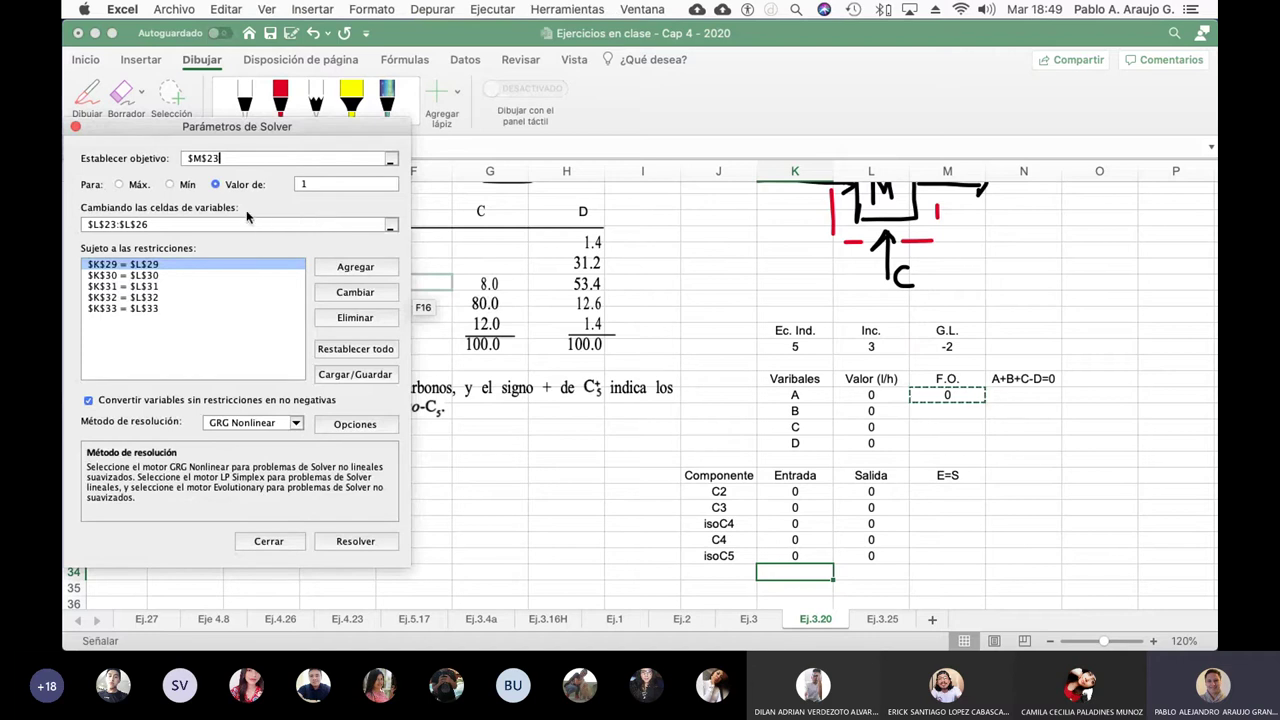
pyautogui.moveTo(184, 128); pyautogui.dragTo(257, 44)
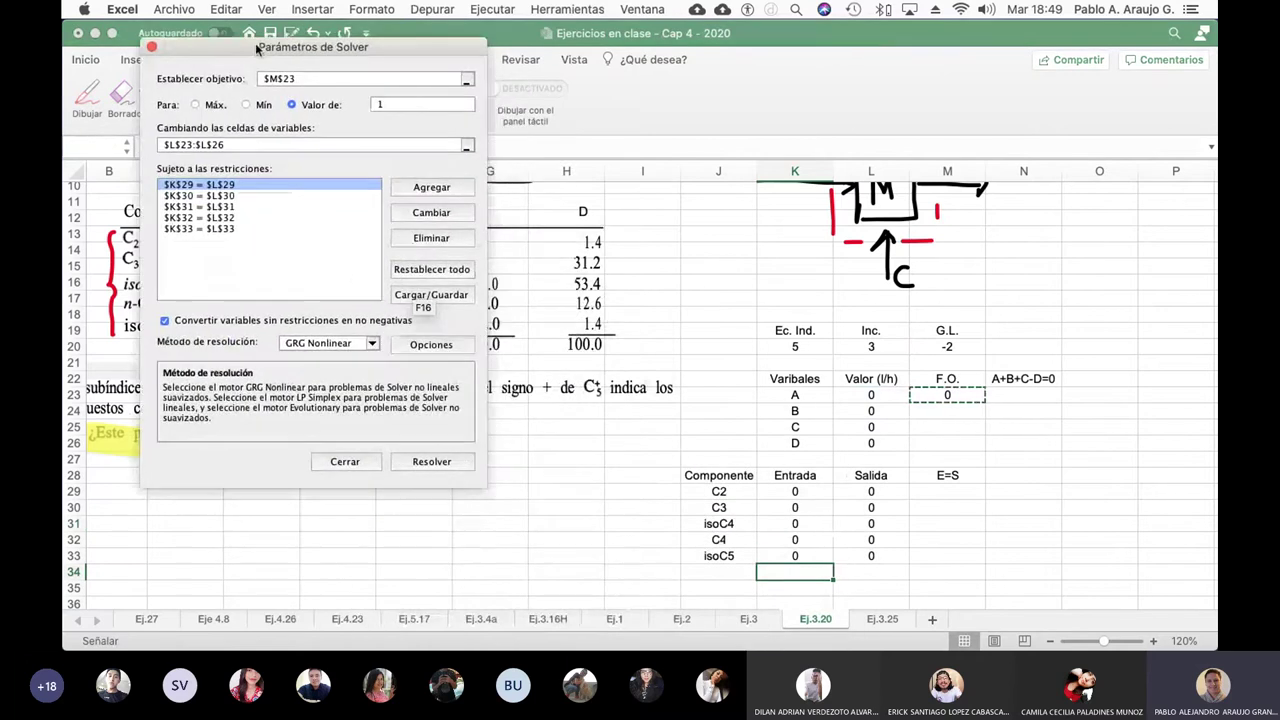
pyautogui.click(233, 145)
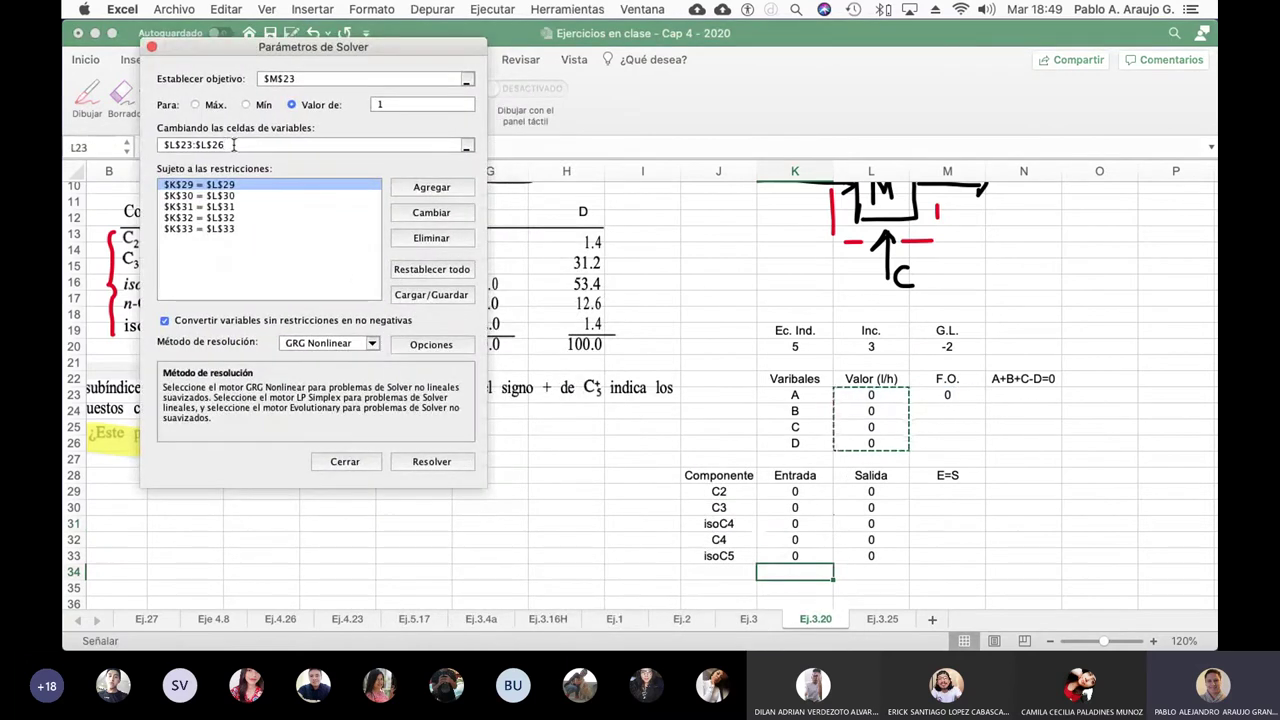
pyautogui.press('BackSpace')
pyautogui.write('5')
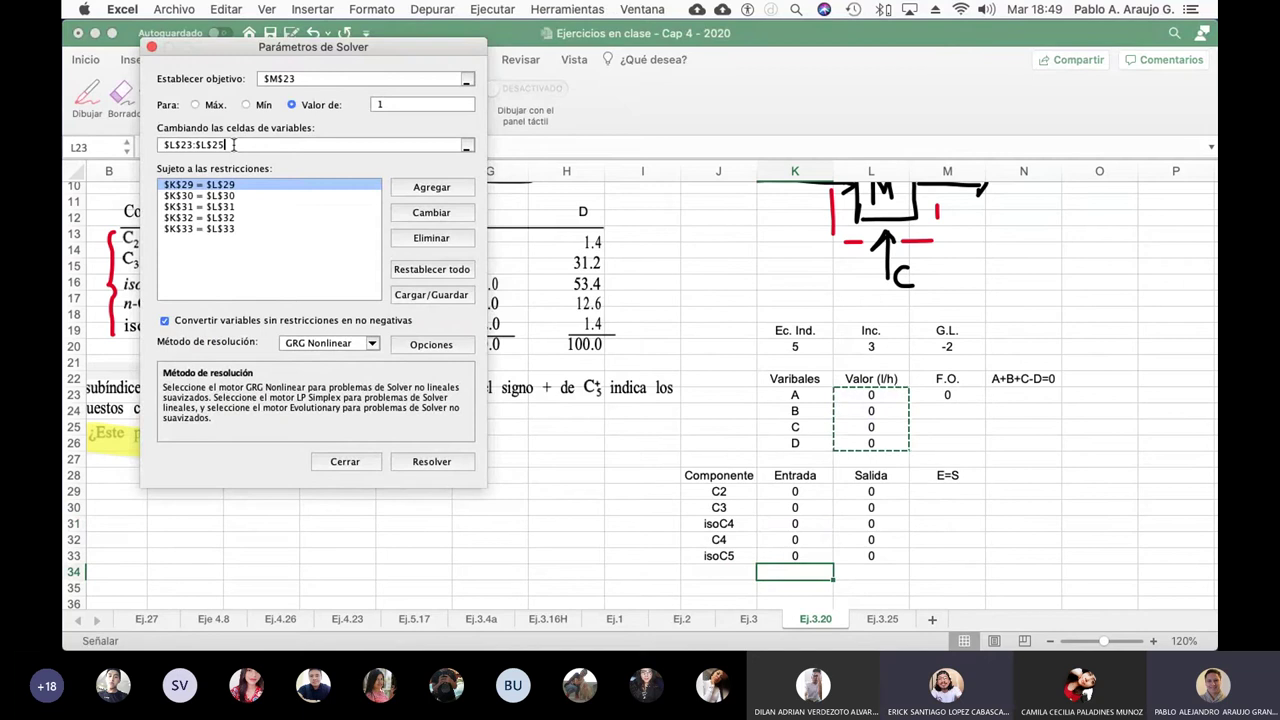
pyautogui.click(251, 217)
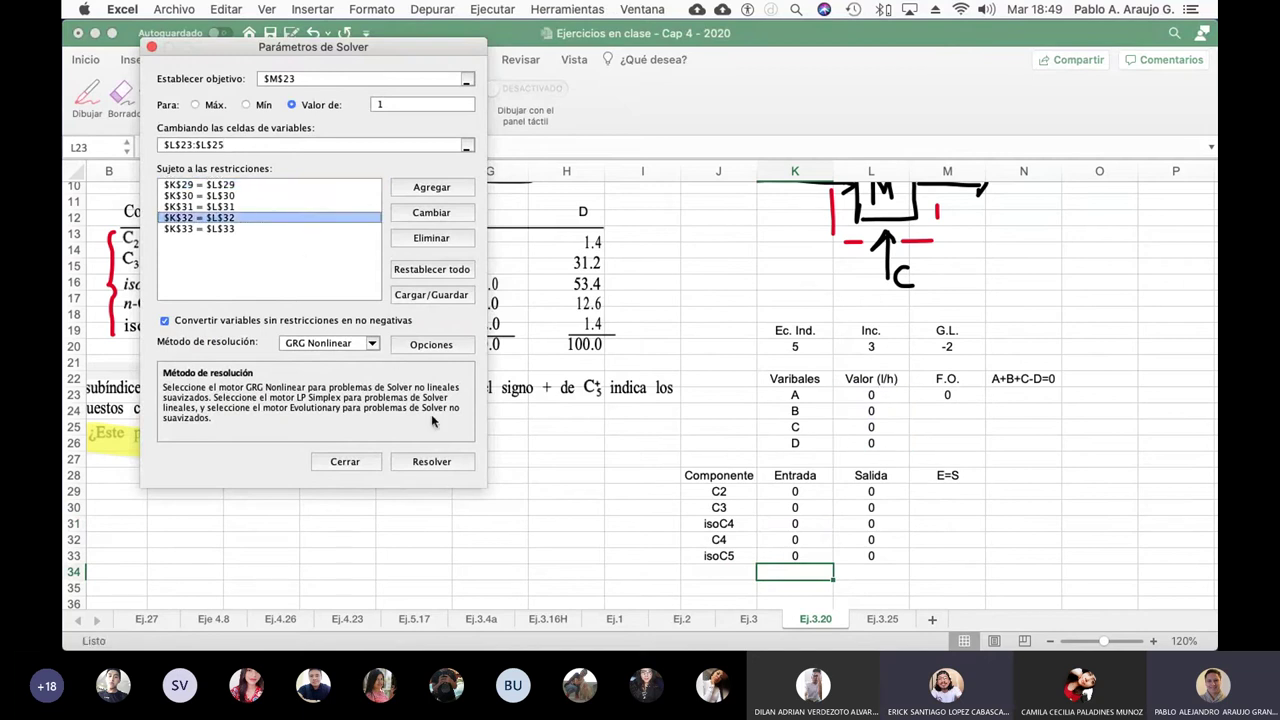
pyautogui.click(432, 461)
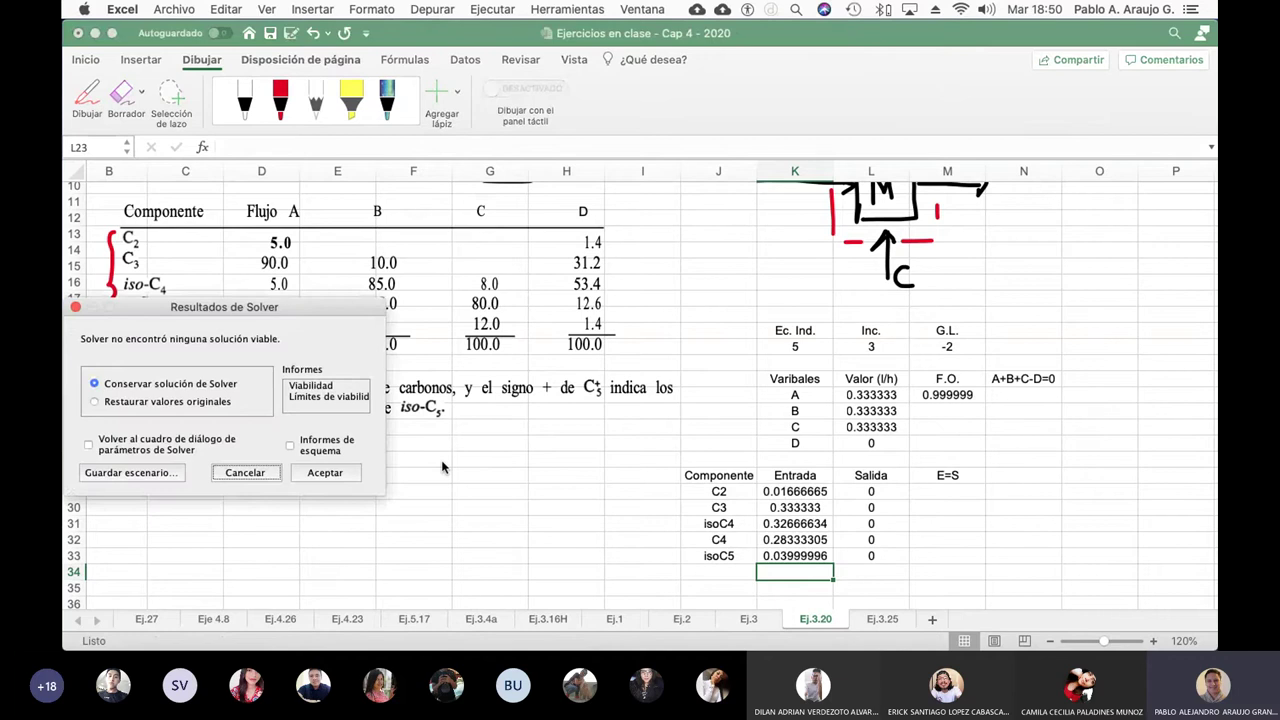
pyautogui.click(338, 476)
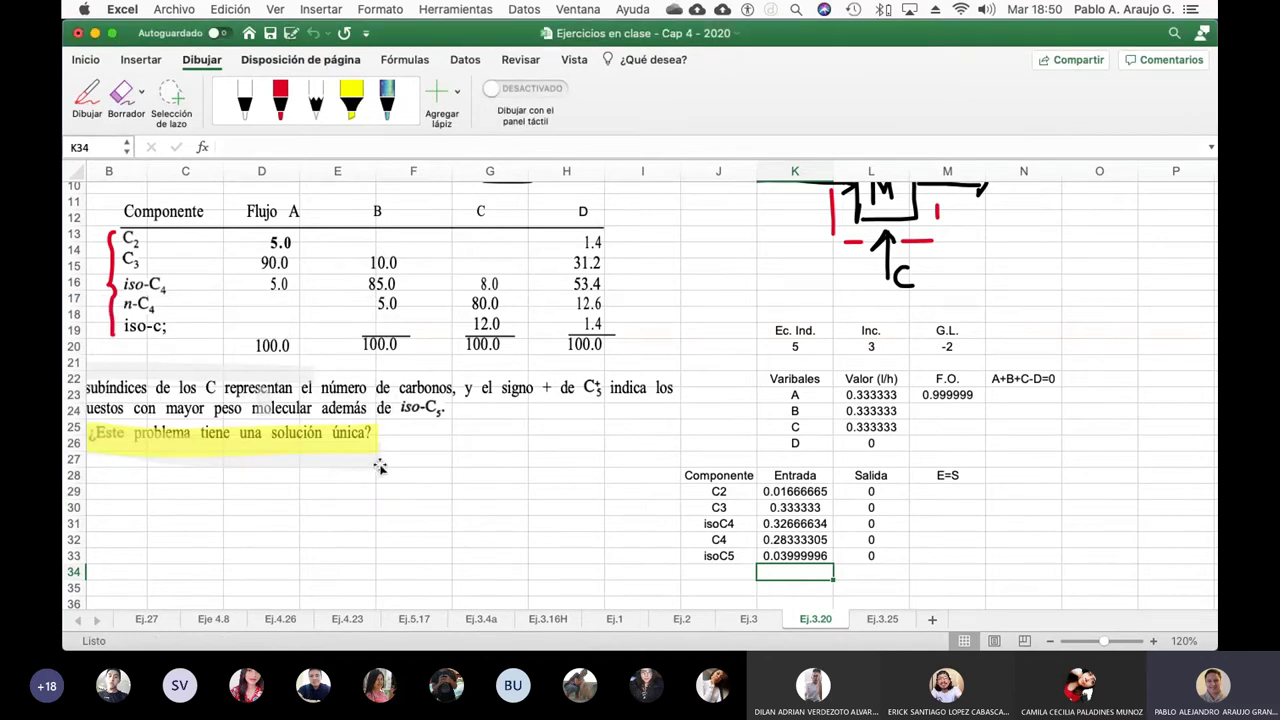
# - Extend the Solver variable cells to L23:L26, solve for M23 at a value of 1, and keep the results
pyautogui.click(455, 10)
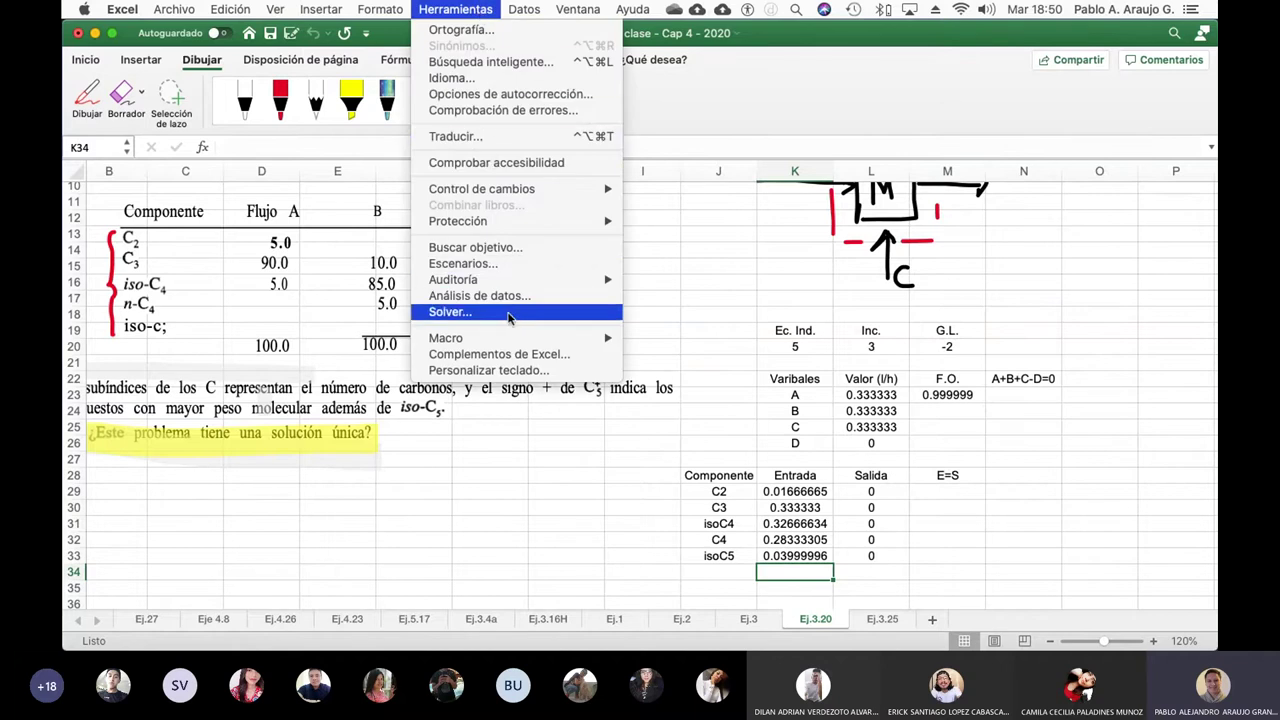
pyautogui.click(450, 312)
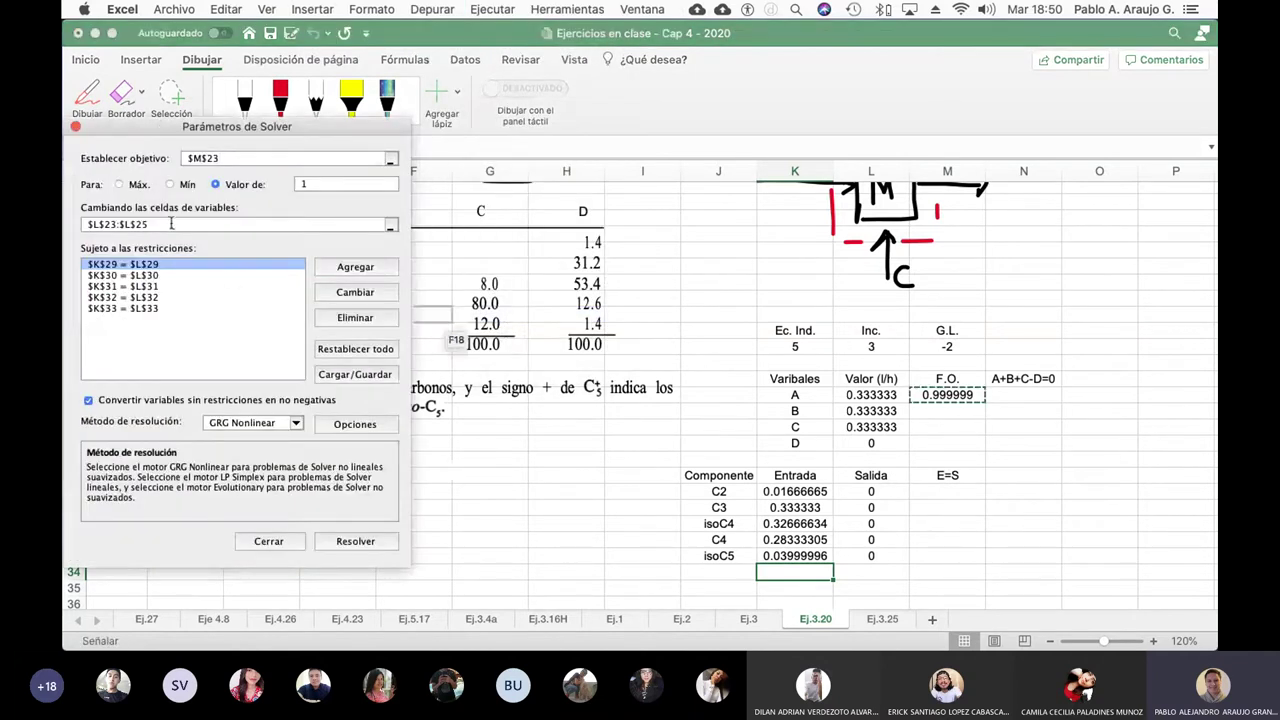
pyautogui.click(171, 224)
pyautogui.press('BackSpace')
pyautogui.write('6')
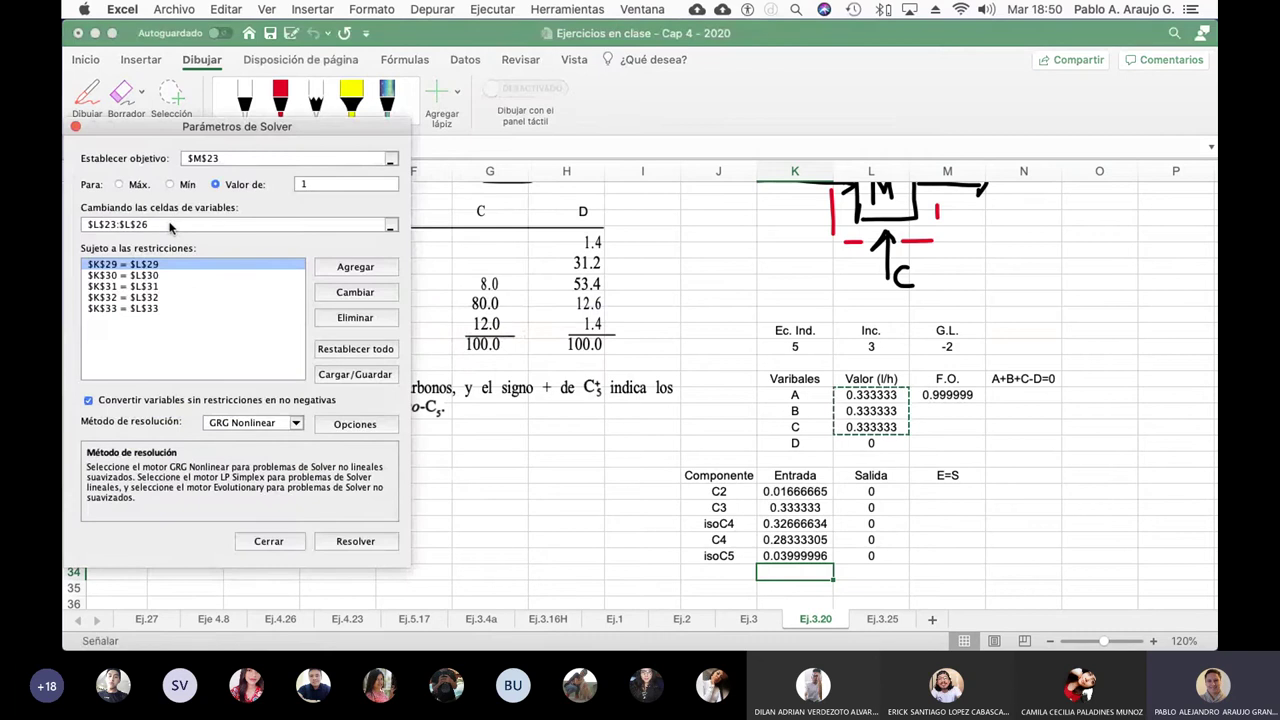
pyautogui.click(364, 541)
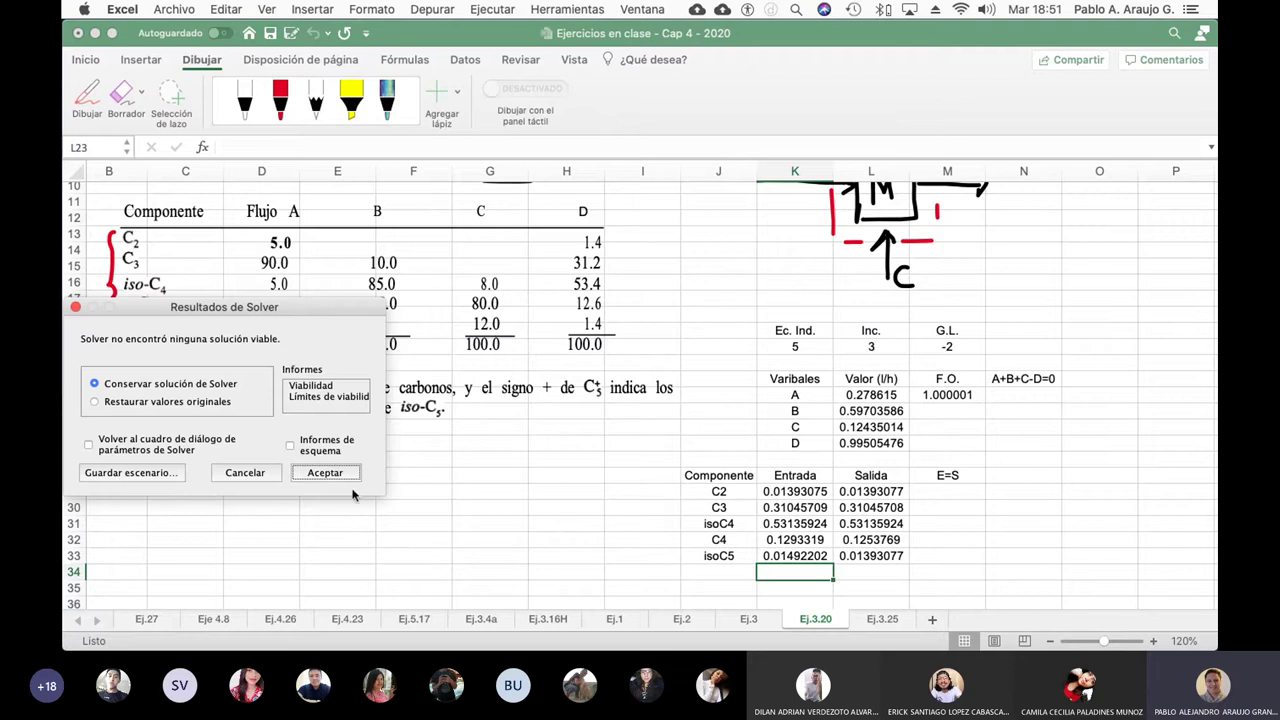
pyautogui.click(326, 473)
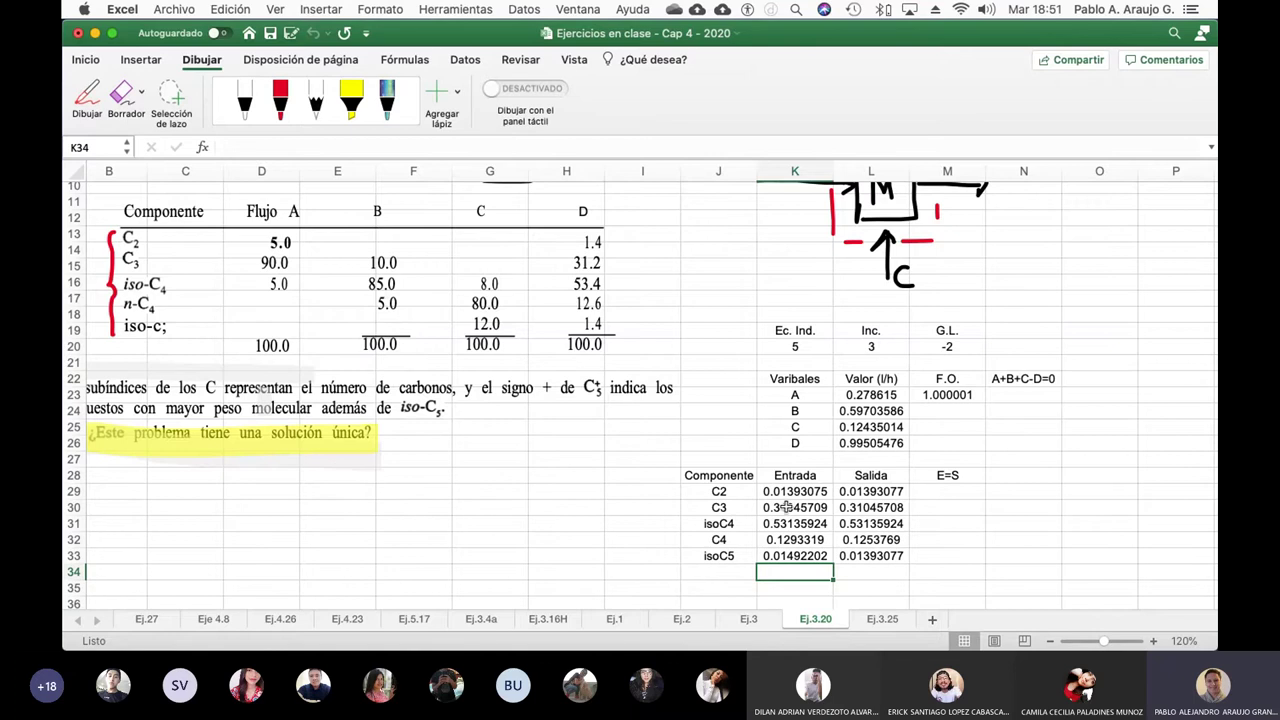
# - Change the objective formula in M23 to =L23+L24+L25-L26
pyautogui.click(933, 398)
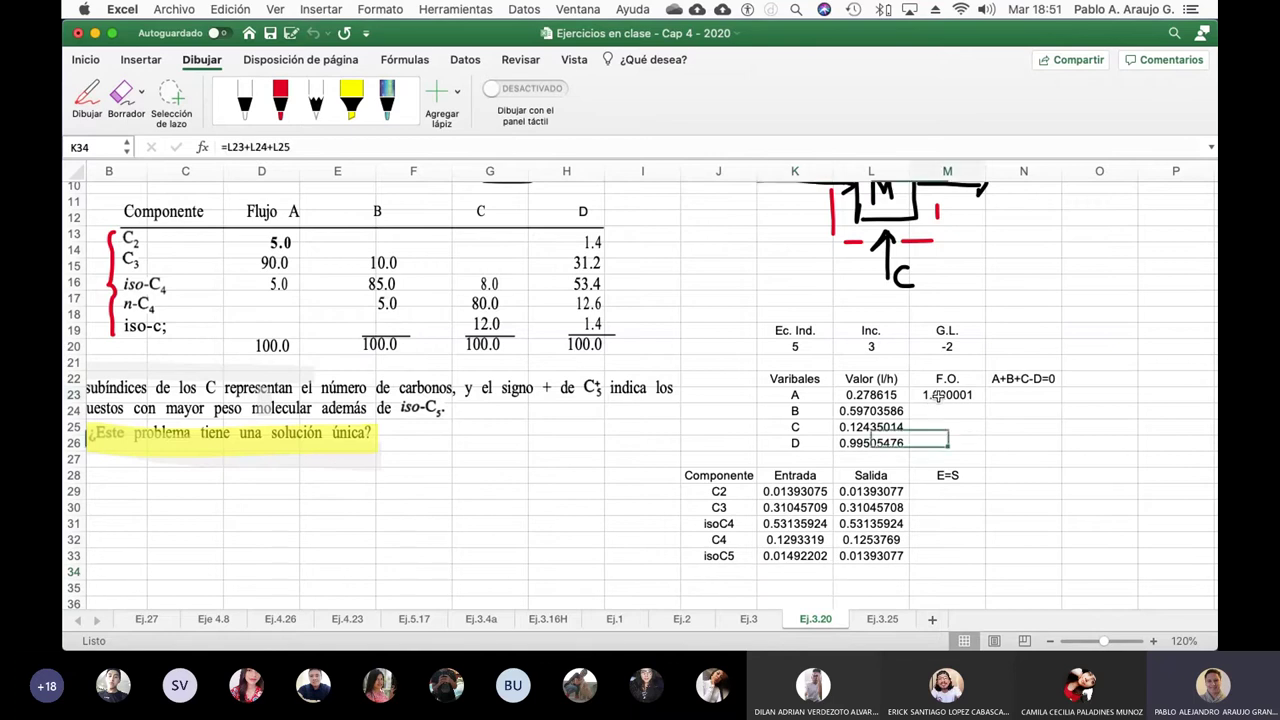
pyautogui.click(318, 147)
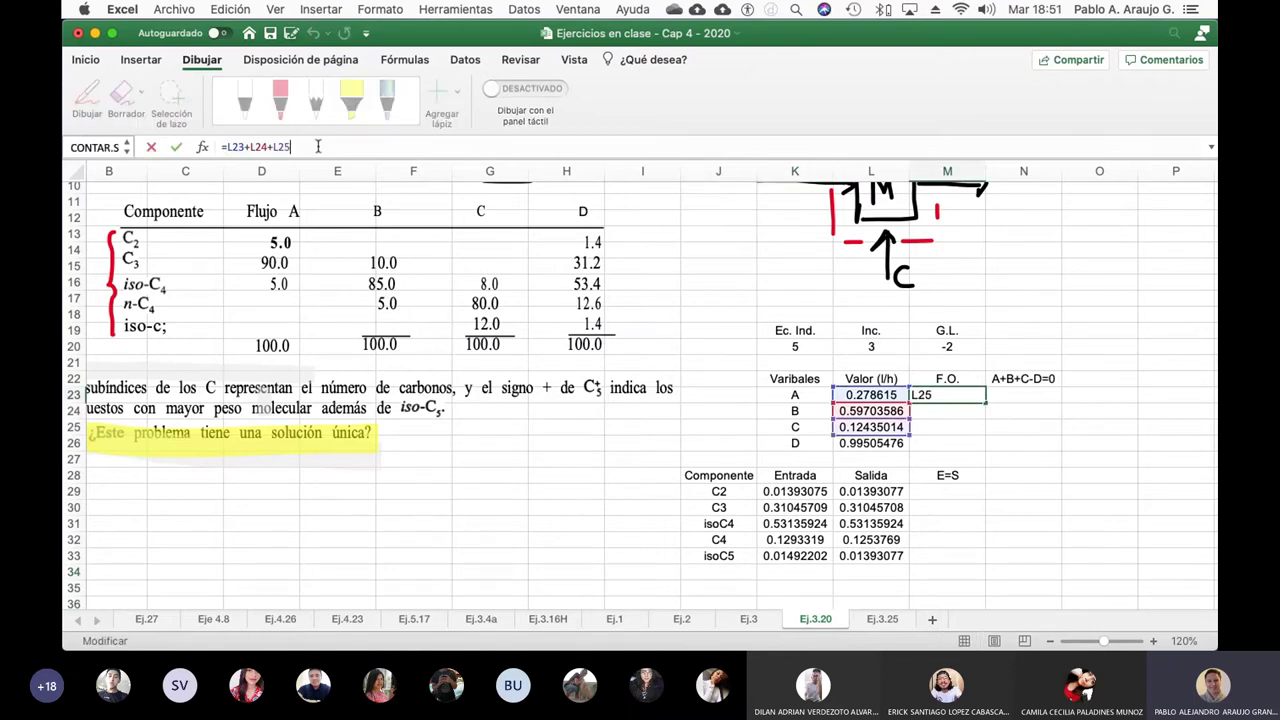
pyautogui.write('-L')
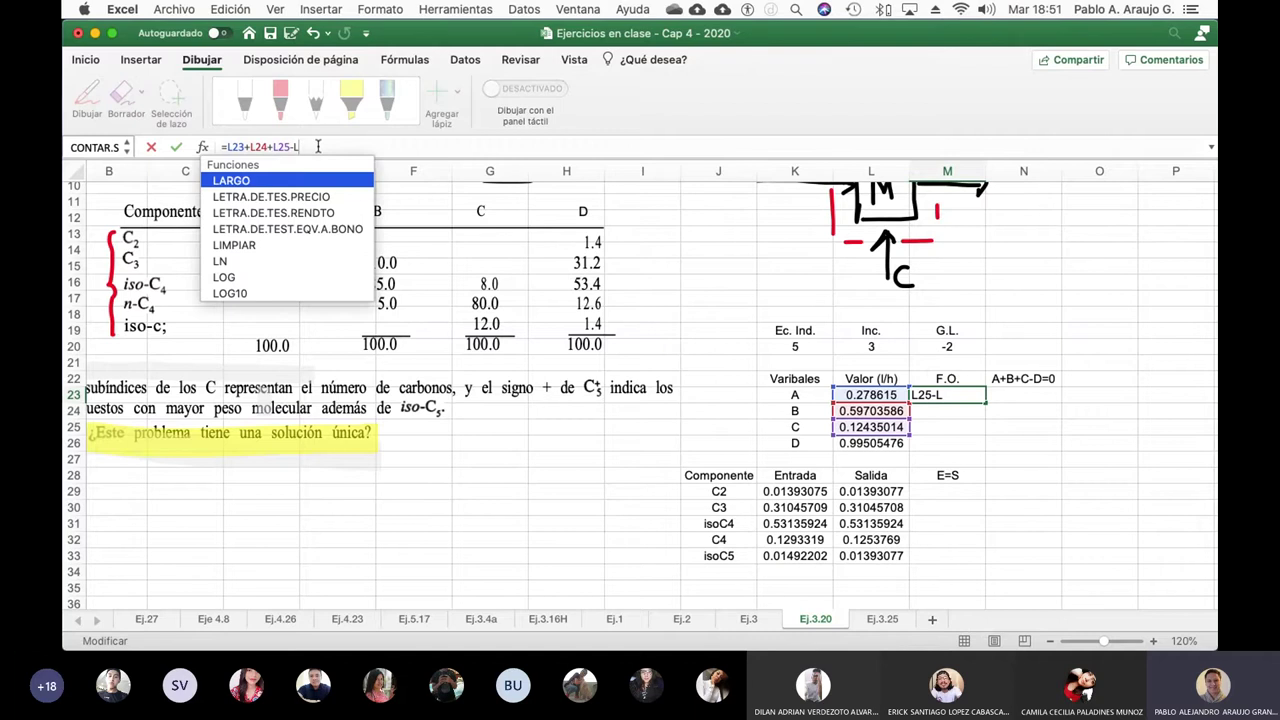
pyautogui.write('26')
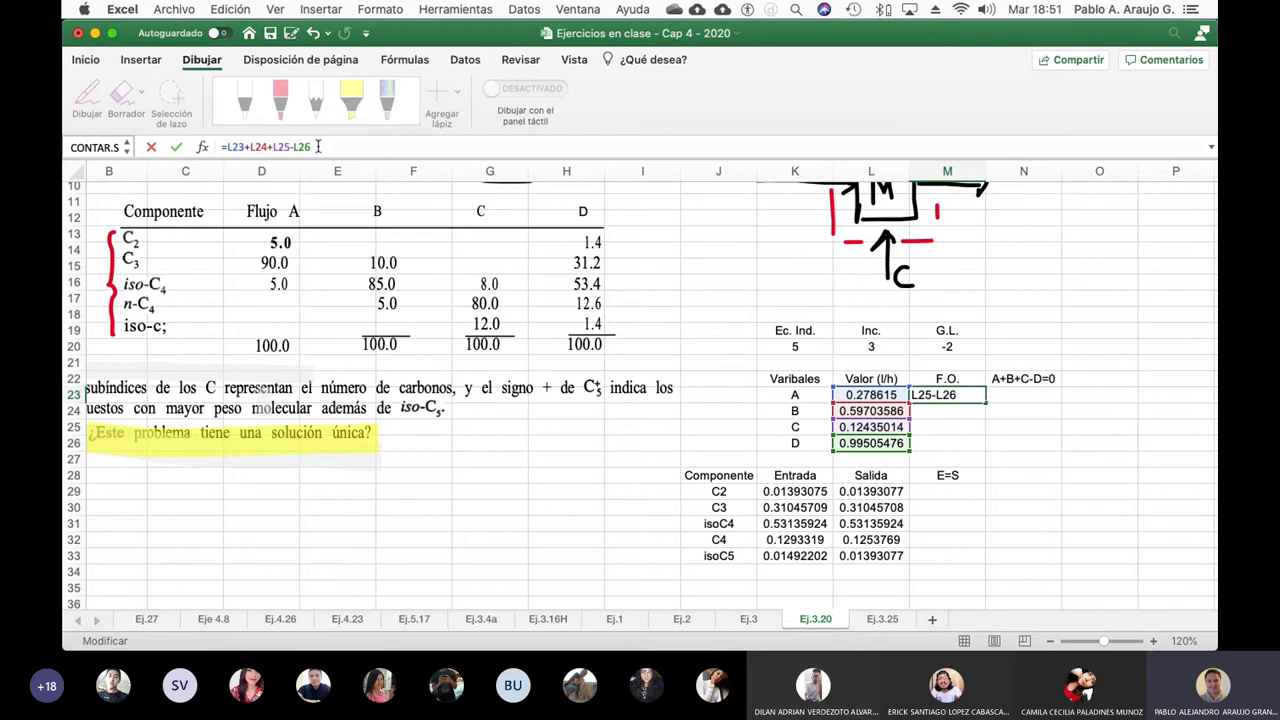
pyautogui.press('Return')
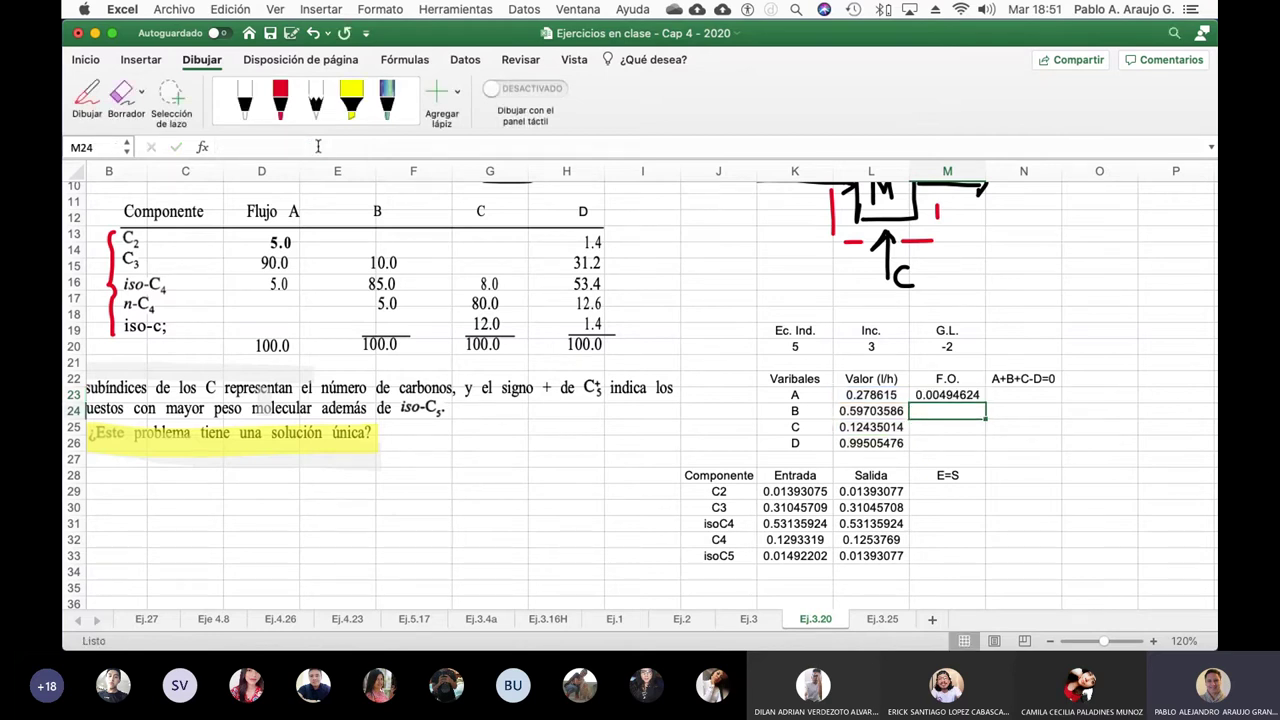
# - Solve for M23 at a value of 0 with Solver, changing cells L23:L26, and keep the solution
pyautogui.click(450, 9)
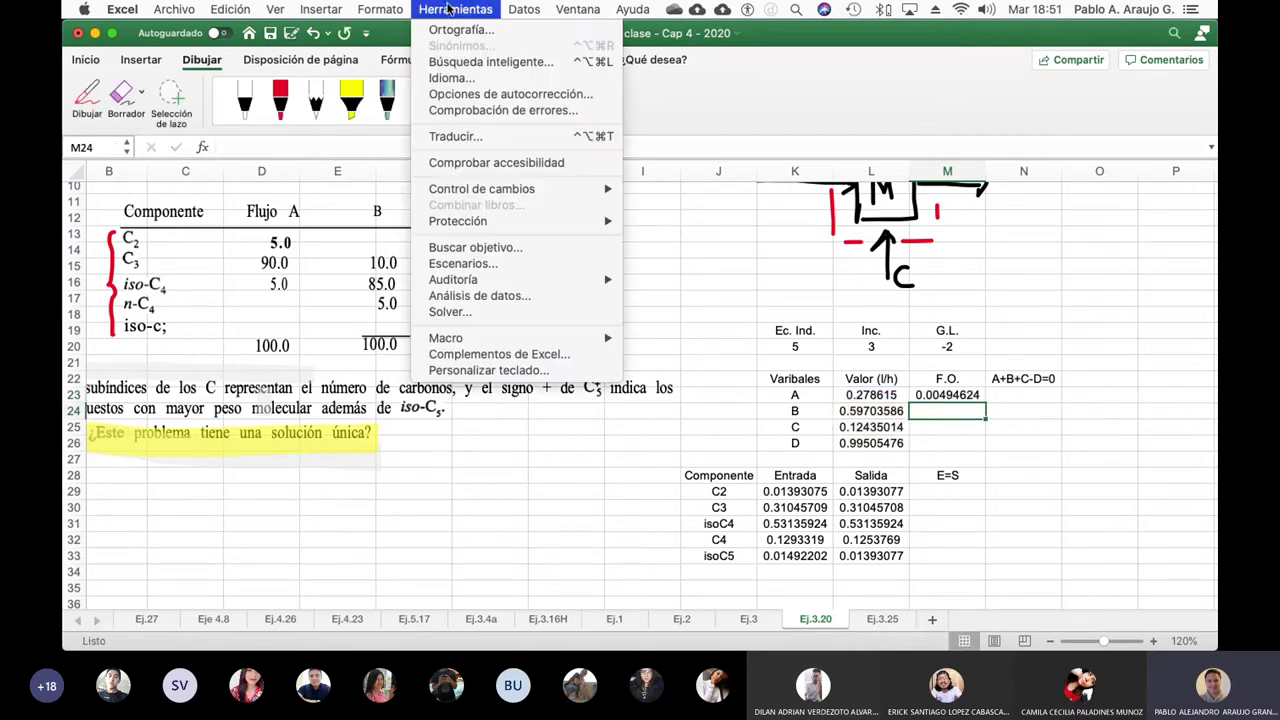
pyautogui.click(503, 313)
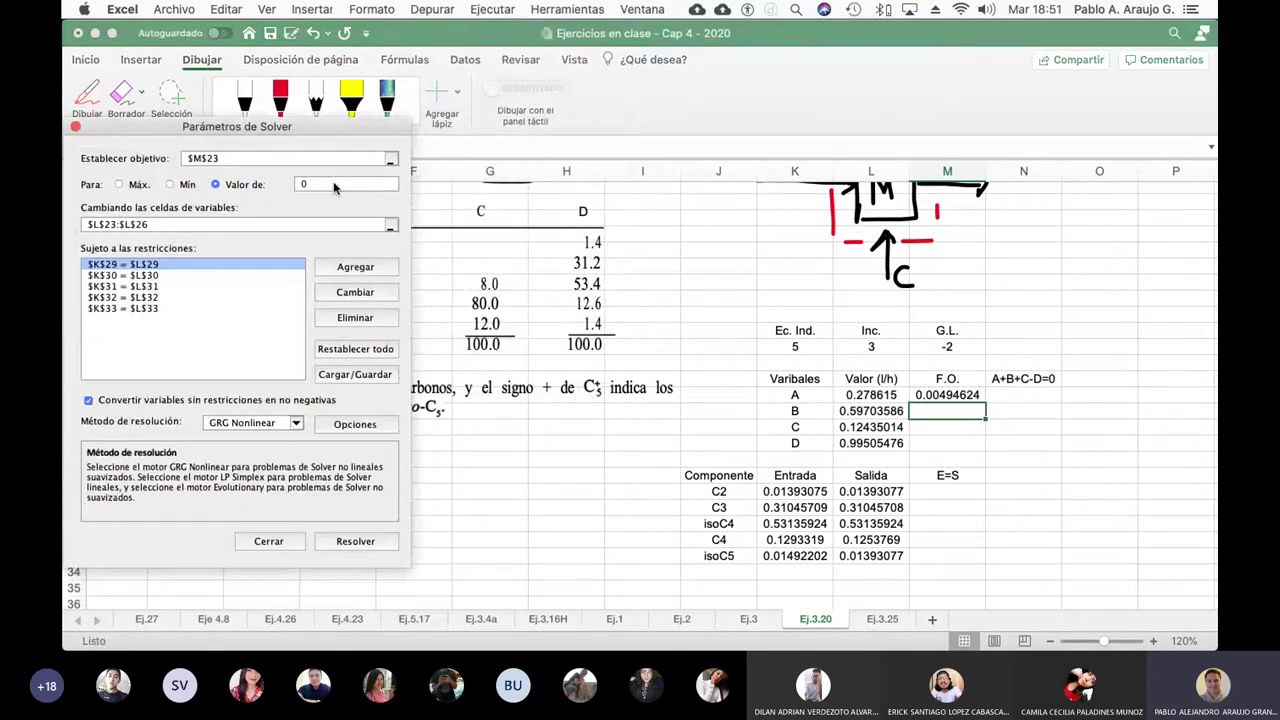
pyautogui.click(276, 158)
pyautogui.click(160, 226)
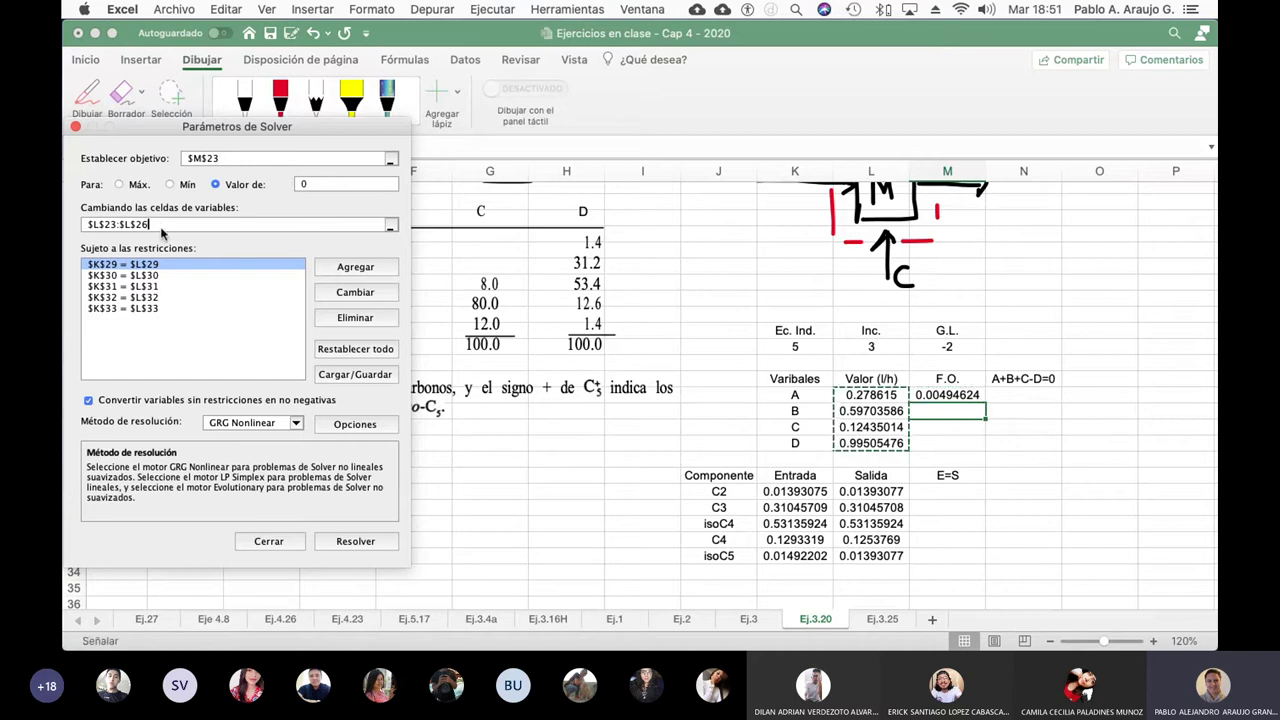
pyautogui.click(366, 541)
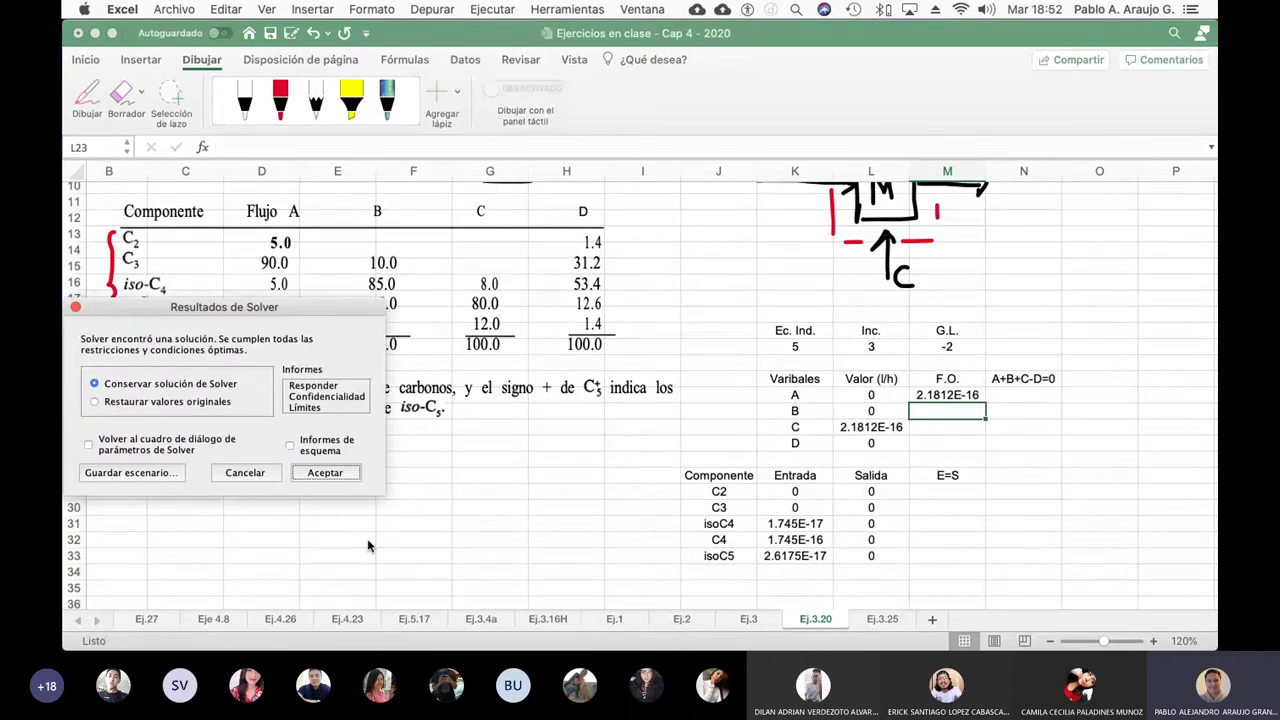
pyautogui.click(325, 473)
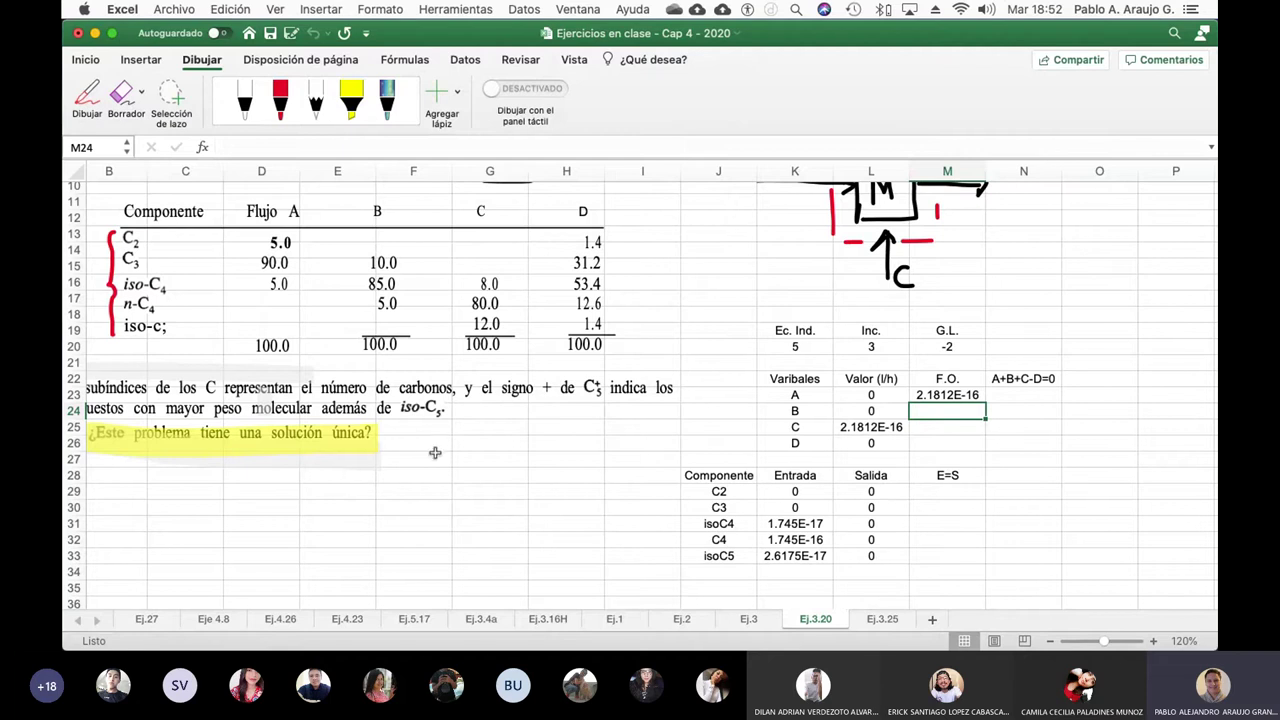
# - Set the Solver target for M23 to a value of 1, solve with the same variable cells, and keep the results
pyautogui.click(468, 12)
pyautogui.click(503, 313)
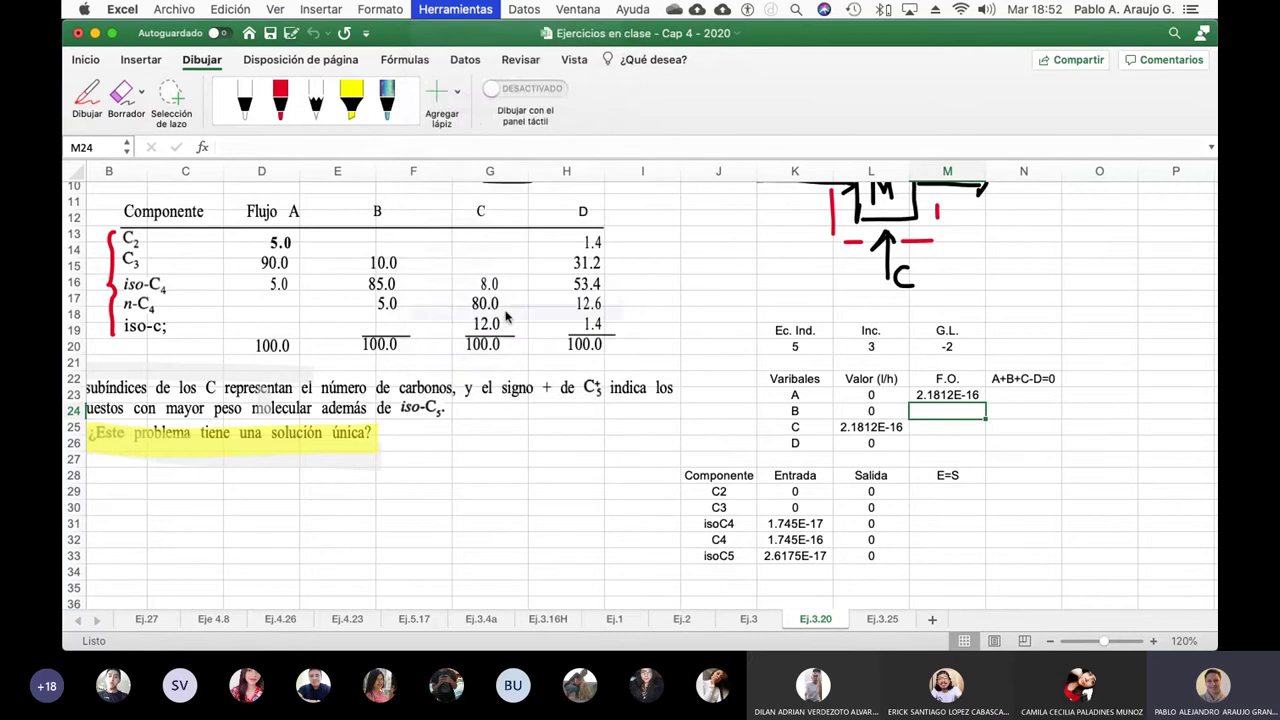
pyautogui.click(337, 186)
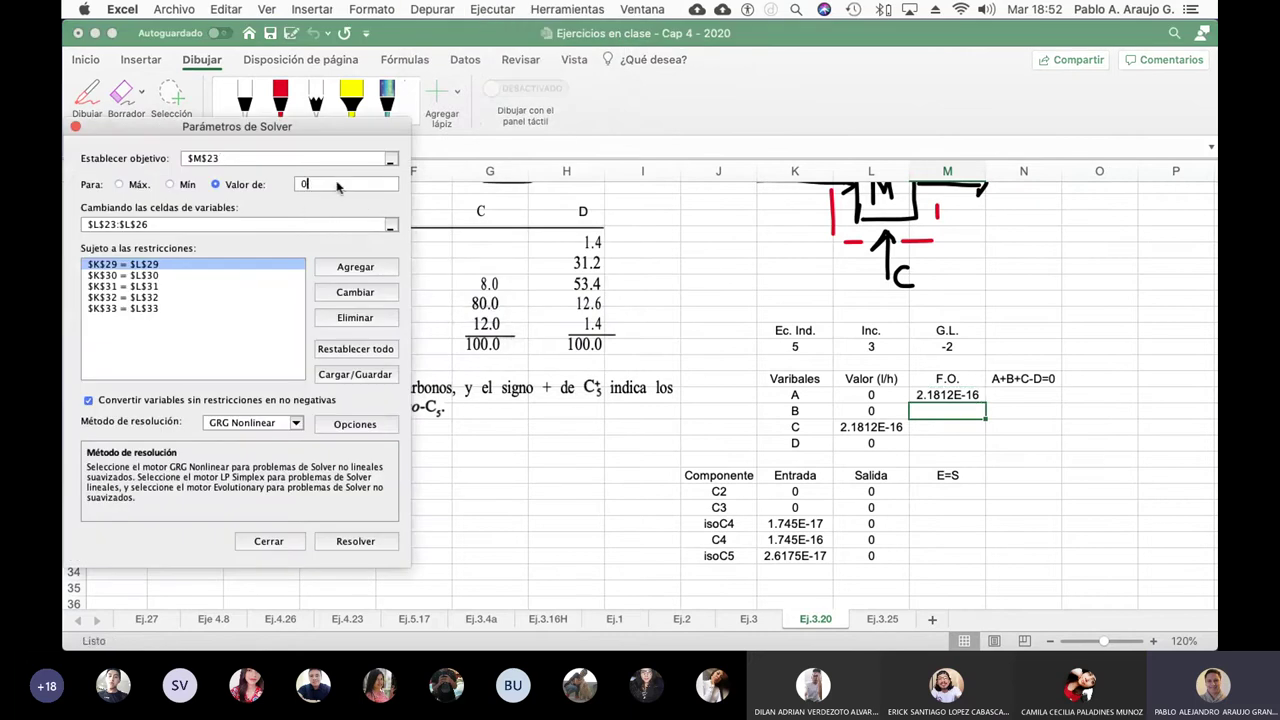
pyautogui.press('BackSpace')
pyautogui.write('1')
pyautogui.click(352, 542)
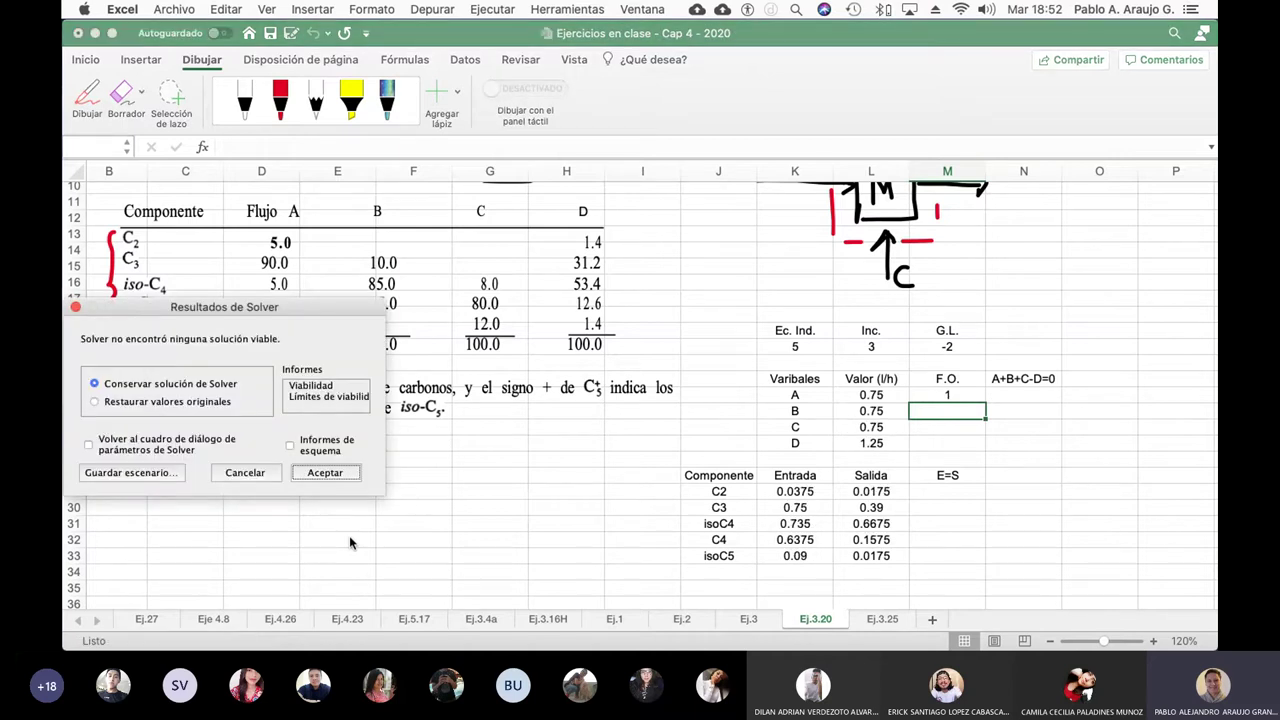
pyautogui.click(325, 473)
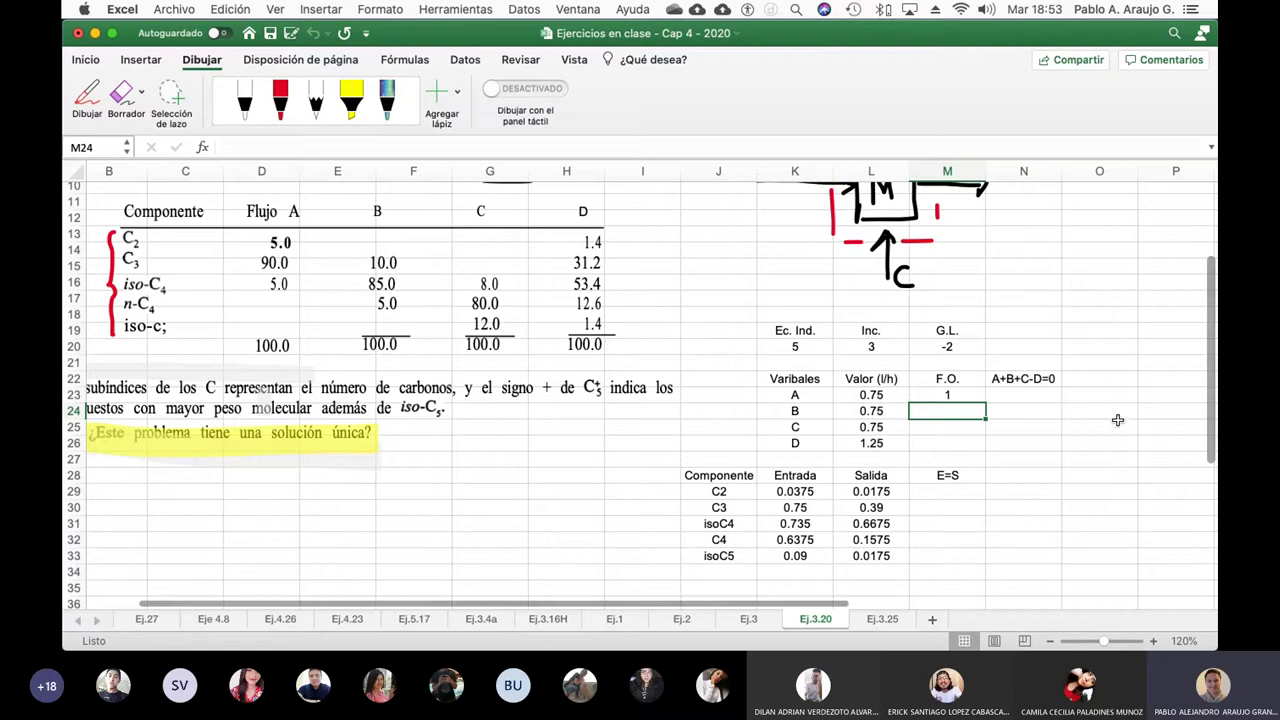
# - Check the objective formula in M23 and the flow cells it references
pyautogui.click(958, 396)
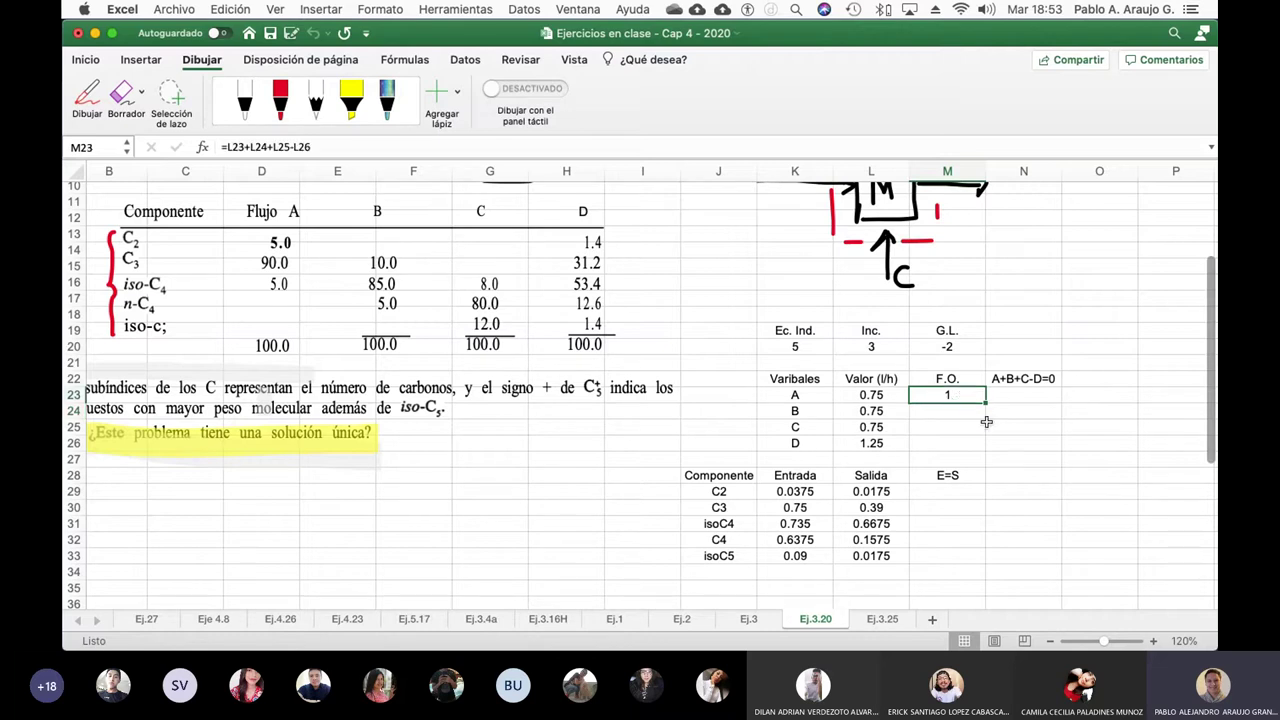
pyautogui.click(344, 149)
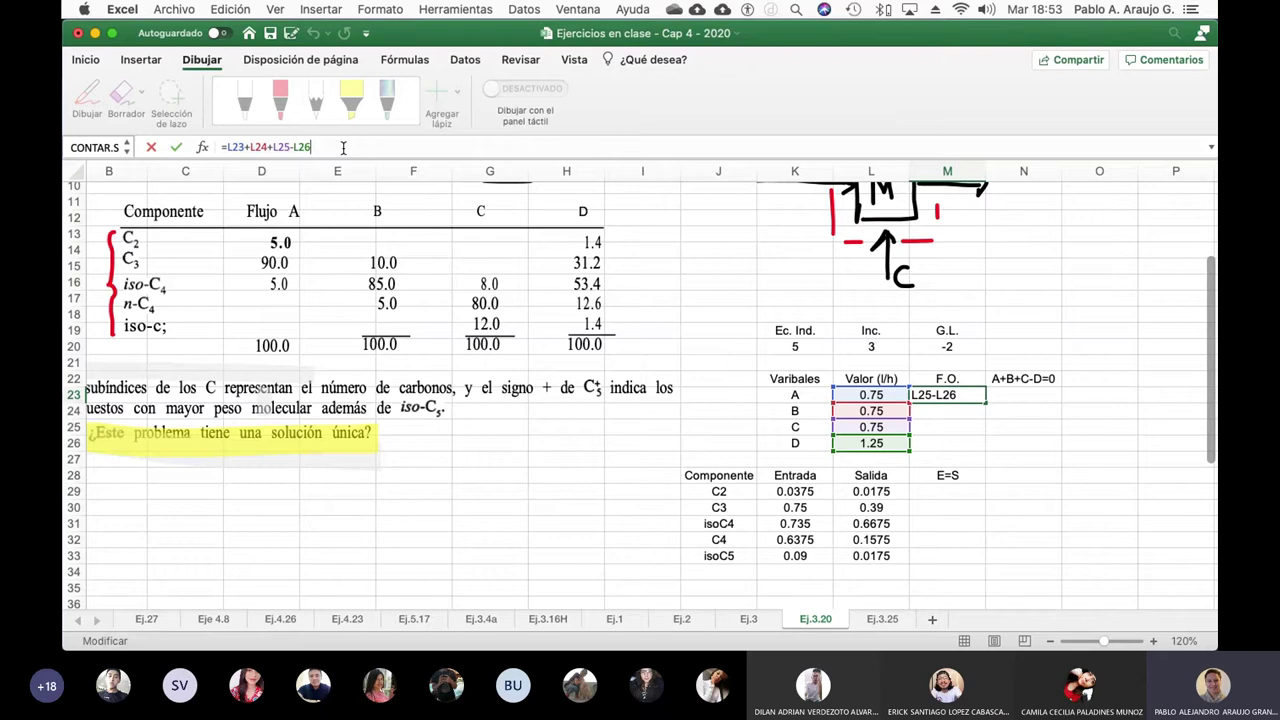
pyautogui.press('Return')
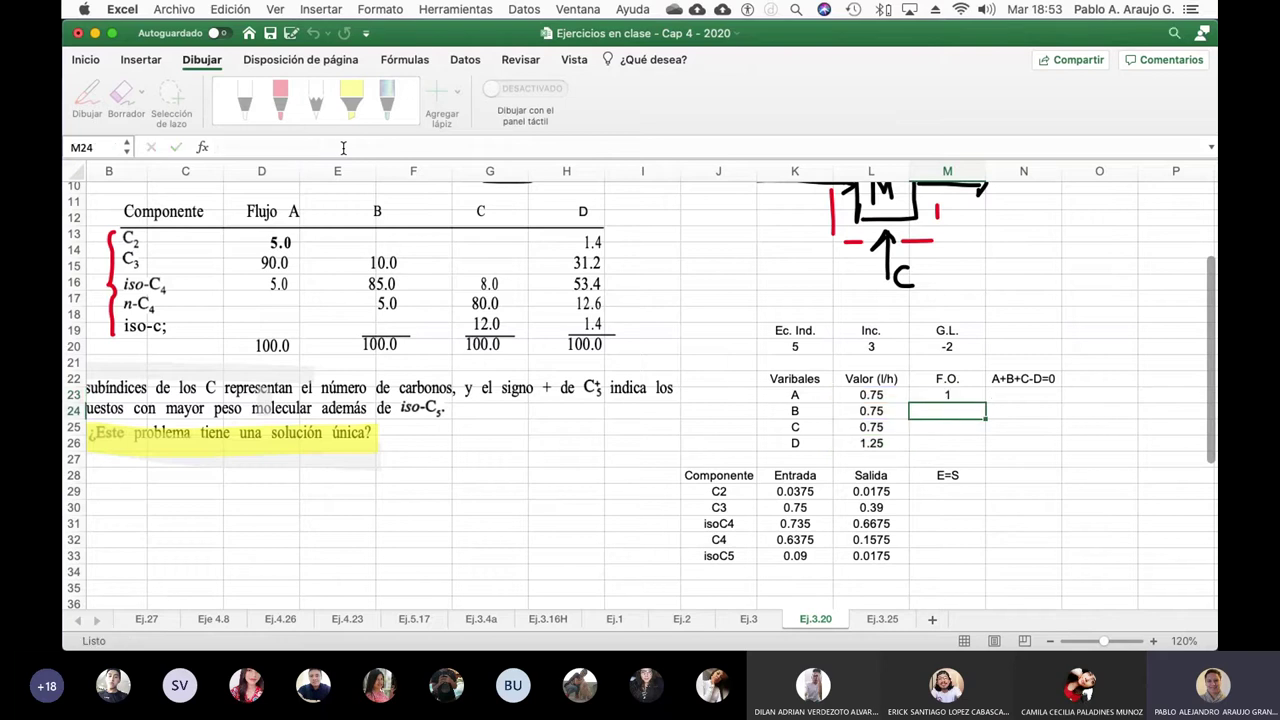
# - Review the Entrada and Salida formulas of the component balances in K29:L33 against the composition table
pyautogui.press('Down')
pyautogui.press('Down')
pyautogui.press('Down')
pyautogui.press('Down')
pyautogui.press('Down')
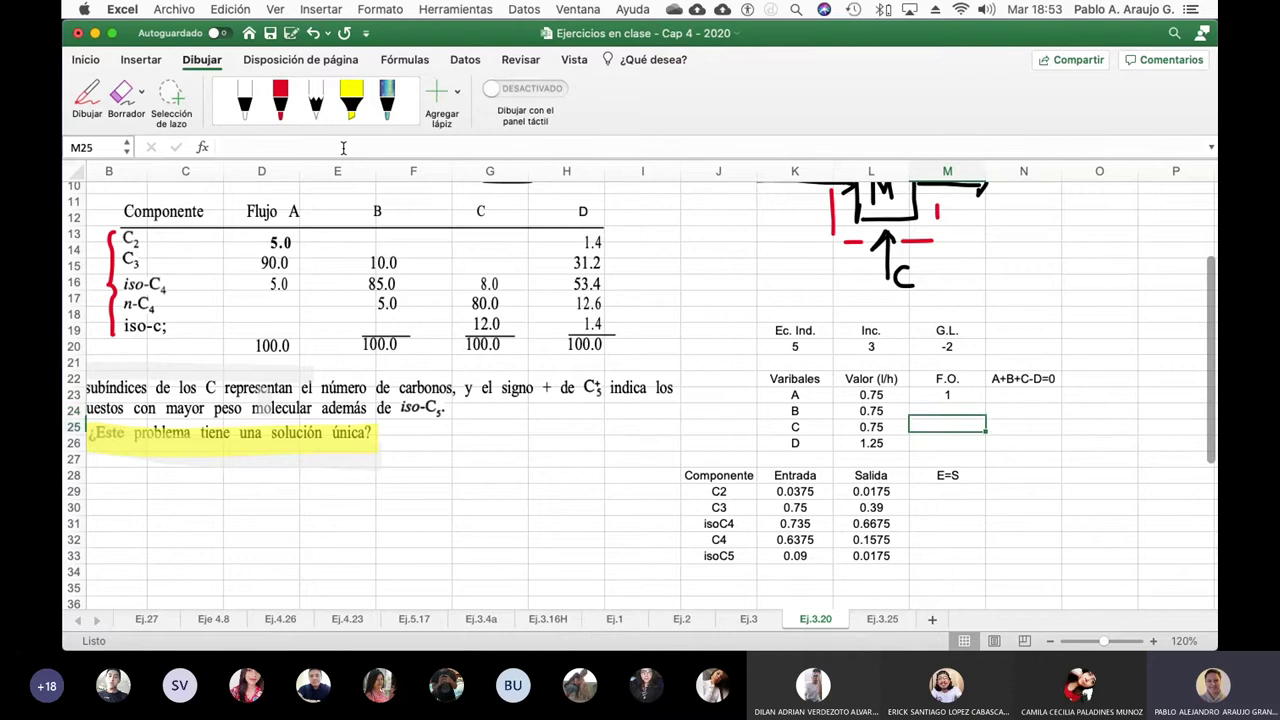
pyautogui.press('Left')
pyautogui.press('Left')
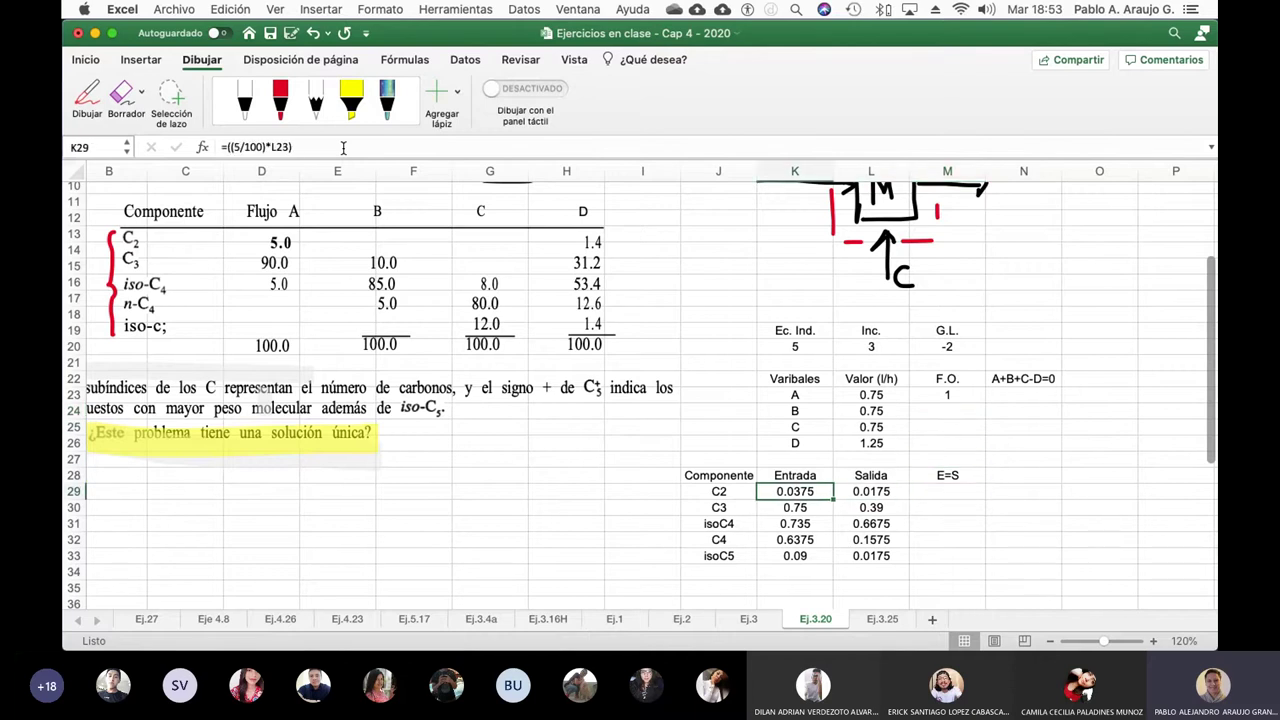
pyautogui.press('Right')
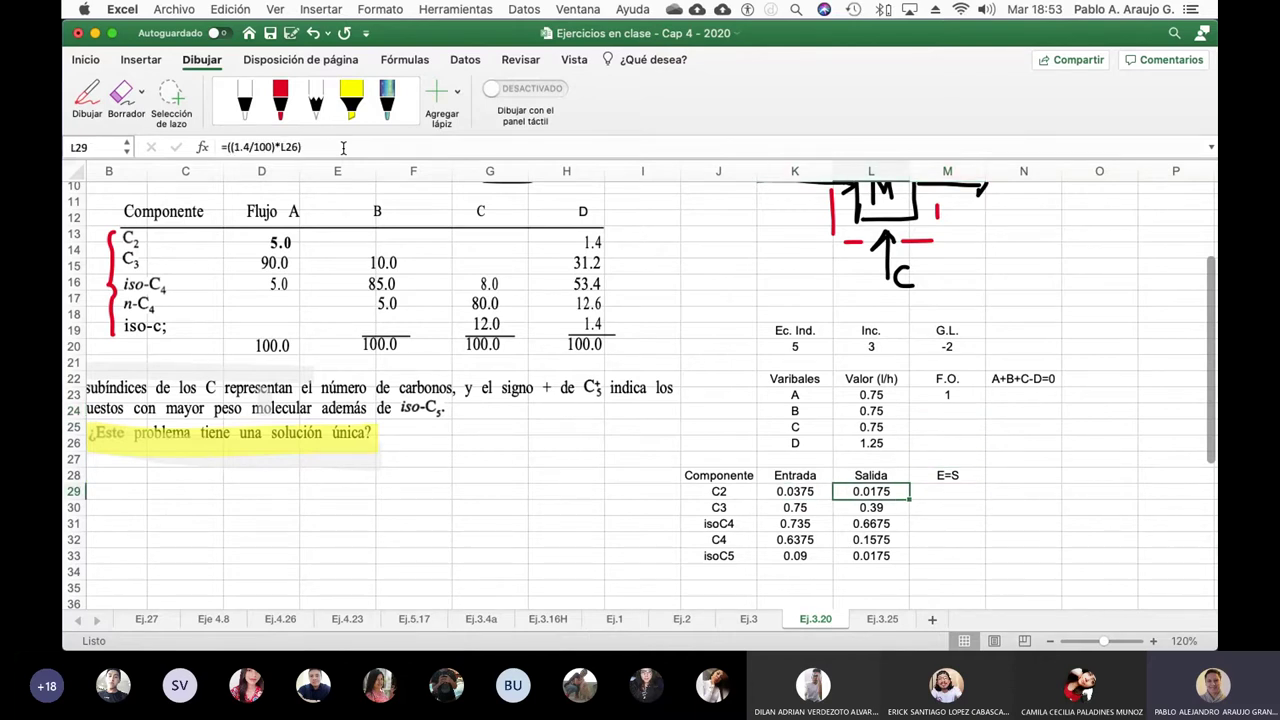
pyautogui.press('Down')
pyautogui.press('Down')
pyautogui.press('Down')
pyautogui.press('Down')
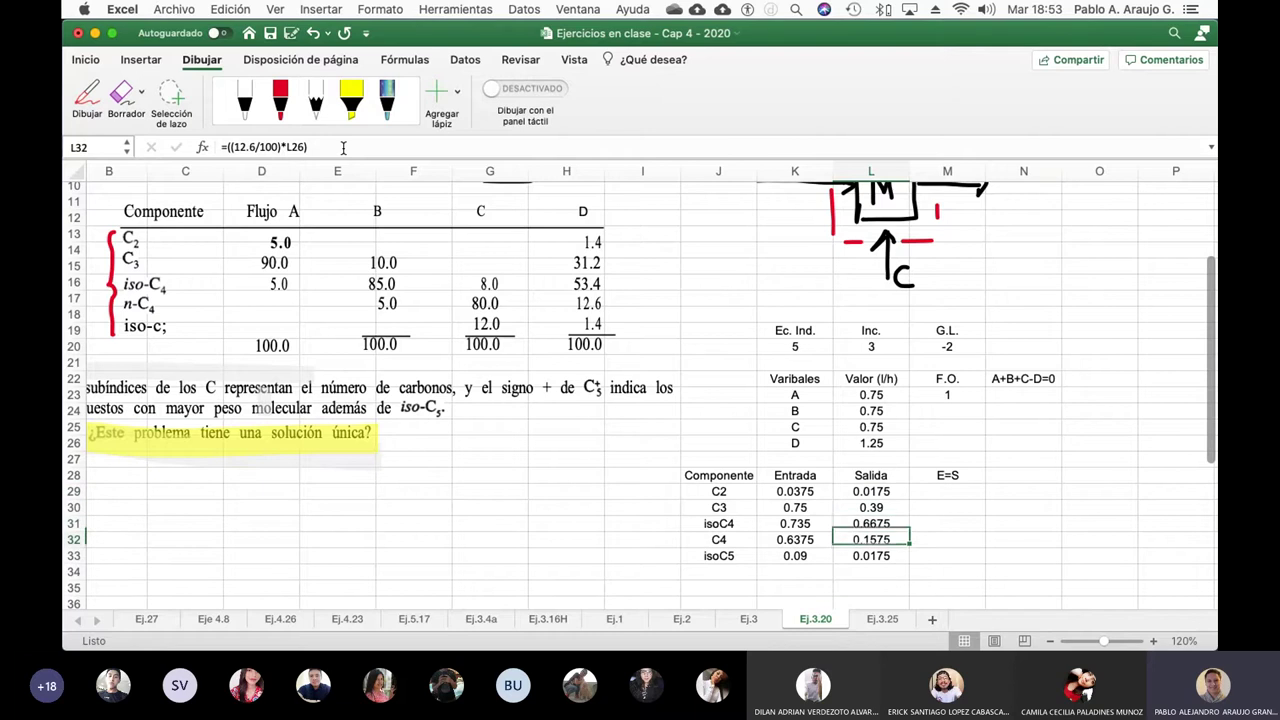
pyautogui.press('Down')
pyautogui.press('Up')
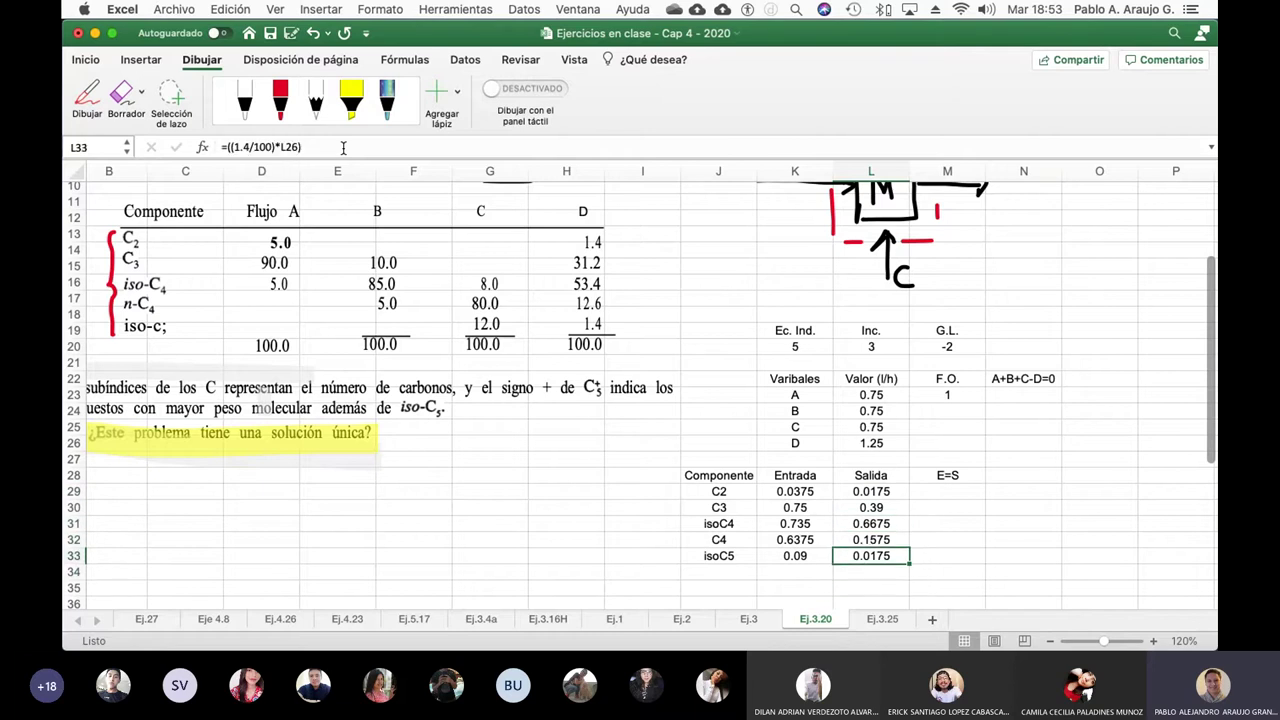
pyautogui.press('Left')
pyautogui.press('Up')
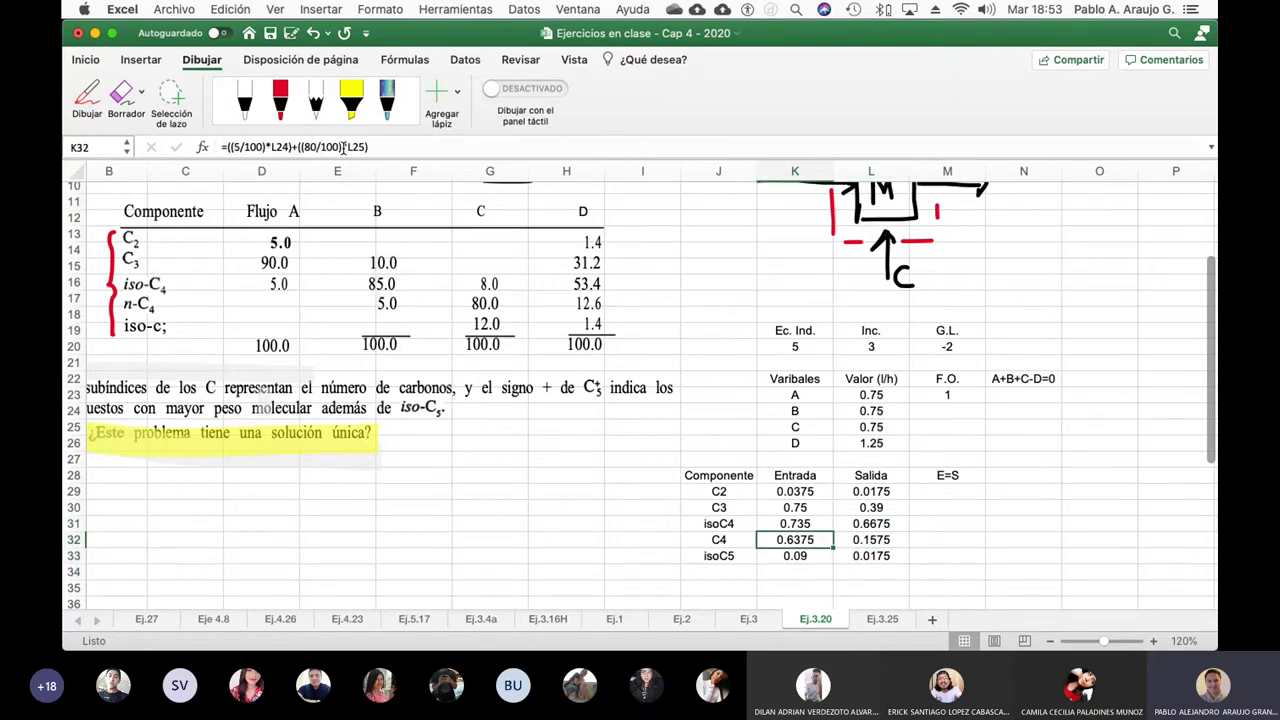
pyautogui.press('Up')
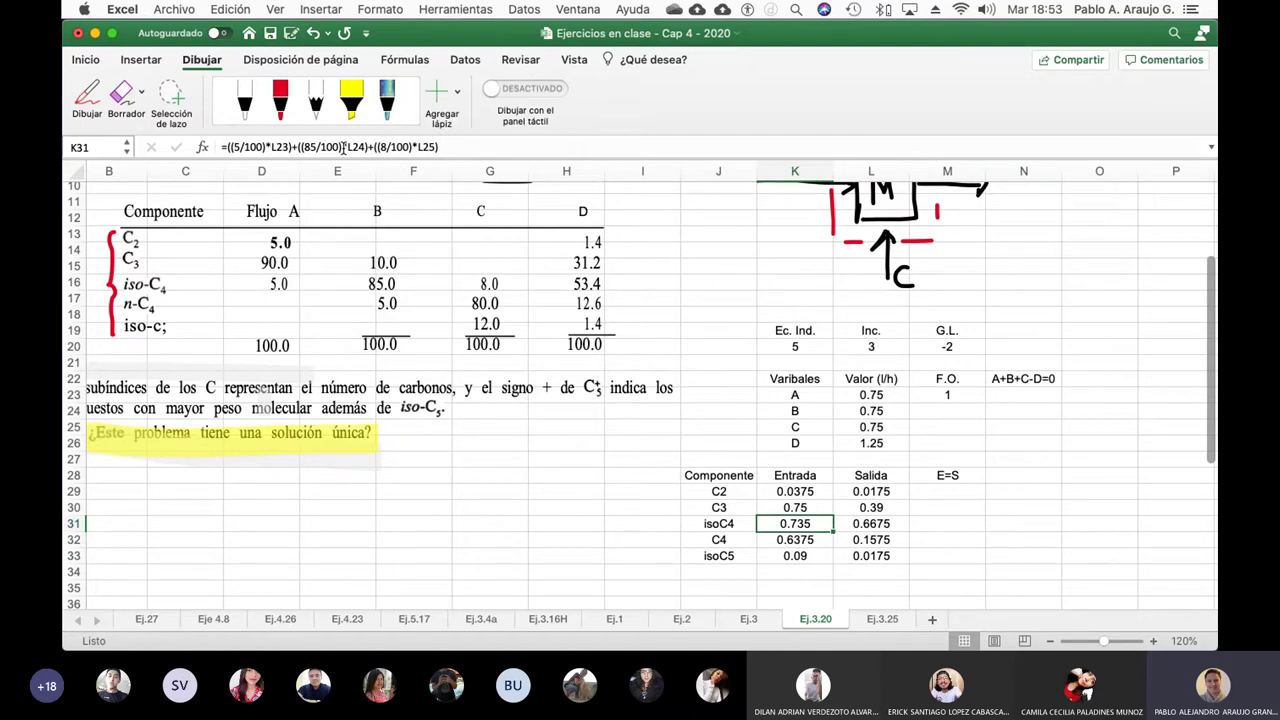
pyautogui.press('Up')
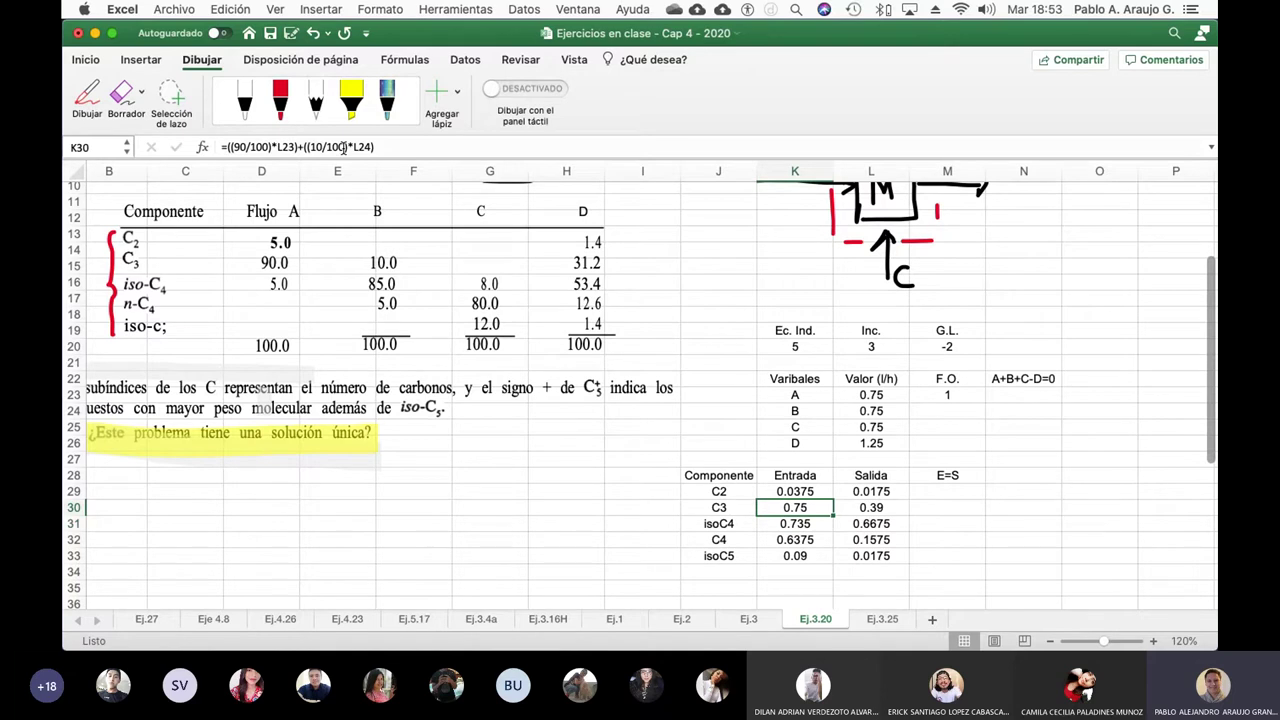
pyautogui.press('Up')
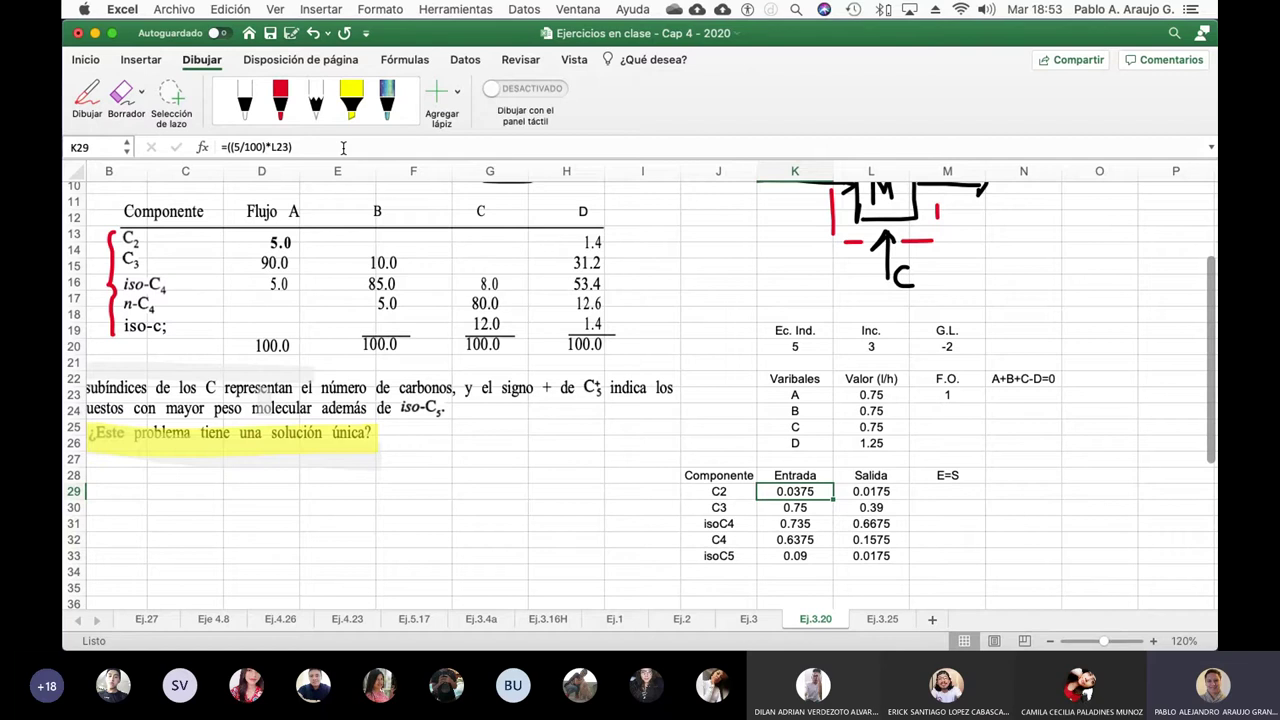
pyautogui.press('Right')
pyautogui.press('Right')
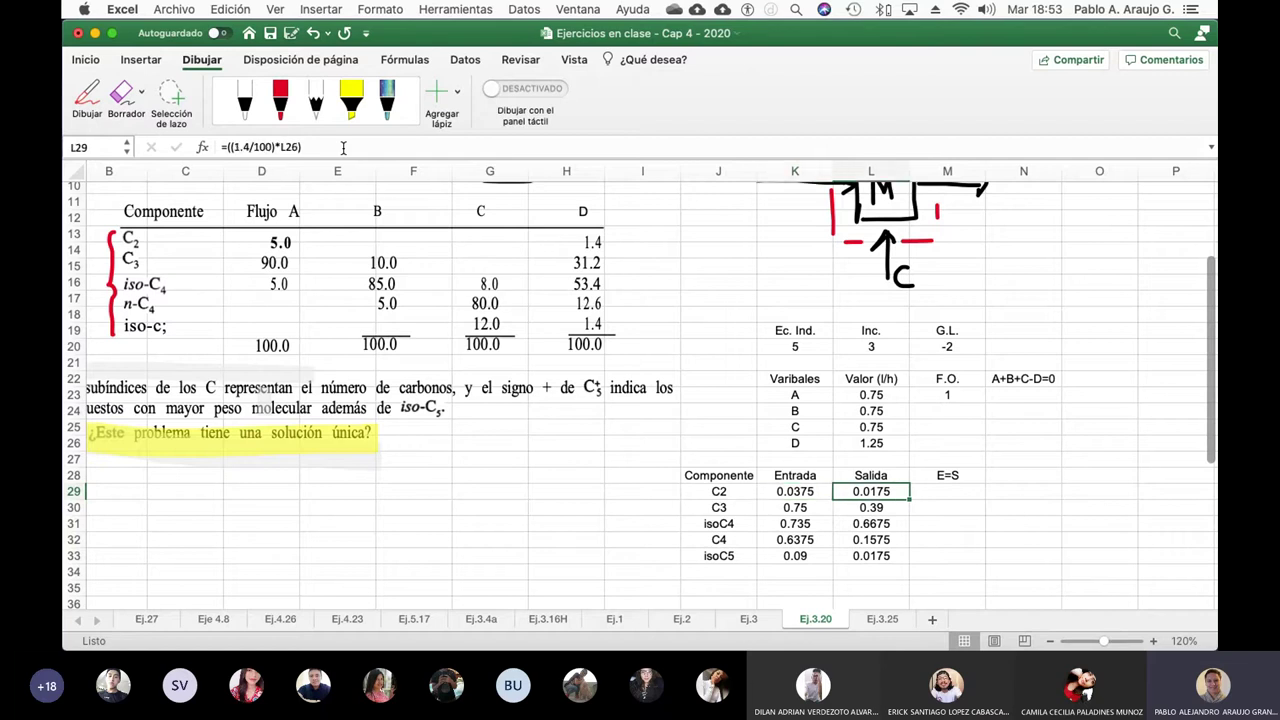
# - Examine the flow values for A, B, C and D in L23:L26 and the objective formula in M23
pyautogui.press('Up')
pyautogui.press('Up')
pyautogui.press('Up')
pyautogui.press('Up')
pyautogui.press('Up')
pyautogui.press('Up')
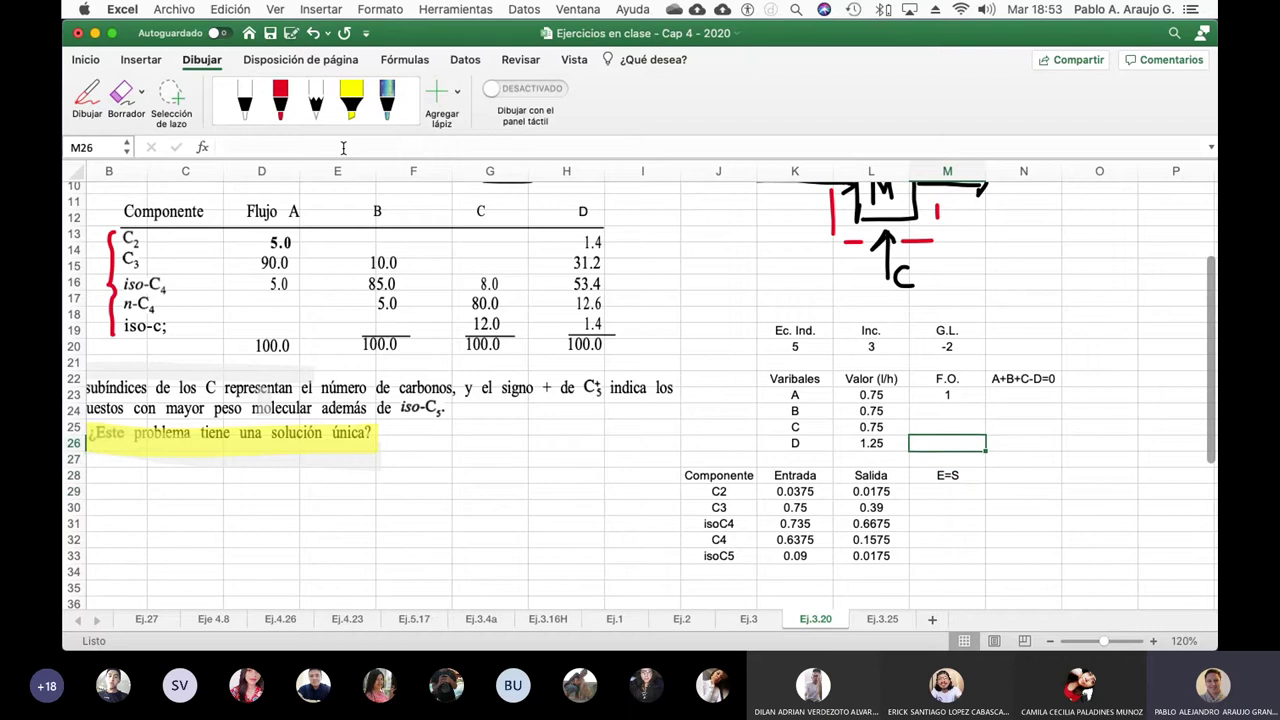
pyautogui.press('Left')
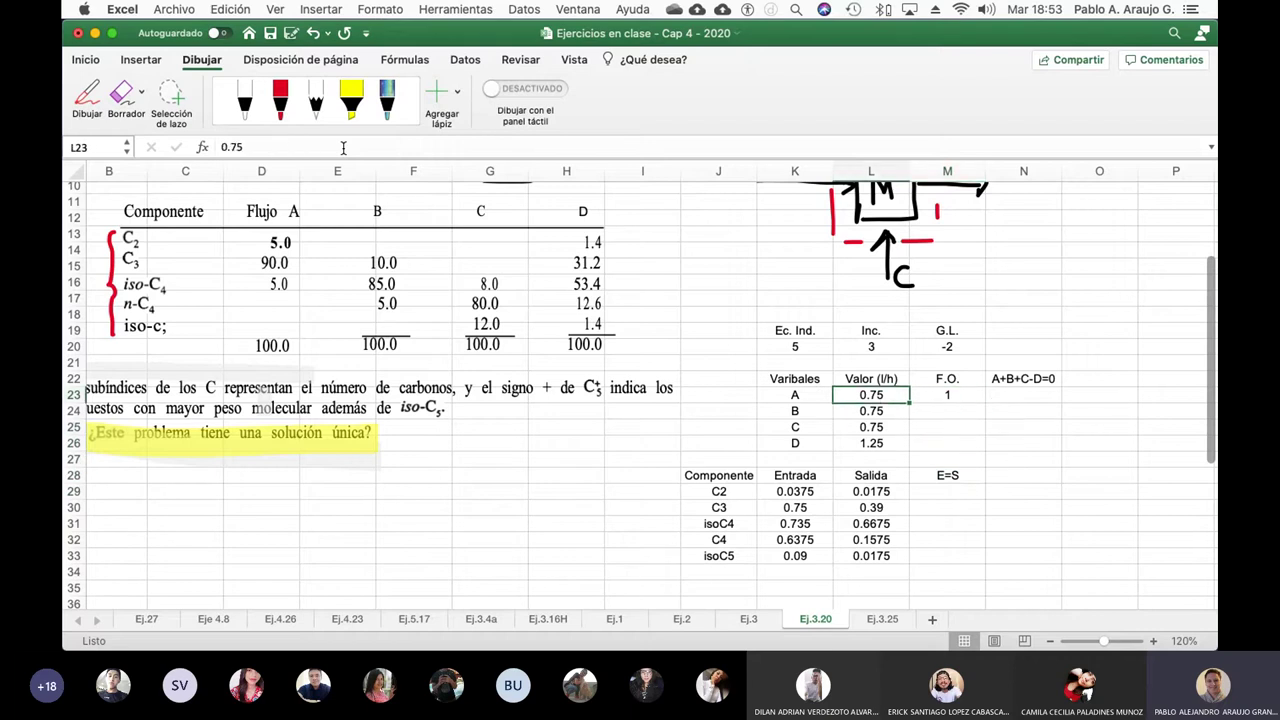
pyautogui.press('Right')
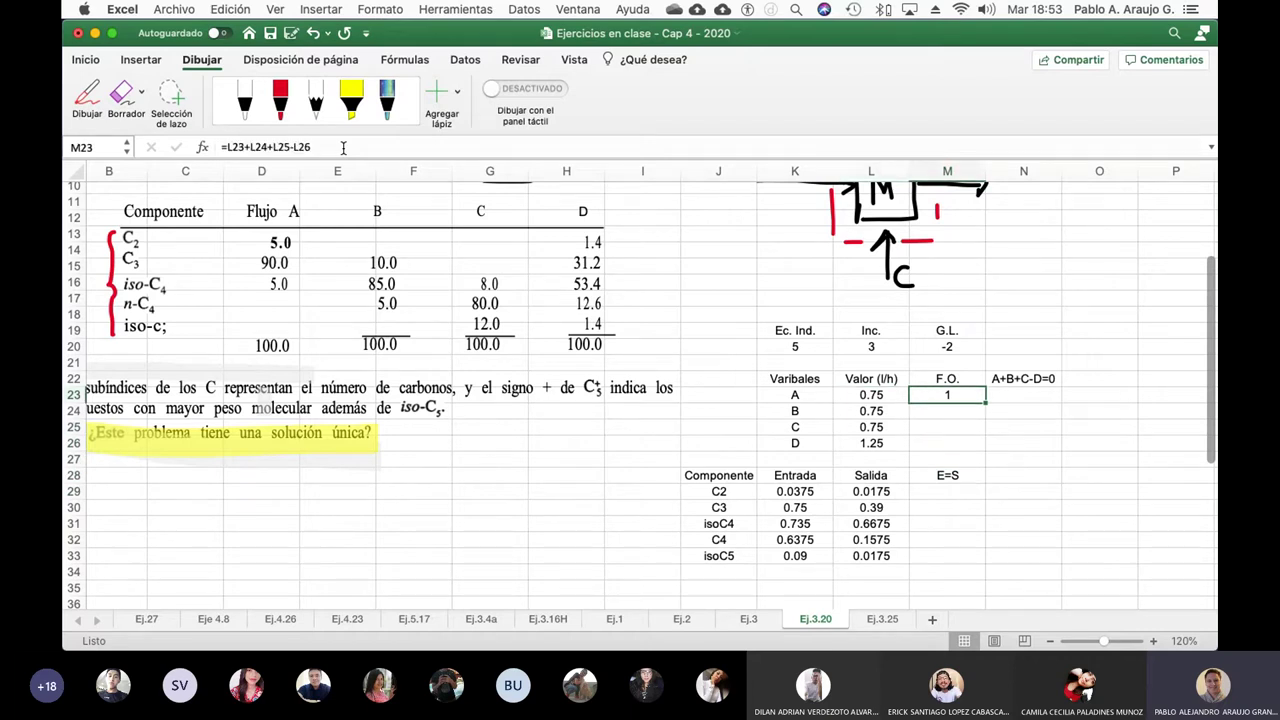
pyautogui.press('Left')
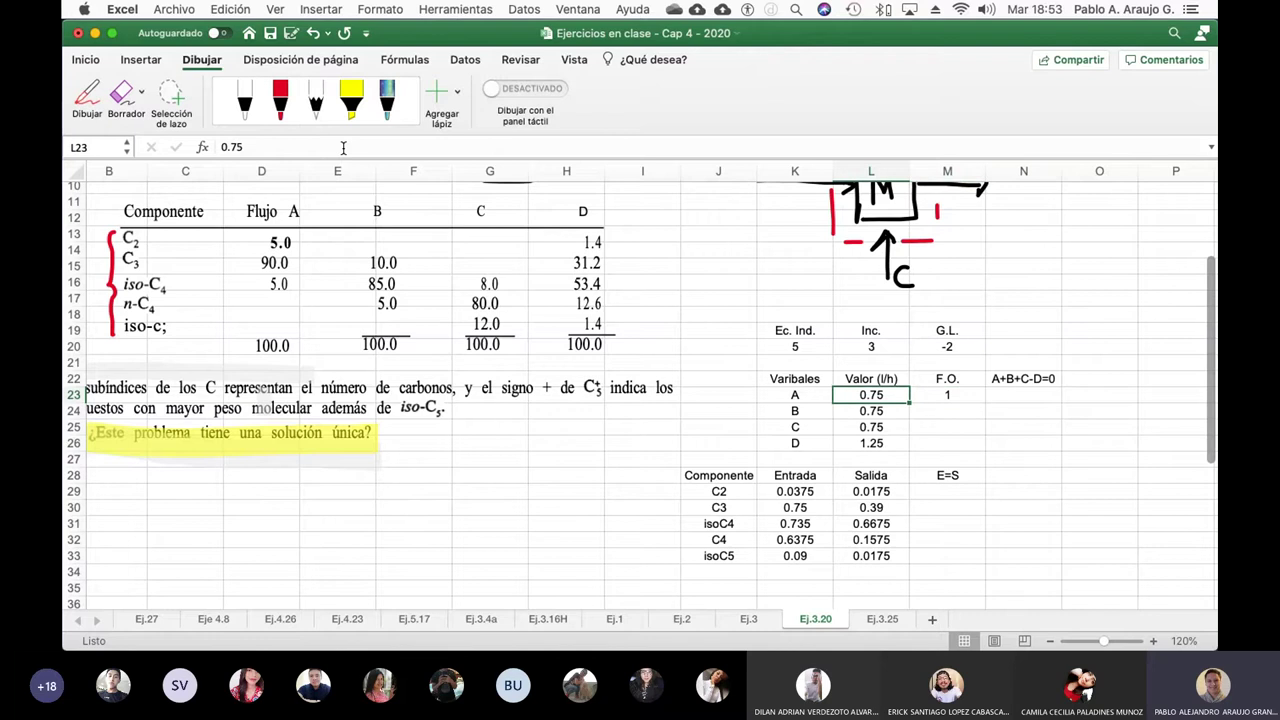
pyautogui.press('Down')
pyautogui.press('Down')
pyautogui.press('Down')
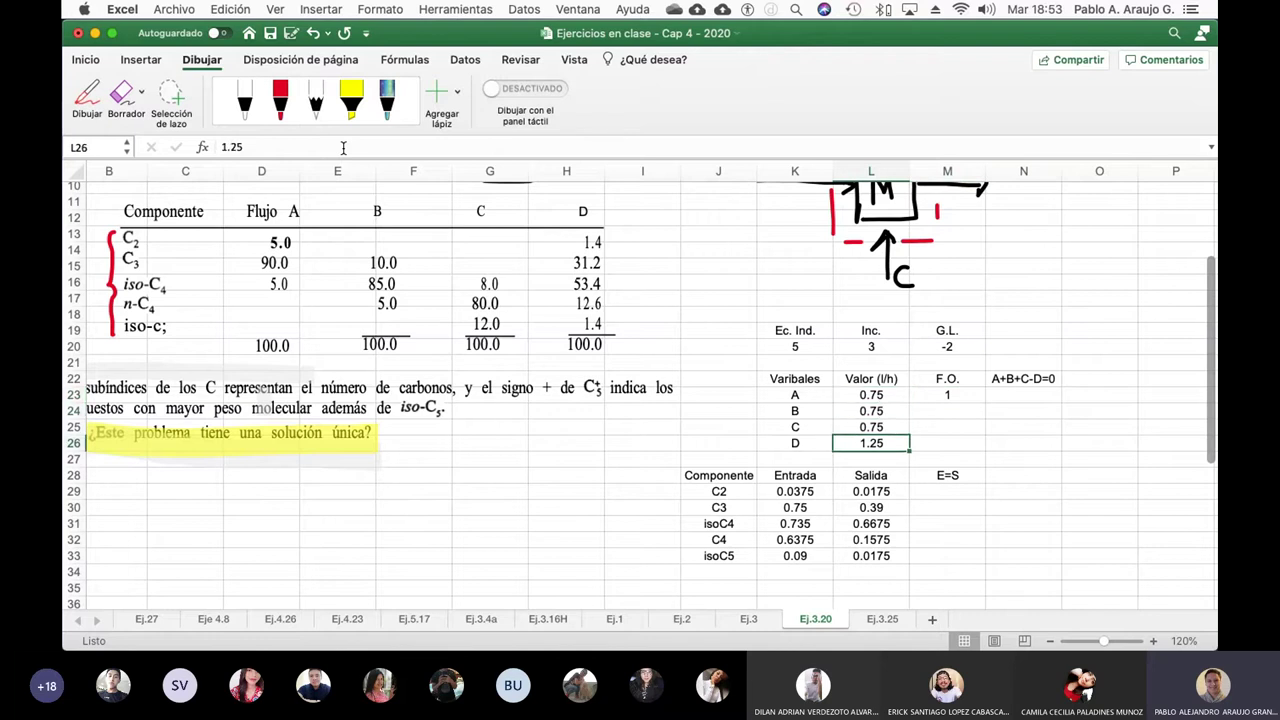
pyautogui.press('Up')
pyautogui.press('Up')
pyautogui.press('Up')
pyautogui.press('Down')
pyautogui.press('Down')
pyautogui.press('Down')
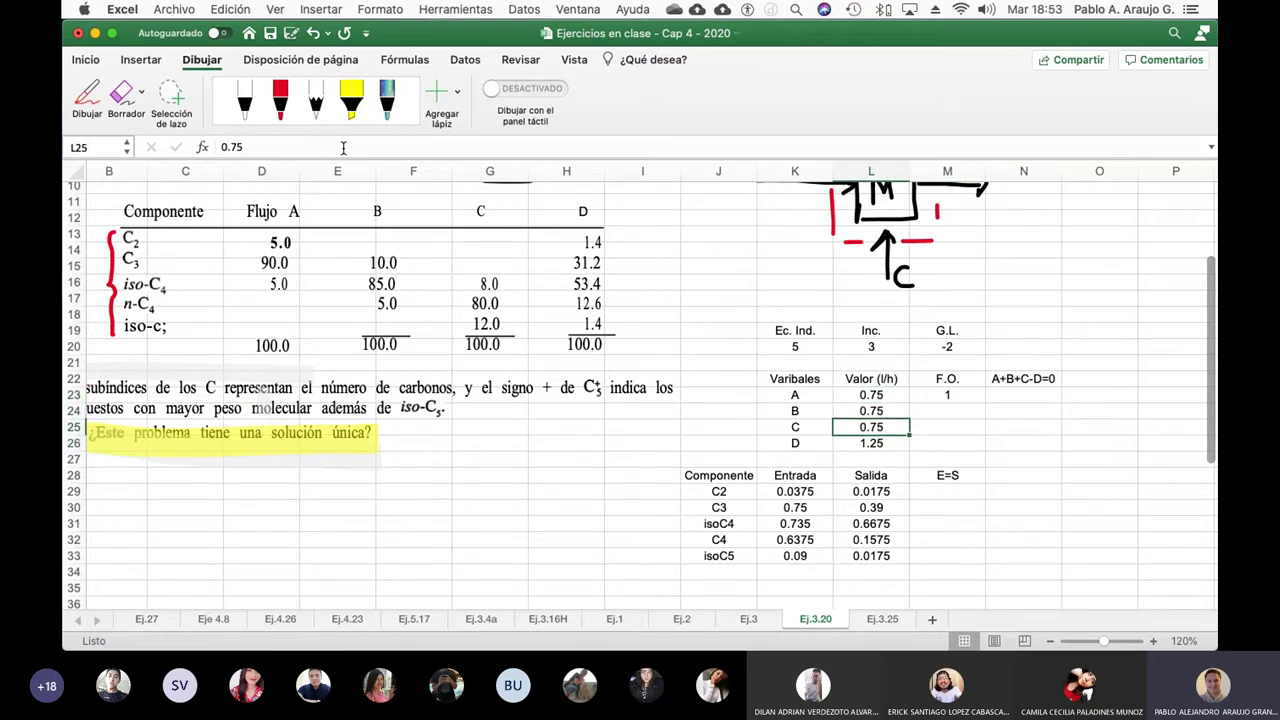
pyautogui.press('Up')
pyautogui.press('Up')
pyautogui.press('Up')
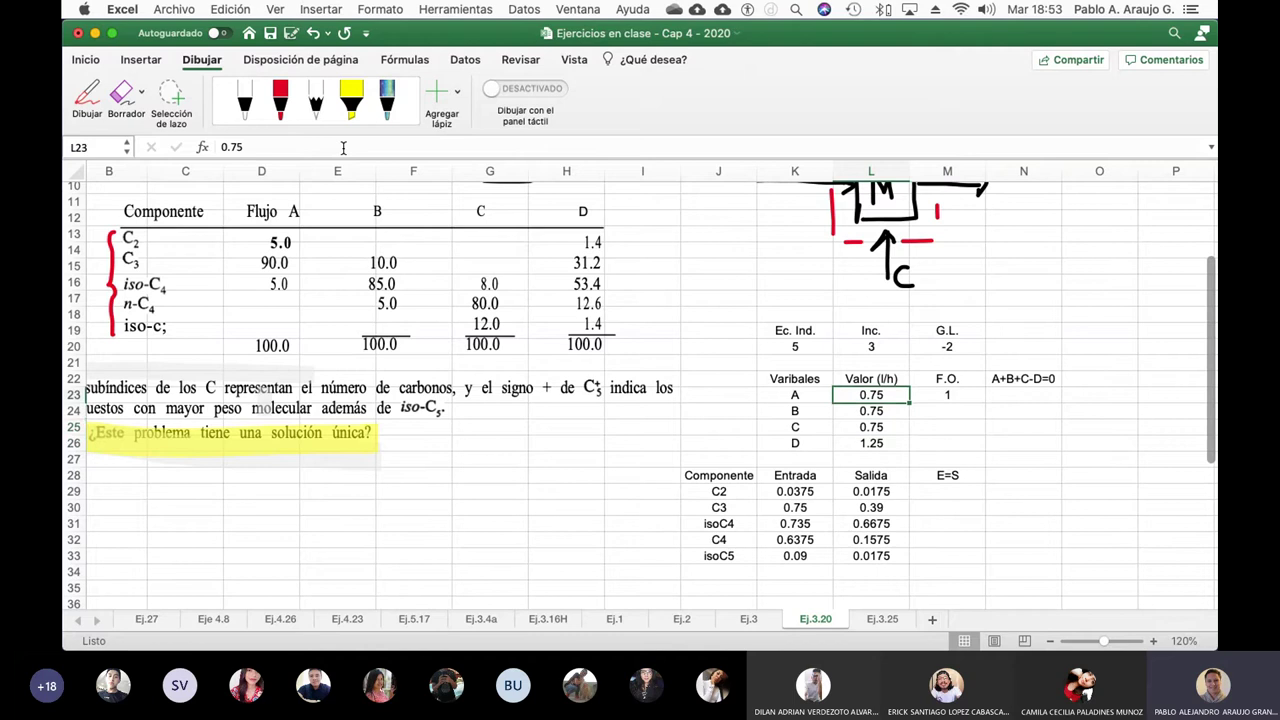
# - Reopen the Solver setup and change the variable cells to the flows A, B and C in L23:L25
pyautogui.click(479, 12)
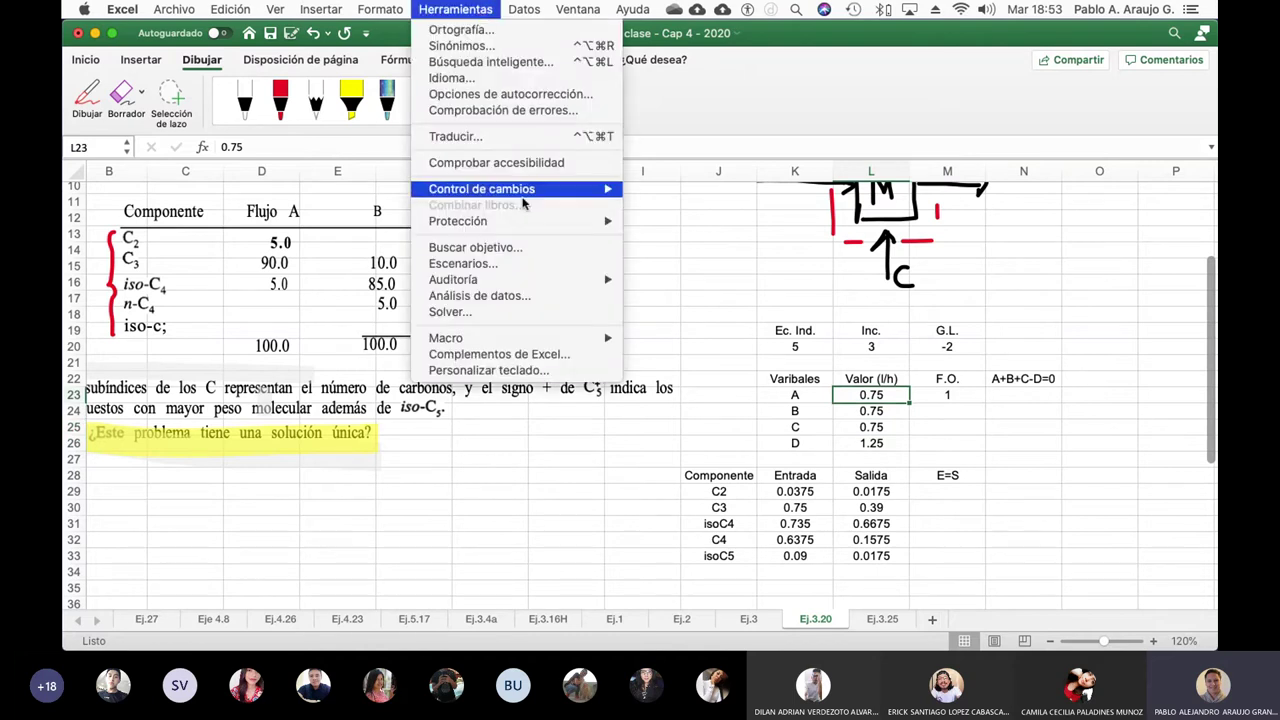
pyautogui.click(529, 313)
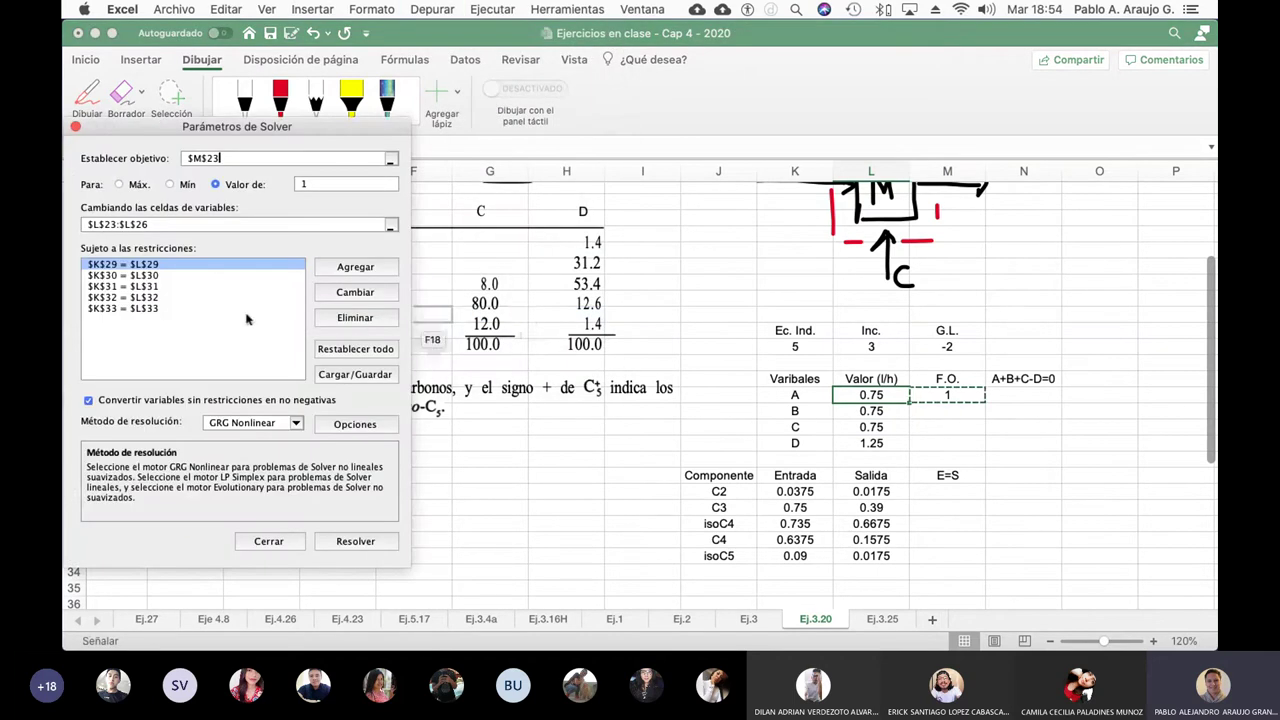
pyautogui.click(156, 223)
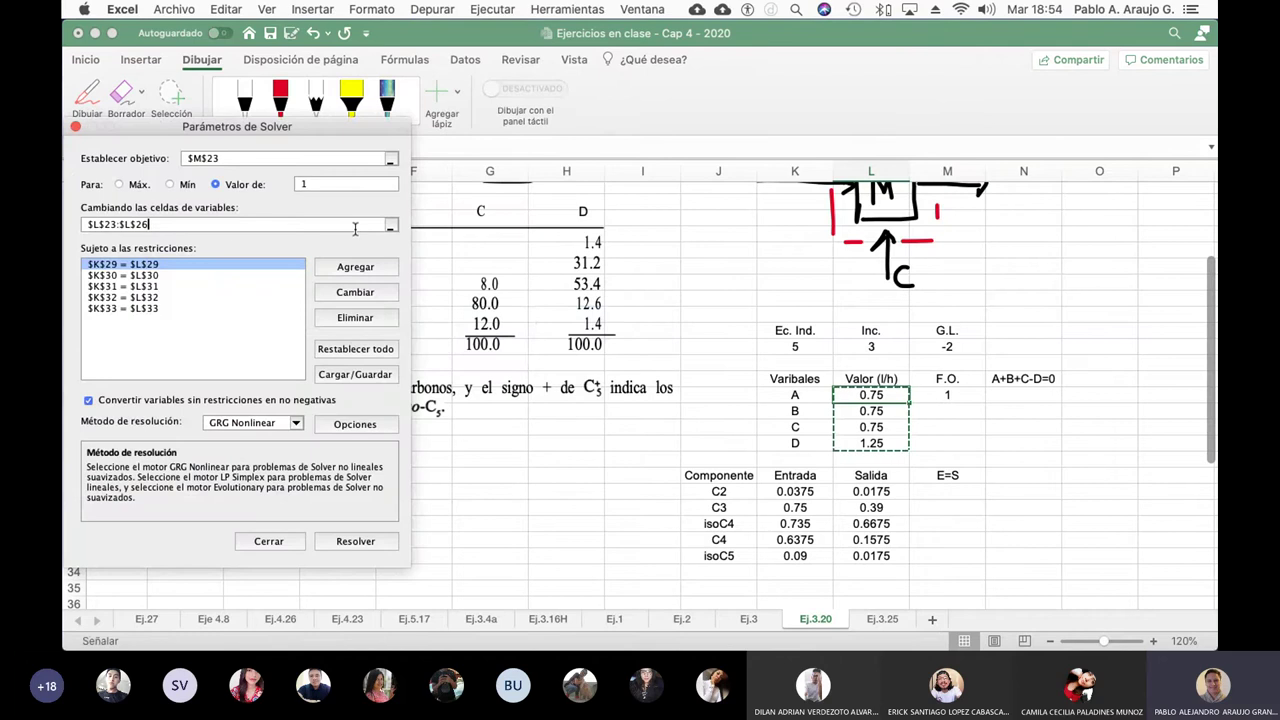
pyautogui.click(390, 228)
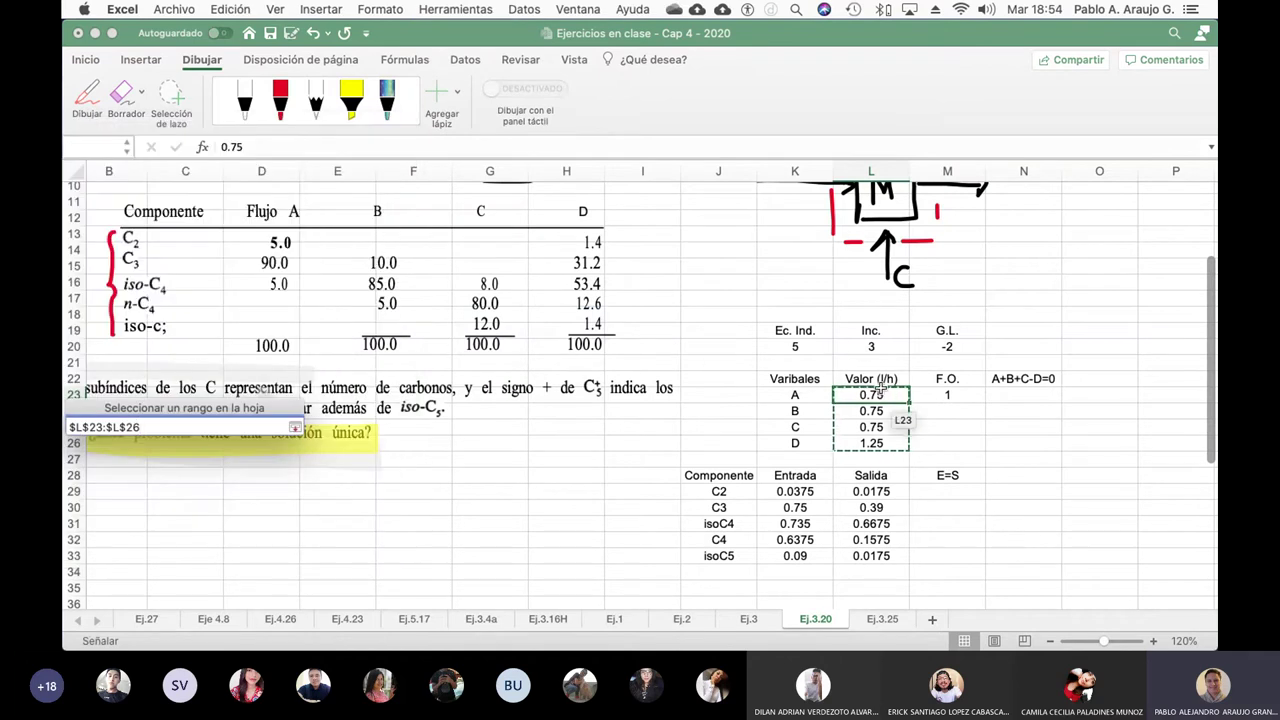
pyautogui.moveTo(863, 395); pyautogui.dragTo(863, 427)
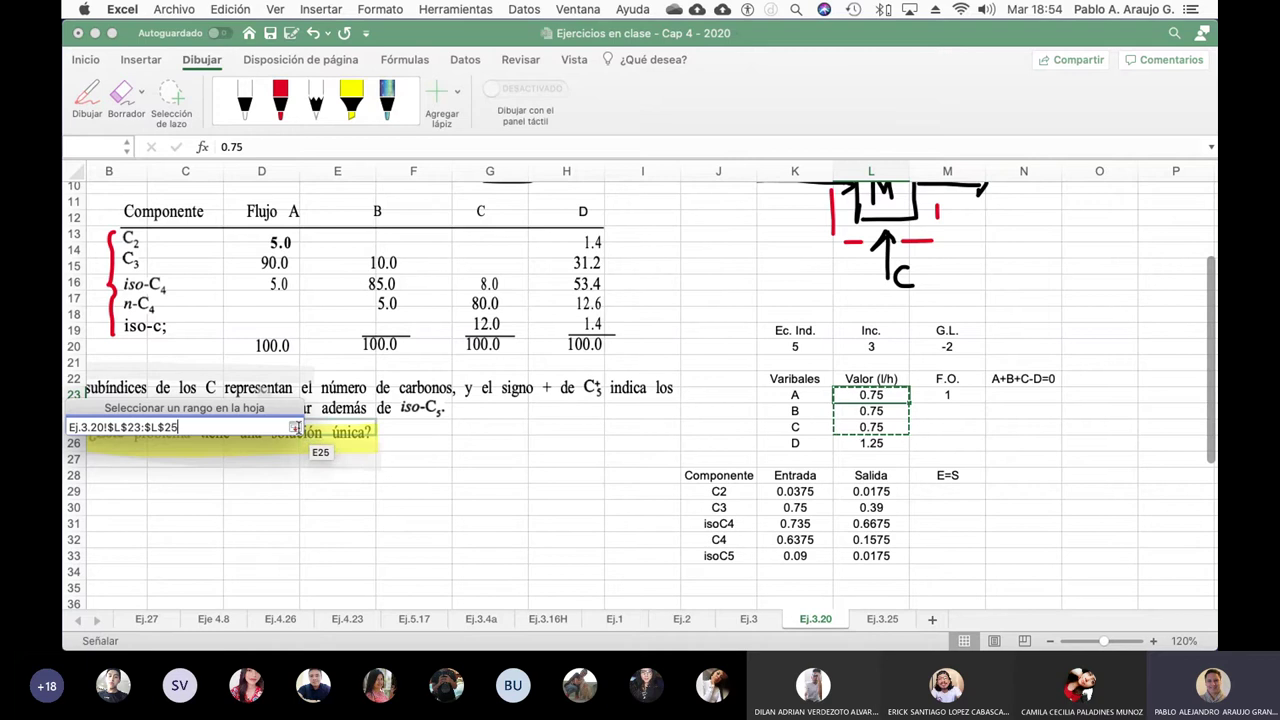
pyautogui.click(294, 427)
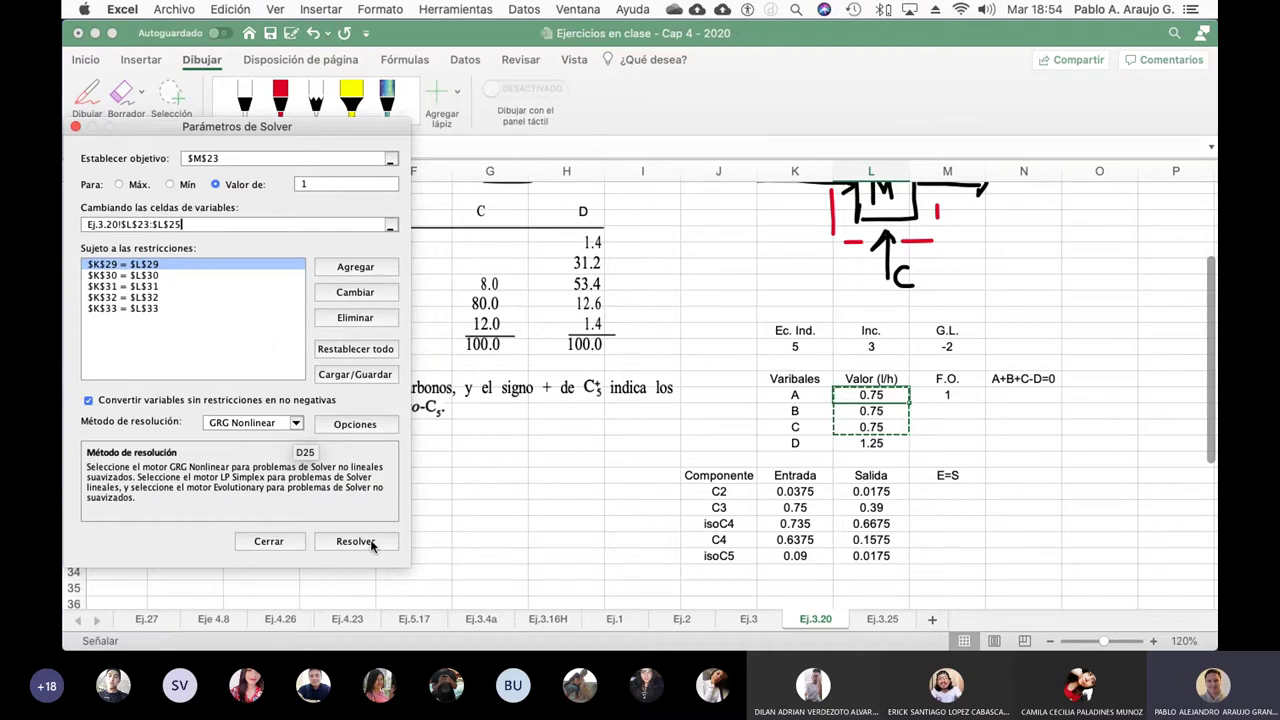
# - Run Solver on M23 with a target value of 1 and cancel the results
pyautogui.click(330, 184)
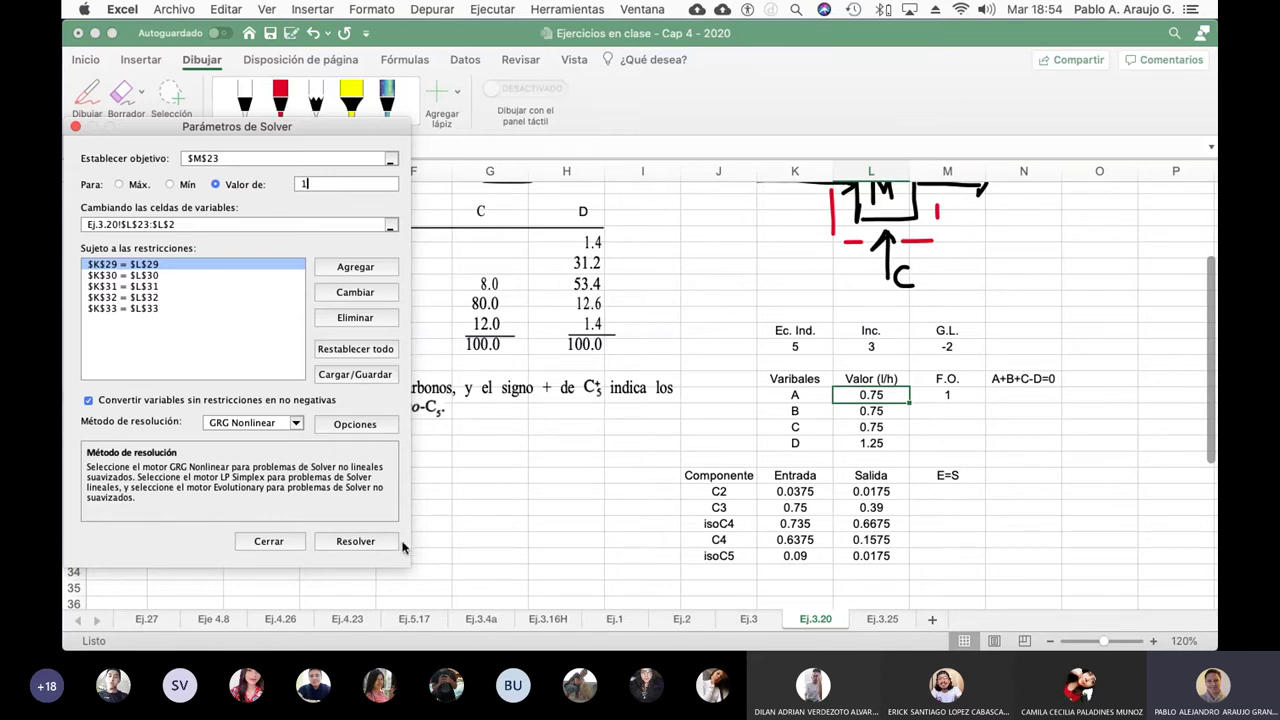
pyautogui.click(356, 541)
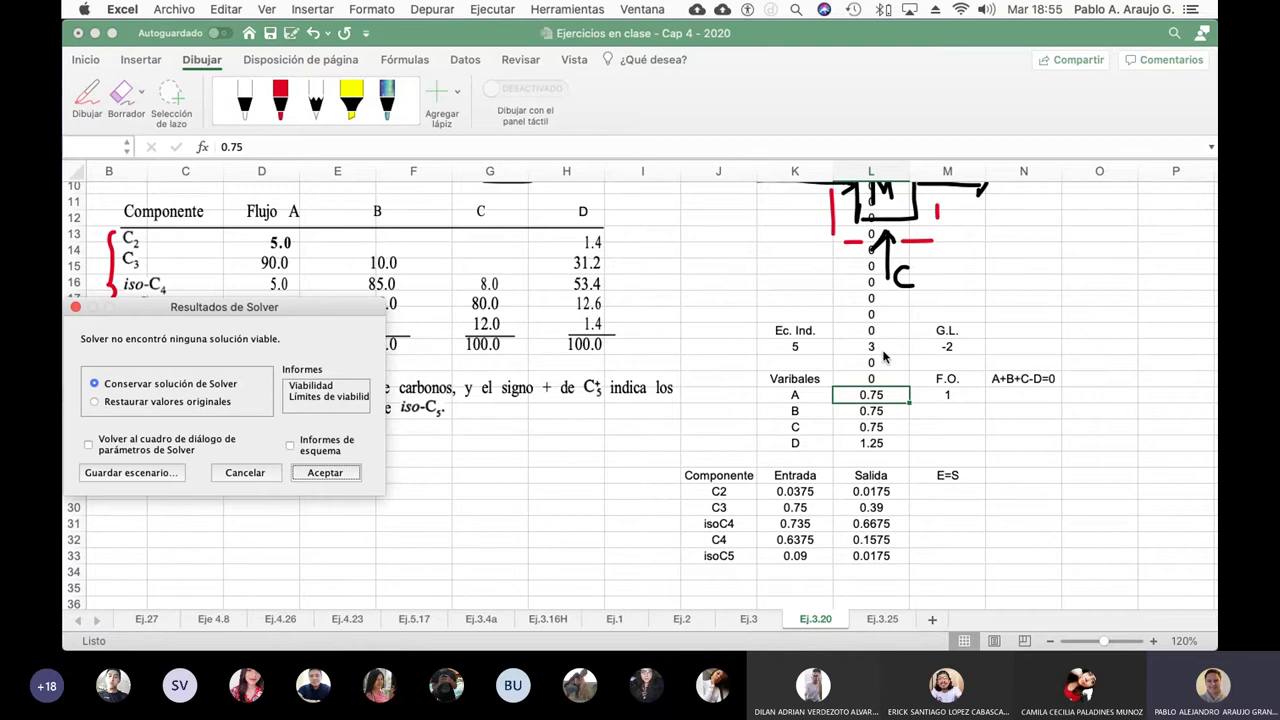
pyautogui.click(245, 473)
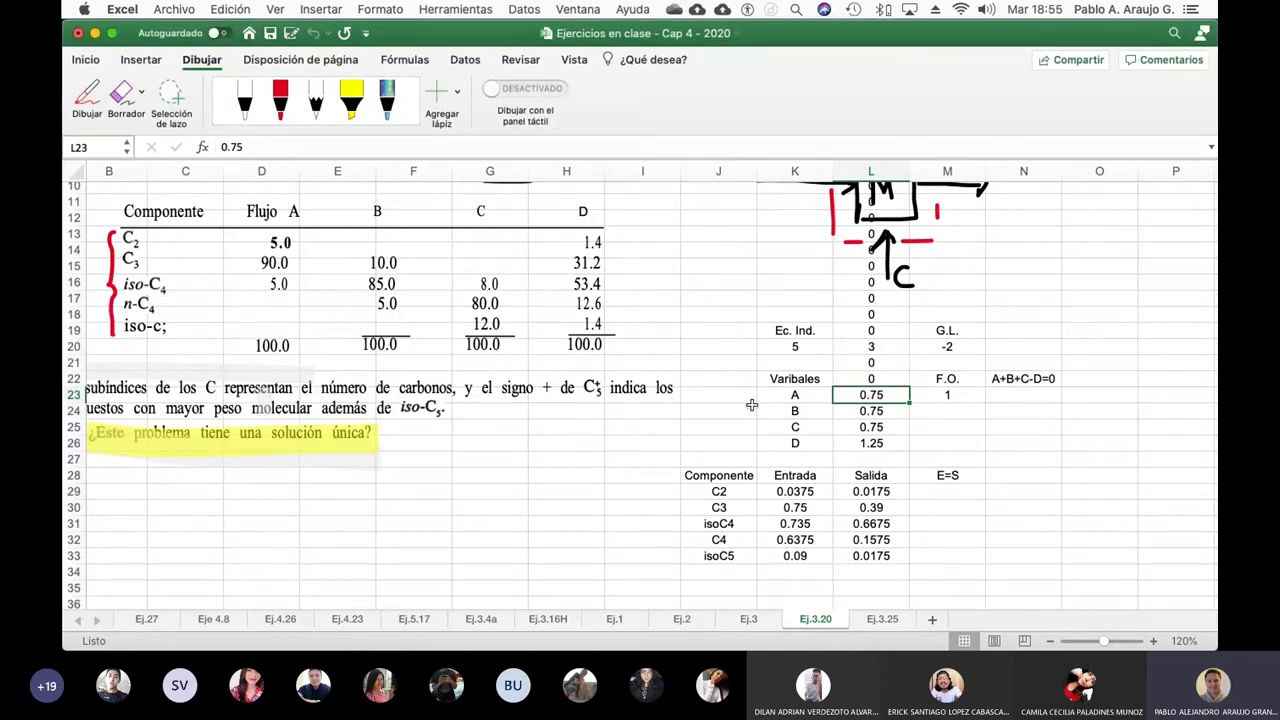
# - Set the flow of D in L26 to 1
pyautogui.click(885, 427)
pyautogui.click(888, 446)
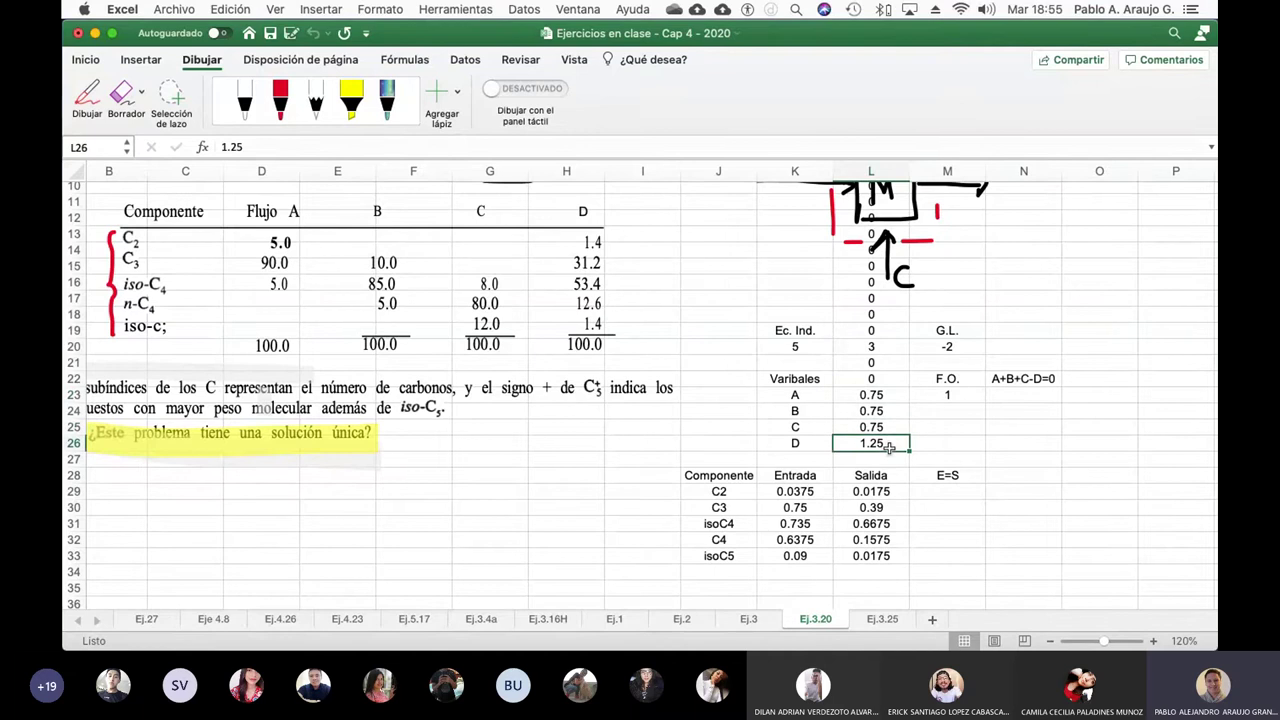
pyautogui.write('1')
pyautogui.press('Return')
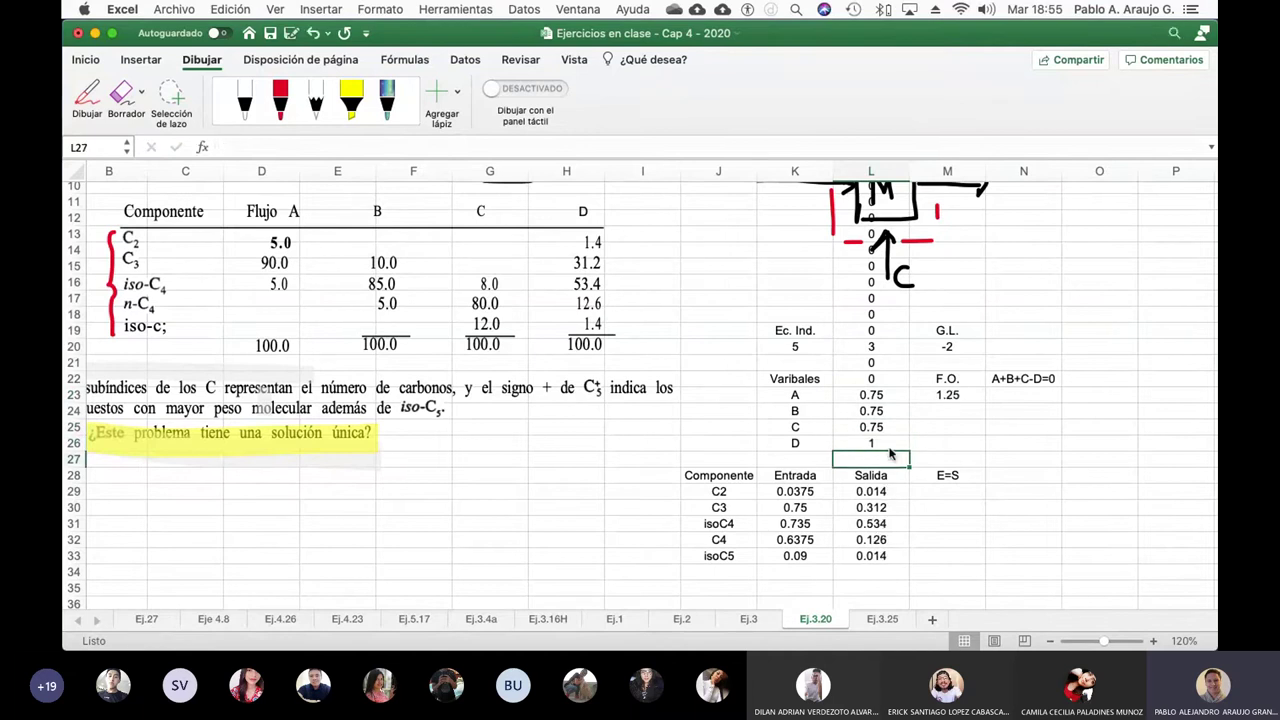
# - Inspect the cells of column L above and around the flow values for overwritten contents
pyautogui.press('Up')
pyautogui.press('Up')
pyautogui.press('Up')
pyautogui.press('Up')
pyautogui.press('Up')
pyautogui.press('Up')
pyautogui.press('Up')
pyautogui.press('Up')
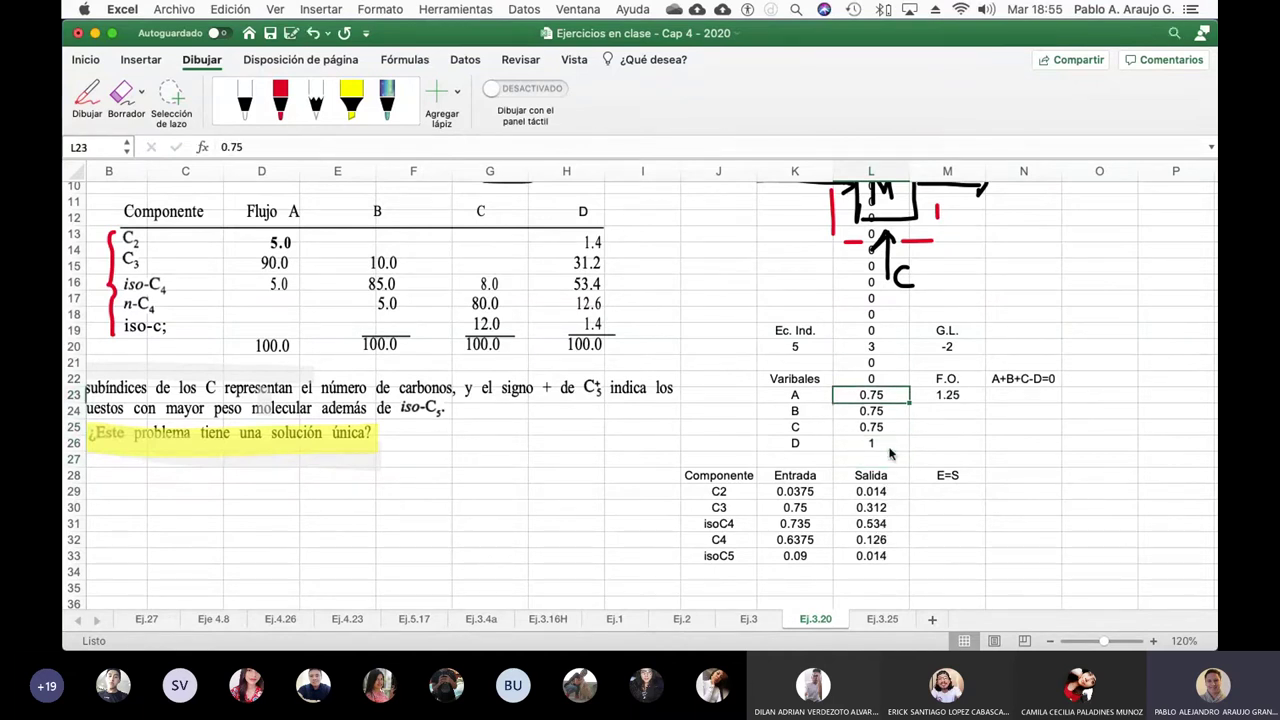
pyautogui.press('Up')
pyautogui.press('Up')
pyautogui.press('Up')
pyautogui.press('Up')
pyautogui.press('Up')
pyautogui.press('Up')
pyautogui.press('Up')
pyautogui.press('Up')
pyautogui.press('Up')
pyautogui.press('Up')
pyautogui.press('Up')
pyautogui.press('Up')
pyautogui.press('Up')
pyautogui.press('Up')
pyautogui.press('Up')
pyautogui.press('Up')
pyautogui.press('Up')
pyautogui.press('Up')
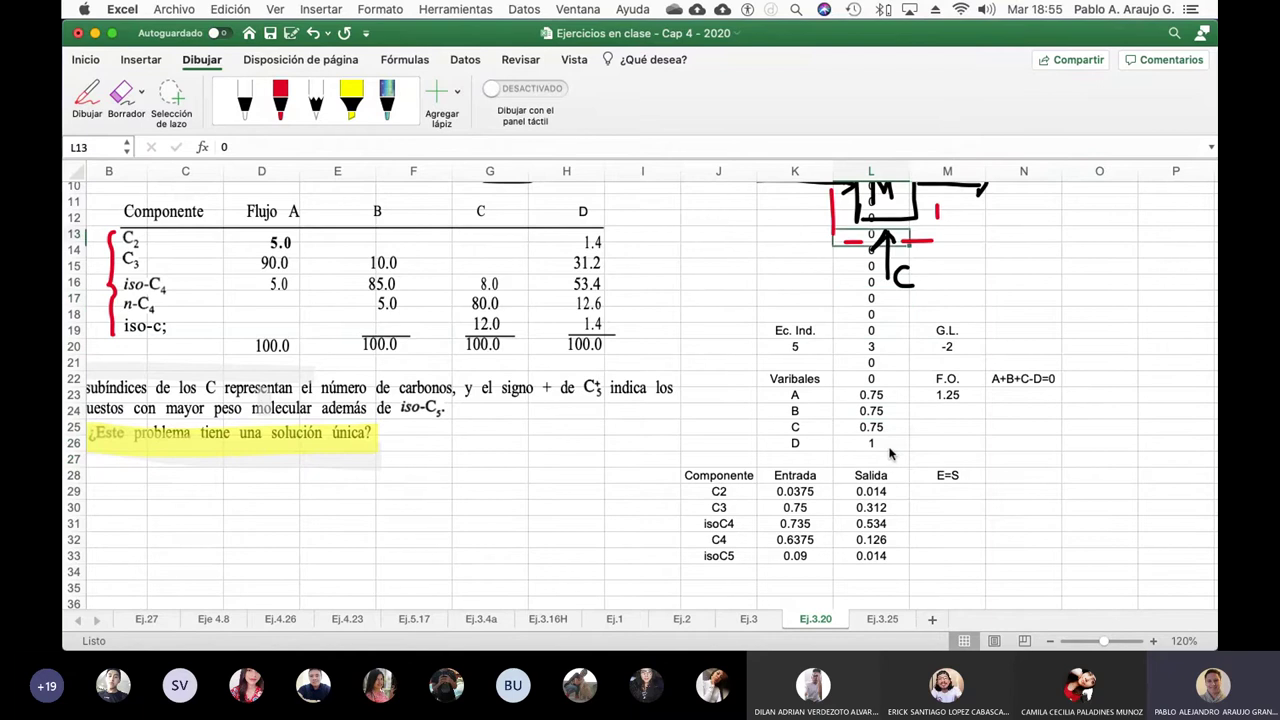
pyautogui.press('Down')
pyautogui.press('Down')
pyautogui.press('Down')
pyautogui.press('Down')
pyautogui.press('Down')
pyautogui.press('Down')
pyautogui.press('Down')
pyautogui.press('Down')
pyautogui.press('Down')
pyautogui.press('Down')
pyautogui.press('Down')
pyautogui.press('Down')
pyautogui.press('Down')
pyautogui.press('Down')
pyautogui.press('Down')
pyautogui.press('Down')
pyautogui.press('Down')
pyautogui.press('Down')
pyautogui.press('Down')
pyautogui.press('Down')
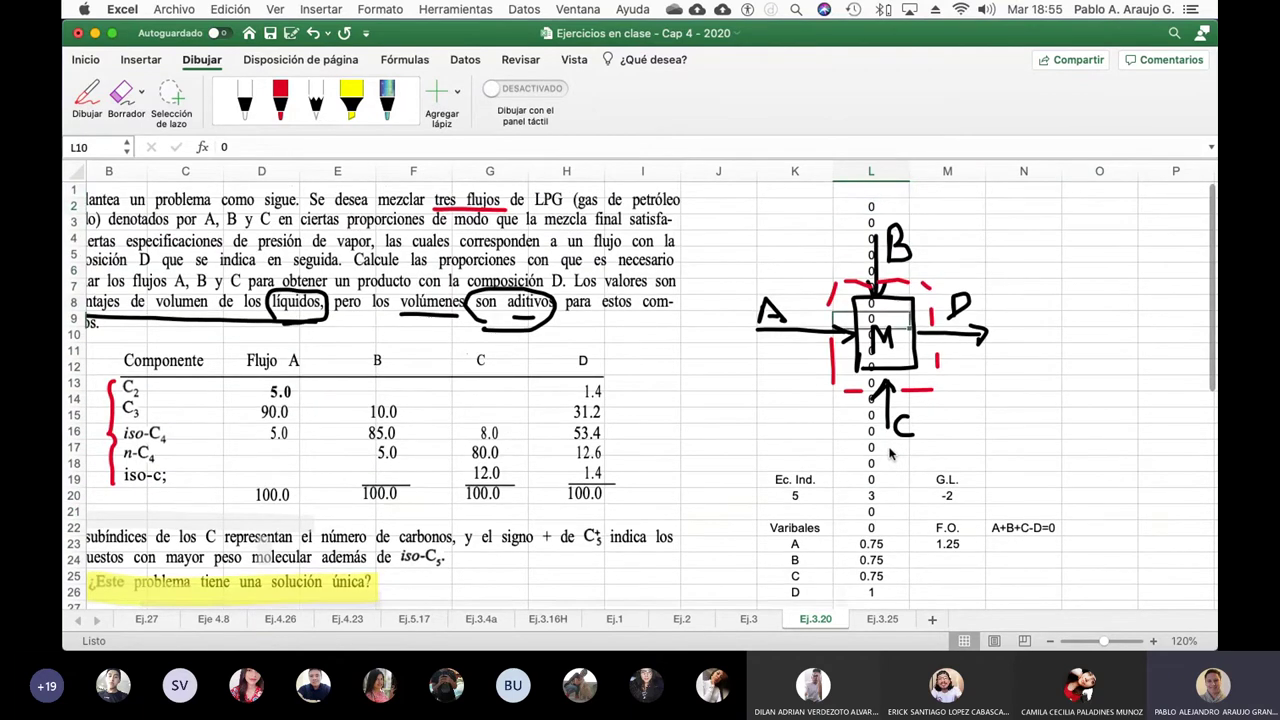
# - Replace the overwritten heading of the flow values in L22 with "alor (l/h)"
pyautogui.press('Up')
pyautogui.press('Up')
pyautogui.press('Up')
pyautogui.press('Up')
pyautogui.press('Up')
pyautogui.press('Up')
pyautogui.press('Up')
pyautogui.press('Up')
pyautogui.press('Up')
pyautogui.press('Up')
pyautogui.press('Up')
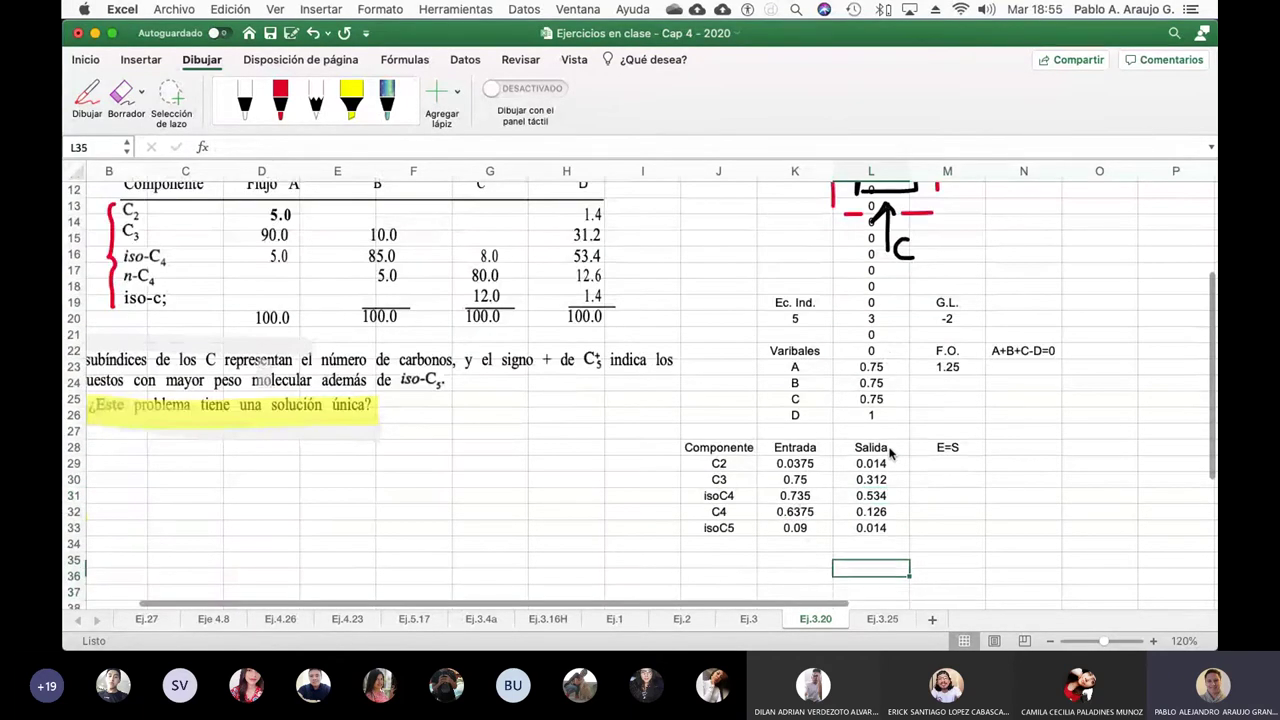
pyautogui.press('Up')
pyautogui.press('Up')
pyautogui.press('Up')
pyautogui.press('Up')
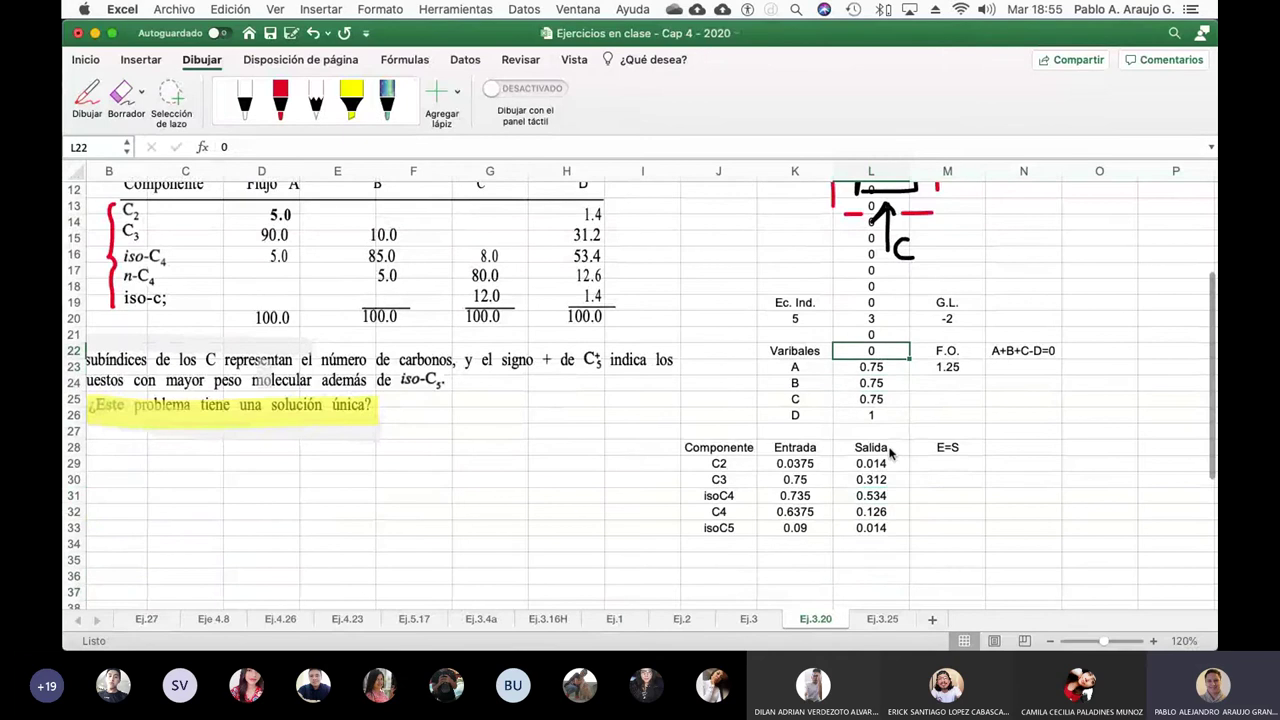
pyautogui.write('alor (l')
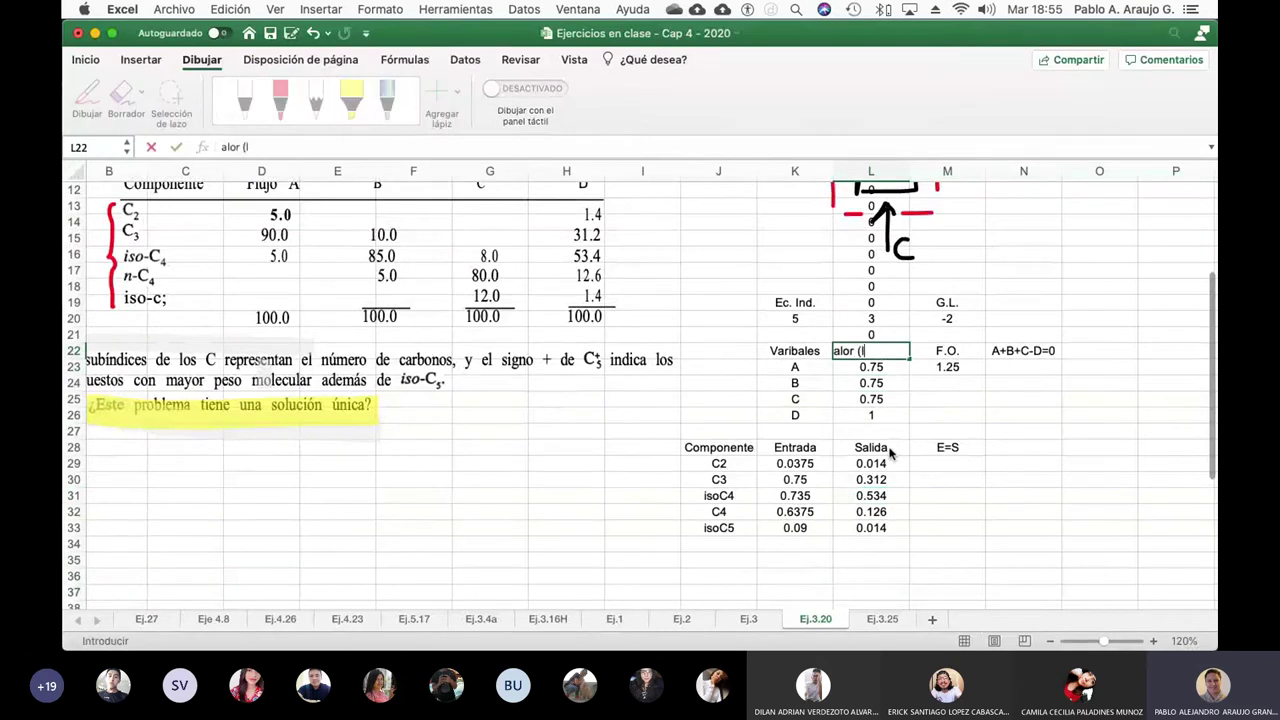
pyautogui.write('/h)')
pyautogui.press('Return')
# - Restore the heading "Inc." in L19 between Ec. Ind. and G.L
pyautogui.press('Up')
pyautogui.press('Up')
pyautogui.press('Up')
pyautogui.press('Up')
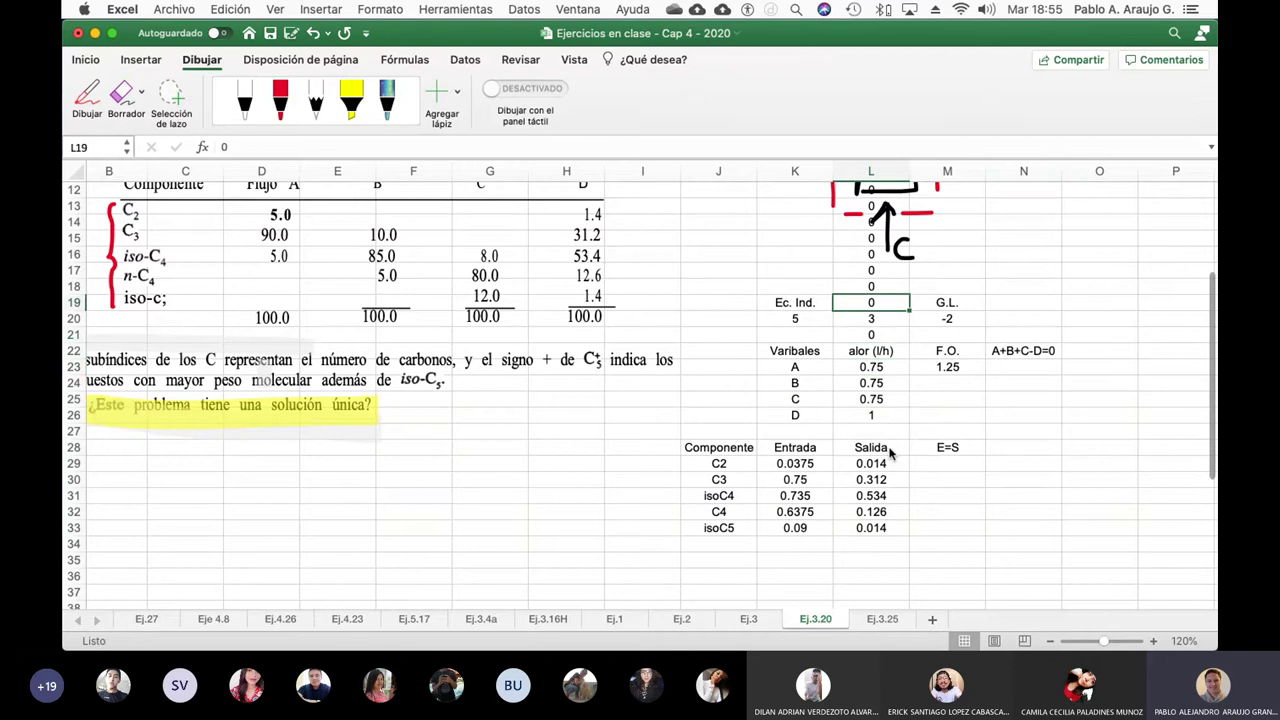
pyautogui.write('Inc.')
pyautogui.press('Return')
# - Clear the stray zeros from L12:L18 above the Inc. heading
pyautogui.press('Up')
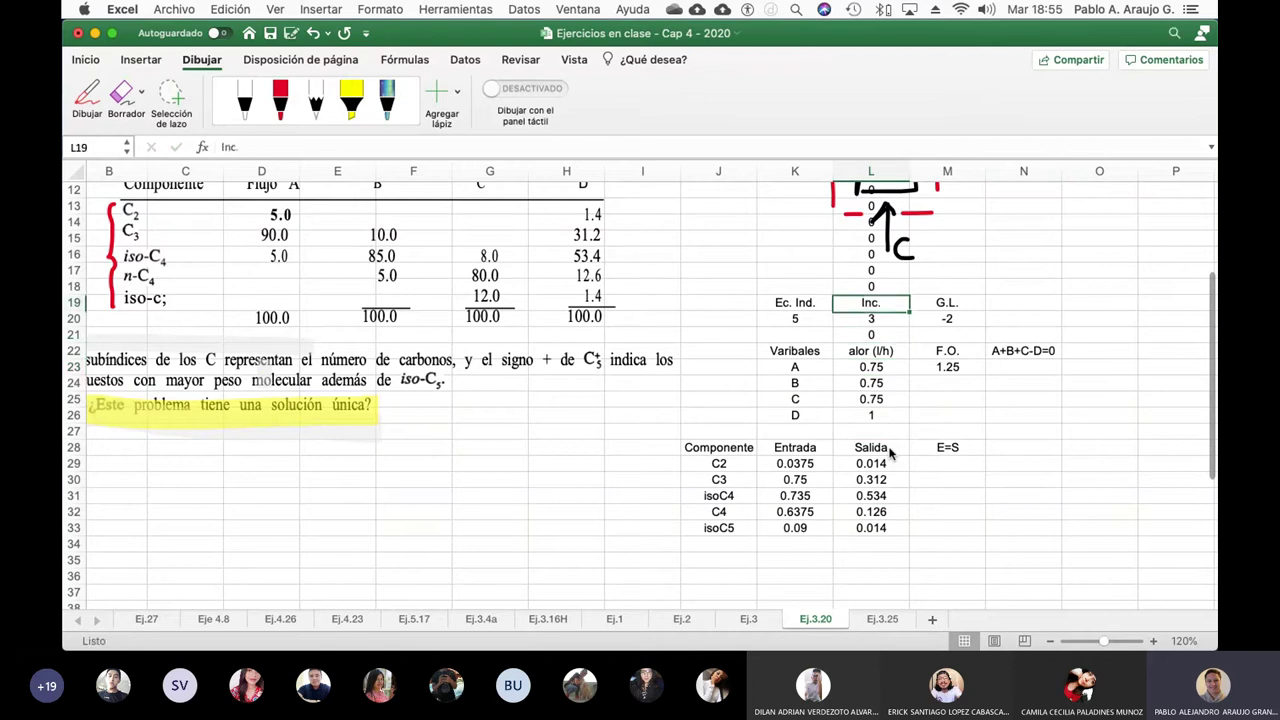
pyautogui.press('Up')
pyautogui.press('Up')
pyautogui.press('Up')
pyautogui.press('Up')
pyautogui.press('Up')
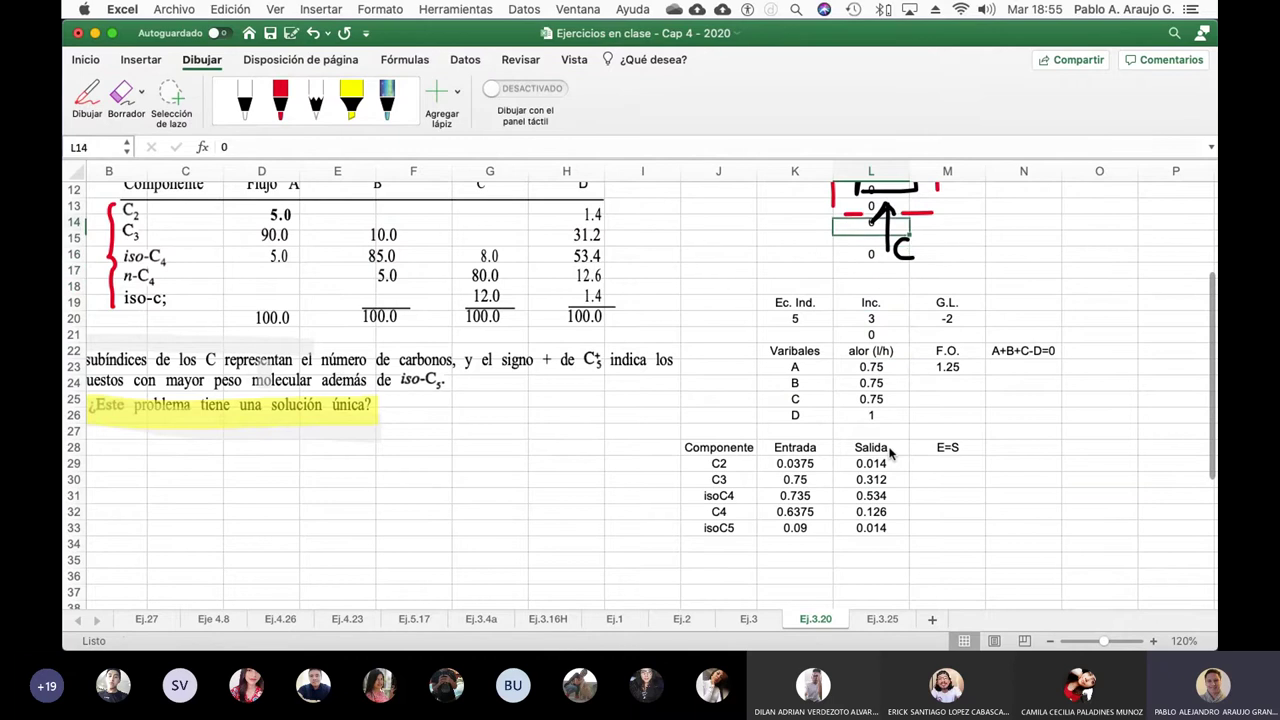
pyautogui.press('Delete')
pyautogui.press('Up')
pyautogui.press('Delete')
pyautogui.press('Down')
pyautogui.press('Down')
pyautogui.press('Down')
pyautogui.press('Delete')
pyautogui.press('Up')
pyautogui.press('Up')
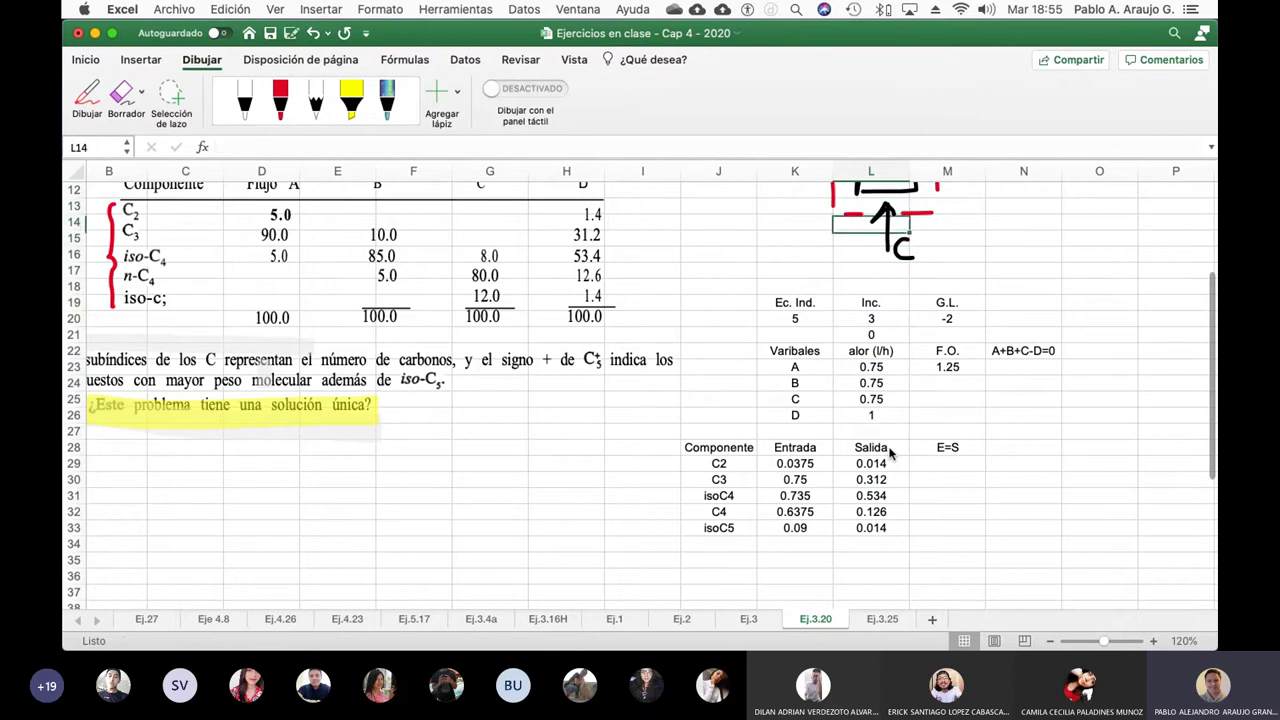
# - Clear the stray zeros from L2:L11 behind the mixer diagram
pyautogui.press('Up')
pyautogui.press('Up')
pyautogui.press('Up')
pyautogui.press('Up')
pyautogui.press('Up')
pyautogui.press('Up')
pyautogui.press('Up')
pyautogui.press('Up')
pyautogui.press('Up')
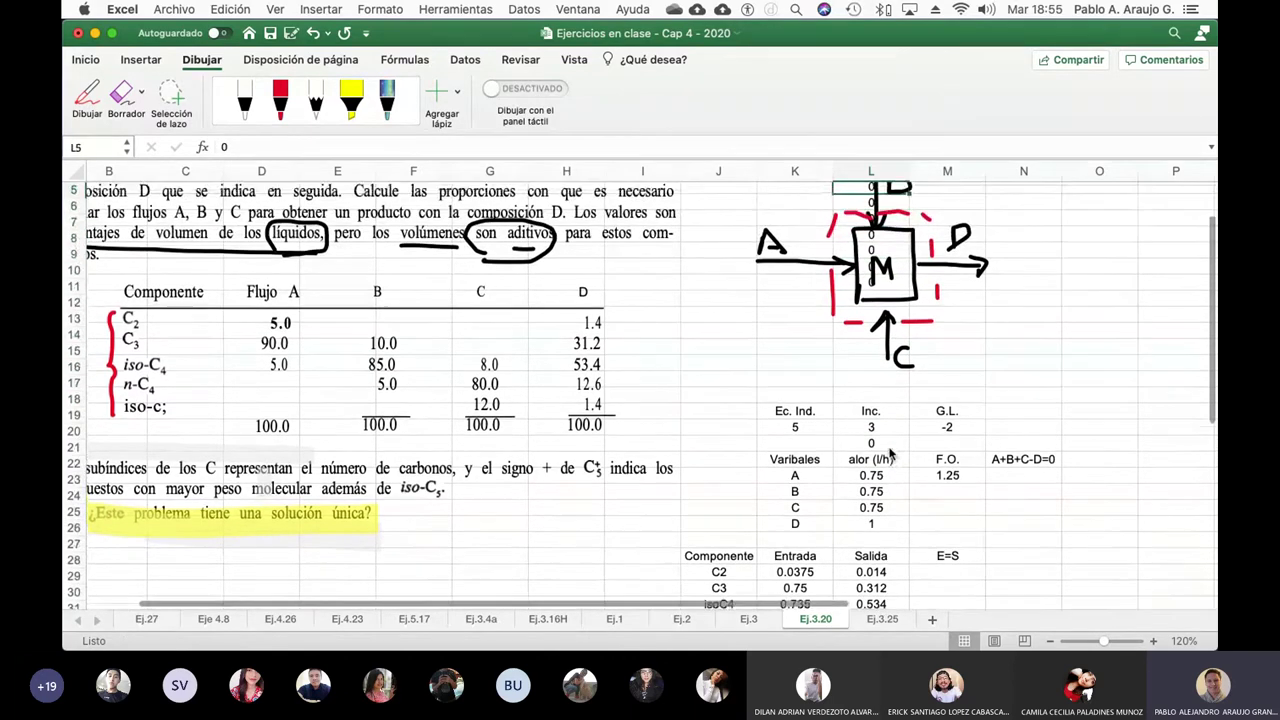
pyautogui.press('Up')
pyautogui.press('Up')
pyautogui.press('Up')
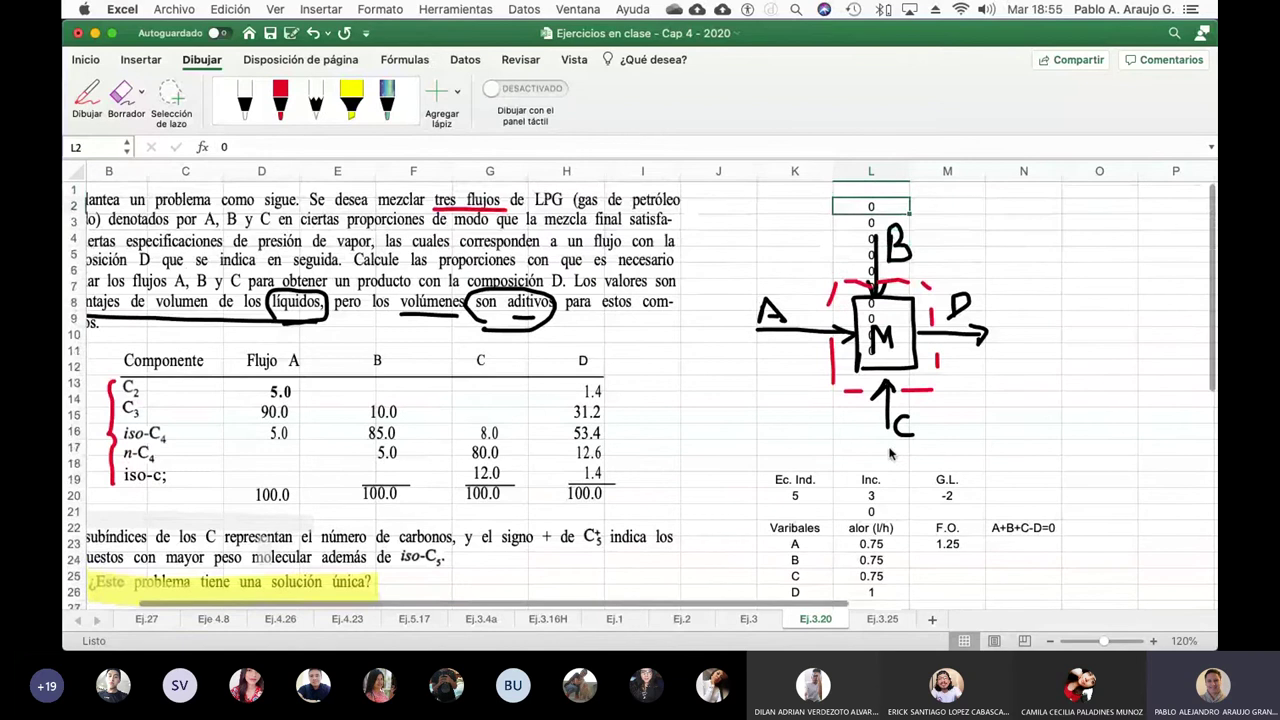
pyautogui.hotkey('shift', 'Down')
pyautogui.hotkey('shift', 'Down')
pyautogui.hotkey('shift', 'Down')
pyautogui.hotkey('shift', 'Down')
pyautogui.hotkey('shift', 'Down')
pyautogui.hotkey('shift', 'Down')
pyautogui.hotkey('shift', 'Down')
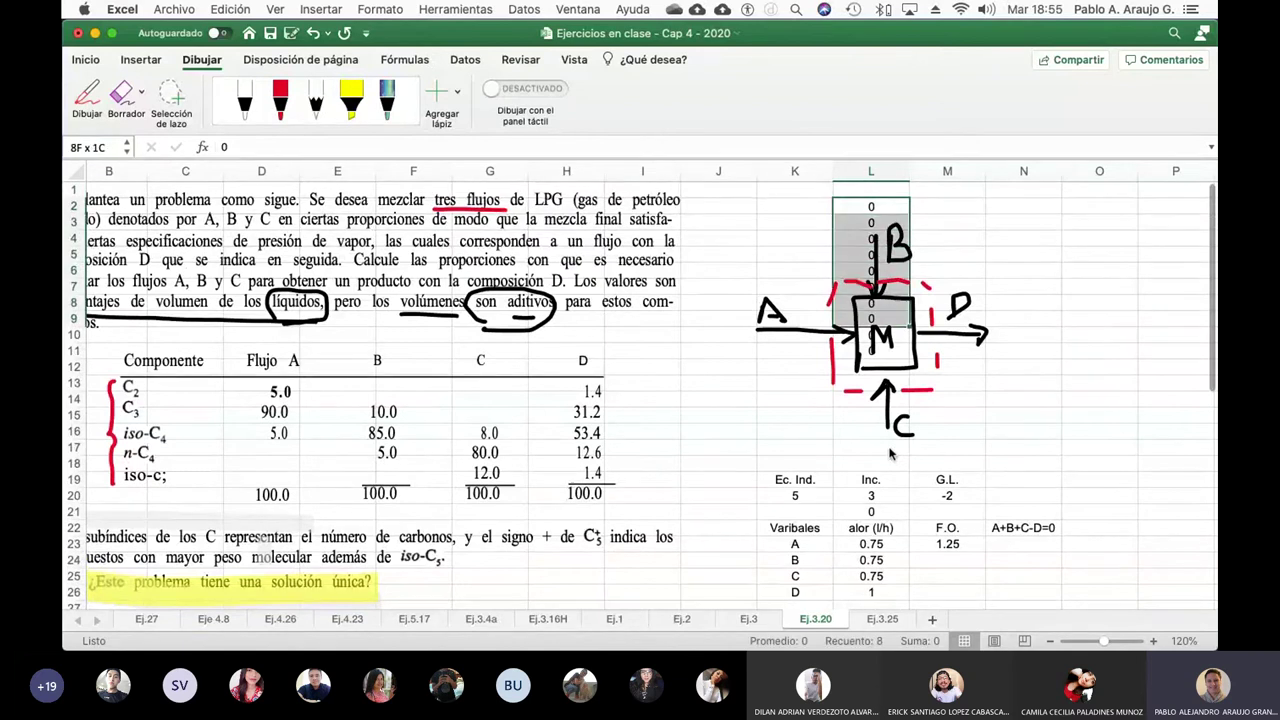
pyautogui.hotkey('shift', 'Down')
pyautogui.hotkey('shift', 'Down')
pyautogui.press('Delete')
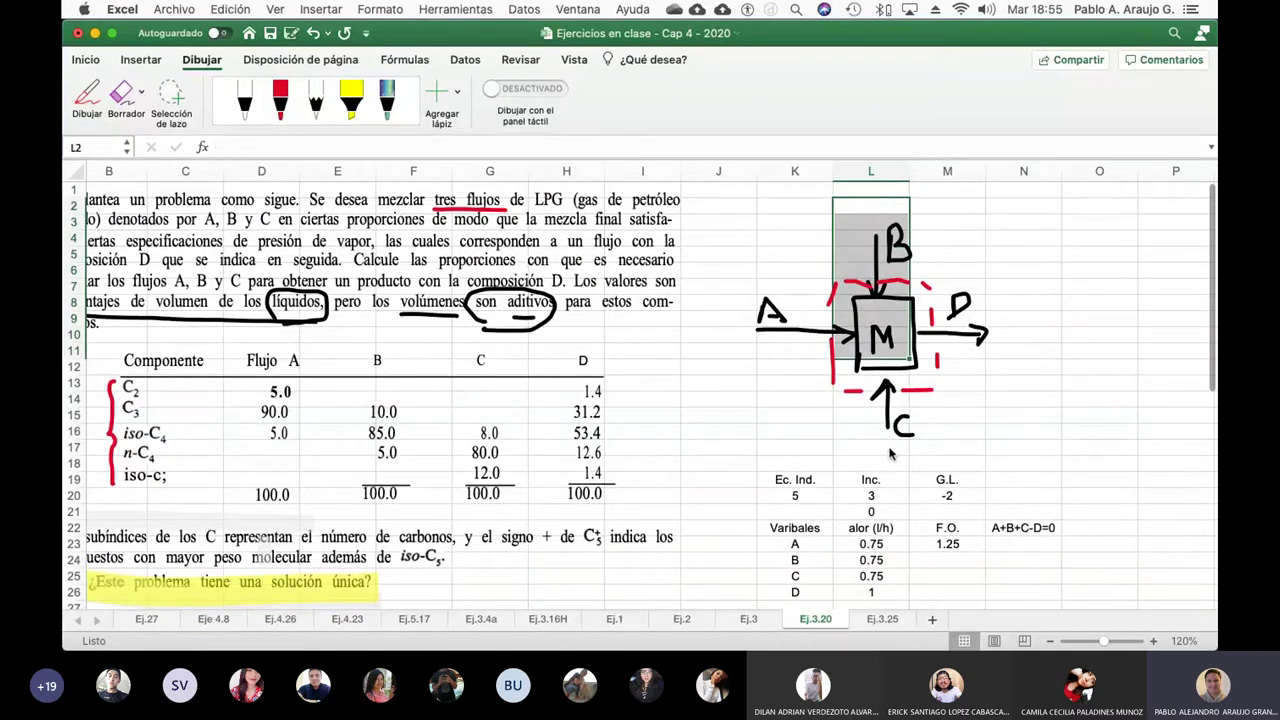
pyautogui.press('Down')
pyautogui.press('Down')
pyautogui.press('Down')
pyautogui.press('Down')
pyautogui.write('a')
pyautogui.press('Return')
pyautogui.press('Down')
pyautogui.press('Down')
pyautogui.press('Down')
pyautogui.press('Down')
pyautogui.press('Down')
pyautogui.press('Down')
pyautogui.press('Down')
pyautogui.press('Down')
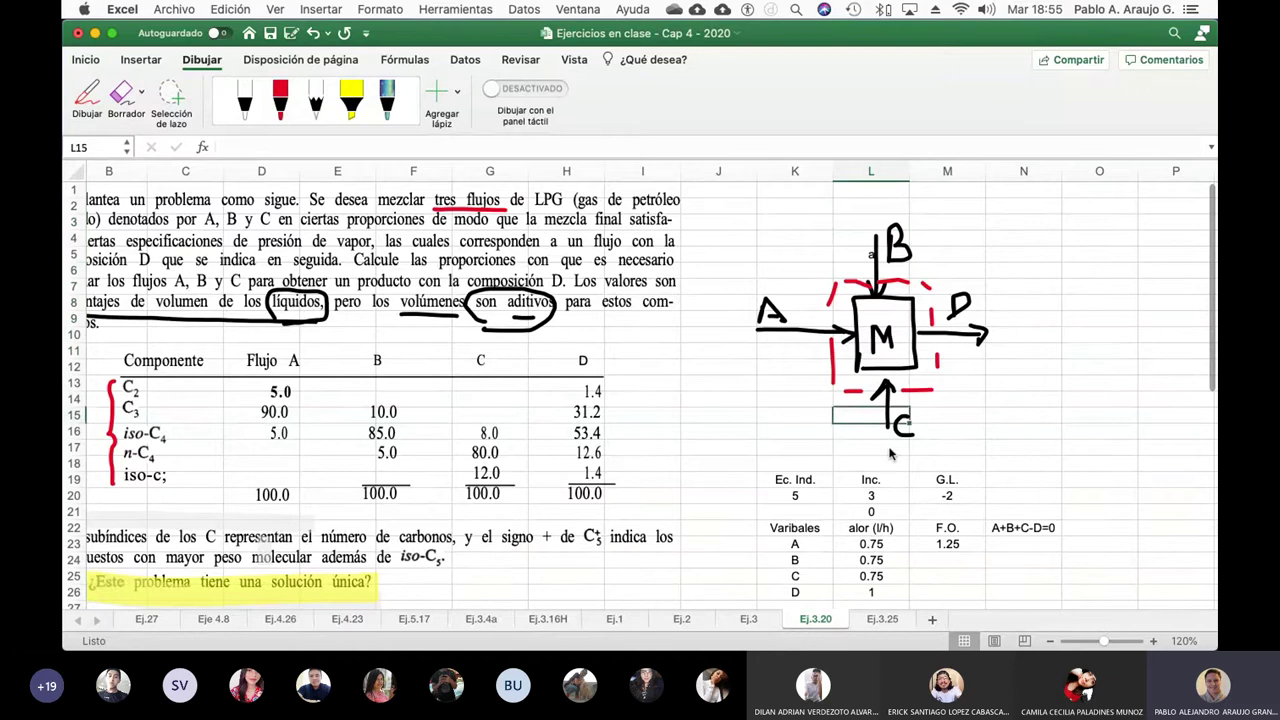
pyautogui.press('Up')
pyautogui.press('Up')
pyautogui.press('Up')
pyautogui.press('Up')
pyautogui.press('Up')
pyautogui.press('Up')
pyautogui.press('Up')
pyautogui.press('Up')
pyautogui.press('Up')
pyautogui.press('Delete')
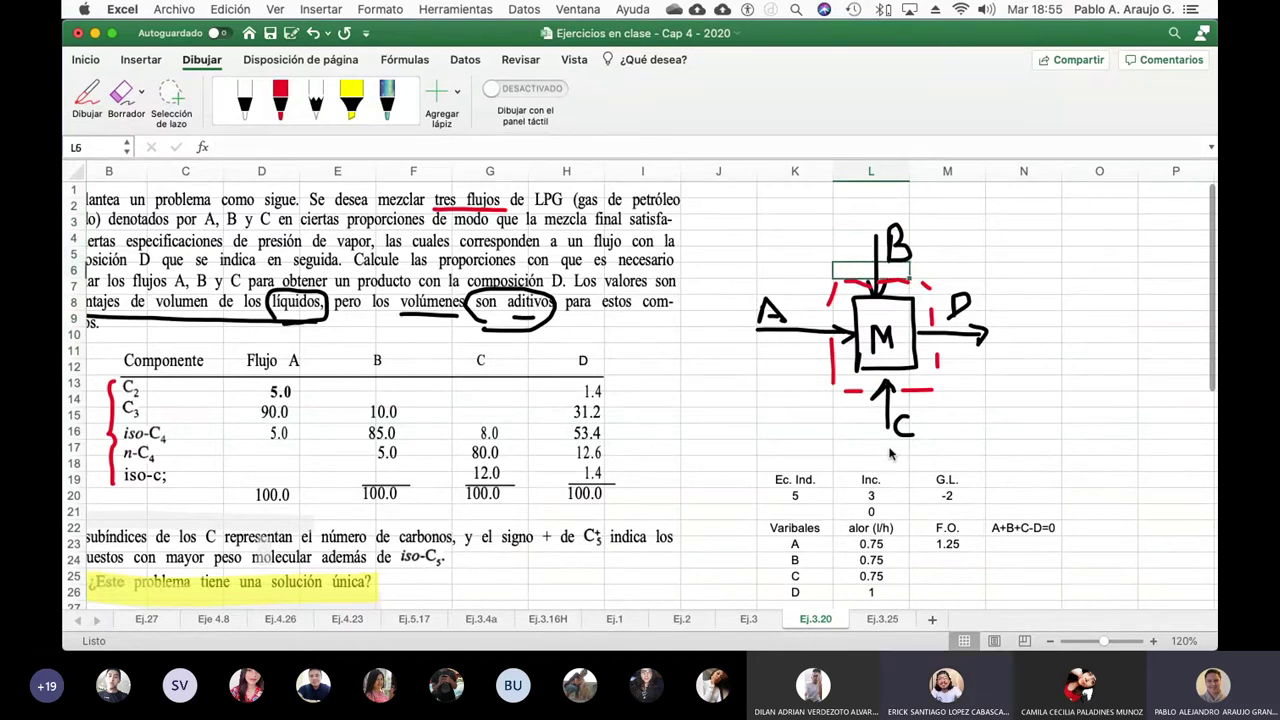
pyautogui.press('Down')
pyautogui.press('Down')
pyautogui.press('Down')
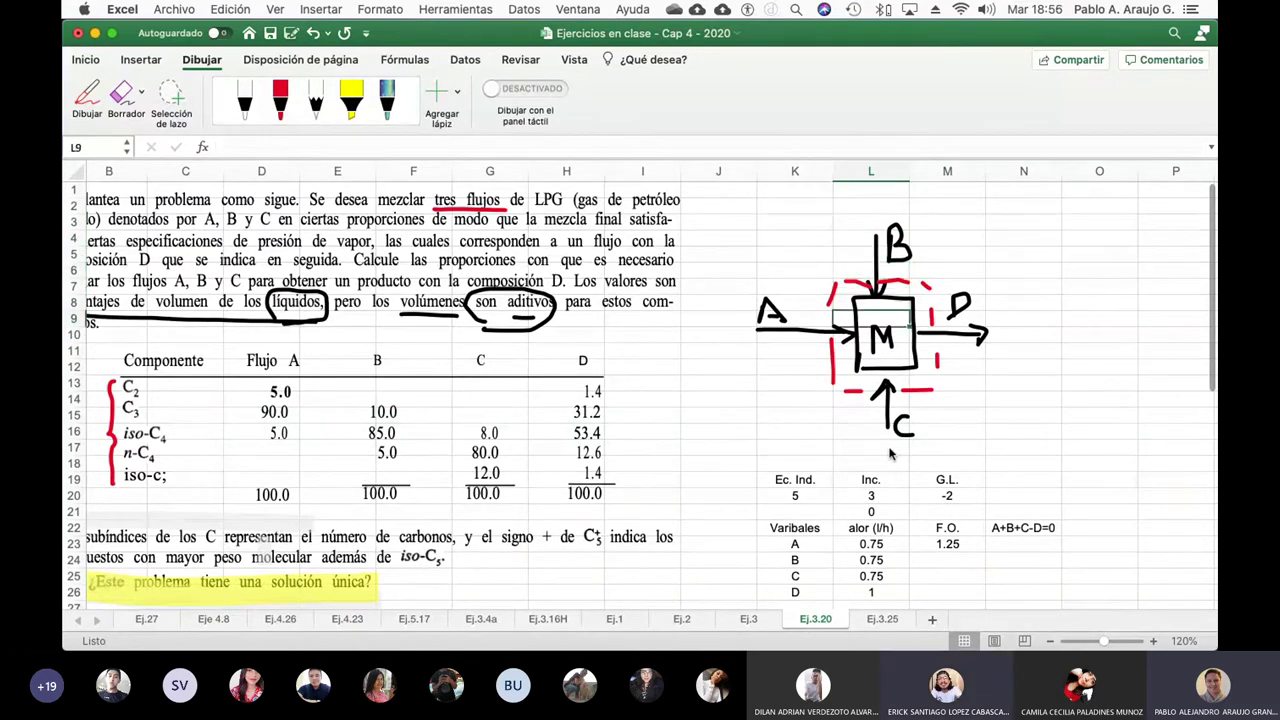
# - Replace the misspelled heading of the flow values in L22 with "Valor /l/h)"
pyautogui.press('Down')
pyautogui.press('Down')
pyautogui.press('Down')
pyautogui.press('Down')
pyautogui.press('Down')
pyautogui.press('Down')
pyautogui.press('Down')
pyautogui.press('Down')
pyautogui.press('Down')
pyautogui.press('Down')
pyautogui.press('Down')
pyautogui.press('Down')
pyautogui.press('Down')
pyautogui.press('Down')
pyautogui.press('Down')
pyautogui.press('Down')
pyautogui.press('Down')
pyautogui.press('Down')
pyautogui.press('Down')
pyautogui.press('Down')
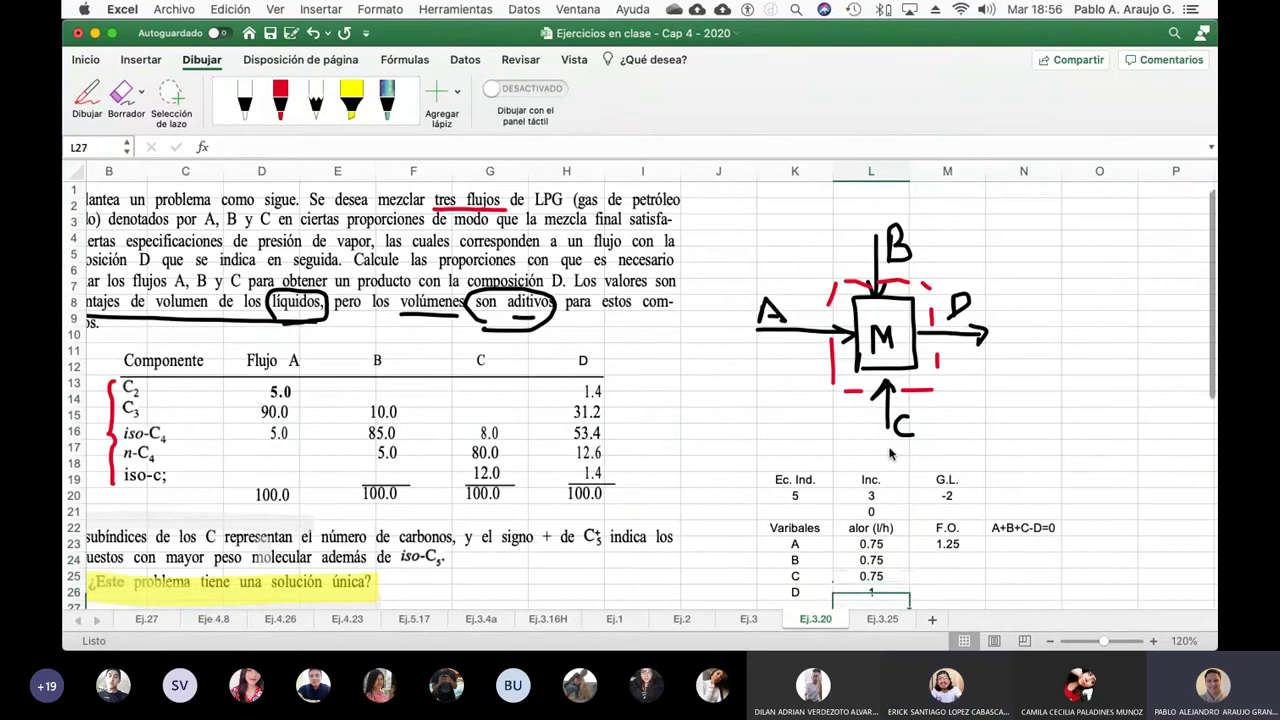
pyautogui.press('Up')
pyautogui.press('Up')
pyautogui.press('Up')
pyautogui.press('Up')
pyautogui.press('Up')
pyautogui.press('Up')
pyautogui.press('Up')
pyautogui.press('Up')
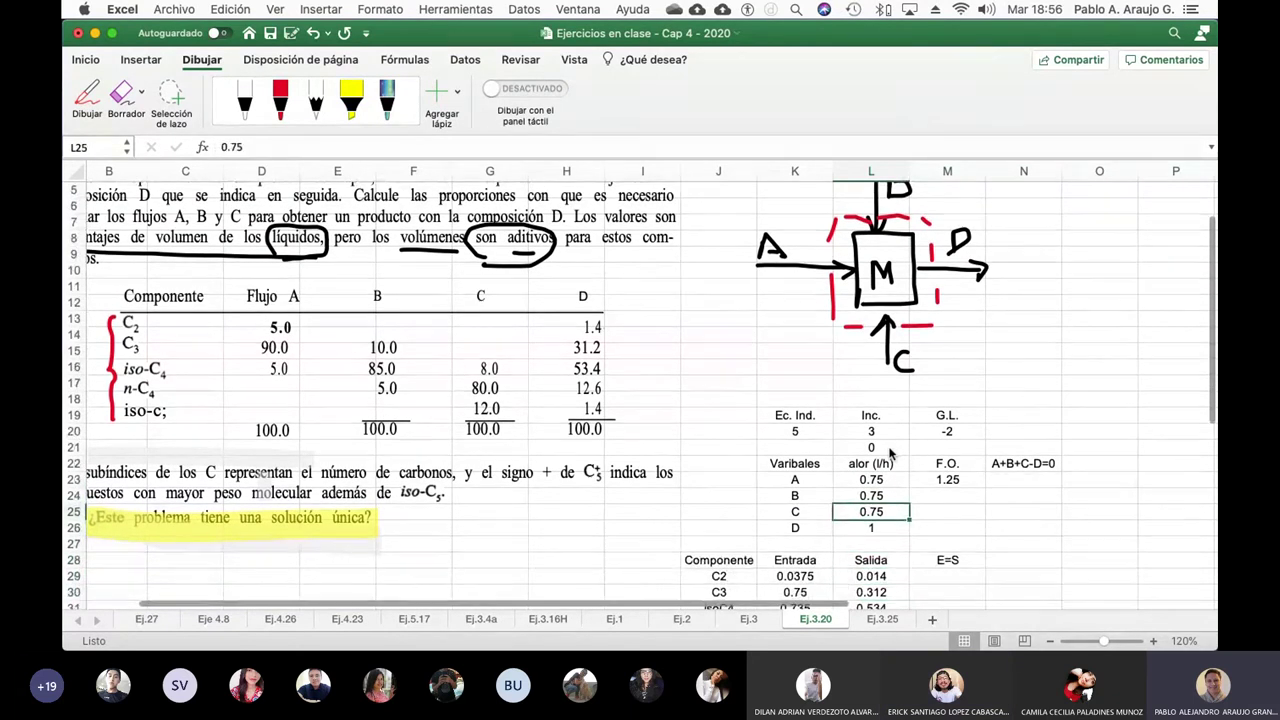
pyautogui.press('Down')
pyautogui.write('V')
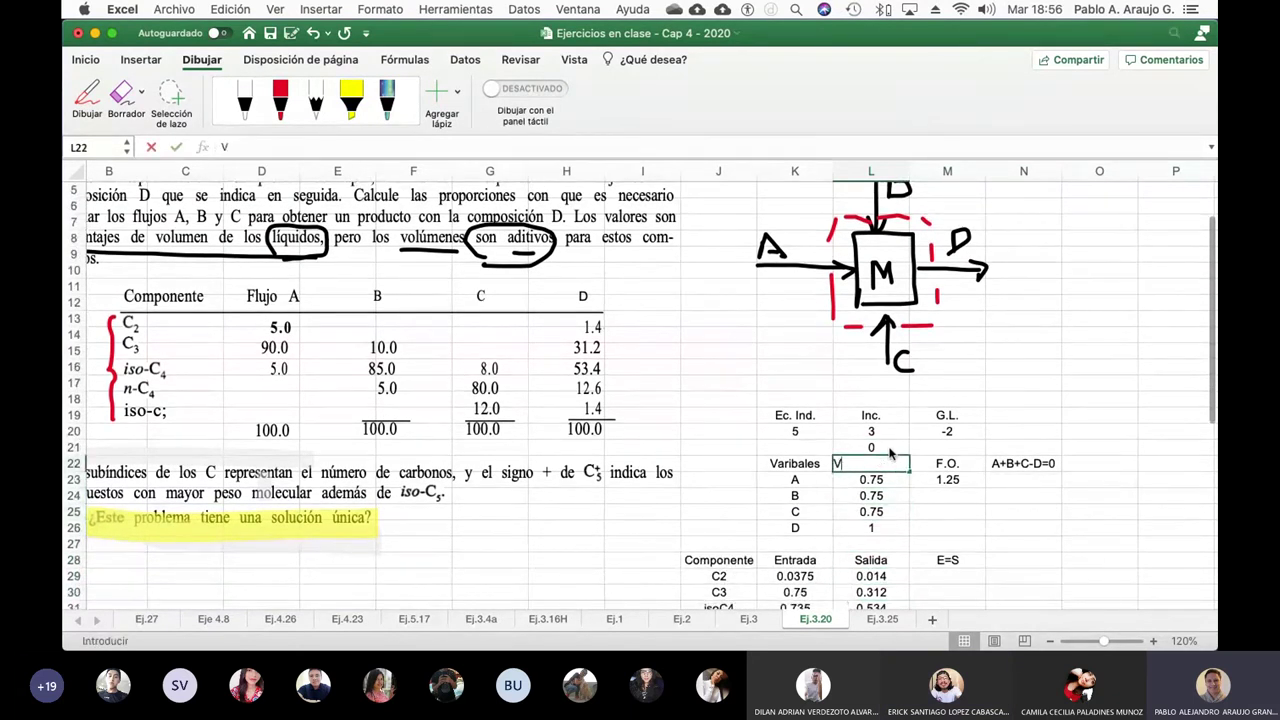
pyautogui.write('alor /l/h)')
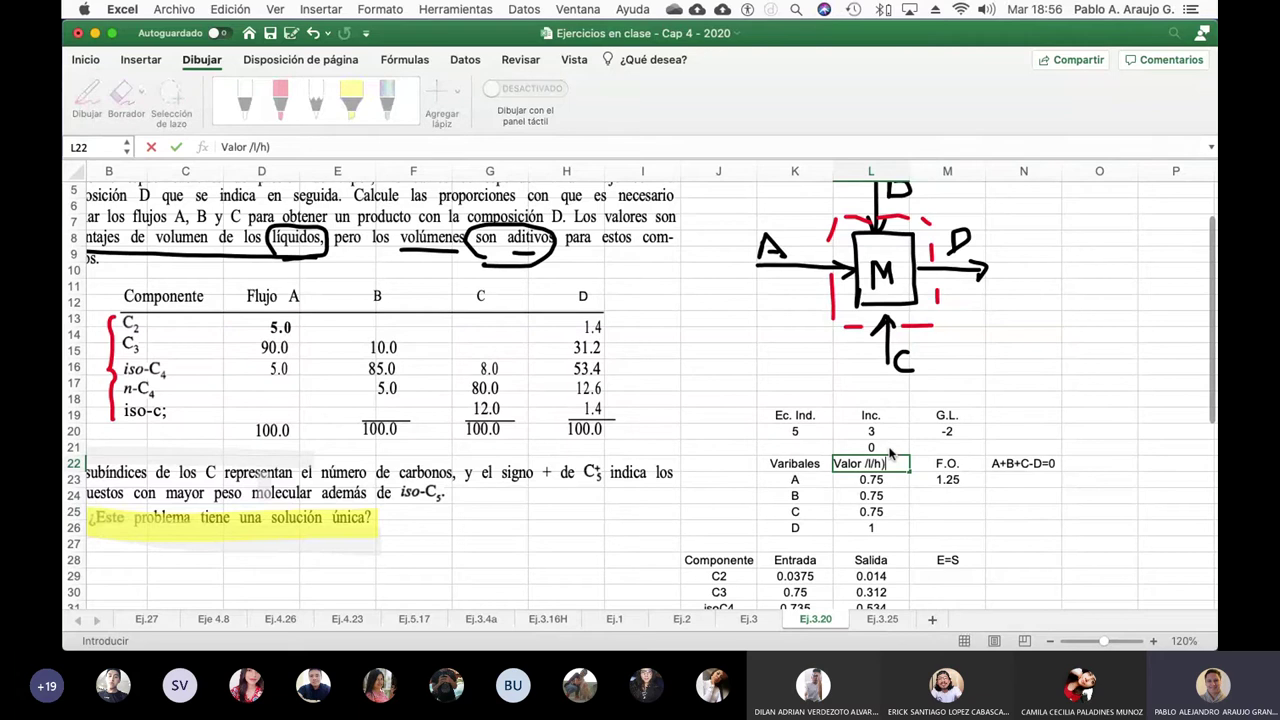
pyautogui.press('Return')
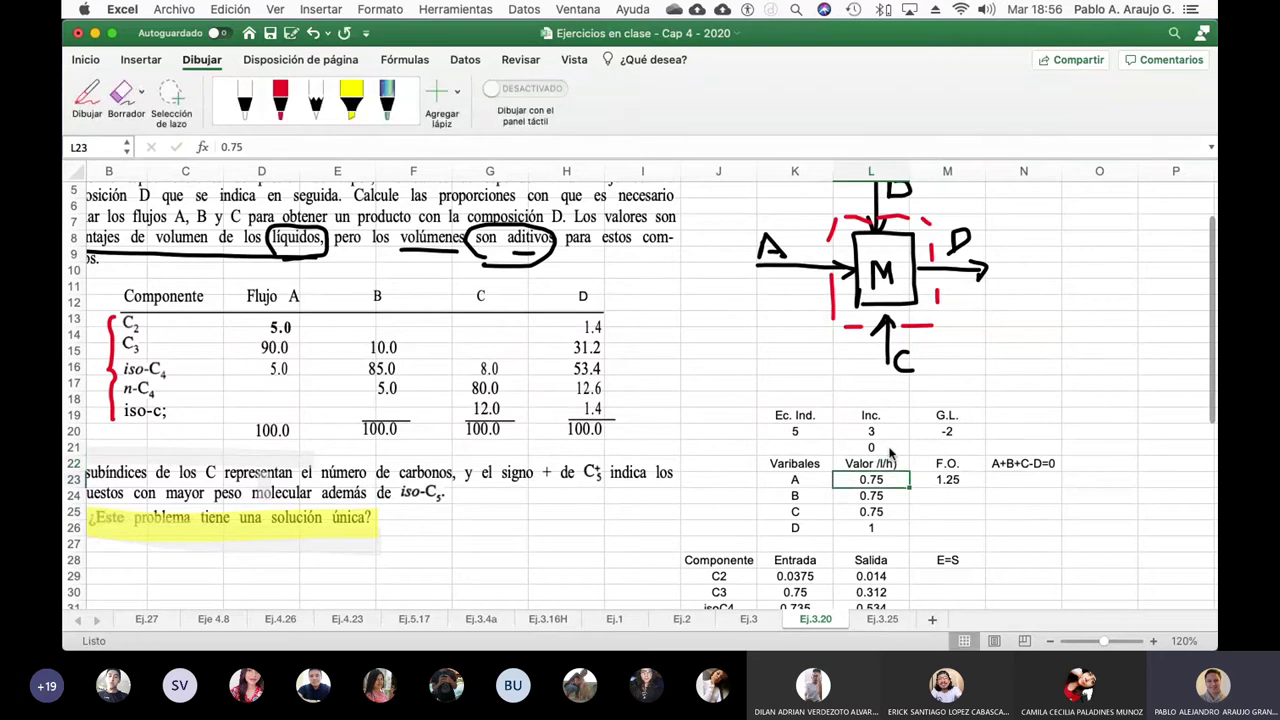
# - Clear the stray zero from L21 above the heading of the flow values
pyautogui.press('Up')
pyautogui.press('Up')
pyautogui.press('BackSpace')
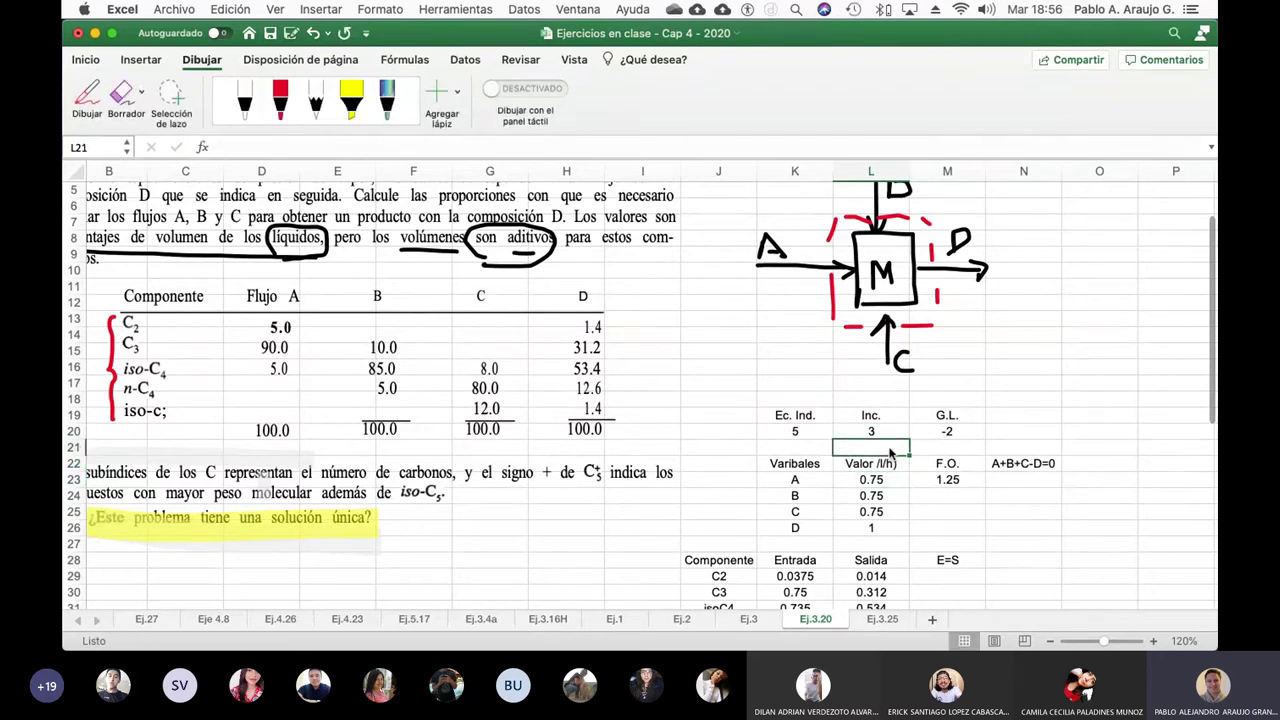
pyautogui.press('Down')
pyautogui.press('Down')
pyautogui.press('Down')
pyautogui.press('Down')
pyautogui.press('Down')
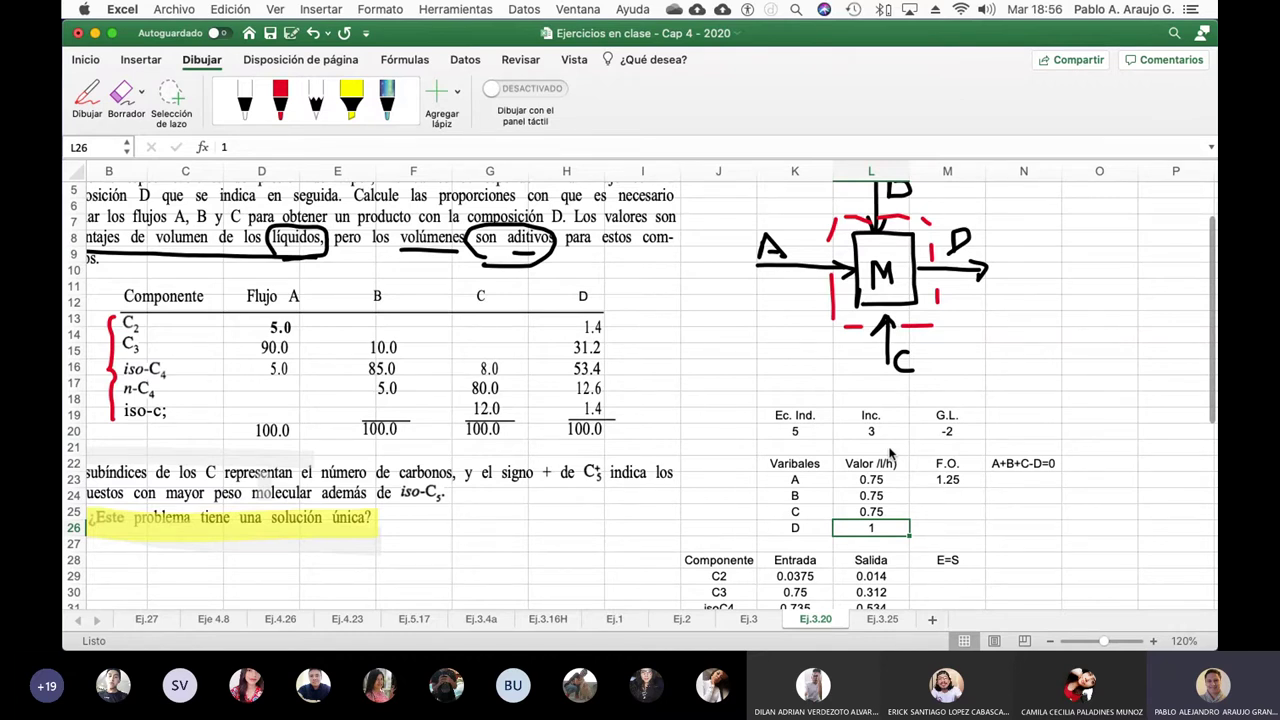
# - Enter the overall balance "A+B+C=D" in N21, above its zero-form version
pyautogui.click(1009, 452)
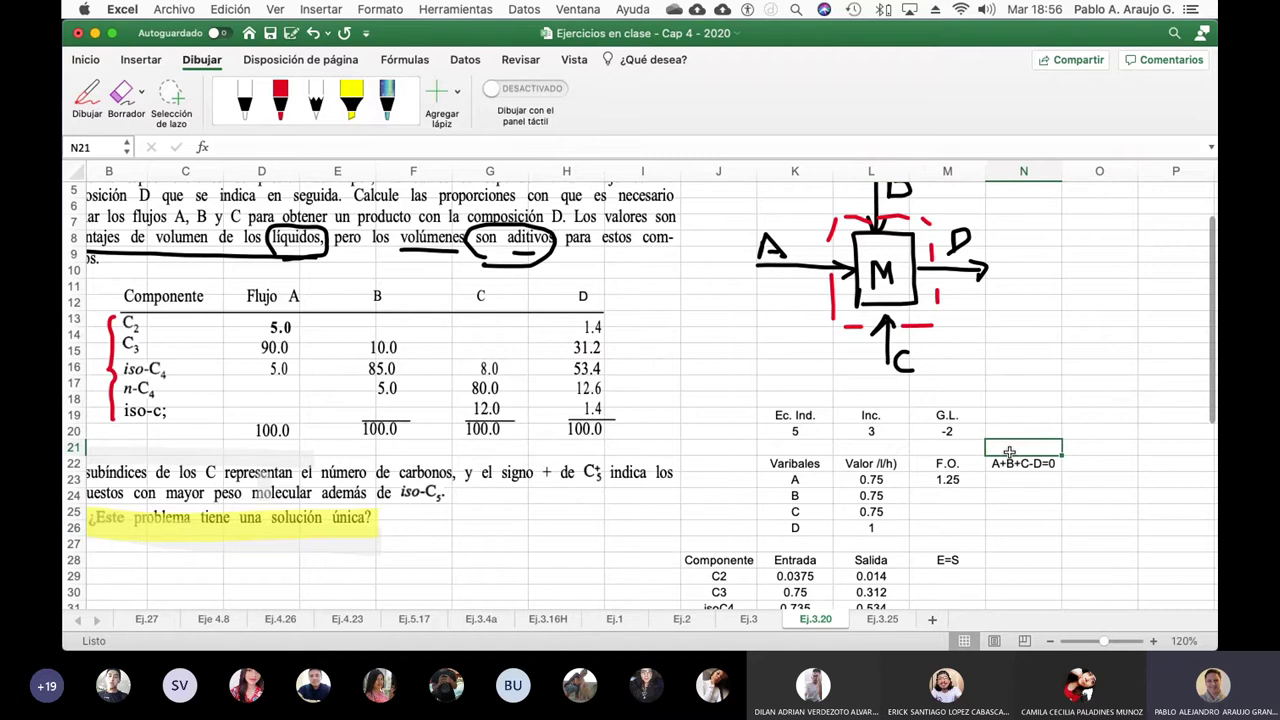
pyautogui.write('A+B+')
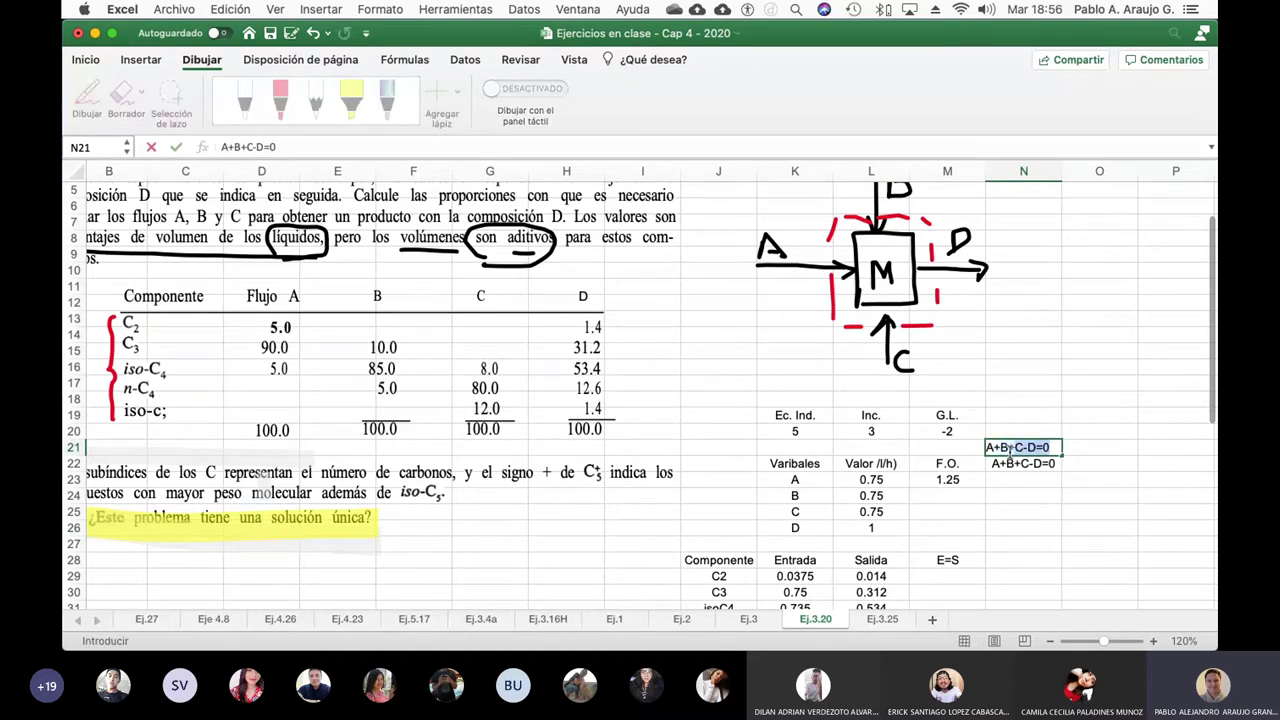
pyautogui.write('C=D')
pyautogui.press('Return')
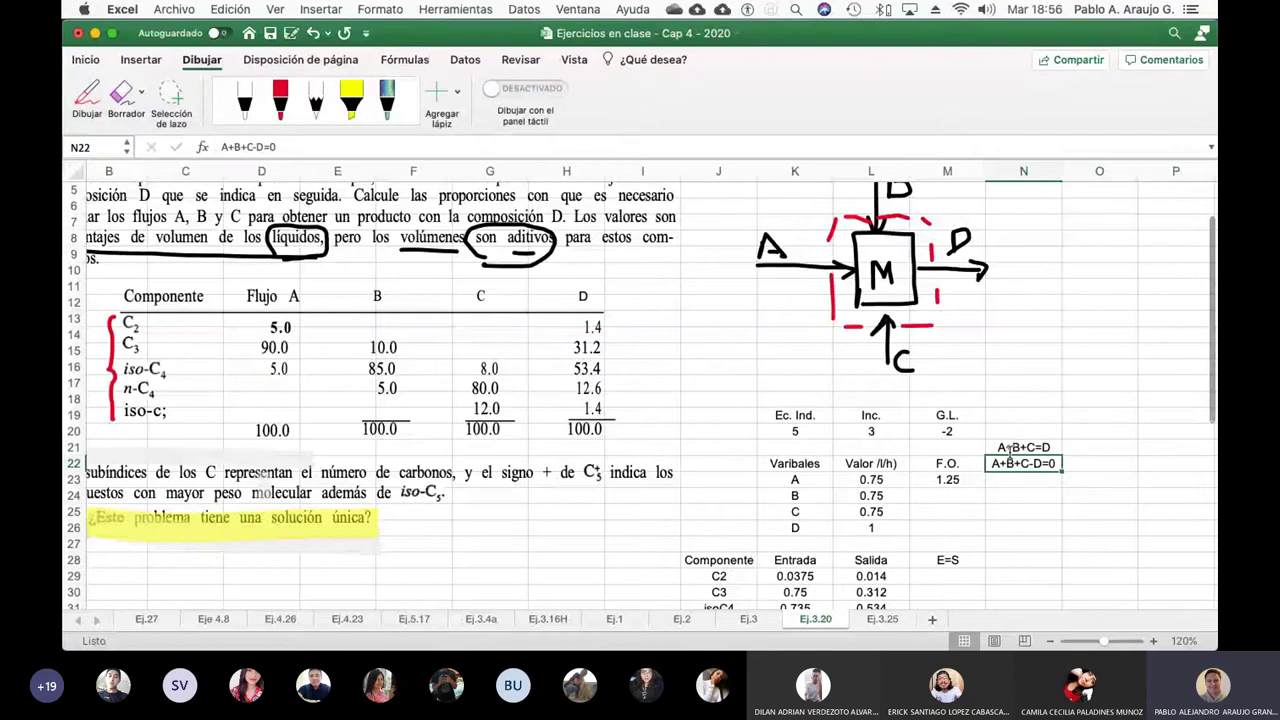
# - Enter 1 as the value of flow D in L26
pyautogui.press('Down')
pyautogui.press('Down')
pyautogui.press('Down')
pyautogui.press('Down')
pyautogui.press('Left')
pyautogui.press('Left')
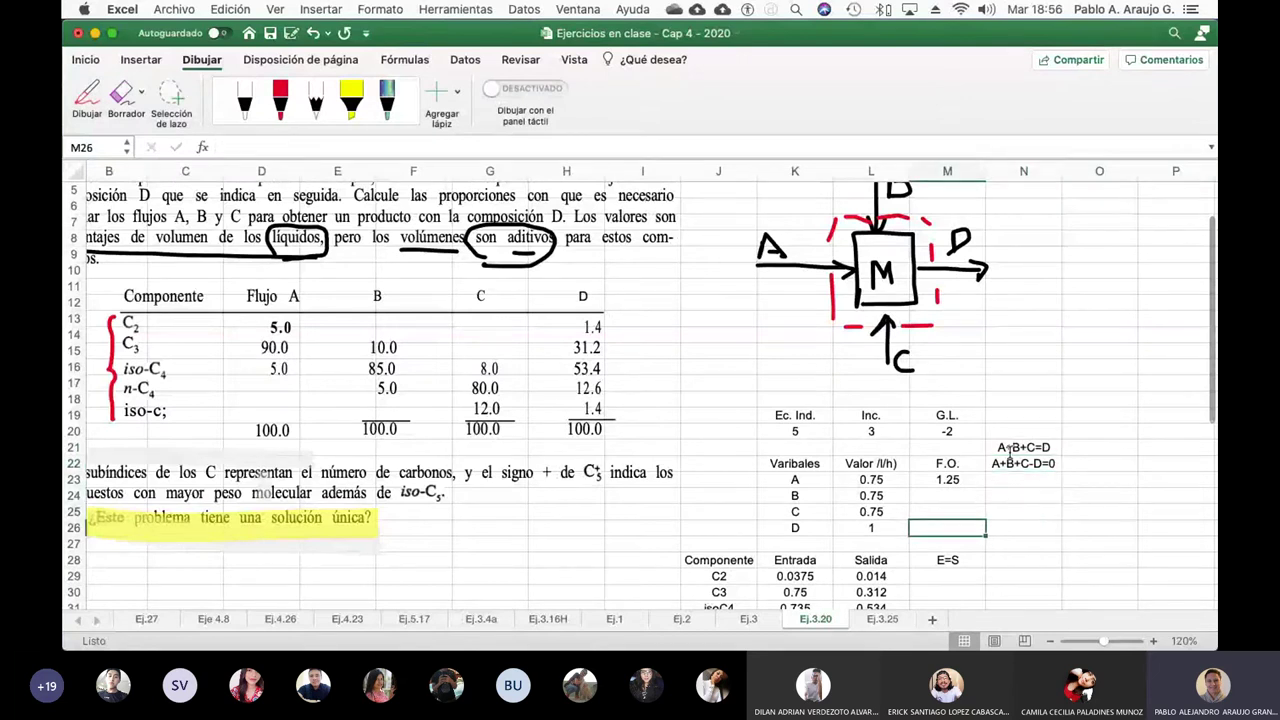
pyautogui.write('1')
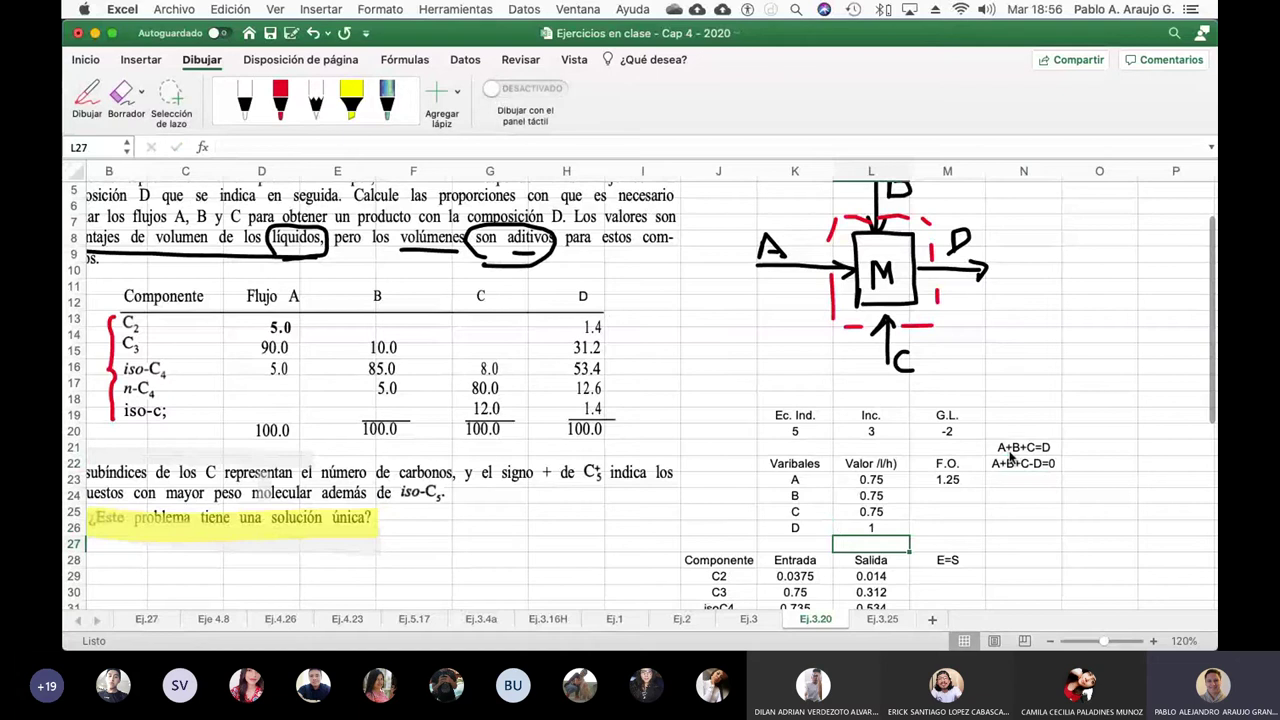
# - Remove flow D from the objective function in M23 so the formula is =L23+L24+L25
pyautogui.press('Right')
pyautogui.press('Up')
pyautogui.press('Up')
pyautogui.press('Up')
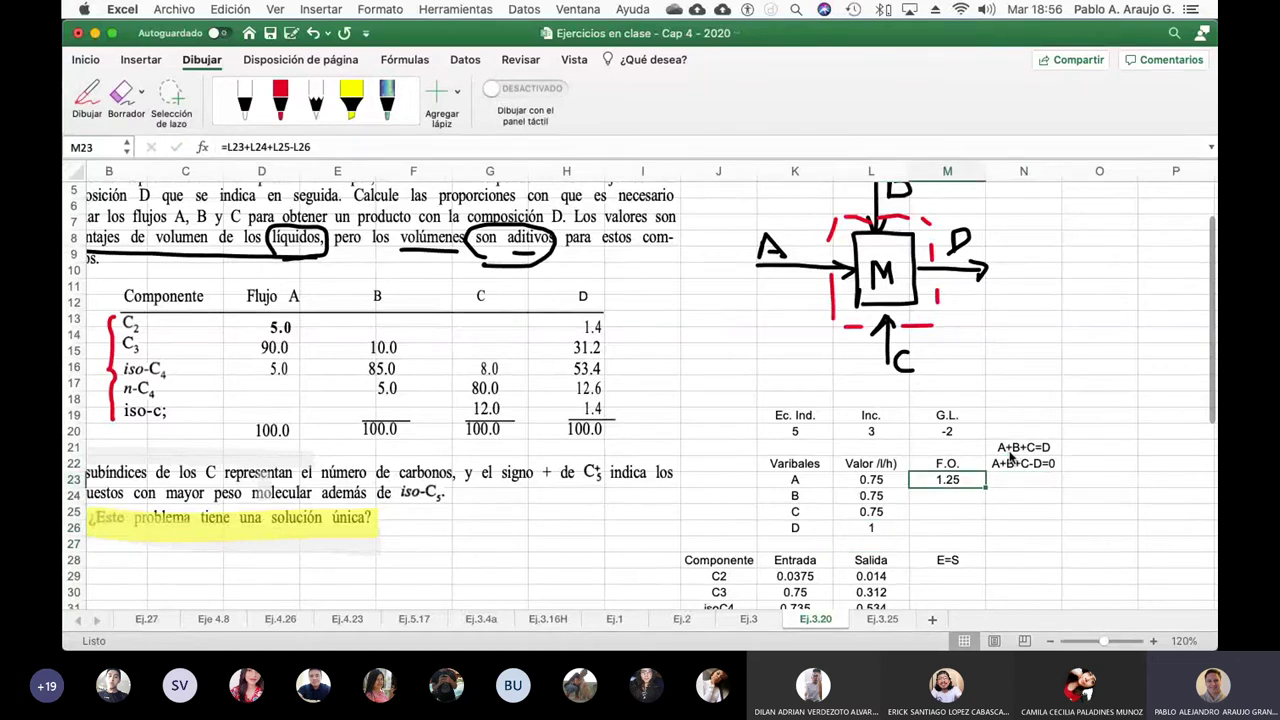
pyautogui.click(342, 146)
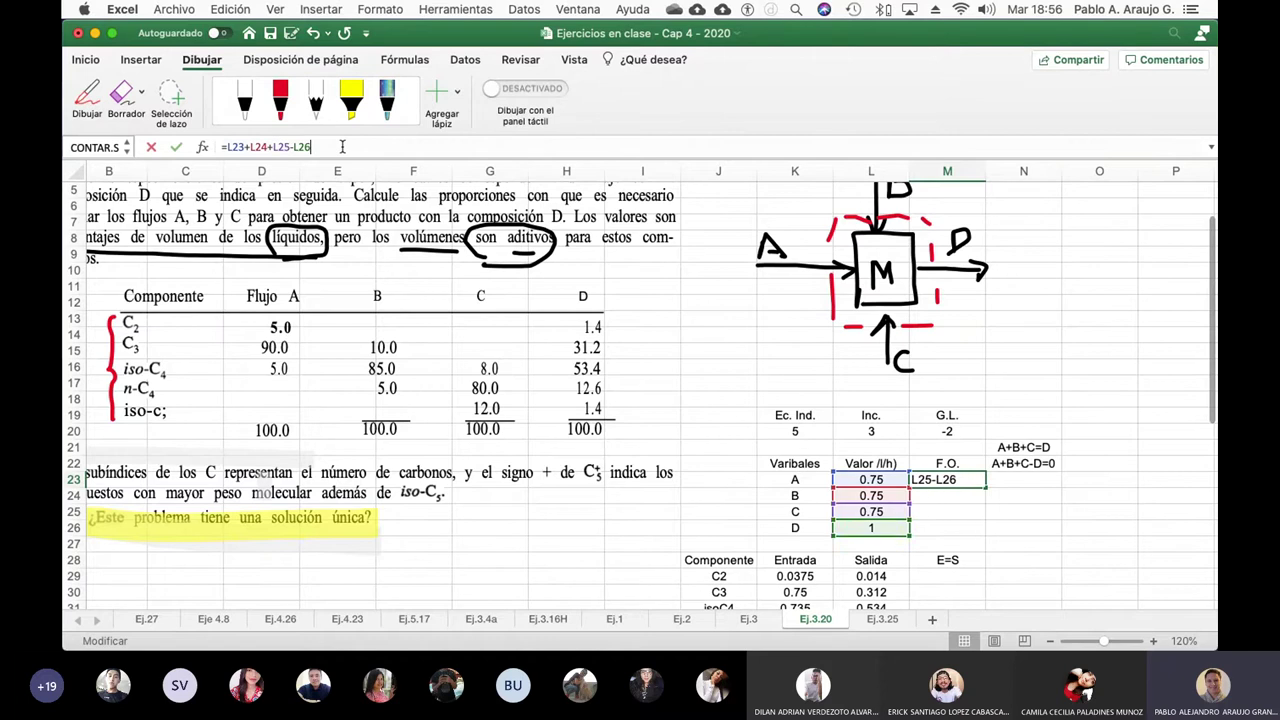
pyautogui.press('BackSpace')
pyautogui.press('BackSpace')
pyautogui.press('BackSpace')
pyautogui.press('BackSpace')
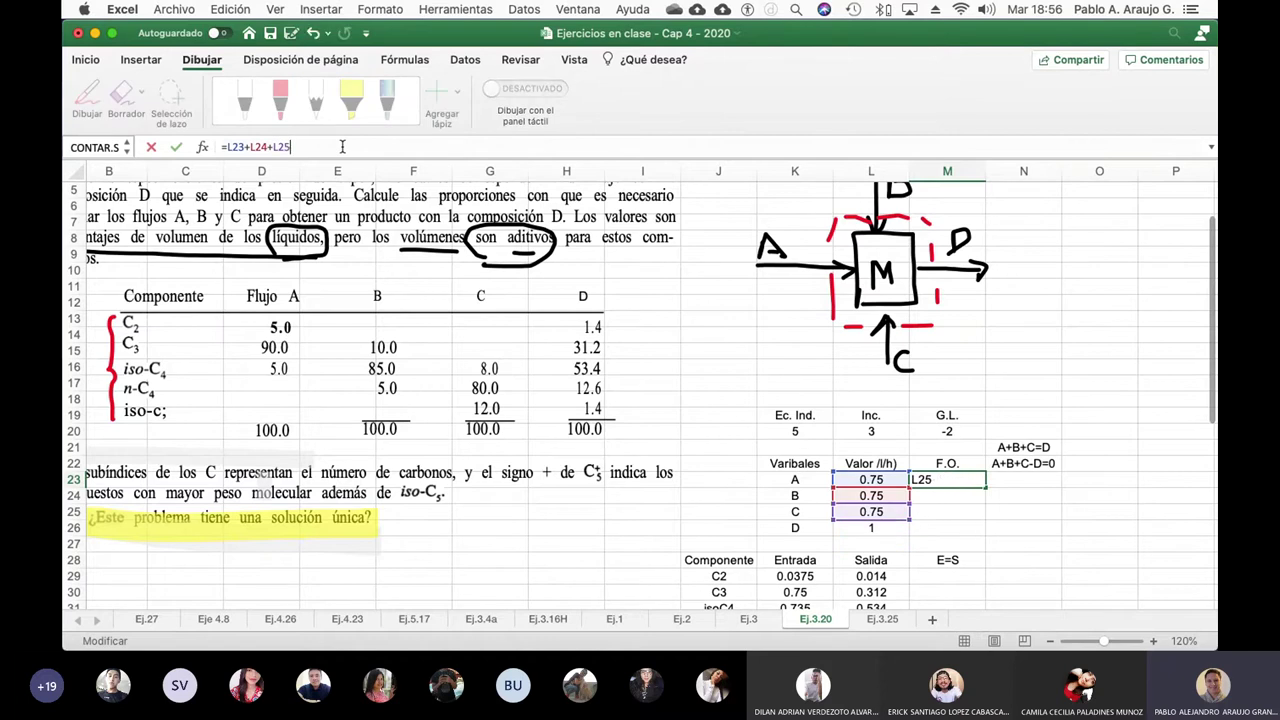
pyautogui.press('Return')
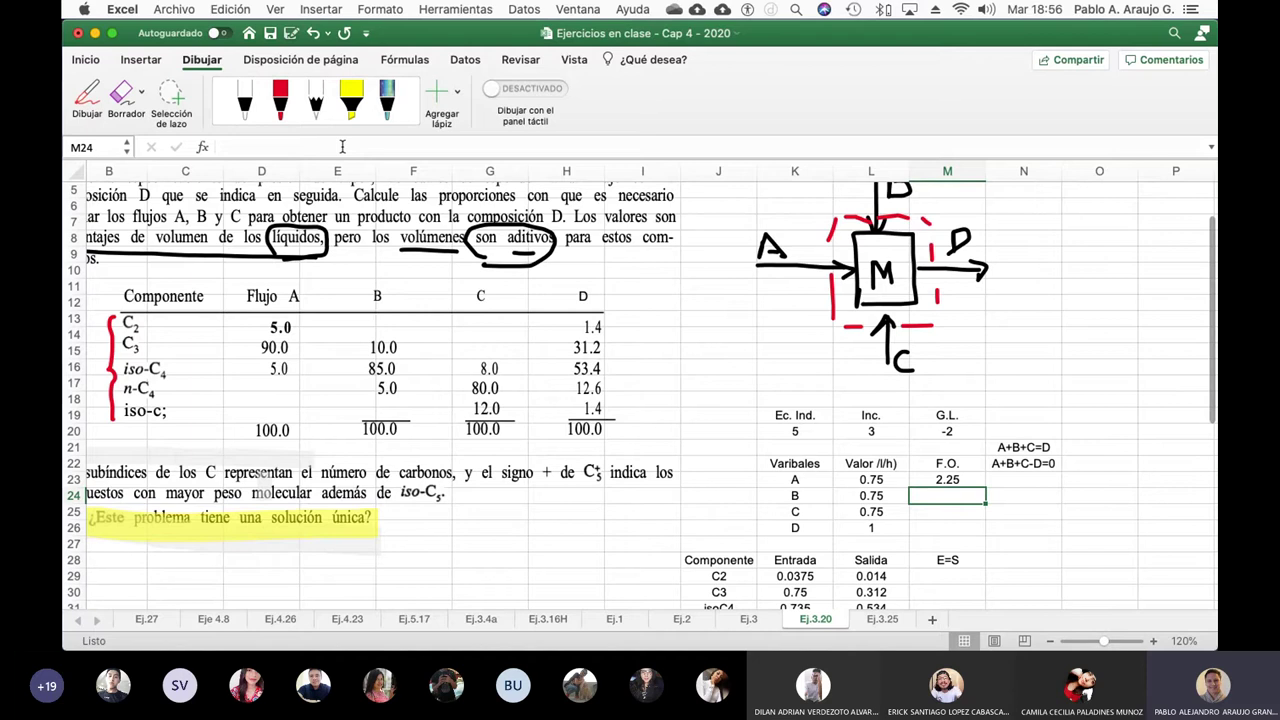
pyautogui.press('Up')
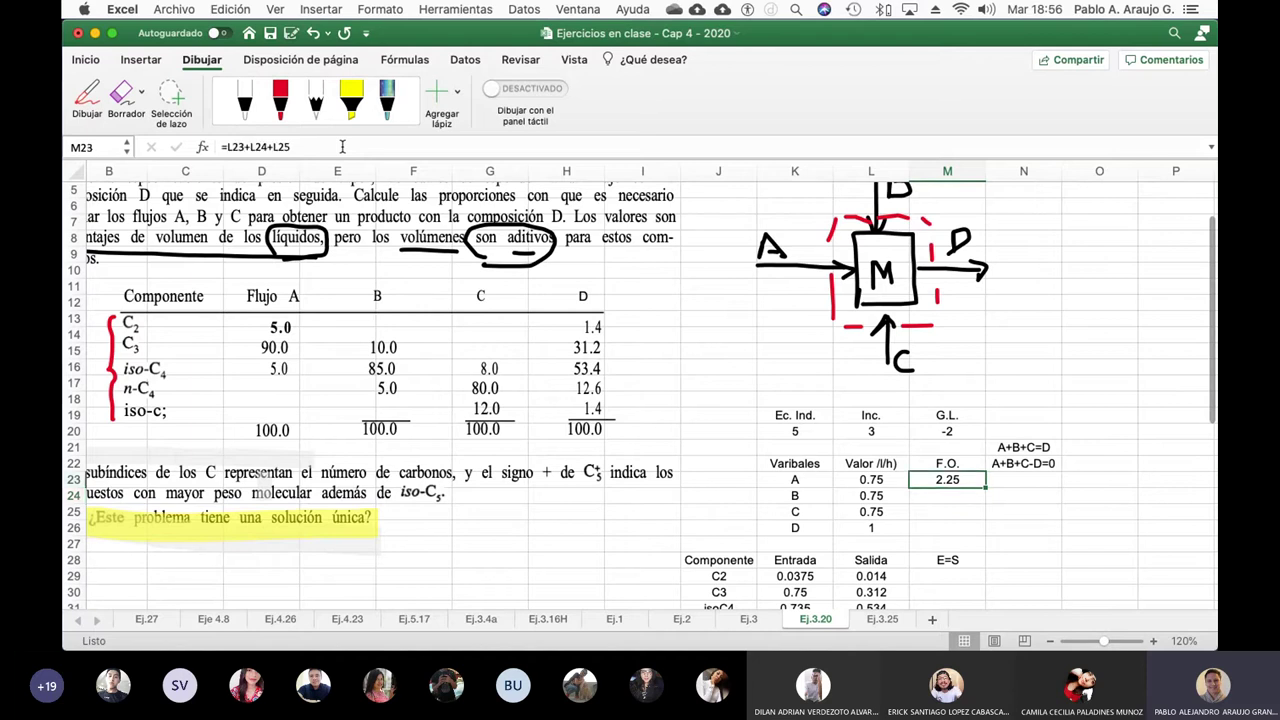
pyautogui.click(342, 147)
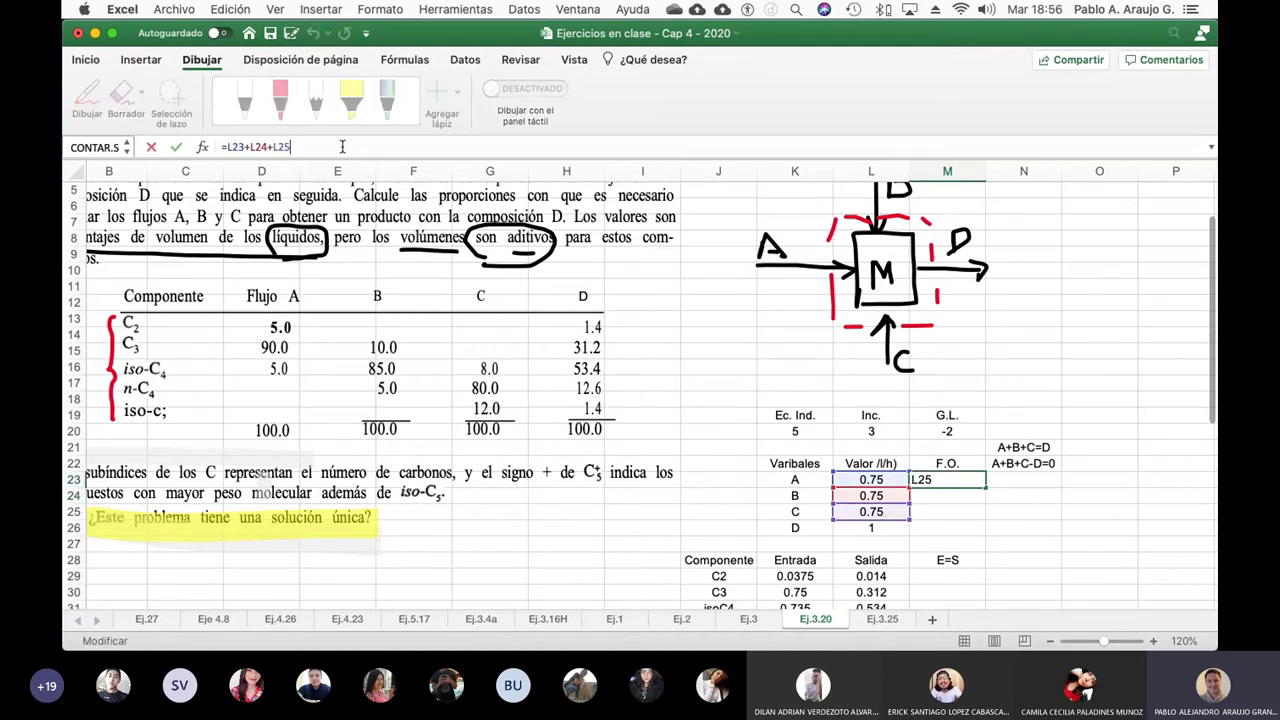
pyautogui.press('Return')
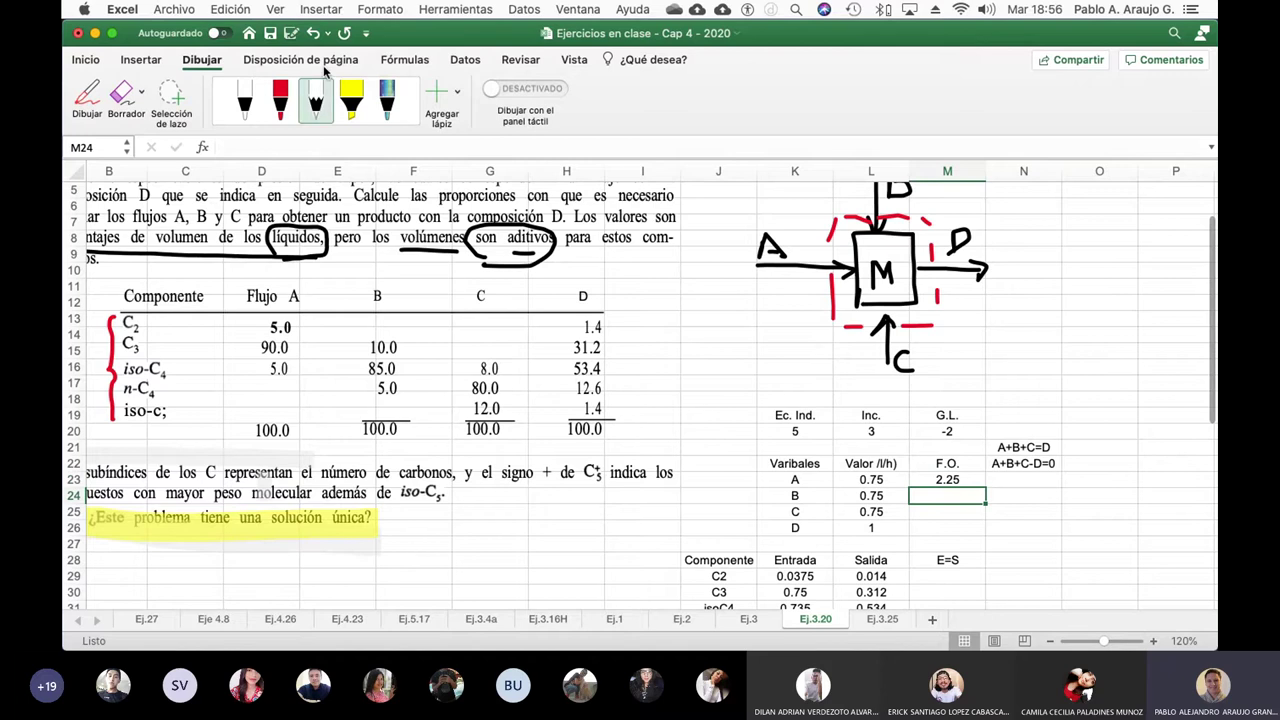
# - Open Solver and set M23 on sheet Ej.3.20 as the objective cell
pyautogui.click(478, 10)
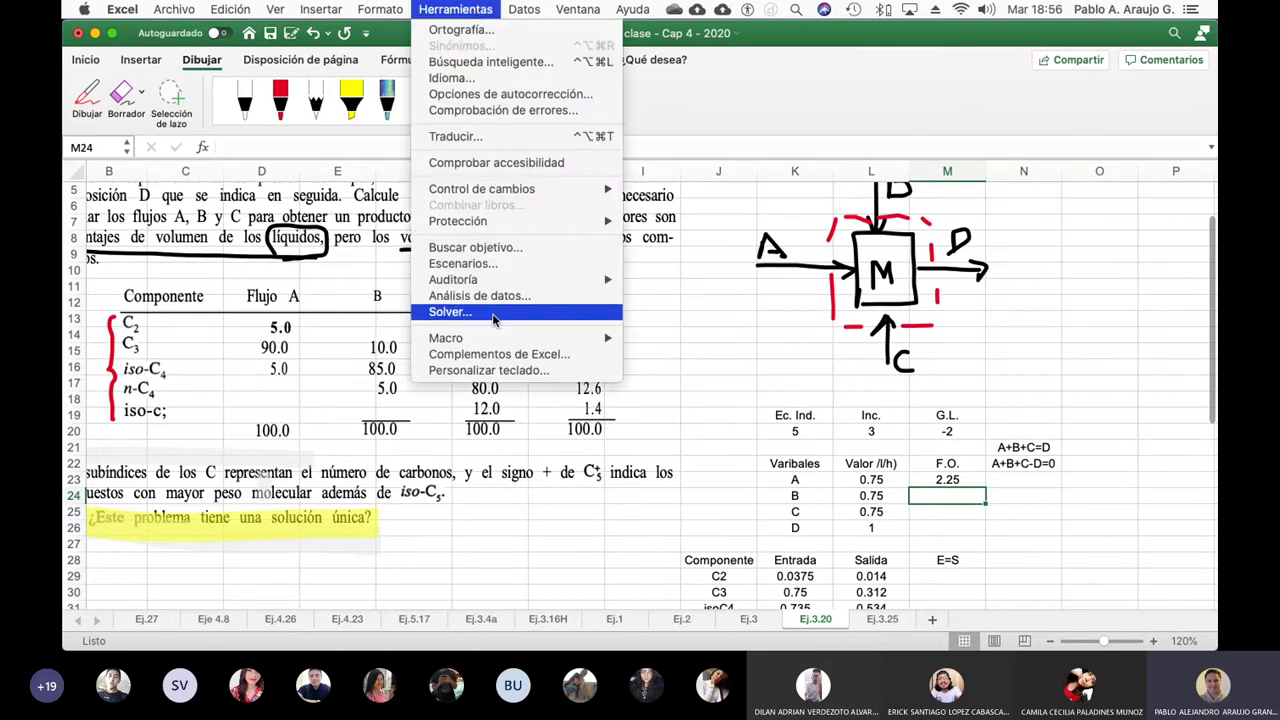
pyautogui.click(470, 312)
pyautogui.click(390, 163)
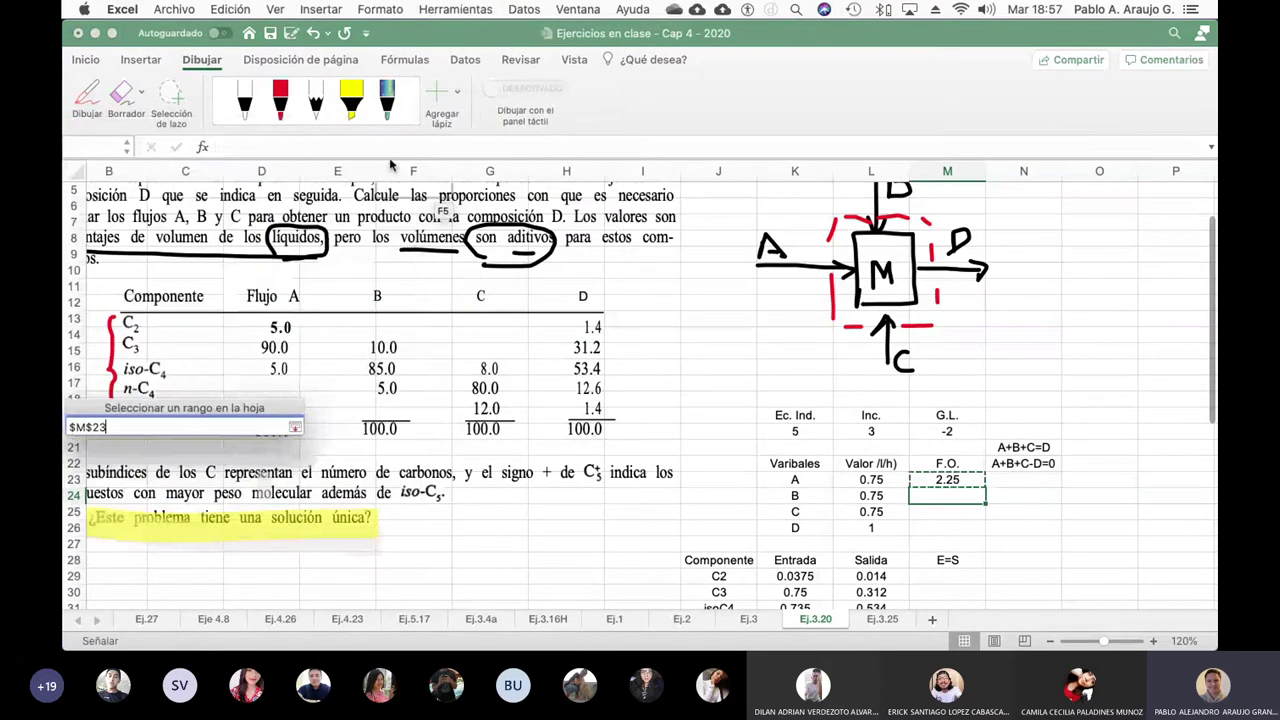
pyautogui.click(921, 479)
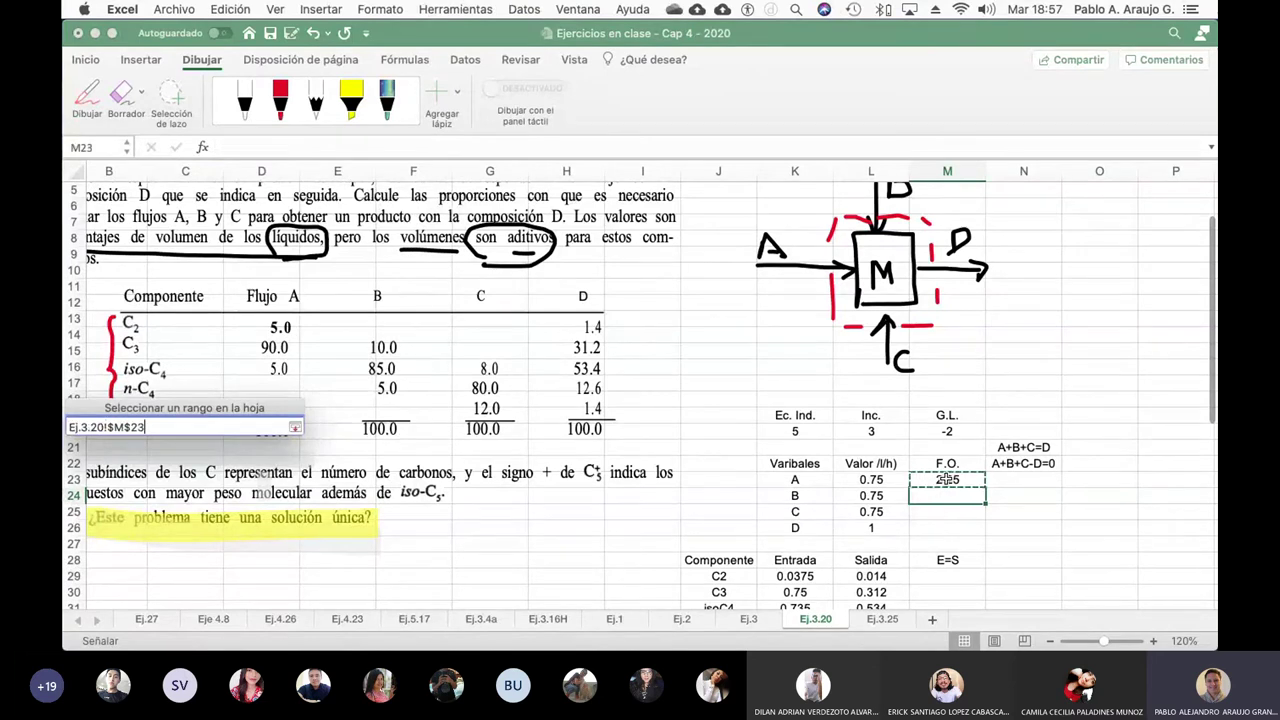
pyautogui.click(295, 427)
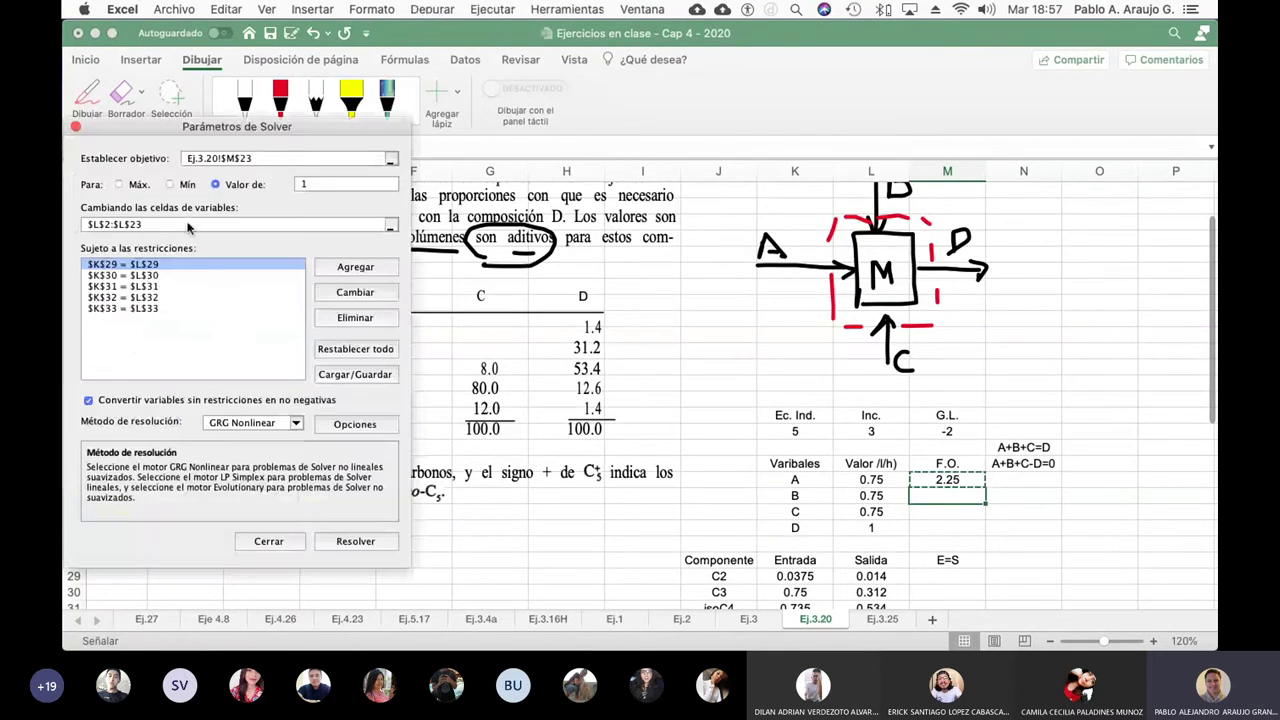
# - Set the Solver variable cells to L23:L25, solve the balance and keep the Solver solution
pyautogui.click(385, 226)
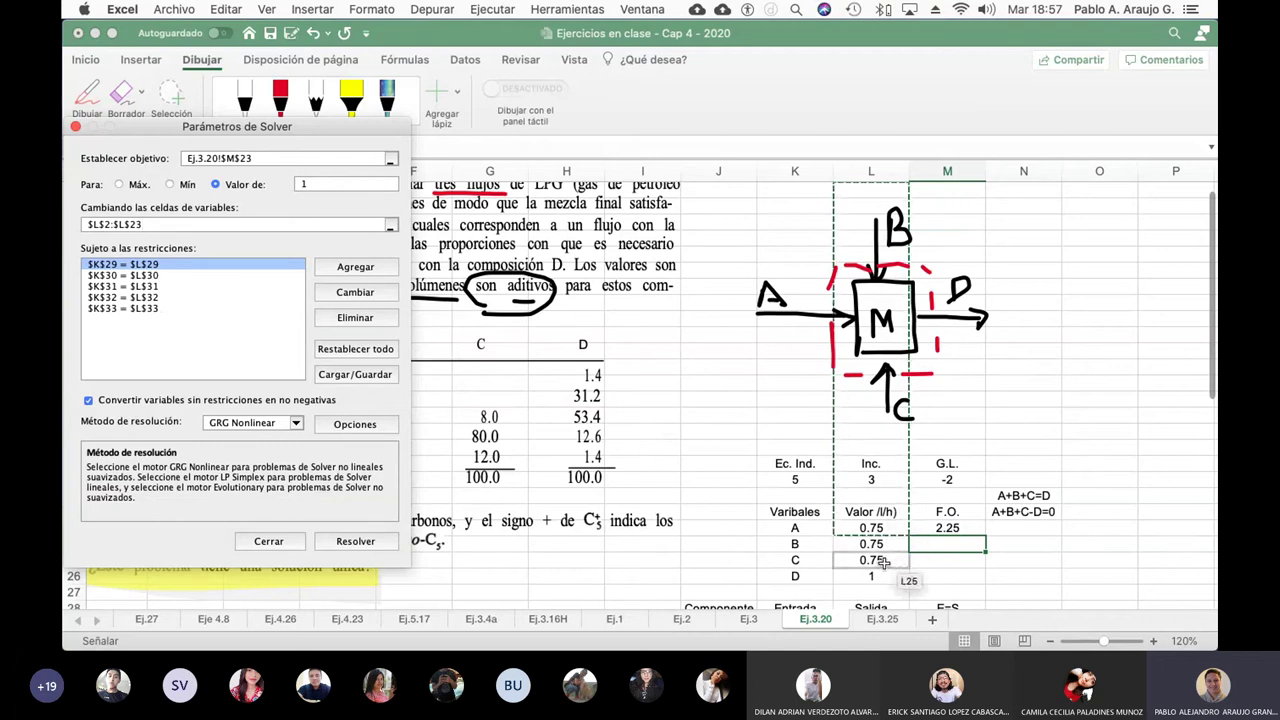
pyautogui.moveTo(870, 528); pyautogui.dragTo(870, 563)
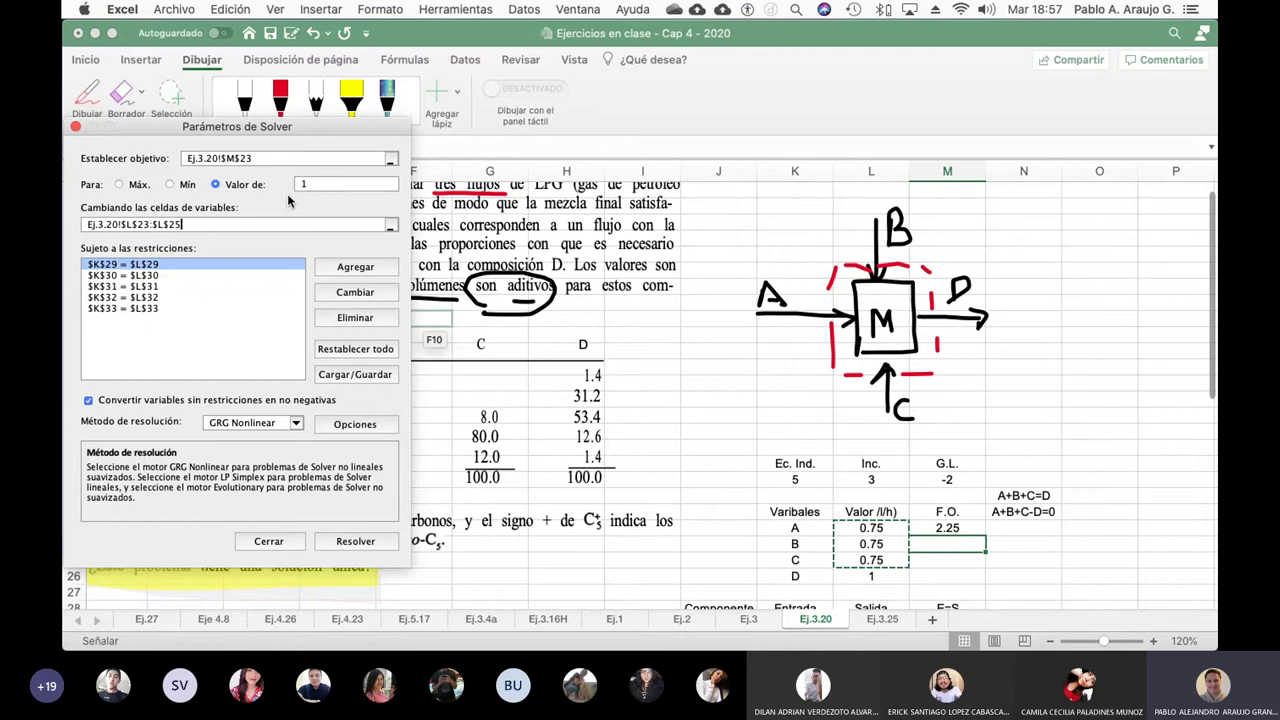
pyautogui.click(355, 541)
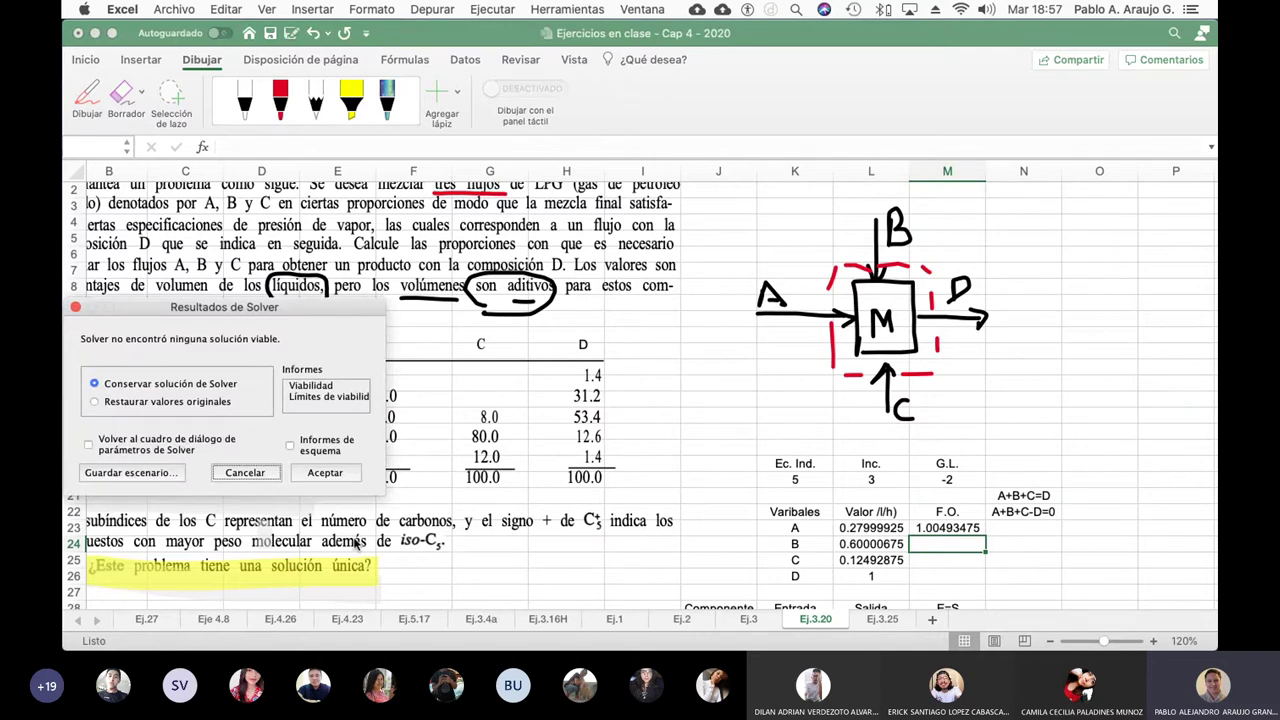
pyautogui.click(323, 472)
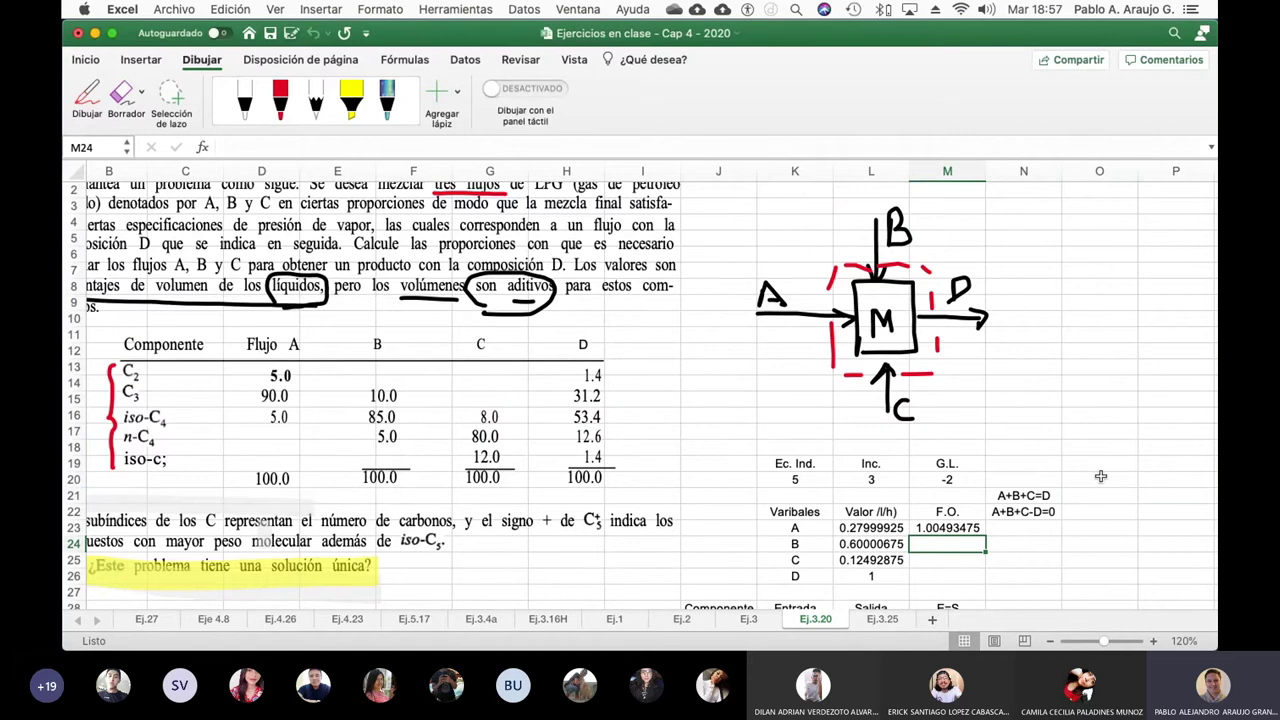
# - Review the component balance table below the flow values and save the workbook
pyautogui.scroll(-6, 1100, 476)
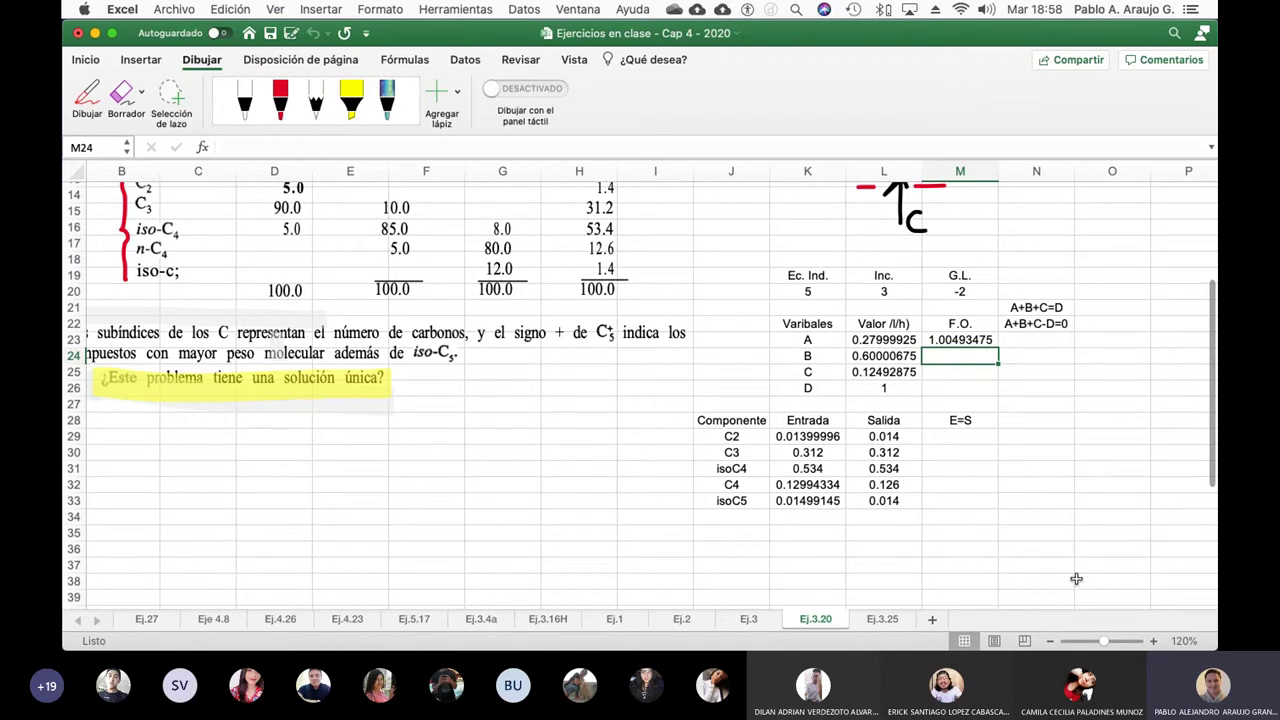
pyautogui.click(283, 95)
pyautogui.click(289, 88)
pyautogui.click(270, 33)
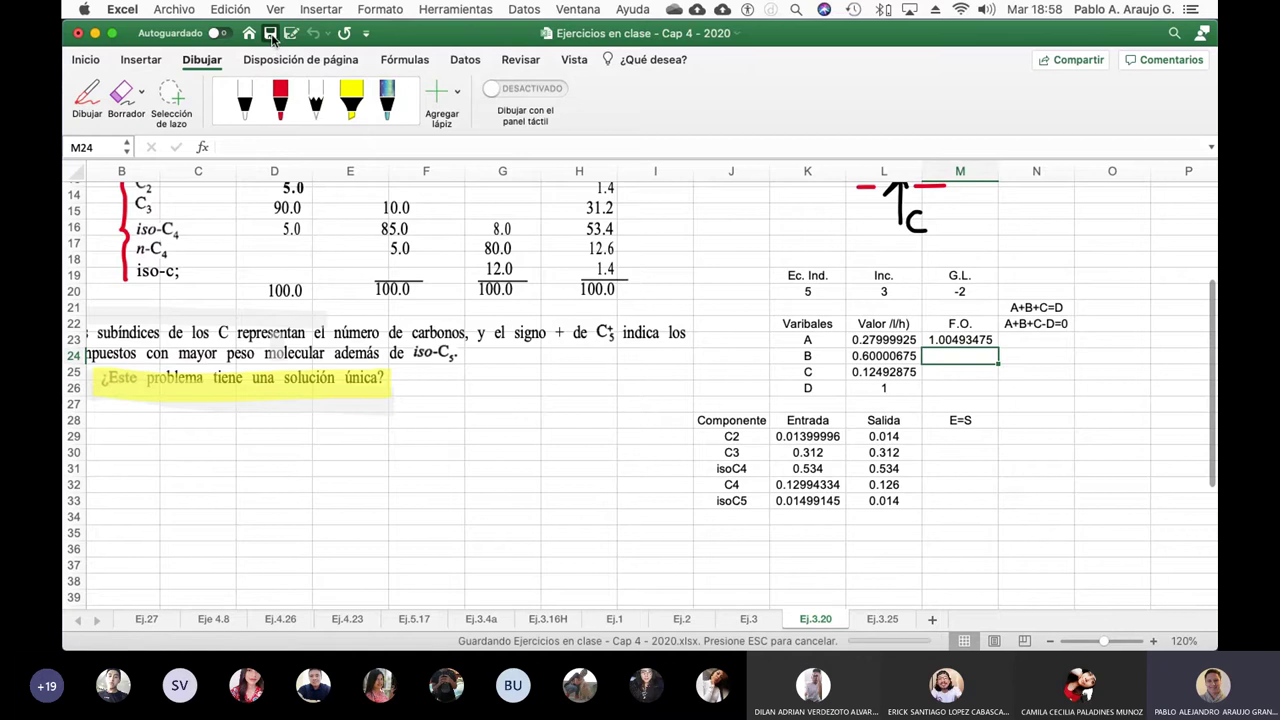
# - Open sheet Ej.3.25 and change the red drawing pen's colour to black
pyautogui.click(882, 619)
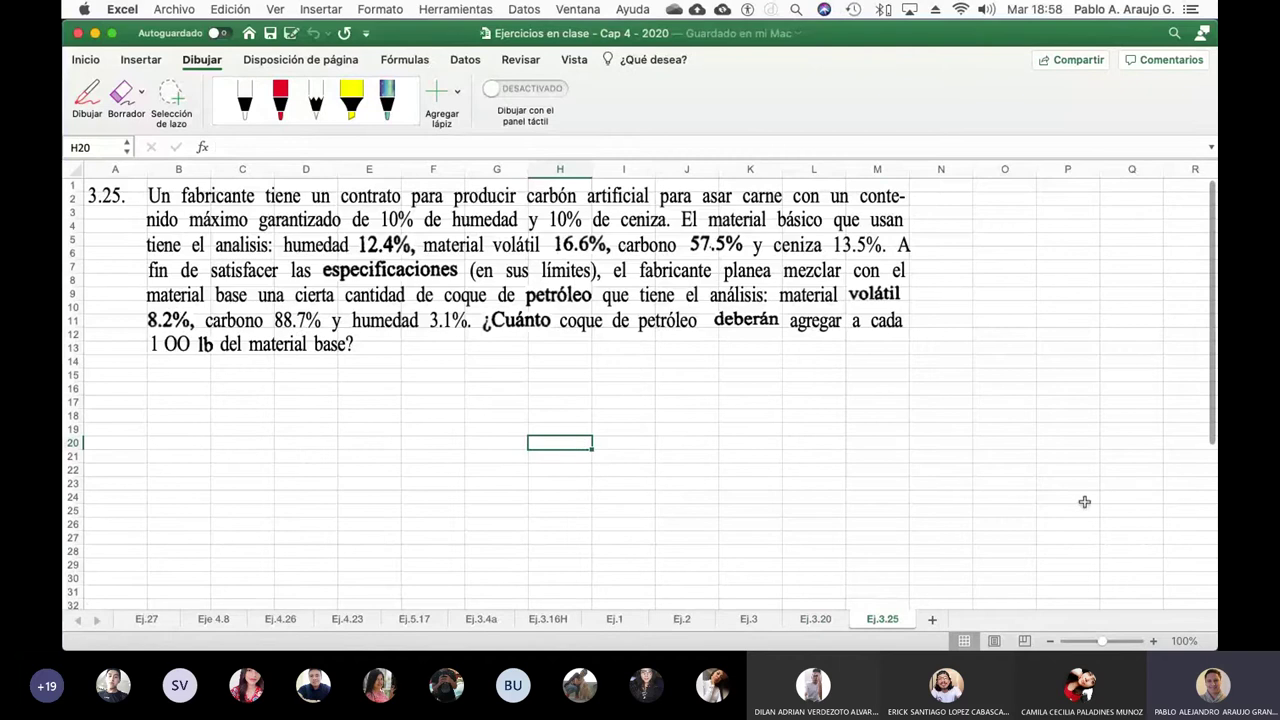
pyautogui.click(319, 417)
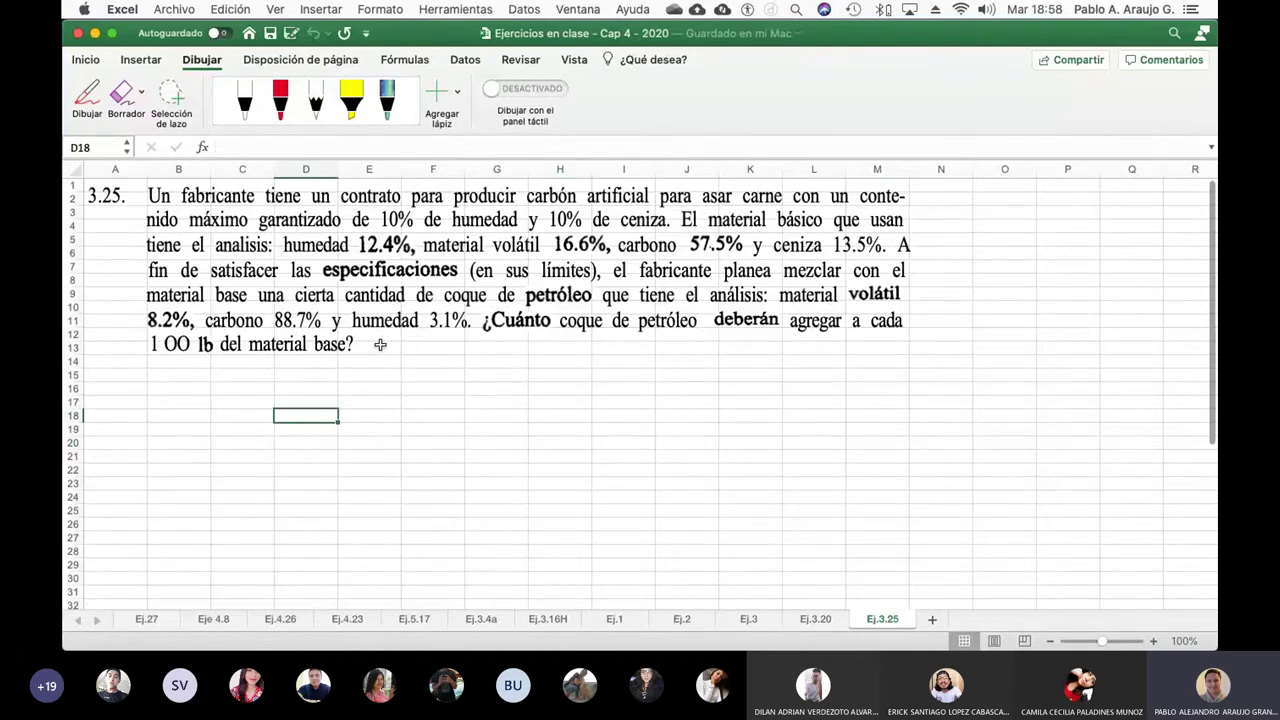
pyautogui.click(282, 92)
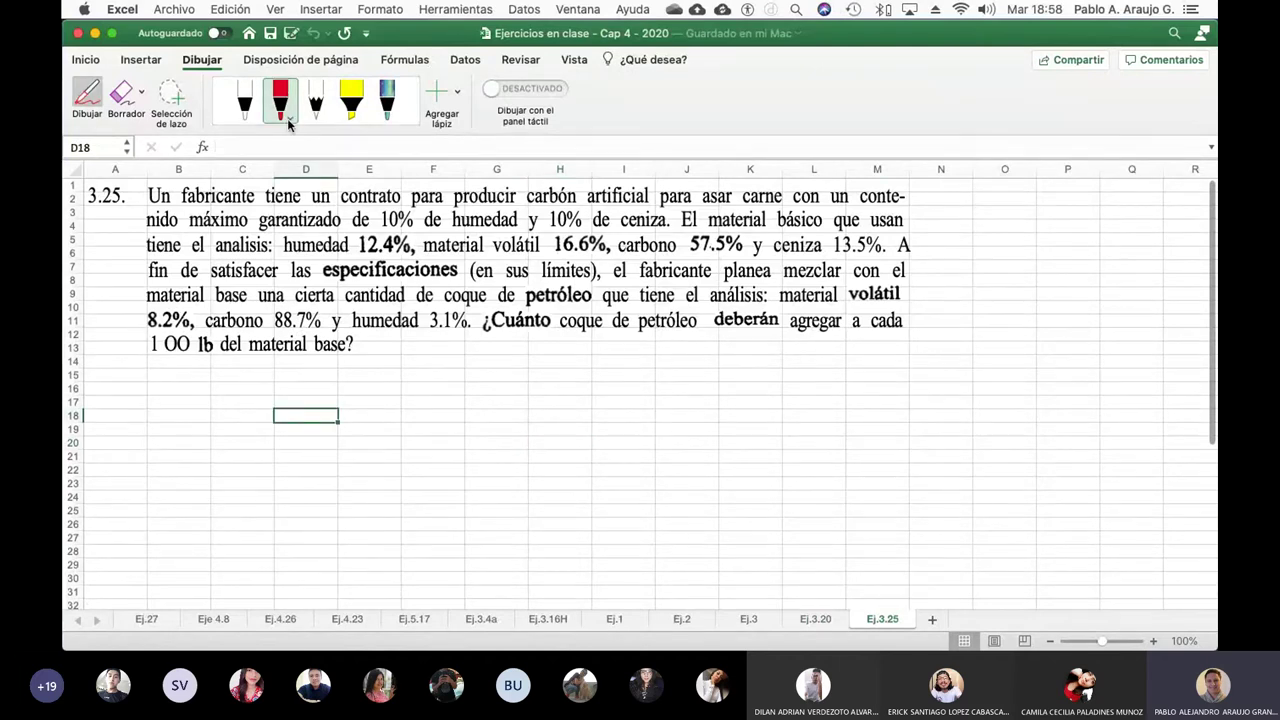
pyautogui.click(283, 106)
pyautogui.click(237, 339)
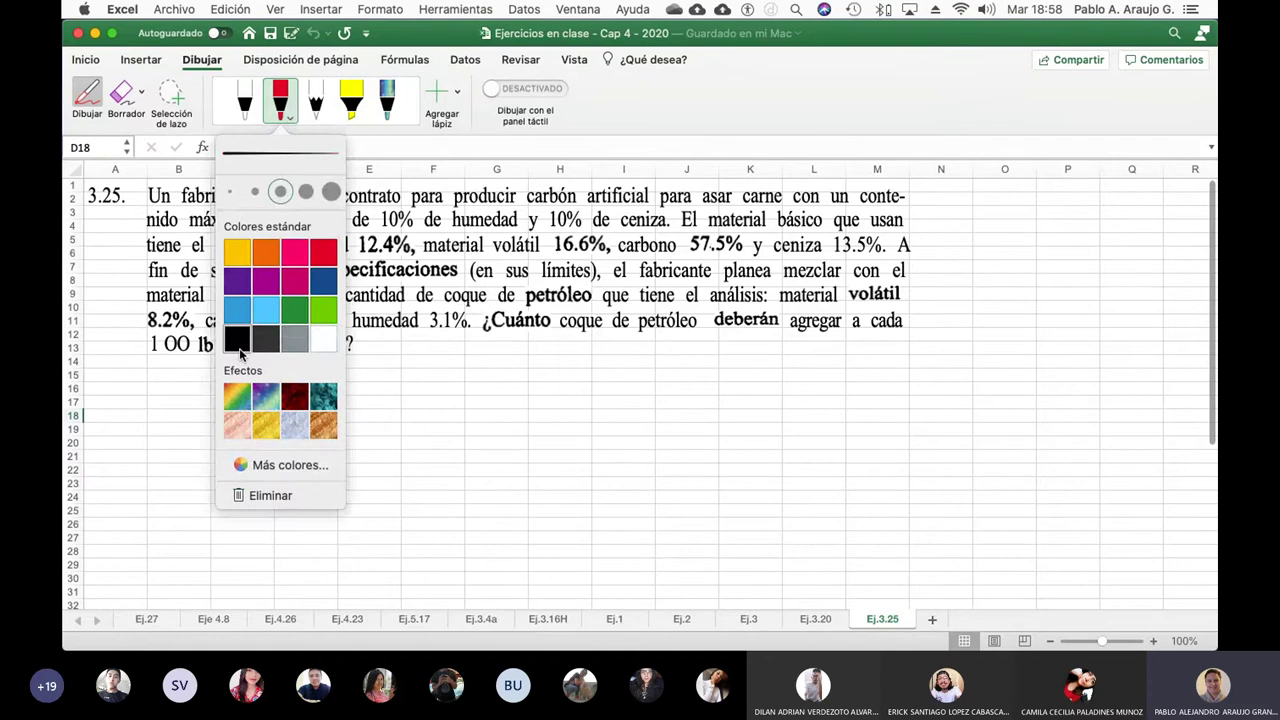
pyautogui.click(282, 118)
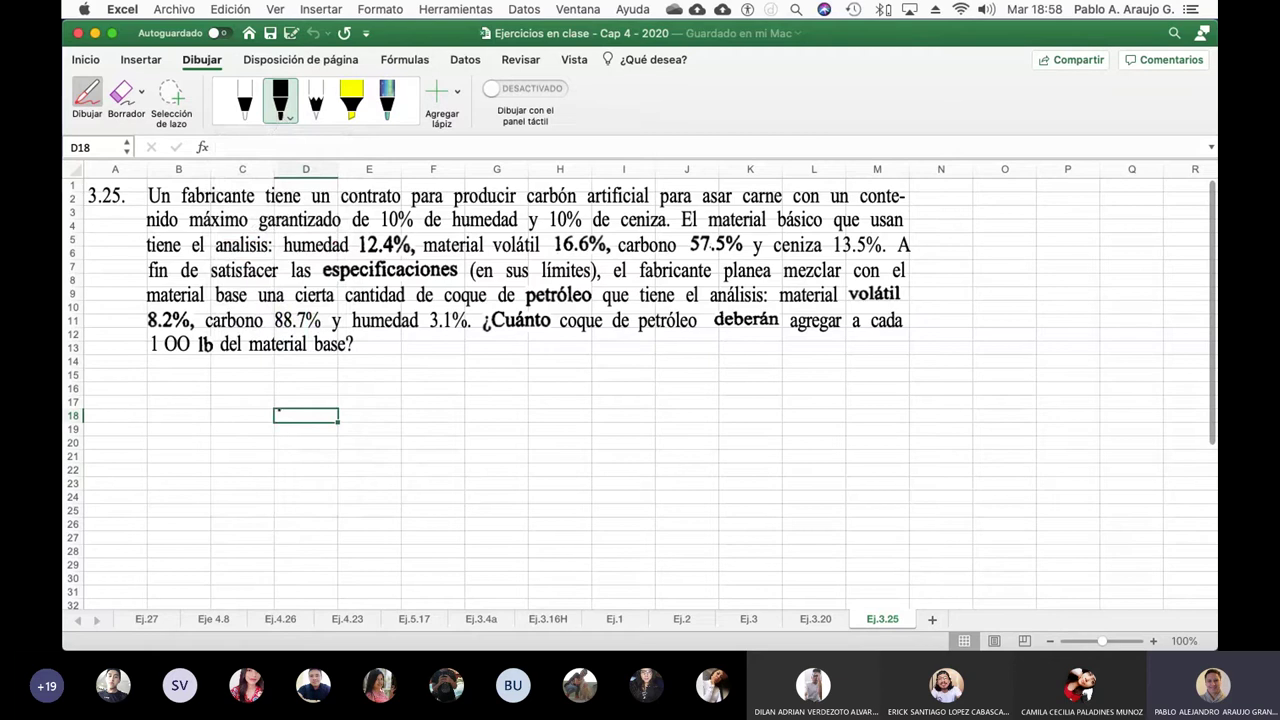
# - Draw a black box below problem 3.25 around D17:D21 with an arrow leaving it towards column F, and stop drawing
pyautogui.moveTo(273, 396); pyautogui.dragTo(275, 445)
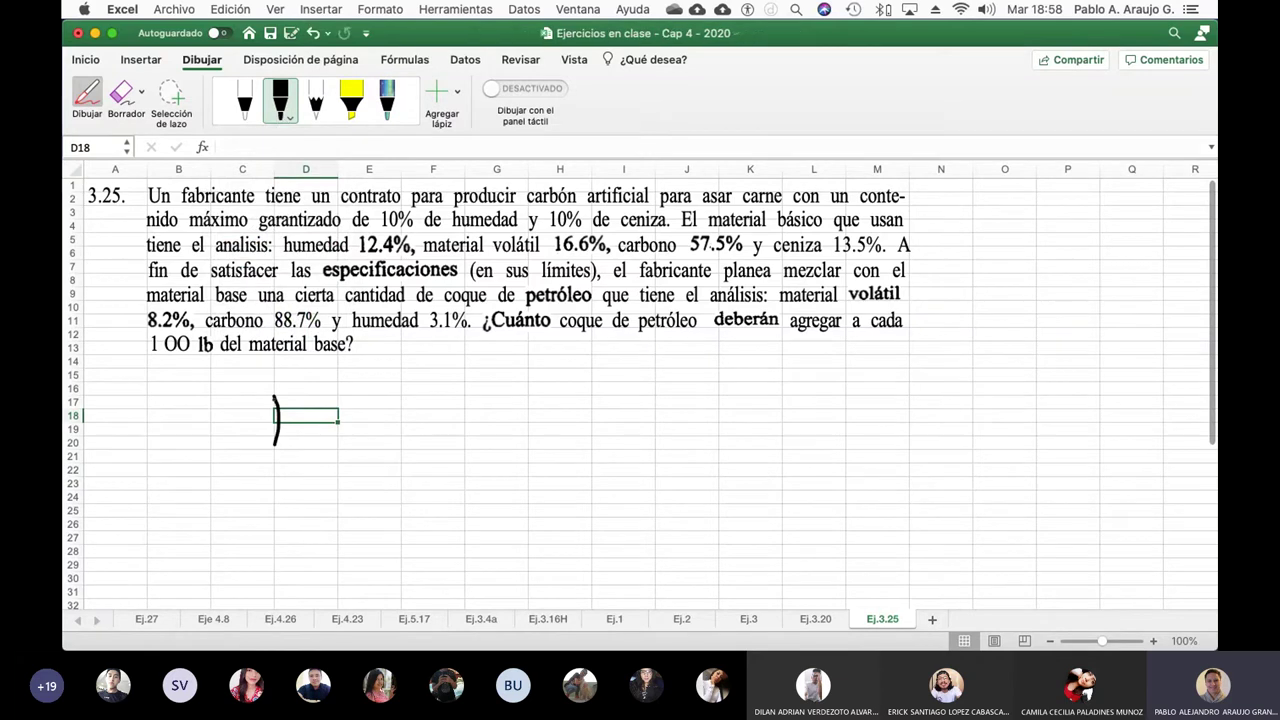
pyautogui.moveTo(274, 398)
pyautogui.mouseDown()
pyautogui.moveTo(336, 398)
pyautogui.moveTo(340, 456)
pyautogui.moveTo(272, 454)
pyautogui.moveTo(274, 397)
pyautogui.mouseUp()
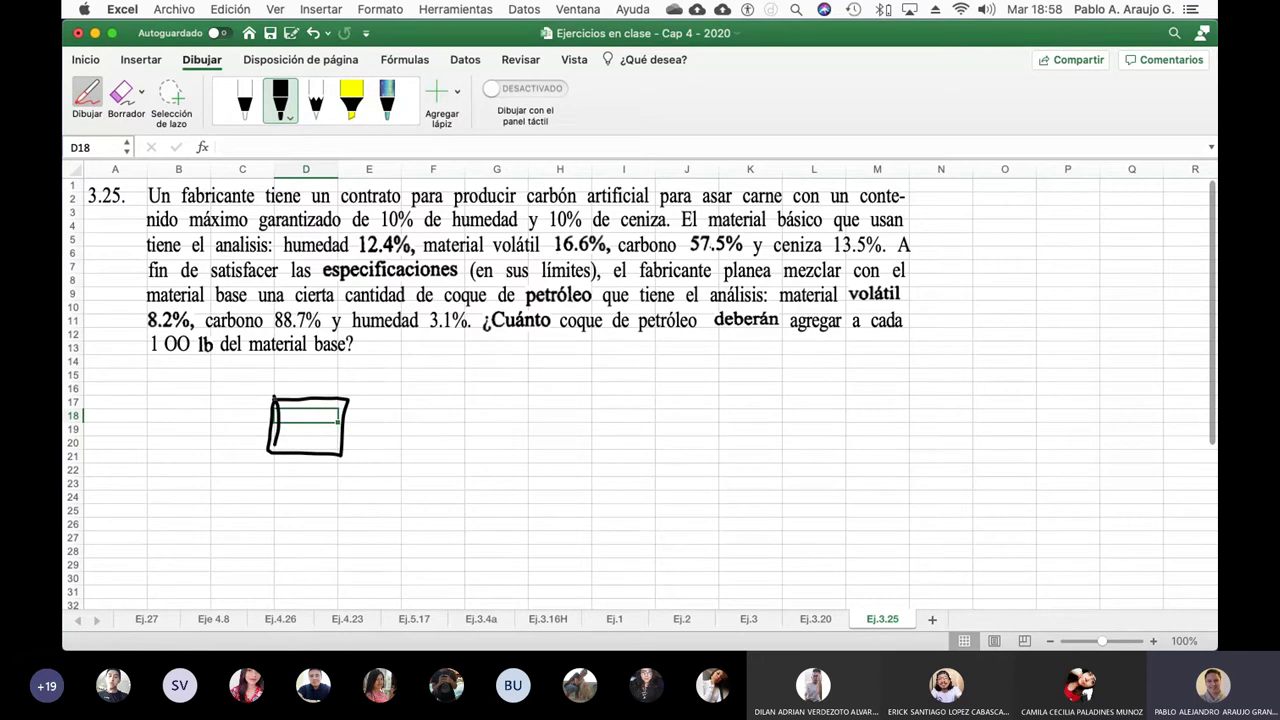
pyautogui.moveTo(347, 426); pyautogui.dragTo(404, 427)
pyautogui.moveTo(386, 419)
pyautogui.mouseDown()
pyautogui.moveTo(404, 431)
pyautogui.moveTo(386, 441)
pyautogui.mouseUp()
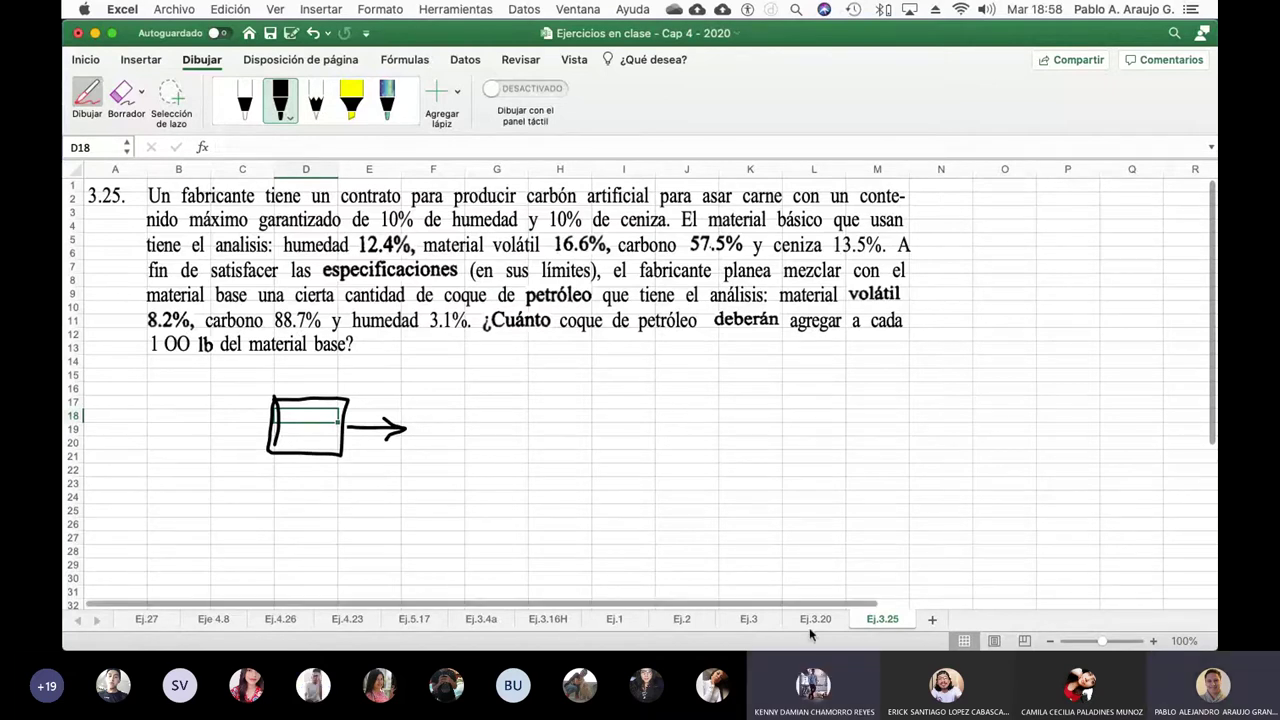
pyautogui.click(289, 114)
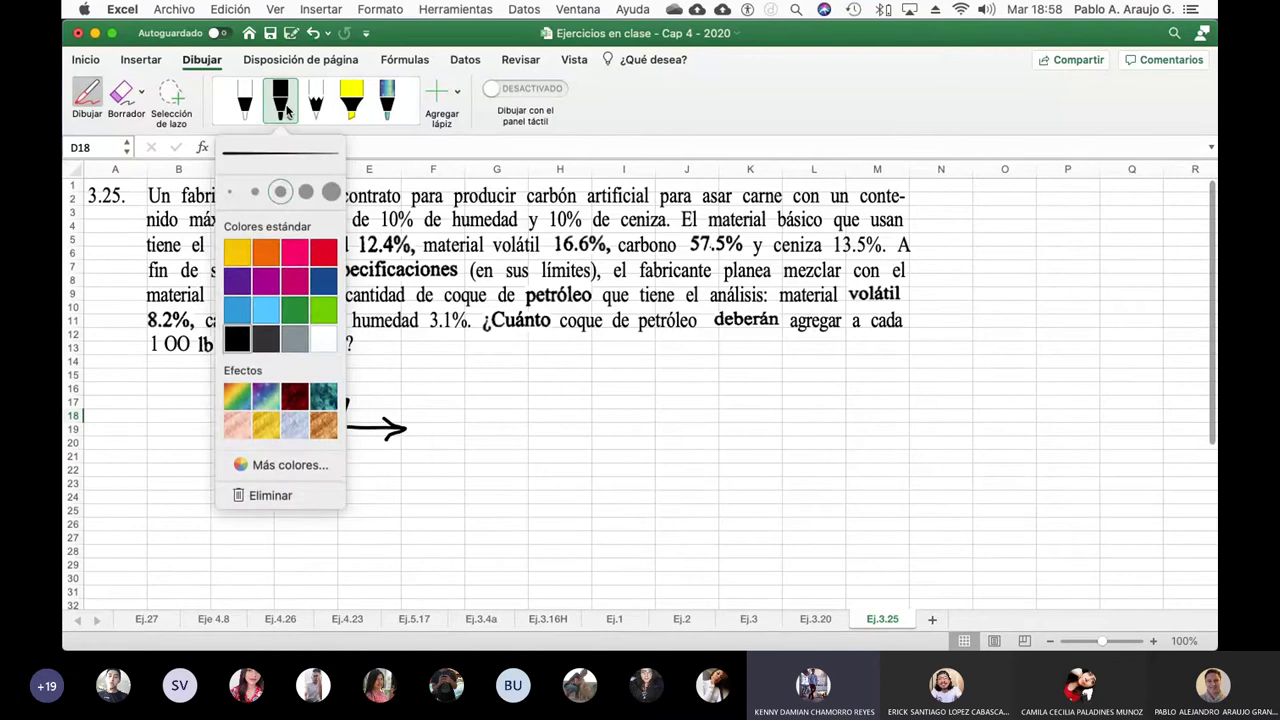
pyautogui.click(289, 114)
pyautogui.click(86, 97)
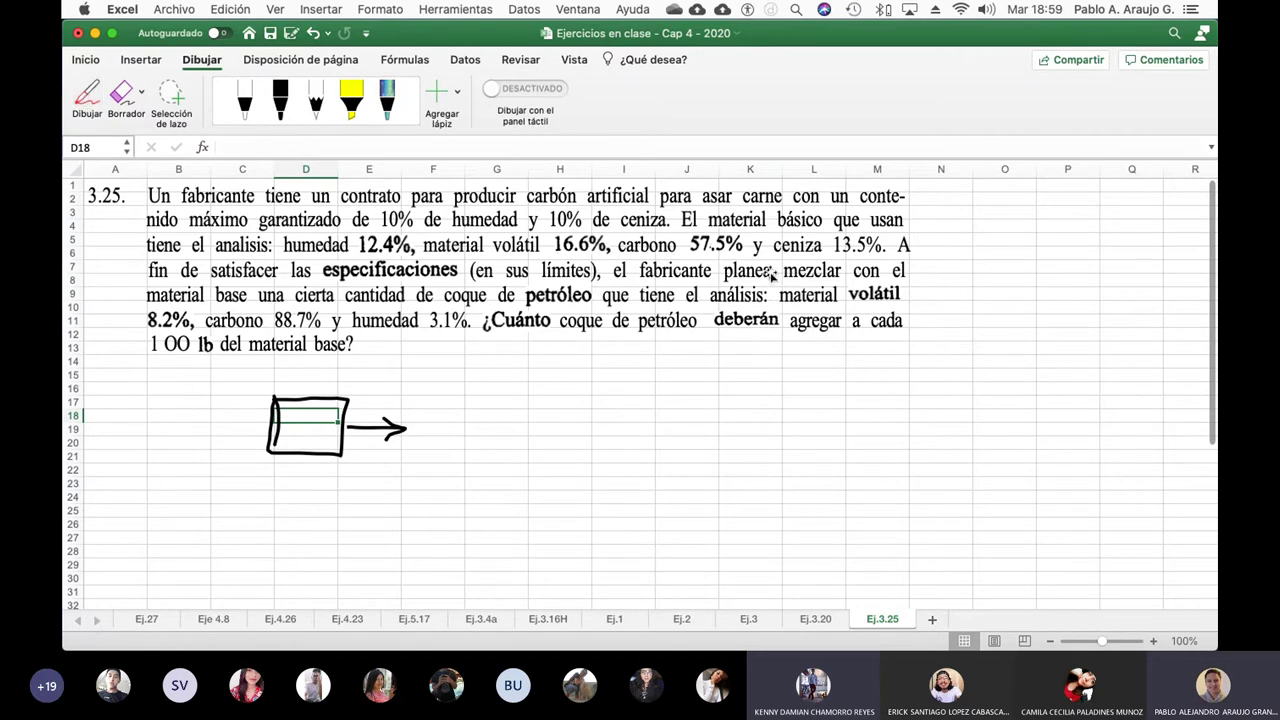
# - Return to sheet Ej.3.20 and compare the number of independent equations in K20 with the unknowns in L20
pyautogui.click(815, 619)
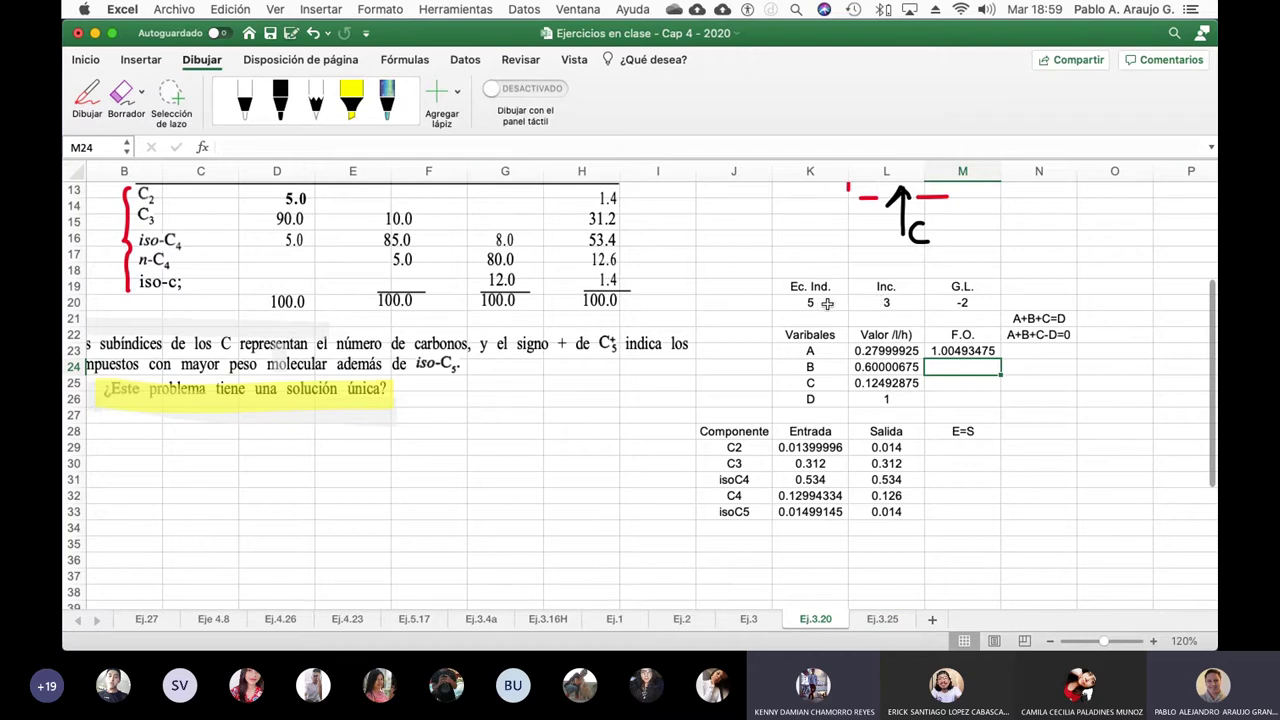
pyautogui.hscroll(-1, 860, 303)
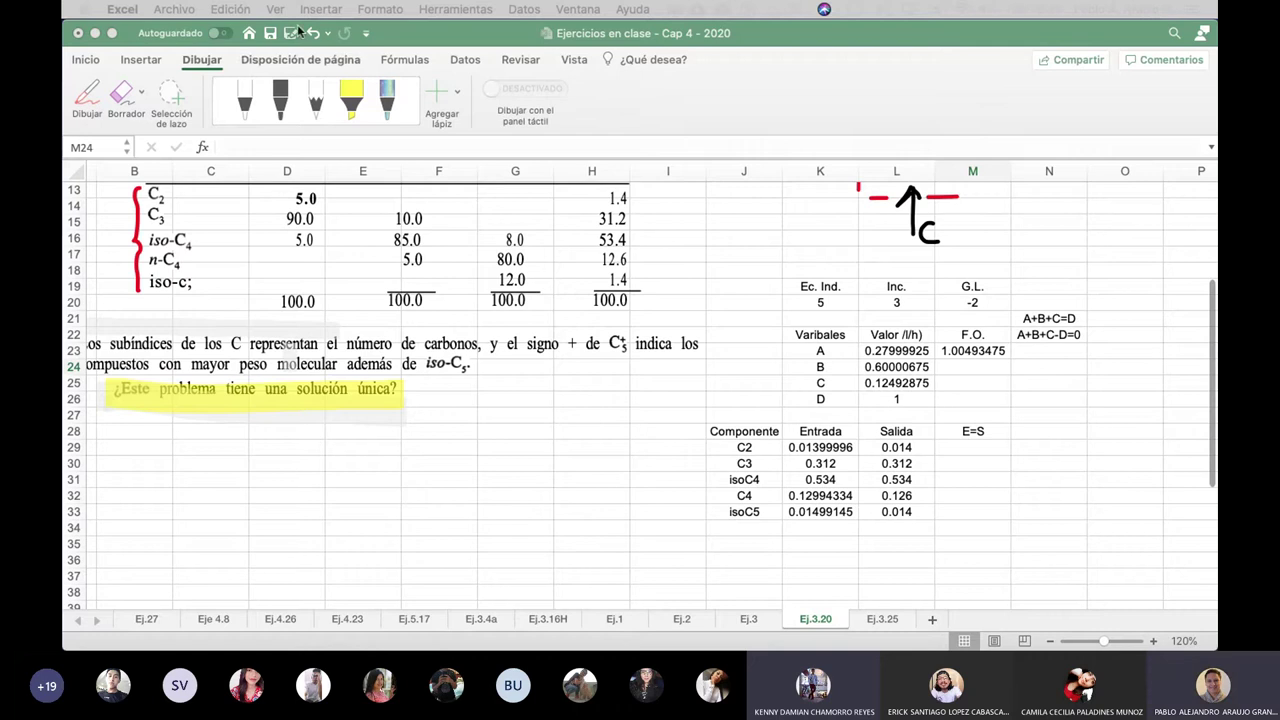
pyautogui.click(901, 303)
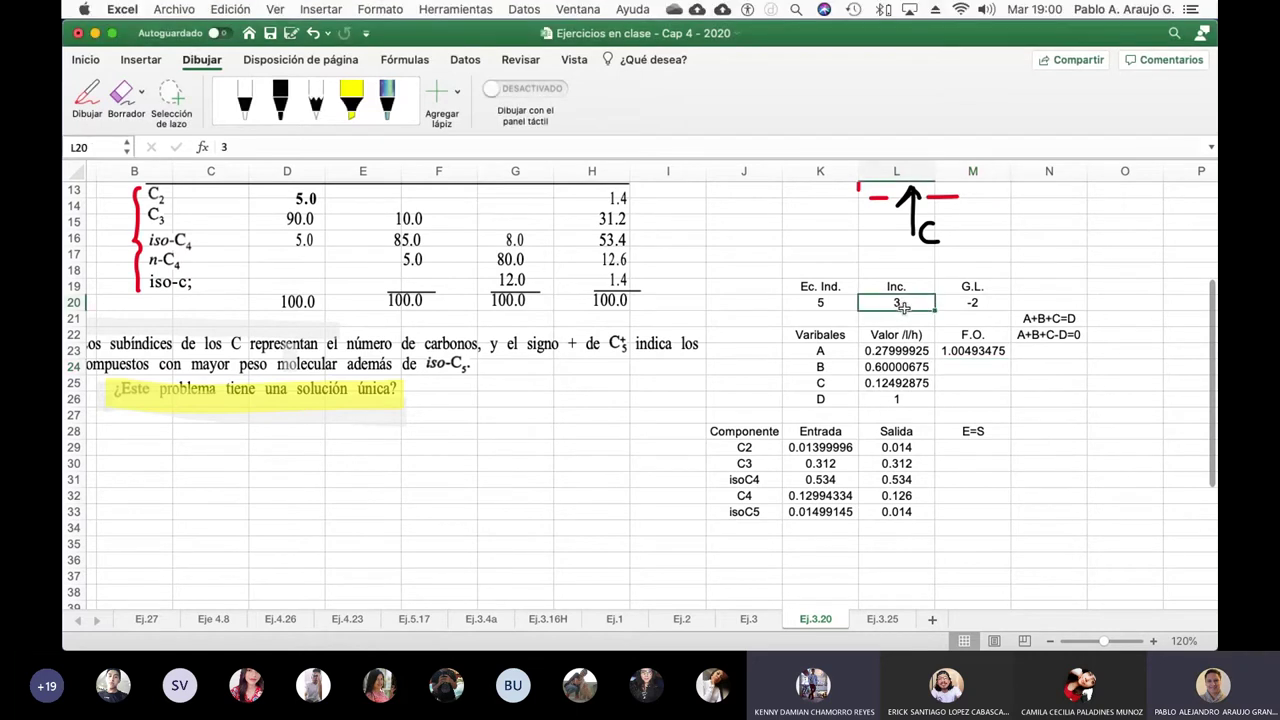
pyautogui.click(833, 303)
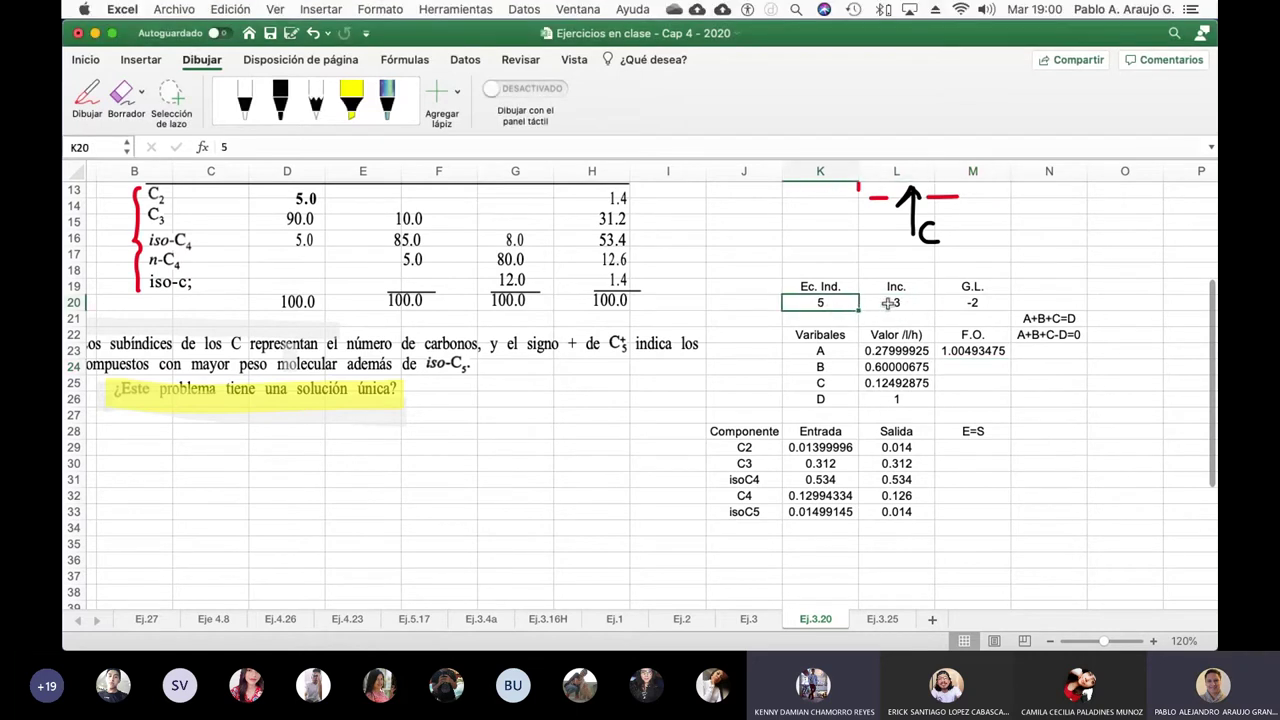
pyautogui.click(888, 304)
pyautogui.click(843, 305)
pyautogui.click(875, 304)
pyautogui.click(845, 305)
pyautogui.click(886, 304)
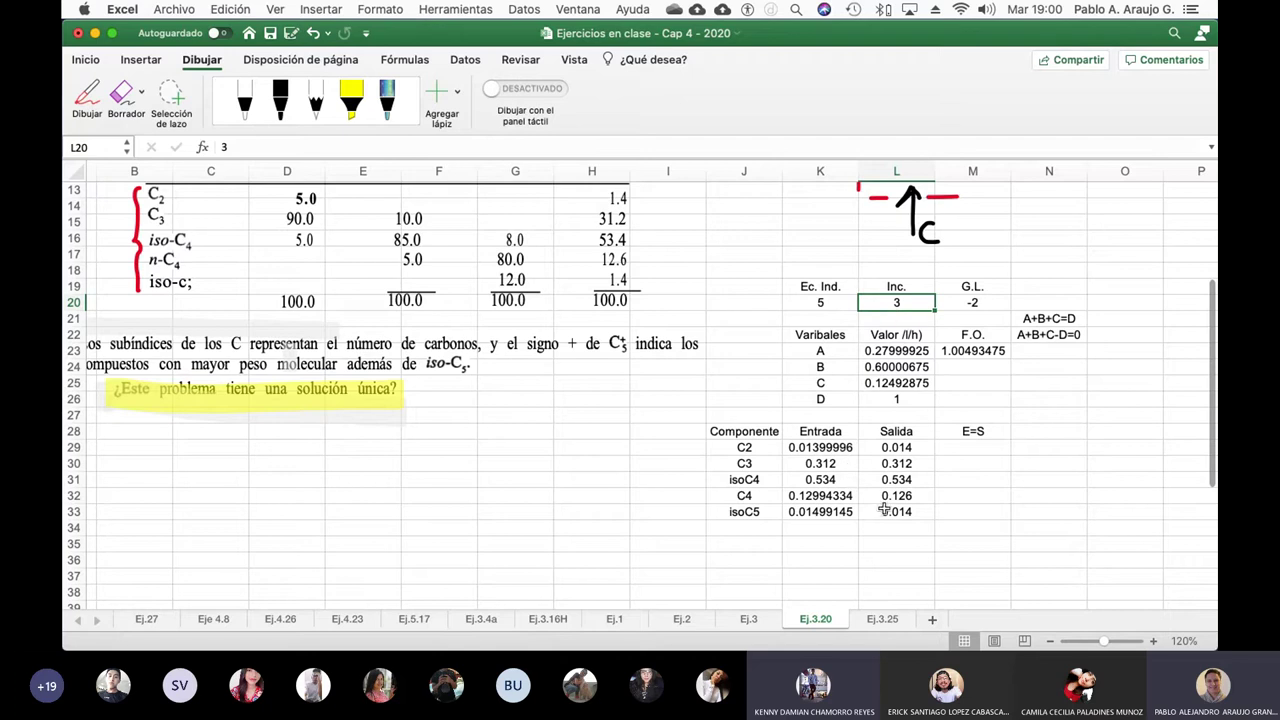
# - Format the component Entrada values in K29:K33 to show three decimal places
pyautogui.moveTo(812, 450); pyautogui.dragTo(846, 512)
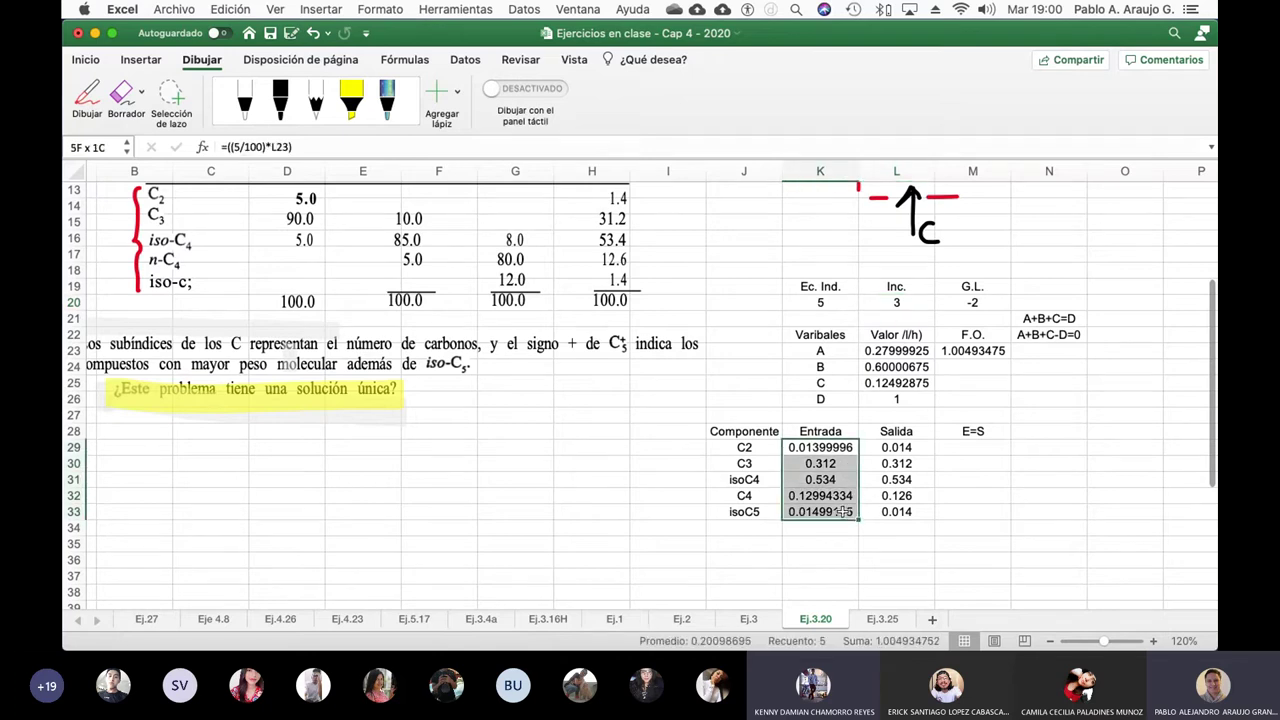
pyautogui.click(86, 60)
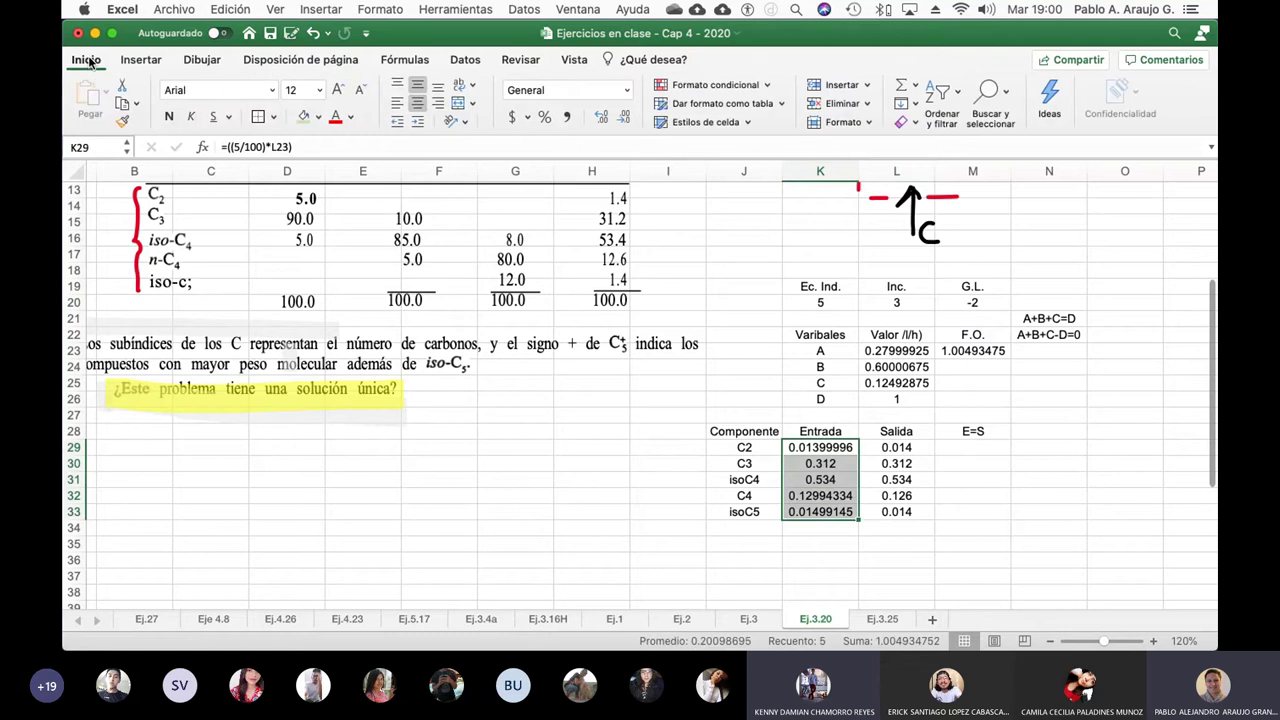
pyautogui.click(624, 118)
pyautogui.click(624, 118)
pyautogui.click(624, 118)
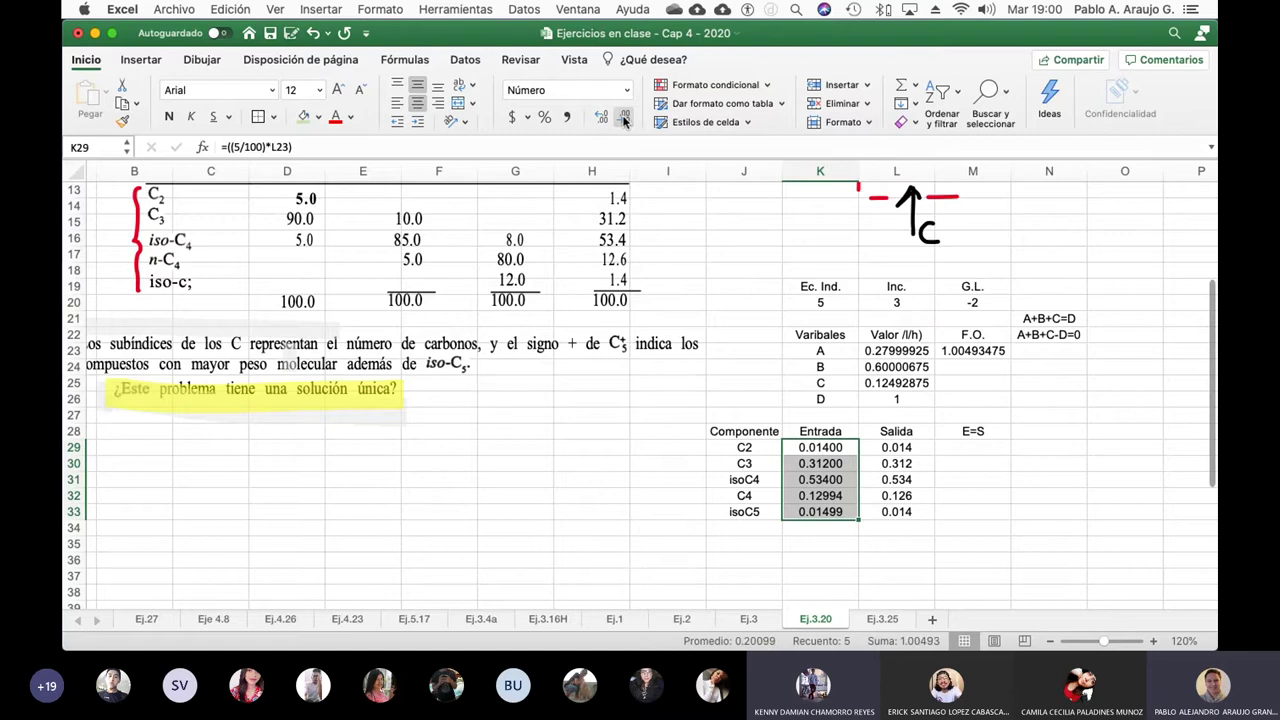
pyautogui.click(624, 118)
pyautogui.click(624, 118)
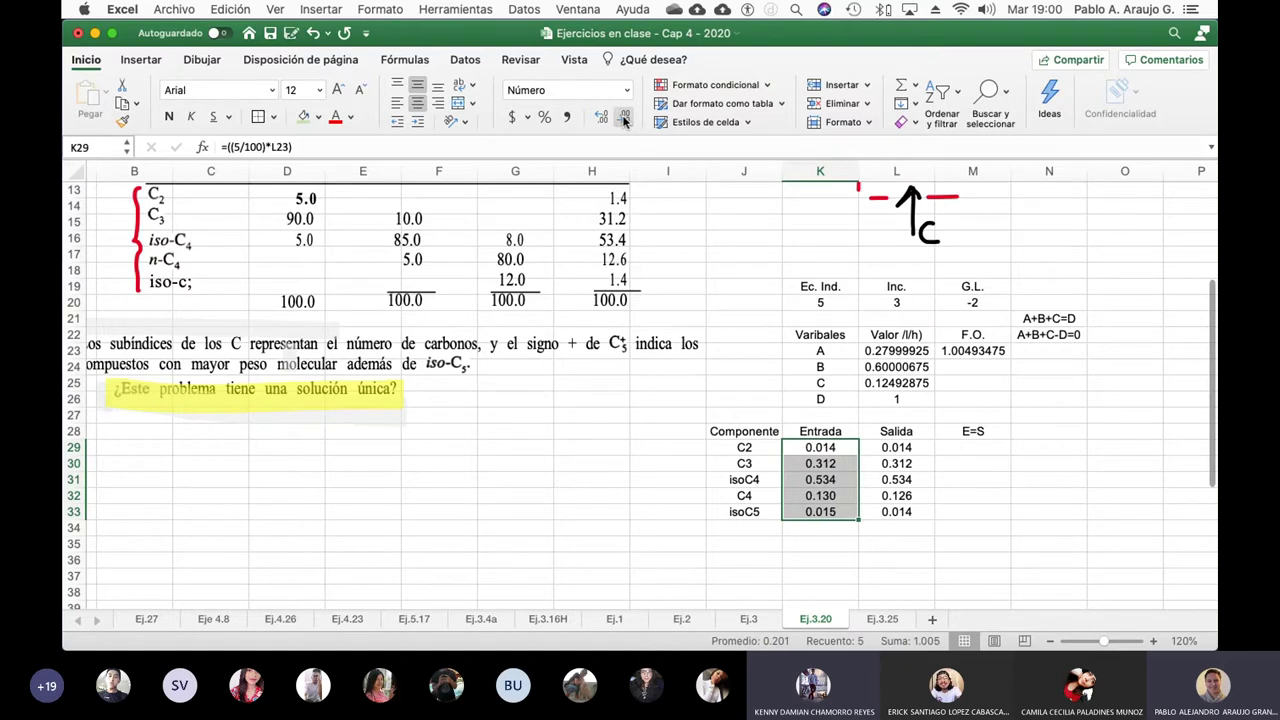
# - Open Solver to review its objective, variable cells and constraints, and close it without solving
pyautogui.click(474, 12)
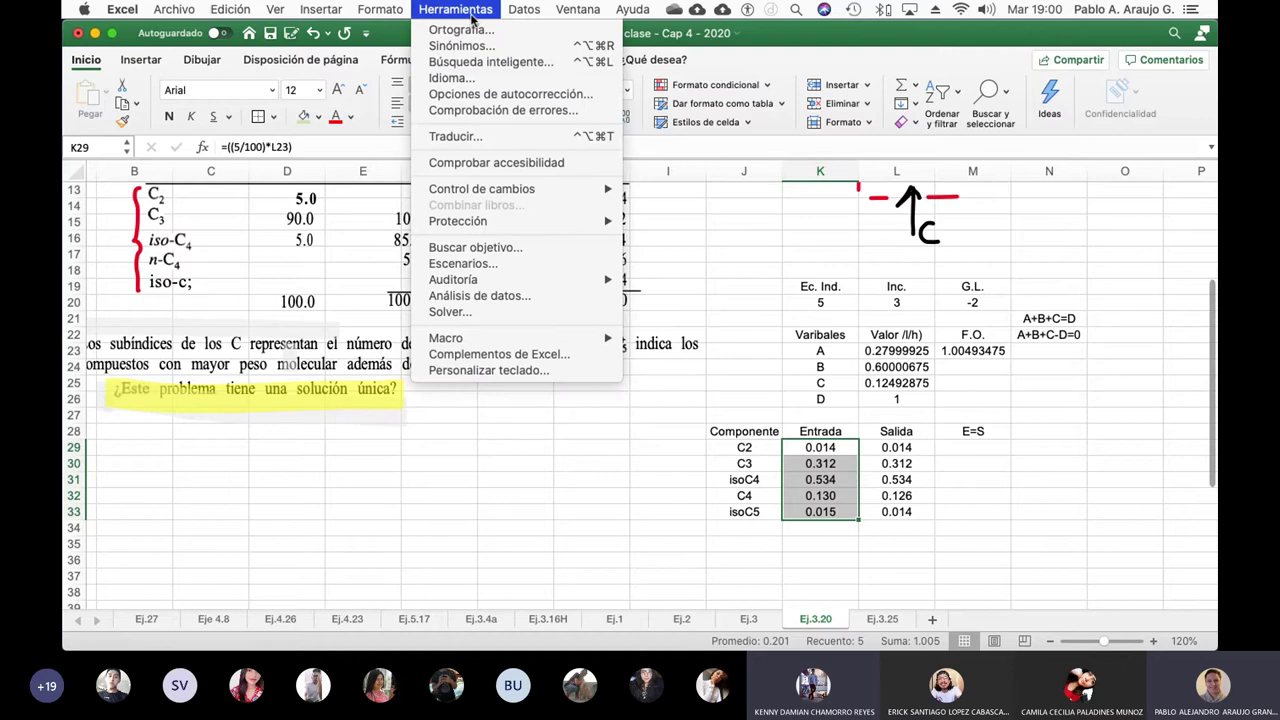
pyautogui.click(509, 312)
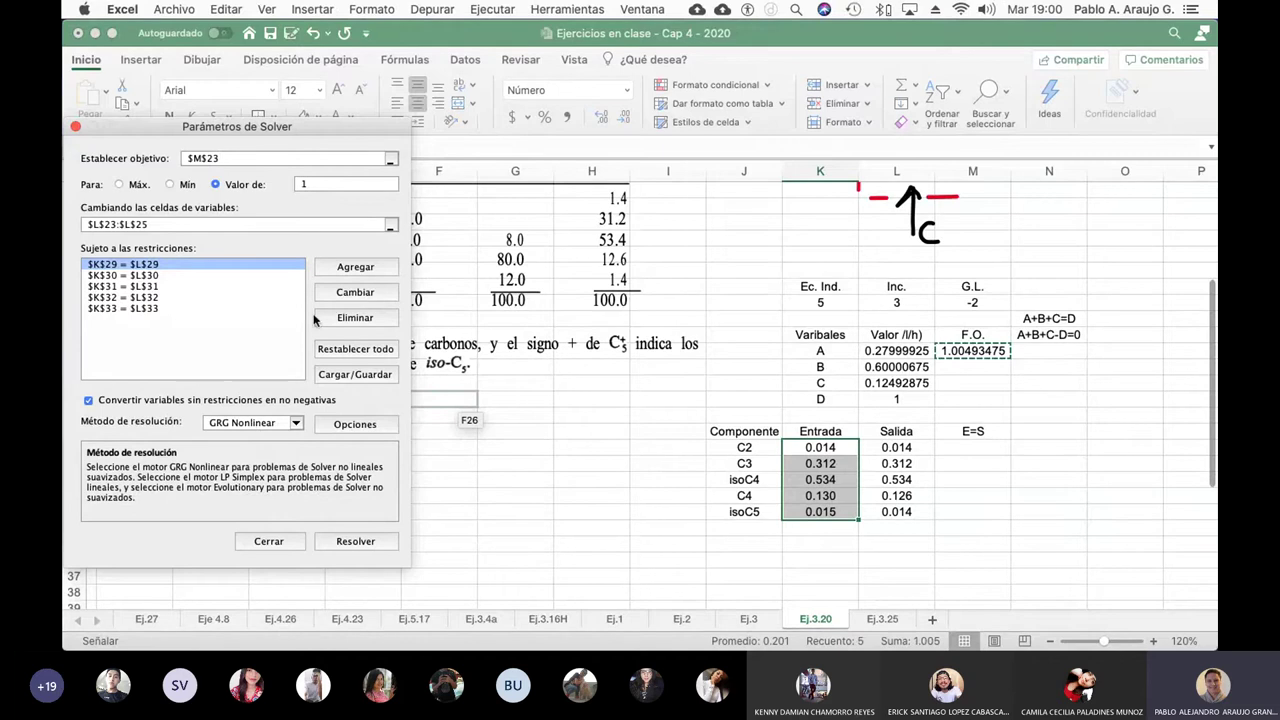
pyautogui.click(281, 541)
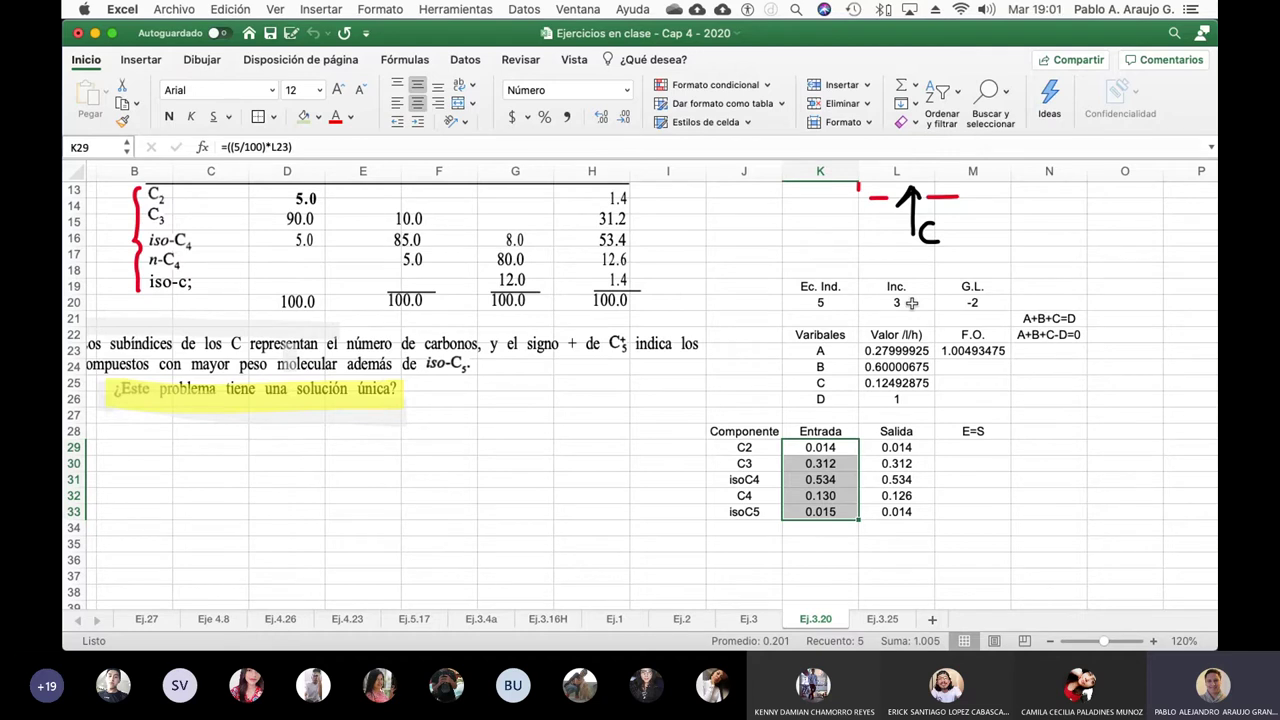
# - Format the flow values of A, B and C in L23:L25 to show two decimal places
pyautogui.moveTo(903, 352); pyautogui.dragTo(899, 385)
pyautogui.click(624, 118)
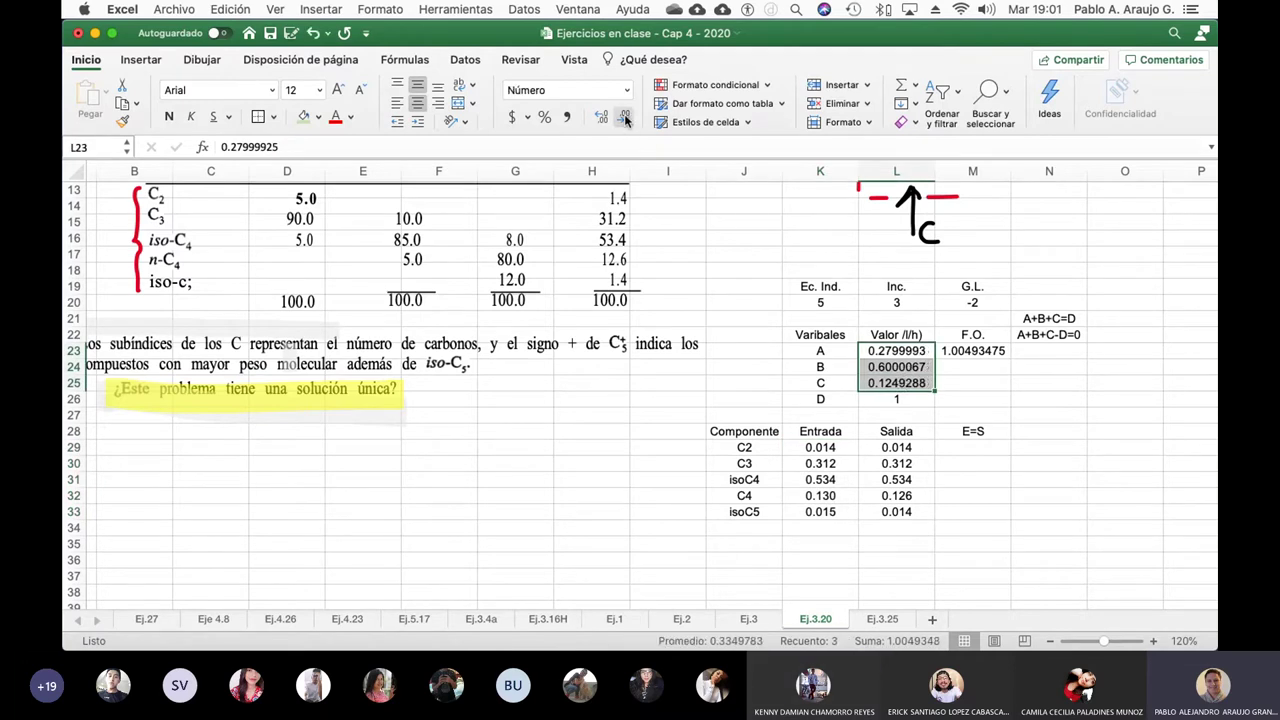
pyautogui.click(624, 118)
pyautogui.click(624, 118)
pyautogui.click(624, 118)
pyautogui.click(624, 118)
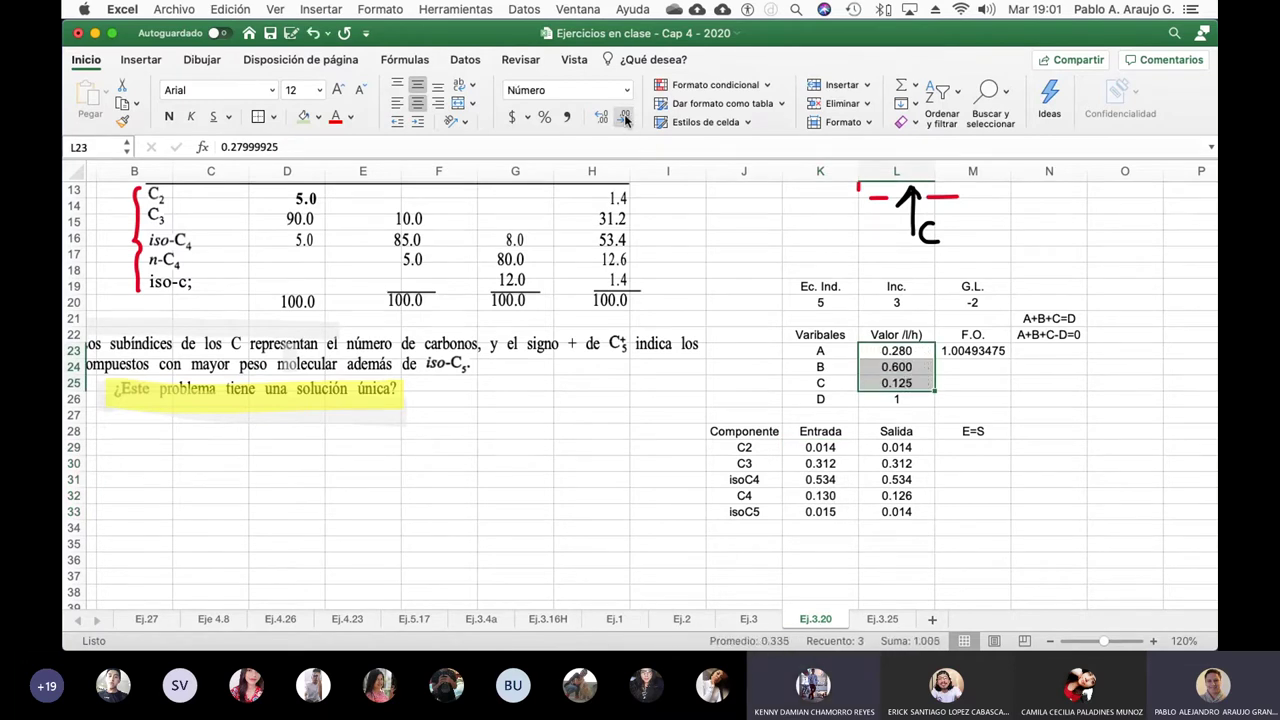
pyautogui.click(624, 118)
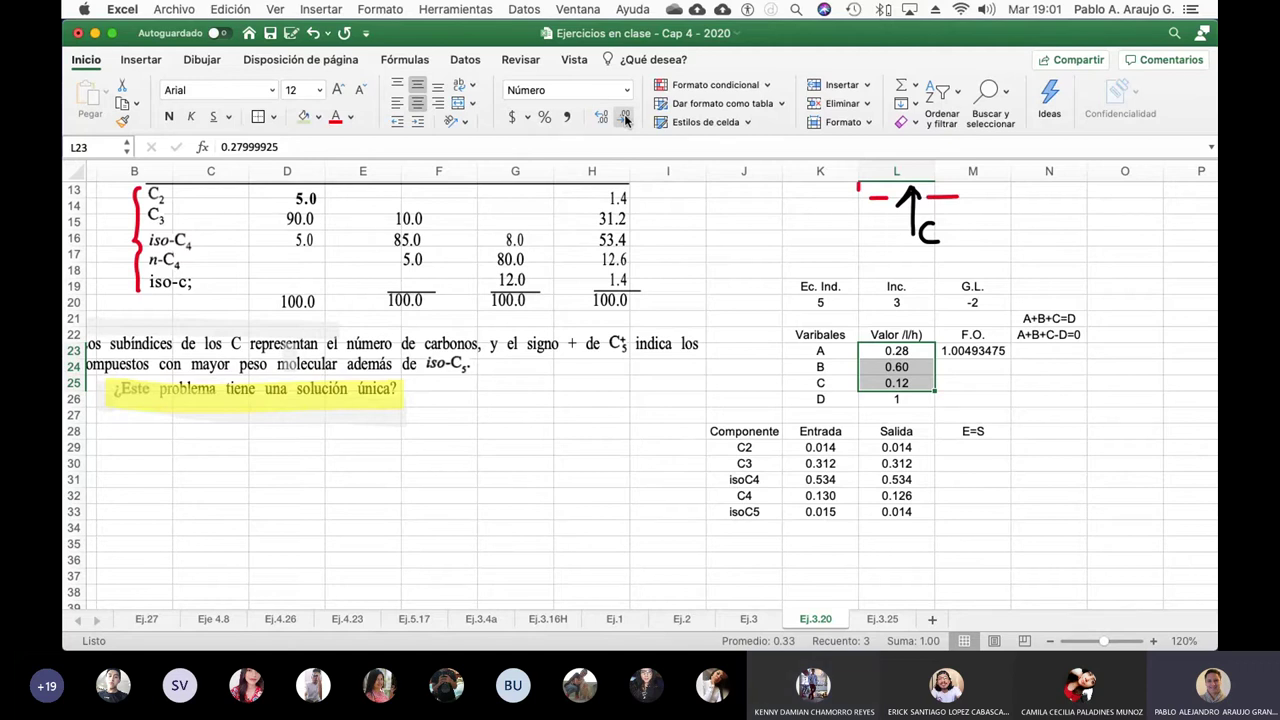
# - Format the objective function value in M23 to show two decimal places
pyautogui.click(1005, 351)
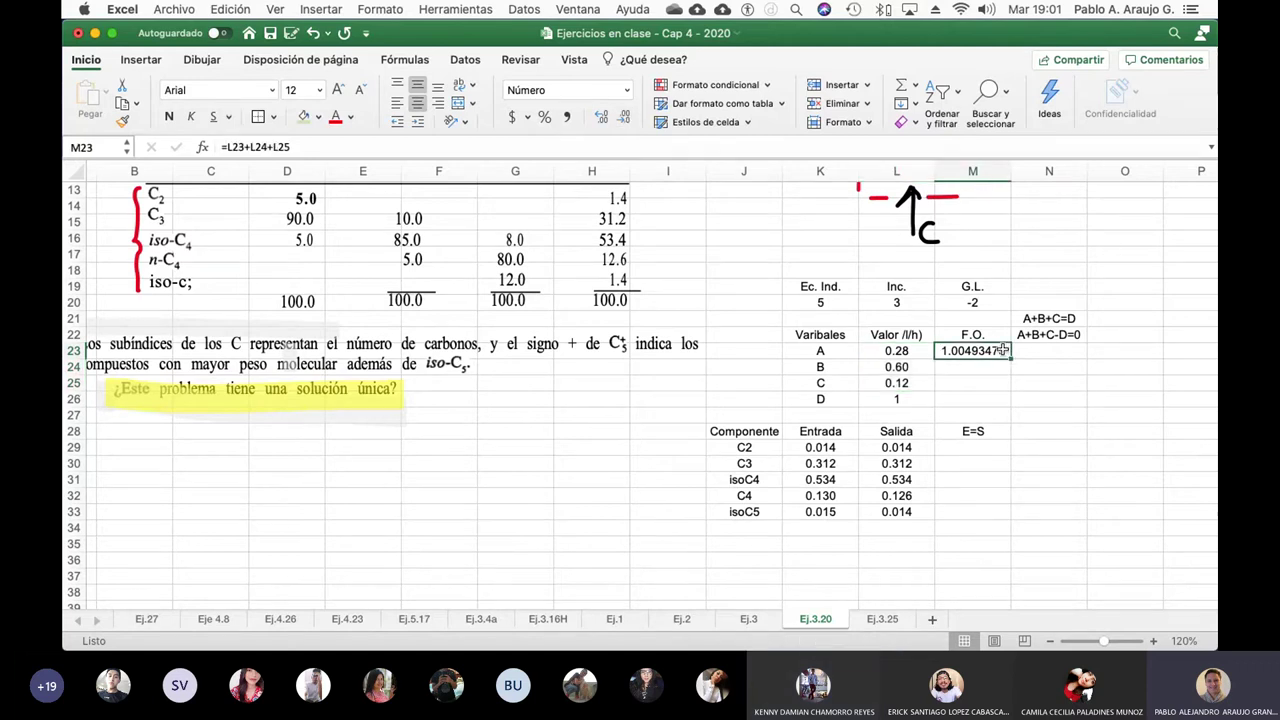
pyautogui.click(623, 117)
pyautogui.click(623, 117)
pyautogui.click(623, 117)
pyautogui.click(623, 117)
pyautogui.click(623, 117)
pyautogui.click(623, 117)
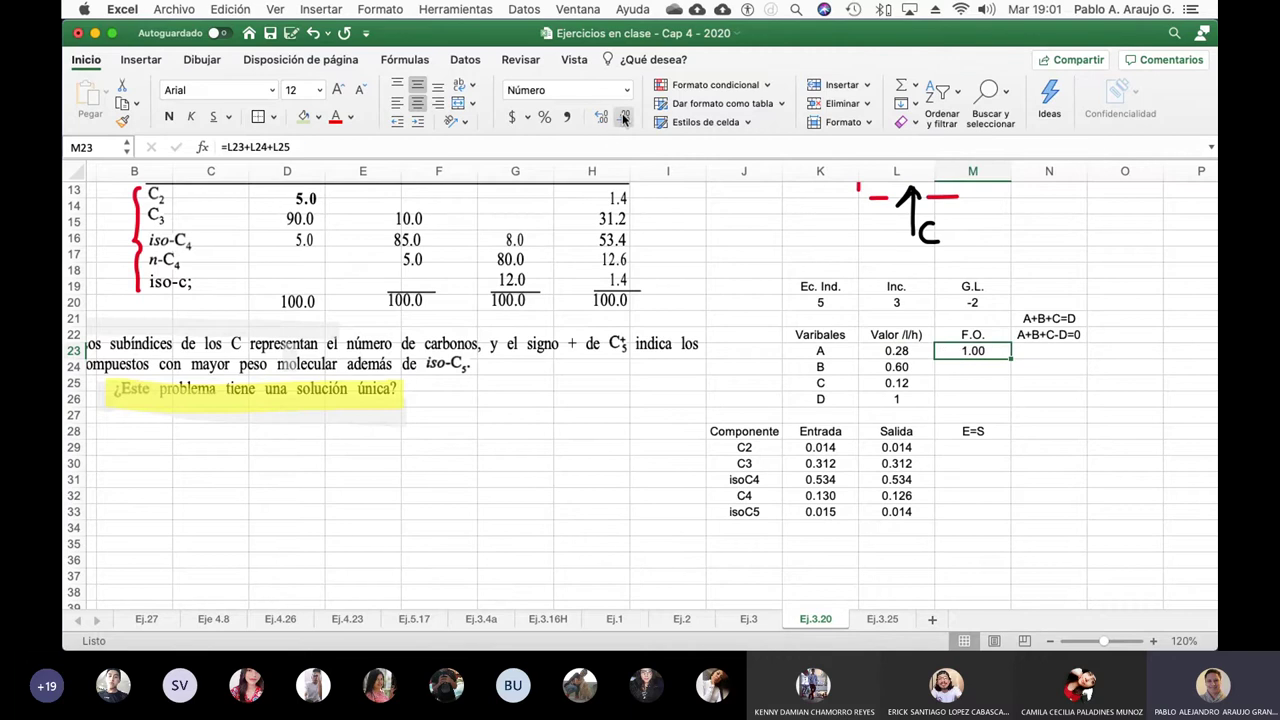
pyautogui.click(1030, 483)
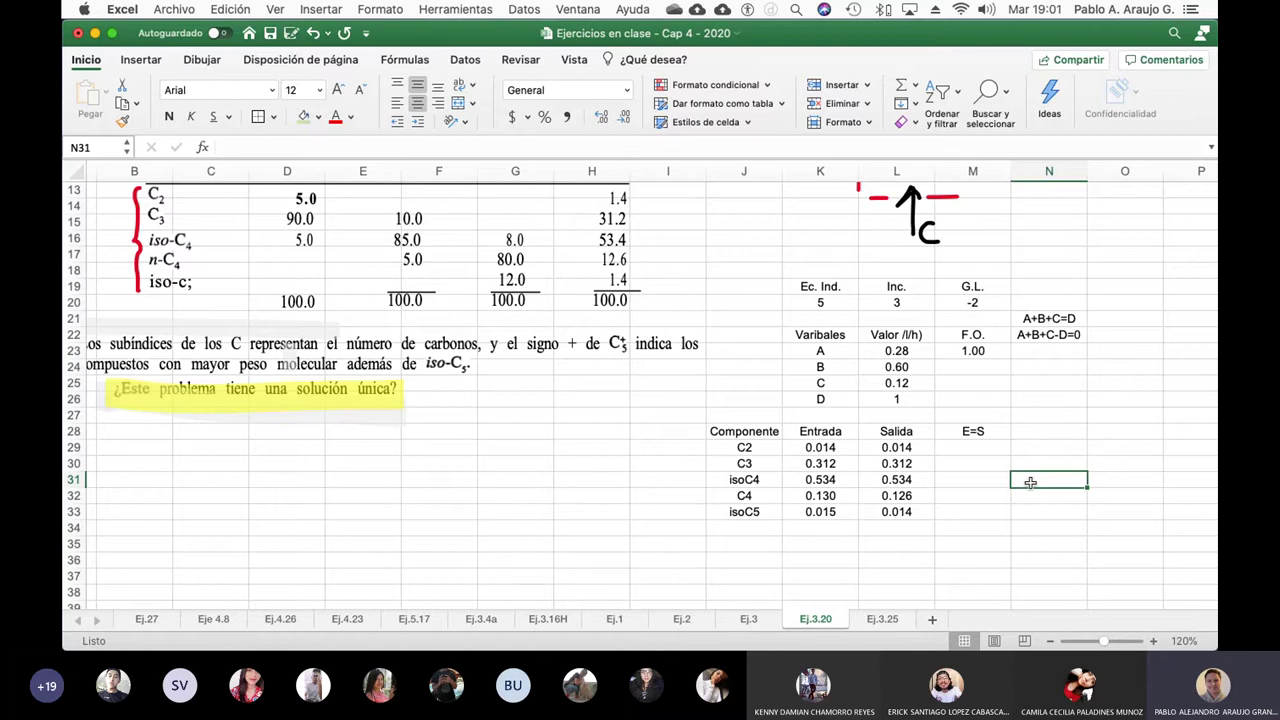
# - On sheet Ej.3.25, label F18 as H2O, head column G with % in G17 and enter 0.10 in G18
pyautogui.click(890, 619)
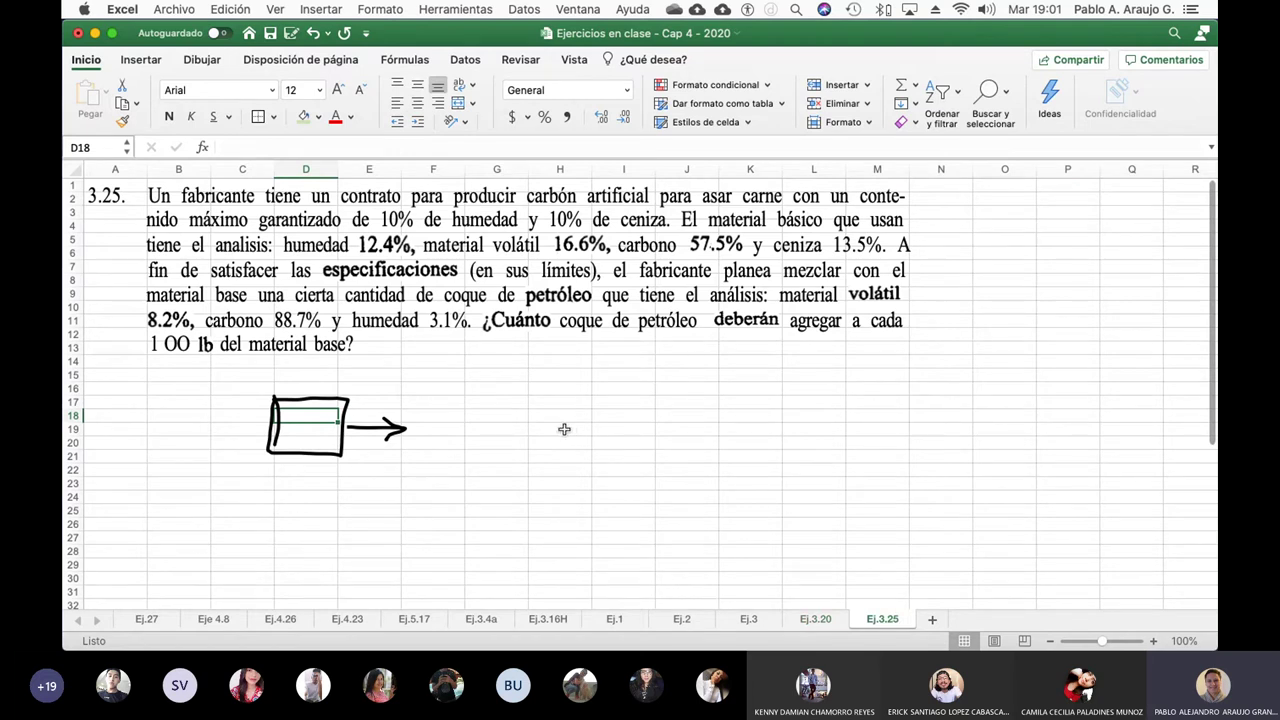
pyautogui.click(438, 415)
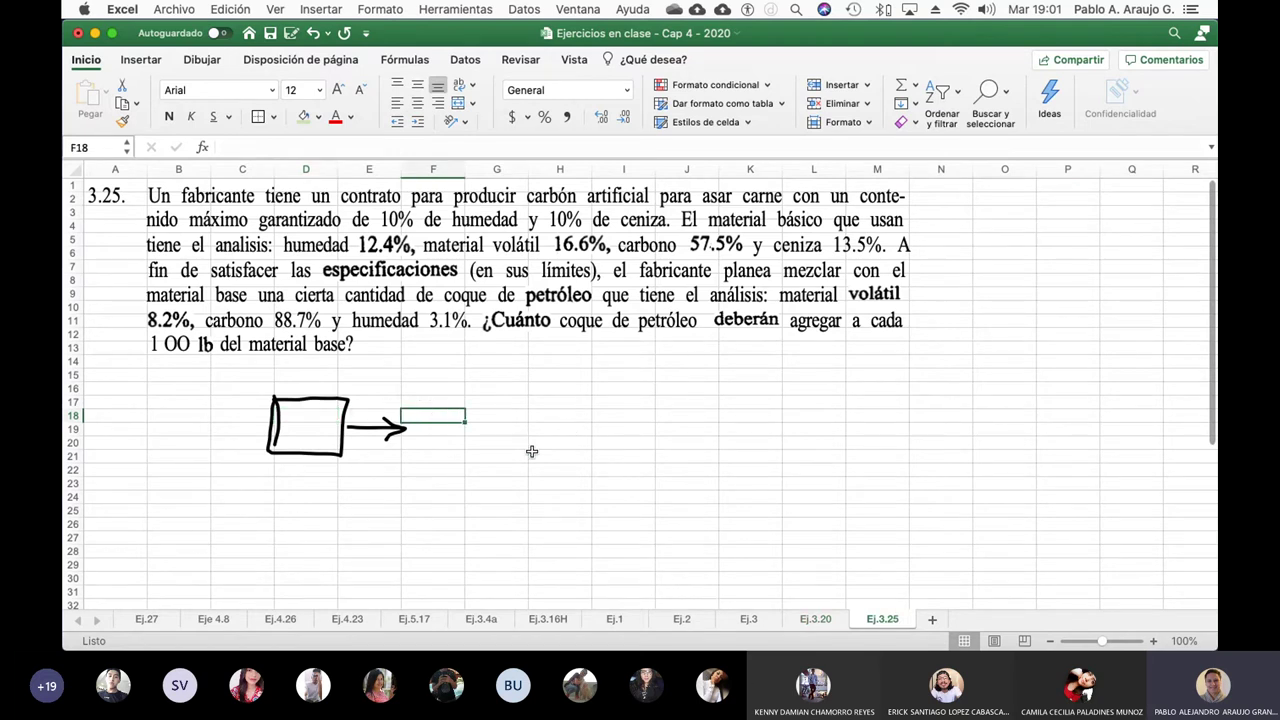
pyautogui.hscroll(1, 531, 451)
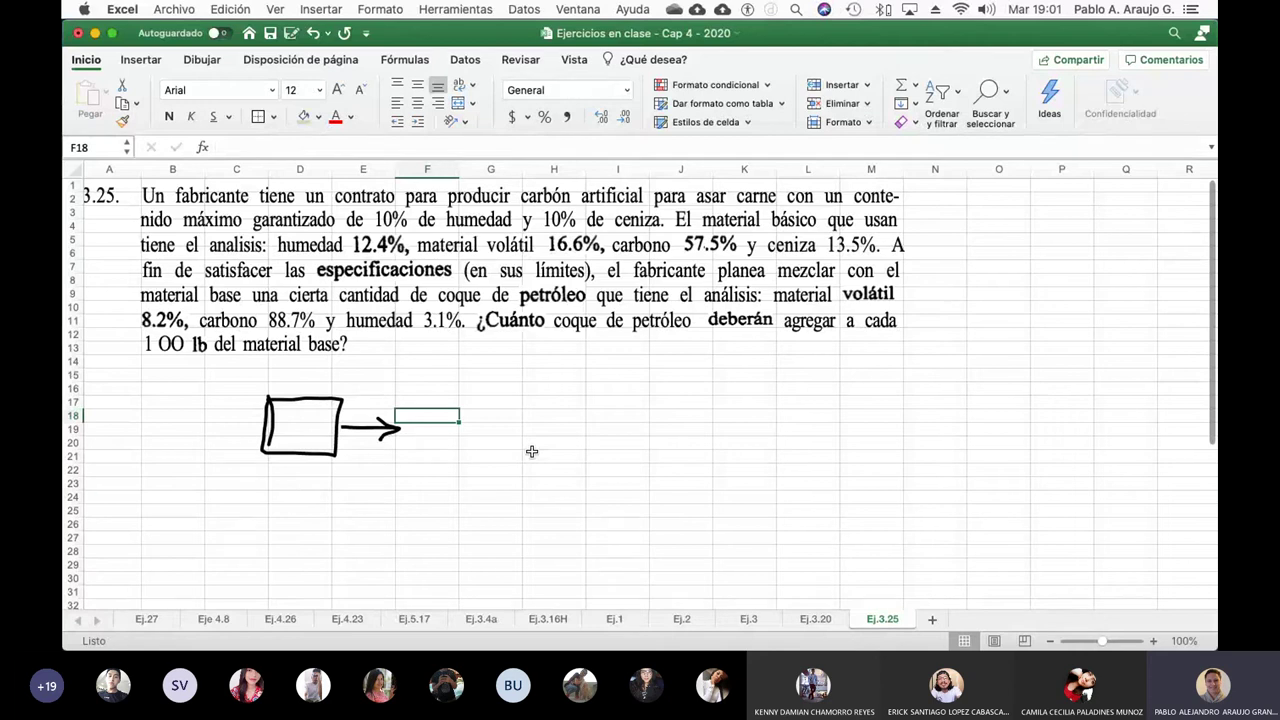
pyautogui.write('H2')
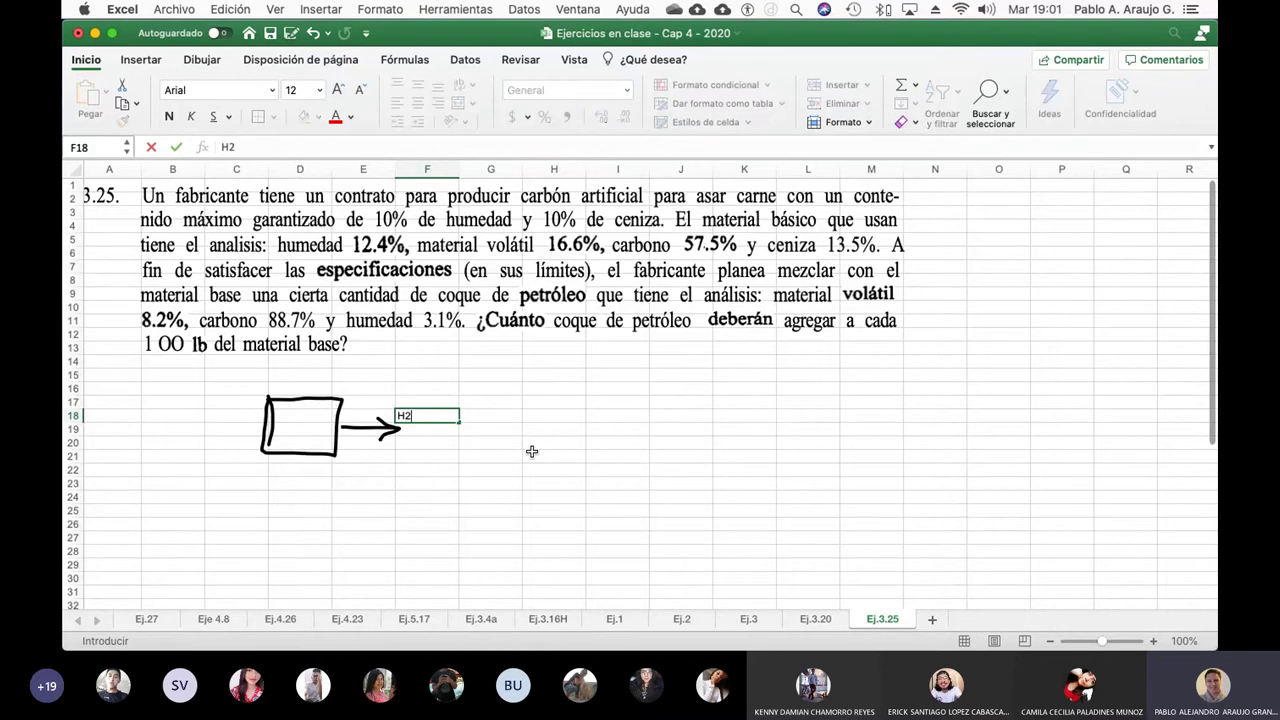
pyautogui.write('O')
pyautogui.press('Tab')
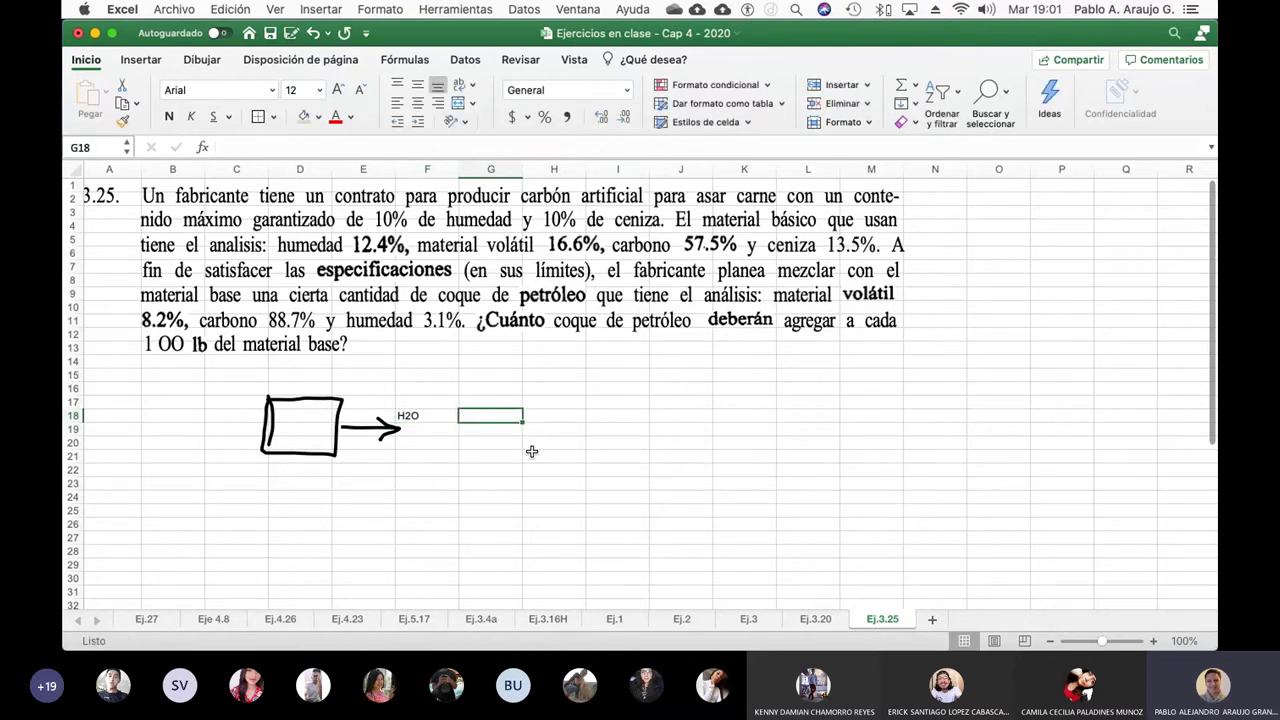
pyautogui.press('Up')
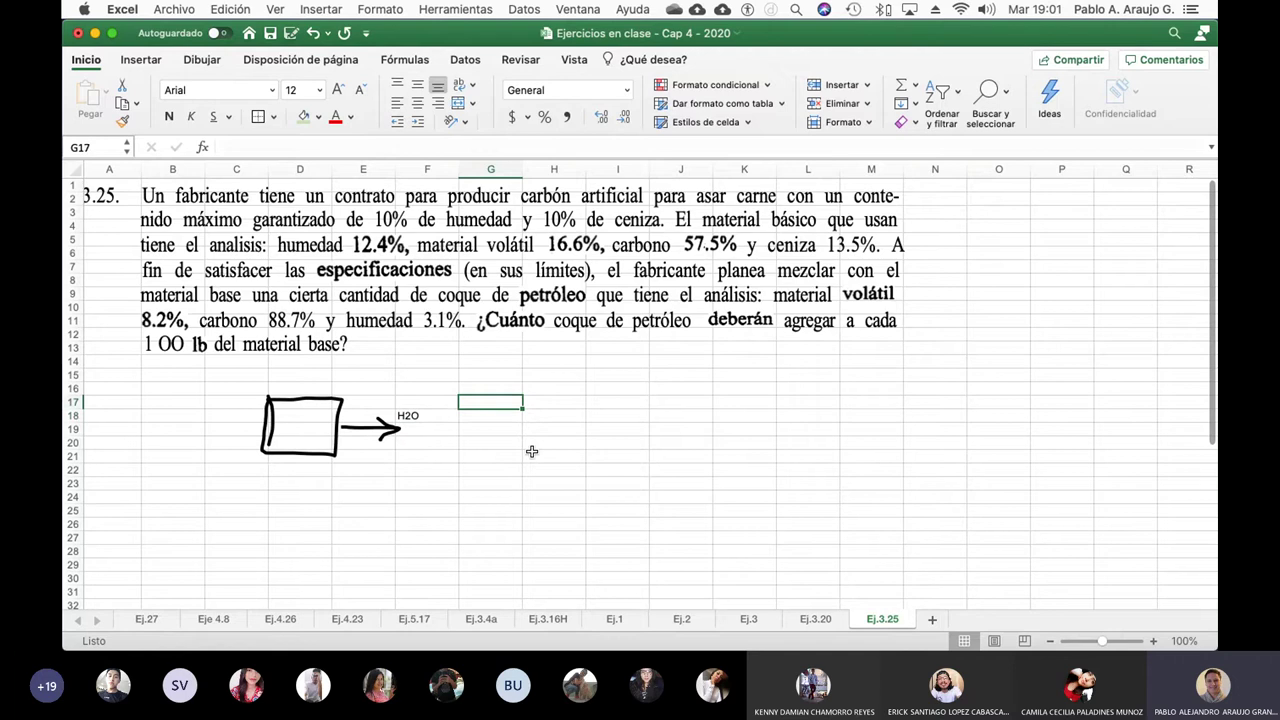
pyautogui.write('%')
pyautogui.press('Return')
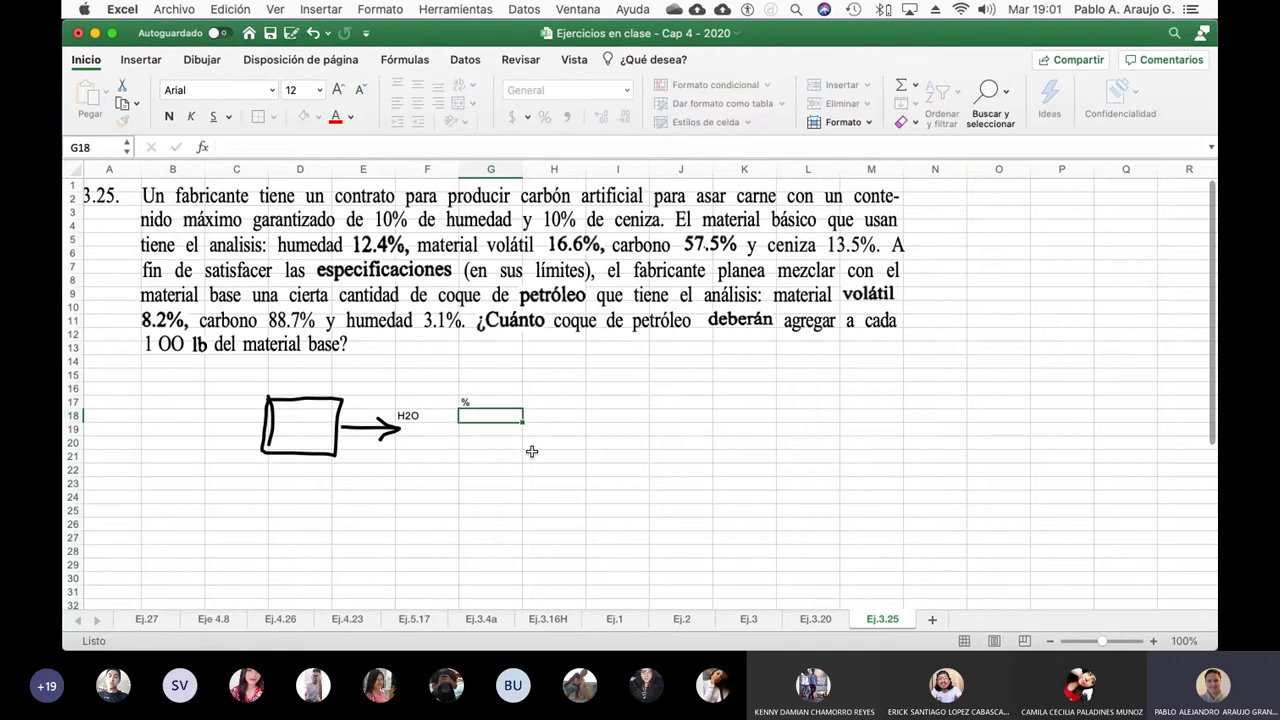
pyautogui.write('0.10')
pyautogui.press('Return')
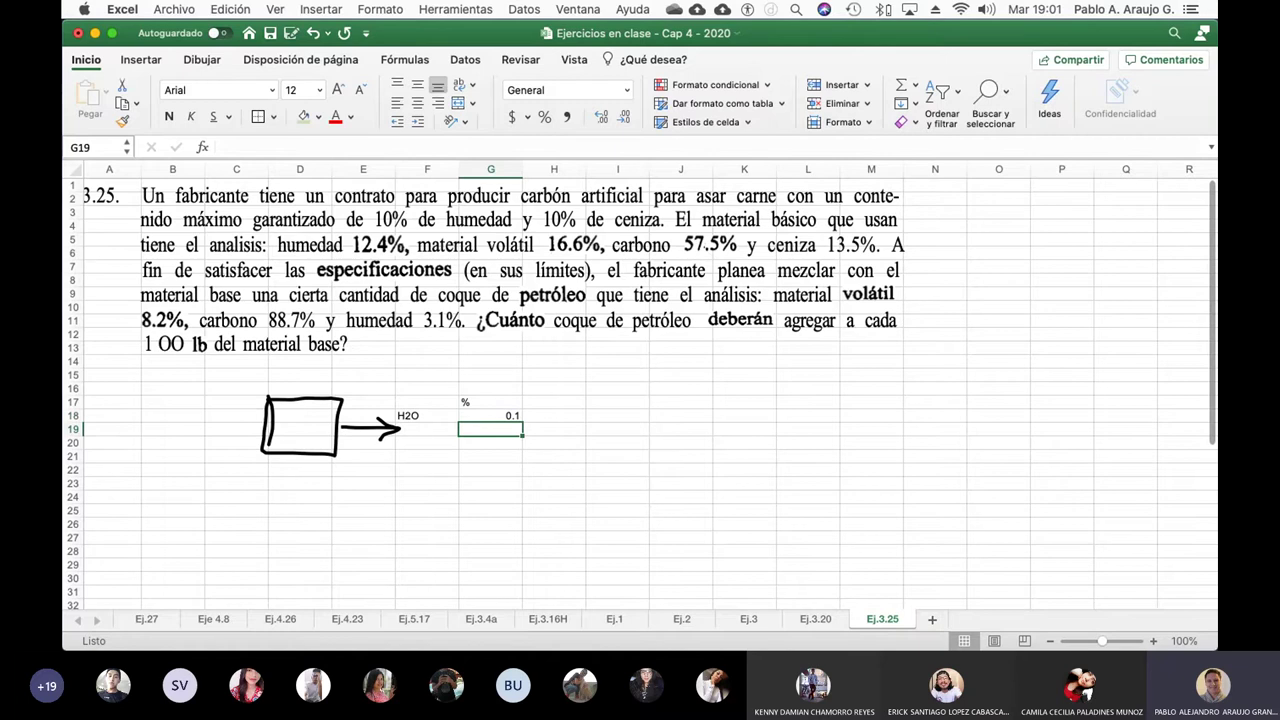
# - Centre all cells of the sheet both vertically and horizontally
pyautogui.click(72, 170)
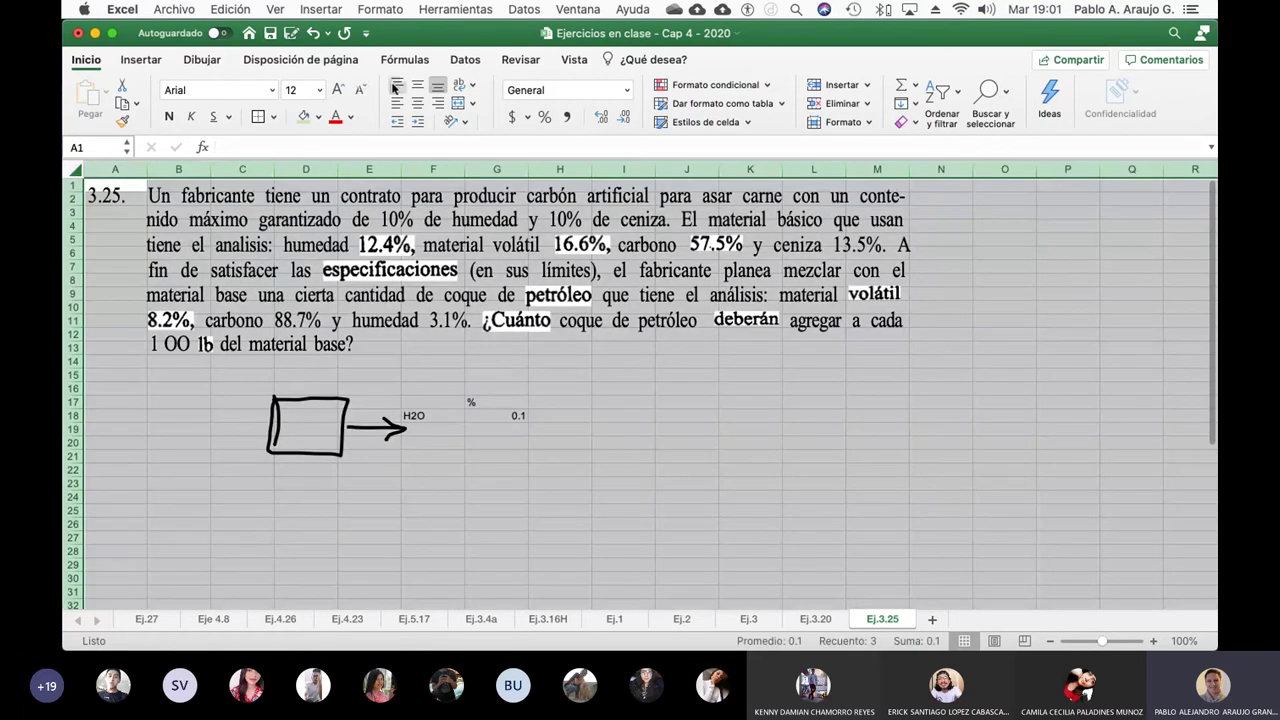
pyautogui.click(417, 84)
pyautogui.click(417, 103)
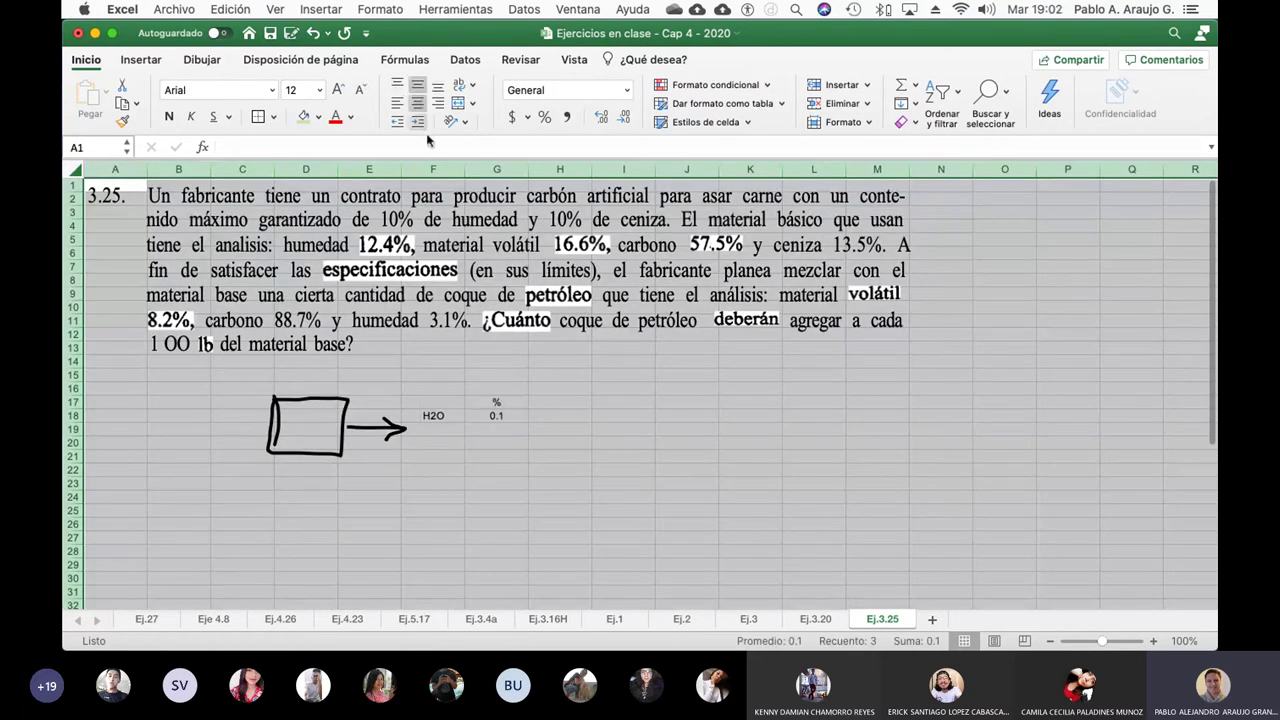
# - Label F19 as Ceniza in the product stream list and enter 0.1 in G19
pyautogui.click(429, 426)
pyautogui.write('Ceniza')
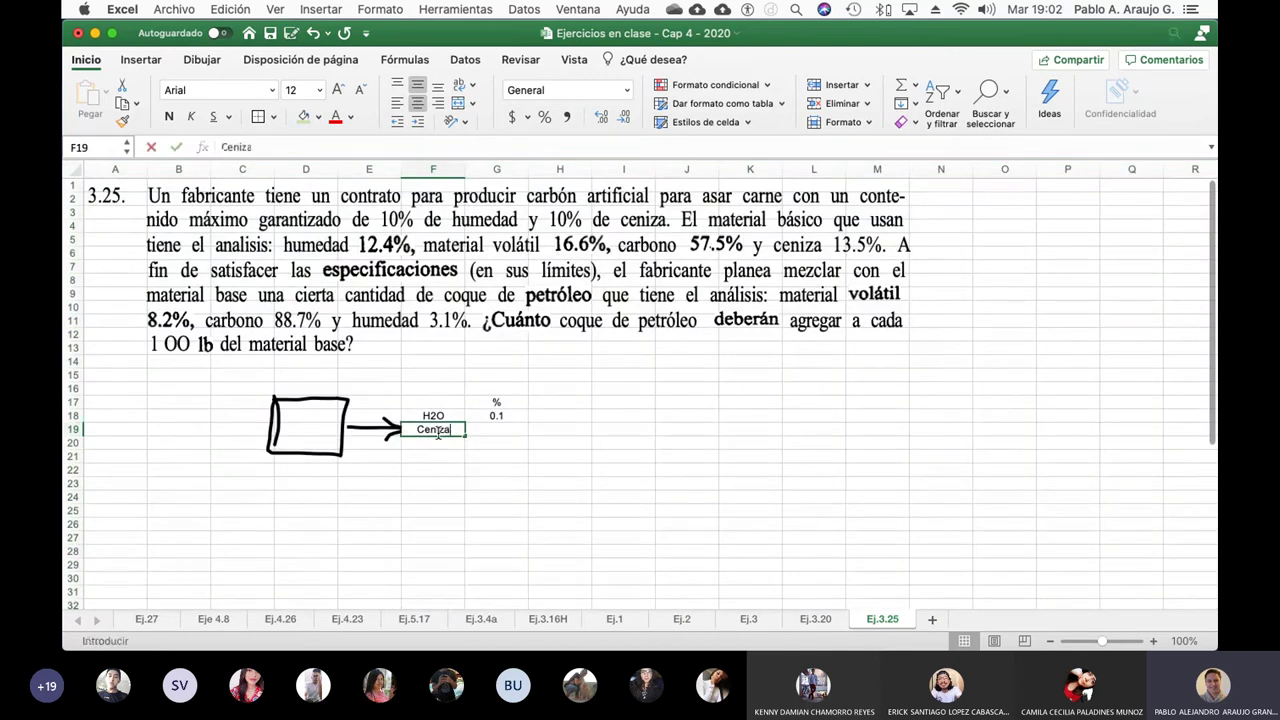
pyautogui.press('Tab')
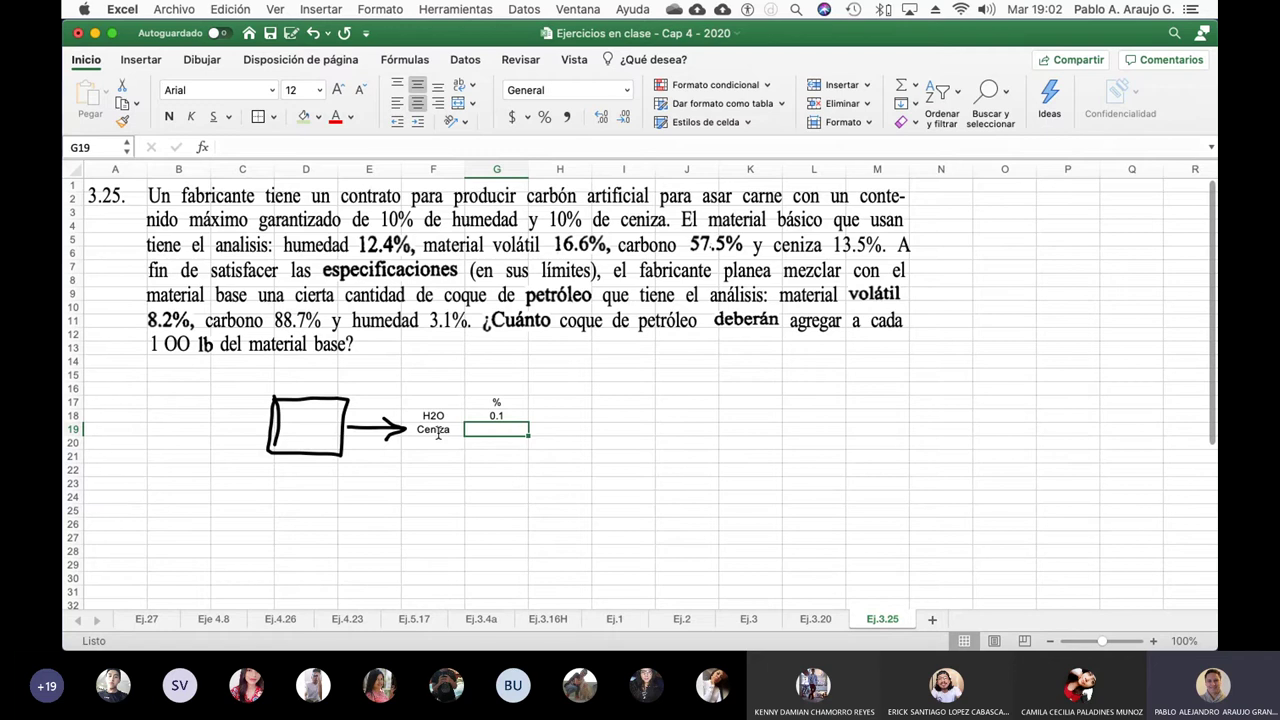
pyautogui.press('F2')
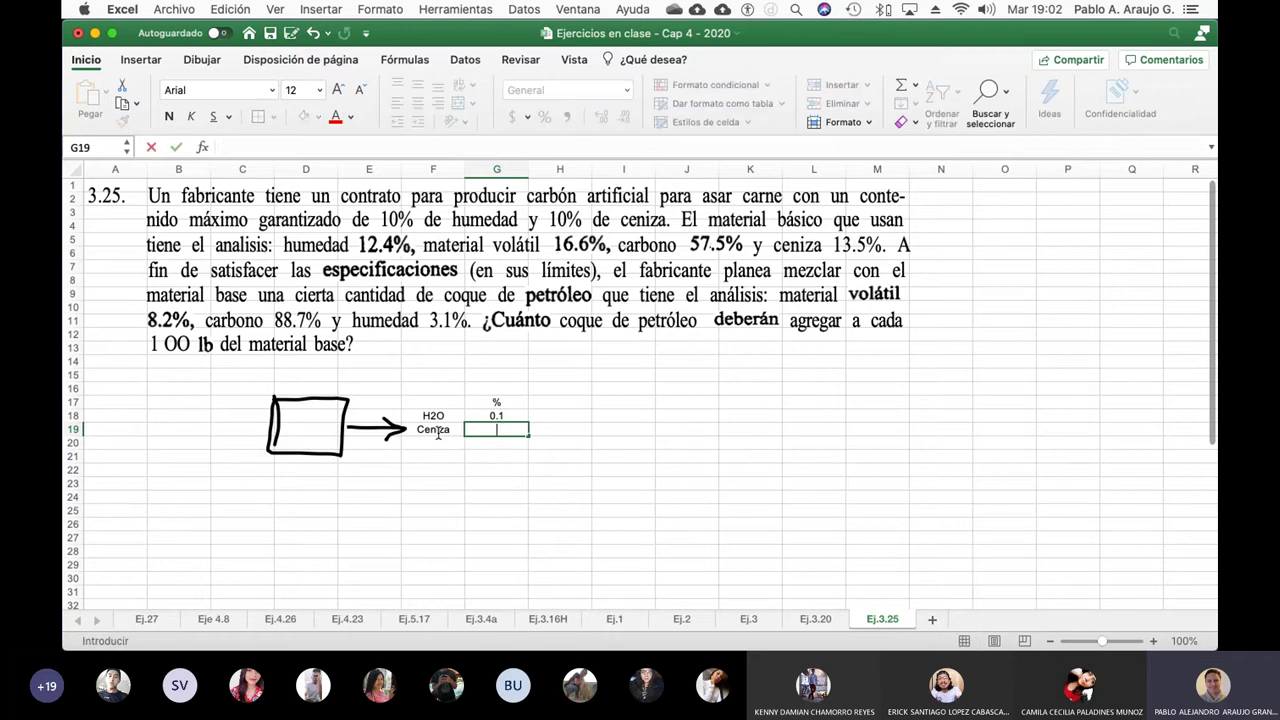
pyautogui.write('0.1')
pyautogui.press('Return')
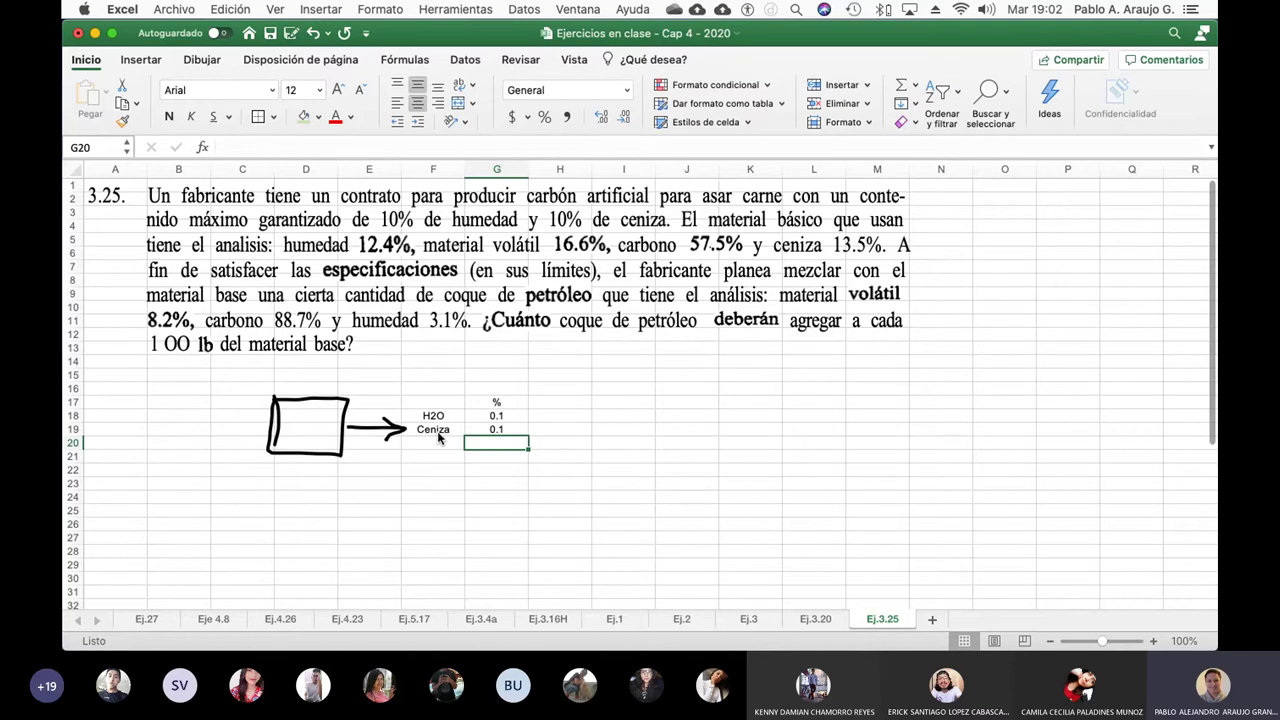
pyautogui.press('Left')
pyautogui.press('Left')
pyautogui.press('Left')
pyautogui.press('Left')
pyautogui.press('Left')
pyautogui.press('Left')
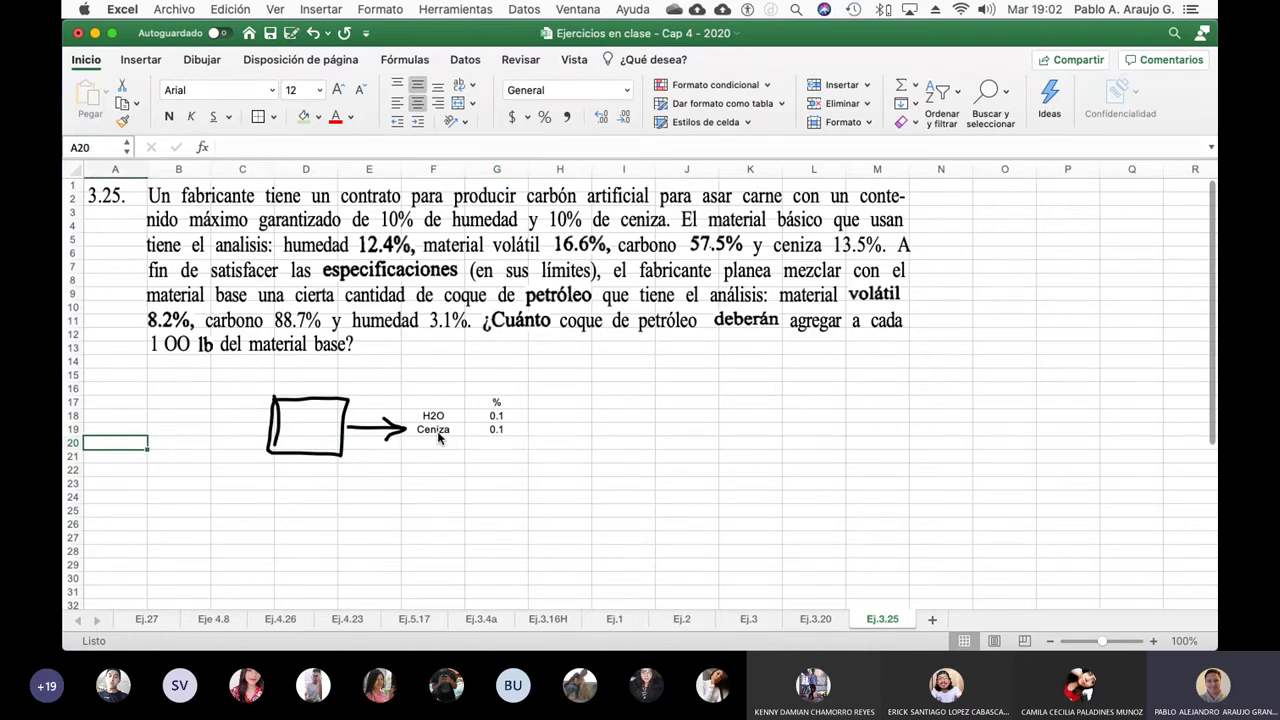
pyautogui.press('Up')
pyautogui.press('Up')
pyautogui.press('Up')
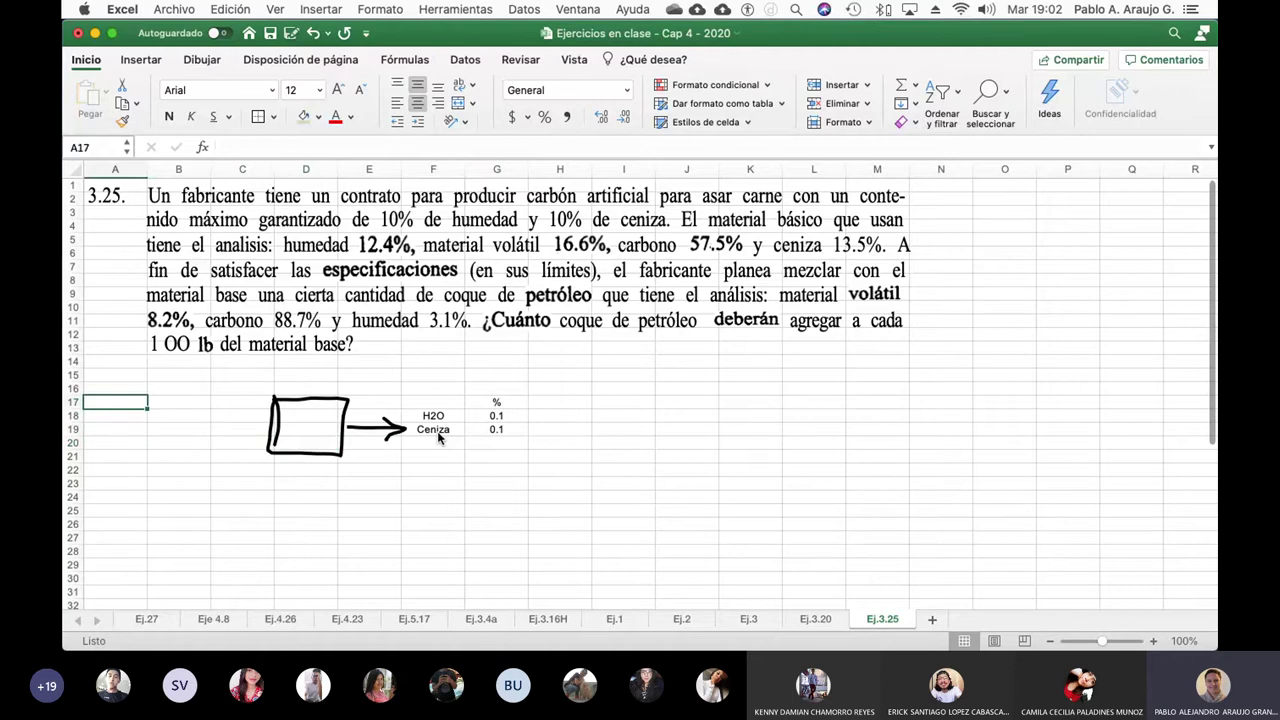
pyautogui.press('Right')
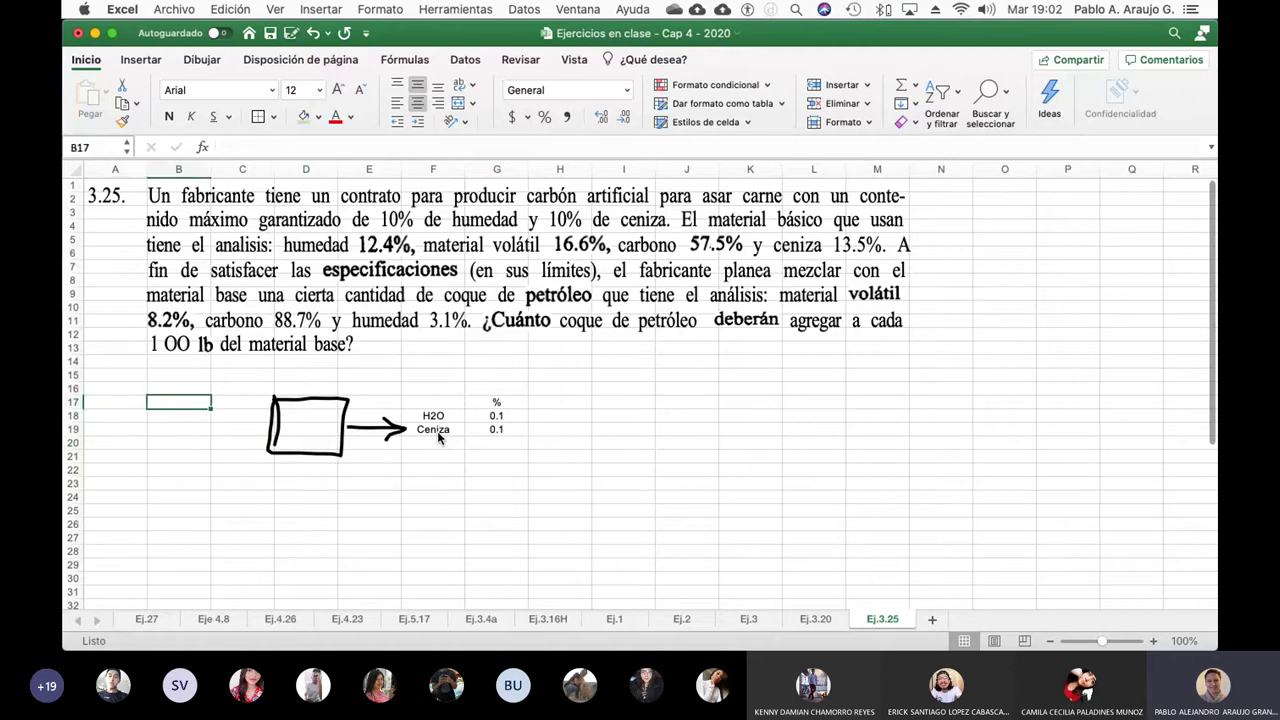
pyautogui.press('Left')
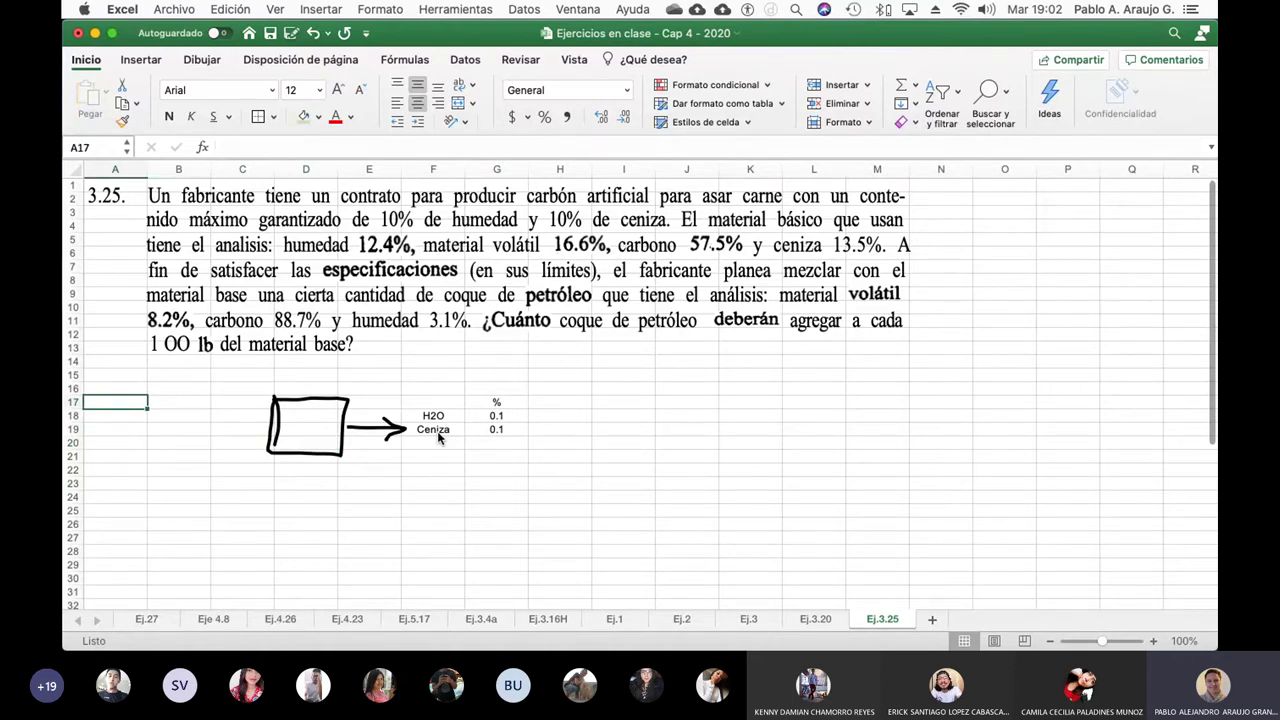
# - Head the product stream's component list with Comp in F17
pyautogui.click(437, 432)
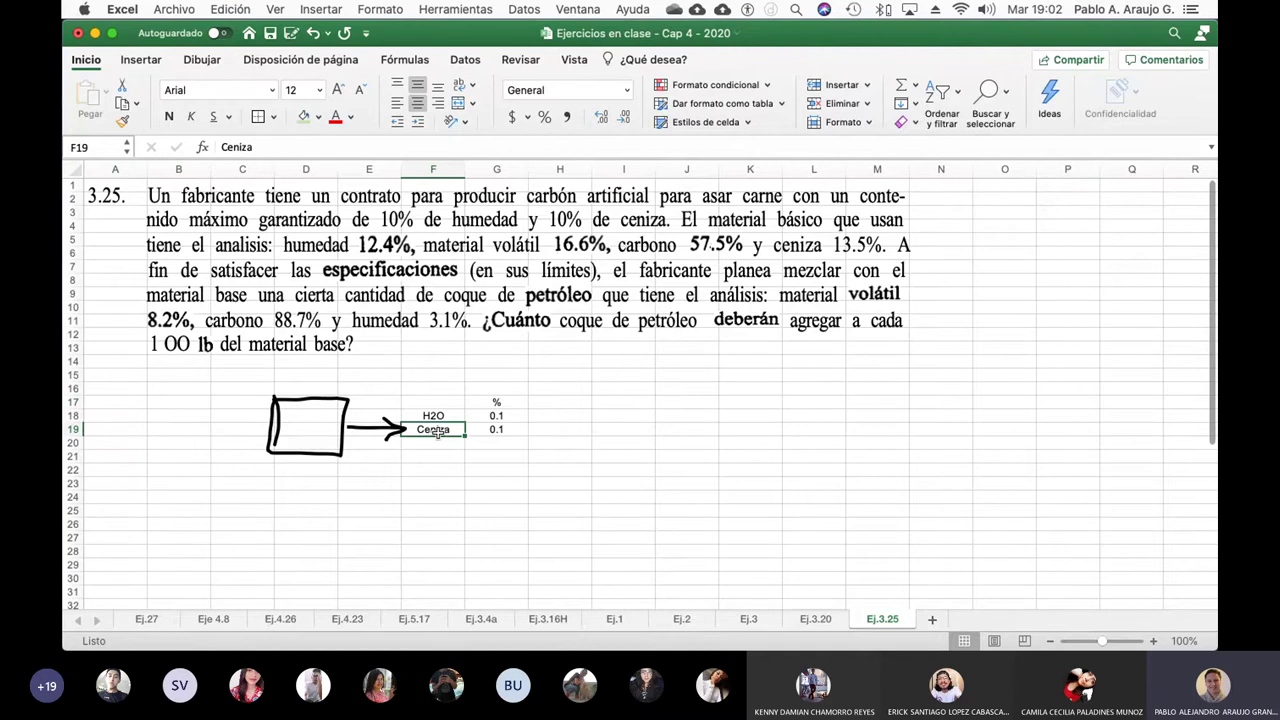
pyautogui.press('Up')
pyautogui.press('Up')
pyautogui.write('Comp')
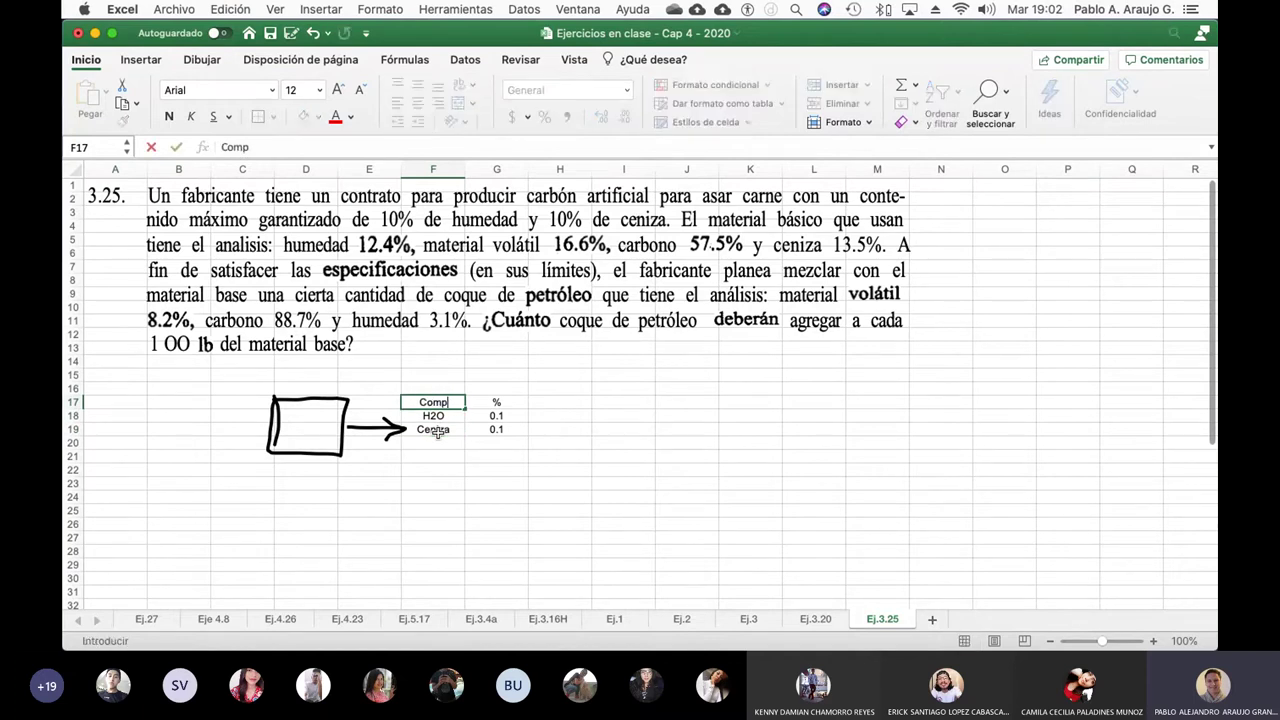
pyautogui.press('Return')
# - Head a base material composition table with Comp. in A17 and % in B17
pyautogui.press('Up')
pyautogui.press('Left')
pyautogui.press('Left')
pyautogui.press('Left')
pyautogui.press('Left')
pyautogui.press('Left')
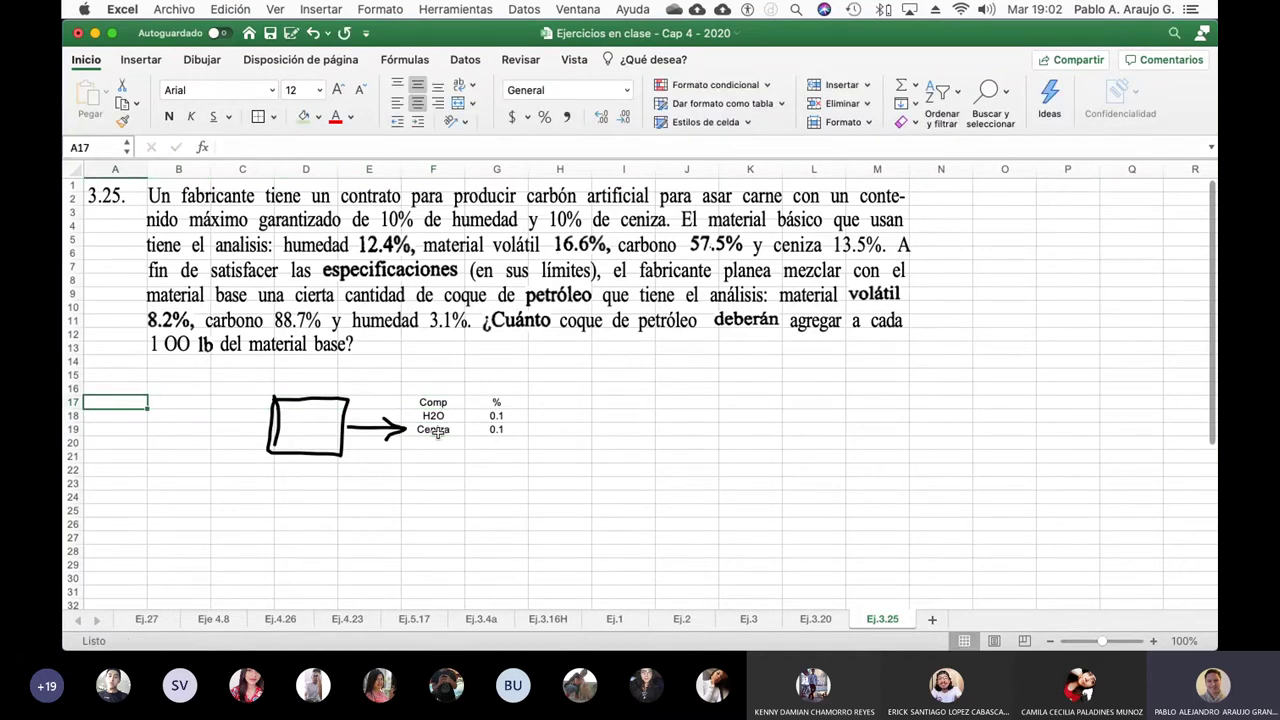
pyautogui.write('Comp.')
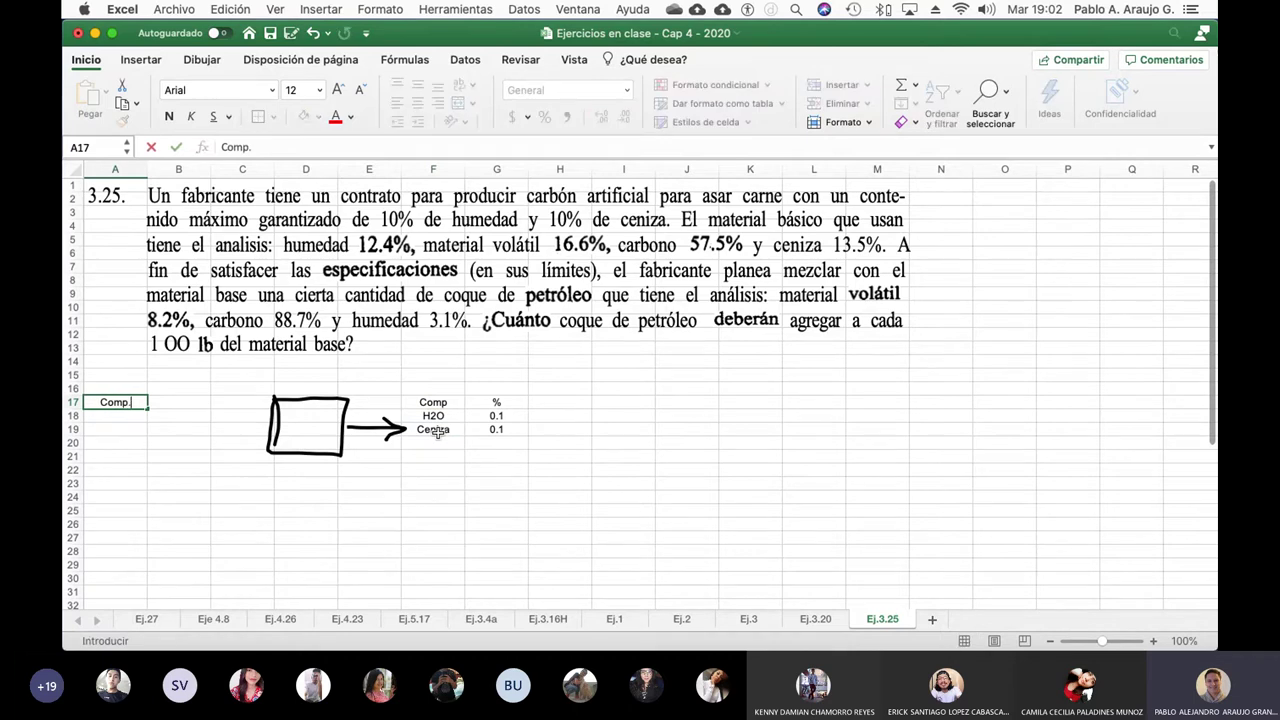
pyautogui.press('Return')
pyautogui.press('Up')
pyautogui.press('Right')
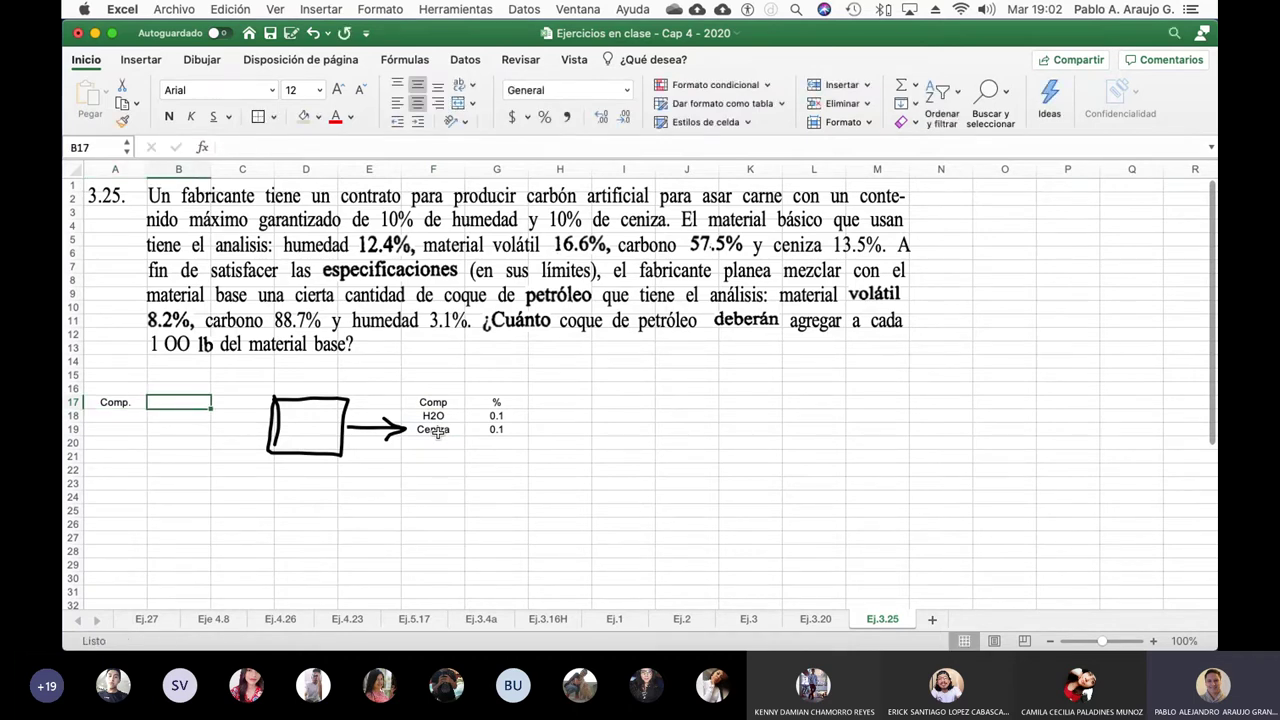
pyautogui.write('%')
pyautogui.press('Return')
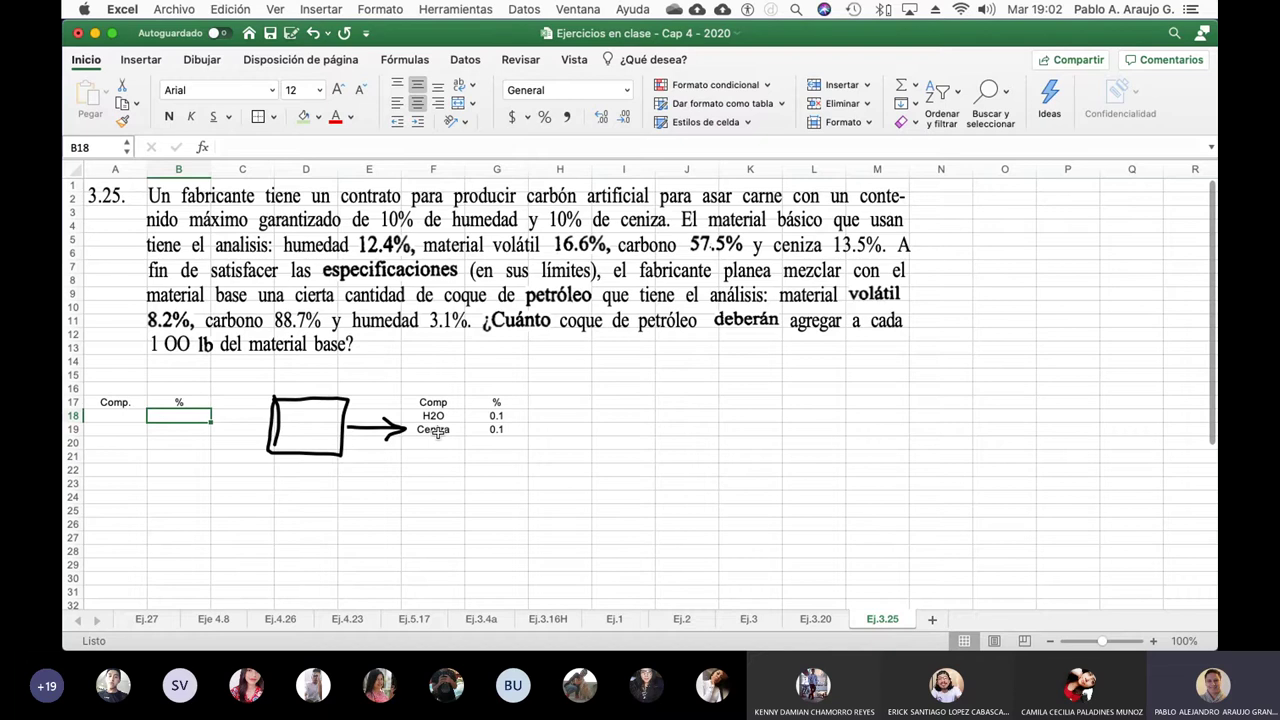
# - Add the base material's moisture to row 18, with H2O in A18 and 0.124 in B18
pyautogui.press('Left')
pyautogui.write('H2O')
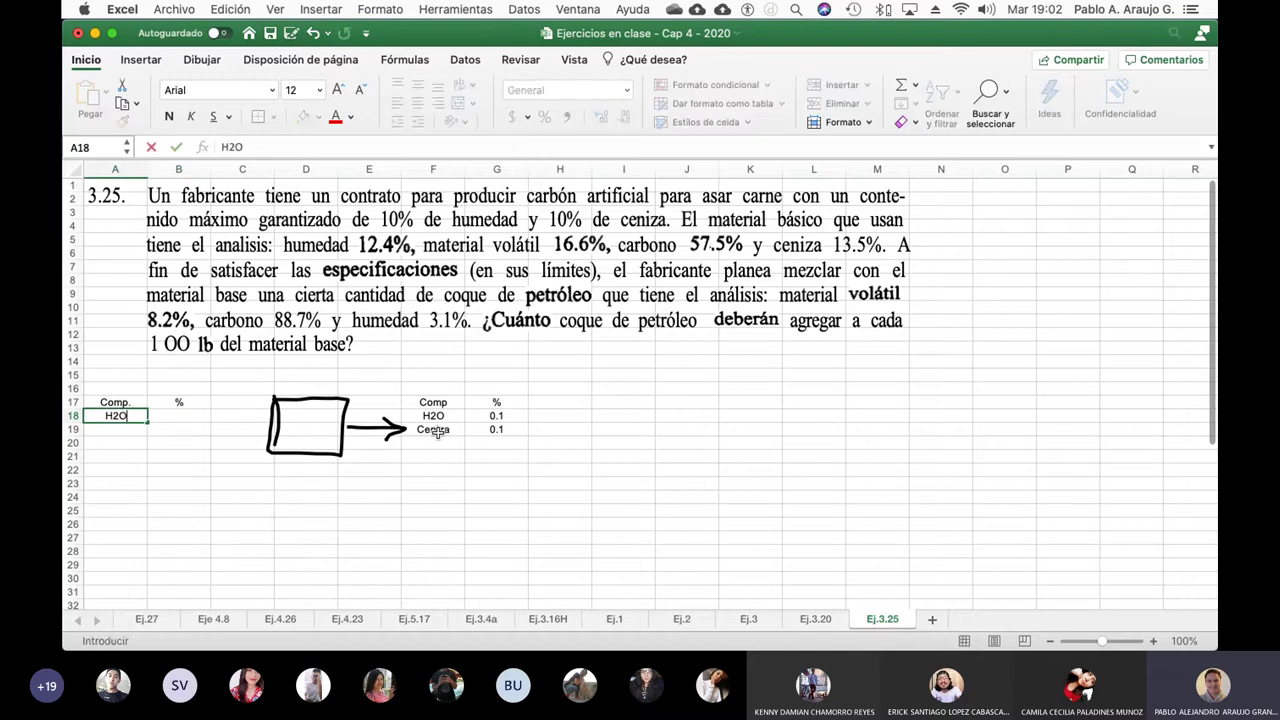
pyautogui.press('Right')
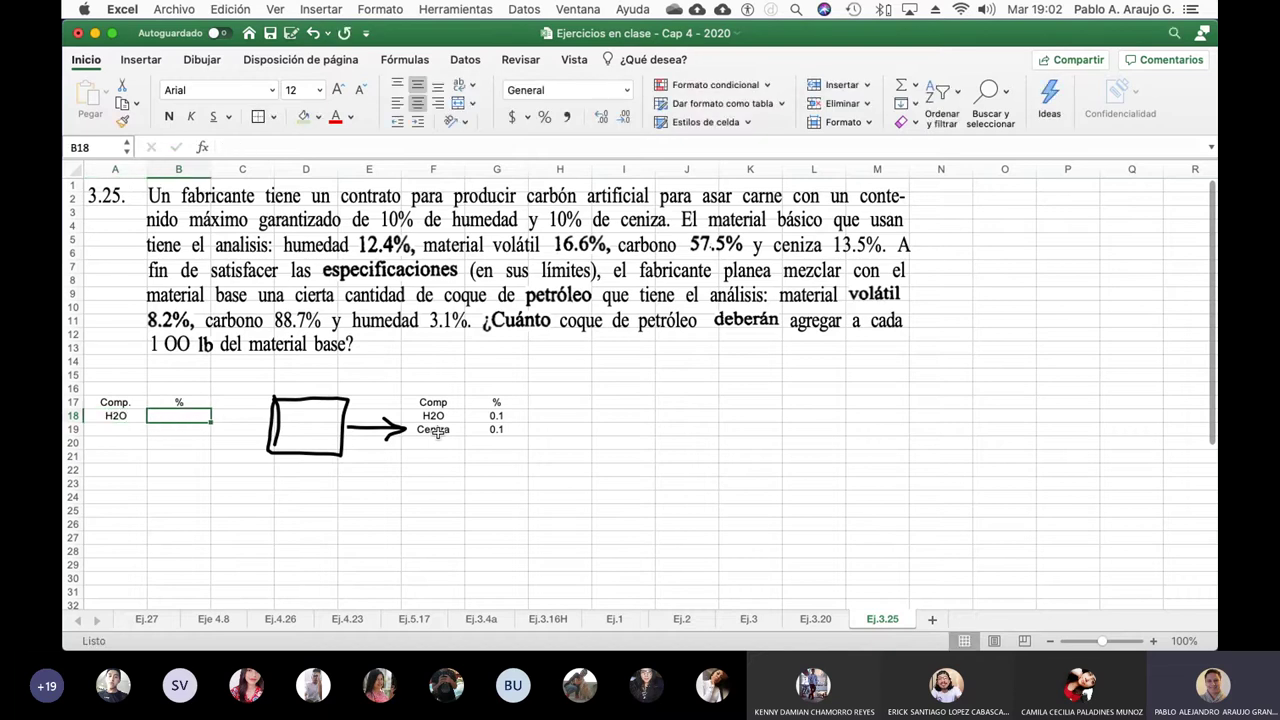
pyautogui.write('0.124')
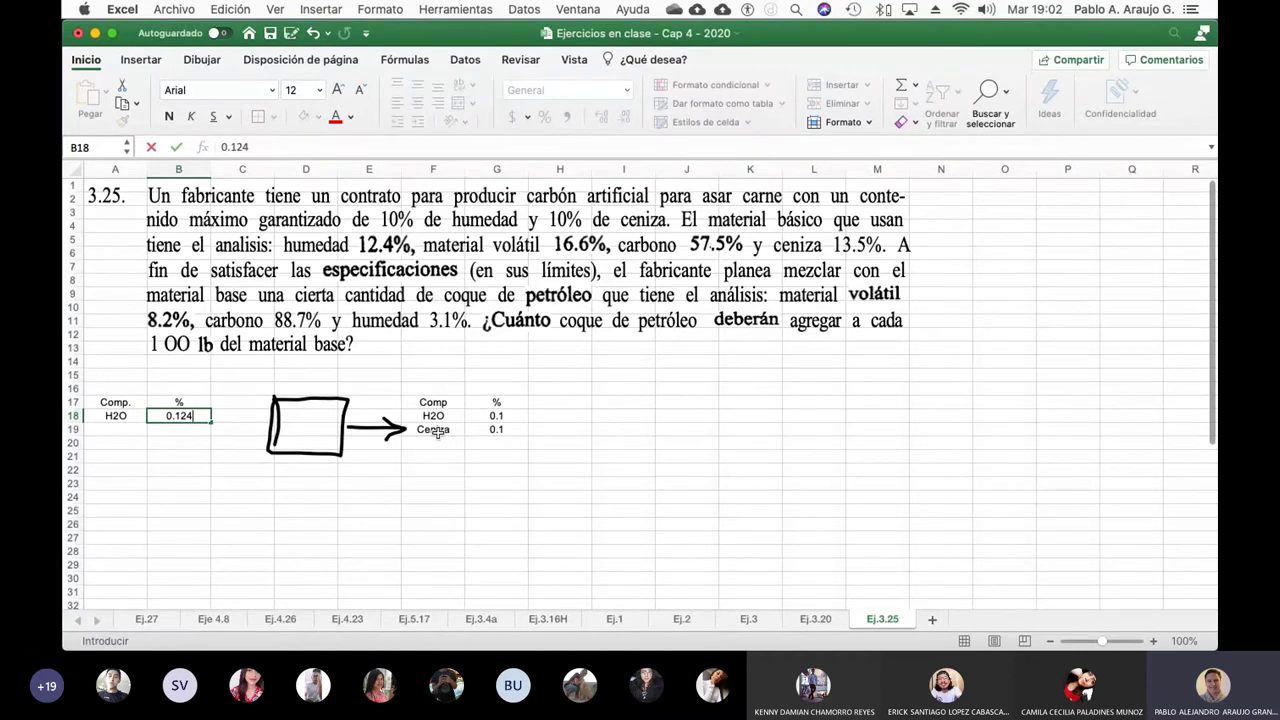
pyautogui.press('Return')
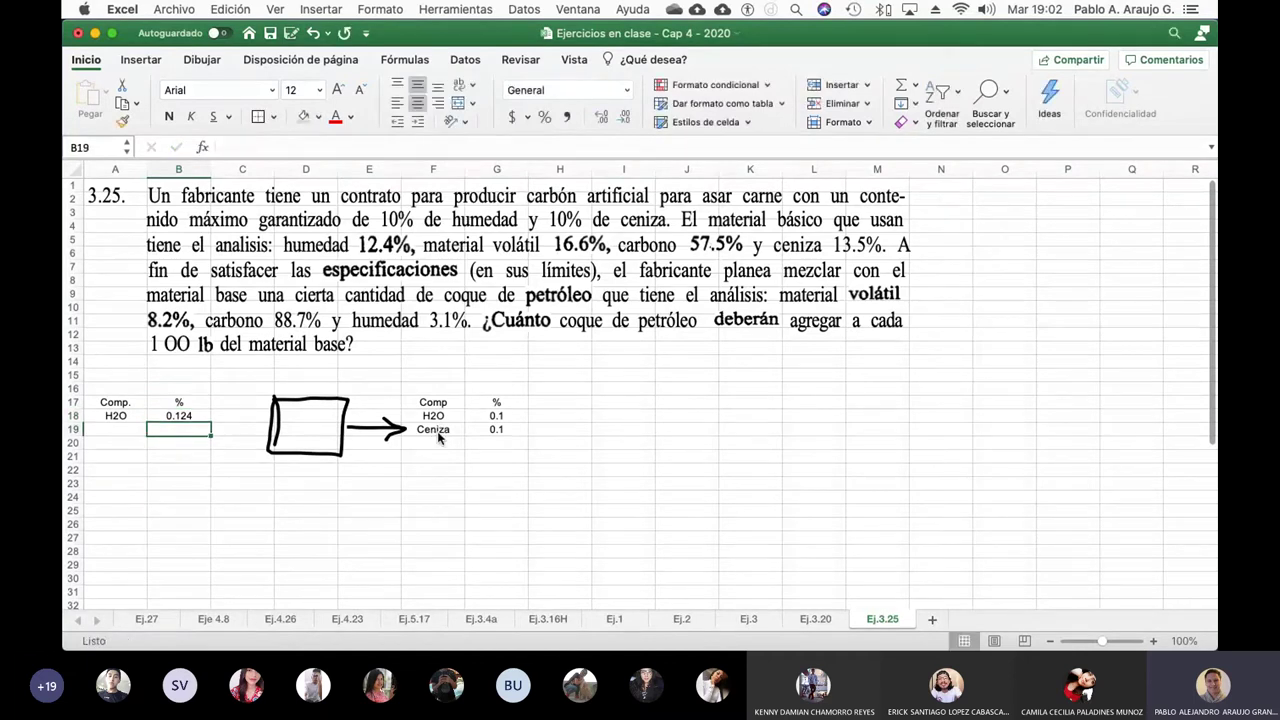
# - Add the base material's volatile matter to row 19, with MV in A19 and 0.166 in B19
pyautogui.press('Left')
pyautogui.write('MV')
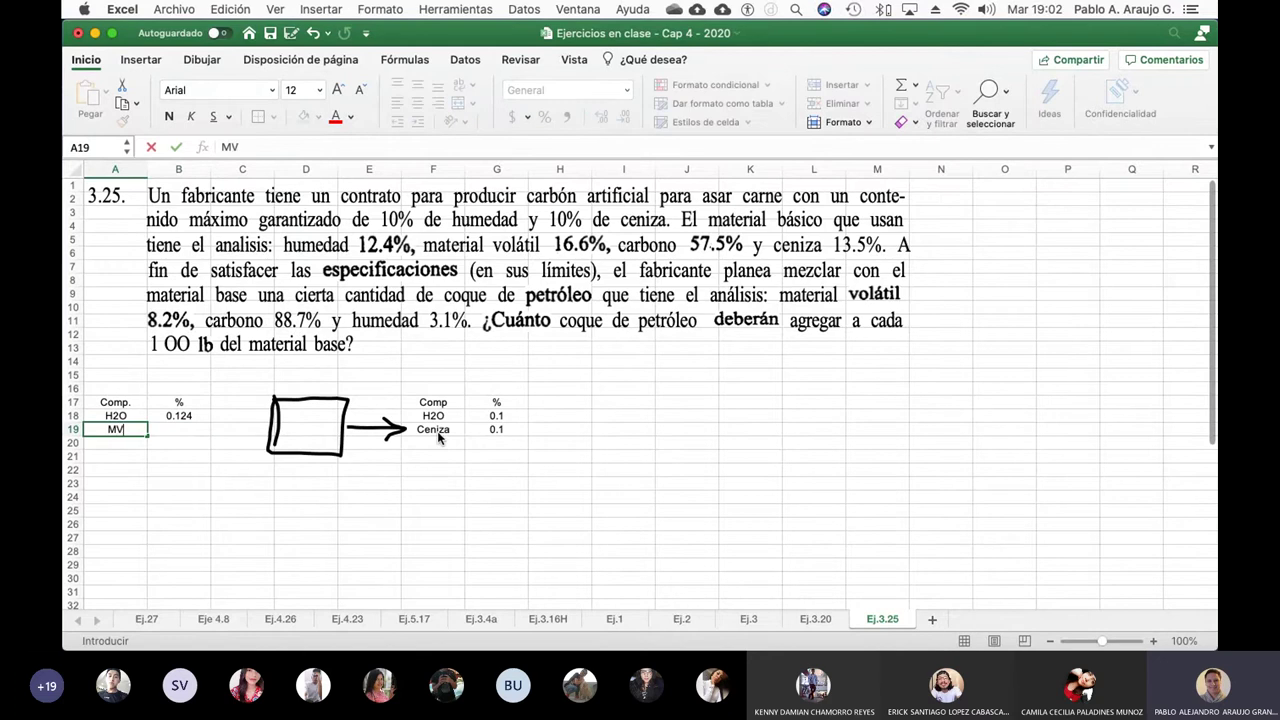
pyautogui.press('Tab')
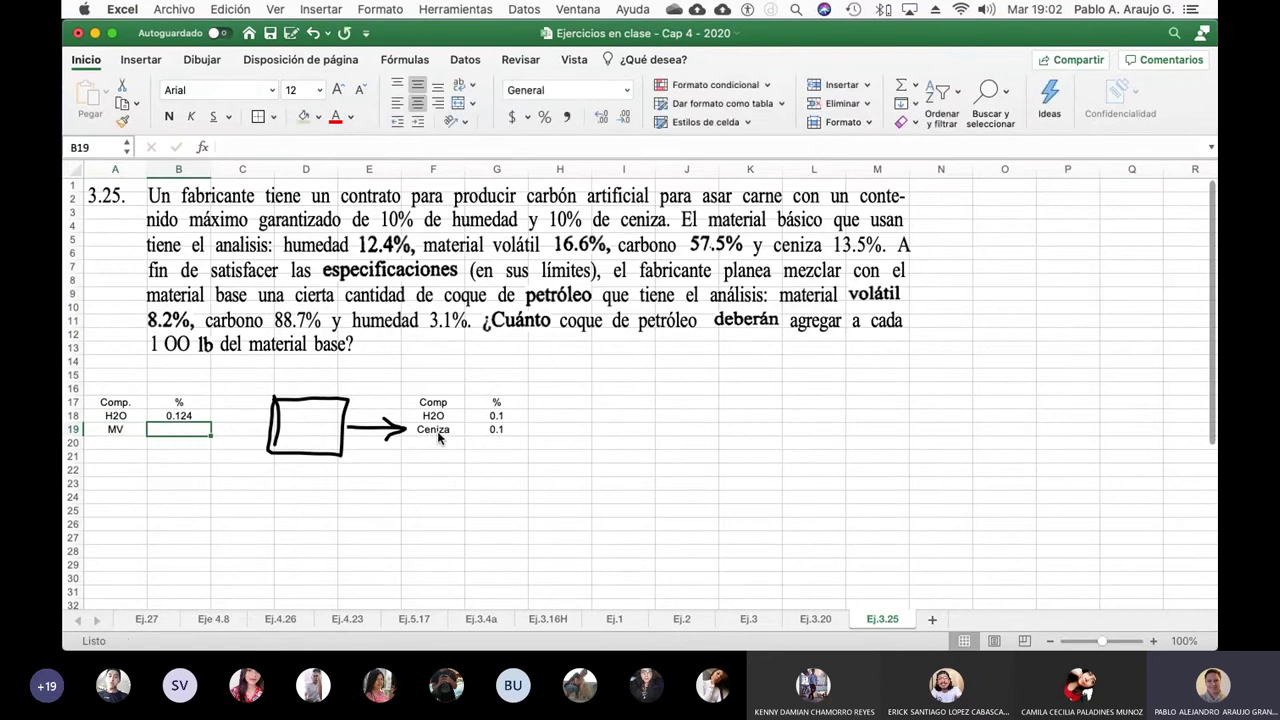
pyautogui.write('0.166')
pyautogui.press('Return')
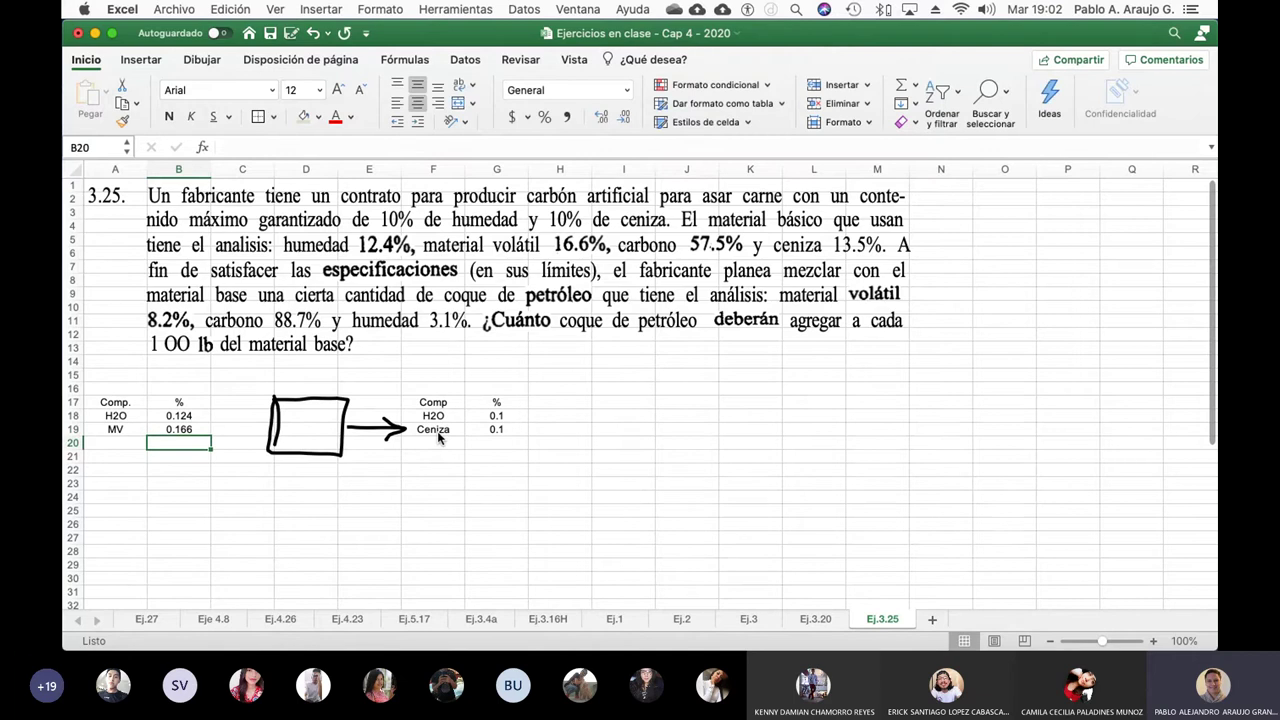
# - Add the base material's carbon to row 20, with C in A20 and 0.575 in B20
pyautogui.press('Left')
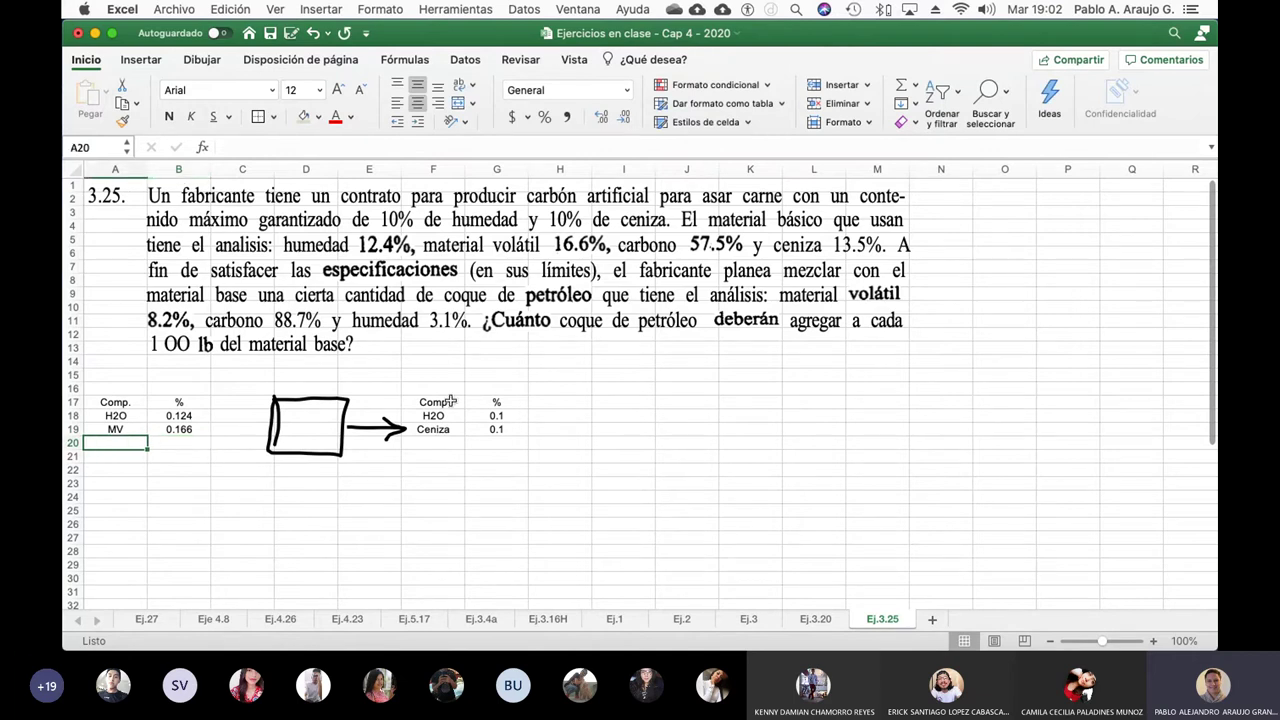
pyautogui.write('C')
pyautogui.press('Tab')
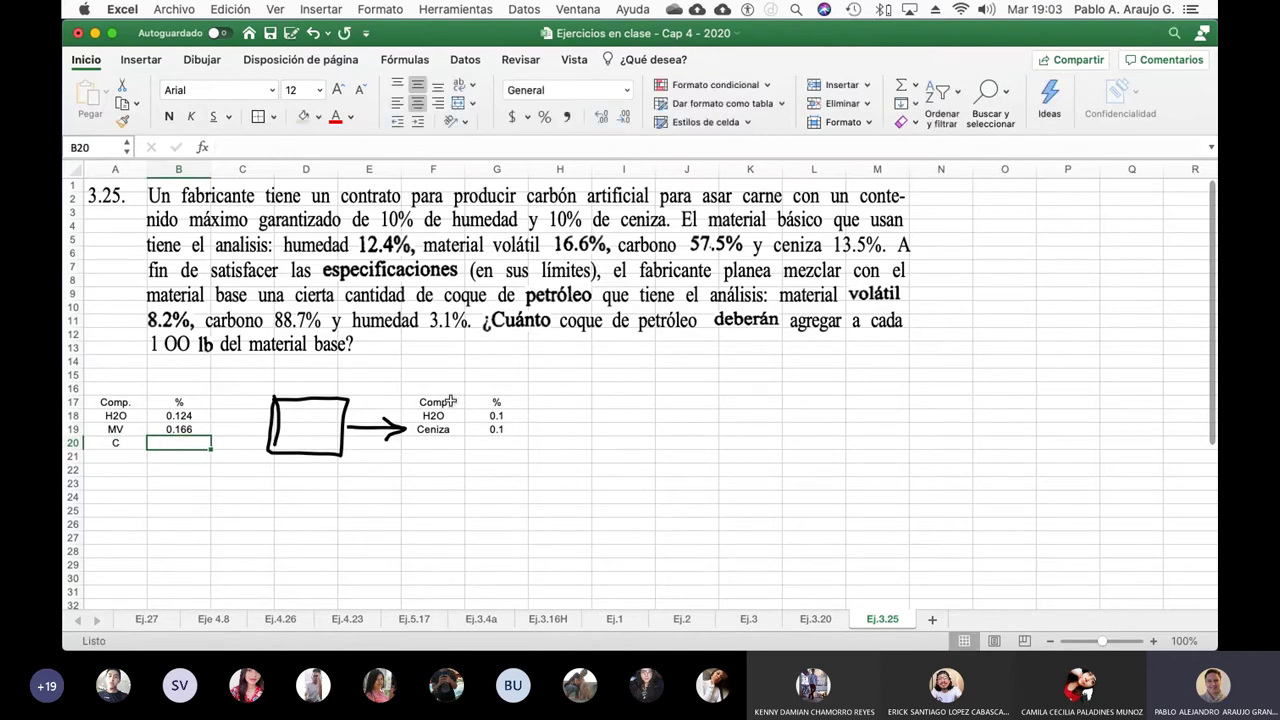
pyautogui.write('0.5')
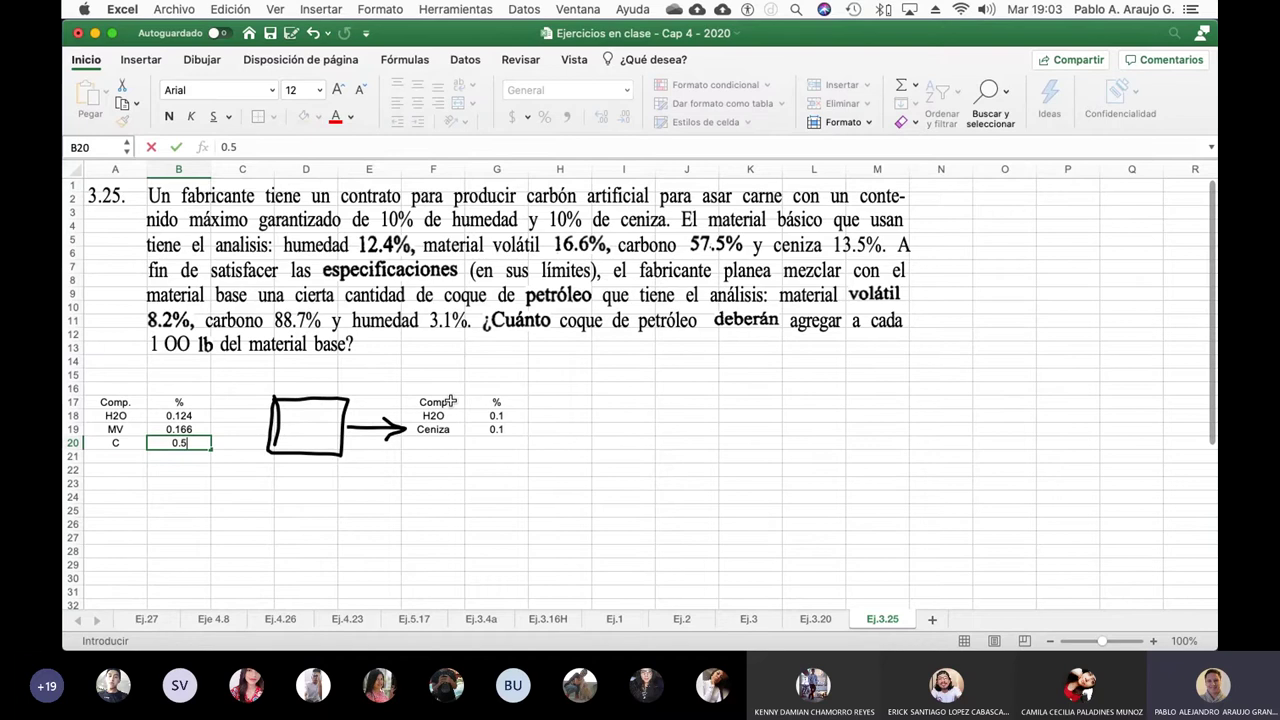
pyautogui.write('75')
pyautogui.press('Return')
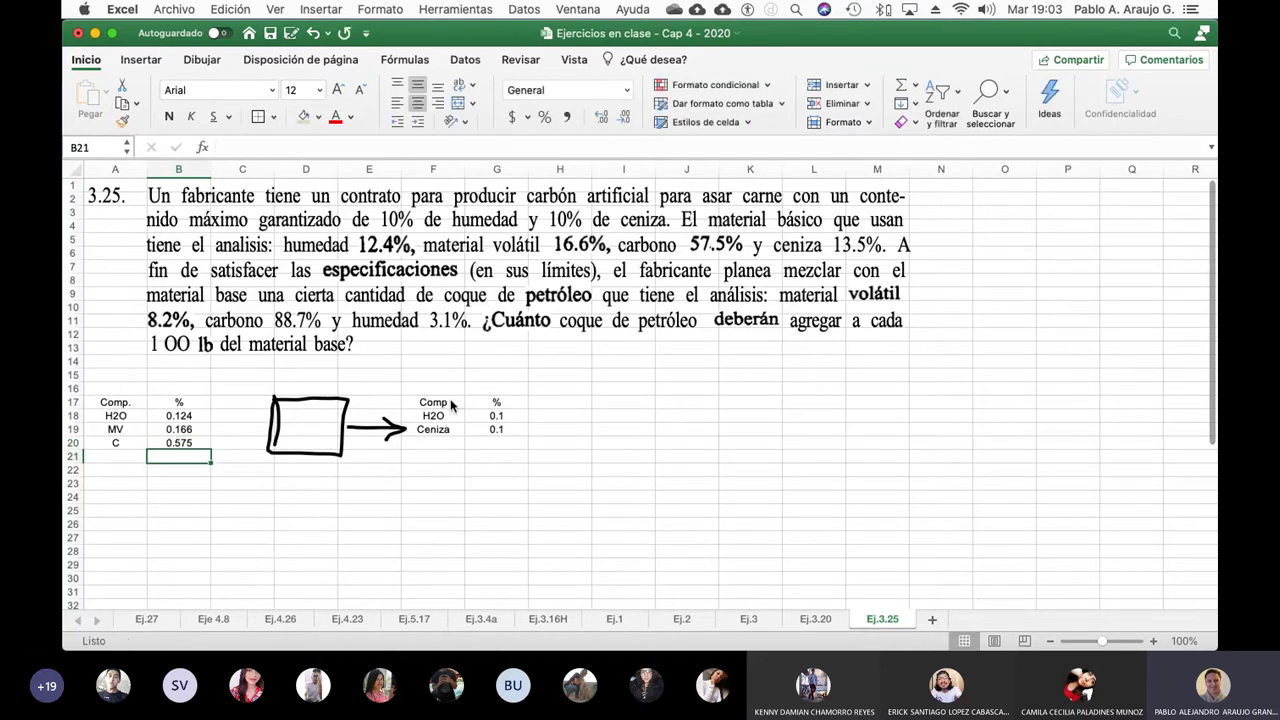
# - Add the base material's ash to row 21, with Ceniza in A21 and 0.135 in B21
pyautogui.press('Left')
pyautogui.write('Ceniza')
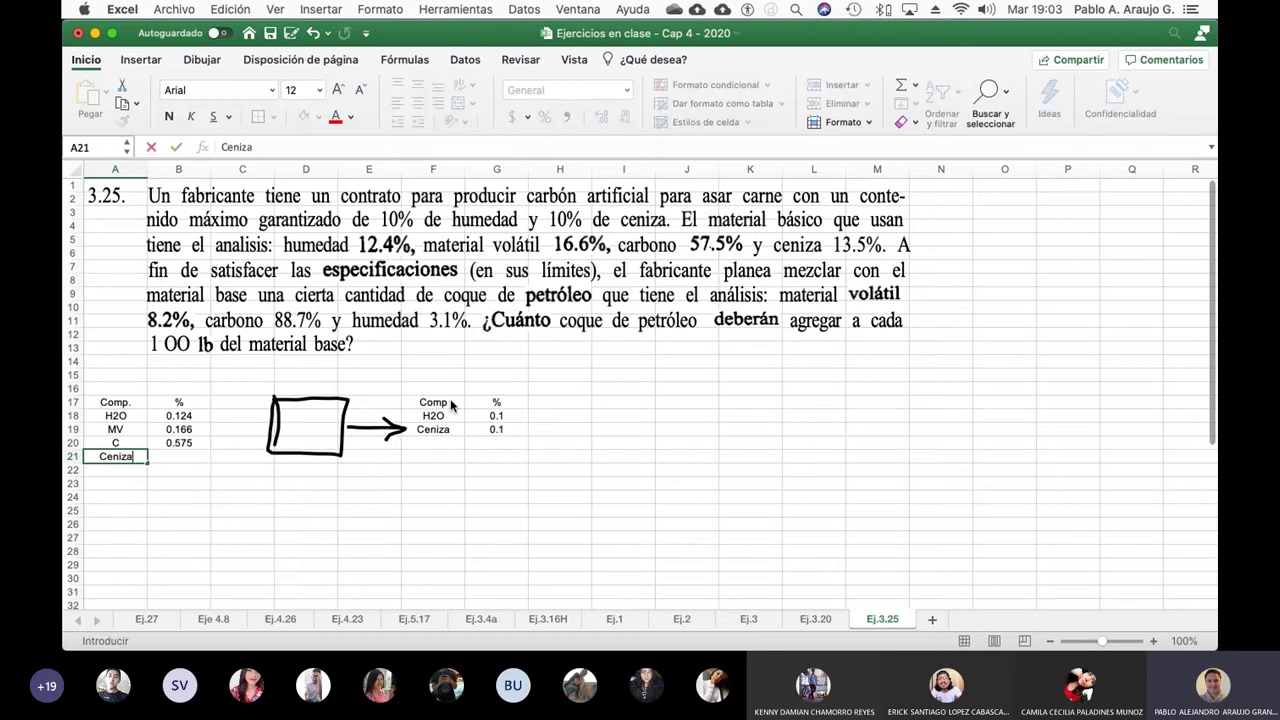
pyautogui.press('Return')
pyautogui.press('Up')
pyautogui.press('Right')
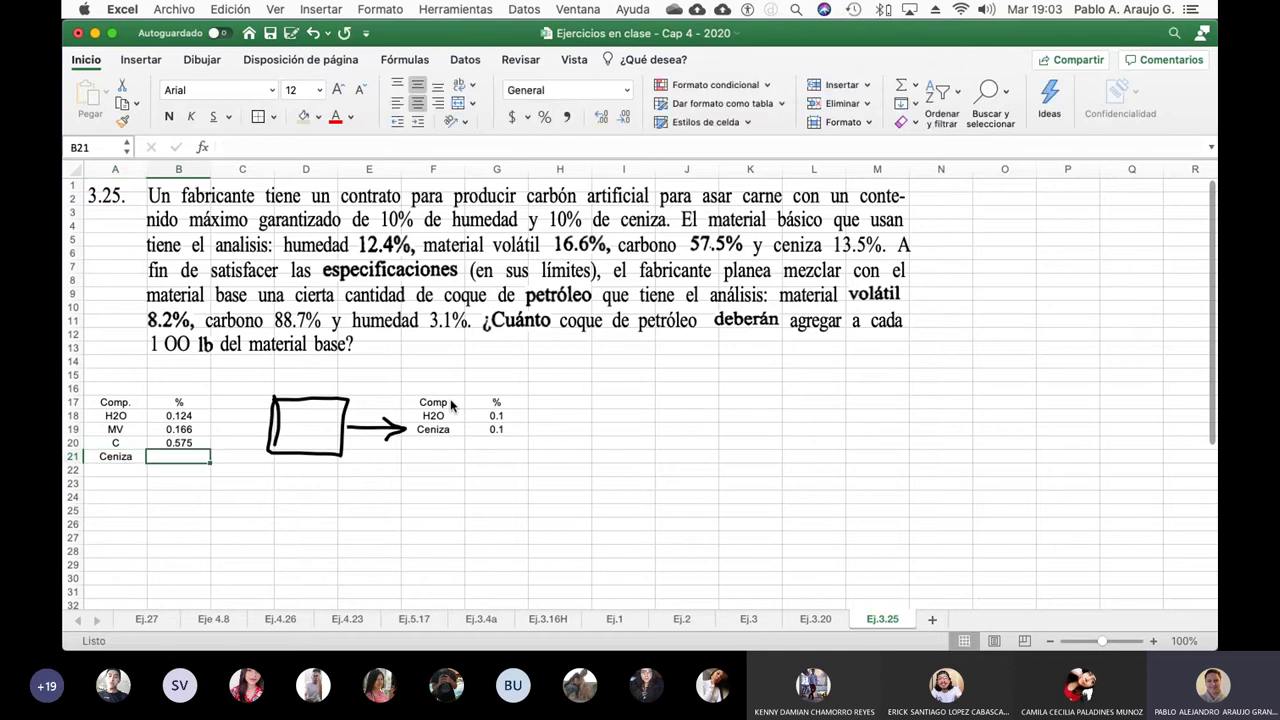
pyautogui.write('0.135')
pyautogui.press('Return')
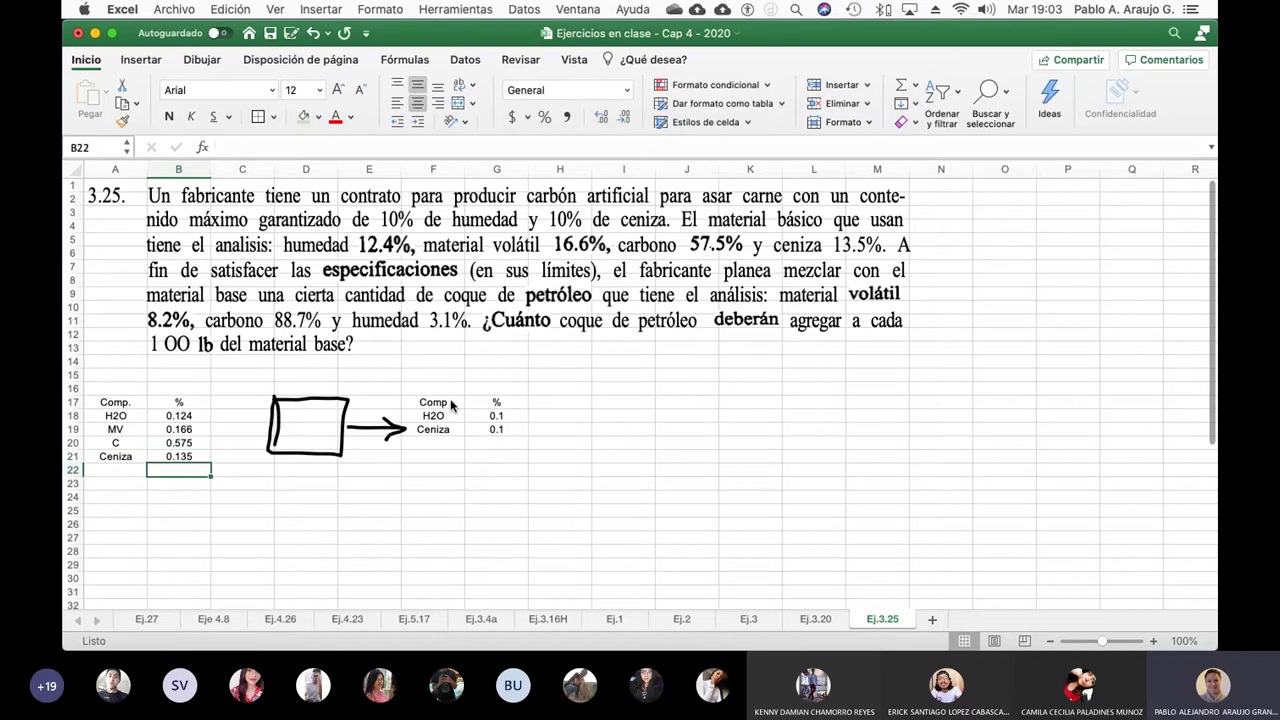
pyautogui.press('Left')
pyautogui.write('Suma(')
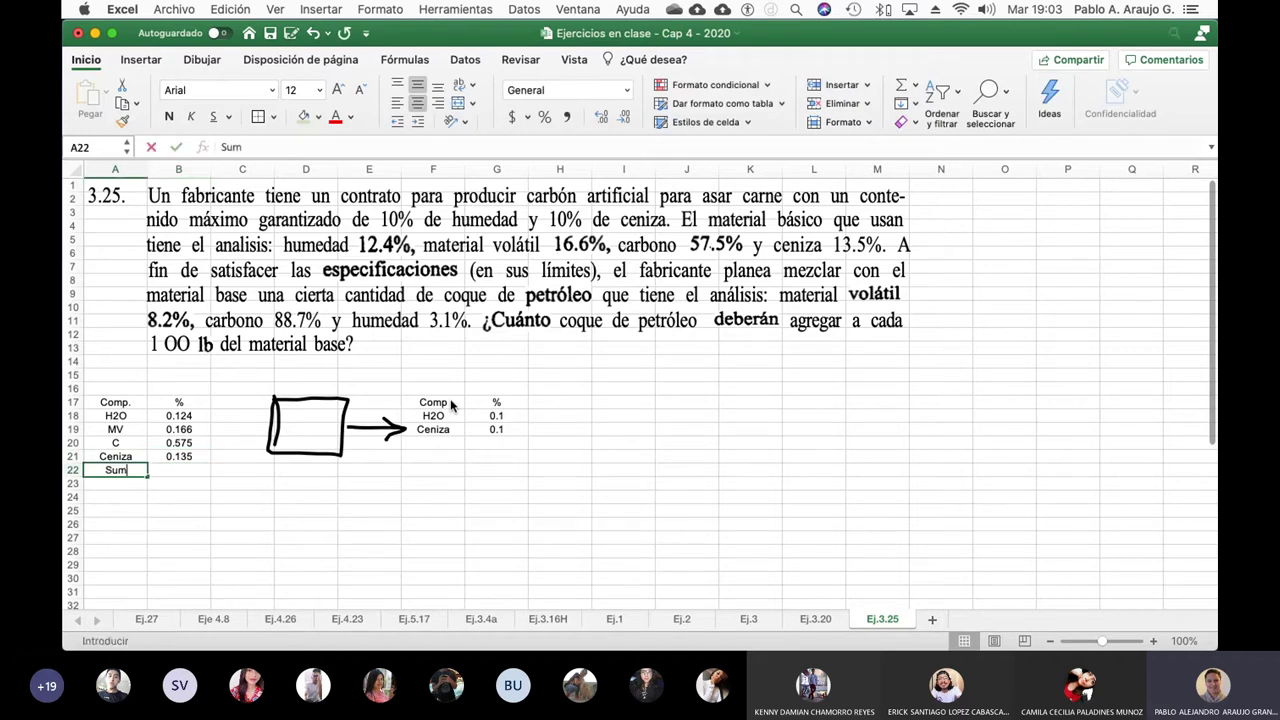
pyautogui.press('BackSpace')
pyautogui.press('BackSpace')
pyautogui.press('BackSpace')
pyautogui.press('BackSpace')
pyautogui.press('BackSpace')
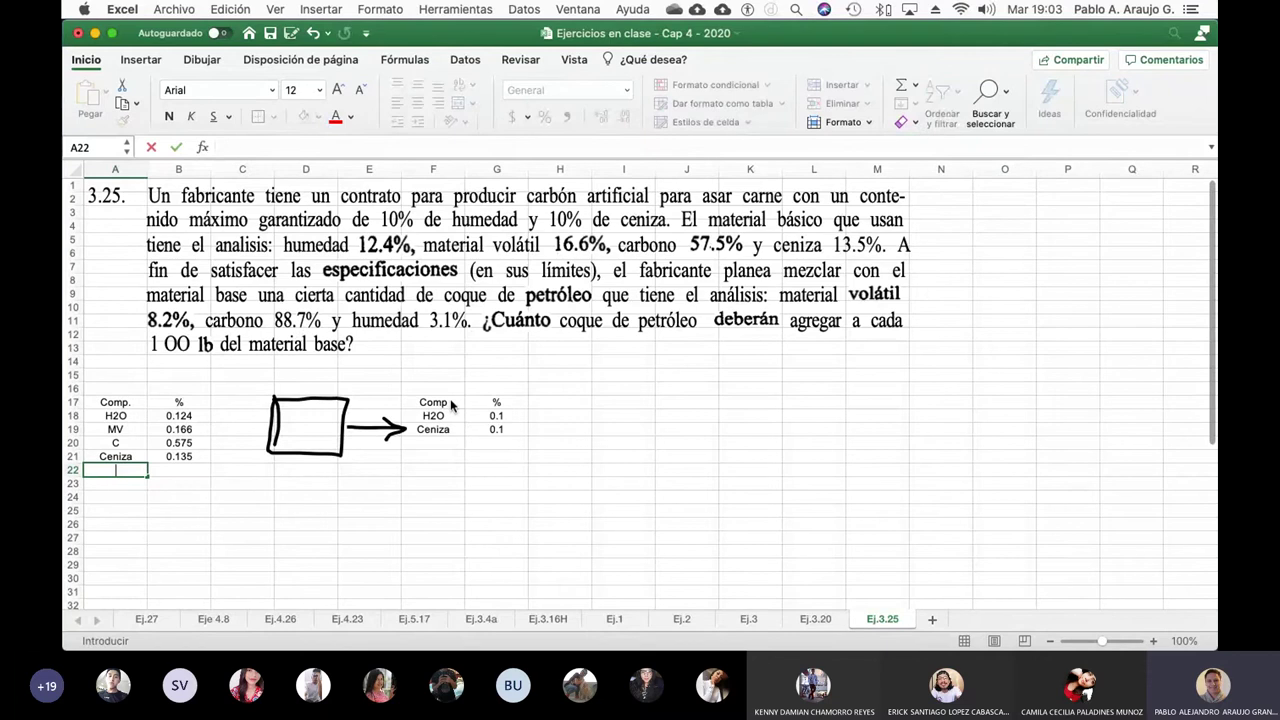
pyautogui.press('Return')
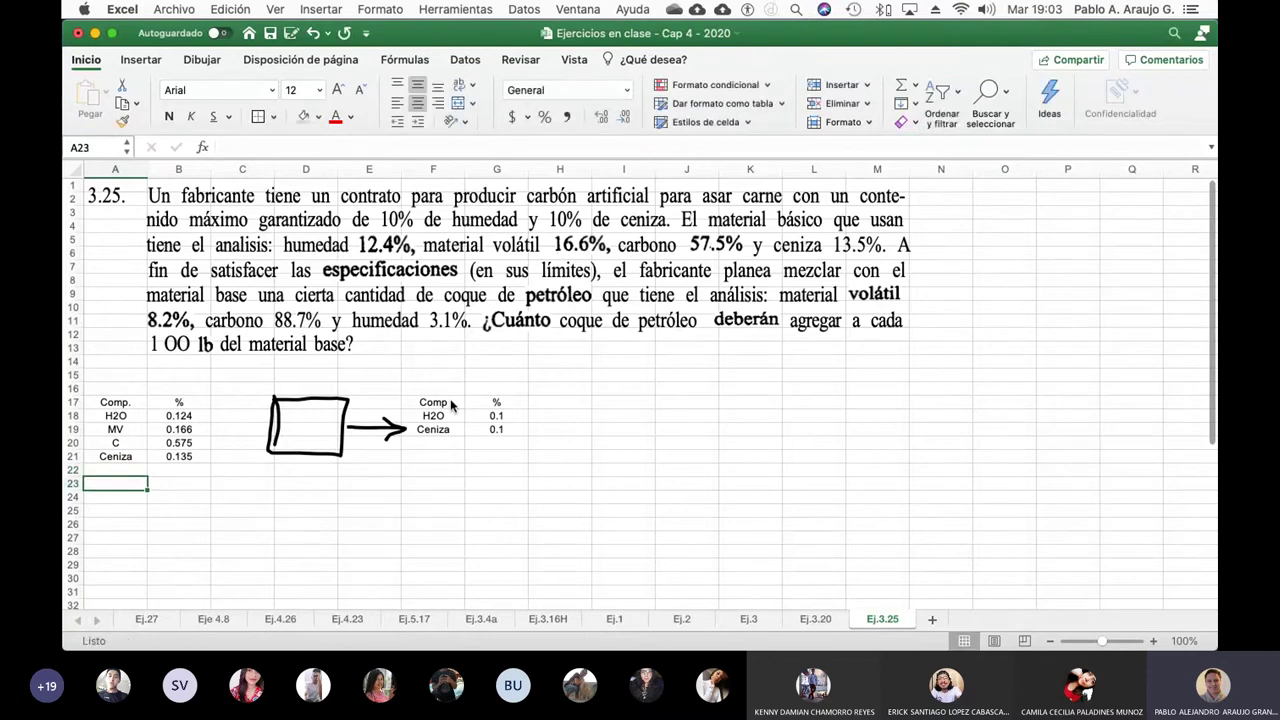
# - Total the base material fractions B18:B21 in B22 with the SUMA function
pyautogui.press('Up')
pyautogui.press('Up')
pyautogui.press('Right')
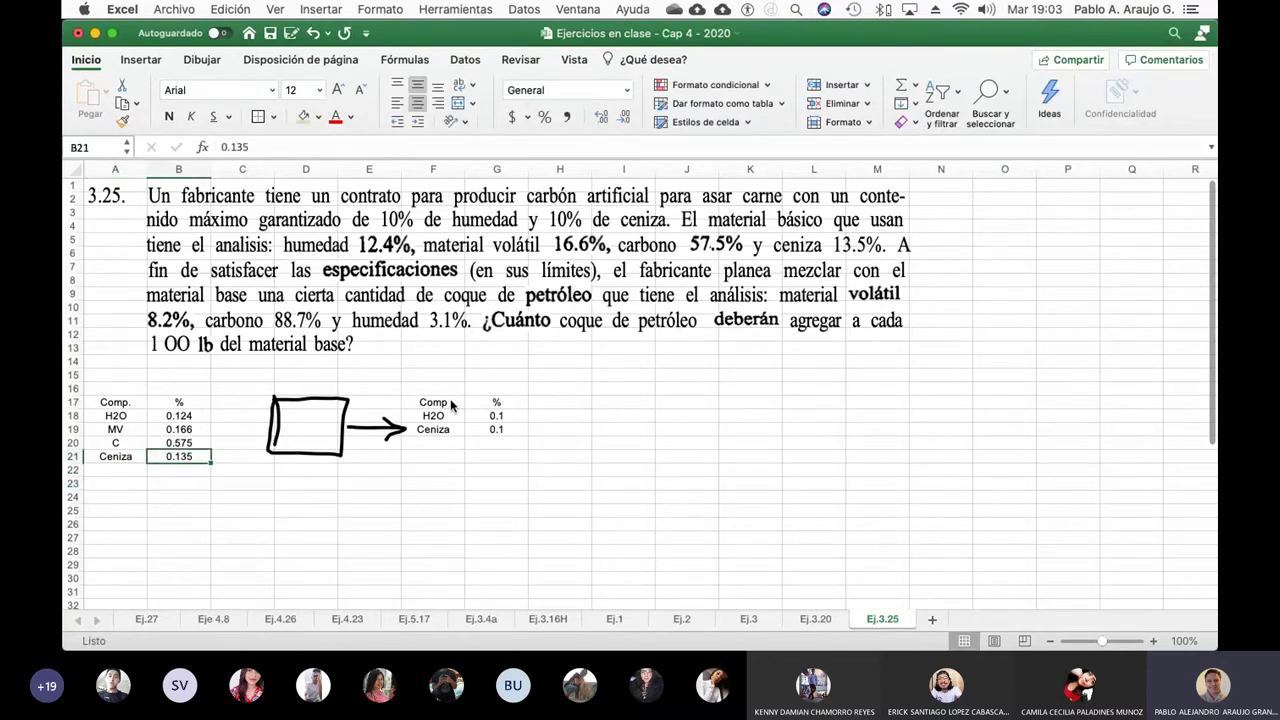
pyautogui.press('Down')
pyautogui.write('=suma(')
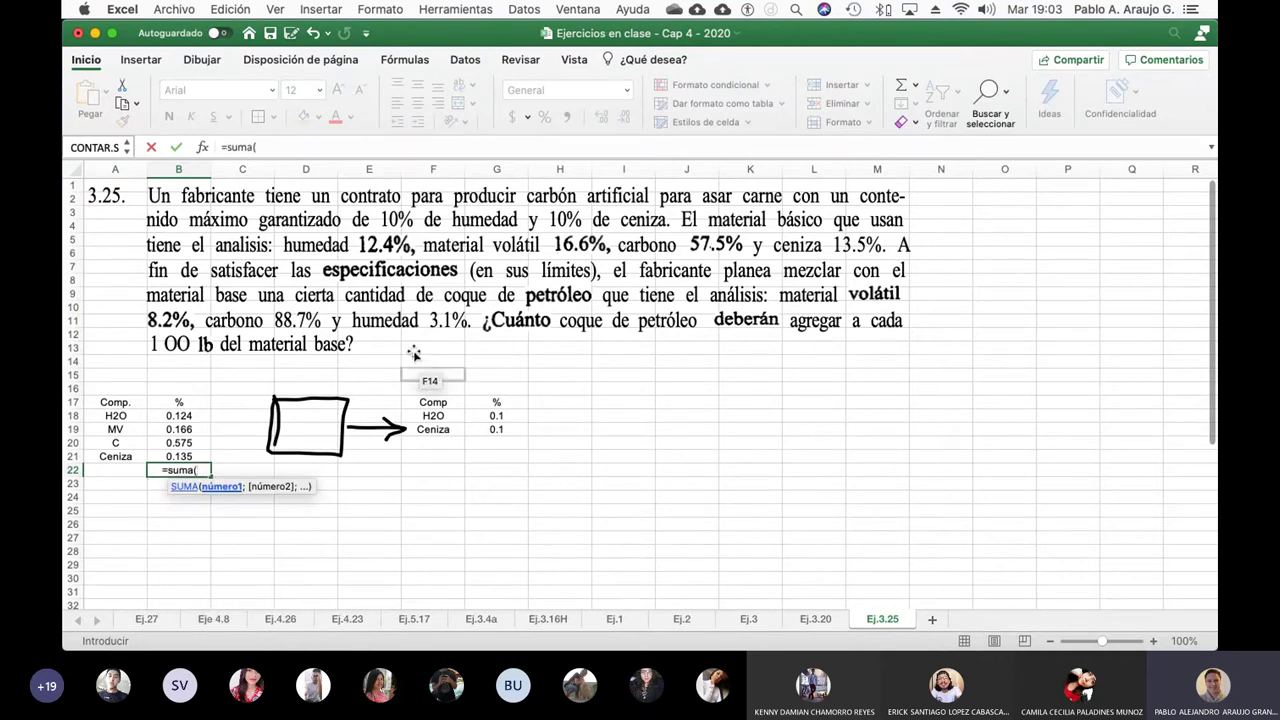
pyautogui.moveTo(188, 415); pyautogui.dragTo(188, 456)
pyautogui.write(')')
pyautogui.press('Return')
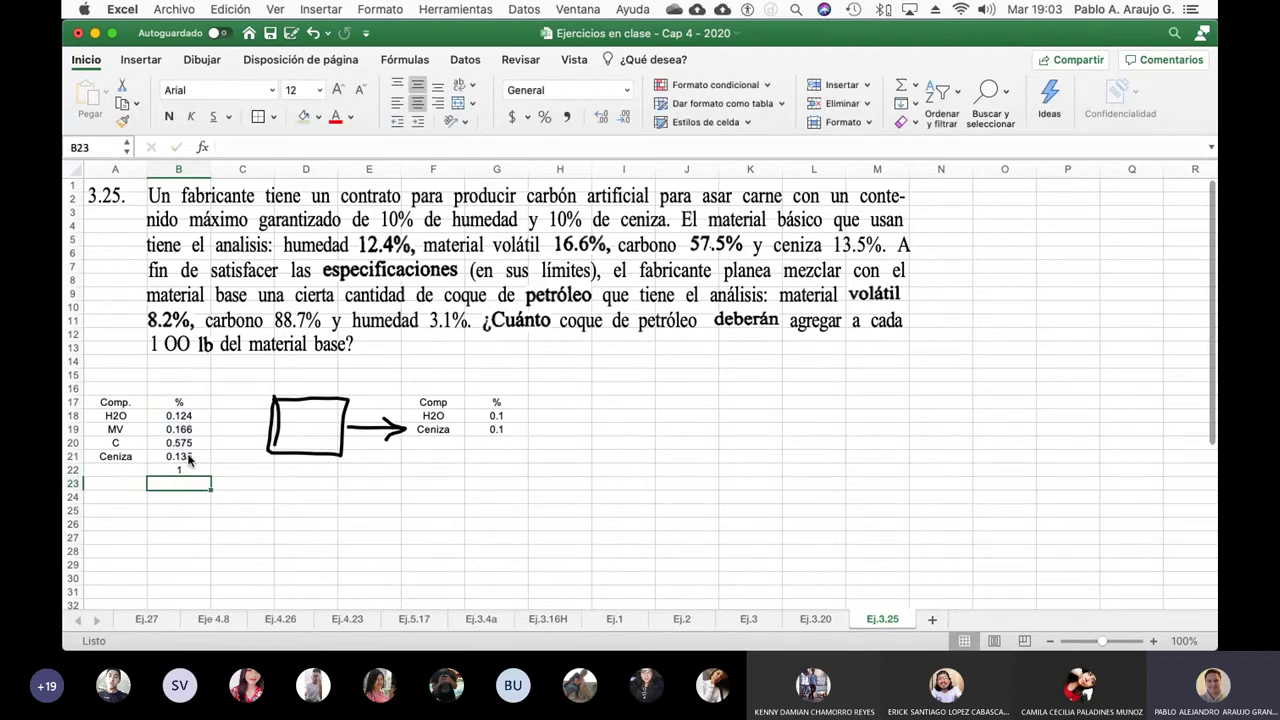
# - Draw a horizontal inlet arrow into the process box's left side and a vertical inlet arrow up into its underside with the black pen
pyautogui.click(197, 60)
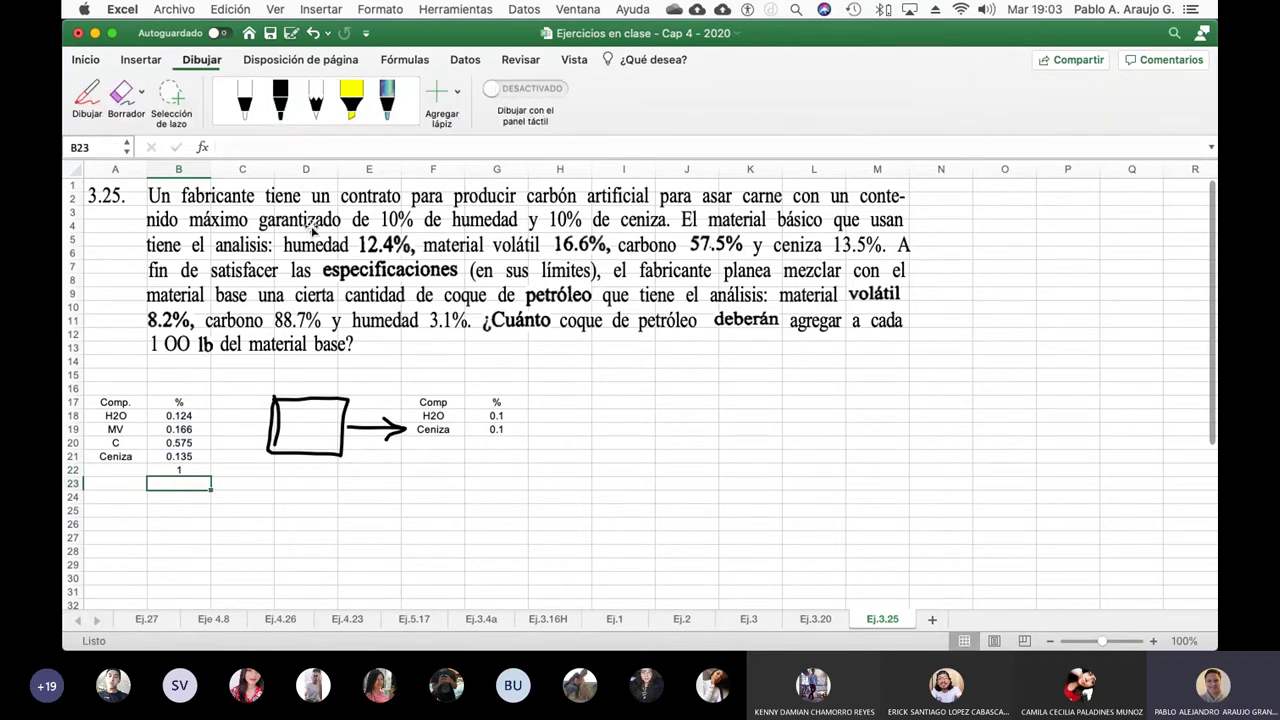
pyautogui.click(280, 100)
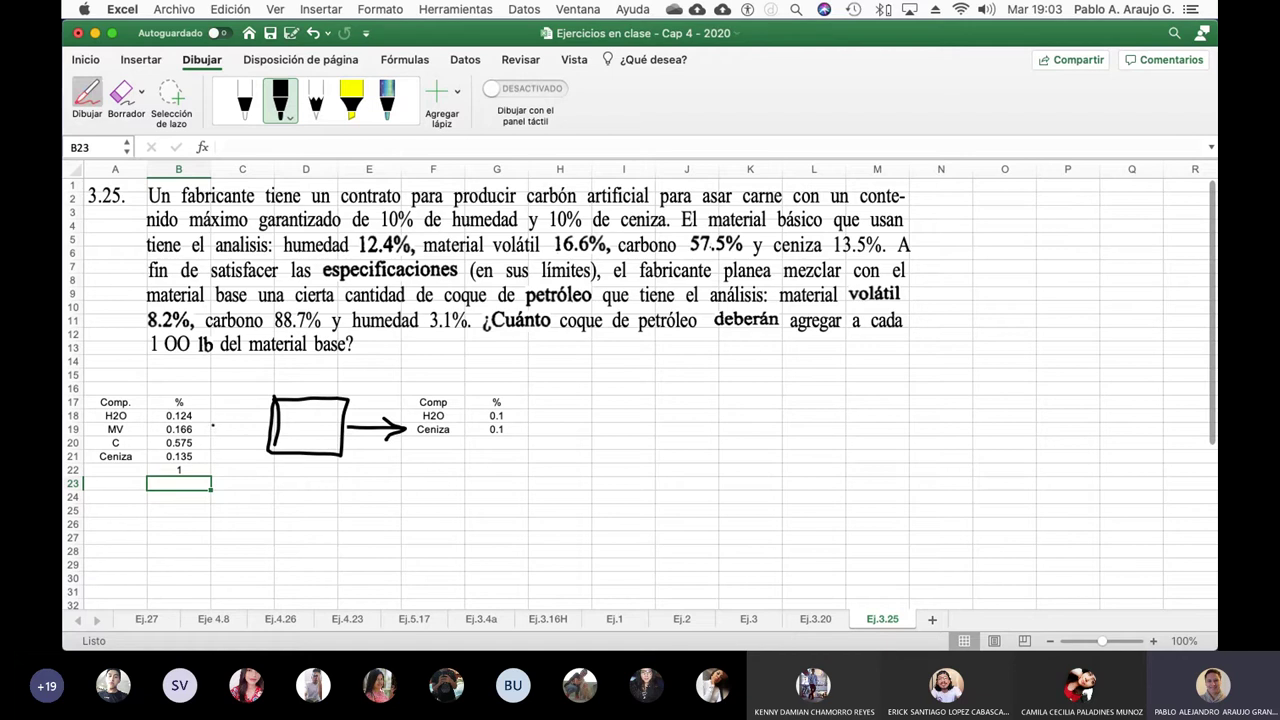
pyautogui.moveTo(213, 425)
pyautogui.mouseDown()
pyautogui.moveTo(274, 427)
pyautogui.moveTo(262, 433)
pyautogui.mouseUp()
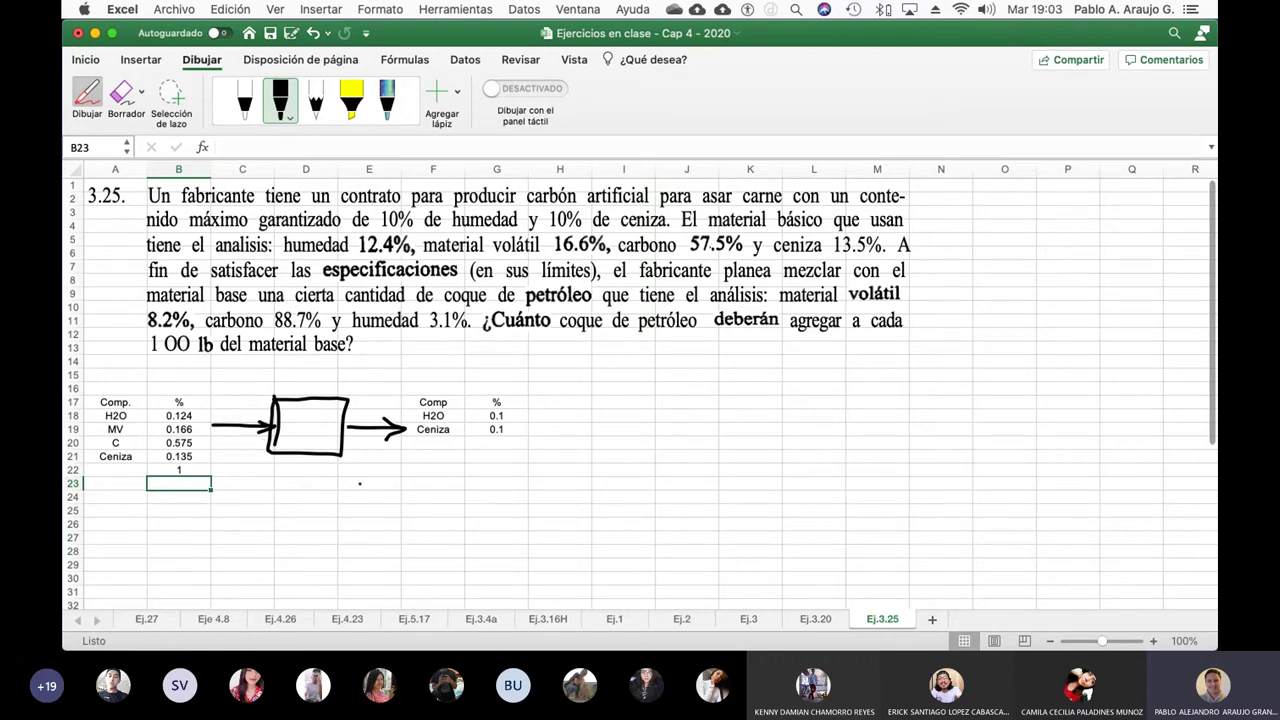
pyautogui.moveTo(304, 455)
pyautogui.mouseDown()
pyautogui.moveTo(303, 487)
pyautogui.moveTo(303, 456)
pyautogui.moveTo(313, 468)
pyautogui.mouseUp()
# - Handwrite the stream labels MB over the left inlet arrow, P over the outlet arrow and CP beside the lower inlet arrow, and stop drawing
pyautogui.moveTo(226, 404)
pyautogui.mouseDown()
pyautogui.moveTo(226, 422)
pyautogui.moveTo(238, 404)
pyautogui.moveTo(249, 410)
pyautogui.moveTo(244, 423)
pyautogui.mouseUp()
pyautogui.moveTo(364, 402)
pyautogui.mouseDown()
pyautogui.moveTo(367, 425)
pyautogui.moveTo(369, 410)
pyautogui.mouseUp()
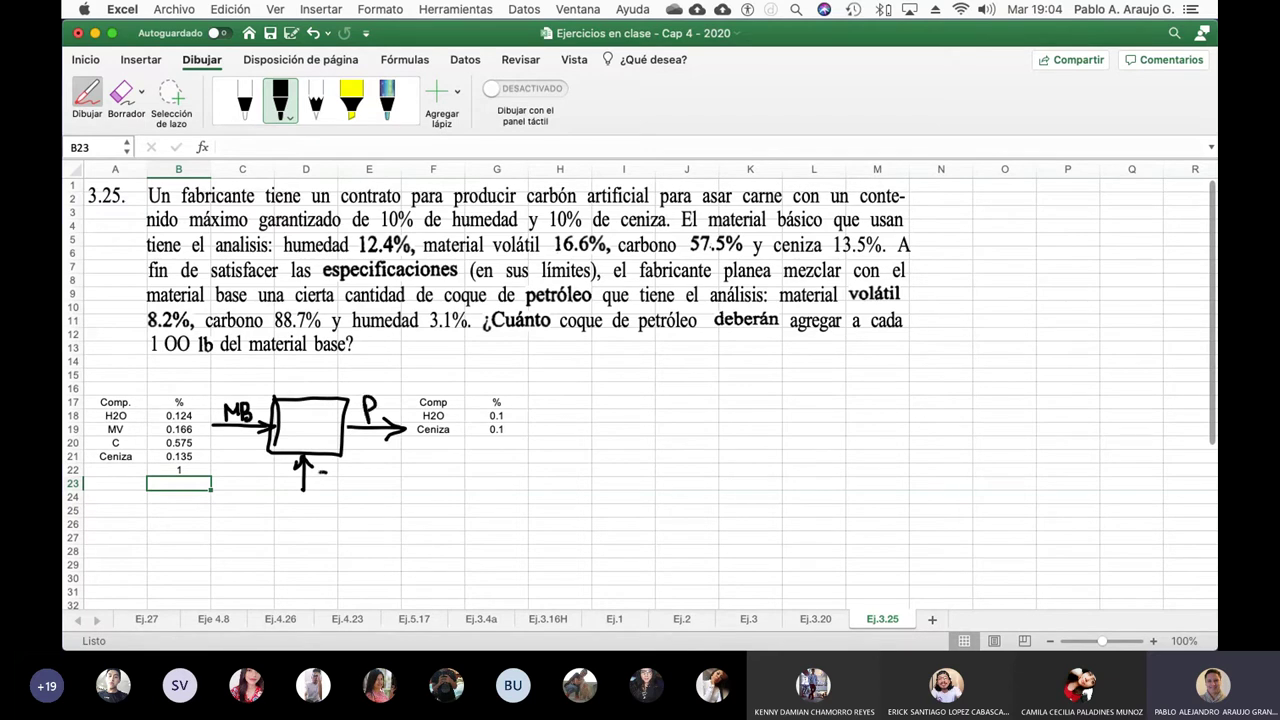
pyautogui.moveTo(328, 470)
pyautogui.mouseDown()
pyautogui.moveTo(325, 481)
pyautogui.moveTo(337, 476)
pyautogui.mouseUp()
pyautogui.click(87, 95)
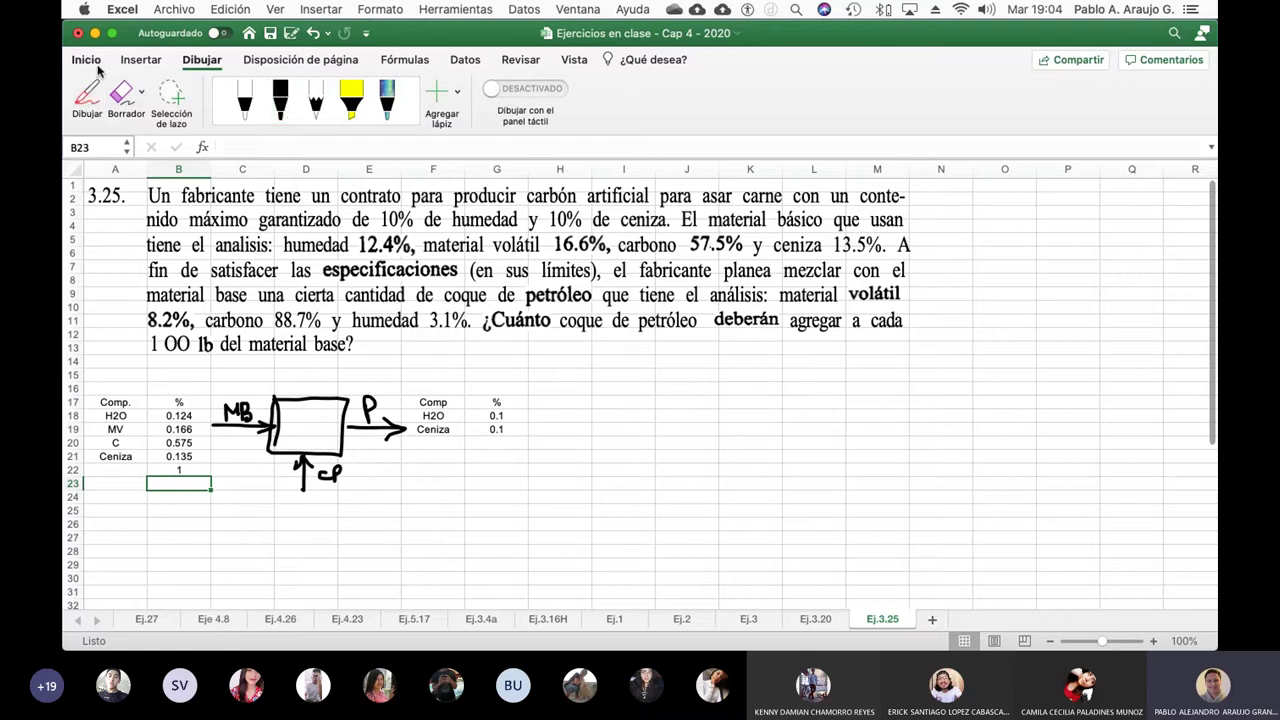
pyautogui.click(96, 64)
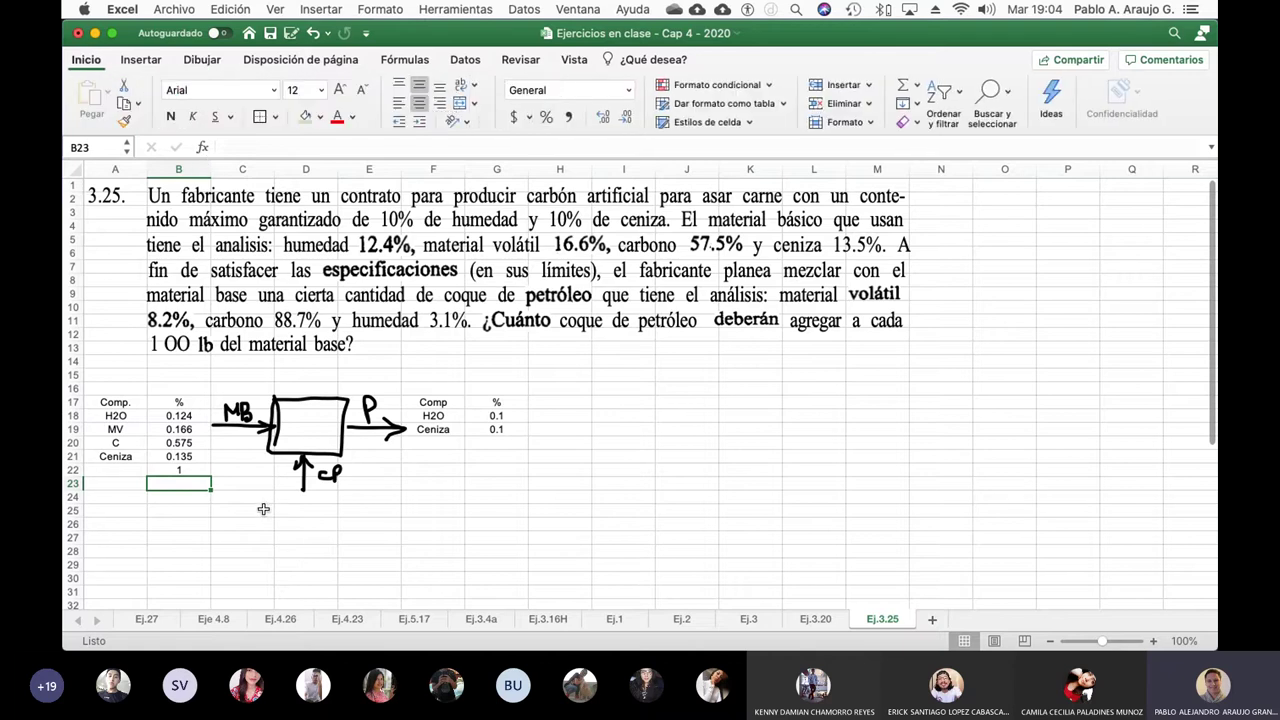
# - Head the petroleum coke composition table with Comp in C25 and % in D25
pyautogui.click(262, 497)
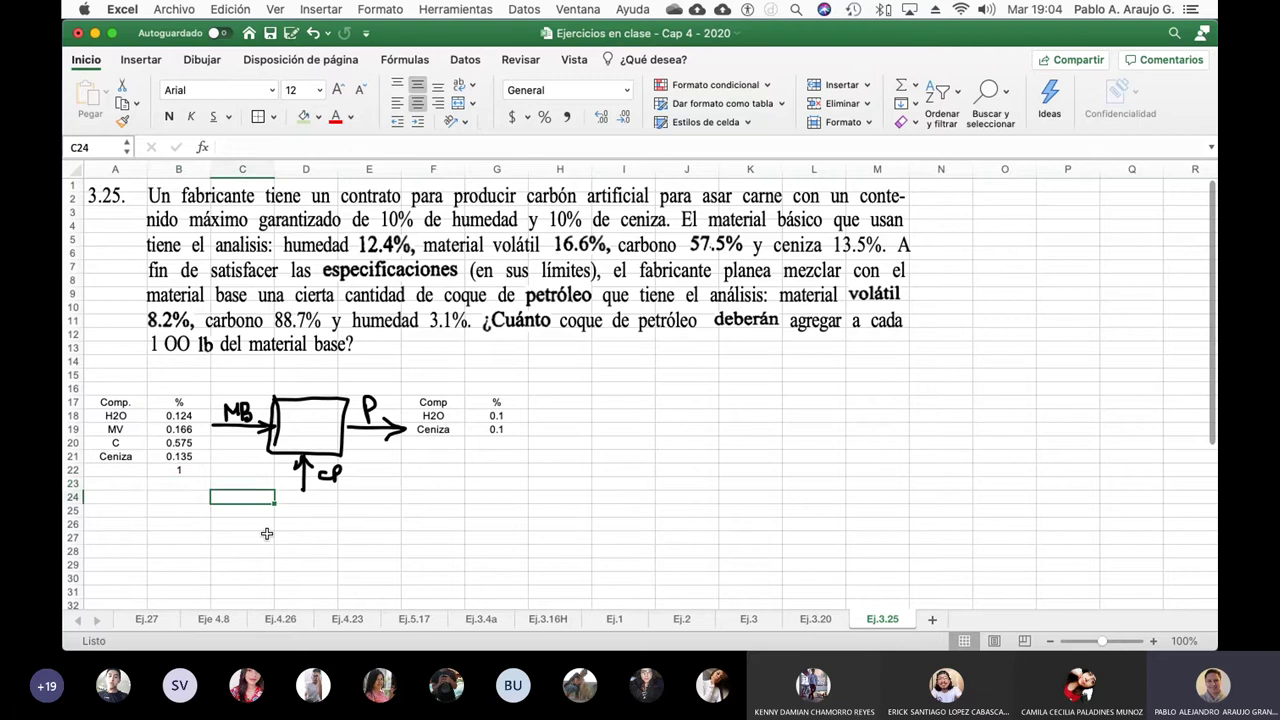
pyautogui.press('Down')
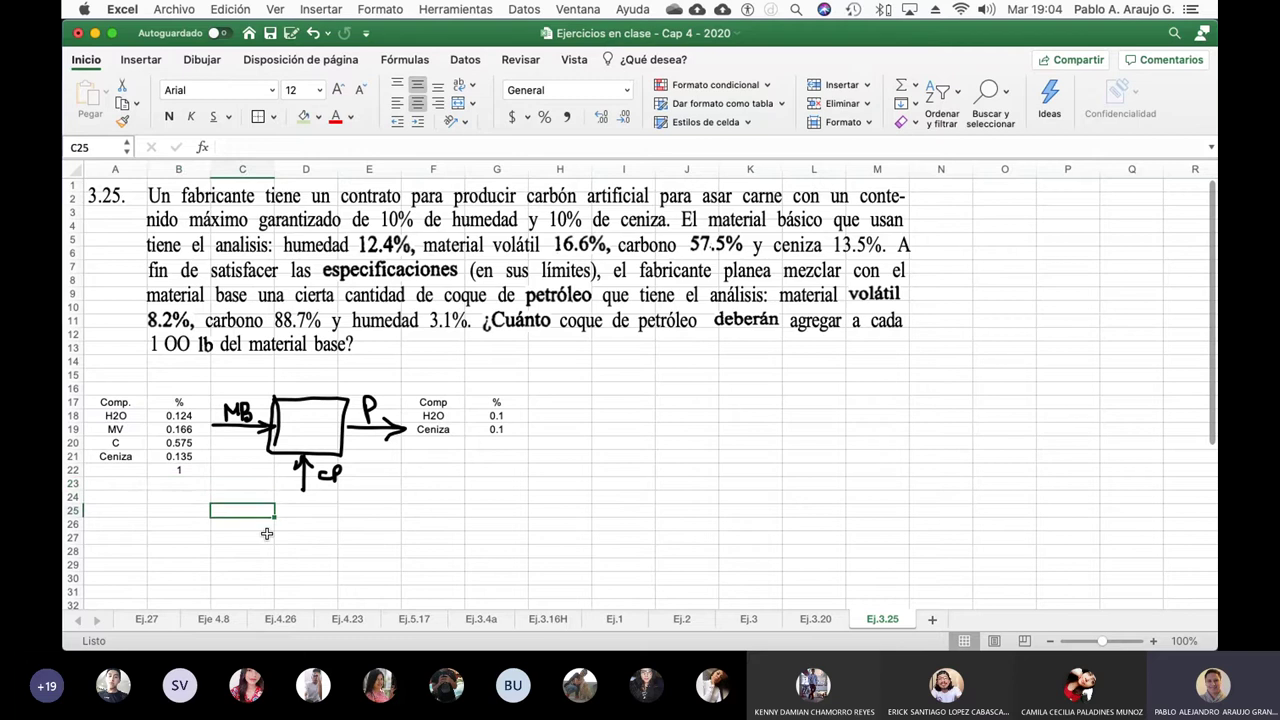
pyautogui.write('Comp')
pyautogui.press('Return')
pyautogui.press('Up')
pyautogui.press('Right')
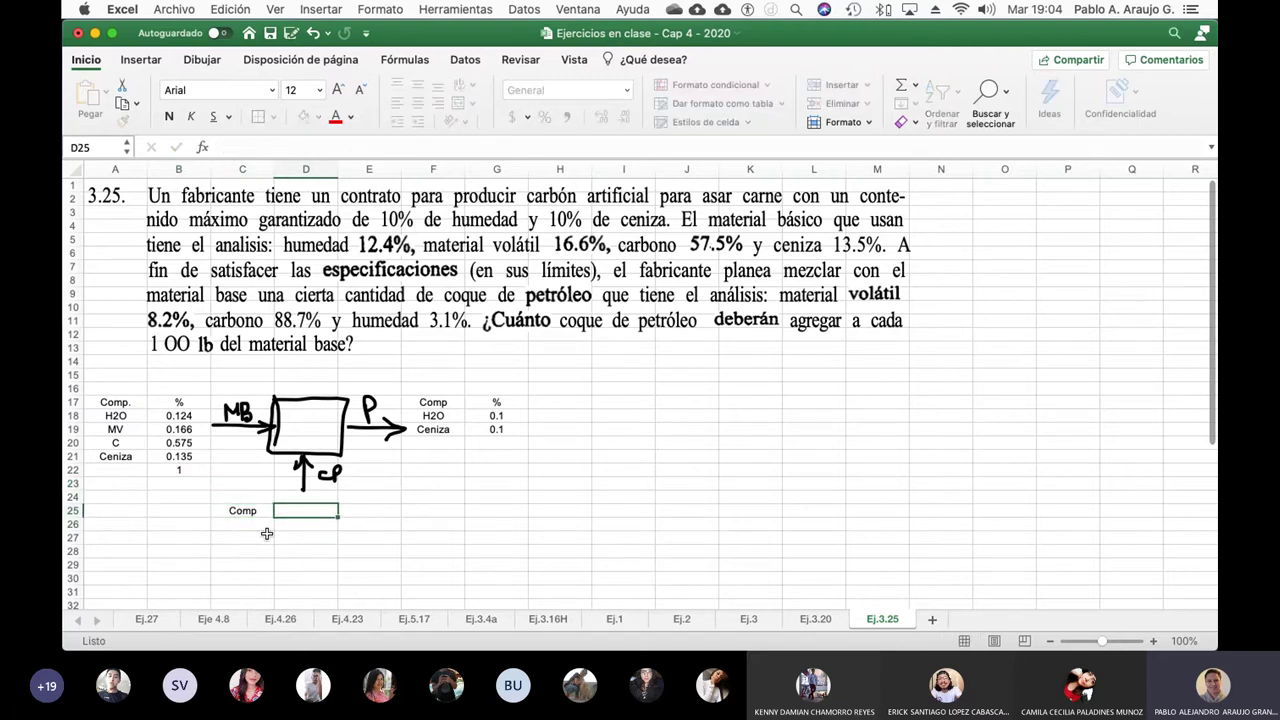
pyautogui.write('%')
pyautogui.press('Return')
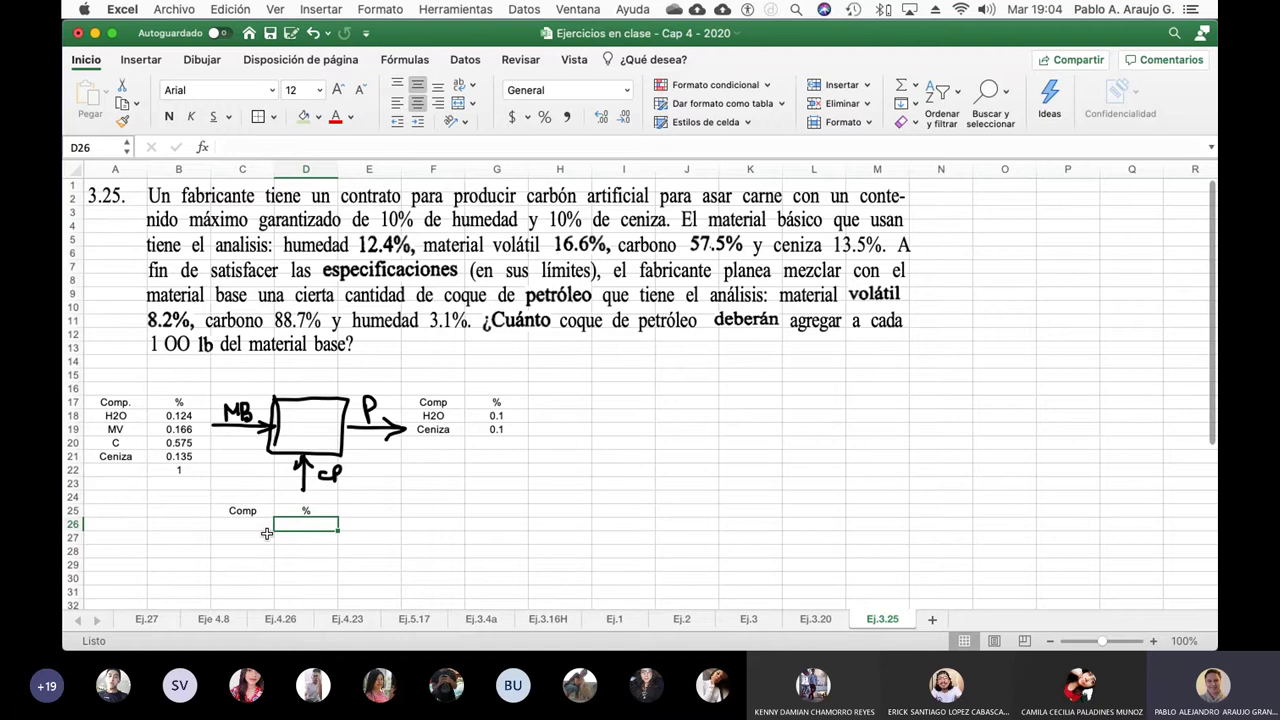
# - Add the petroleum coke's volatile matter to row 26, with MV in C26 and its fraction in D26
pyautogui.click(267, 533)
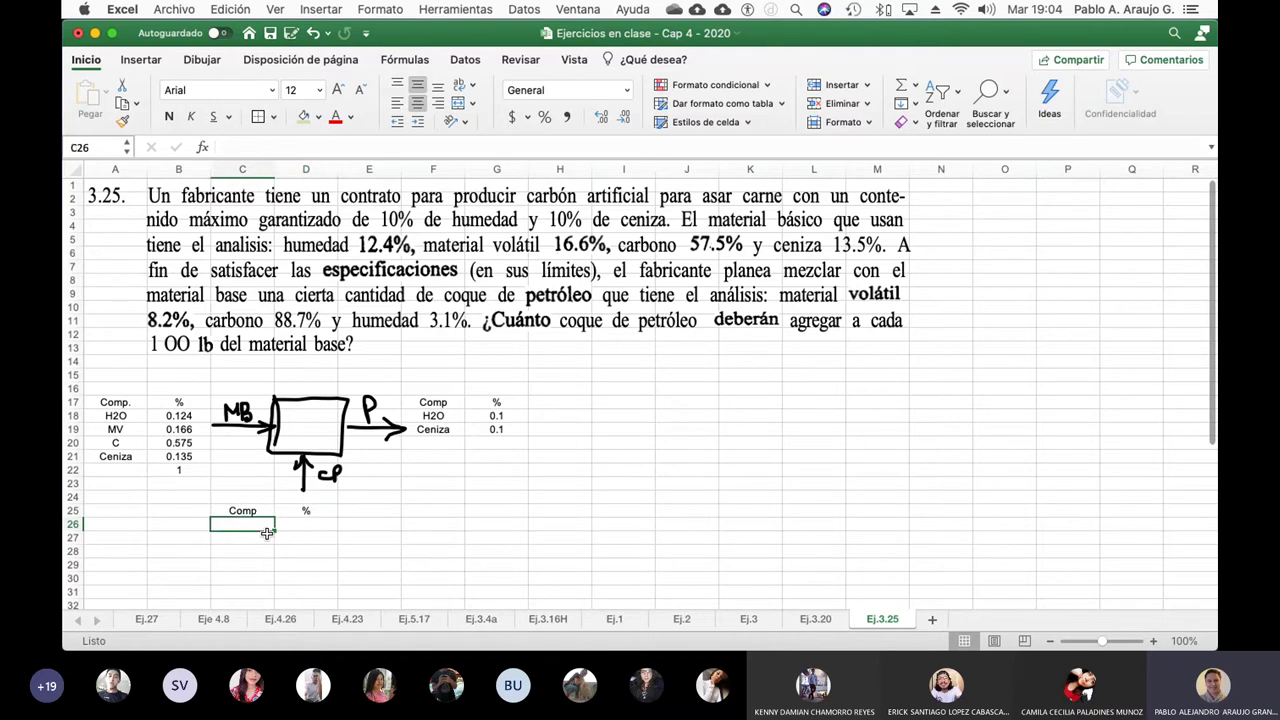
pyautogui.write('MV')
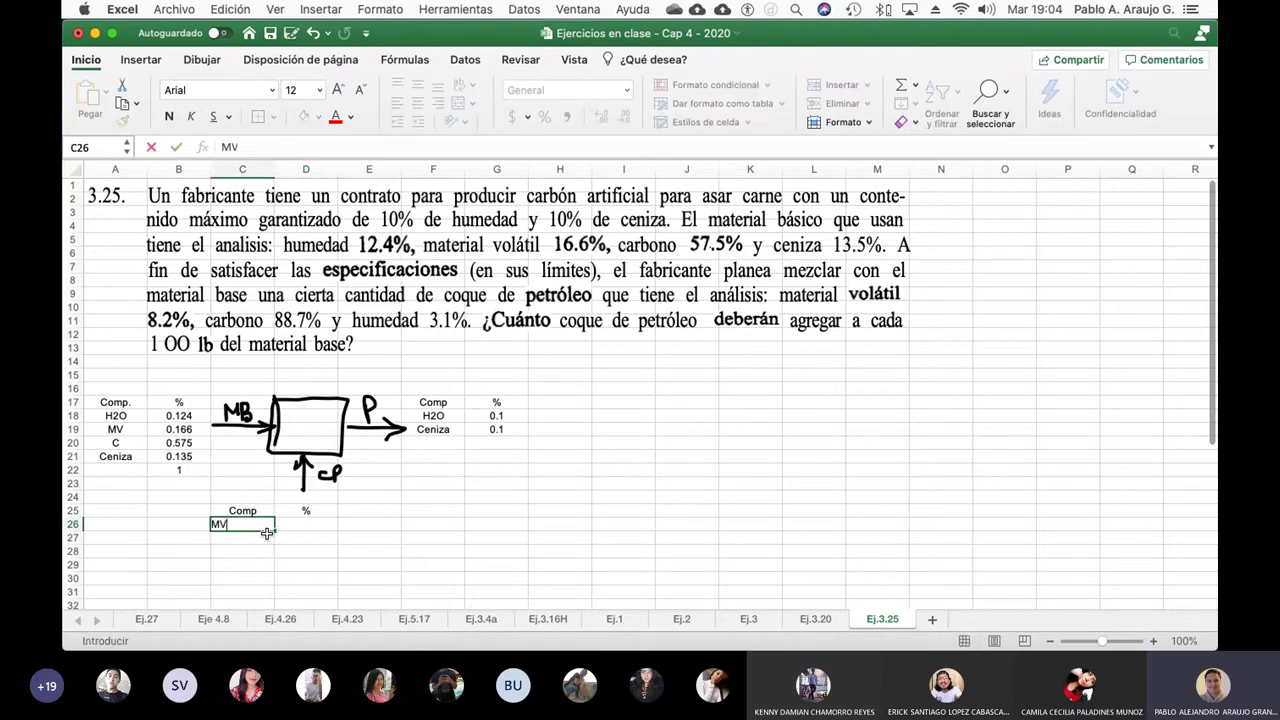
pyautogui.press('Return')
pyautogui.press('Up')
pyautogui.press('Right')
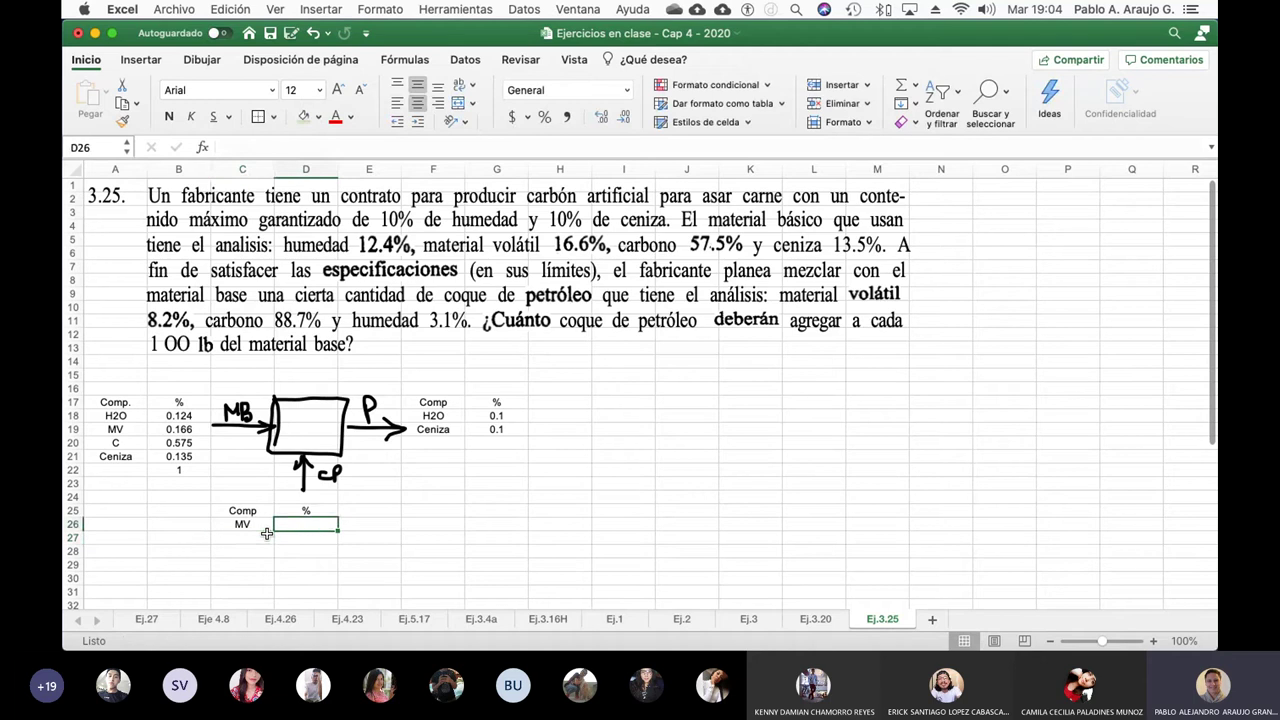
pyautogui.write('0')
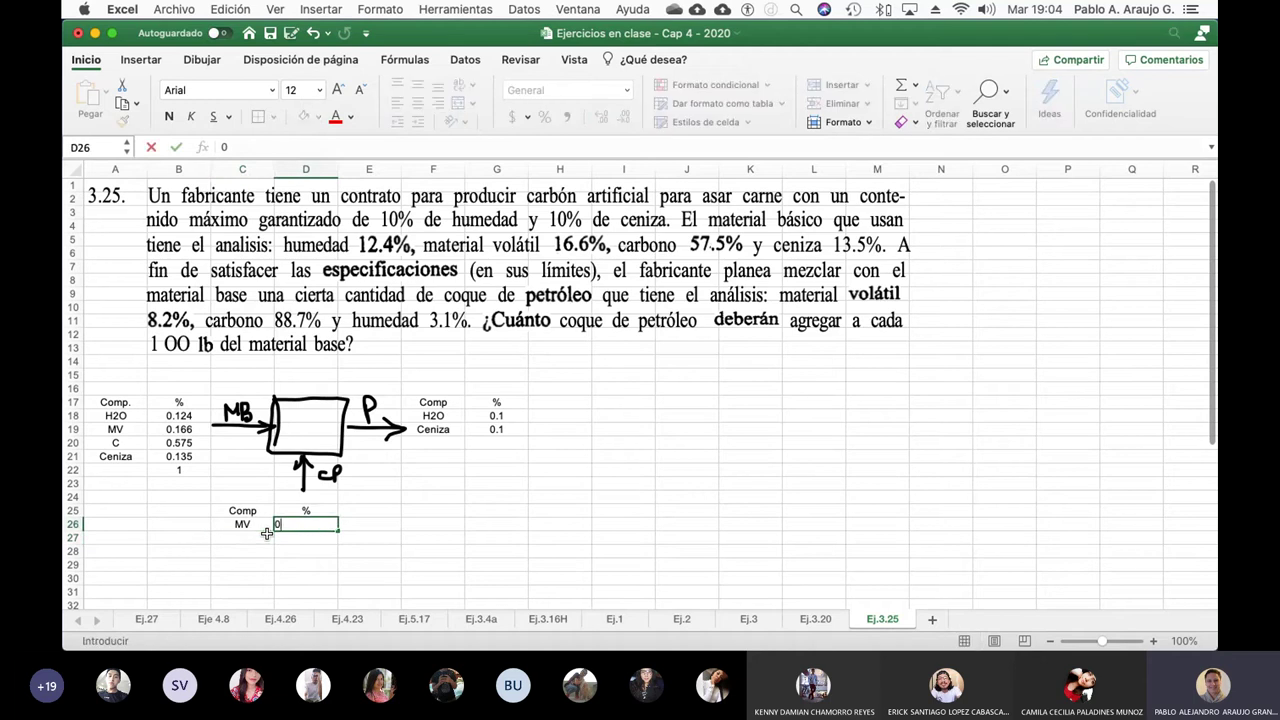
# - Enter 0.082 as the MV fraction in D26, and add component C with 0.887 in C27:D27
pyautogui.write('.082')
pyautogui.press('Return')
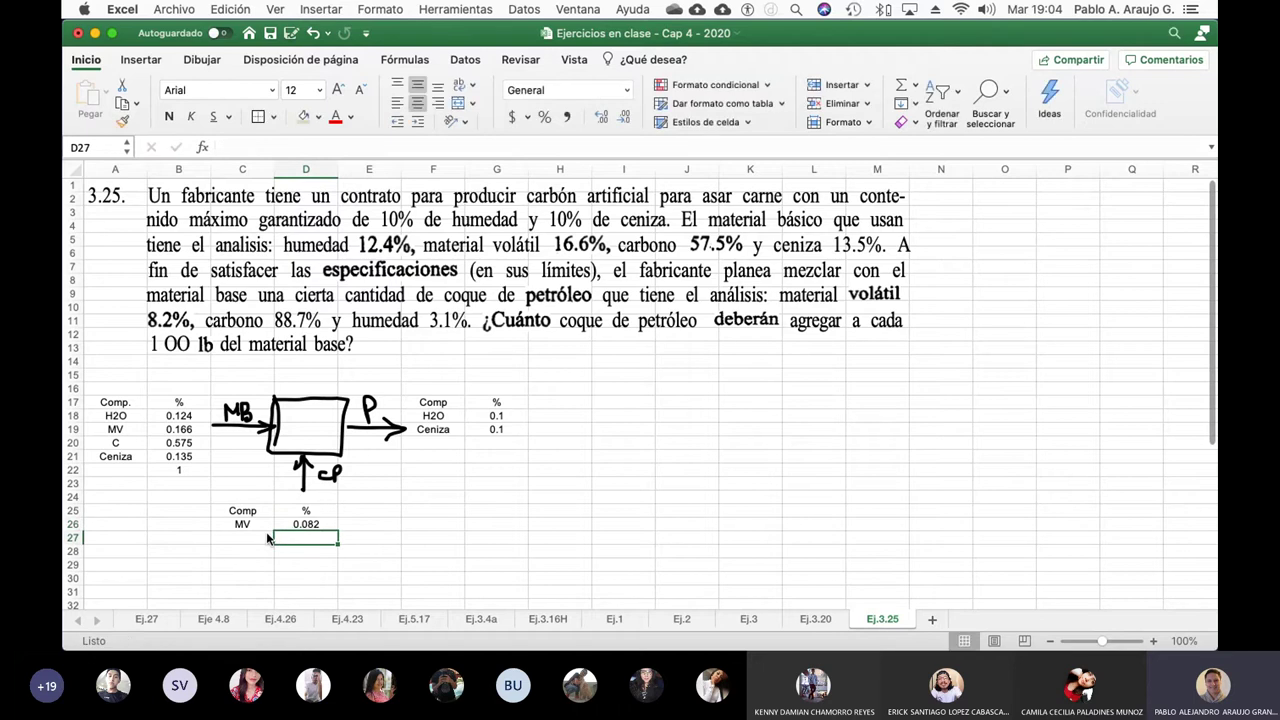
pyautogui.click(268, 538)
pyautogui.write('C')
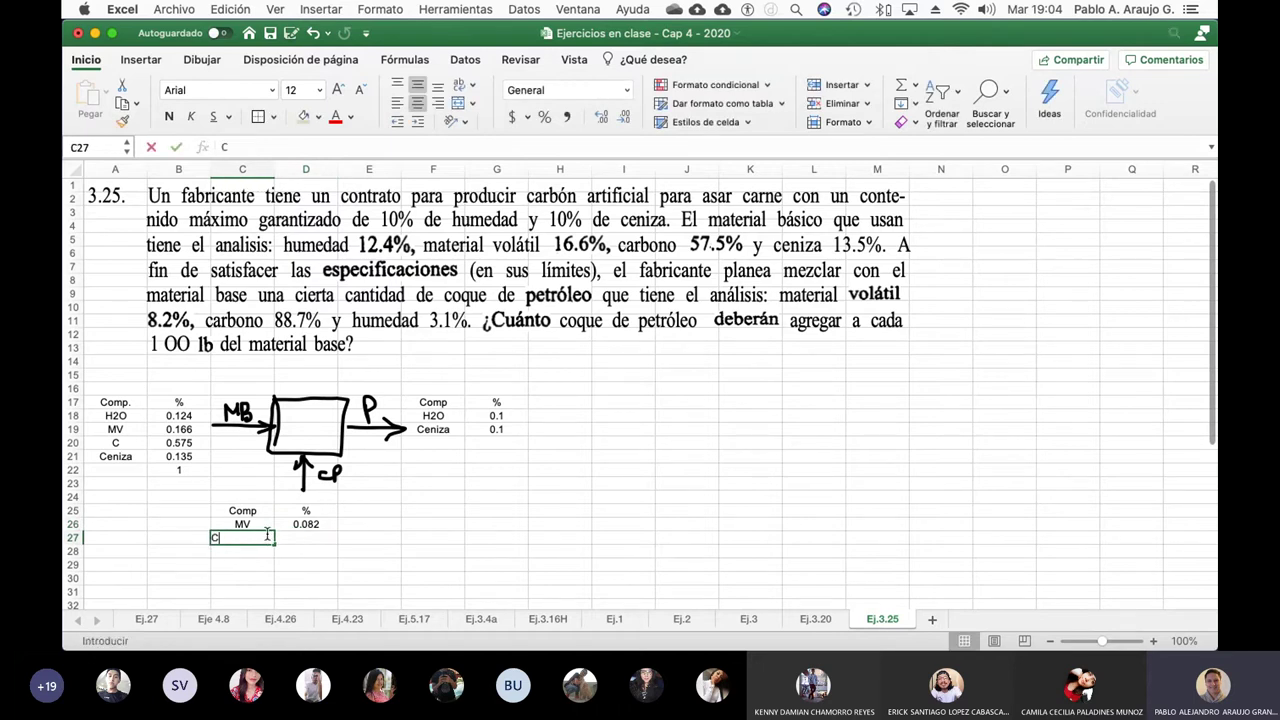
pyautogui.press('Tab')
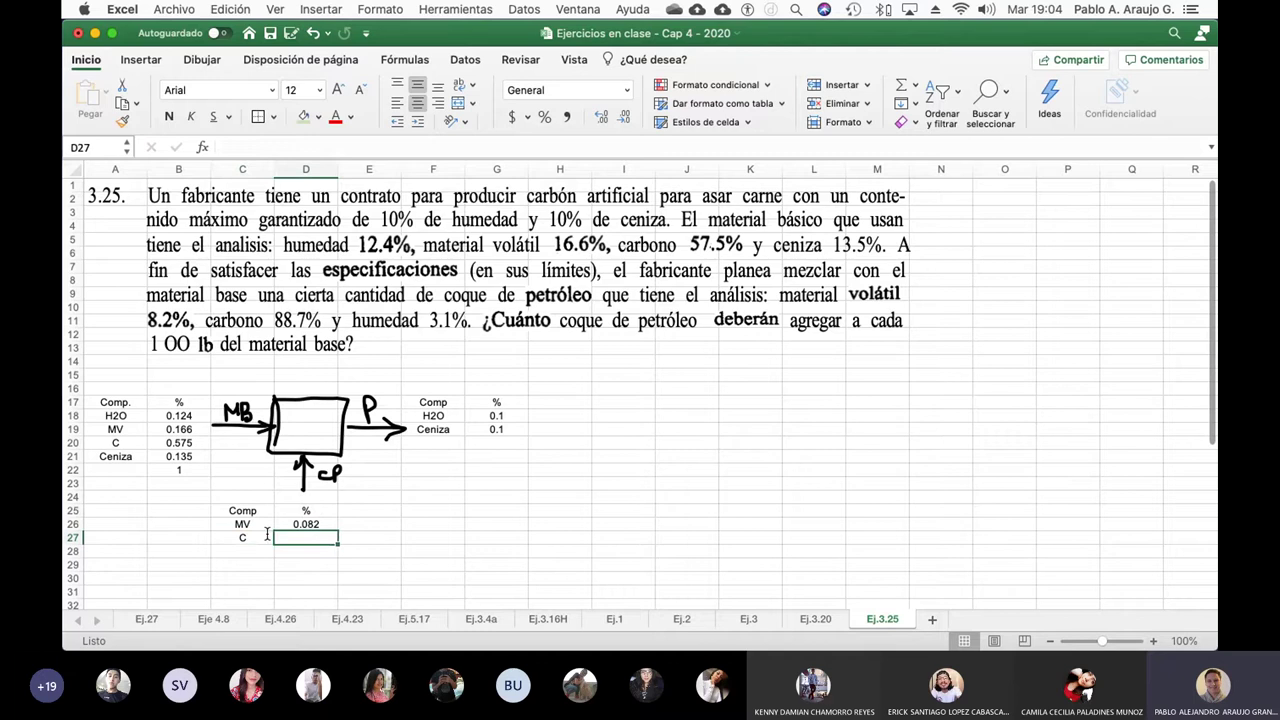
pyautogui.write('0.887')
pyautogui.press('Return')
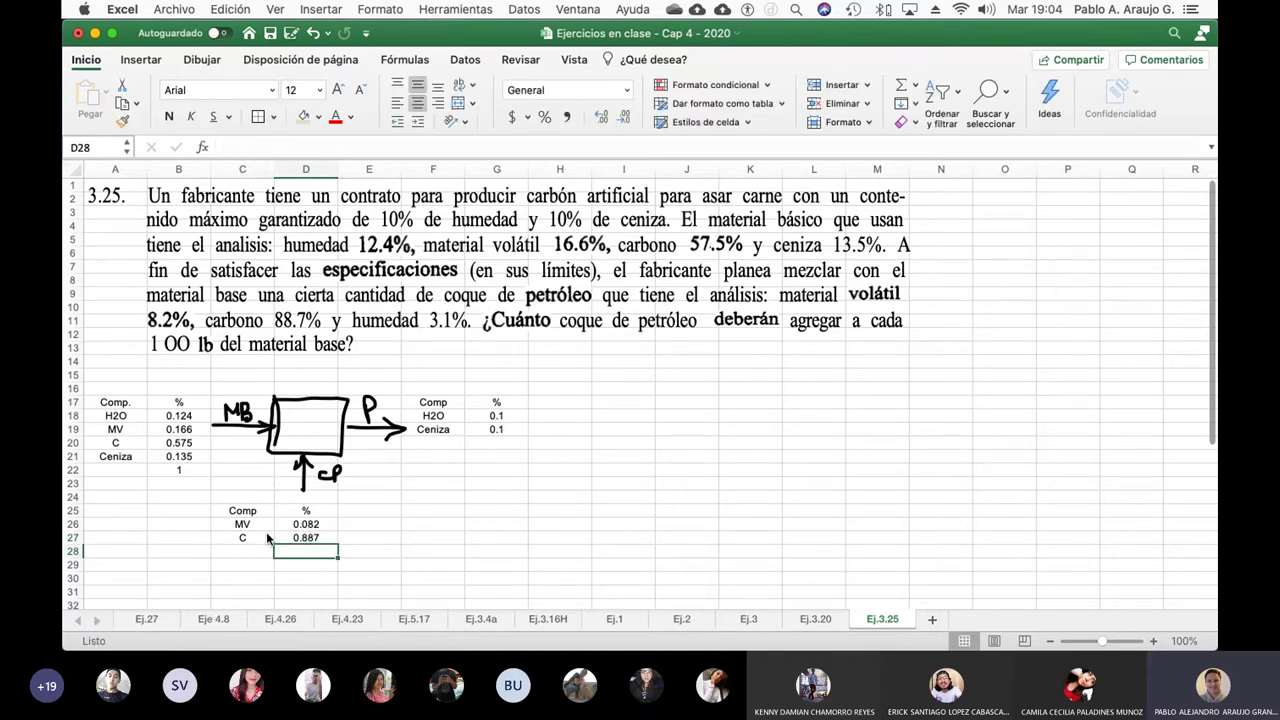
# - Add component H2O with a fraction of 0.031 in C28:D28
pyautogui.press('Left')
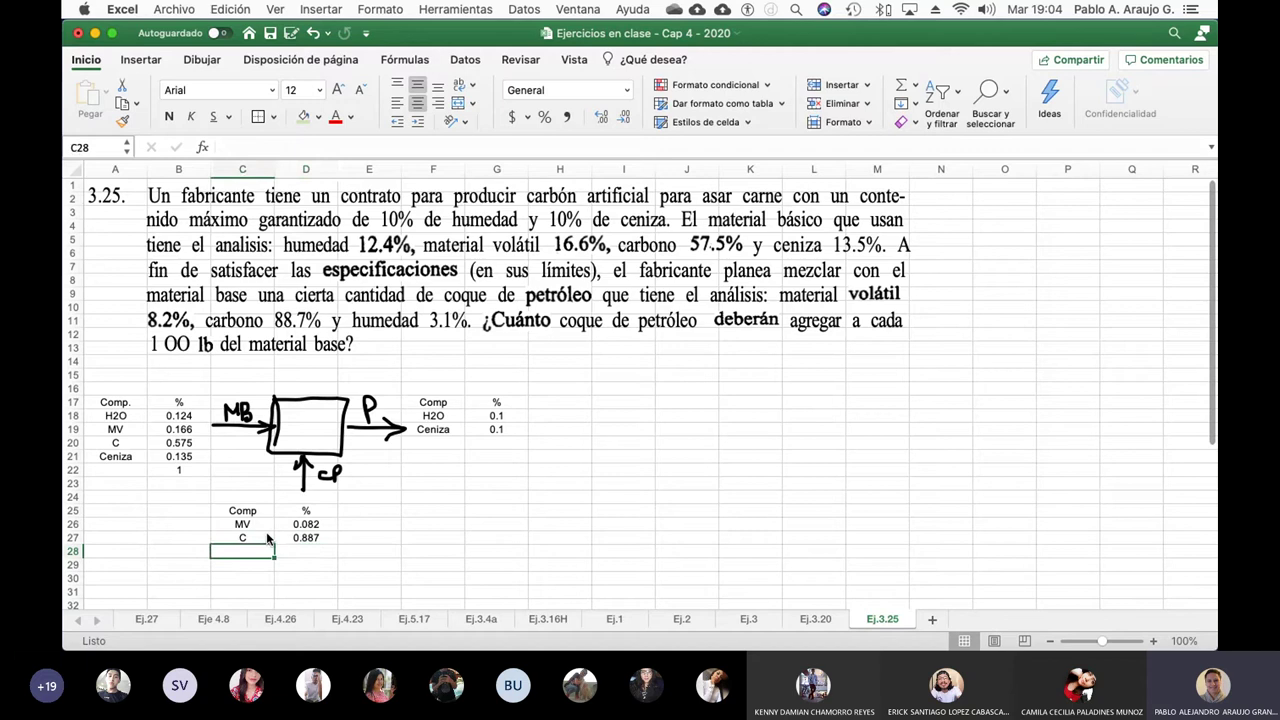
pyautogui.write('H2O')
pyautogui.press('Tab')
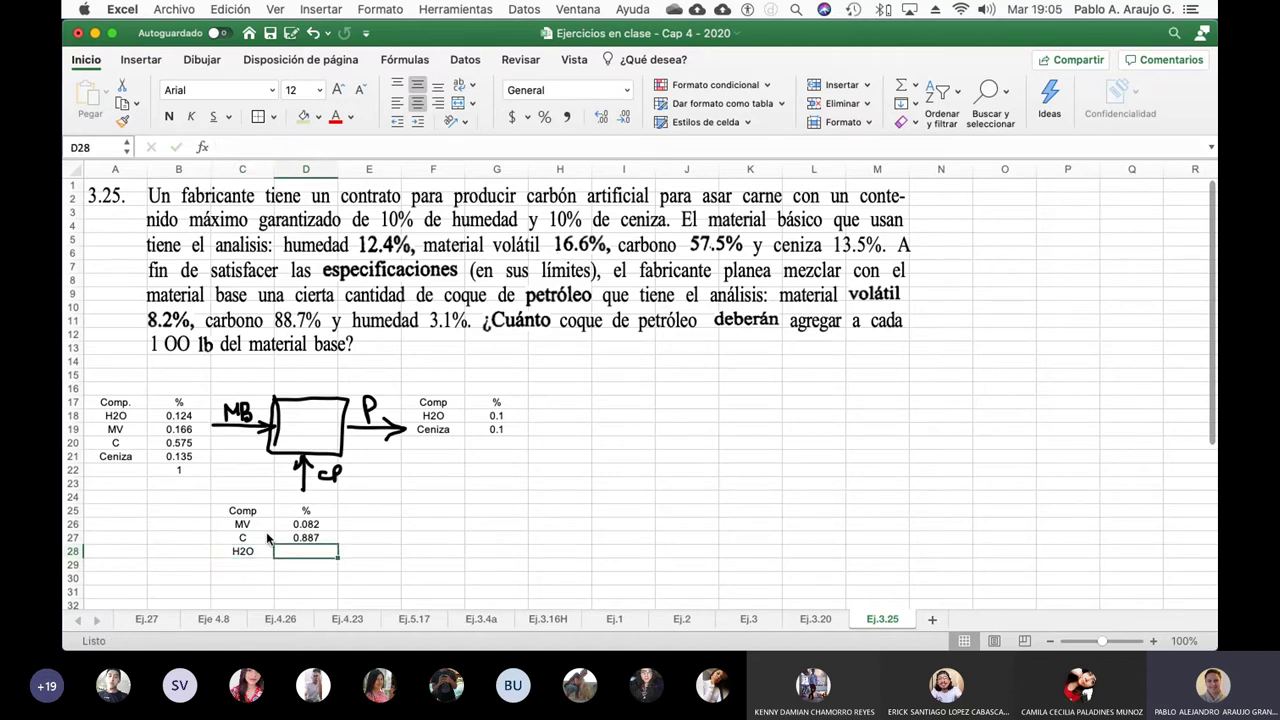
pyautogui.write('0.031')
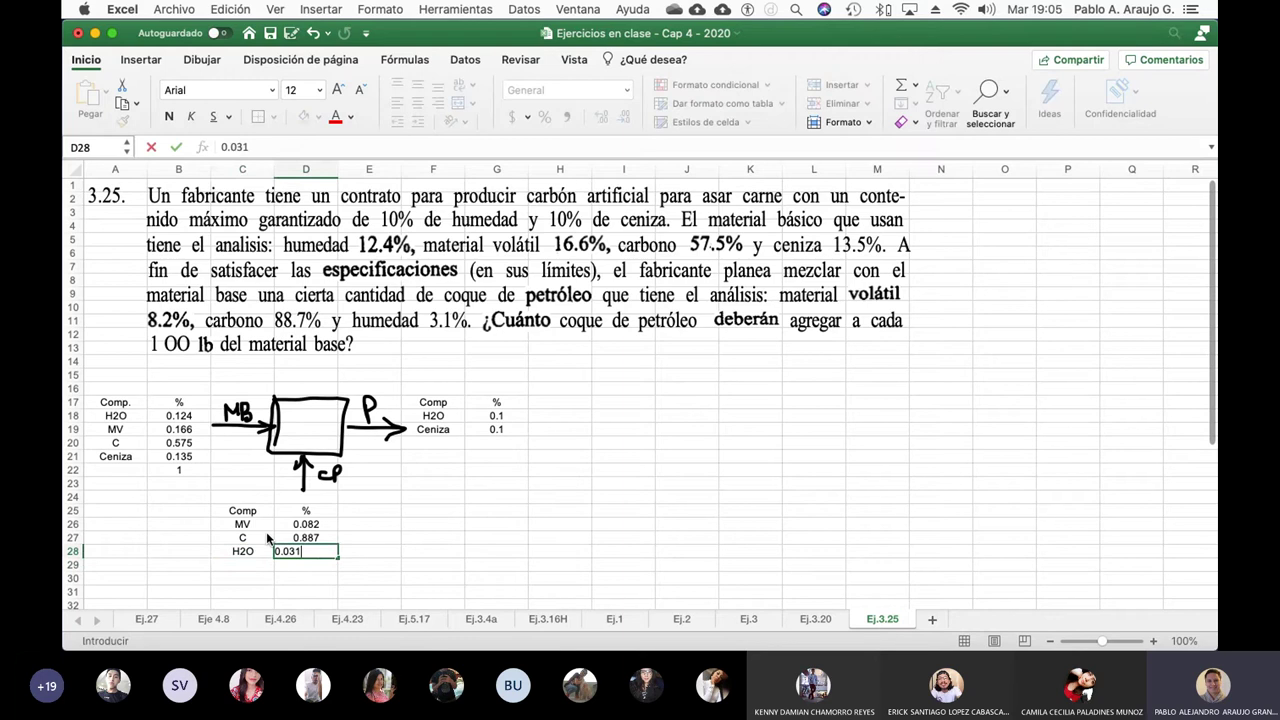
pyautogui.press('Return')
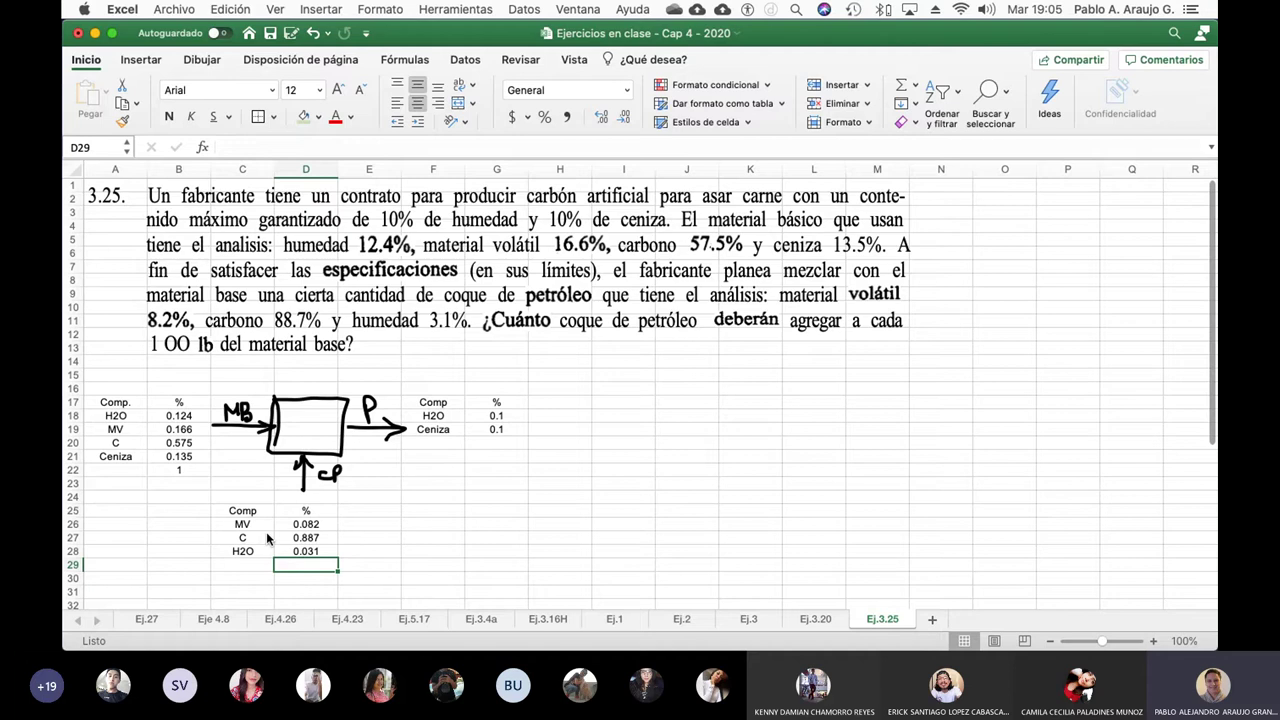
# - Sum the petroleum coke fractions D26:D28 in cell D29 with the SUMA function
pyautogui.write('=suma(')
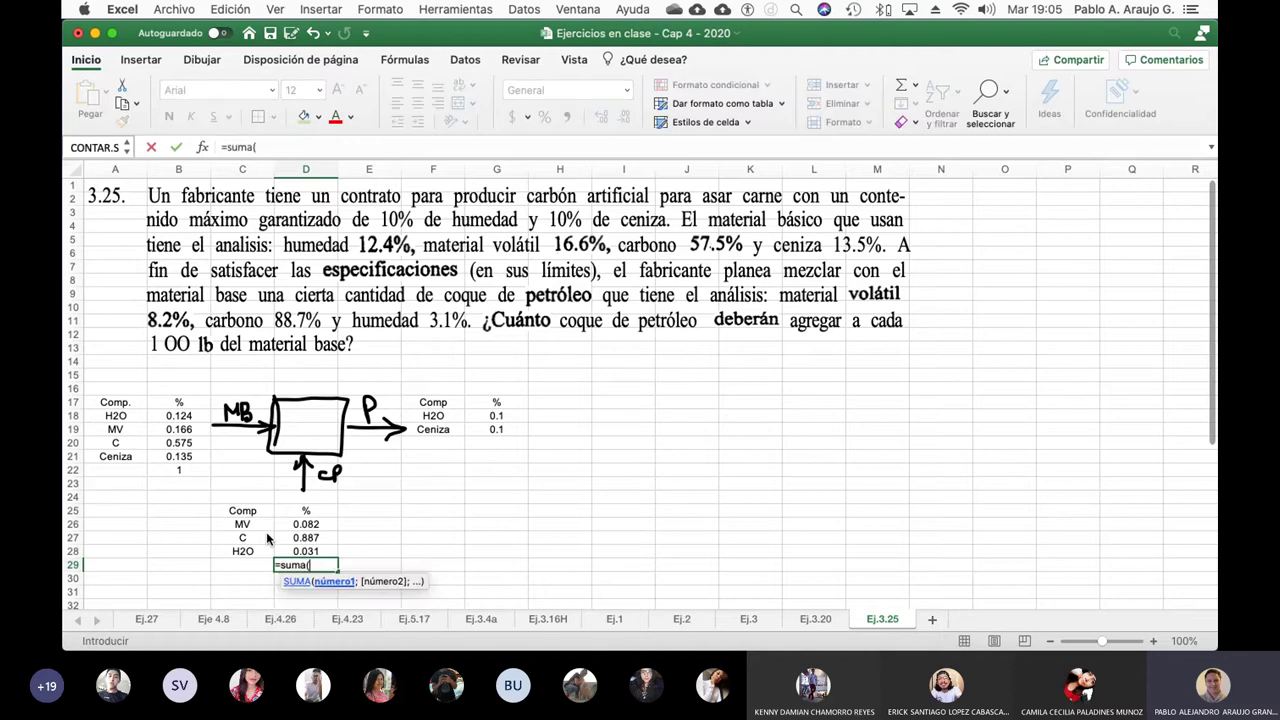
pyautogui.moveTo(312, 524); pyautogui.dragTo(316, 551)
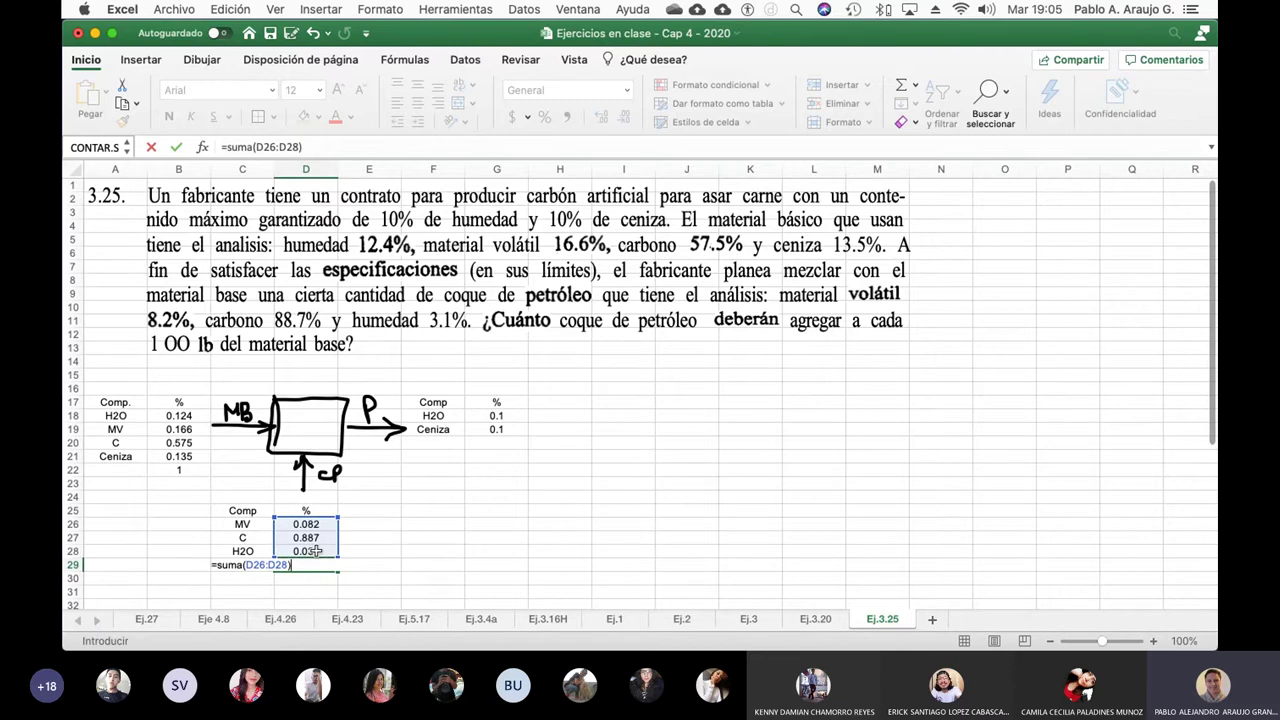
pyautogui.press('Return')
# - Enter the label "Flujo" in A23, below the base material composition table
pyautogui.press('Up')
pyautogui.press('Left')
pyautogui.press('Left')
pyautogui.press('Left')
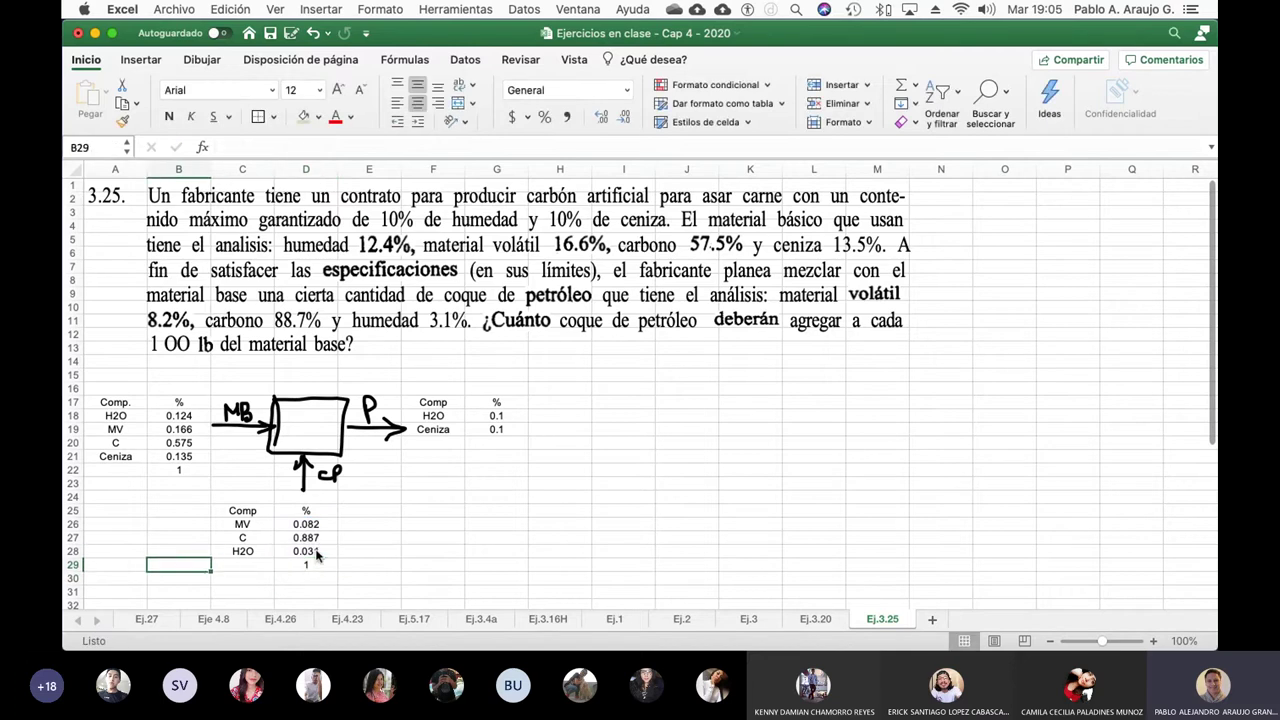
pyautogui.press('Up')
pyautogui.press('Up')
pyautogui.press('Up')
pyautogui.press('Up')
pyautogui.press('Up')
pyautogui.press('Up')
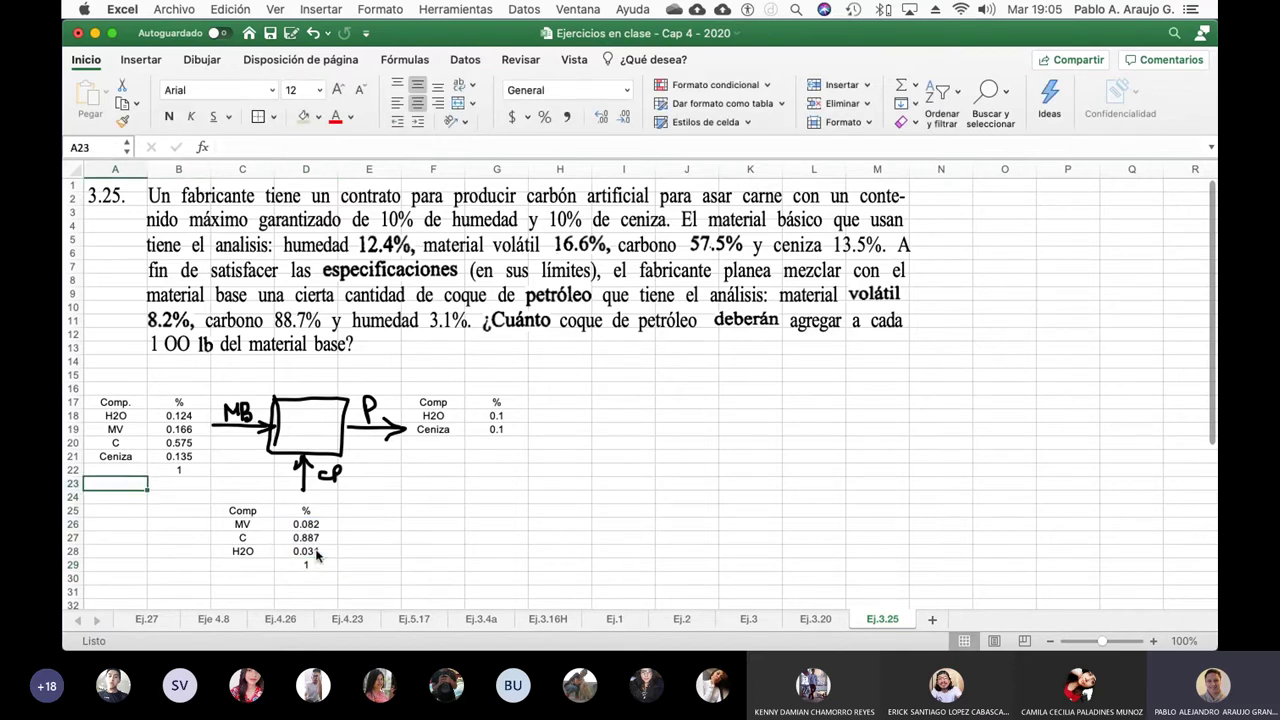
pyautogui.write('Flujo')
pyautogui.press('Return')
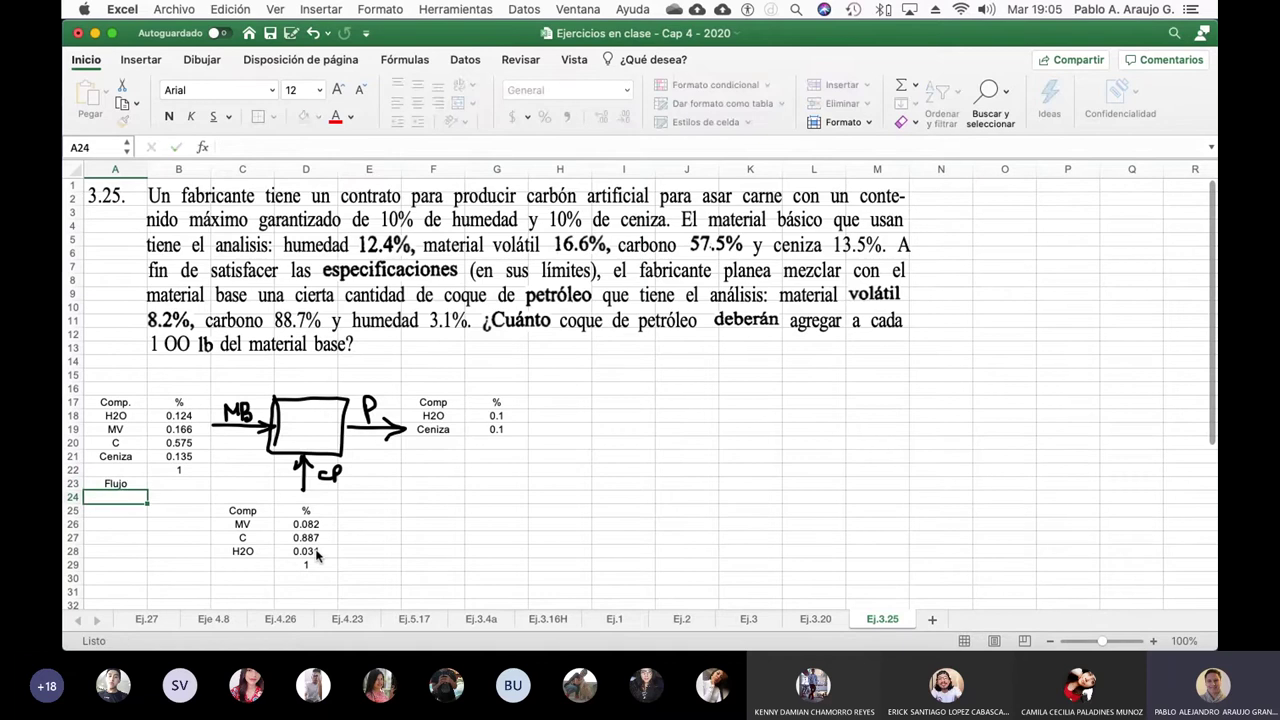
# - Add the unit to the flow label in A23 so it reads "Flujo (lb/h)"
pyautogui.press('Up')
pyautogui.press('Right')
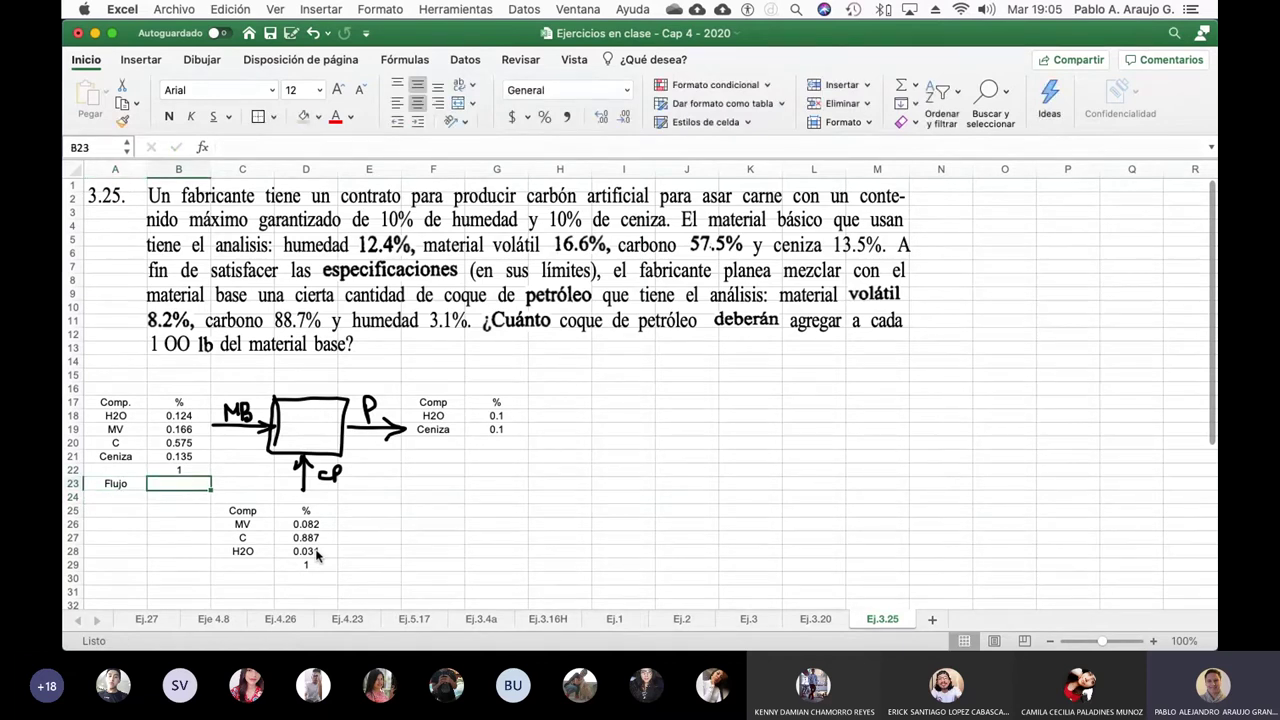
pyautogui.press('Left')
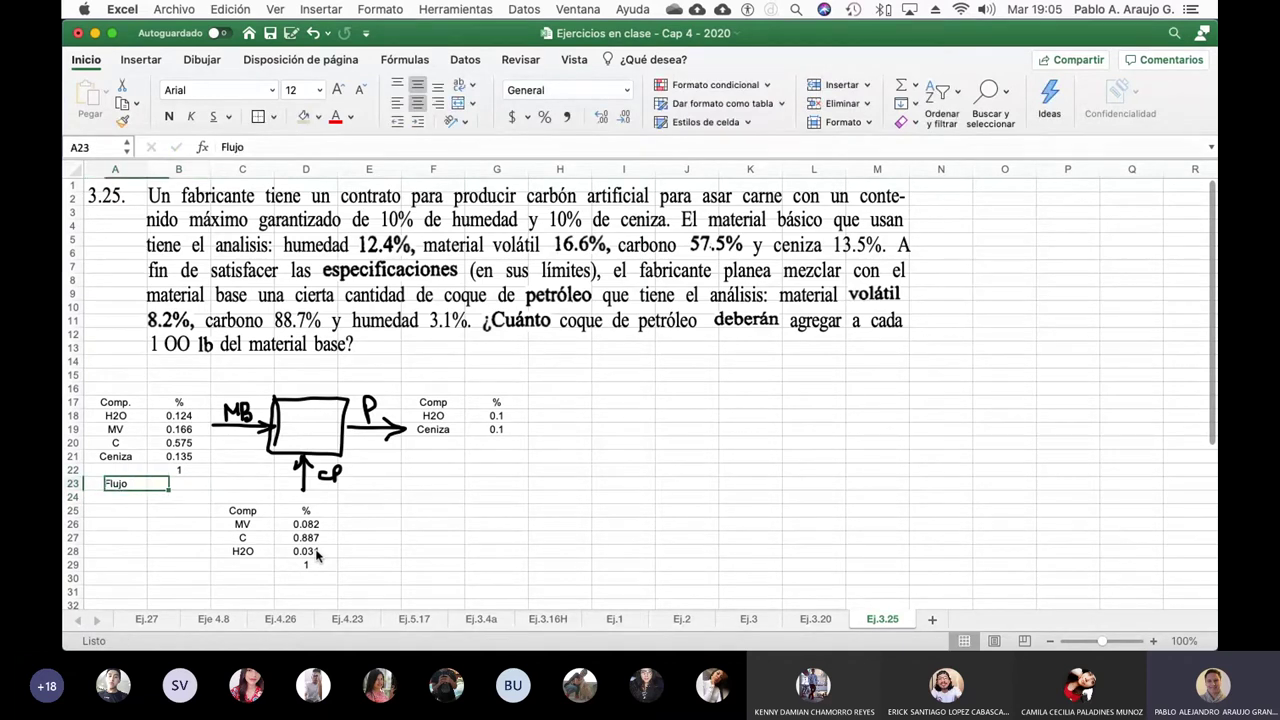
pyautogui.click(251, 150)
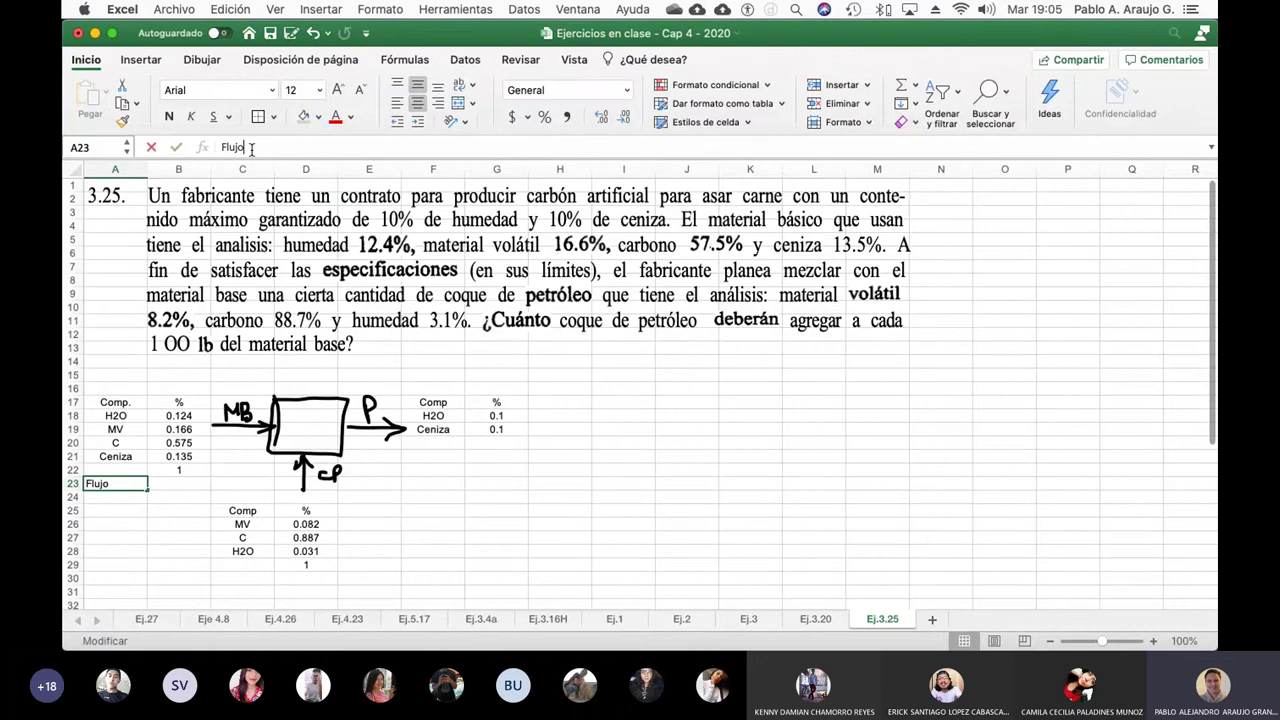
pyautogui.write('(l')
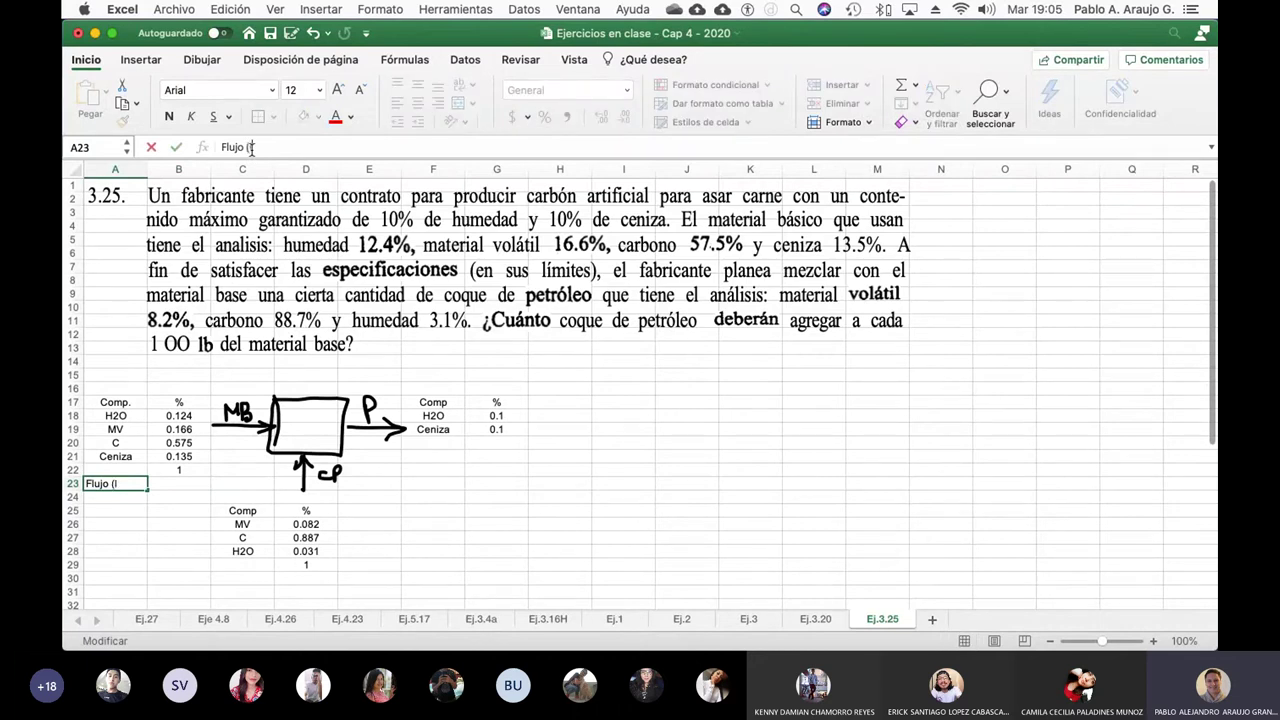
pyautogui.write('b/h)')
pyautogui.press('Return')
# - Set the base material flow in B23 to 100
pyautogui.press('Up')
pyautogui.press('Right')
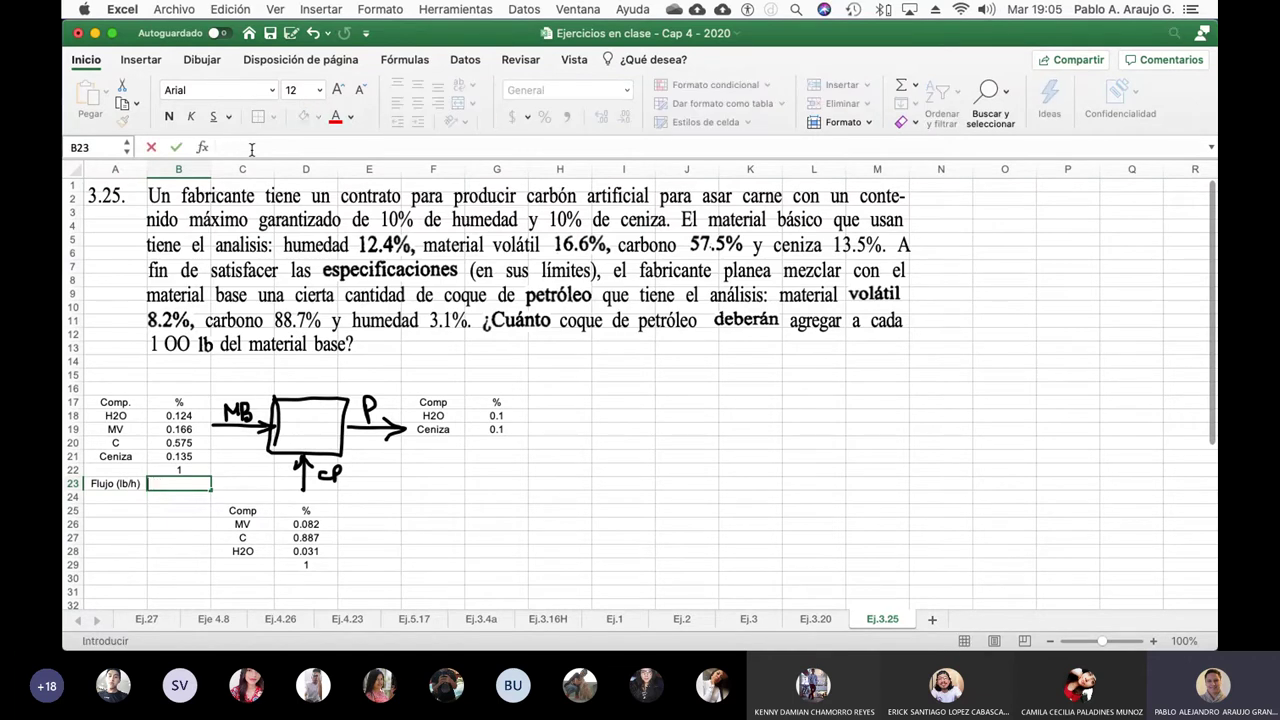
pyautogui.write('100')
pyautogui.press('Return')
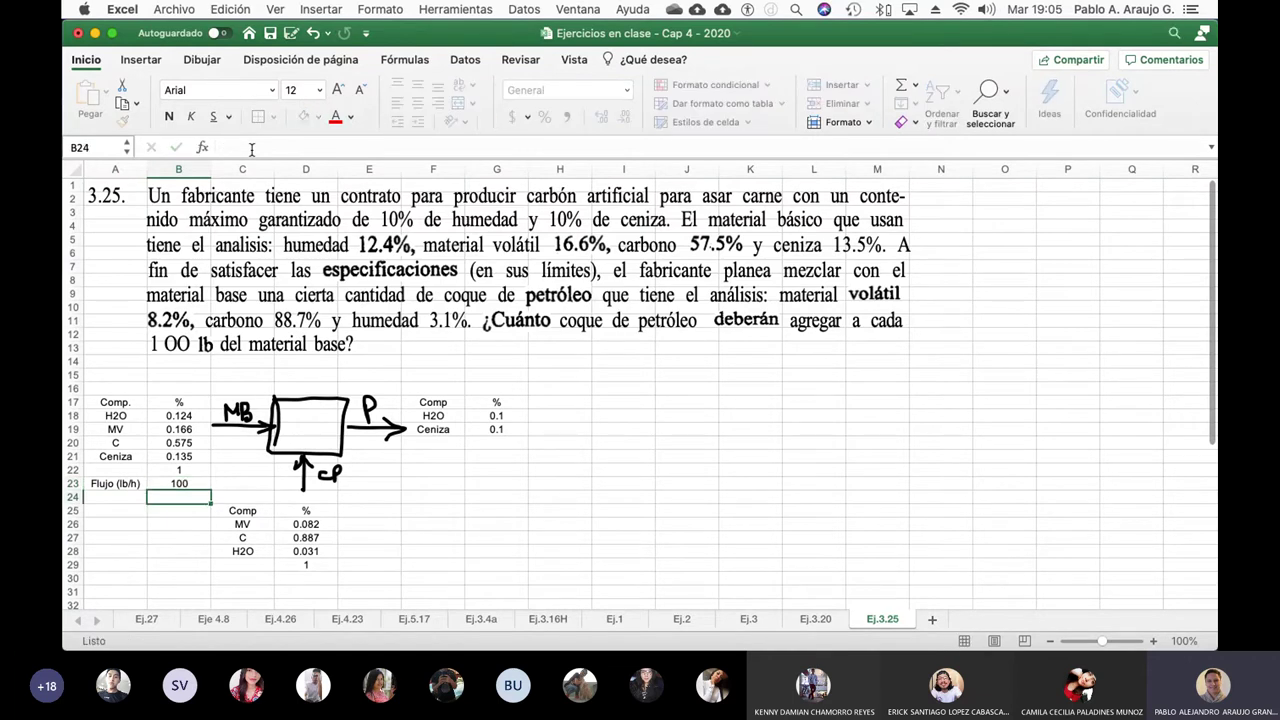
# - Add the component label "MV" in F20, under Ceniza in the product table
pyautogui.click(436, 443)
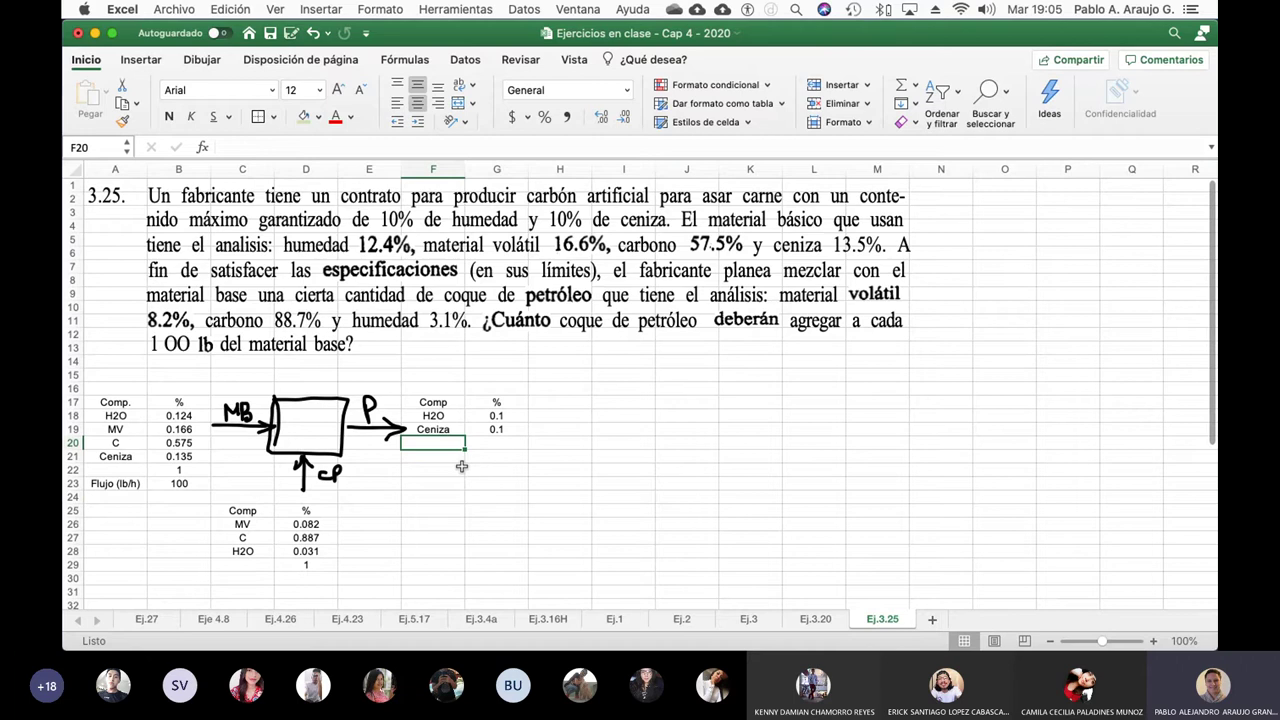
pyautogui.write('MV')
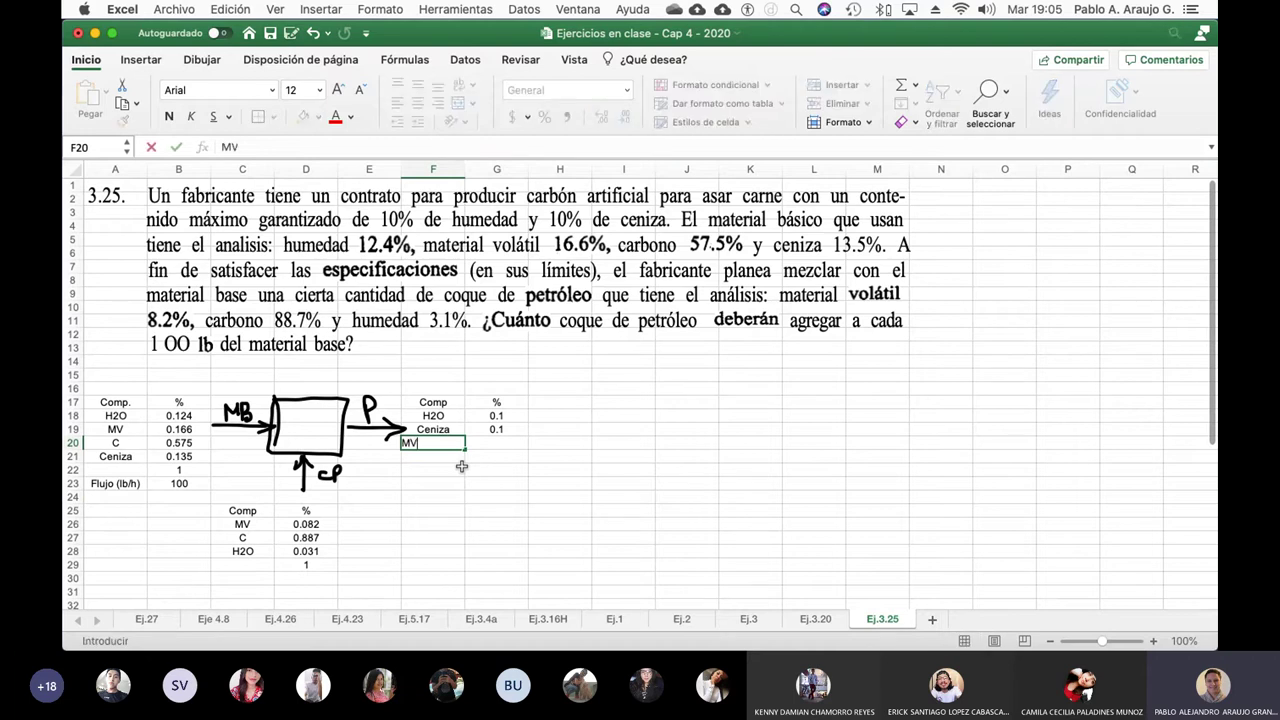
pyautogui.press('Return')
pyautogui.press('Up')
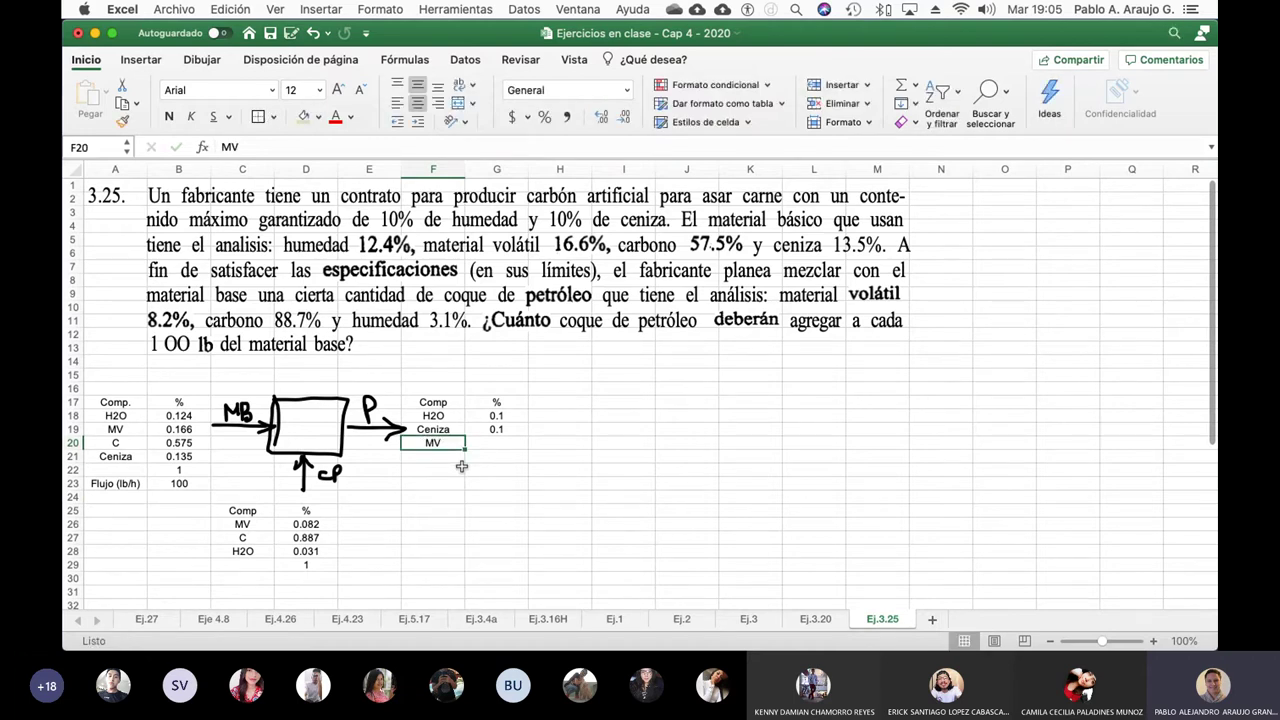
pyautogui.press('Down')
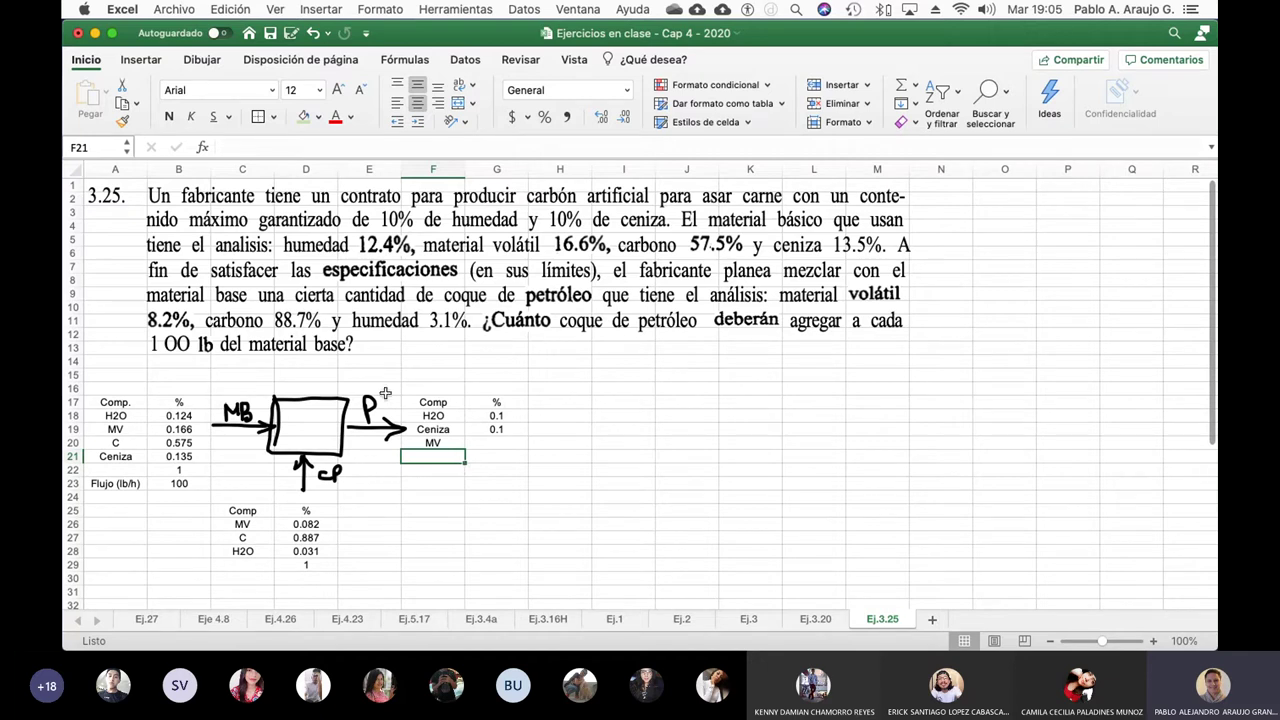
# - Add the component label "C" in F21 of the product table, rejecting the autocomplete suggestion "Ceniza"
pyautogui.click(252, 148)
pyautogui.write('<C')
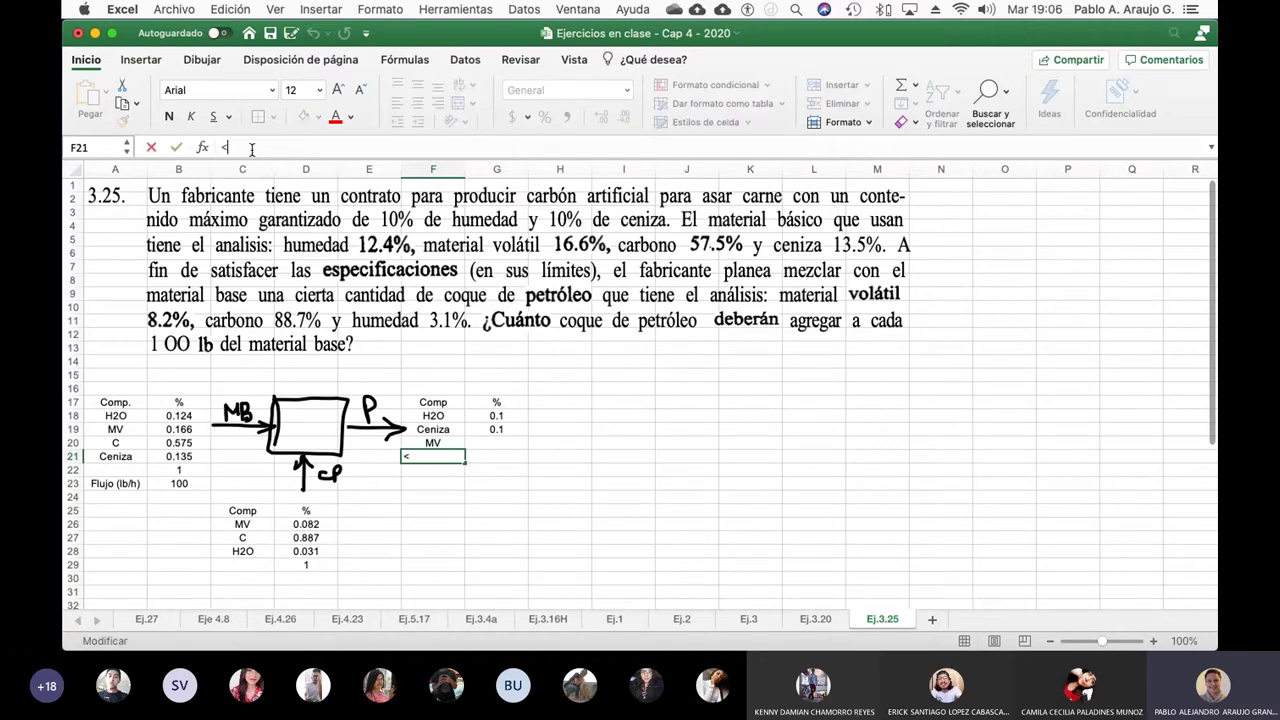
pyautogui.press('BackSpace')
pyautogui.press('BackSpace')
pyautogui.write('C')
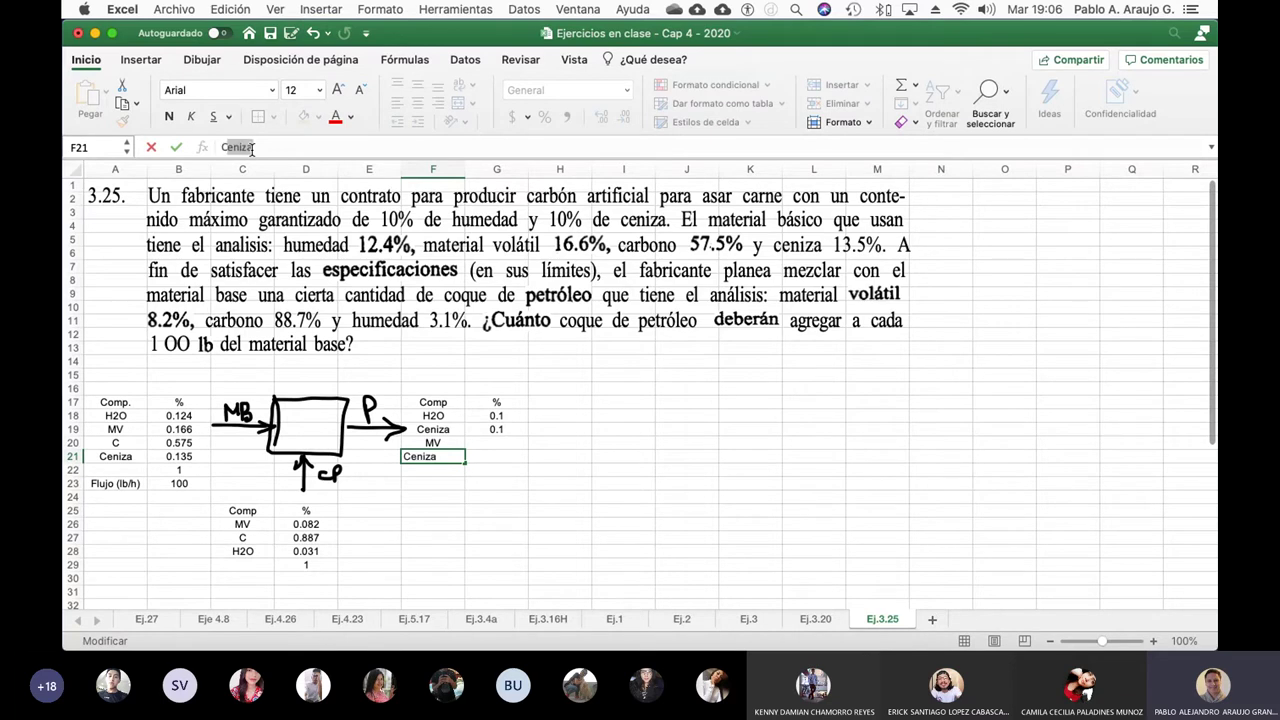
pyautogui.press('Escape')
pyautogui.write('C')
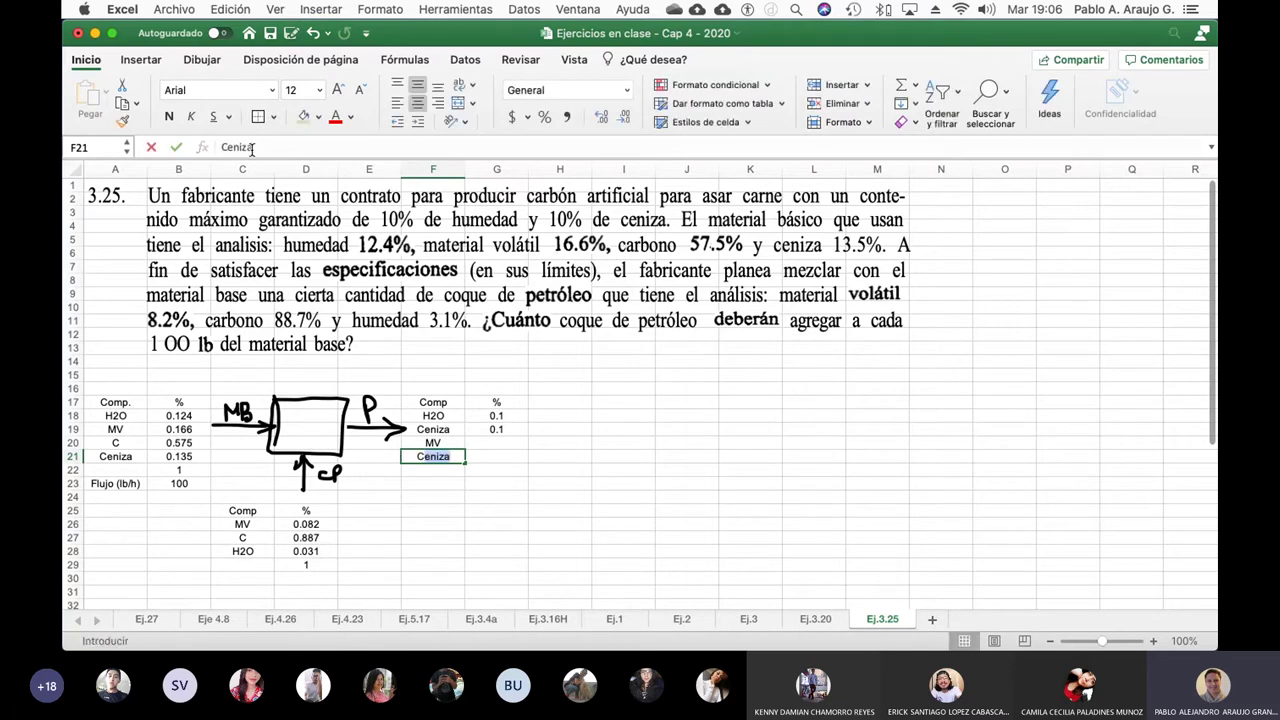
pyautogui.press('Delete')
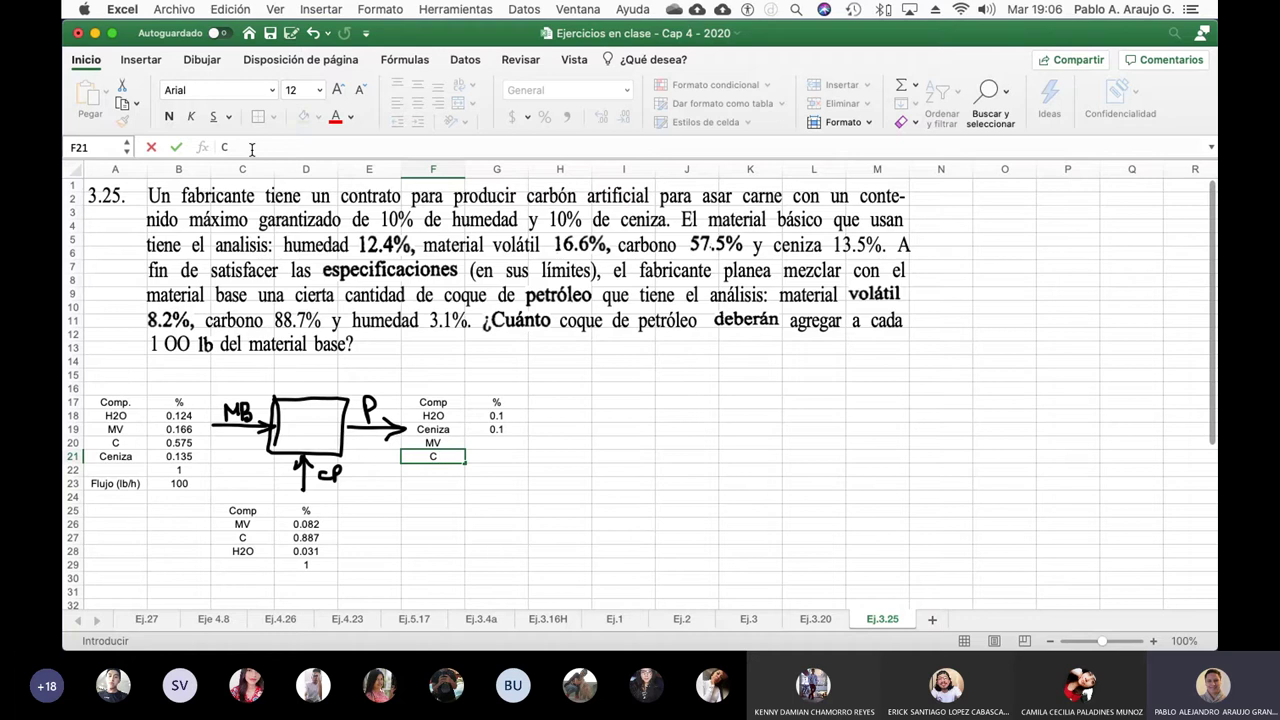
pyautogui.press('Return')
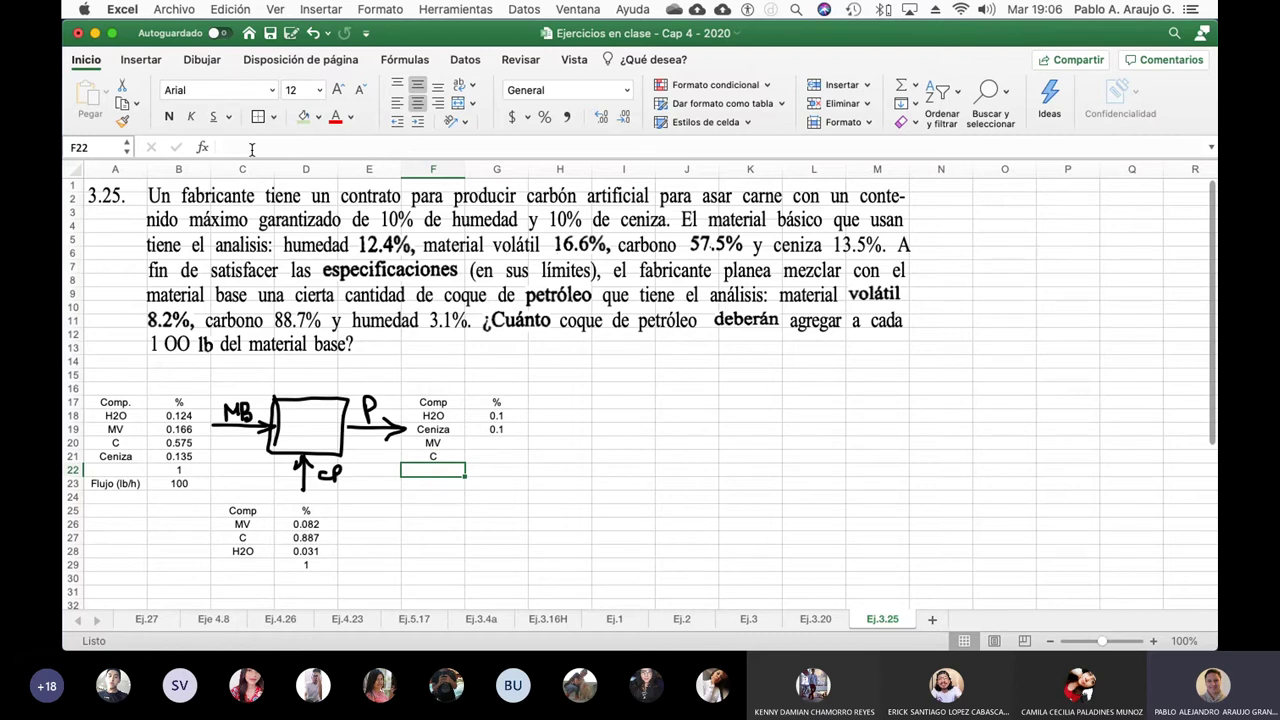
# - Enter the label "Inc." for the unknowns in F13, above the product table
pyautogui.press('Right')
pyautogui.press('Right')
pyautogui.press('Right')
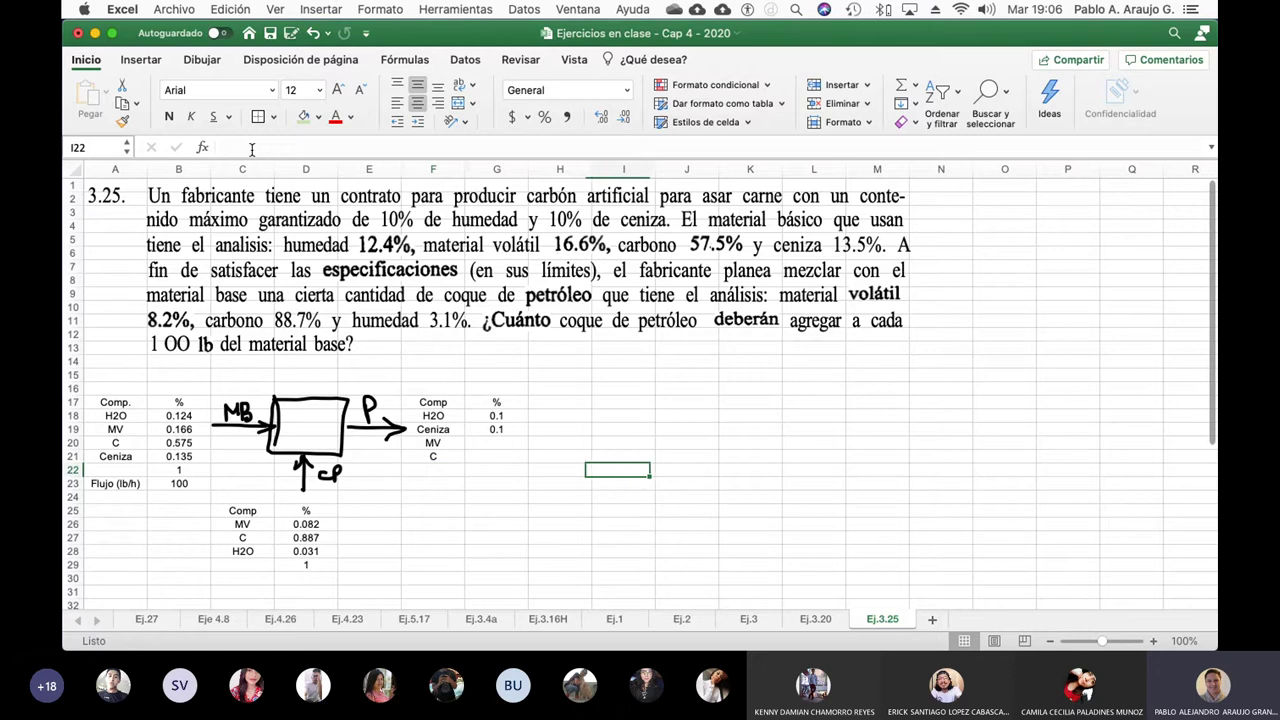
pyautogui.press('Up')
pyautogui.press('Up')
pyautogui.press('Up')
pyautogui.press('Up')
pyautogui.press('Up')
pyautogui.press('Up')
pyautogui.press('Up')
pyautogui.press('Up')
pyautogui.press('Up')
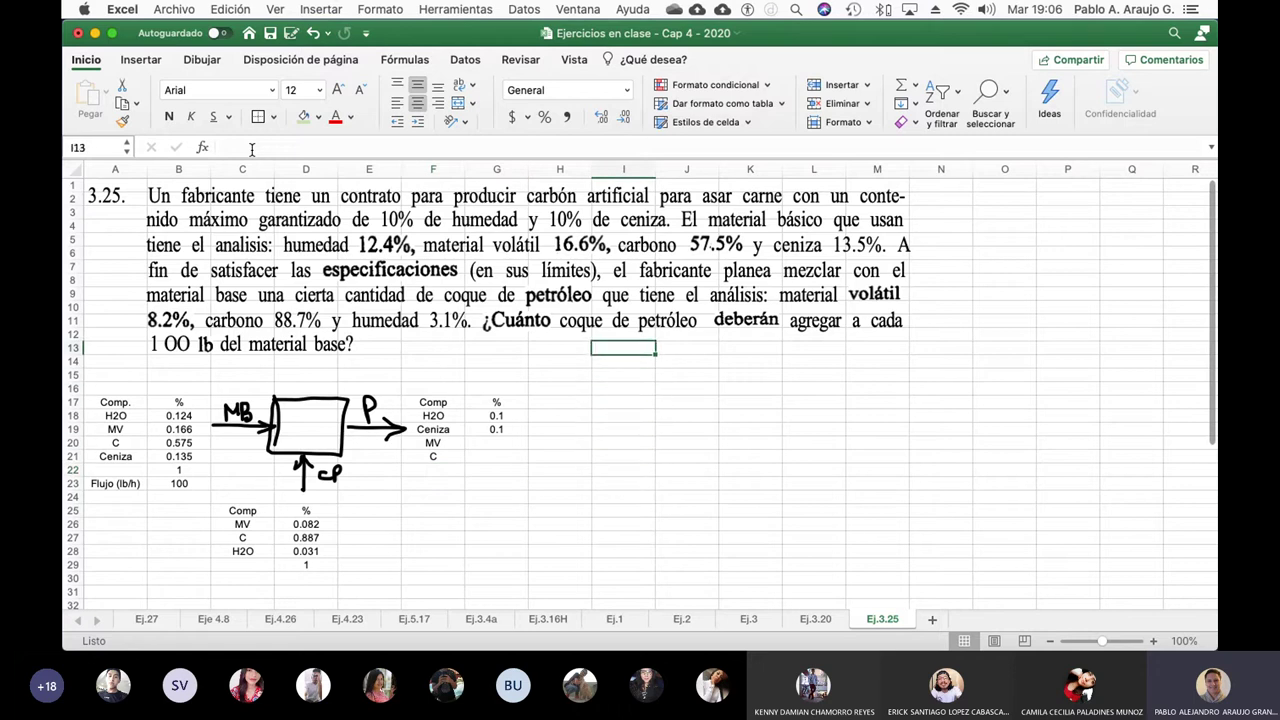
pyautogui.press('Left')
pyautogui.press('Left')
pyautogui.press('Left')
pyautogui.write('Inc.')
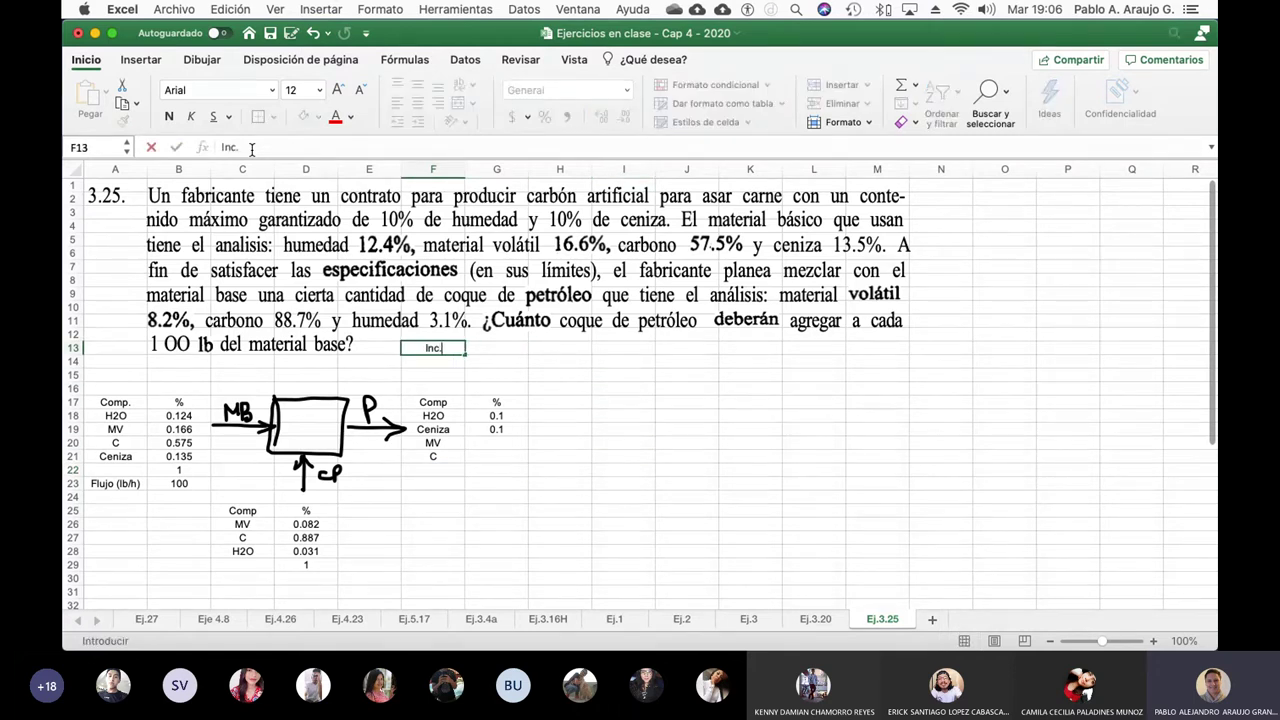
pyautogui.press('Return')
pyautogui.press('Up')
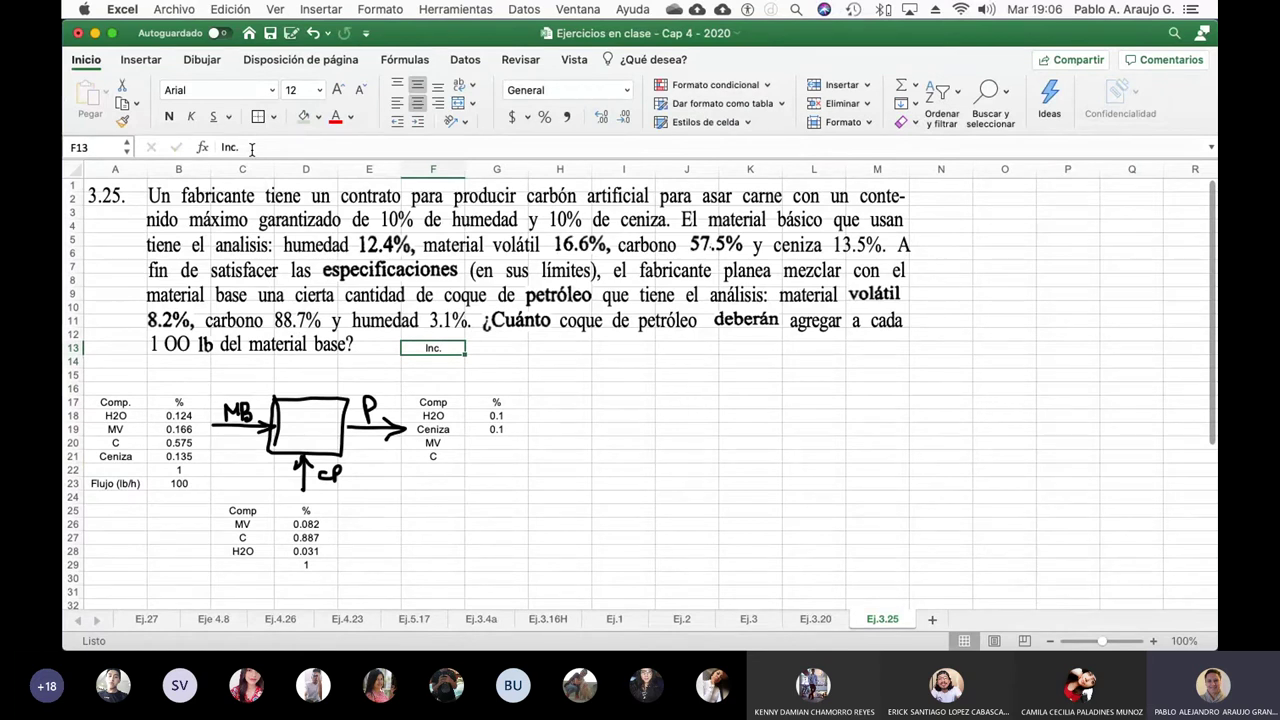
# - Enter the label "Ec." for the equations in F14 and select the adjacent cell G14
pyautogui.press('Down')
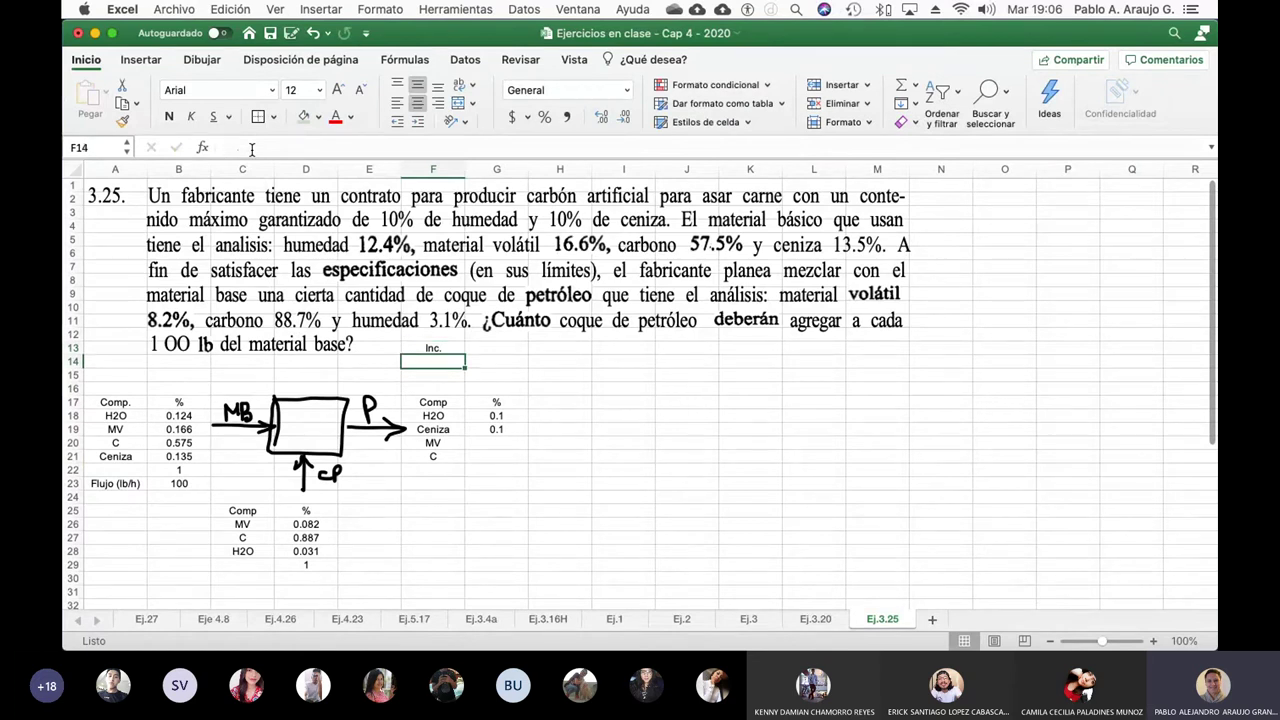
pyautogui.write('Ec.')
pyautogui.press('Return')
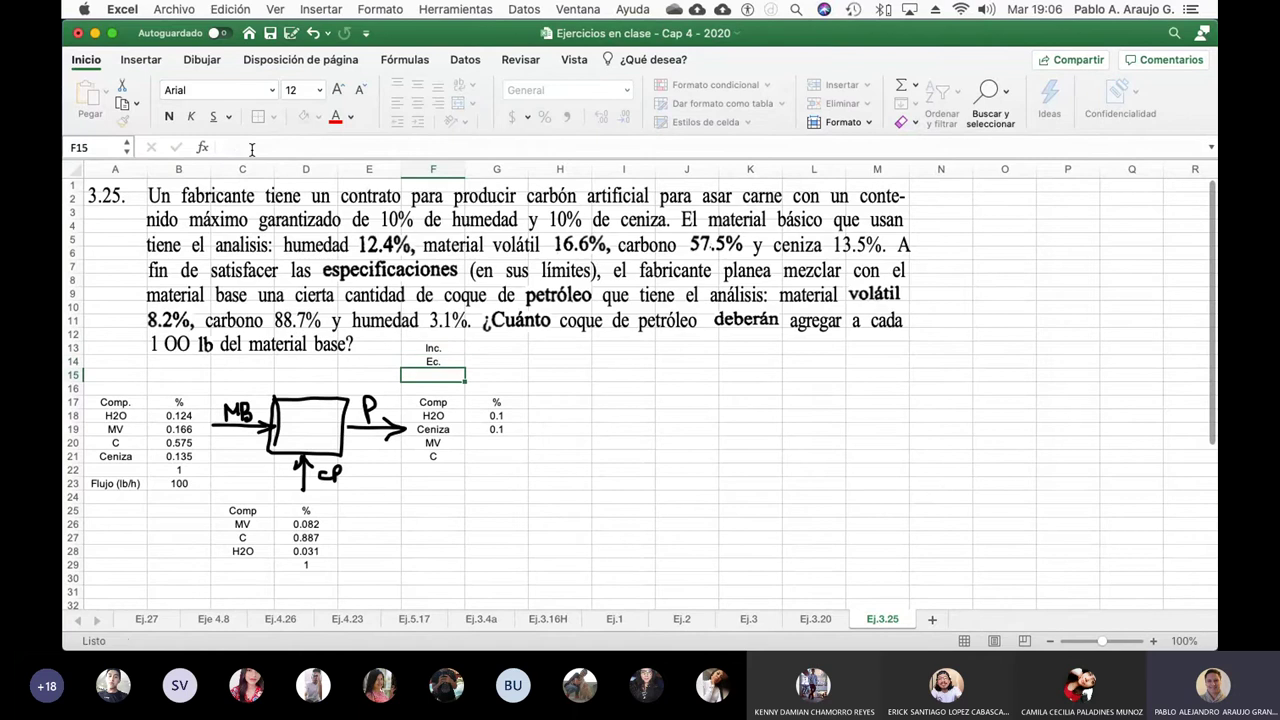
pyautogui.press('Up')
pyautogui.press('Right')
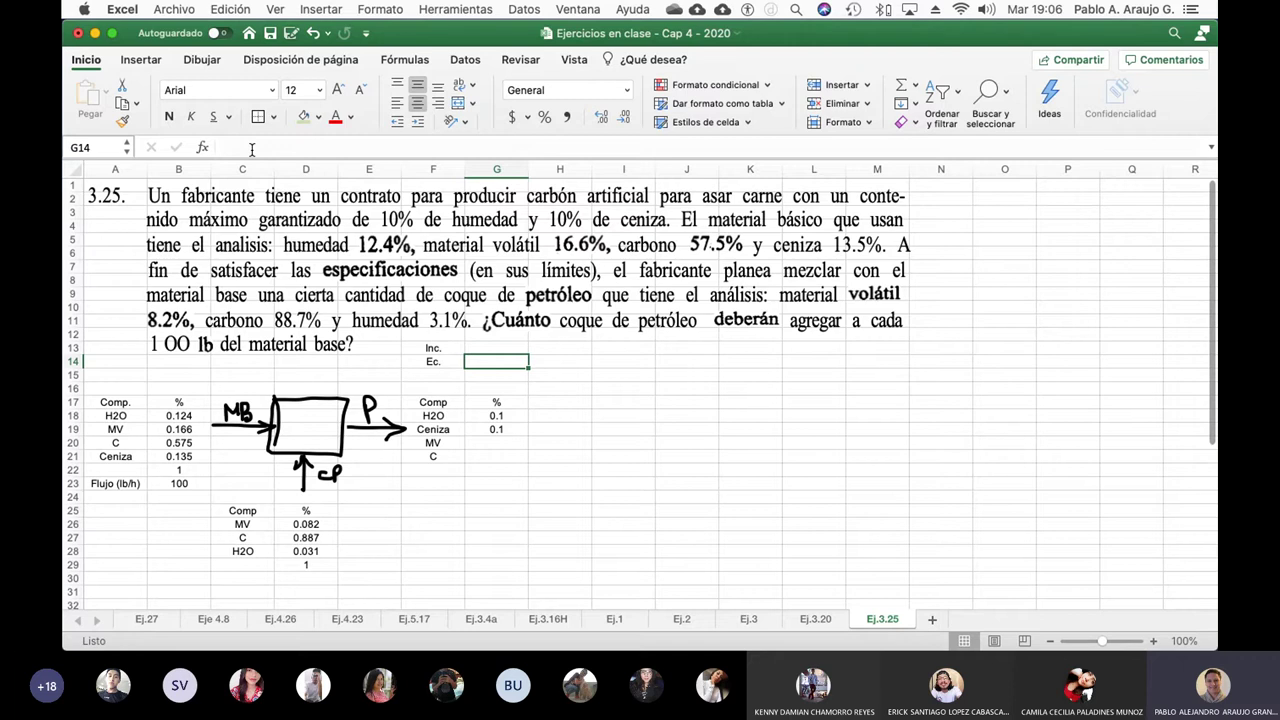
# - Enter 5 for the equations (Ec.) in G14 and 4 for the unknowns (Inc.) in G13
pyautogui.write('5')
pyautogui.press('Return')
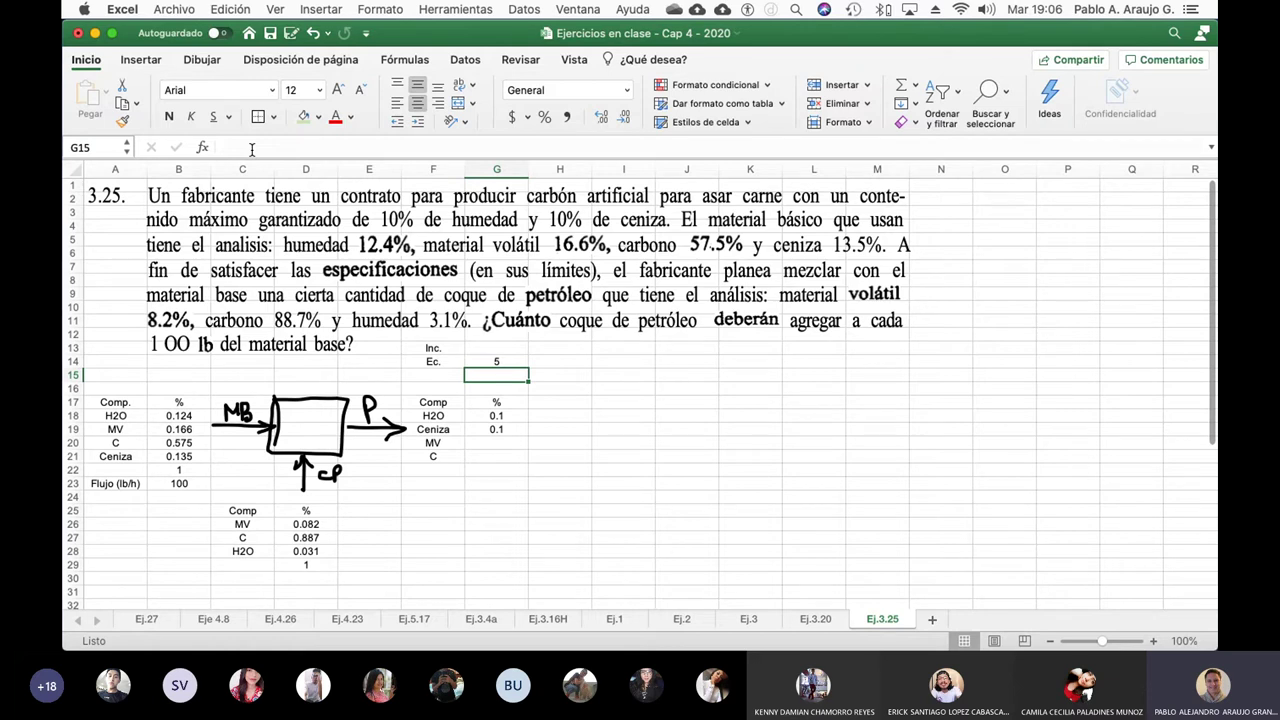
pyautogui.press('Up')
pyautogui.press('Up')
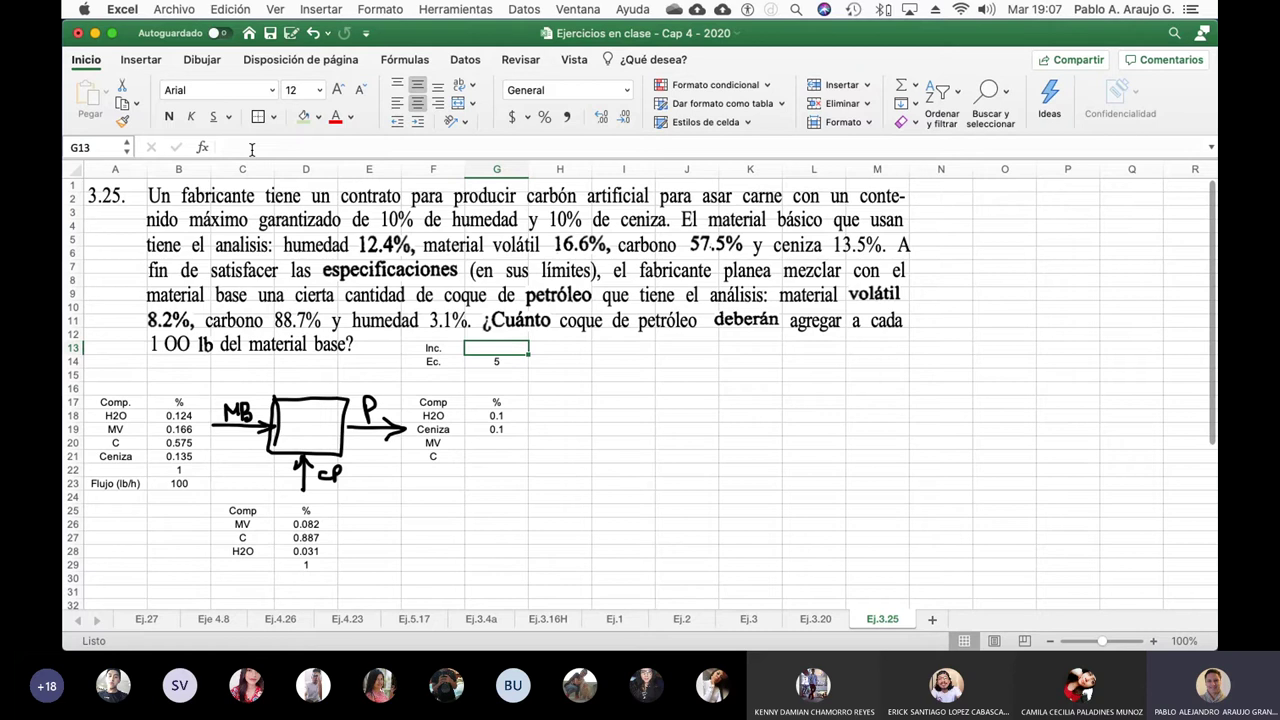
pyautogui.write('4')
pyautogui.press('Return')
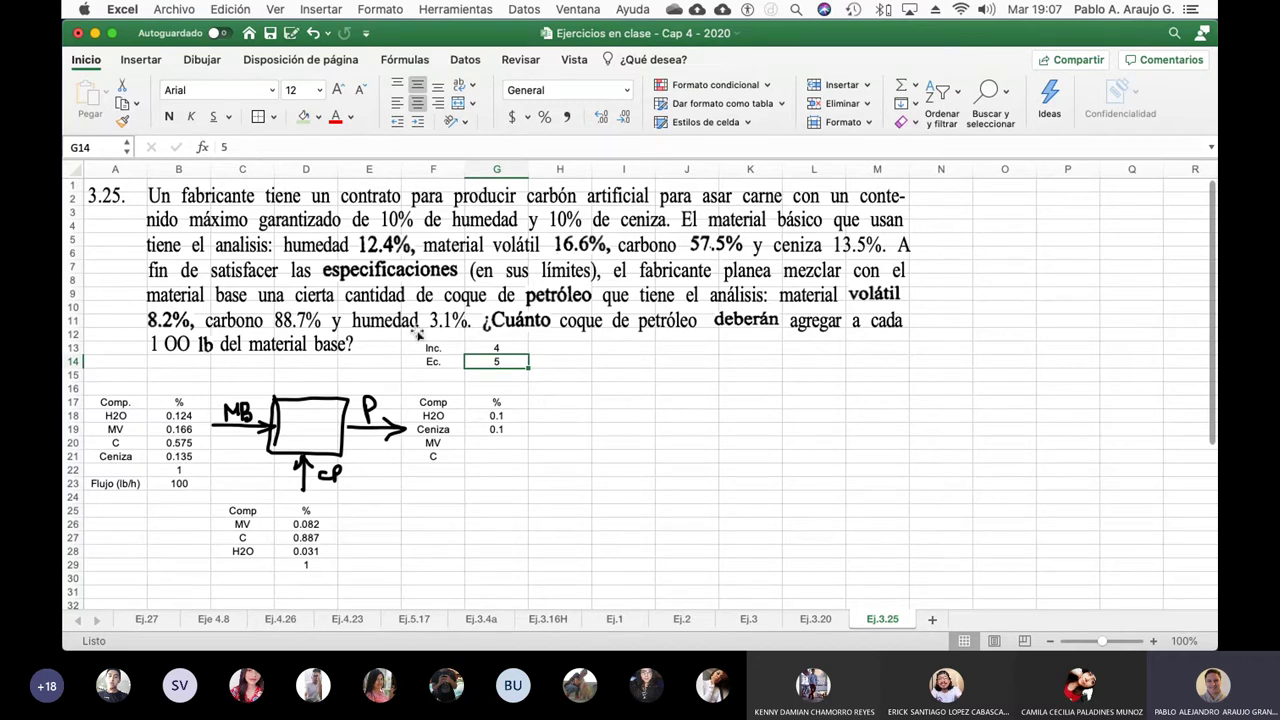
# - Add the label "Global" in H15 and write the overall balance equation 100+CP=P beside it in I15
pyautogui.click(589, 369)
pyautogui.click(580, 388)
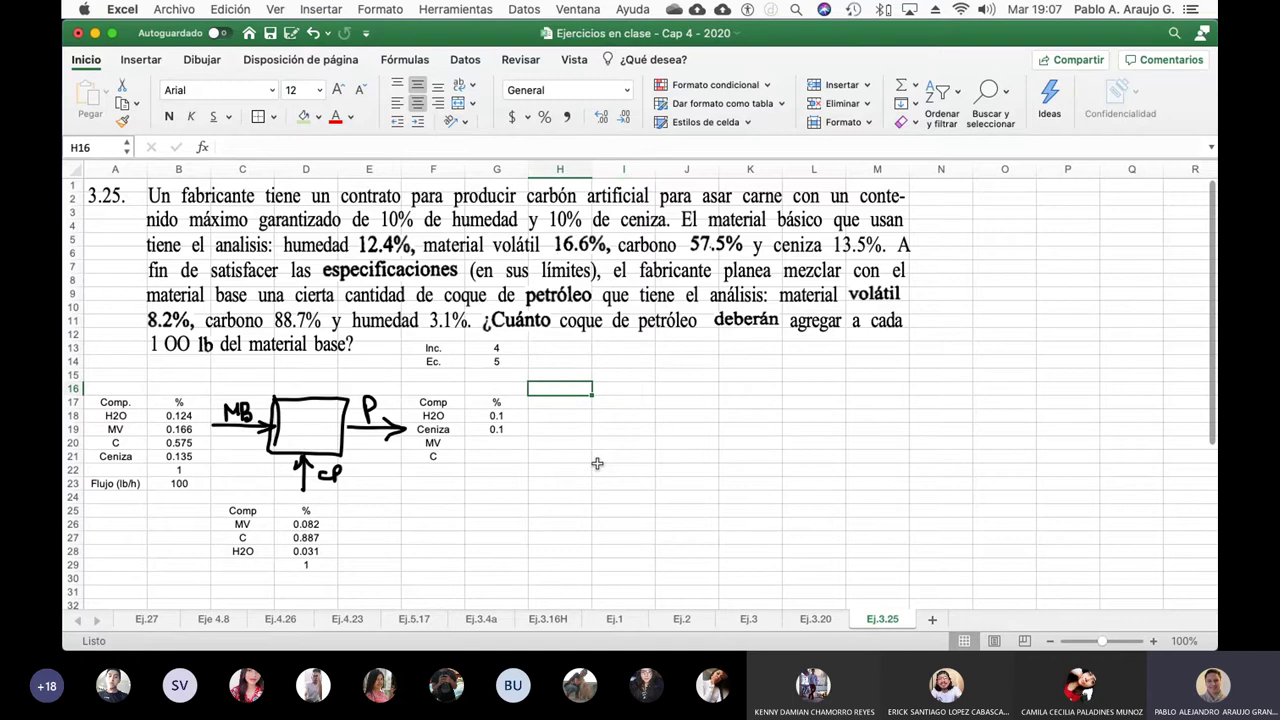
pyautogui.press('Up')
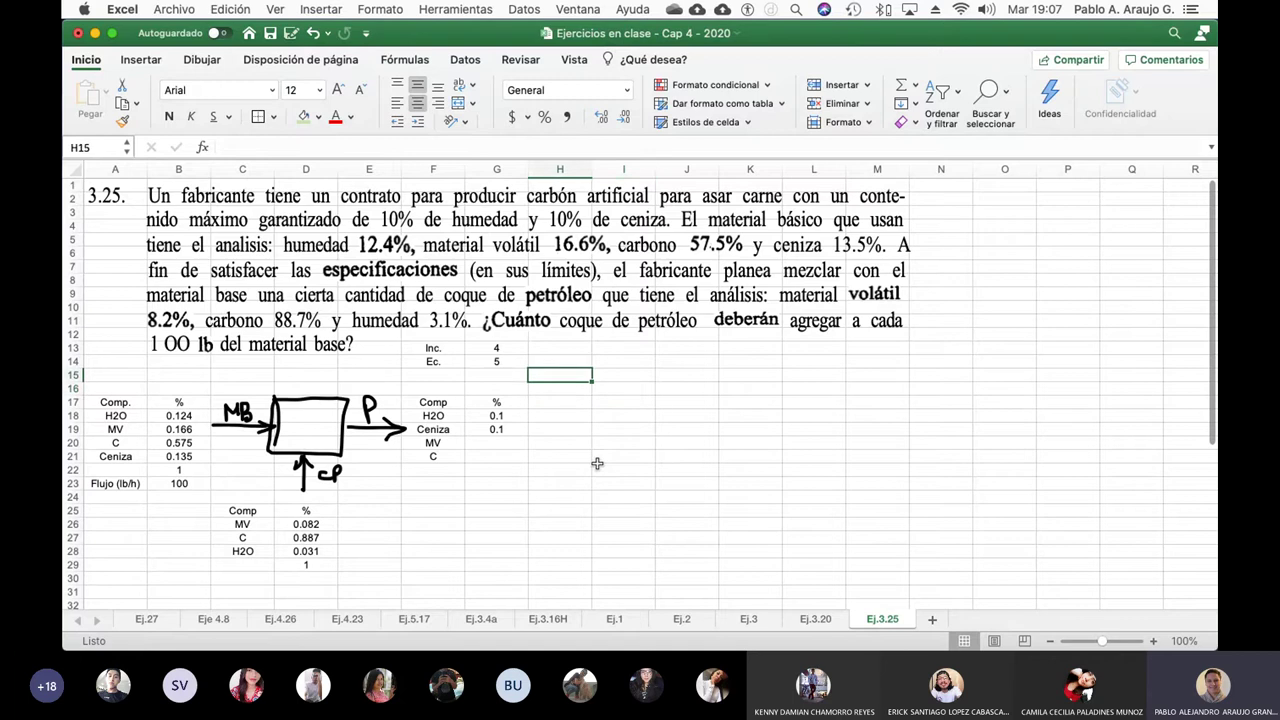
pyautogui.write('Global')
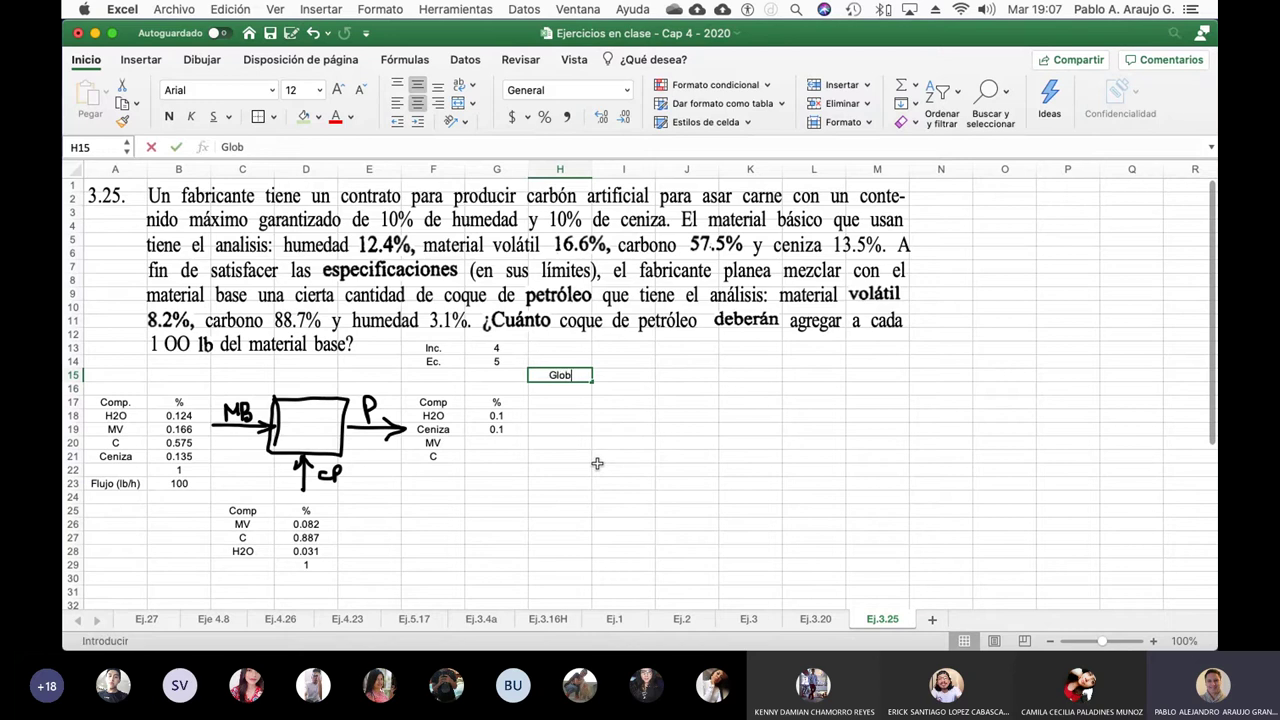
pyautogui.press('Return')
pyautogui.press('Up')
pyautogui.press('Right')
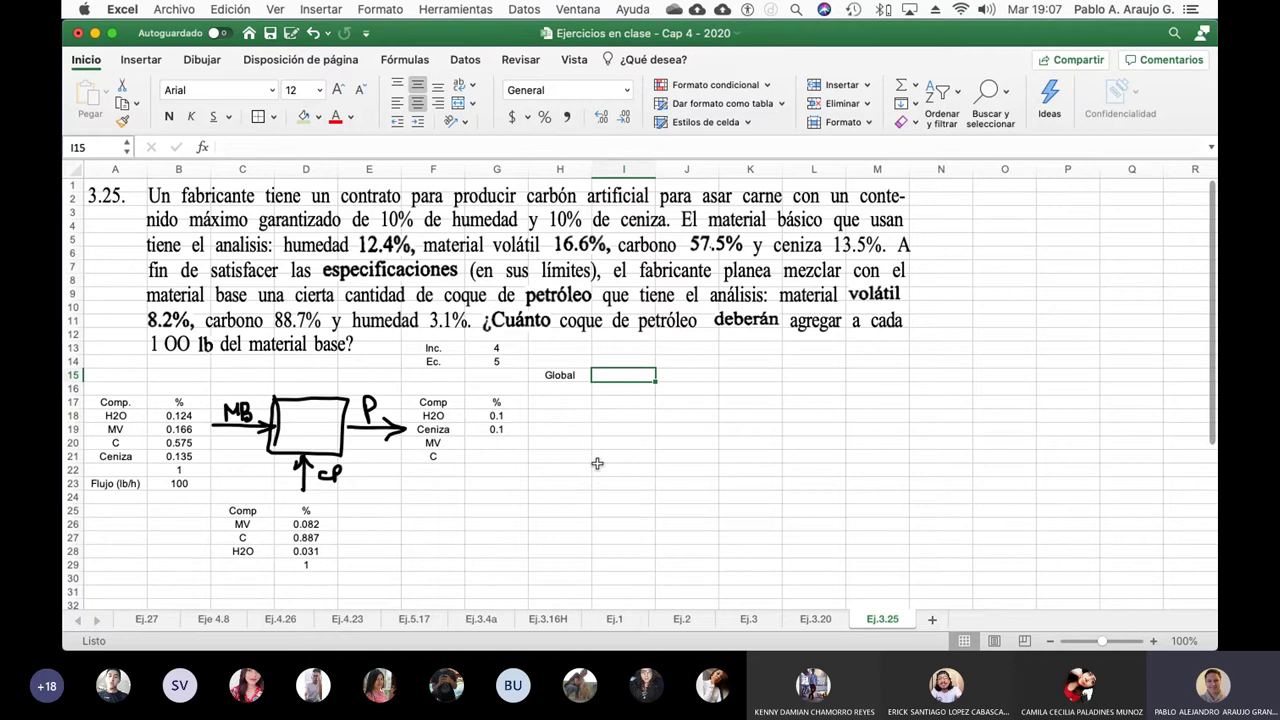
pyautogui.write('100+')
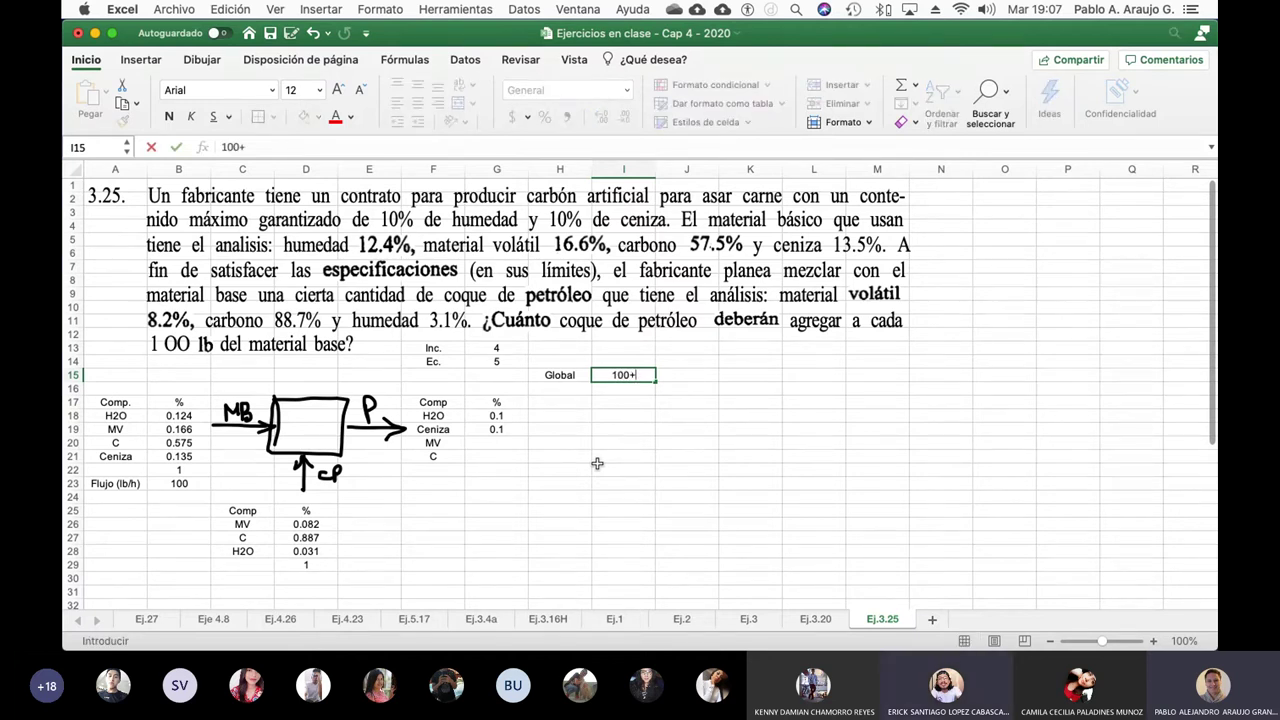
pyautogui.write('CP=P')
pyautogui.press('Return')
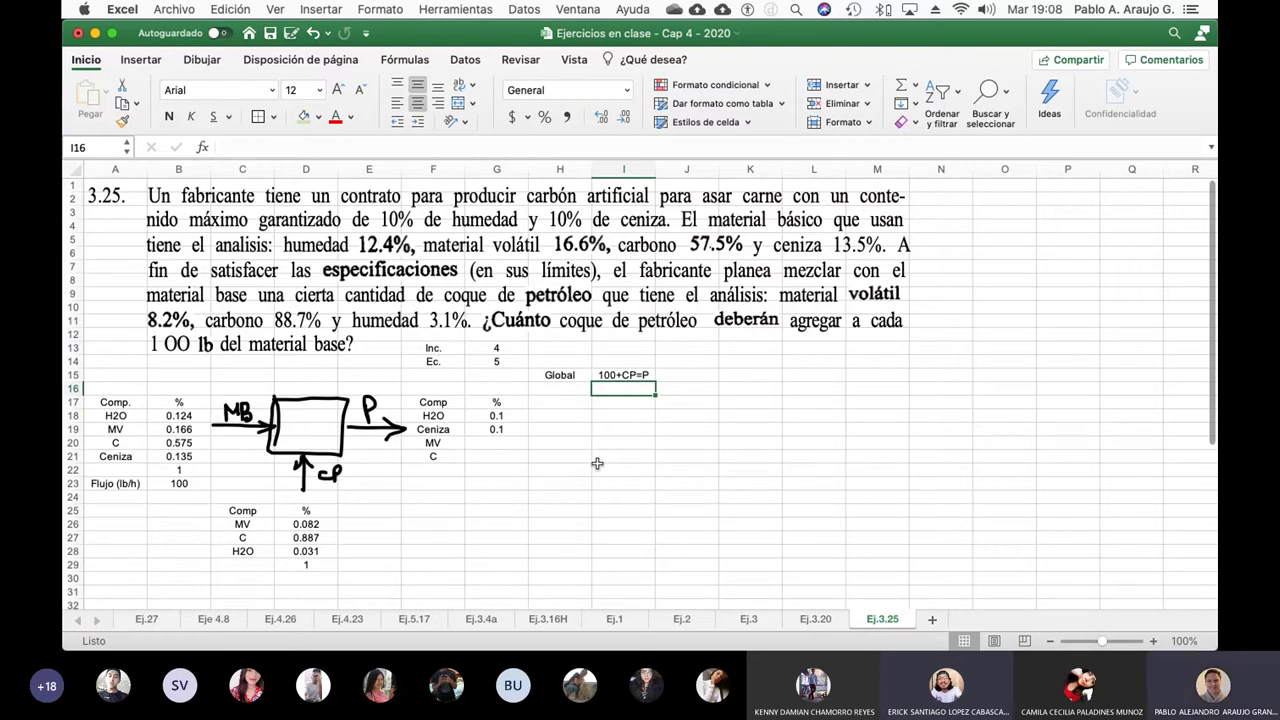
# - Review the unknowns of the balance: the product's MV and C fractions and the flows CP and P in the diagram
pyautogui.press('Left')
pyautogui.press('Down')
pyautogui.press('Down')
pyautogui.press('Down')
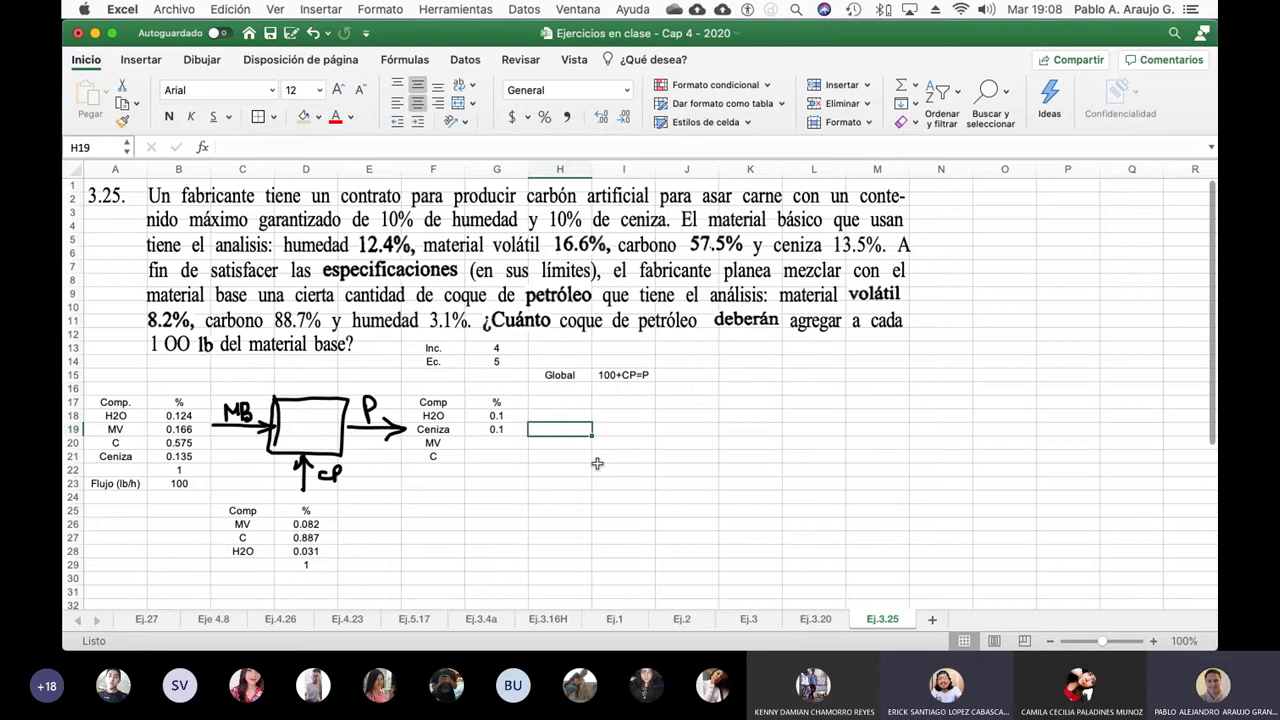
pyautogui.press('Left')
pyautogui.press('Down')
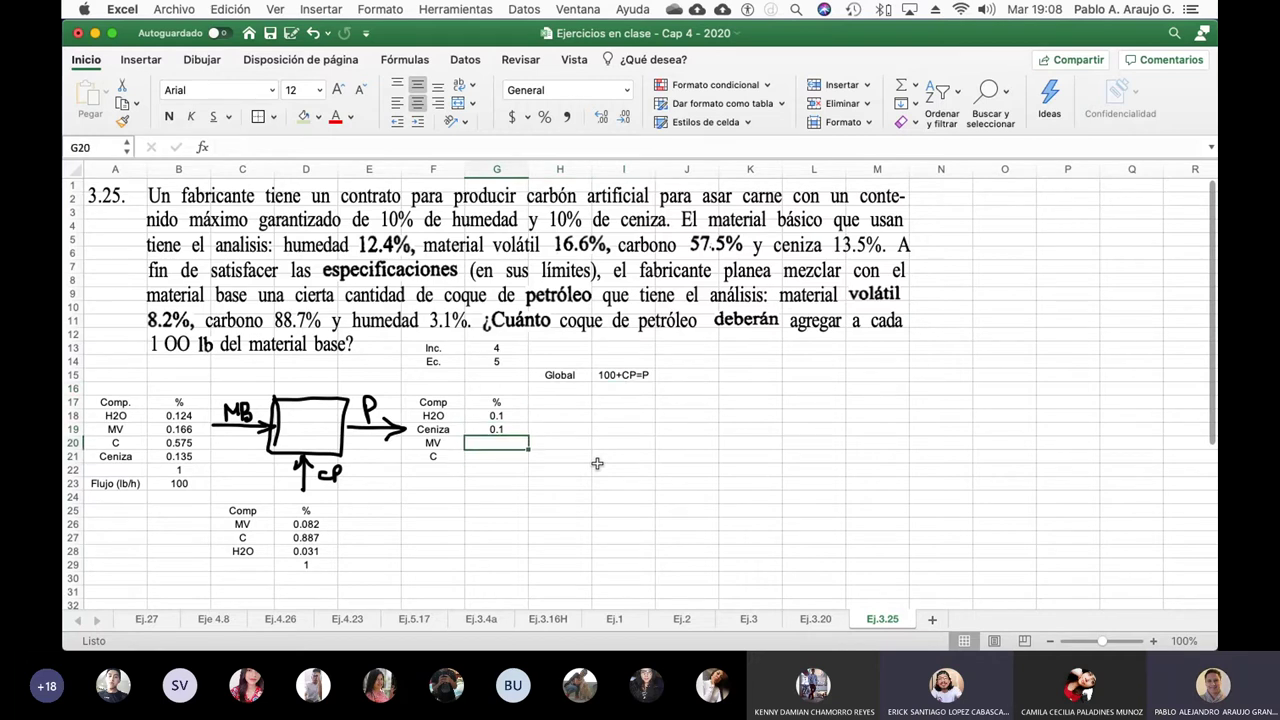
pyautogui.press('Down')
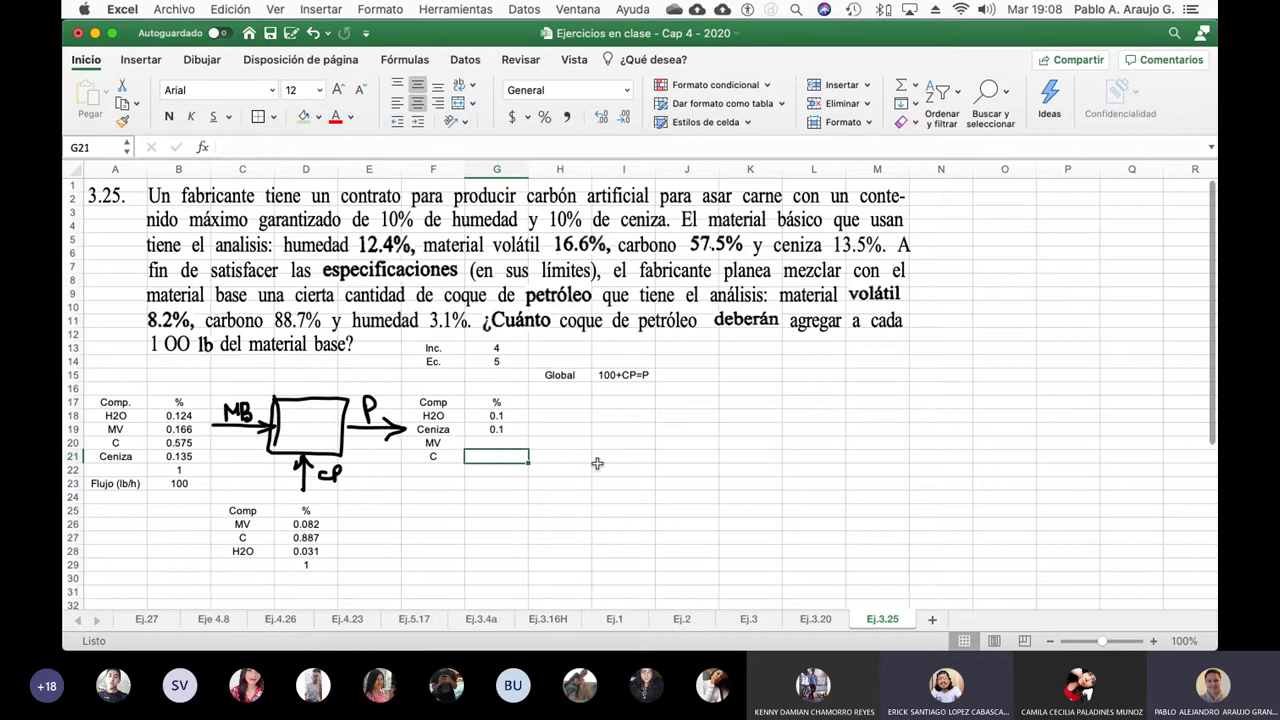
pyautogui.press('Up')
pyautogui.press('Up')
pyautogui.press('Down')
pyautogui.press('Down')
pyautogui.press('Left')
pyautogui.press('Left')
pyautogui.press('Left')
pyautogui.press('Down')
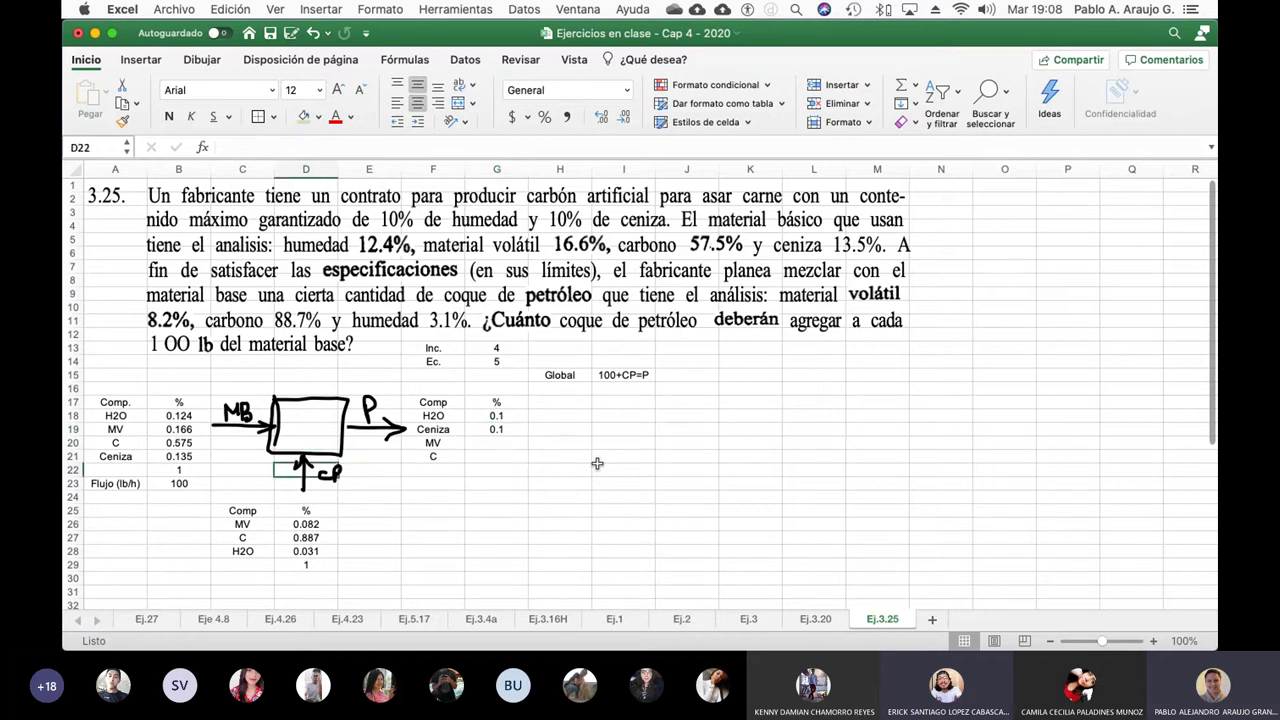
pyautogui.press('Down')
pyautogui.press('Right')
pyautogui.press('Left')
pyautogui.press('Right')
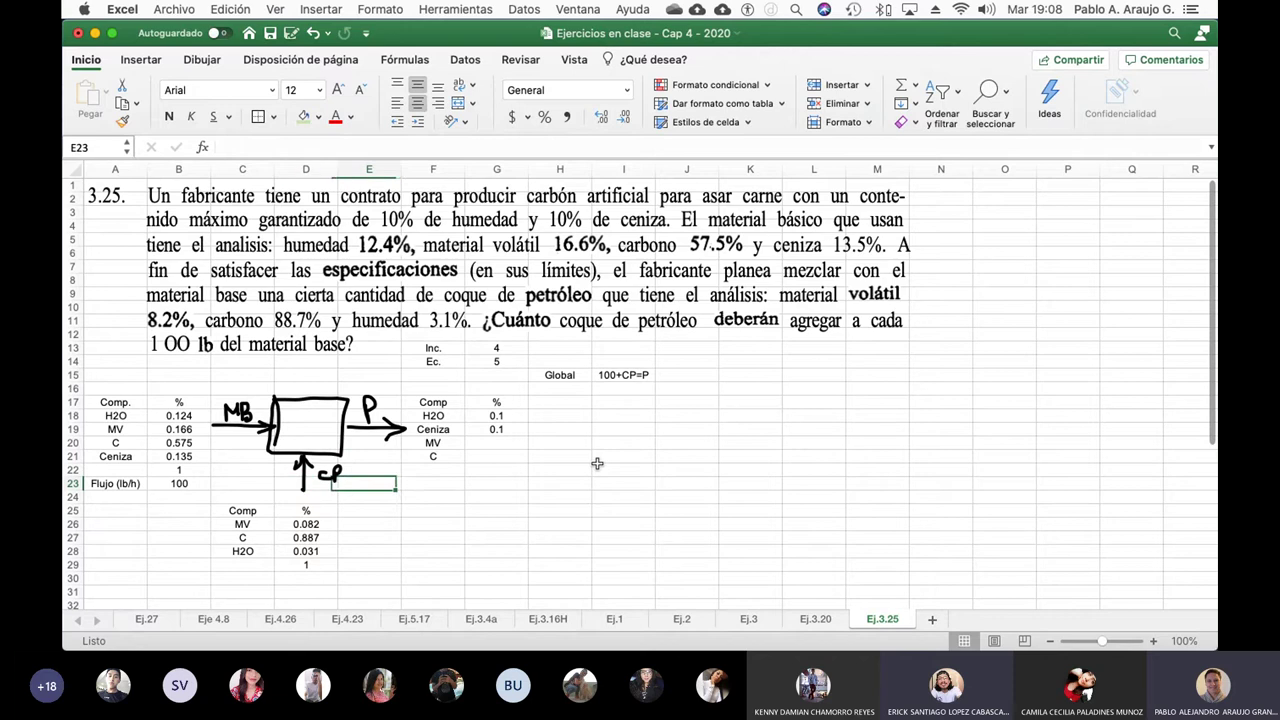
pyautogui.press('Left')
pyautogui.press('Right')
pyautogui.press('Left')
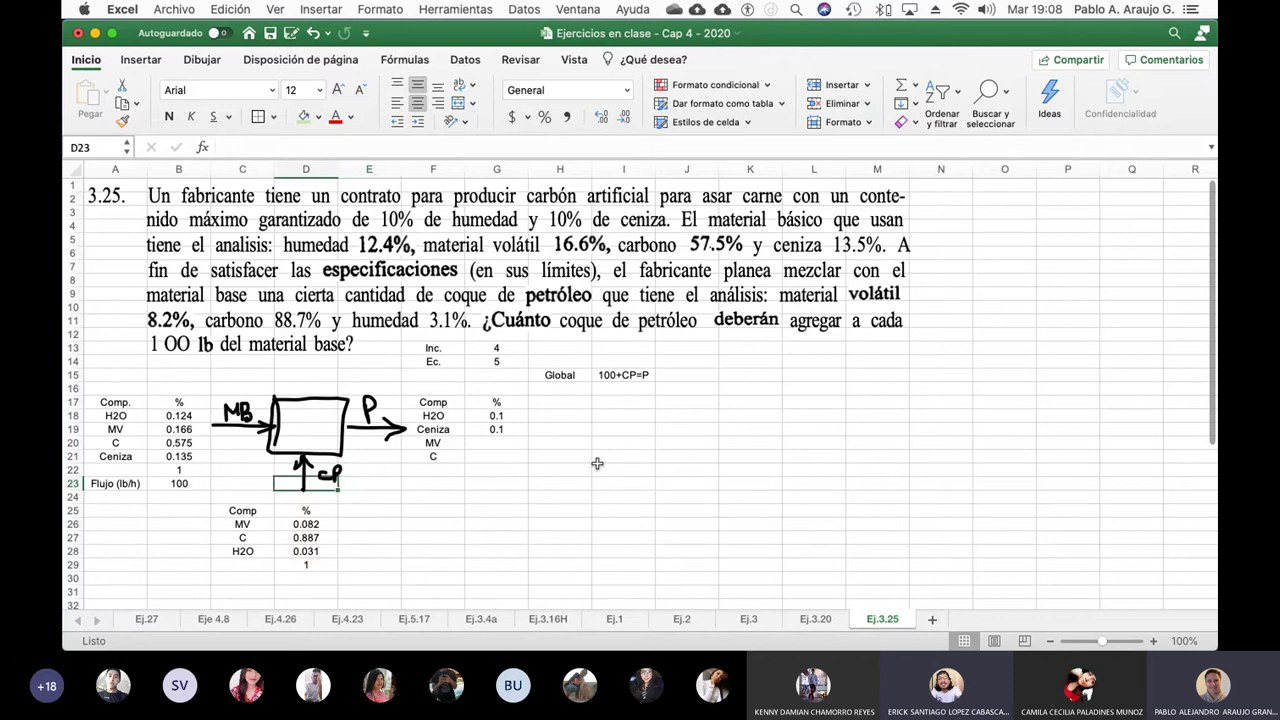
pyautogui.press('Right')
pyautogui.press('Up')
pyautogui.press('Up')
pyautogui.press('Up')
pyautogui.press('Up')
pyautogui.press('Up')
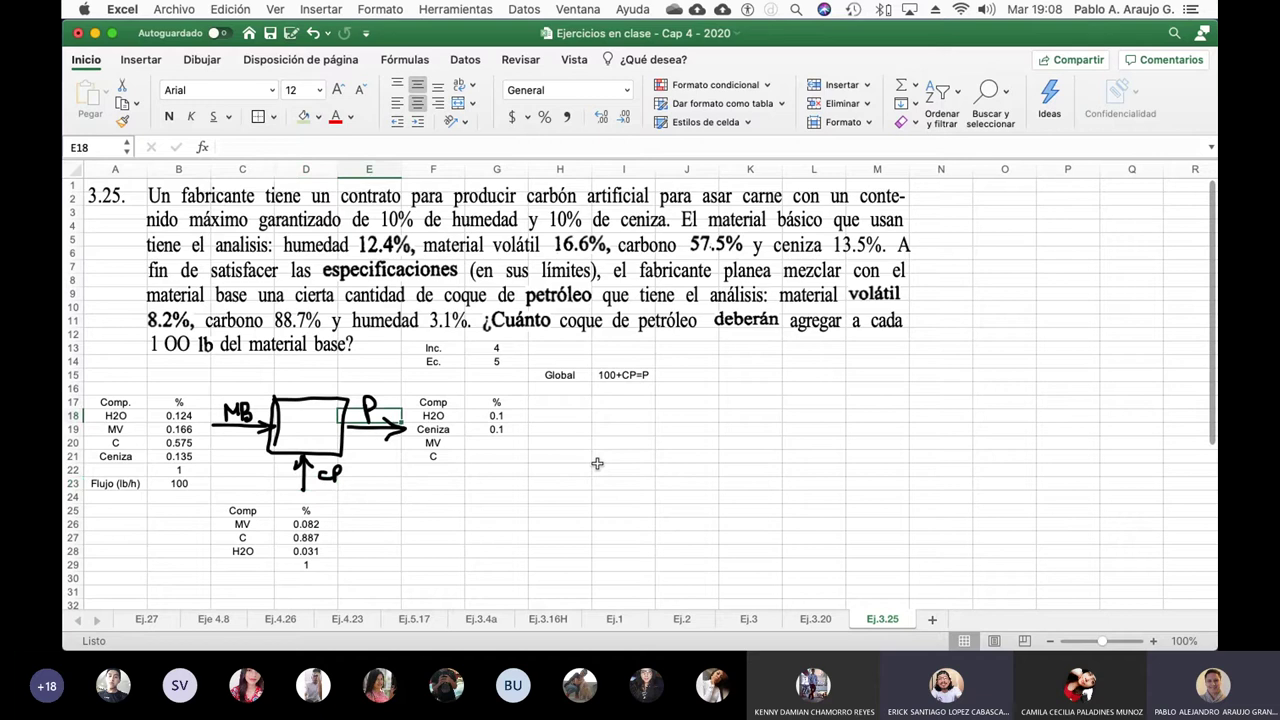
pyautogui.press('Down')
pyautogui.press('Down')
pyautogui.press('Down')
pyautogui.press('Down')
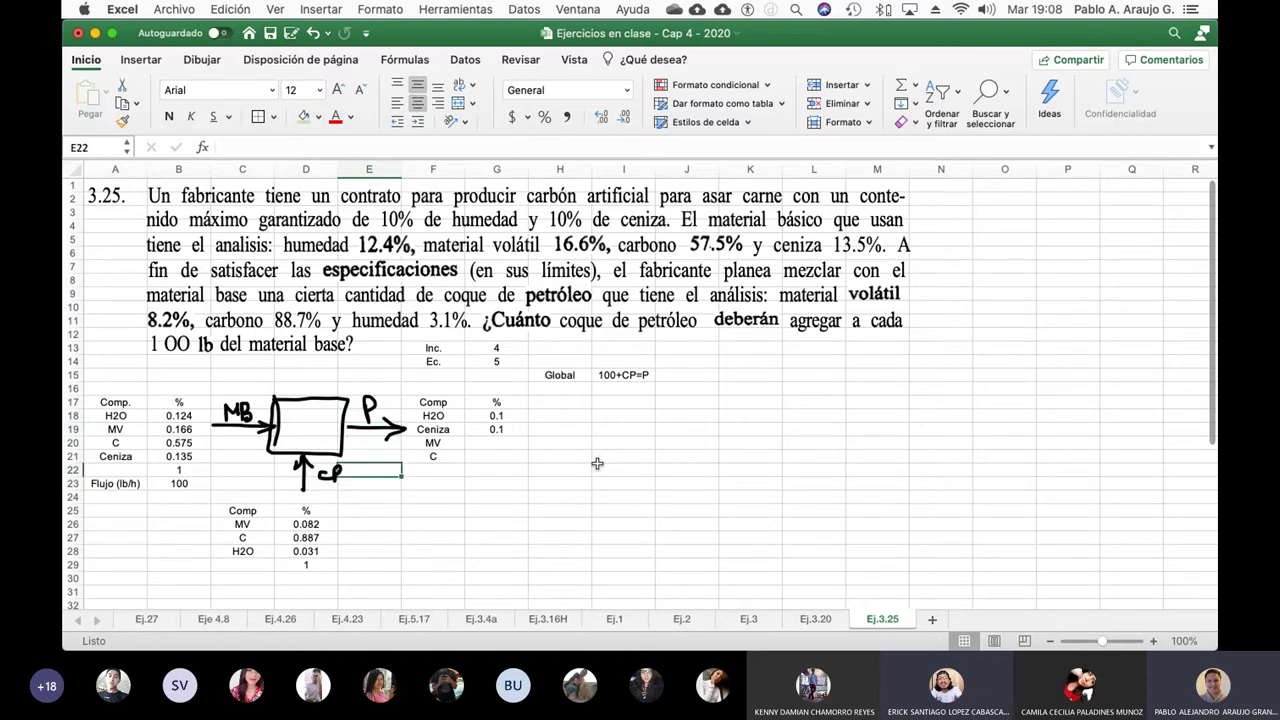
pyautogui.press('Right')
pyautogui.press('Right')
pyautogui.press('Up')
pyautogui.press('Up')
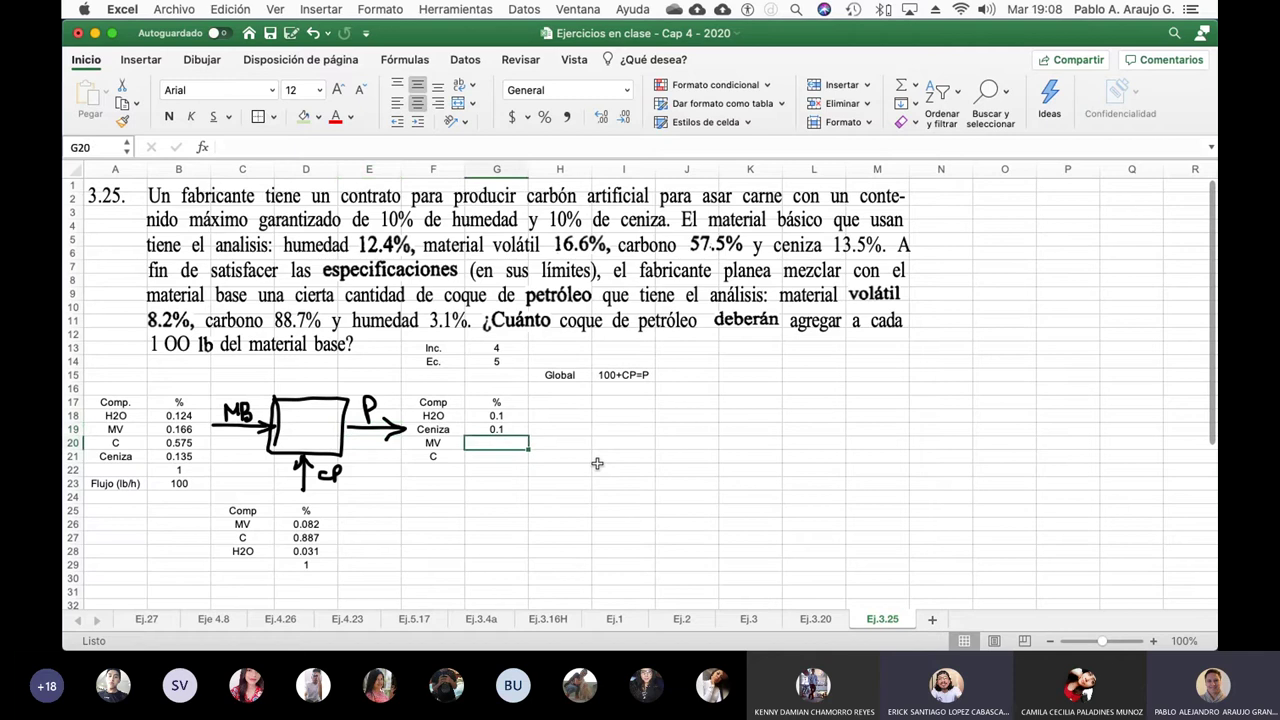
pyautogui.press('Down')
pyautogui.press('Up')
pyautogui.press('Down')
pyautogui.press('Up')
pyautogui.press('Down')
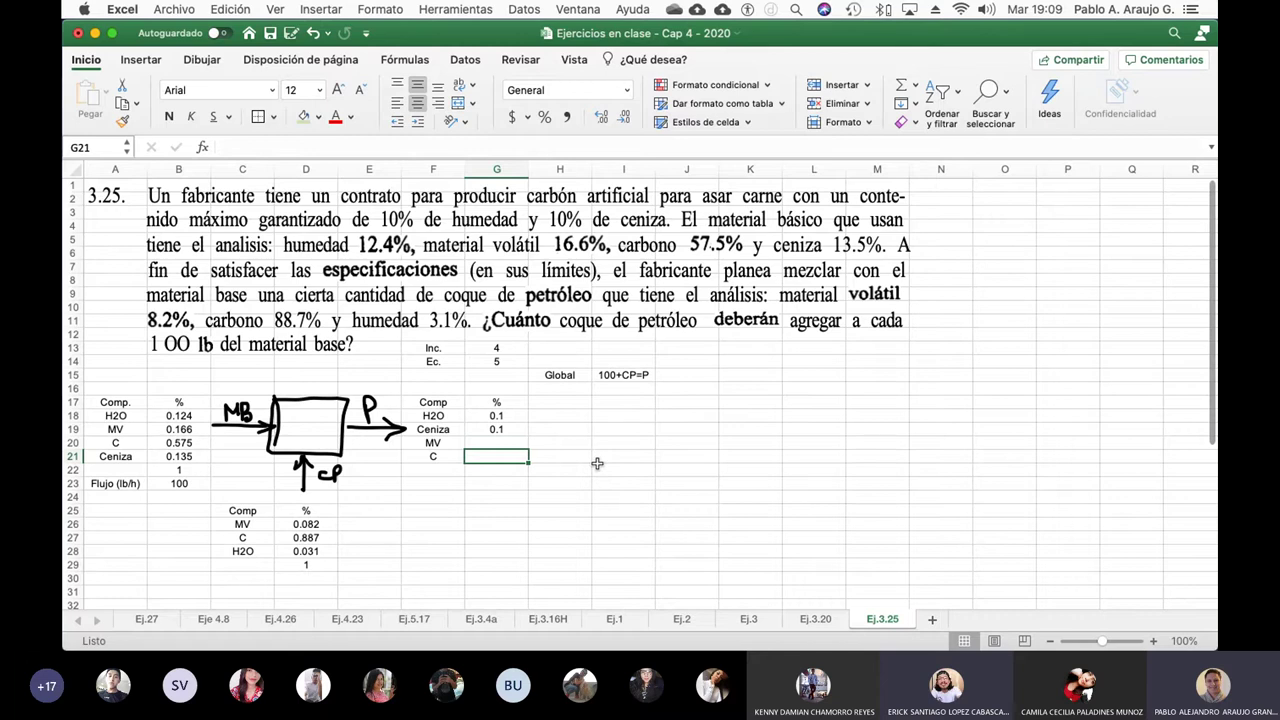
# - Enter the label "Mezclador" in D19, inside the box of the process diagram
pyautogui.press('Left')
pyautogui.press('Left')
pyautogui.press('Left')
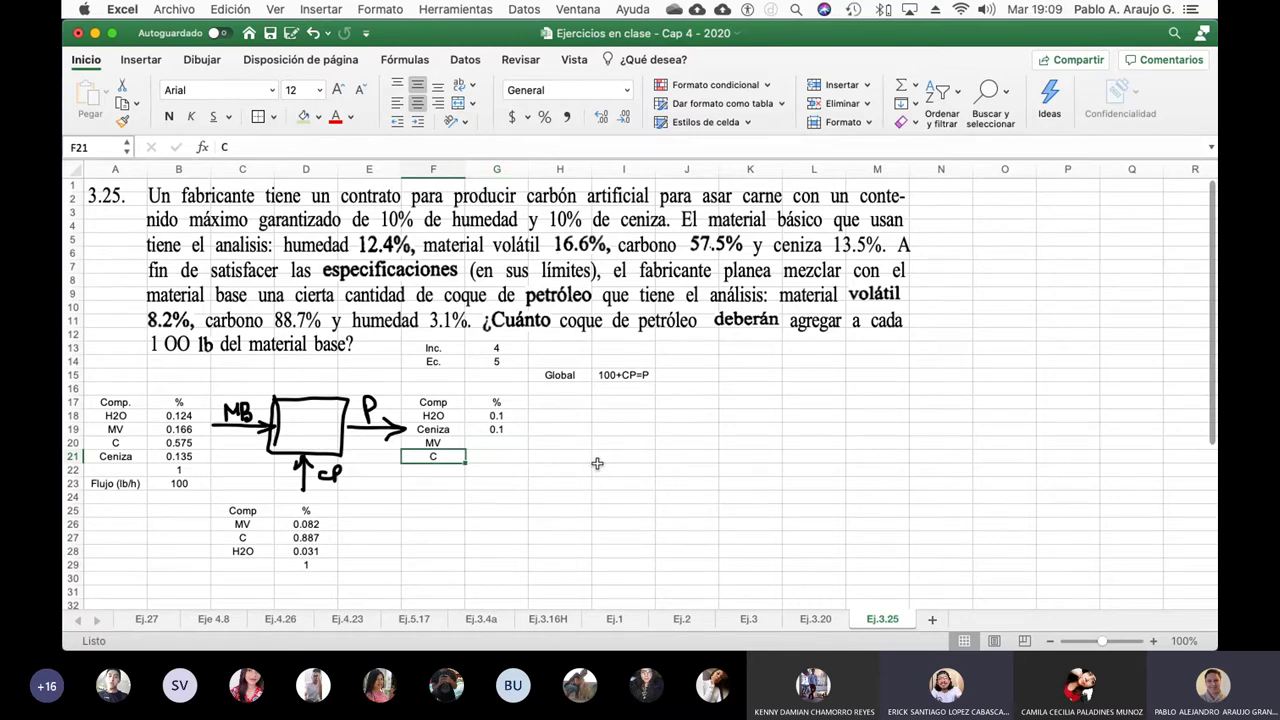
pyautogui.press('Up')
pyautogui.press('Up')
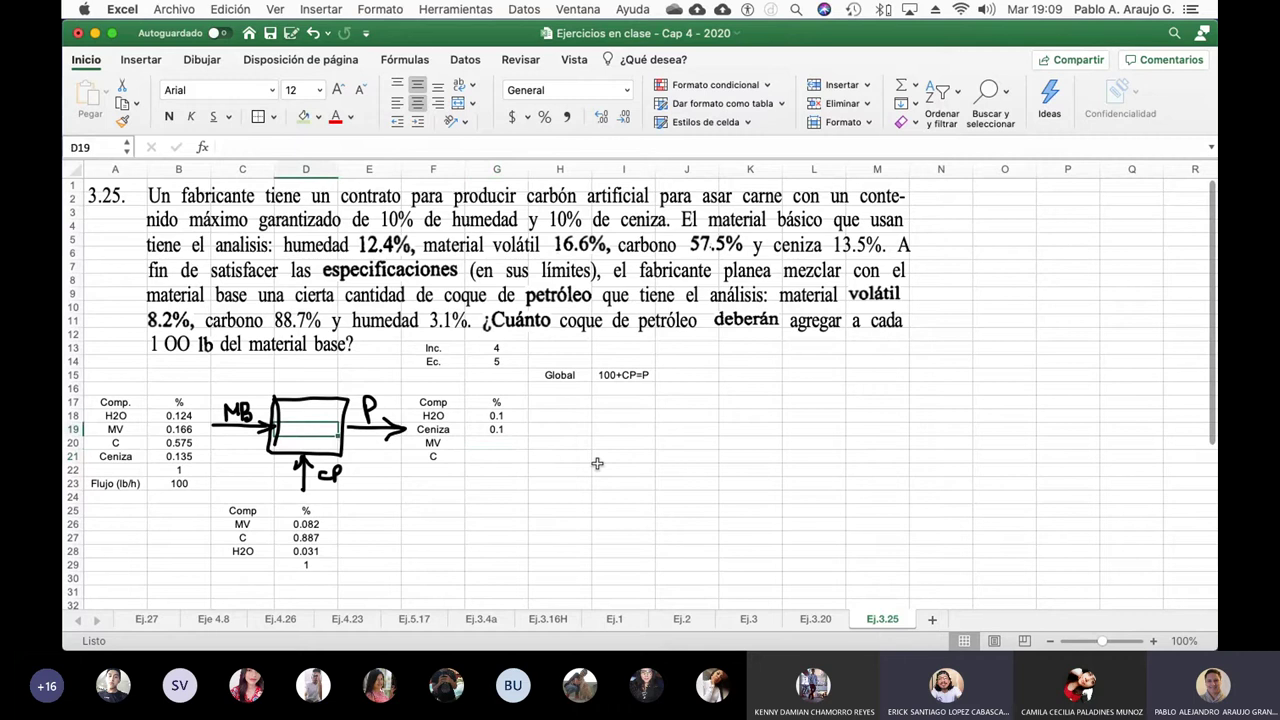
pyautogui.write('Mezclador')
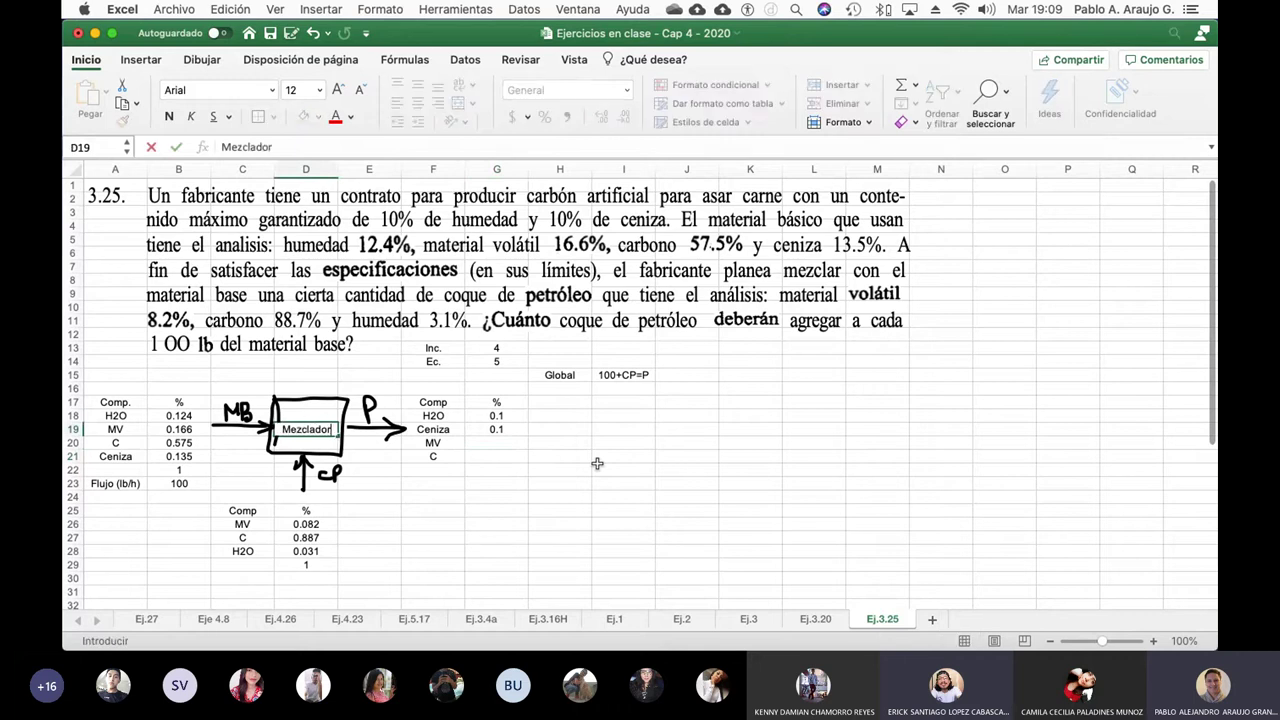
pyautogui.press('Return')
# - Make the "Mezclador" label in D19 bold and adjust its font size to fit the diagram box
pyautogui.press('Up')
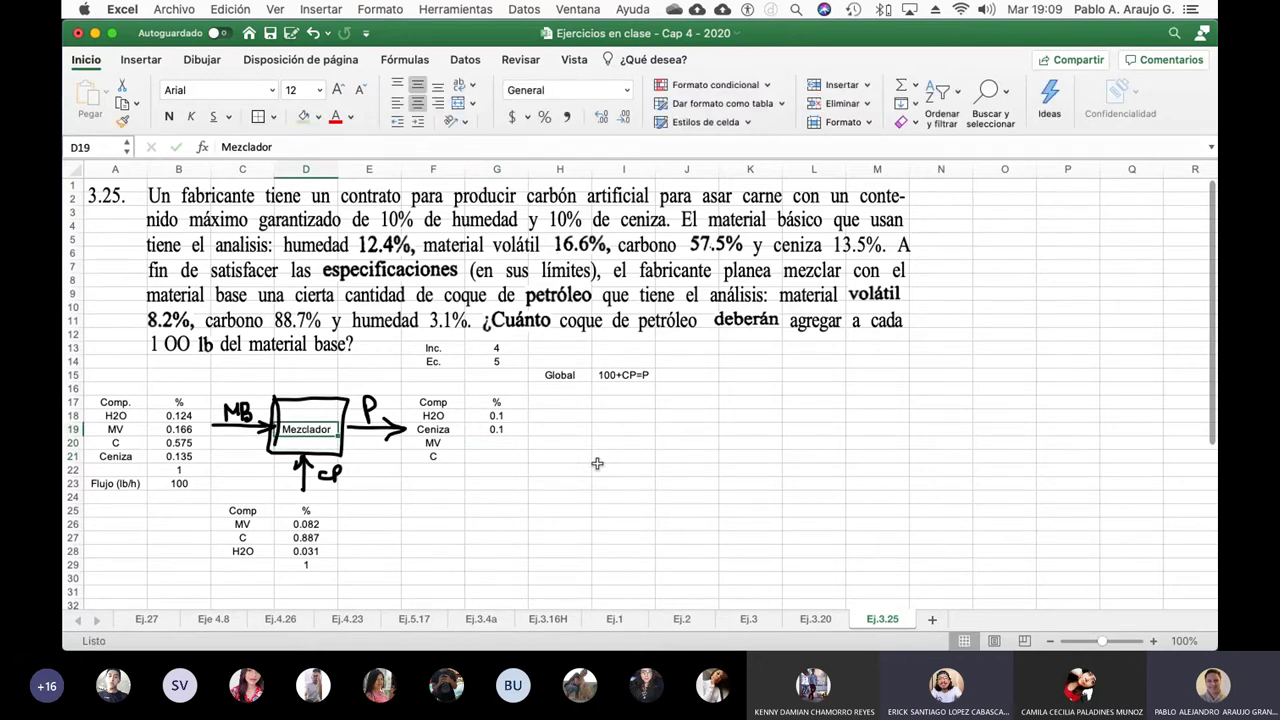
pyautogui.click(172, 118)
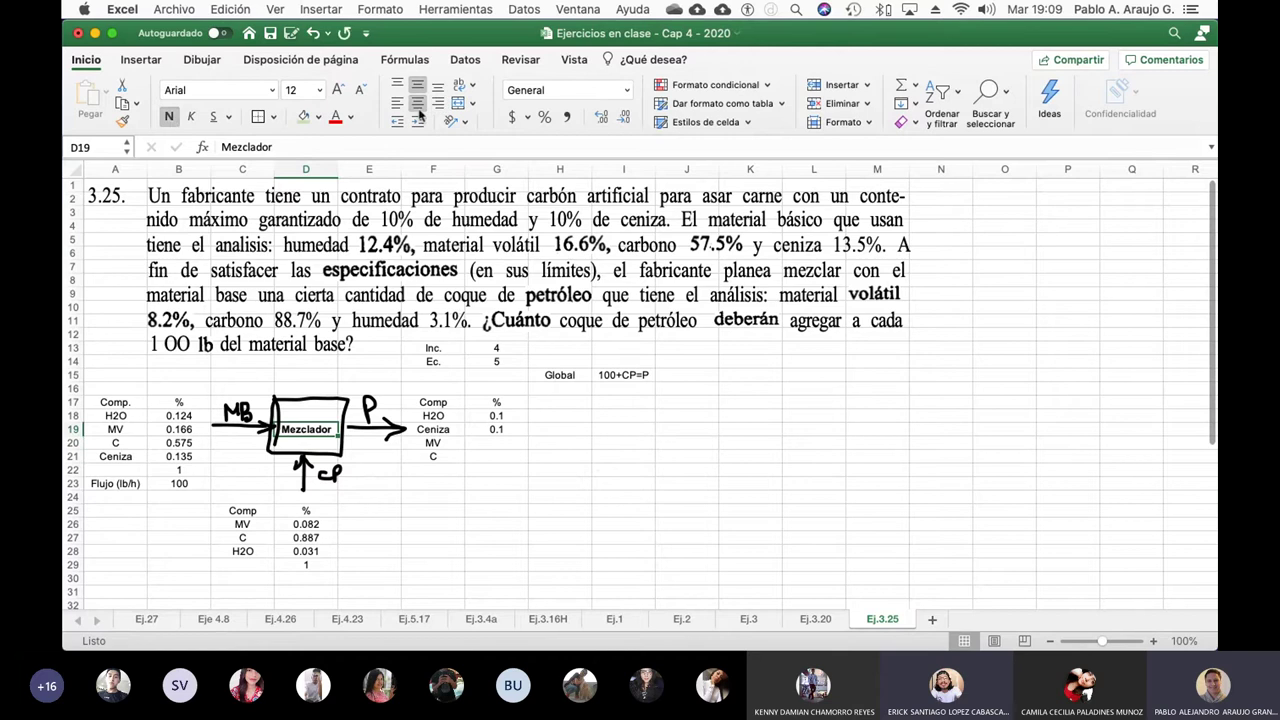
pyautogui.click(338, 91)
pyautogui.click(338, 91)
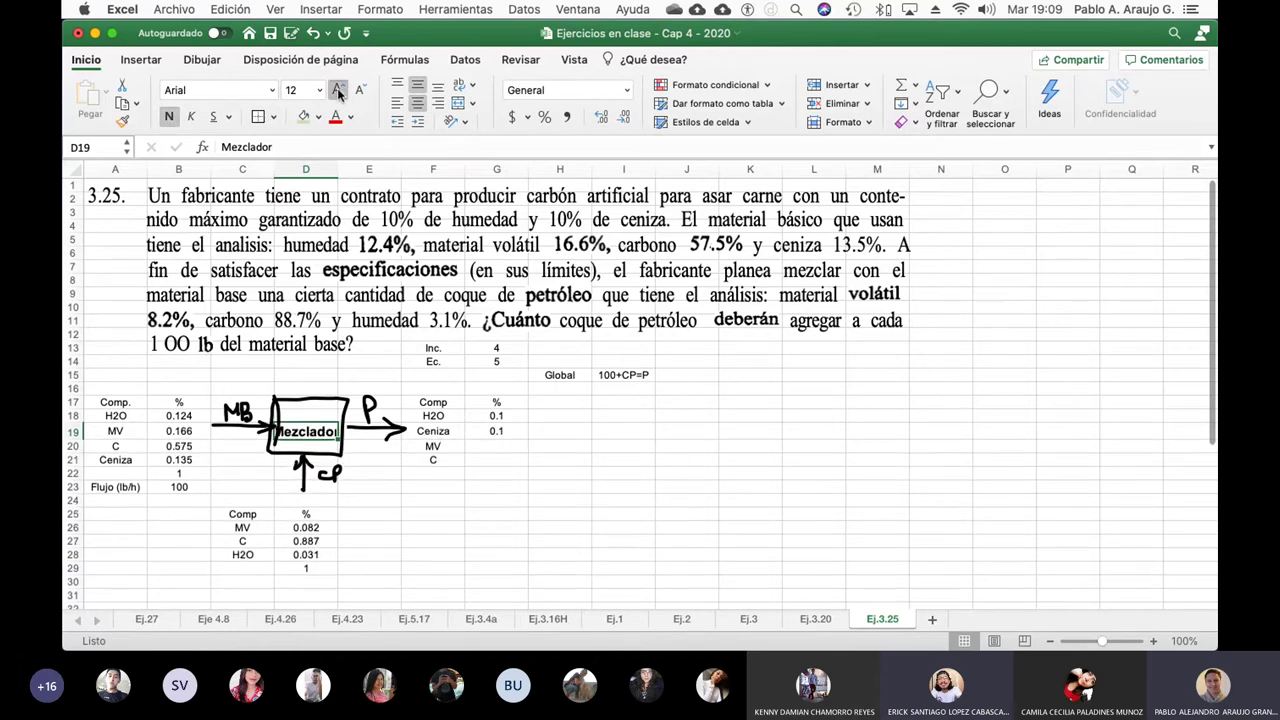
pyautogui.click(338, 91)
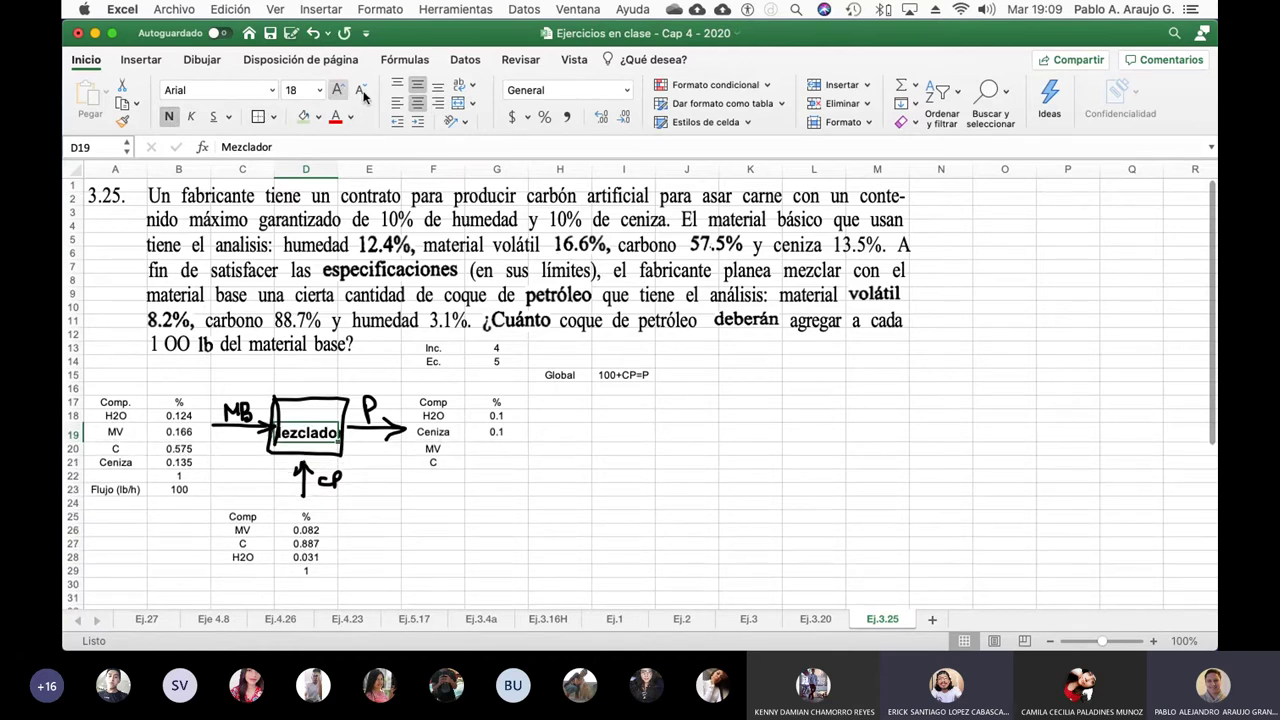
pyautogui.click(361, 91)
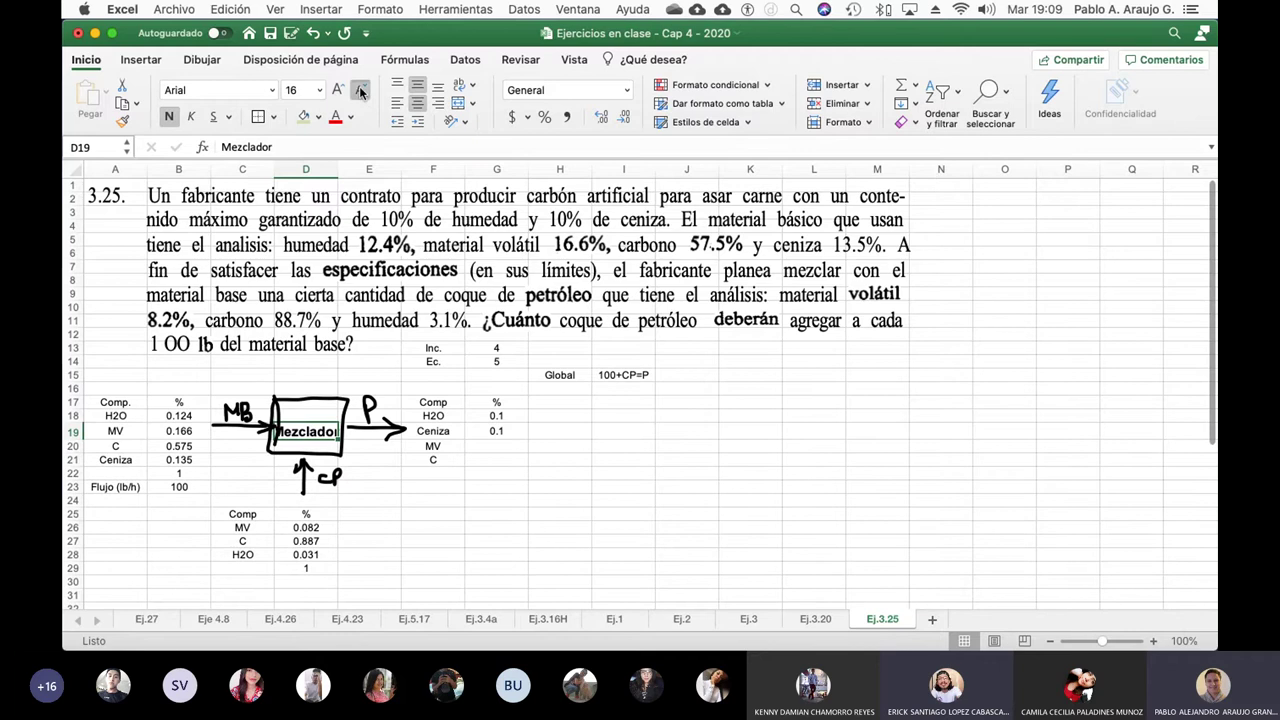
pyautogui.click(361, 91)
pyautogui.click(361, 91)
# - Enter the heading "Variables" in K13, to the right of the global balance
pyautogui.click(581, 484)
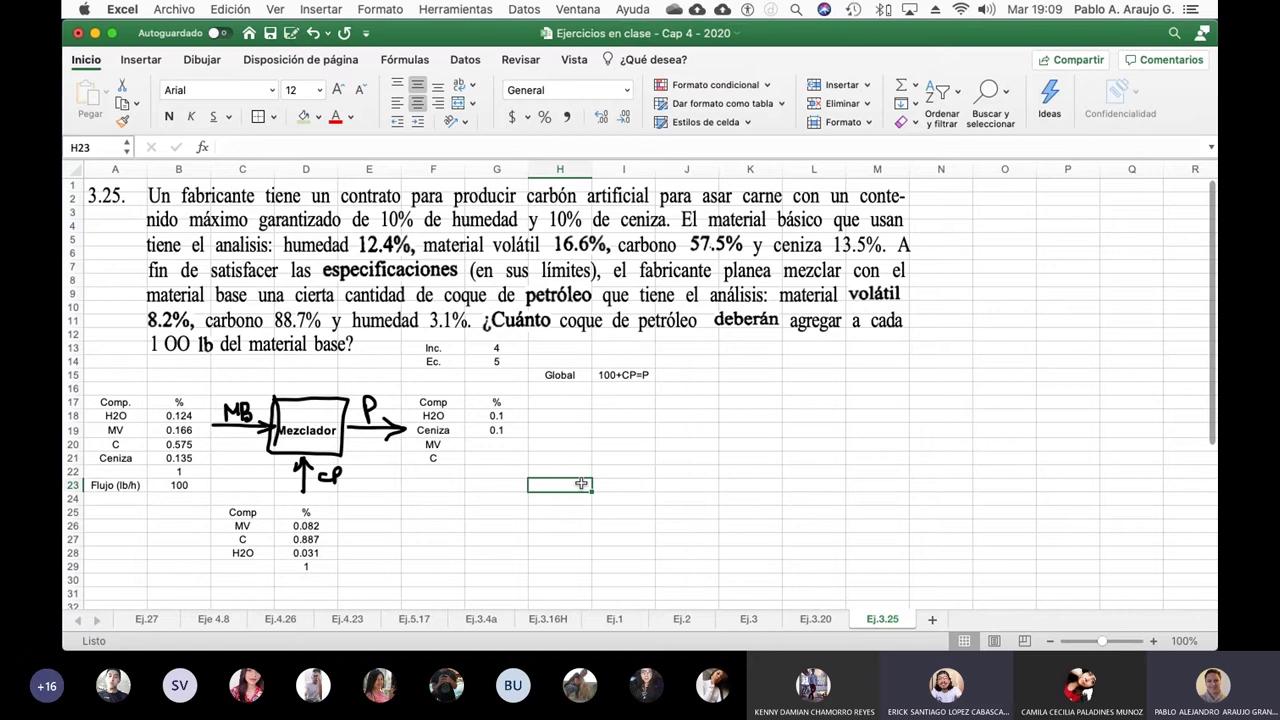
pyautogui.press('Right')
pyautogui.press('Up')
pyautogui.press('Up')
pyautogui.press('Up')
pyautogui.press('Up')
pyautogui.press('Up')
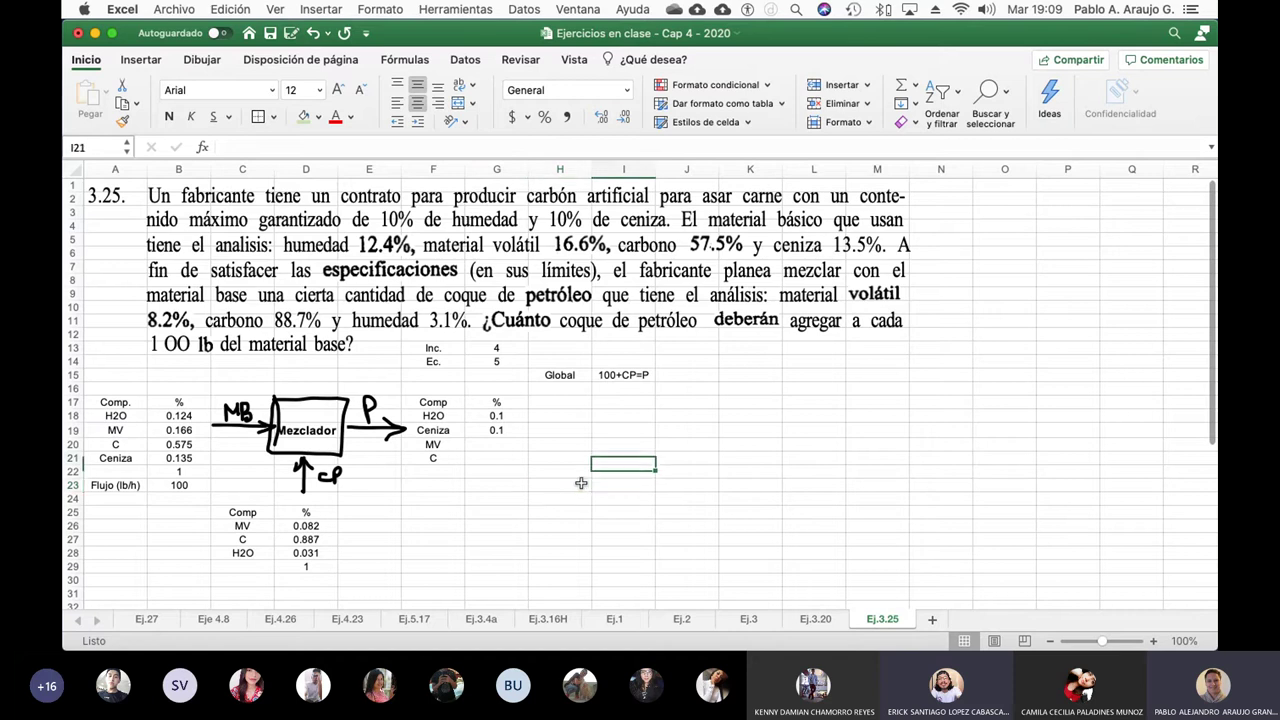
pyautogui.press('Right')
pyautogui.press('Right')
pyautogui.press('Up')
pyautogui.press('Up')
pyautogui.press('Up')
pyautogui.press('Up')
pyautogui.press('Up')
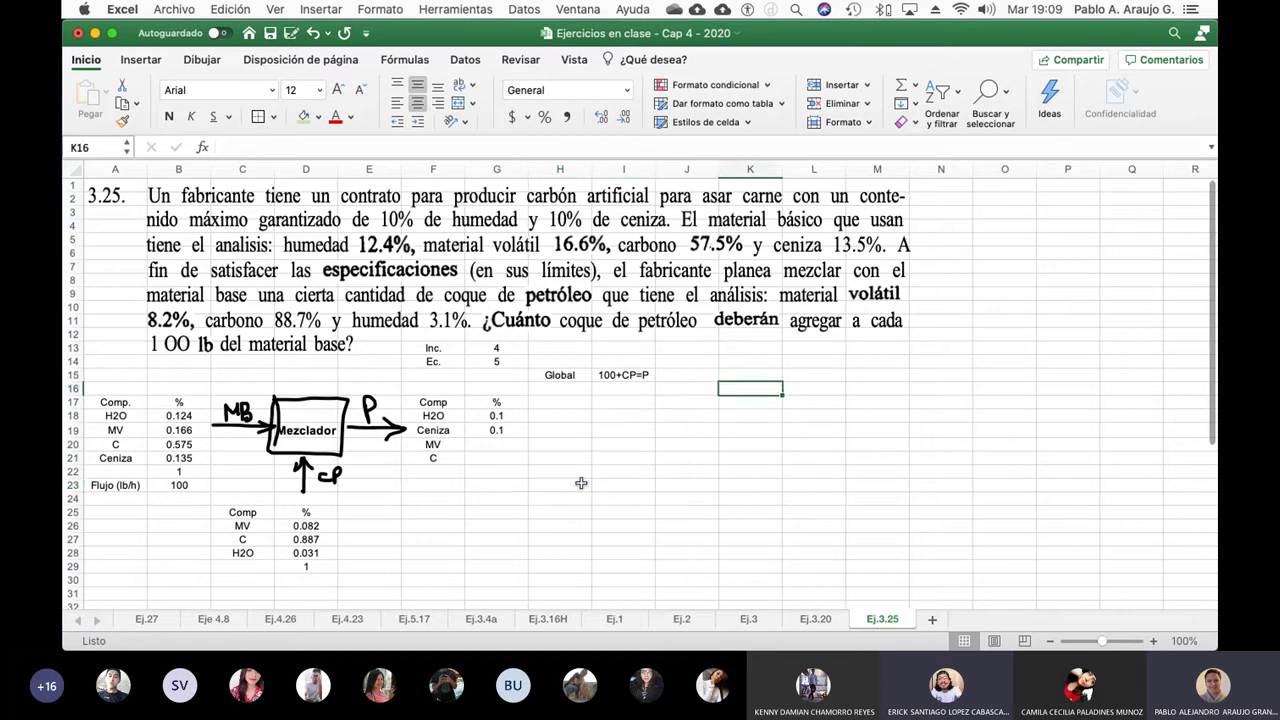
pyautogui.write('Variables')
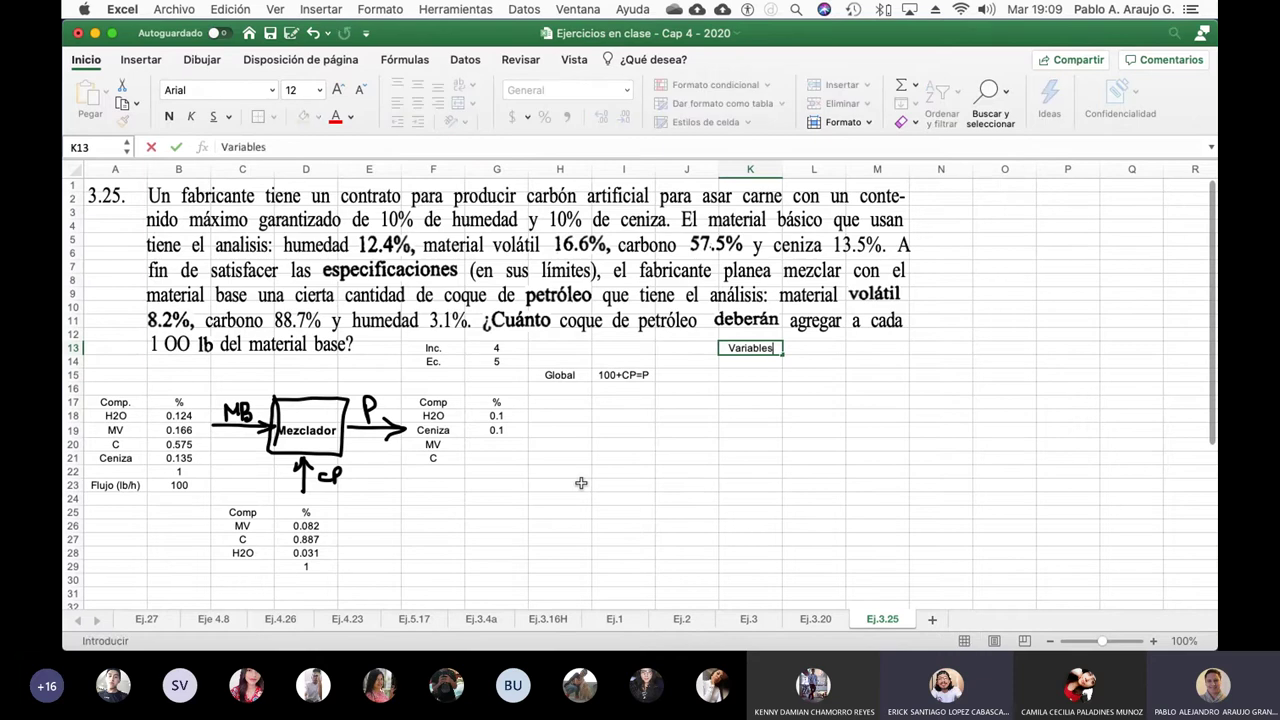
pyautogui.press('Return')
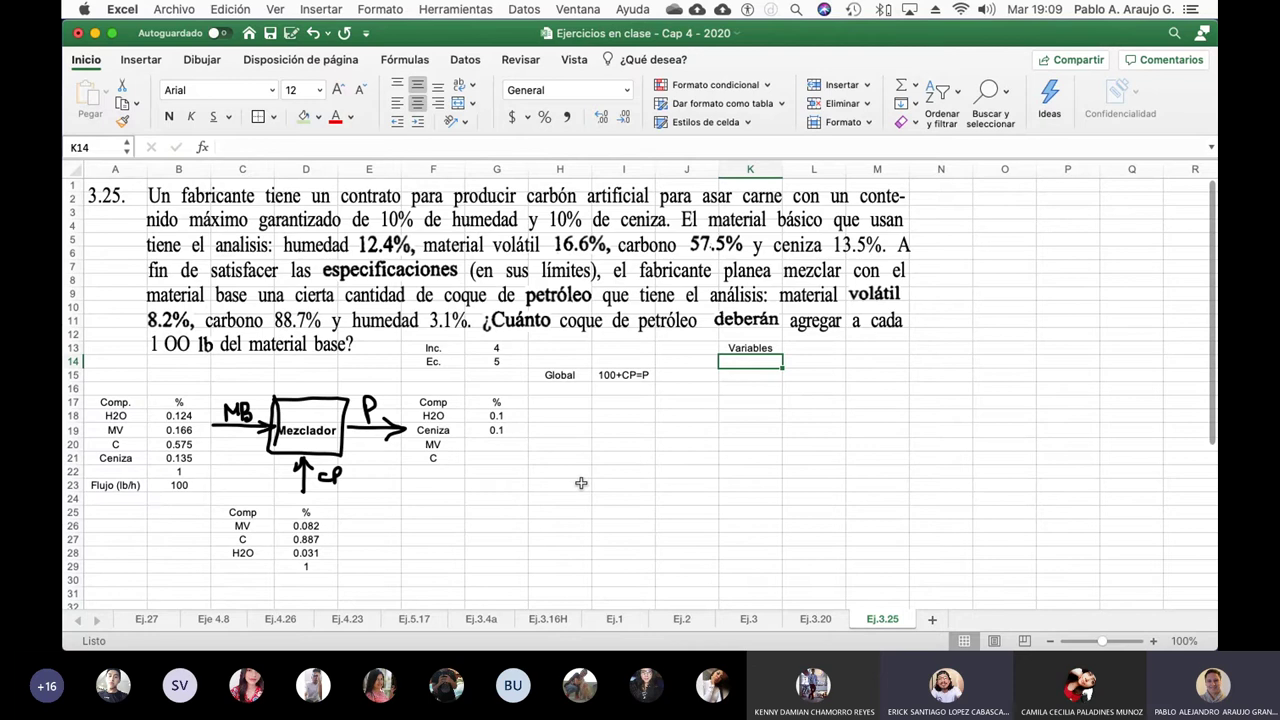
# - List the variables MV and C in K14:K15 under the "Variables" heading, each with an initial value of 0 in column L
pyautogui.write('MV')
pyautogui.press('Tab')
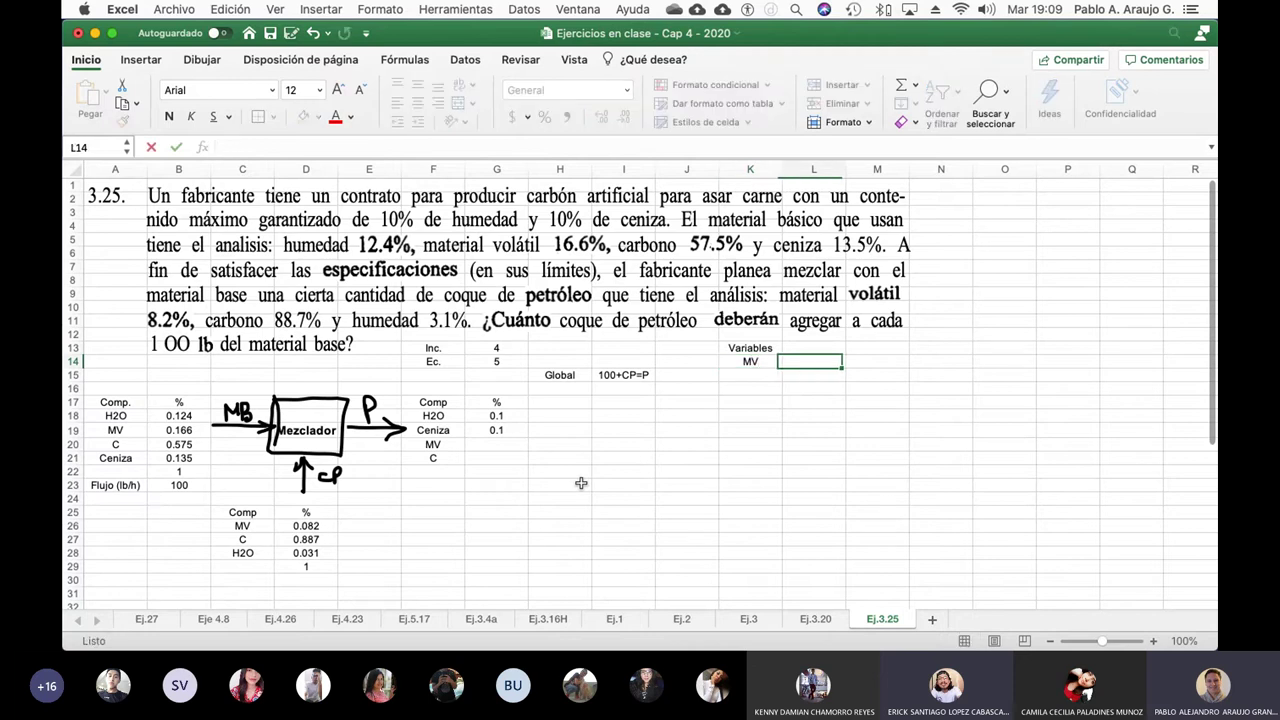
pyautogui.write('0')
pyautogui.press('Return')
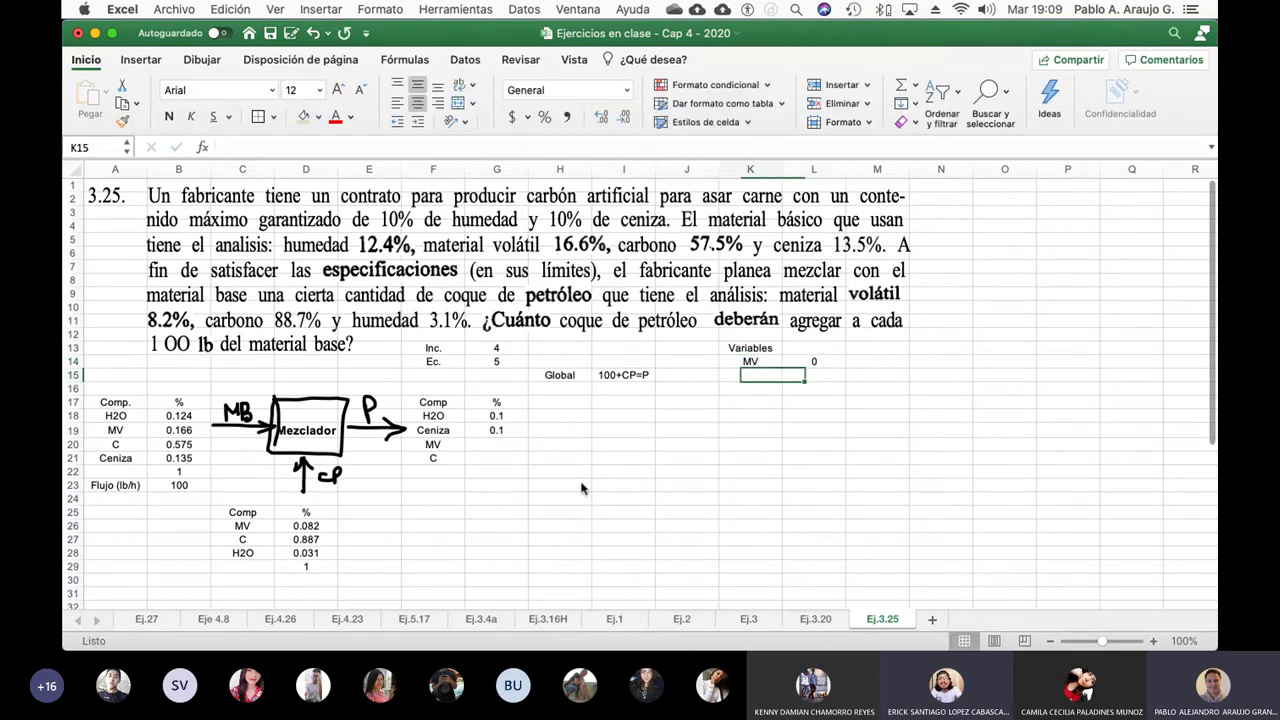
pyautogui.write('C')
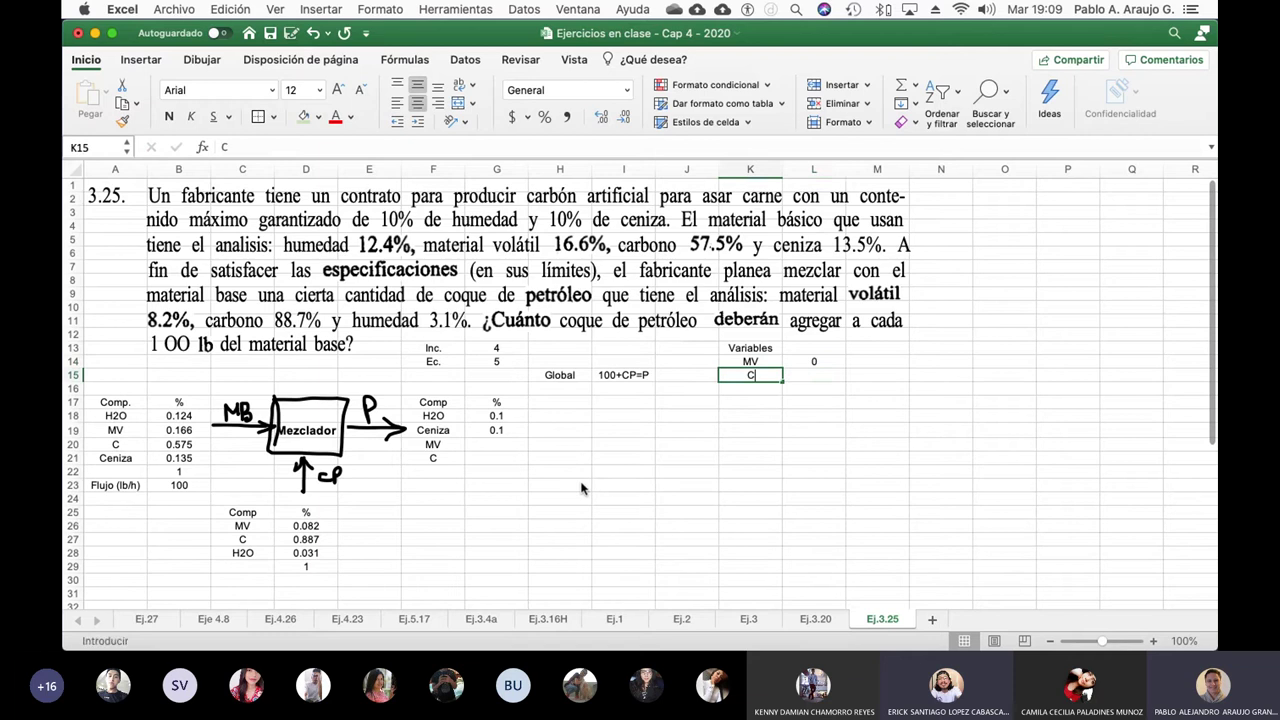
pyautogui.press('Tab')
pyautogui.write('0')
pyautogui.press('Return')
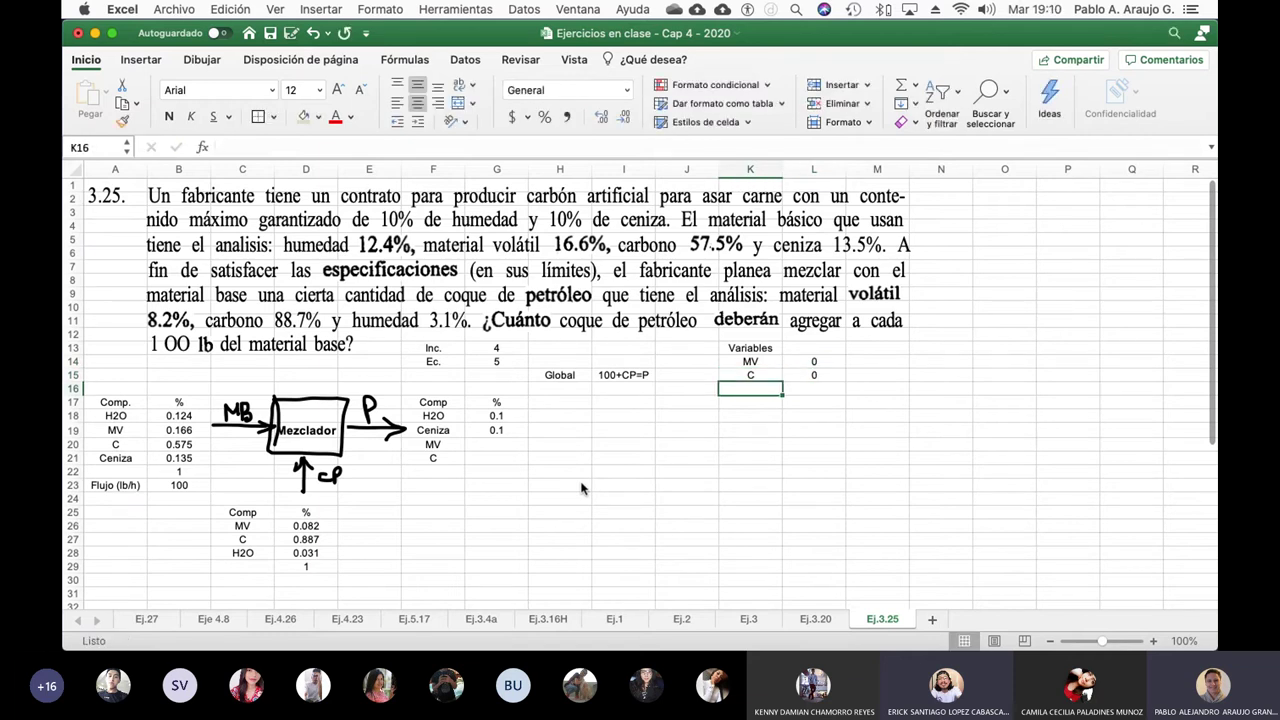
# - Add the flow variables CP in K16, with initial value 0 in L16, and P in K17
pyautogui.write('CP')
pyautogui.press('Tab')
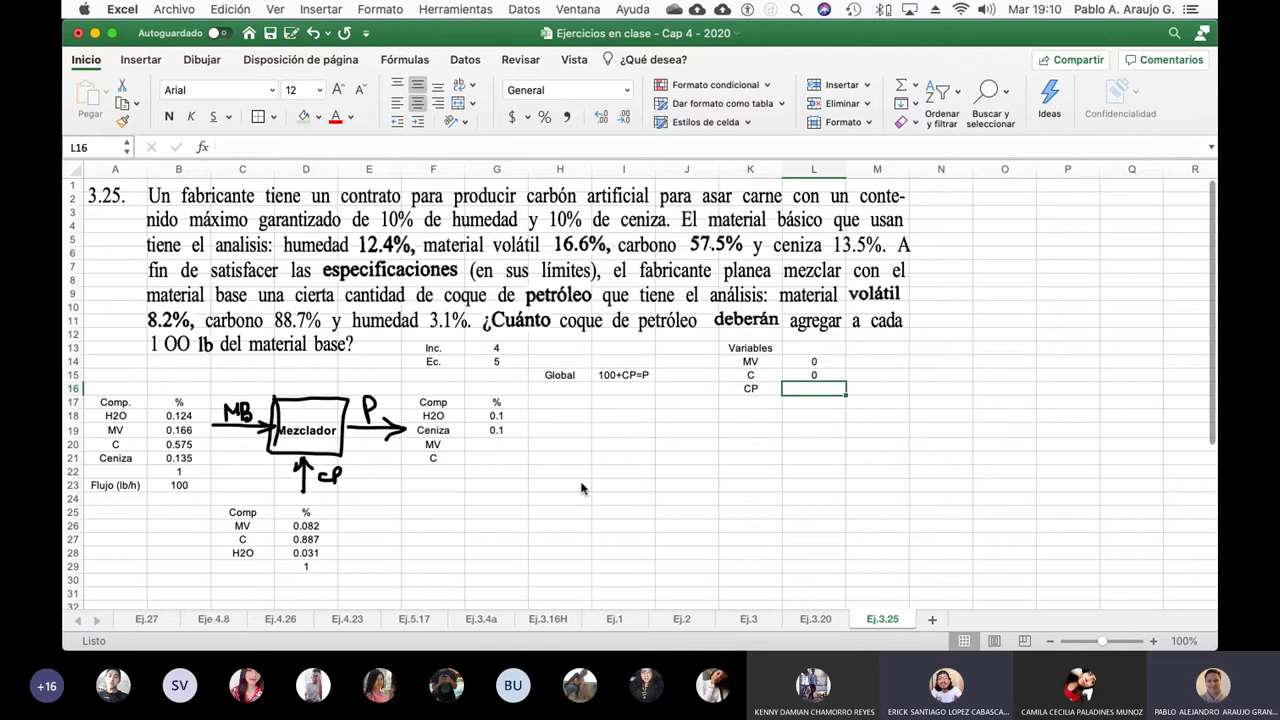
pyautogui.write('0')
pyautogui.press('Return')
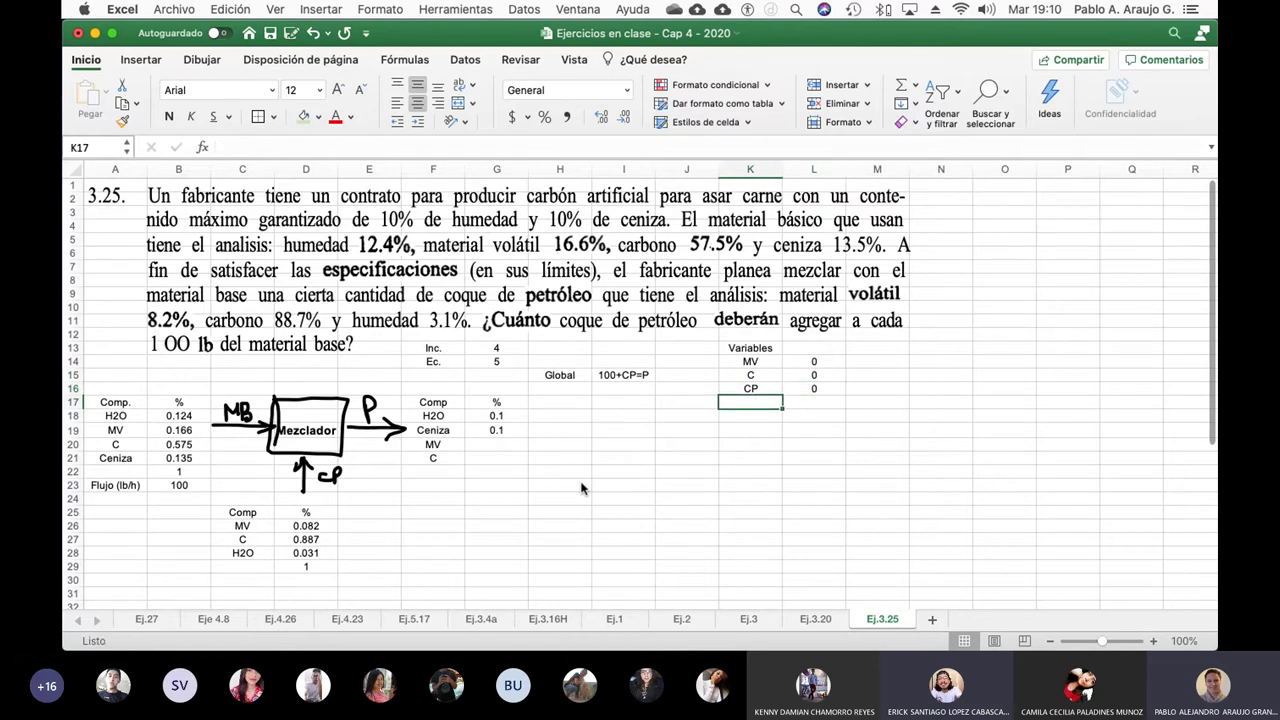
pyautogui.write('P')
pyautogui.press('Return')
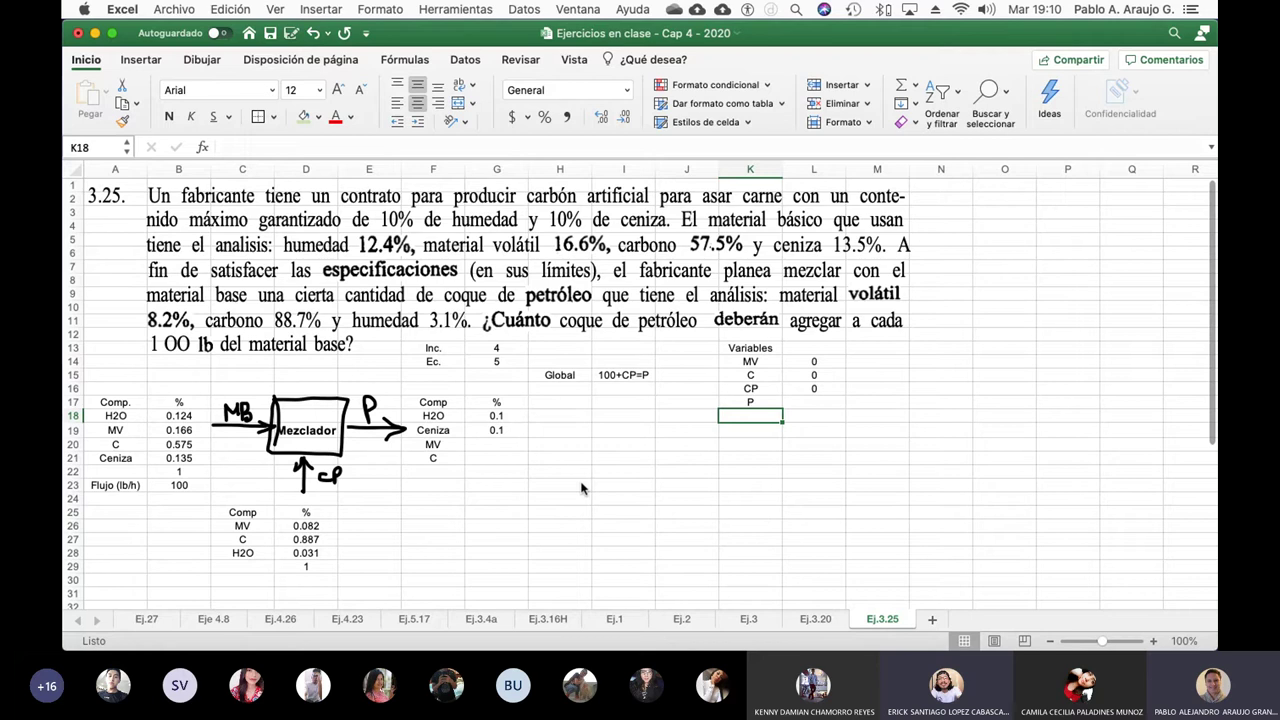
# - Append the unit "(xw)" to the MV and C labels in K14 and K15
pyautogui.press('Up')
pyautogui.press('Up')
pyautogui.press('Up')
pyautogui.press('Up')
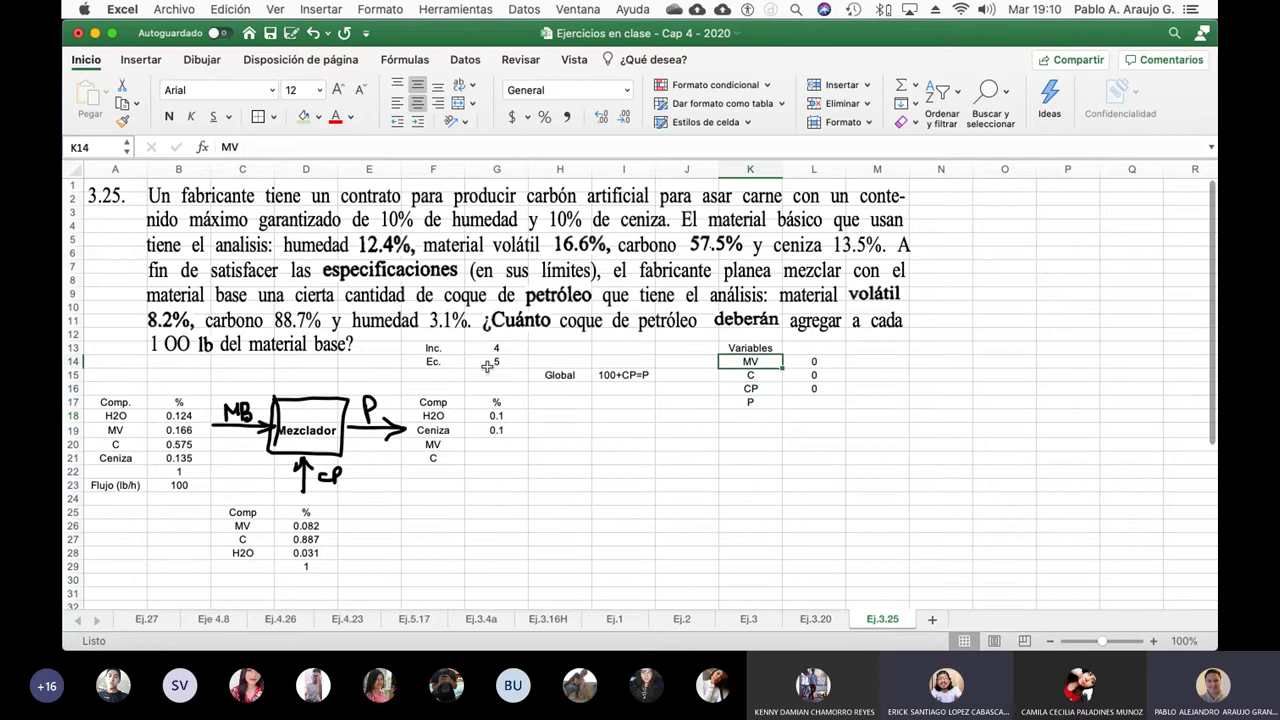
pyautogui.click(250, 146)
pyautogui.write('(')
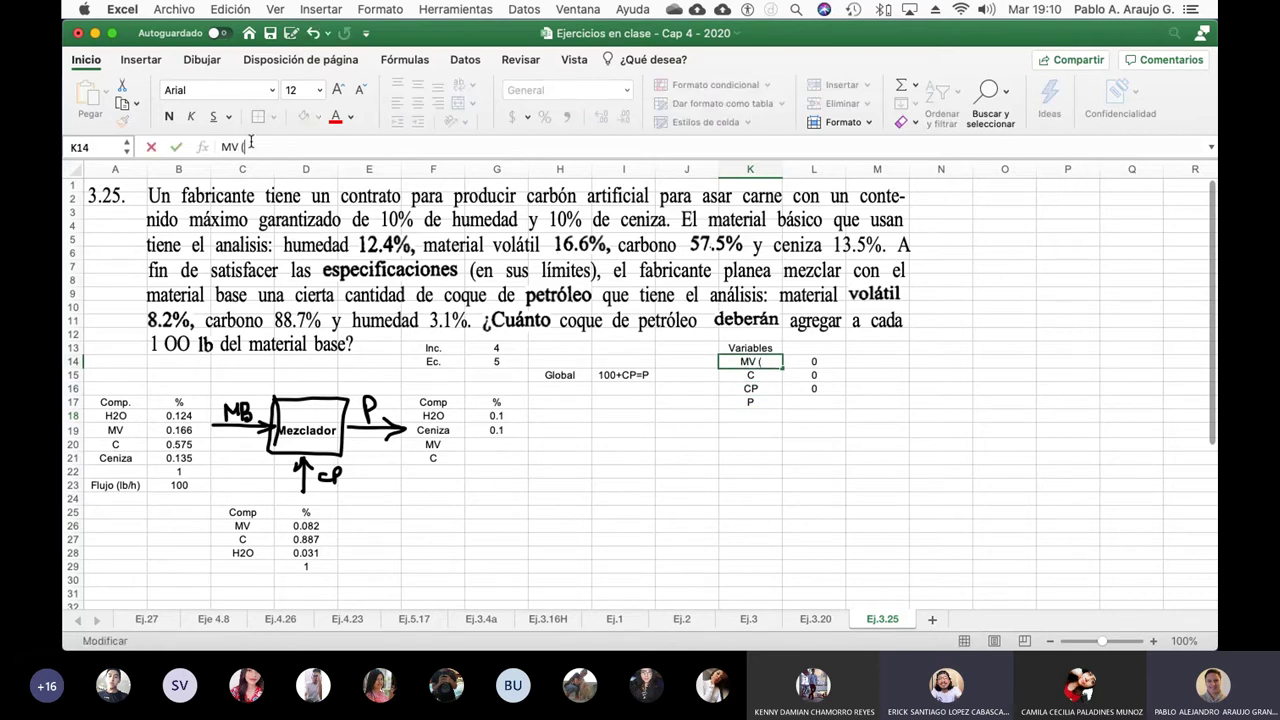
pyautogui.write('xw)')
pyautogui.press('Return')
pyautogui.click(251, 146)
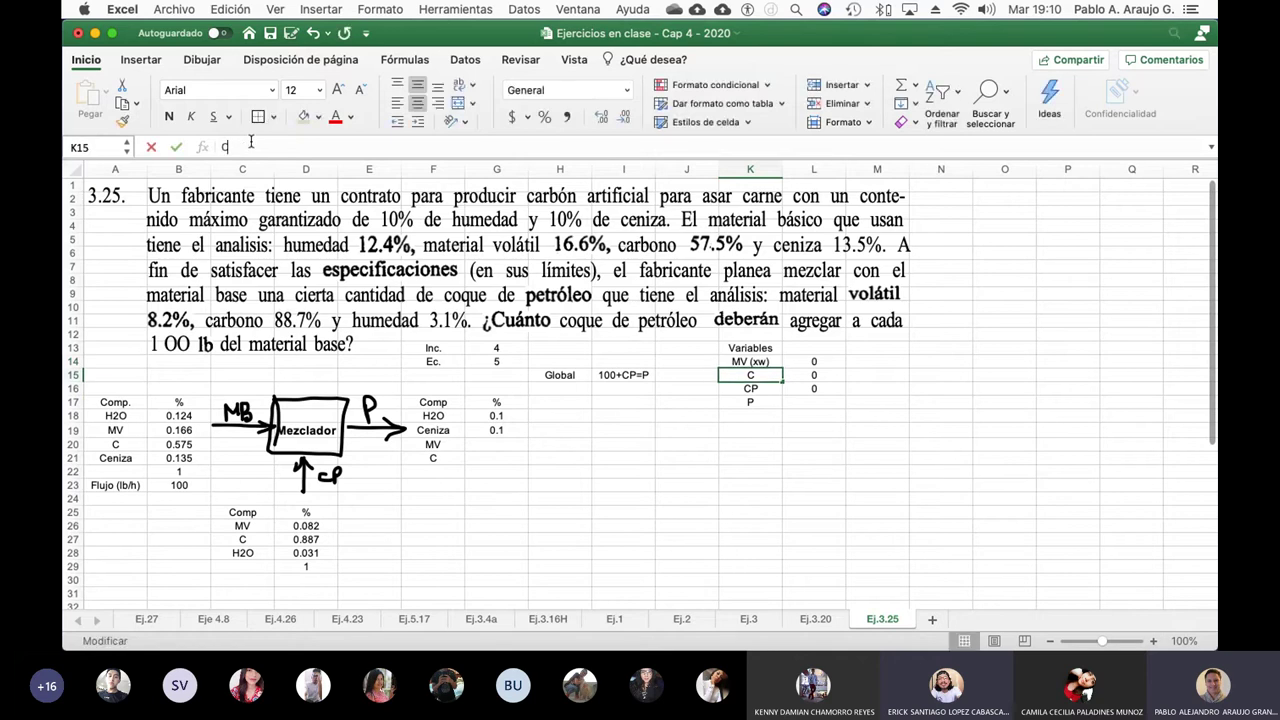
pyautogui.write('(xw)')
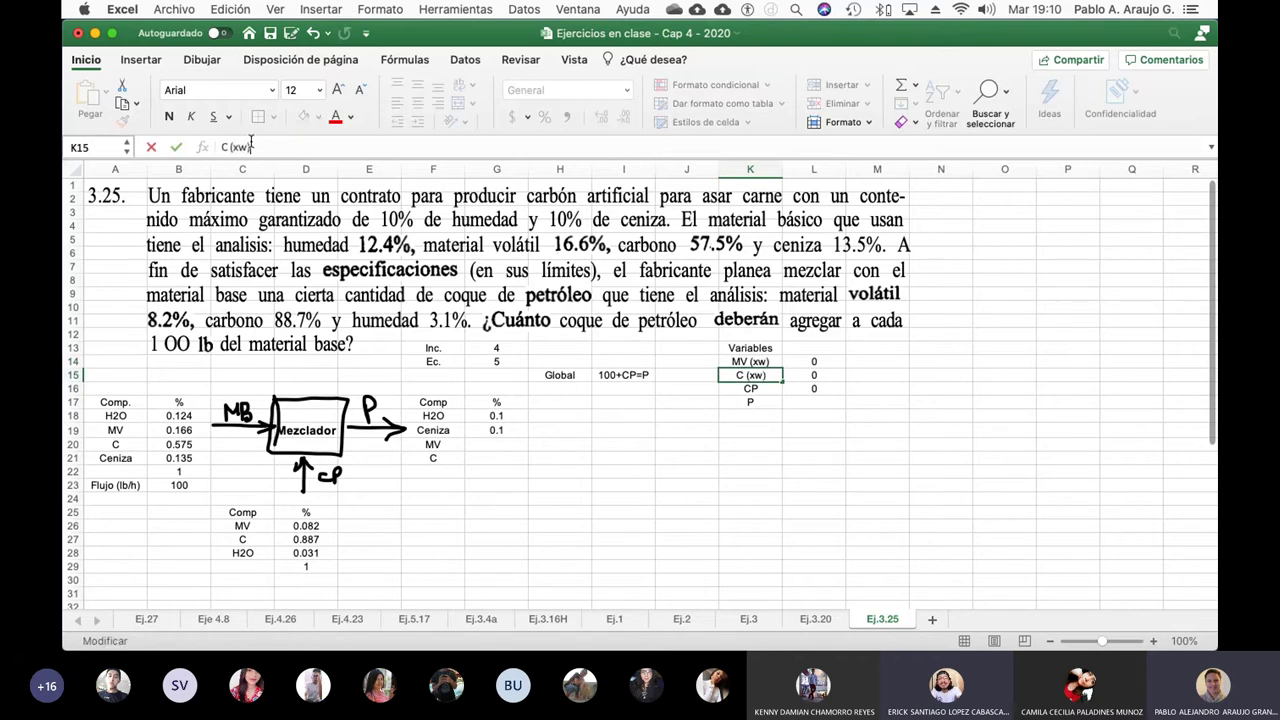
pyautogui.press('Return')
# - Append the unit "(lb/h)" to the CP and P labels in K16 and K17
pyautogui.click(266, 150)
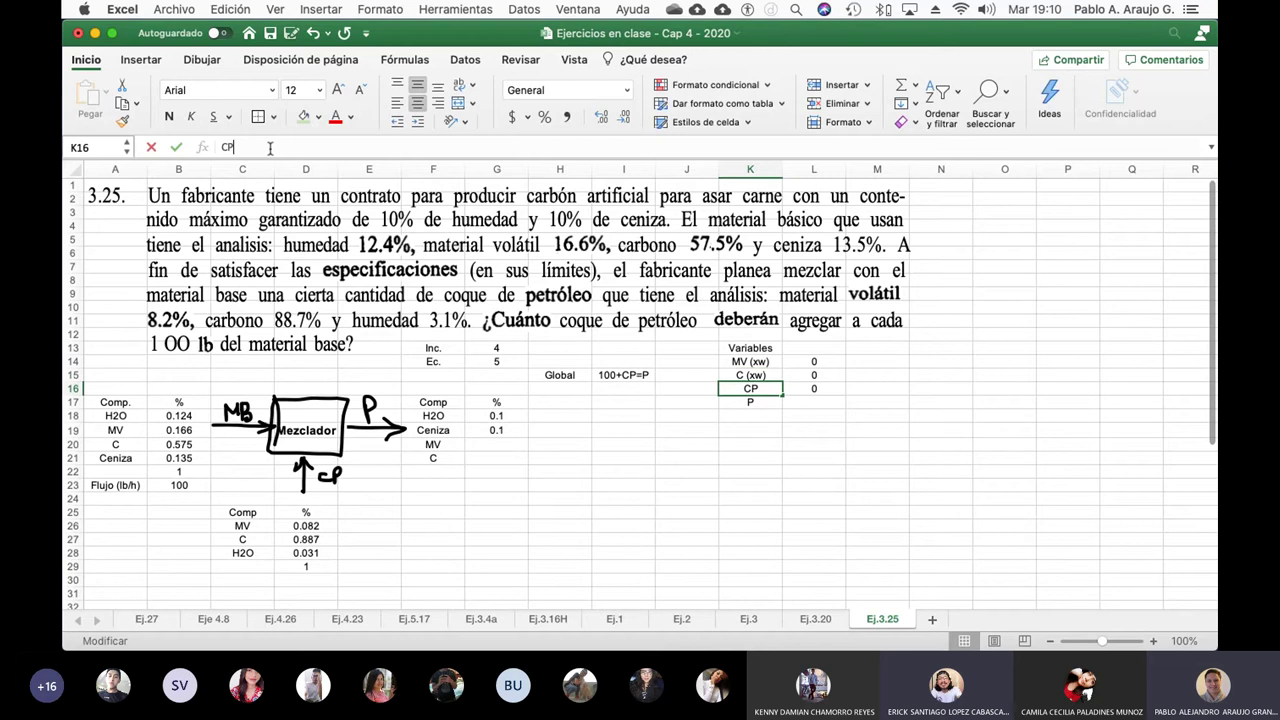
pyautogui.write('(lb/h)')
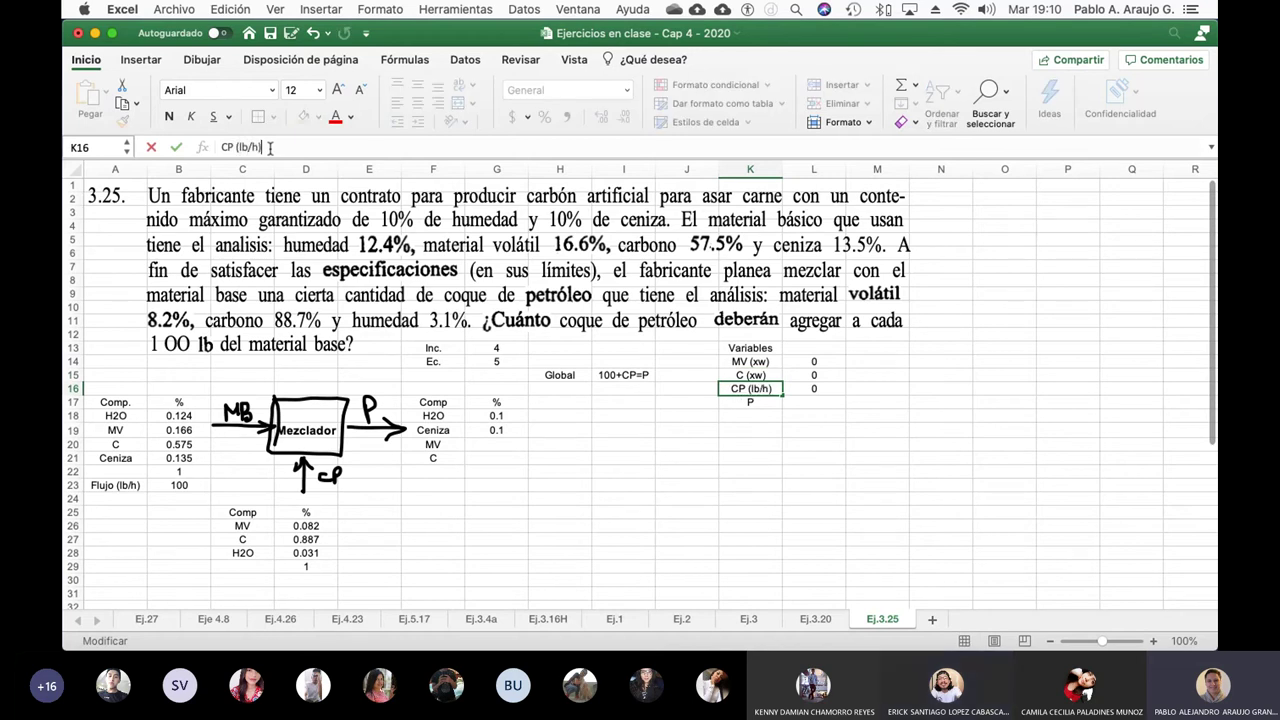
pyautogui.press('Return')
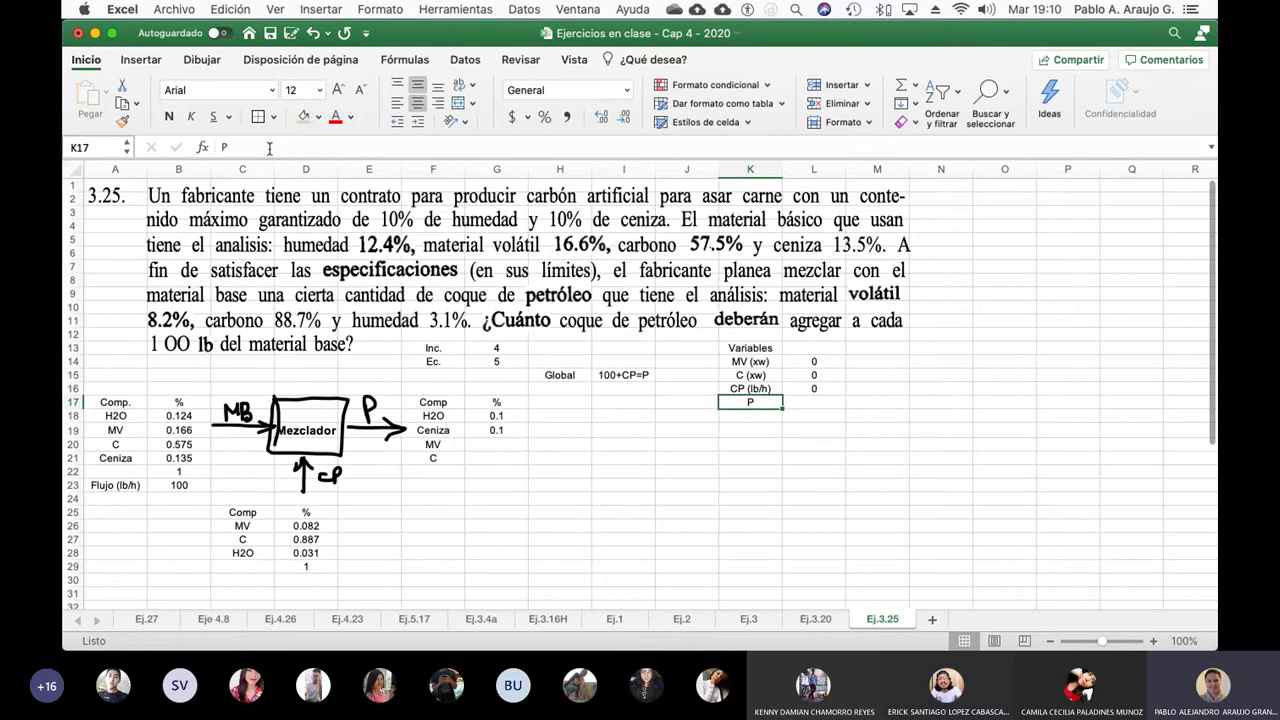
pyautogui.click(247, 147)
pyautogui.write('(l')
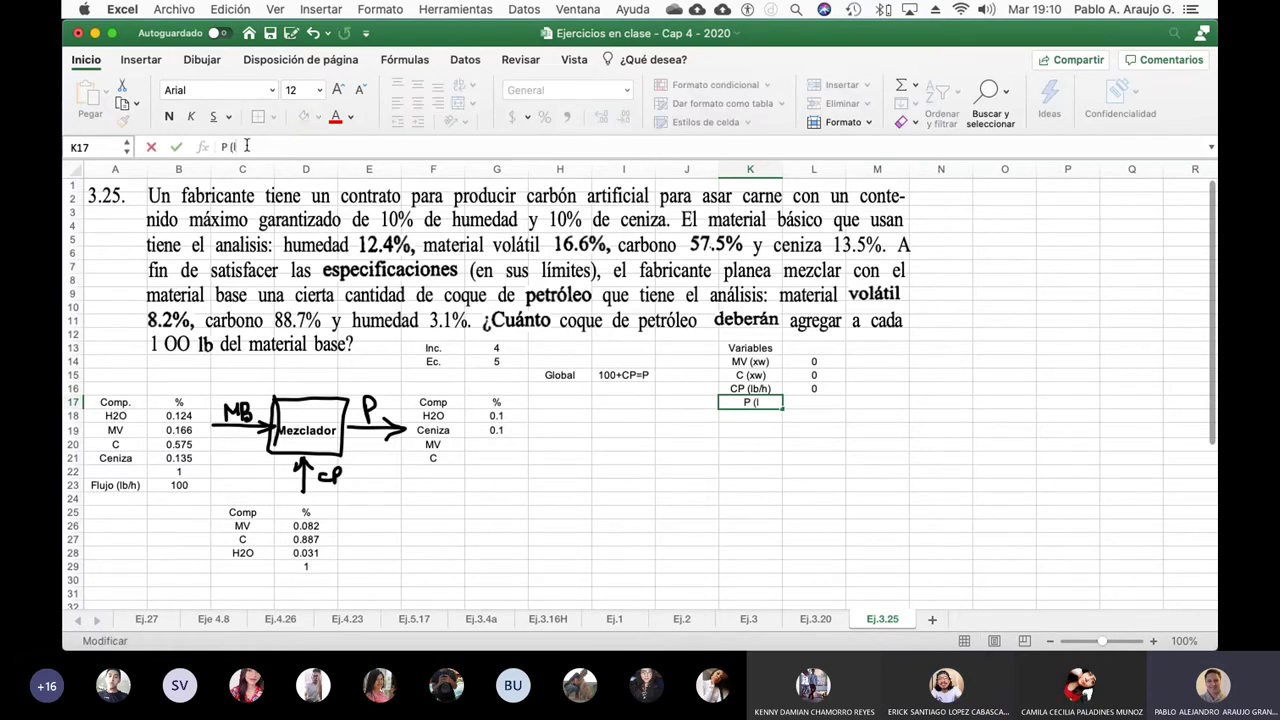
pyautogui.write('b/h)')
pyautogui.press('Return')
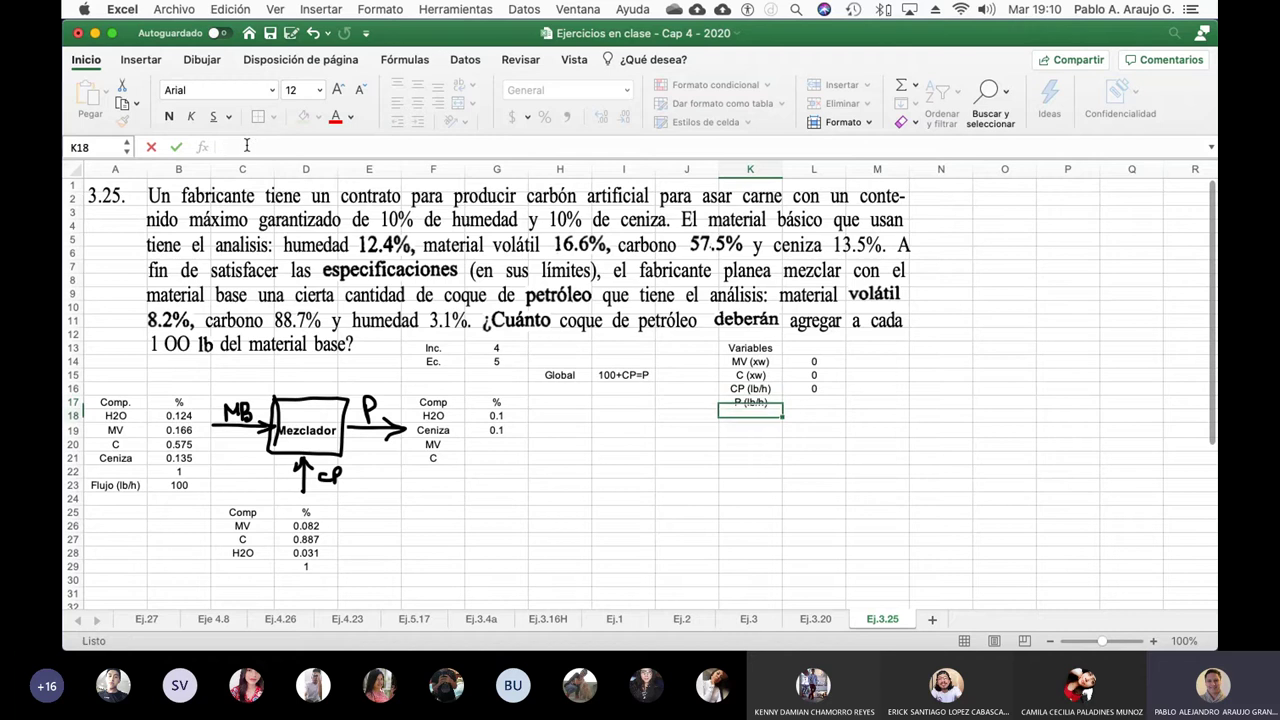
# - Enter the initial value 0 for P in L17
pyautogui.press('Right')
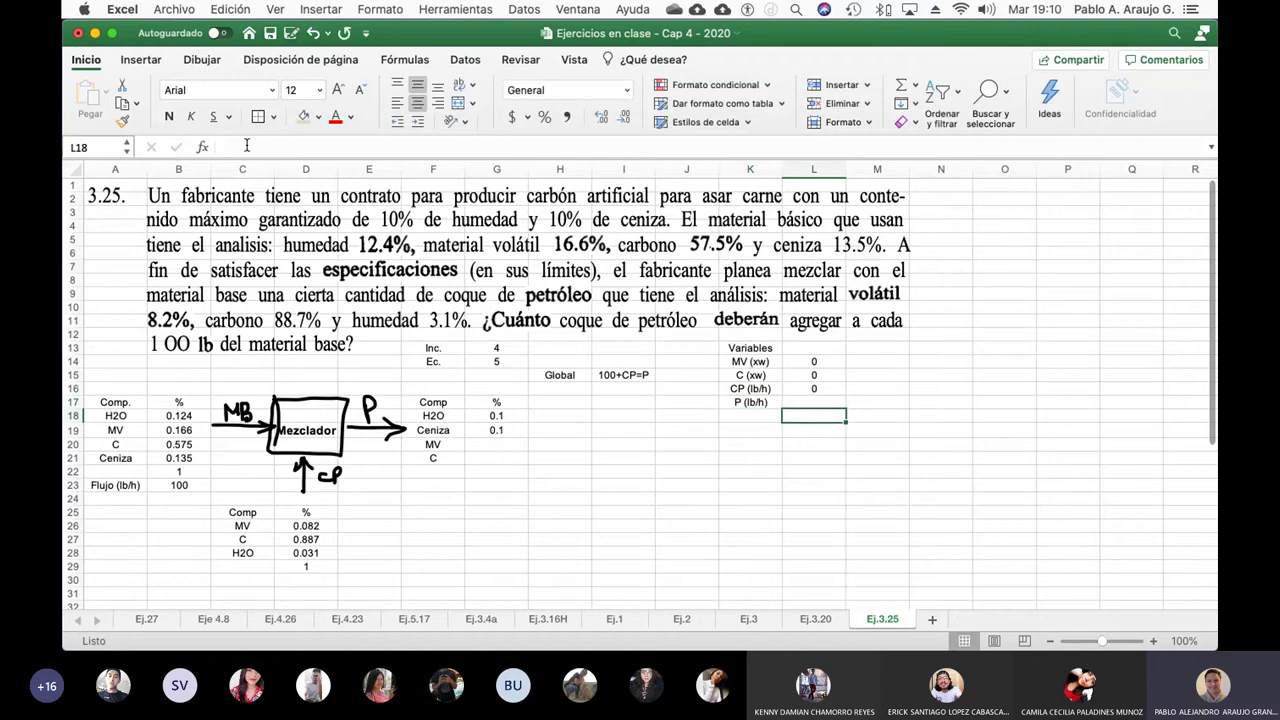
pyautogui.press('Up')
pyautogui.write('0')
pyautogui.press('Return')
# - Enter the label "Objetivo" in H16, below the "Global" label
pyautogui.press('Left')
pyautogui.press('Left')
pyautogui.press('Left')
pyautogui.press('Left')
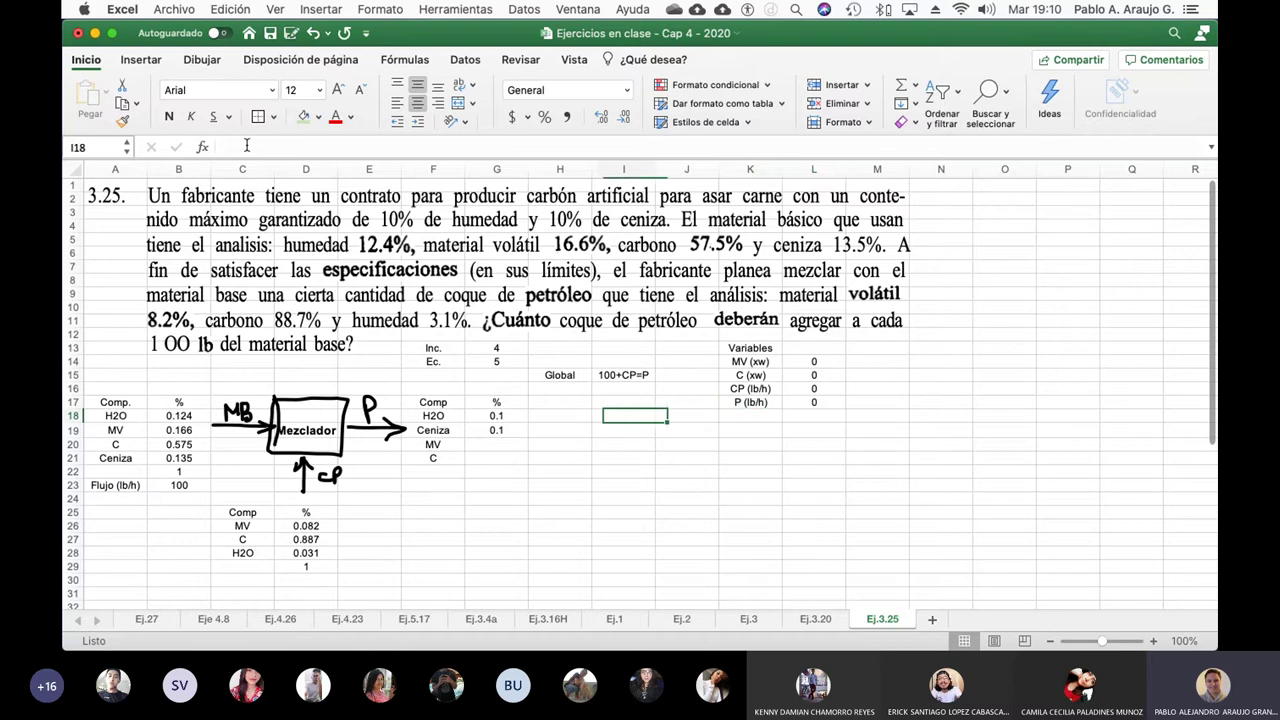
pyautogui.press('Up')
pyautogui.press('Up')
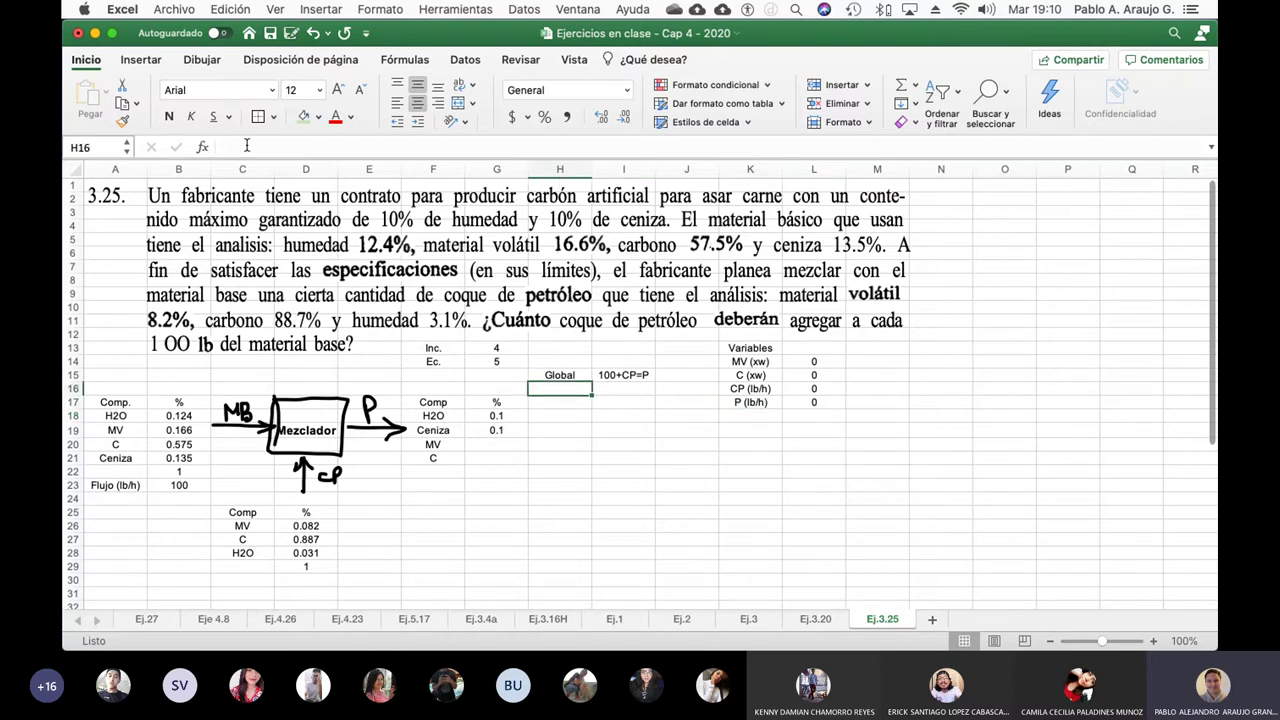
pyautogui.write('Objetivo')
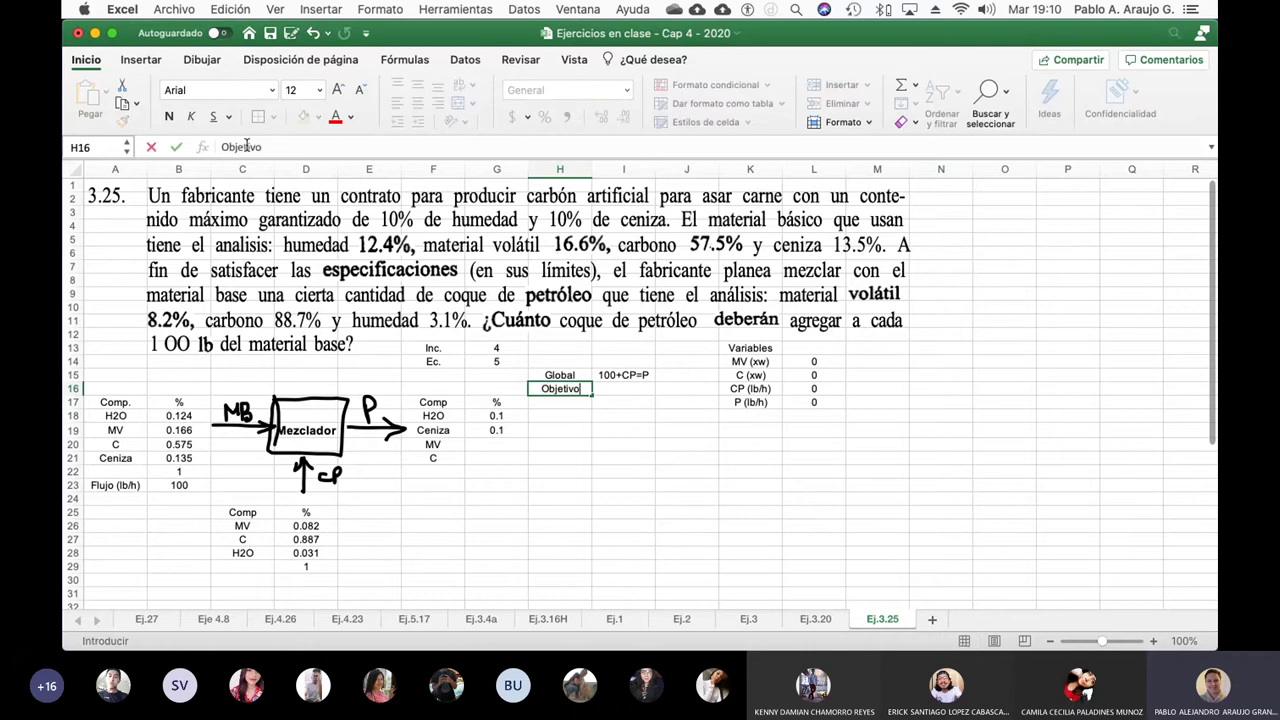
pyautogui.press('Return')
# - Enter the objective formula =L17-L16 in I16, subtracting the CP flow from the P flow
pyautogui.press('Up')
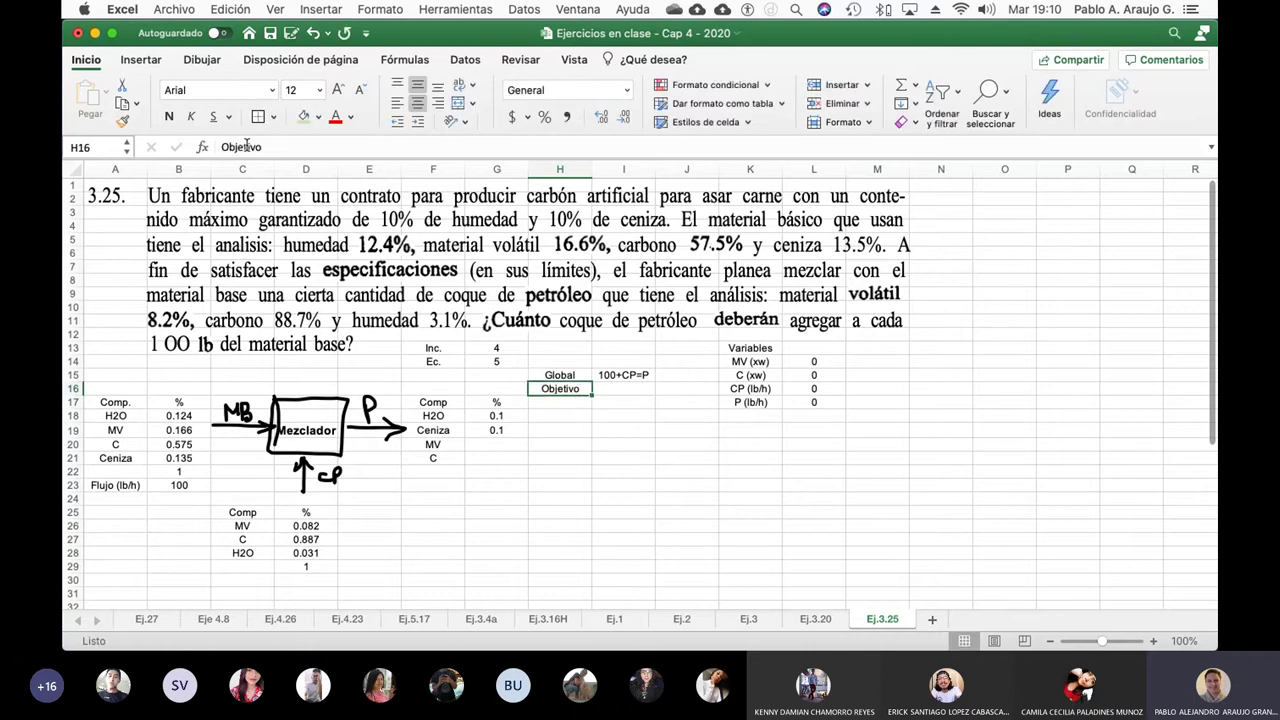
pyautogui.press('Right')
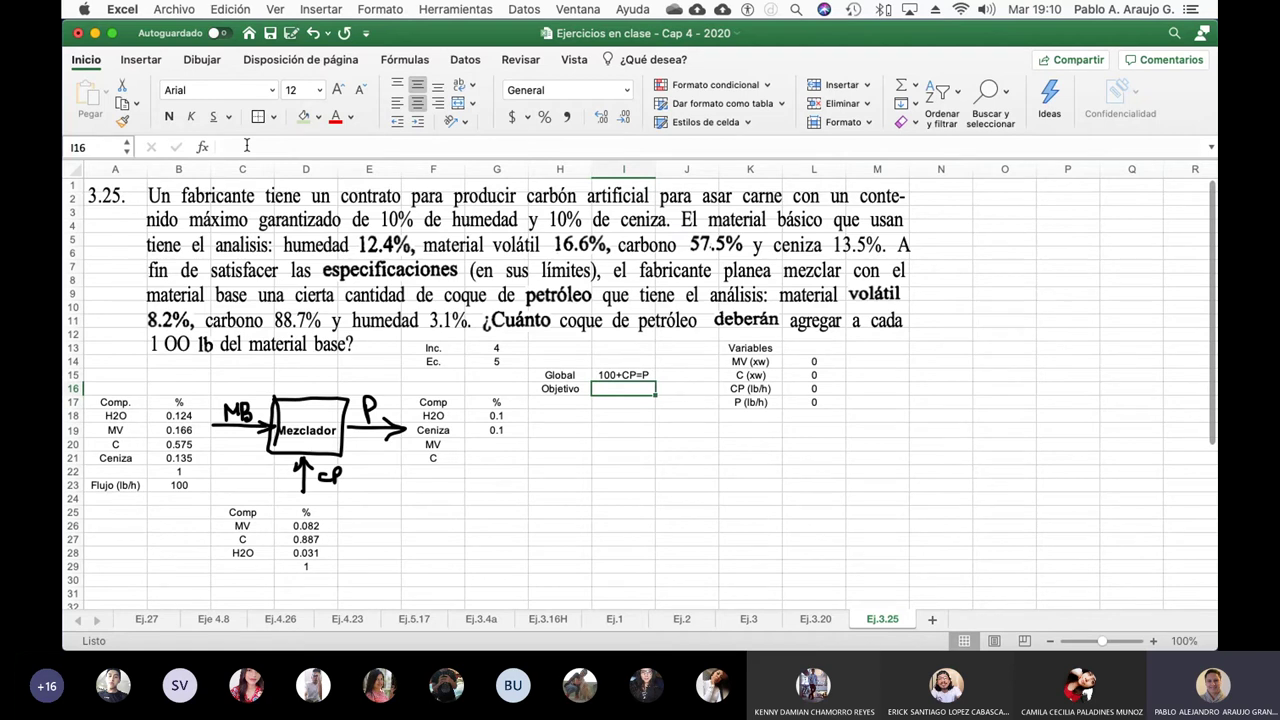
pyautogui.write('=')
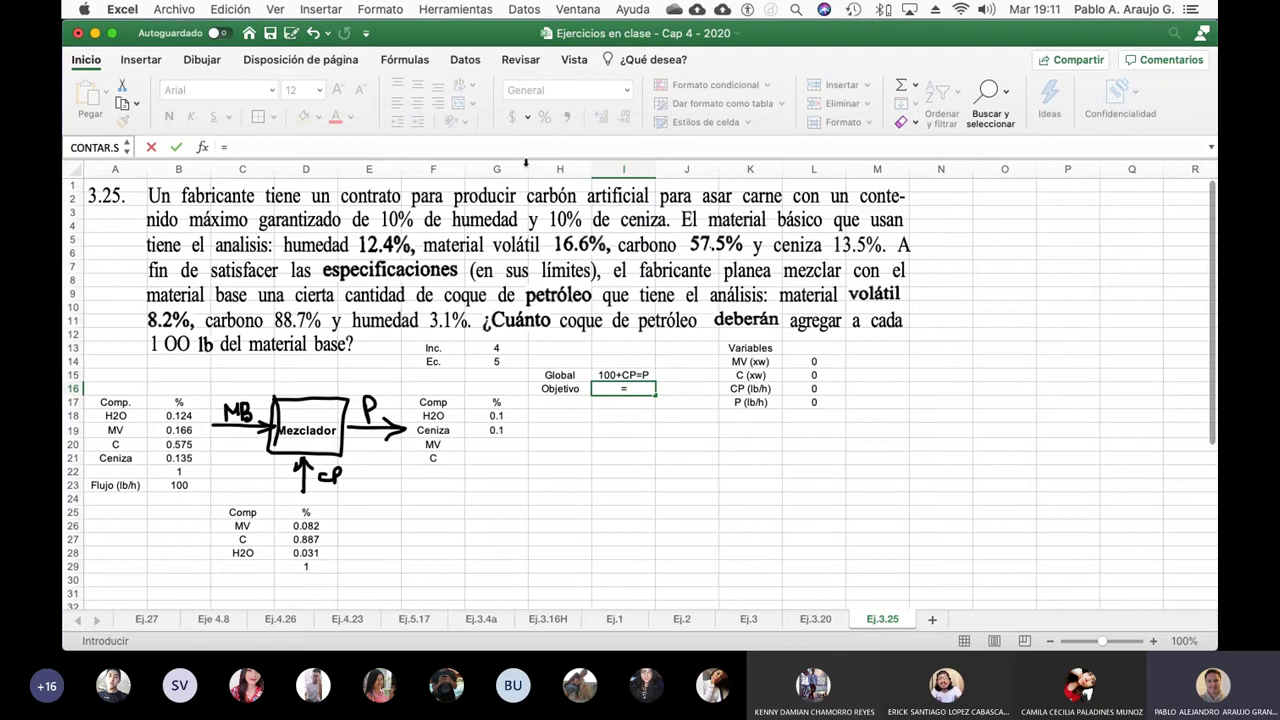
pyautogui.click(813, 388)
pyautogui.click(806, 402)
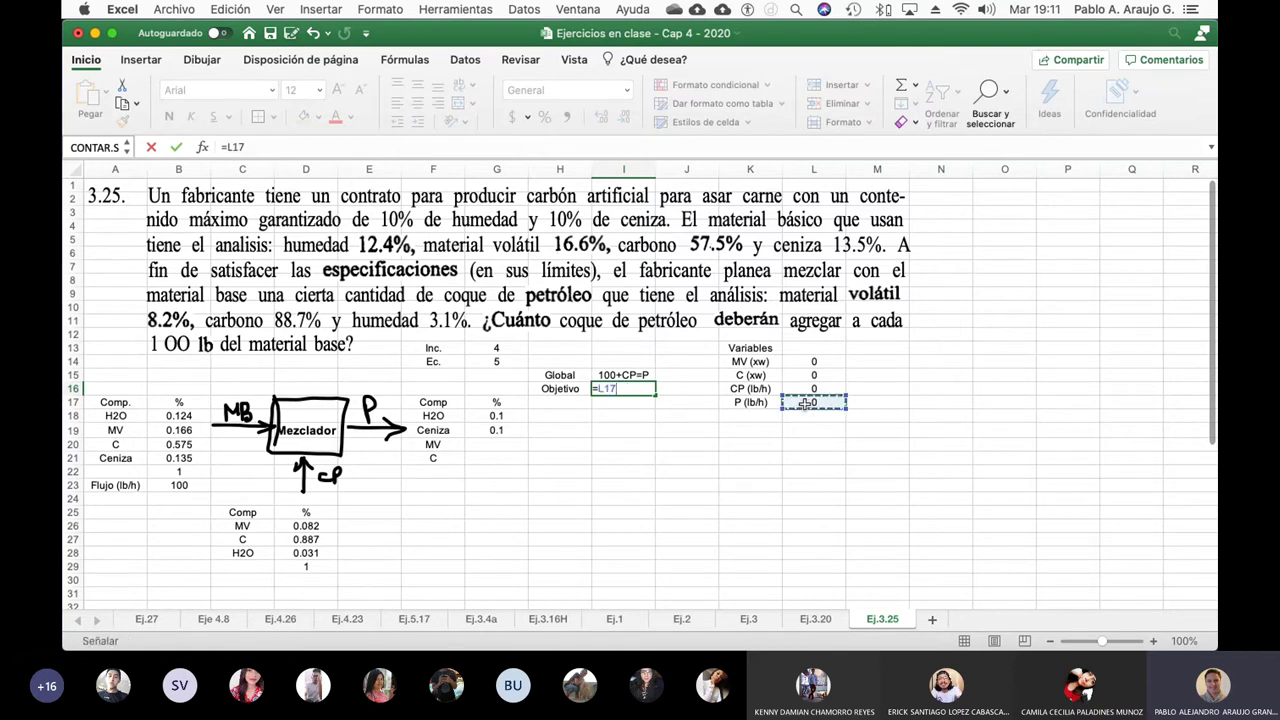
pyautogui.write('-')
pyautogui.click(816, 389)
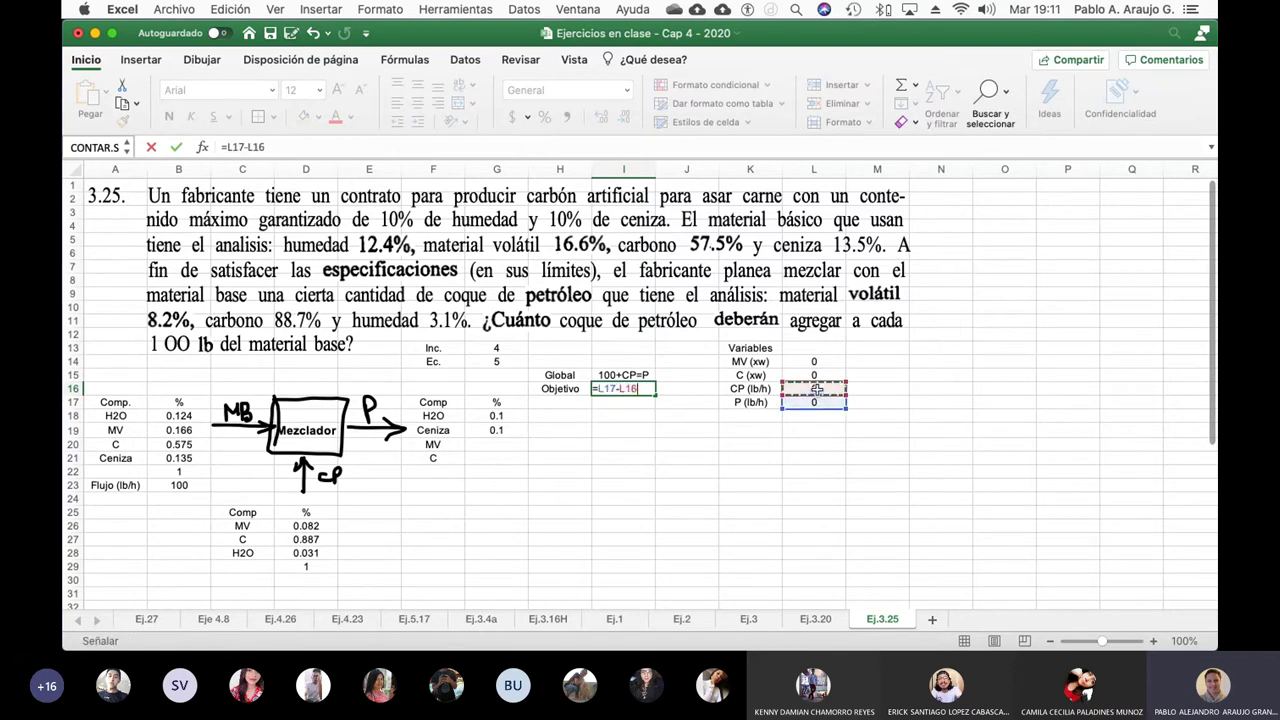
pyautogui.press('Return')
# - Enter the target value 100 in J16, beside the objective formula
pyautogui.press('Up')
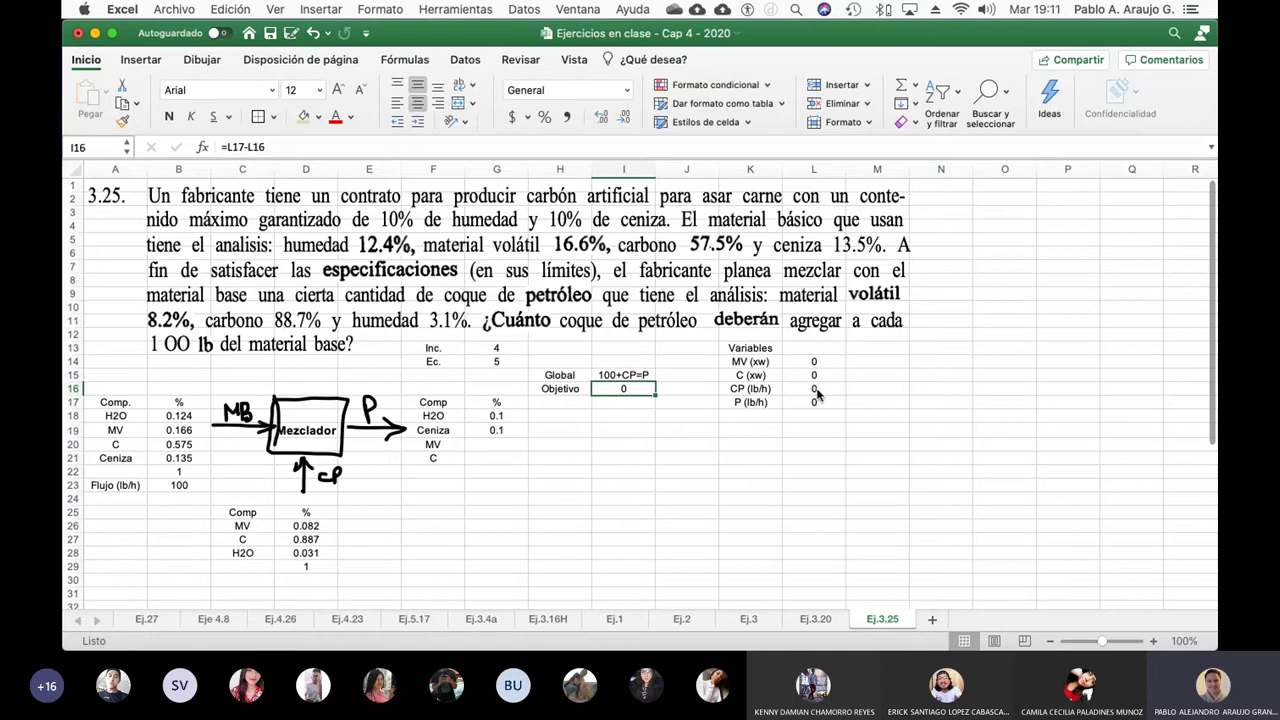
pyautogui.press('Right')
pyautogui.write('100')
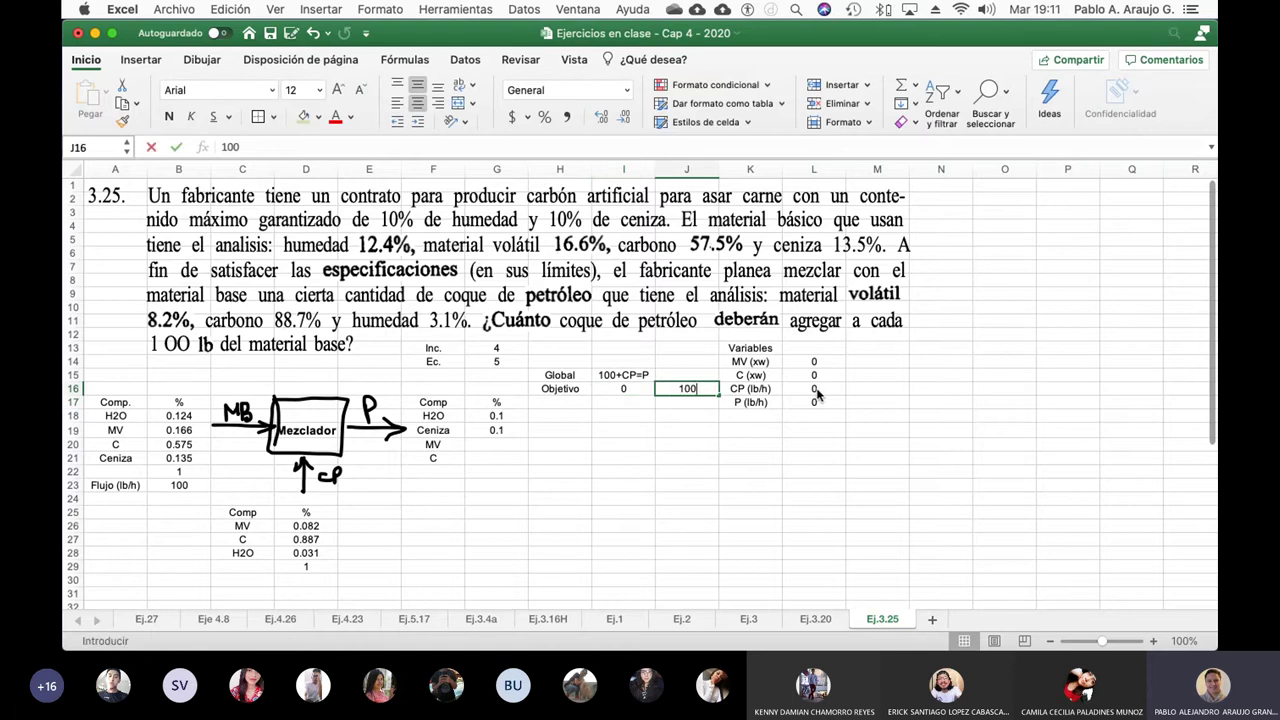
pyautogui.press('Return')
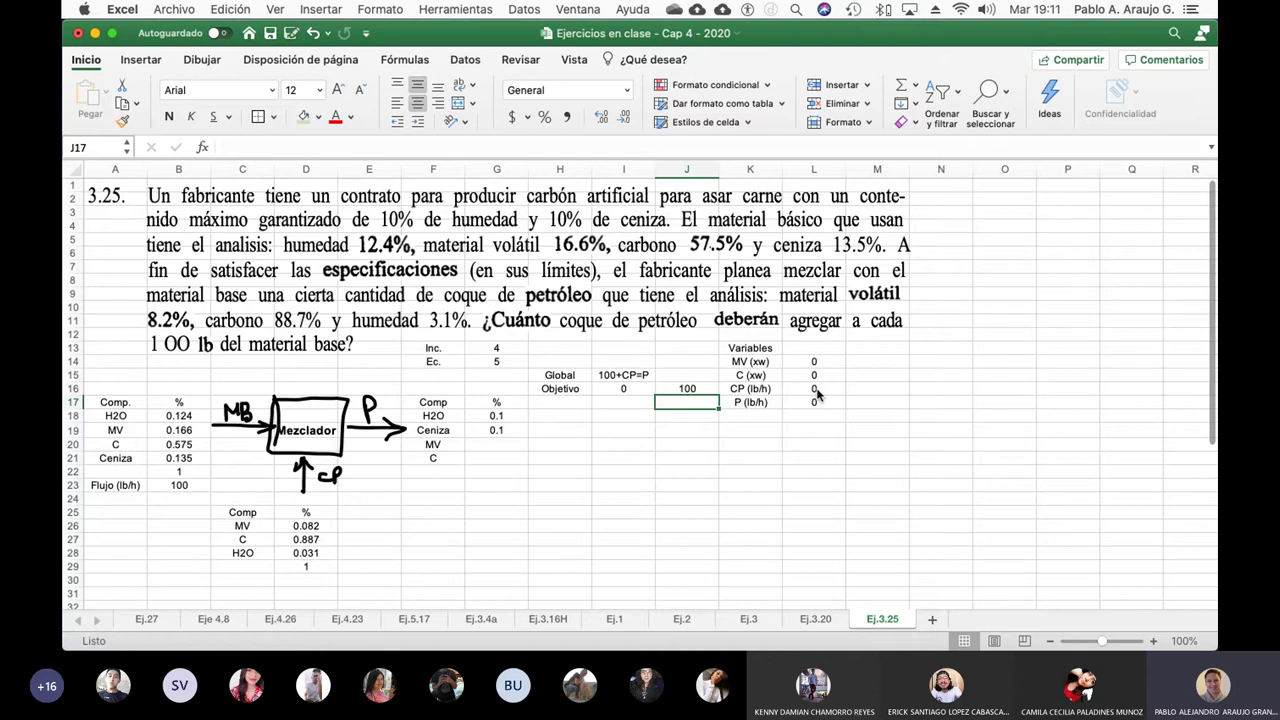
# - Start a component balance table with the heading "Comp" in H19
pyautogui.press('Down')
pyautogui.press('Down')
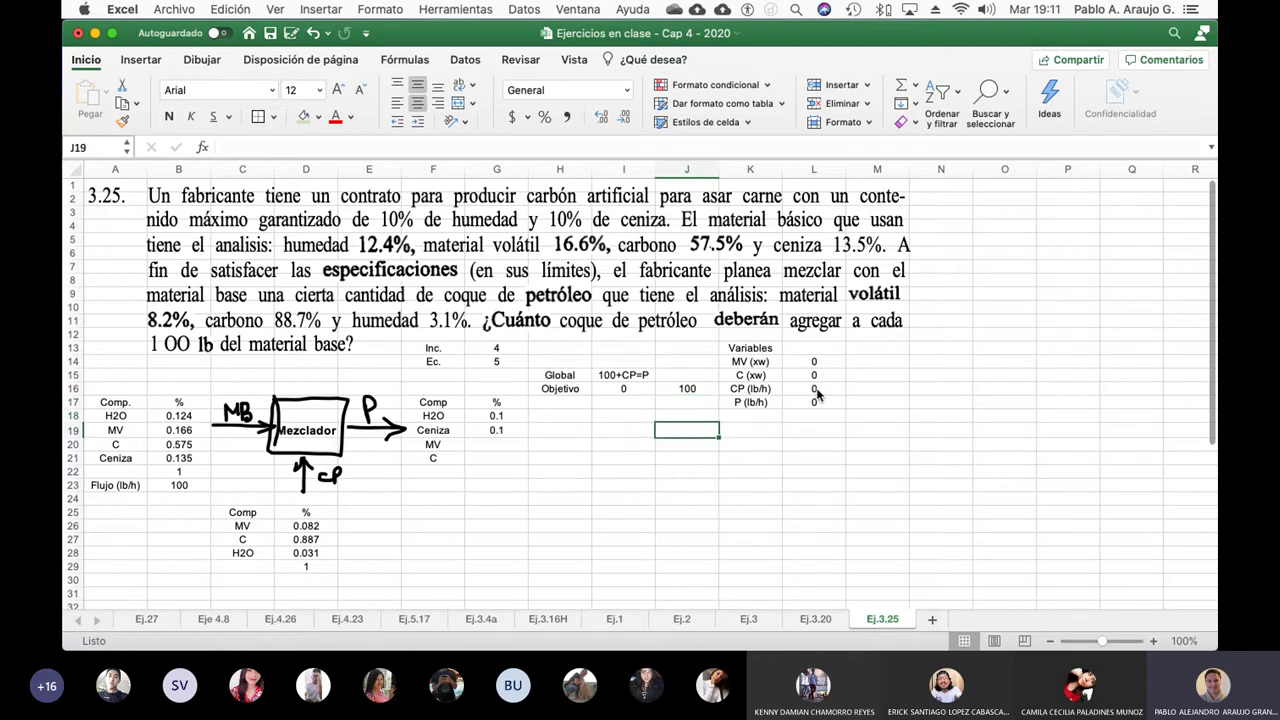
pyautogui.press('Left')
pyautogui.press('Left')
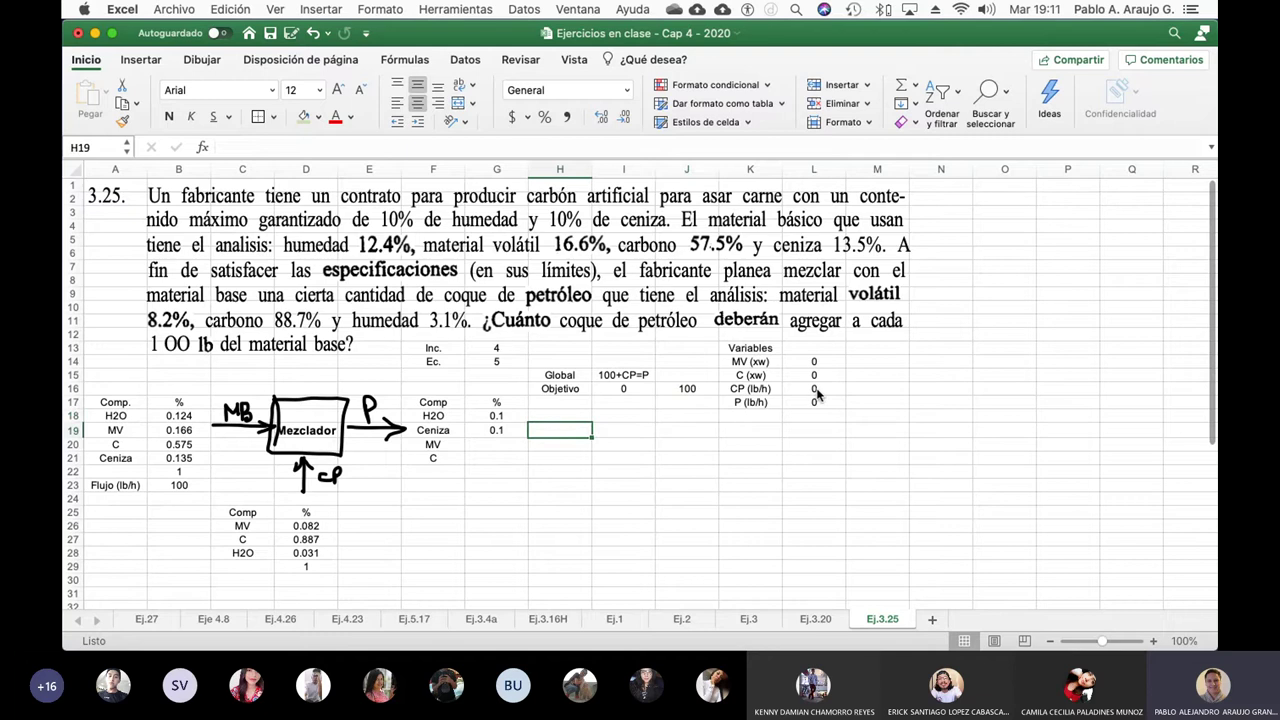
pyautogui.write('Comp')
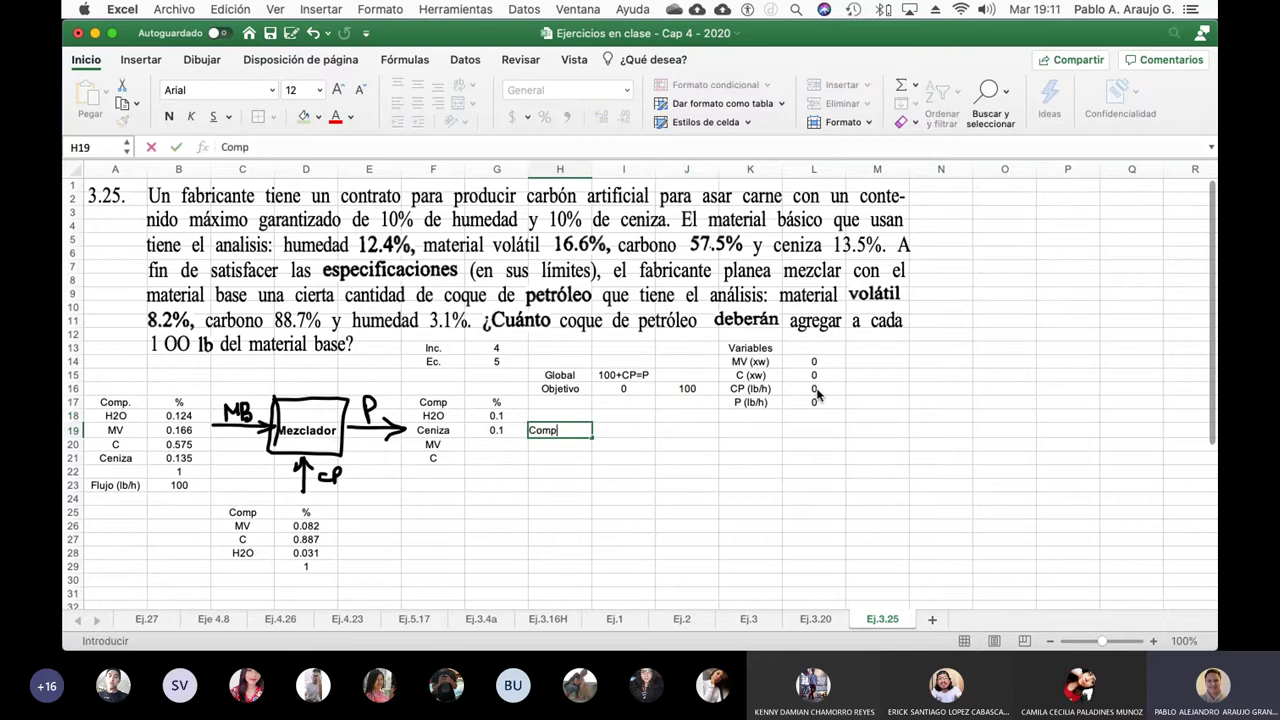
pyautogui.press('Return')
# - Enter the column heading "Entrada" in I19, beside the "Comp" heading
pyautogui.press('Up')
pyautogui.press('Right')
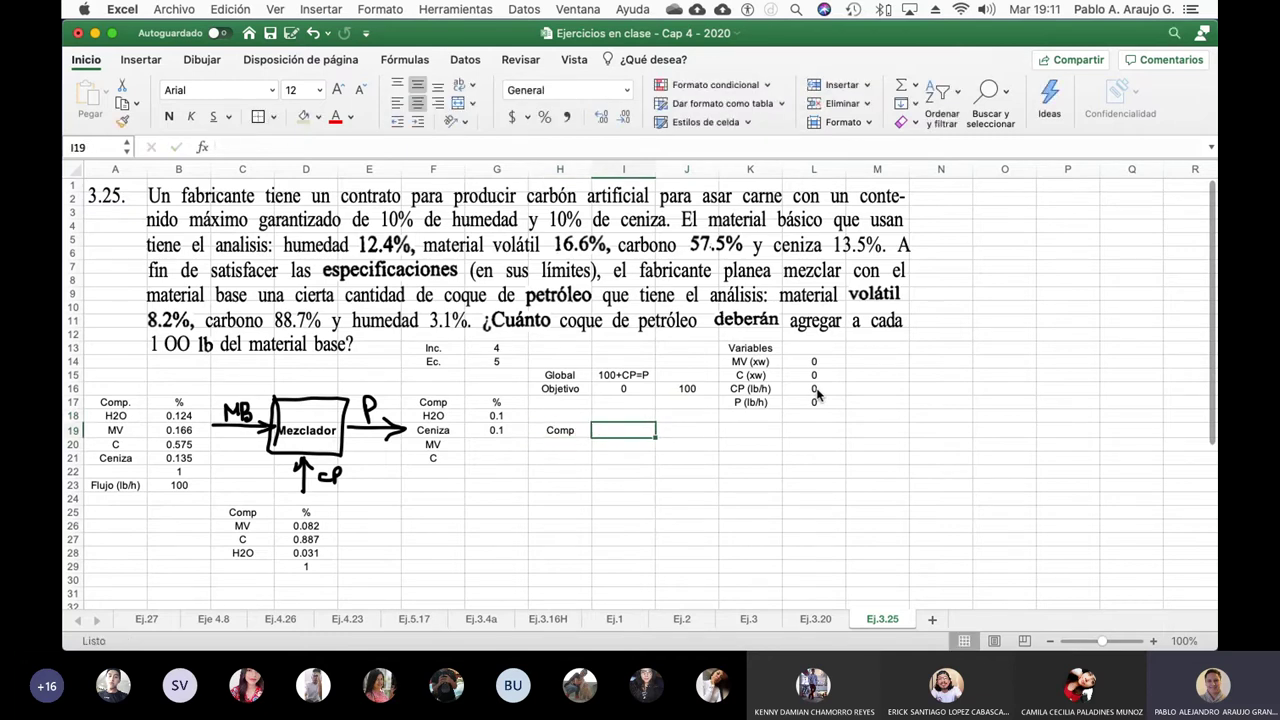
pyautogui.write('Enrad')
pyautogui.press('Return')
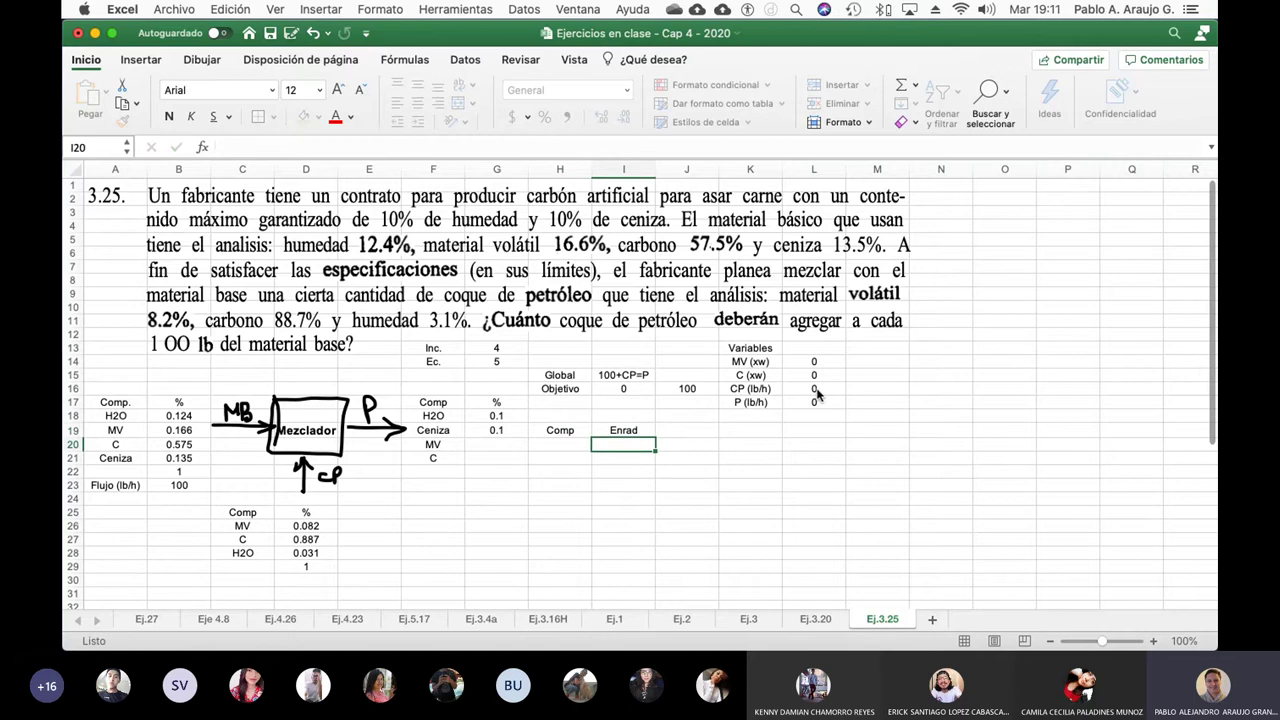
pyautogui.press('Up')
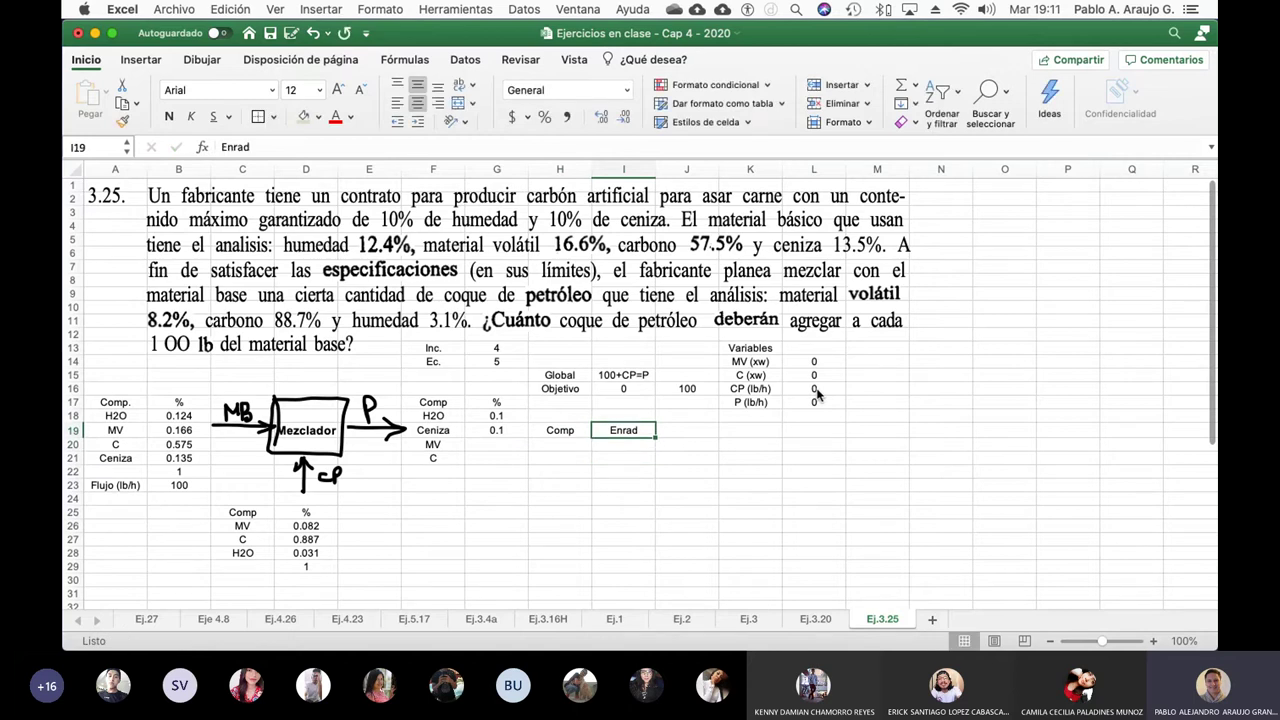
pyautogui.write('Entrada')
pyautogui.press('Tab')
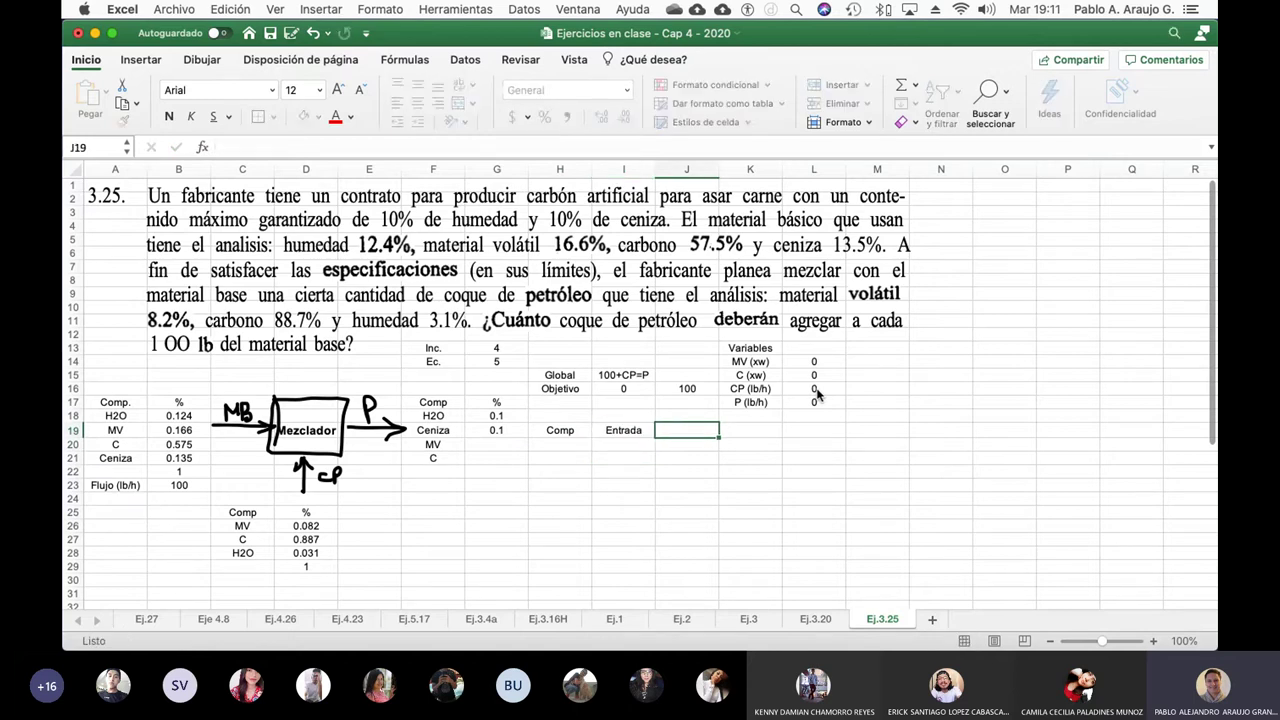
# - Enter the heading "Salida" in J19 and the component labels H2O and MV in H20 and H21
pyautogui.write('Salida')
pyautogui.press('Return')
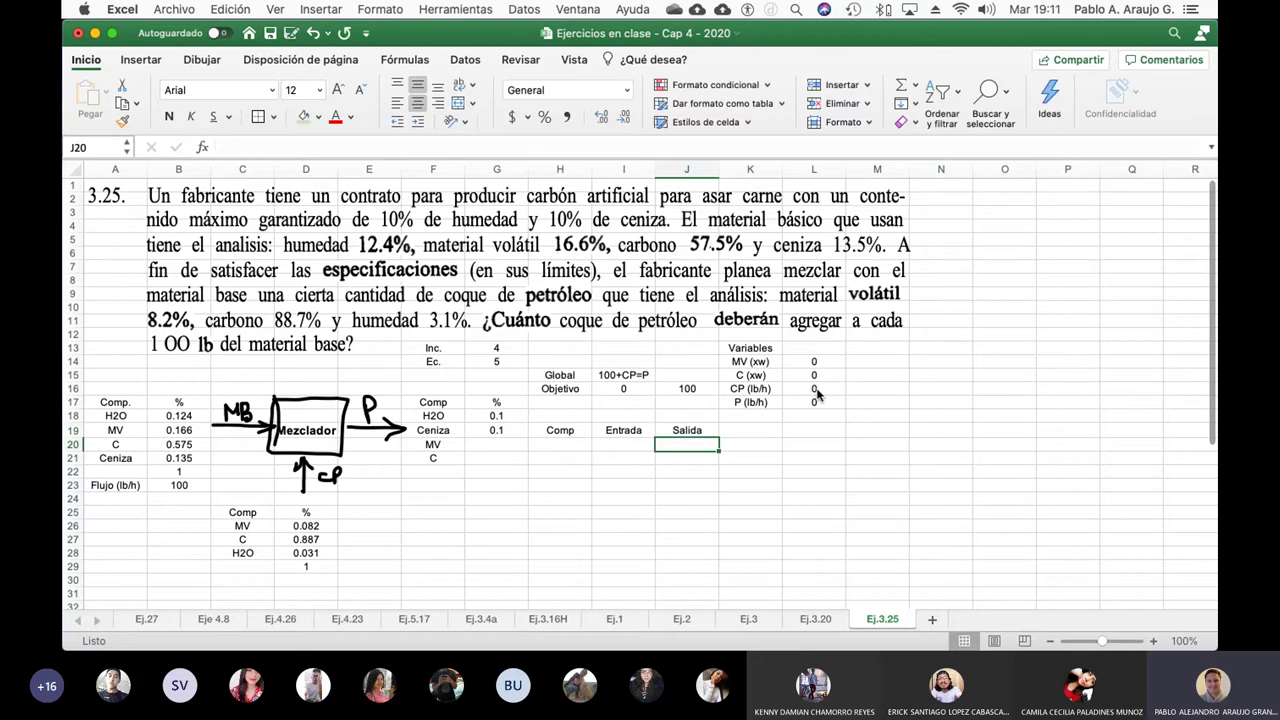
pyautogui.press('Left')
pyautogui.press('Left')
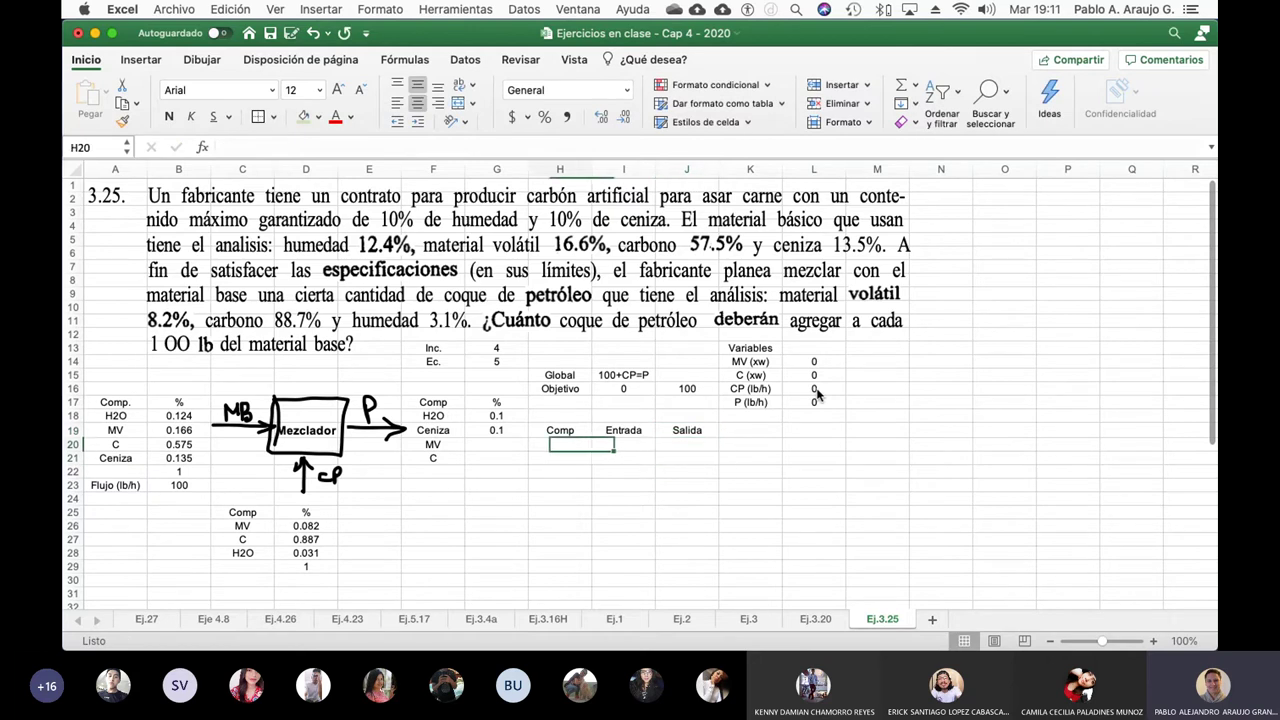
pyautogui.write('H2O')
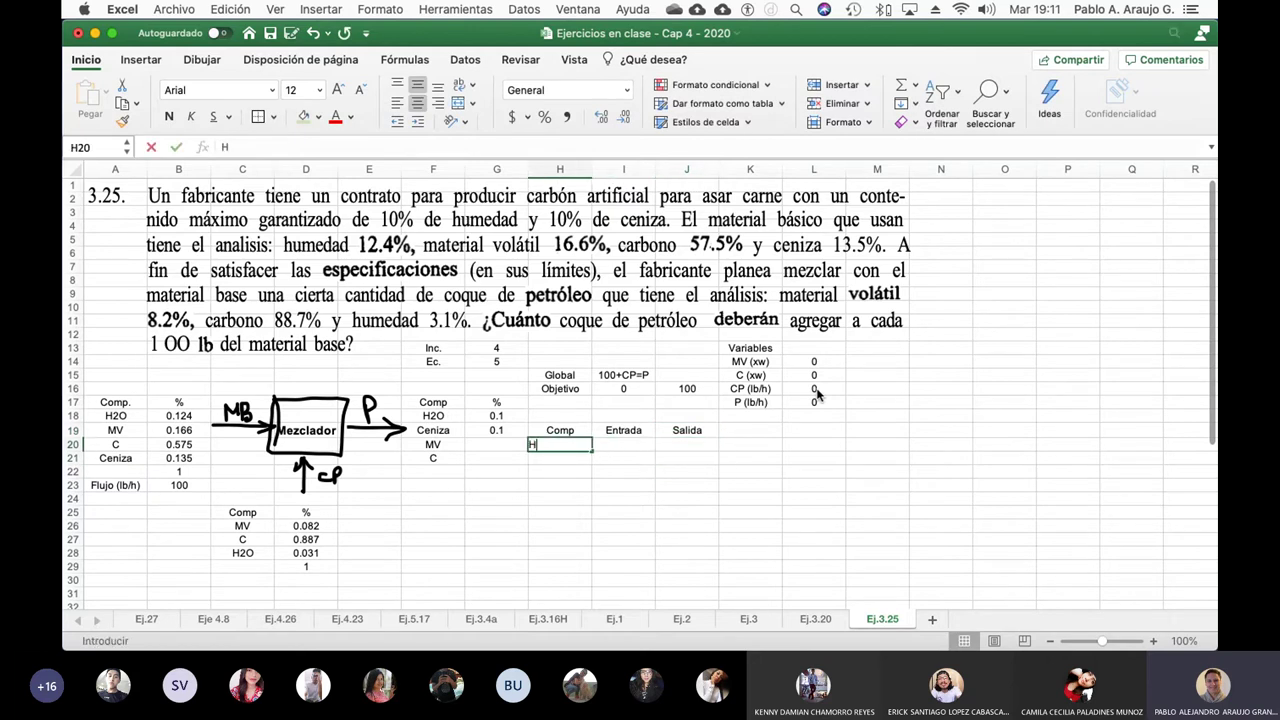
pyautogui.press('Return')
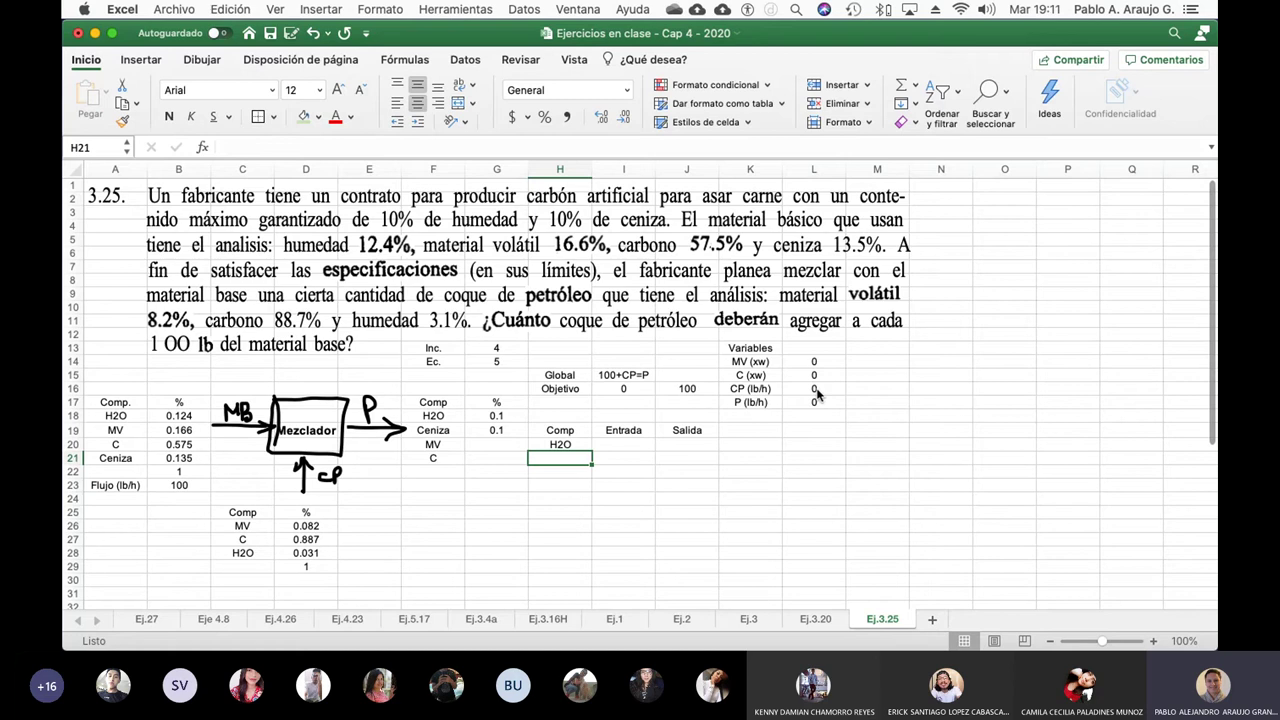
pyautogui.write('MV')
pyautogui.press('Return')
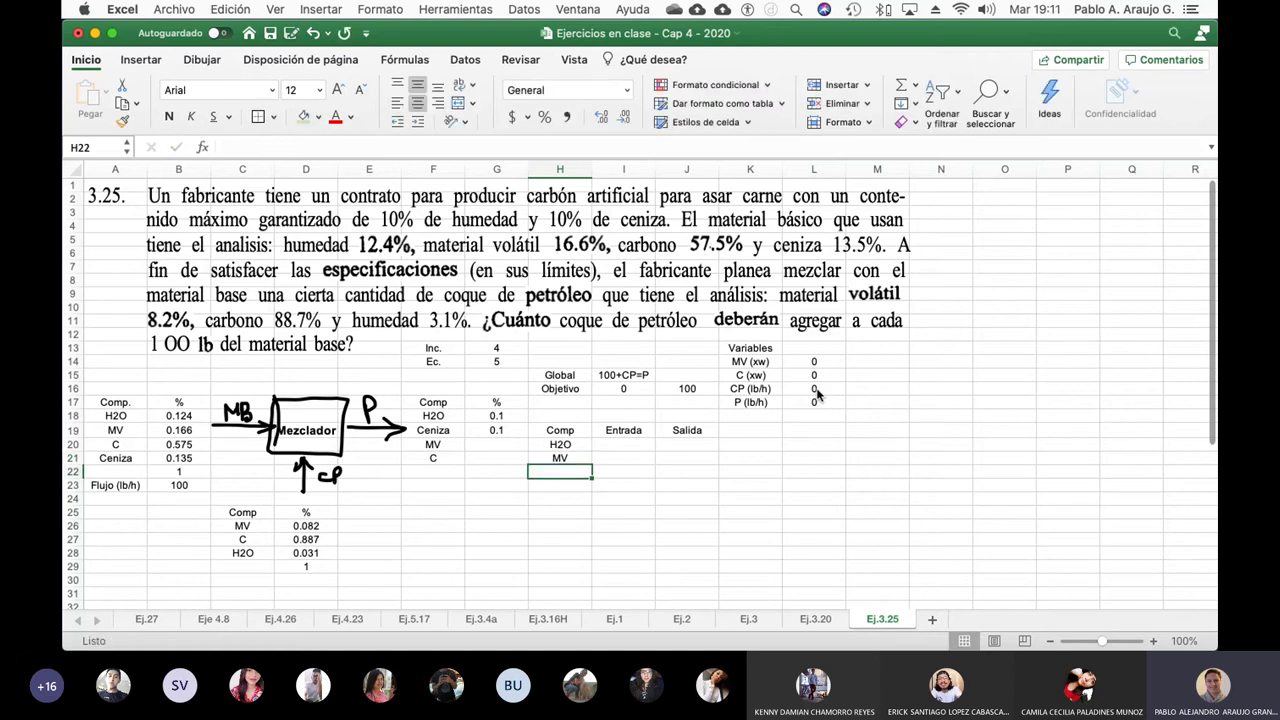
# - Label the remaining component rows "C" in H22 and "Ceniza" in H23
pyautogui.write('Comp')
pyautogui.press('Return')
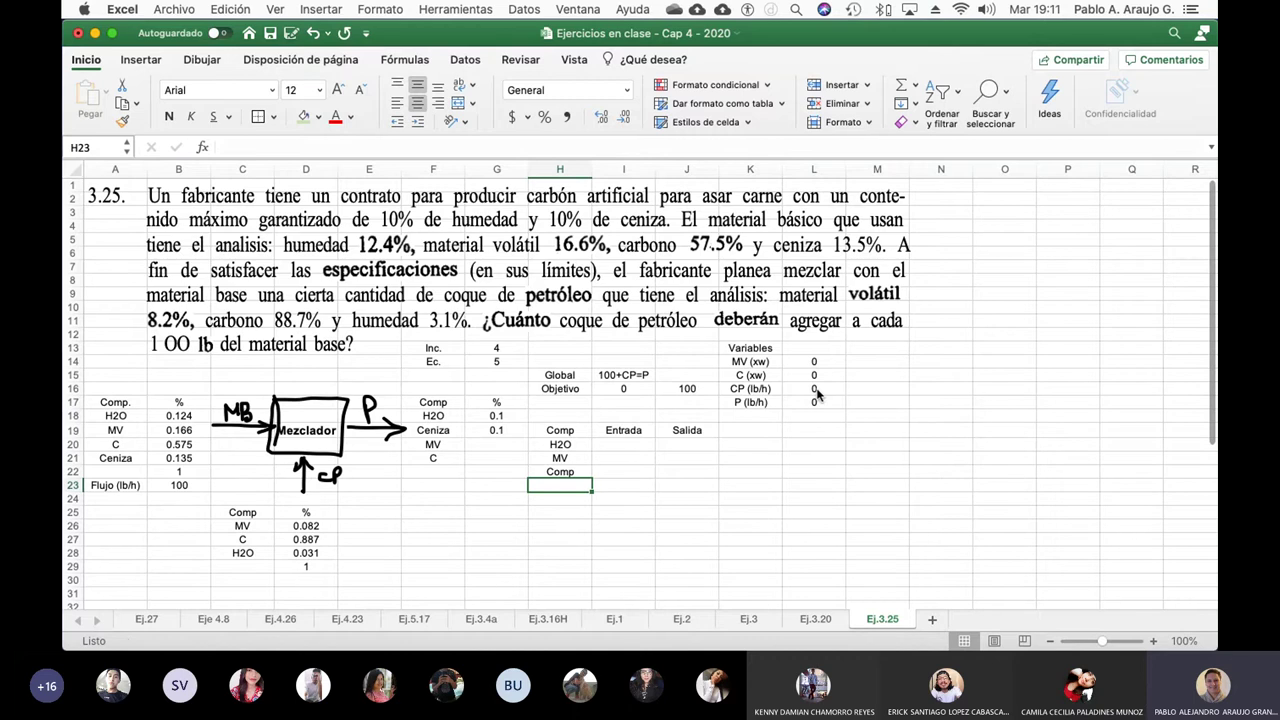
pyautogui.press('Up')
pyautogui.write('C')
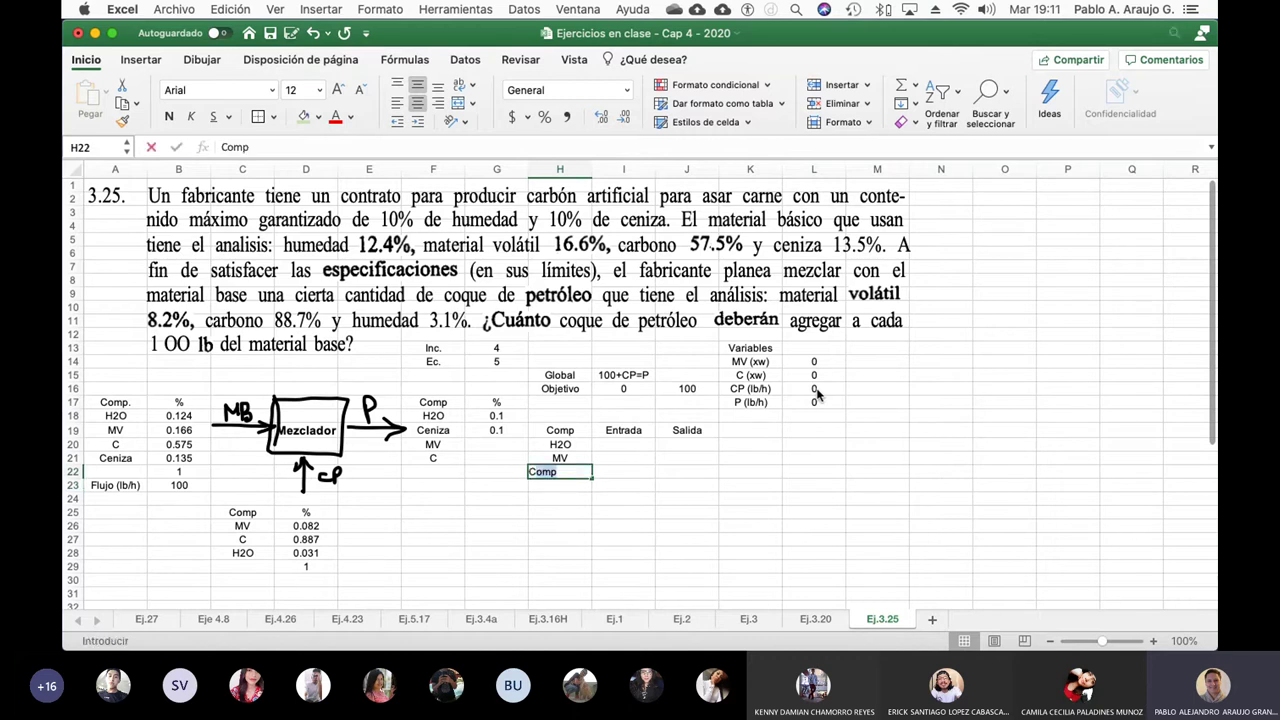
pyautogui.press('BackSpace')
pyautogui.press('Return')
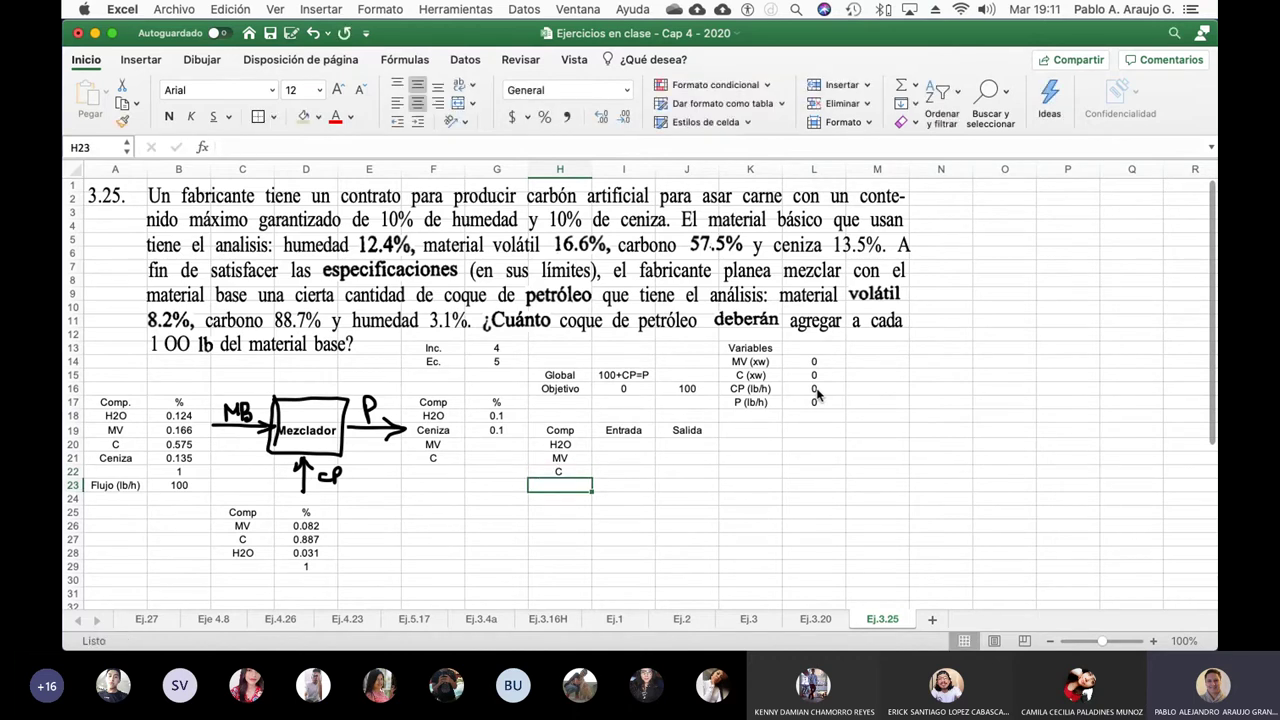
pyautogui.write('Ceniza')
pyautogui.press('Return')
# - Write the H2O inlet formula =(B18*100)+(D28*L16) in I20, under "Entrada"
pyautogui.press('Up')
pyautogui.press('Up')
pyautogui.press('Right')
pyautogui.press('Right')
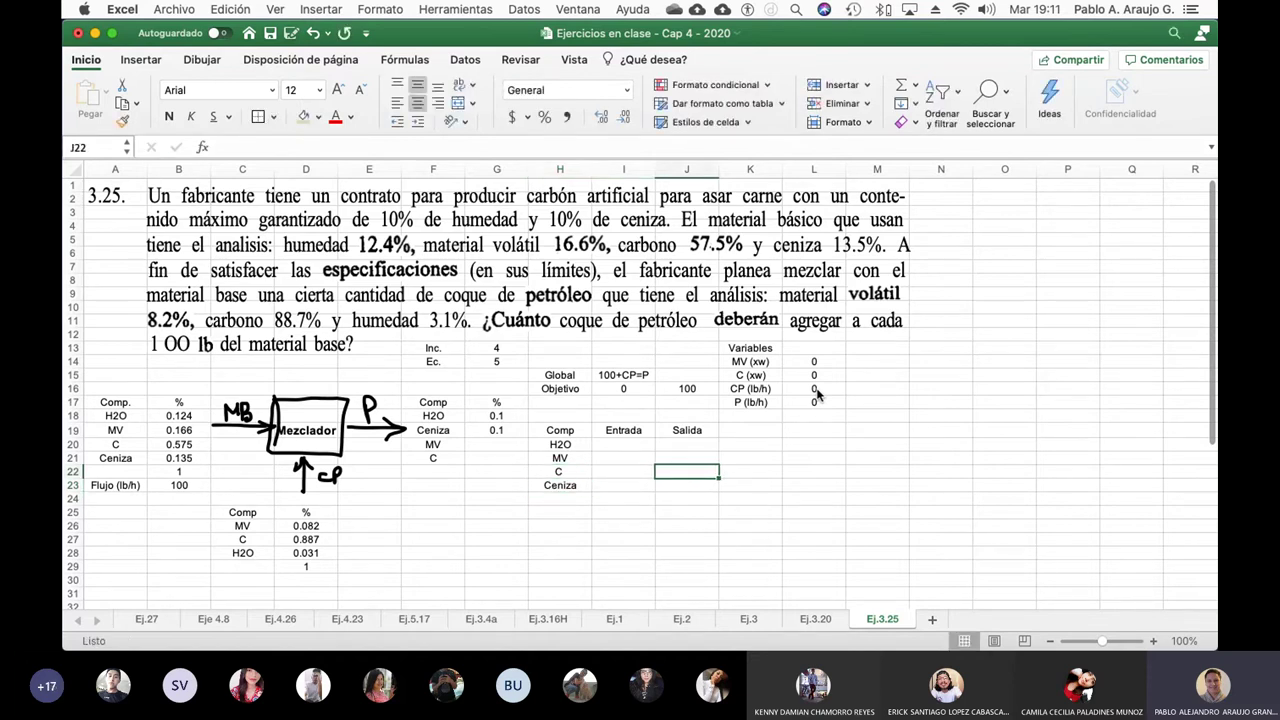
pyautogui.press('Up')
pyautogui.press('Up')
pyautogui.press('Up')
pyautogui.press('Down')
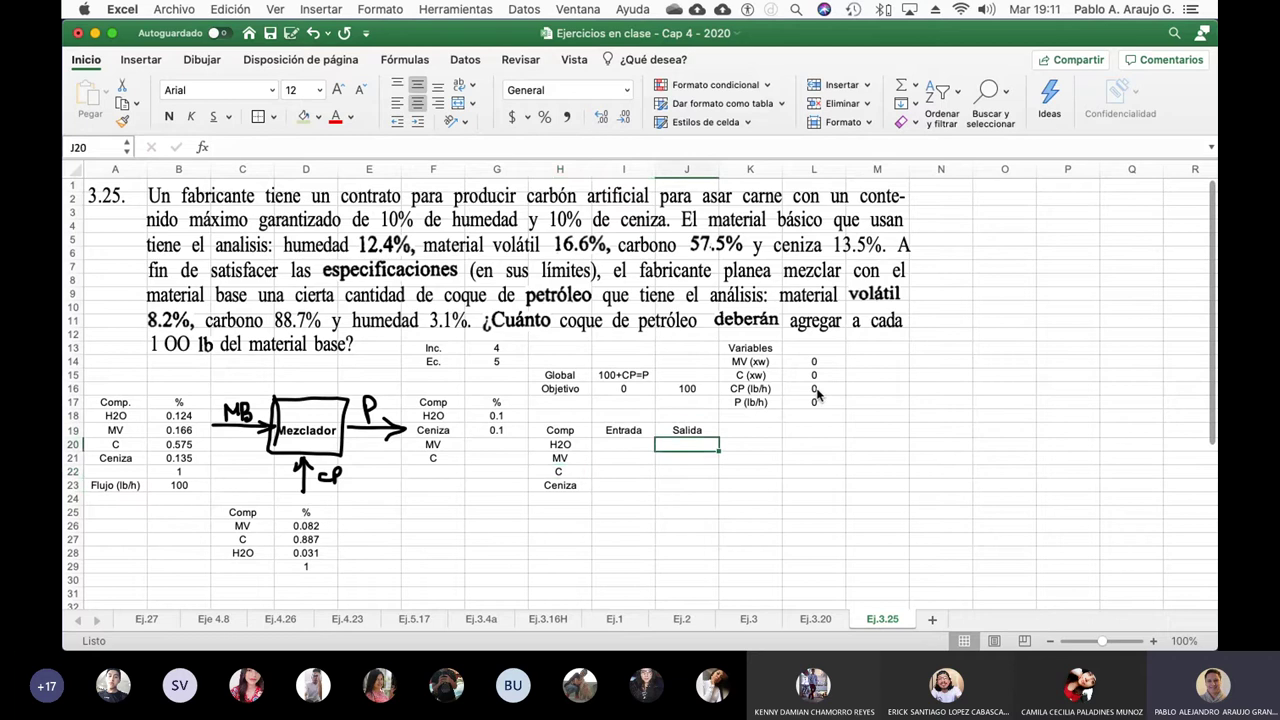
pyautogui.press('Left')
pyautogui.write('=')
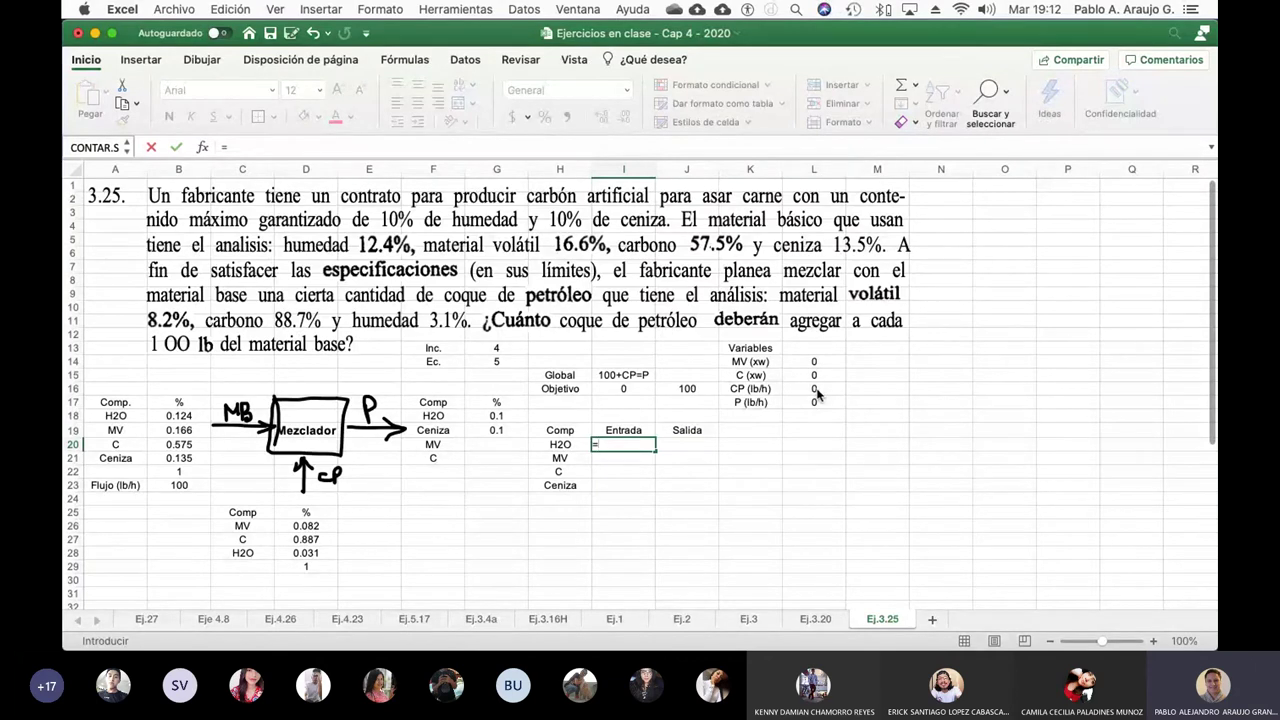
pyautogui.write('(')
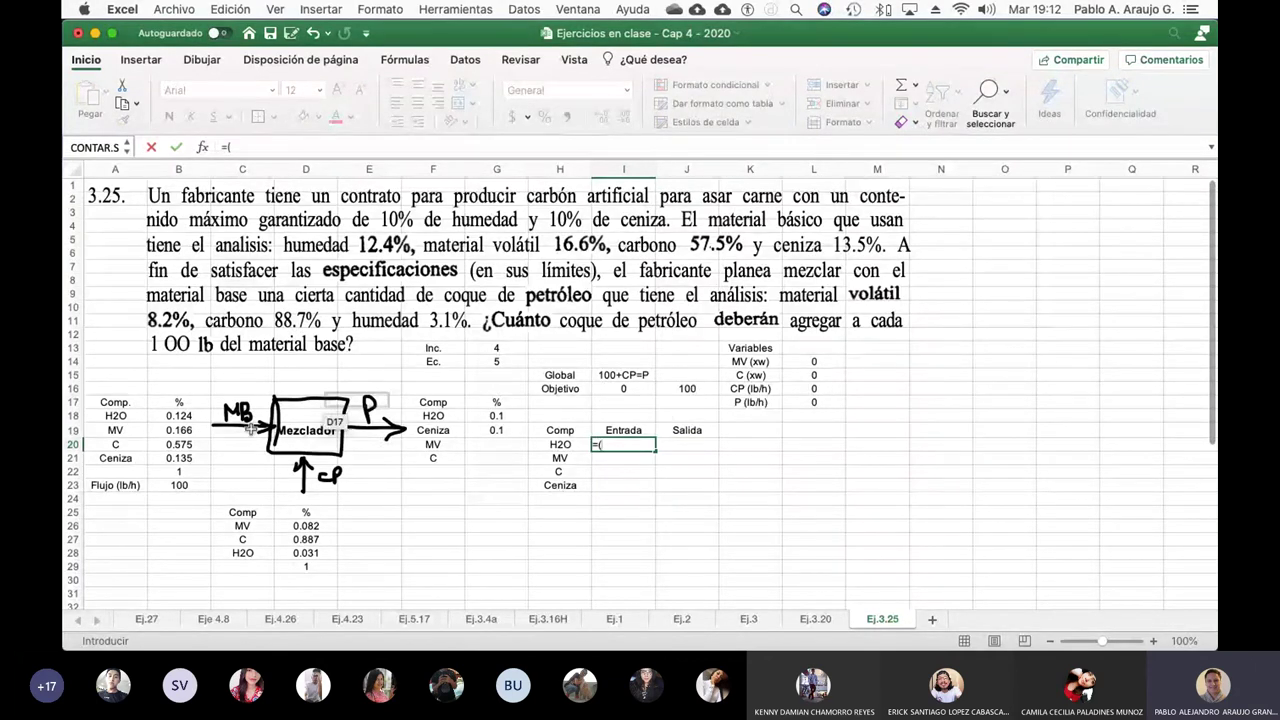
pyautogui.click(180, 416)
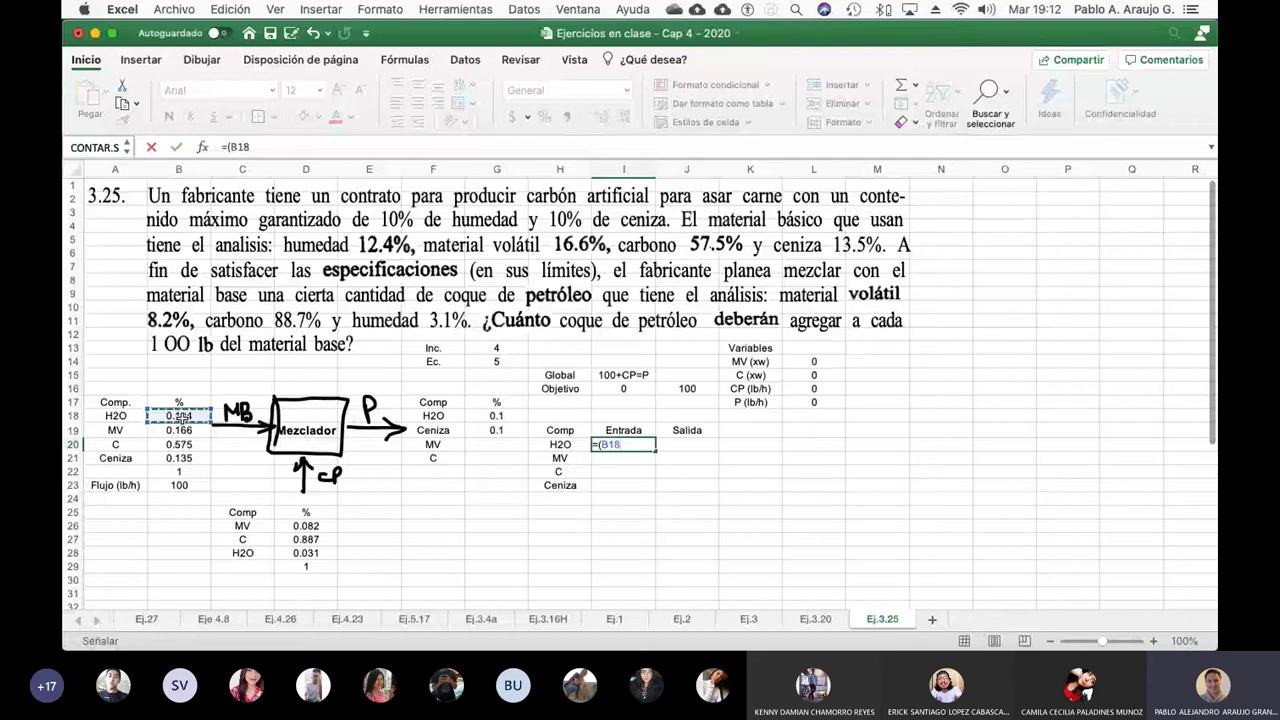
pyautogui.write('*')
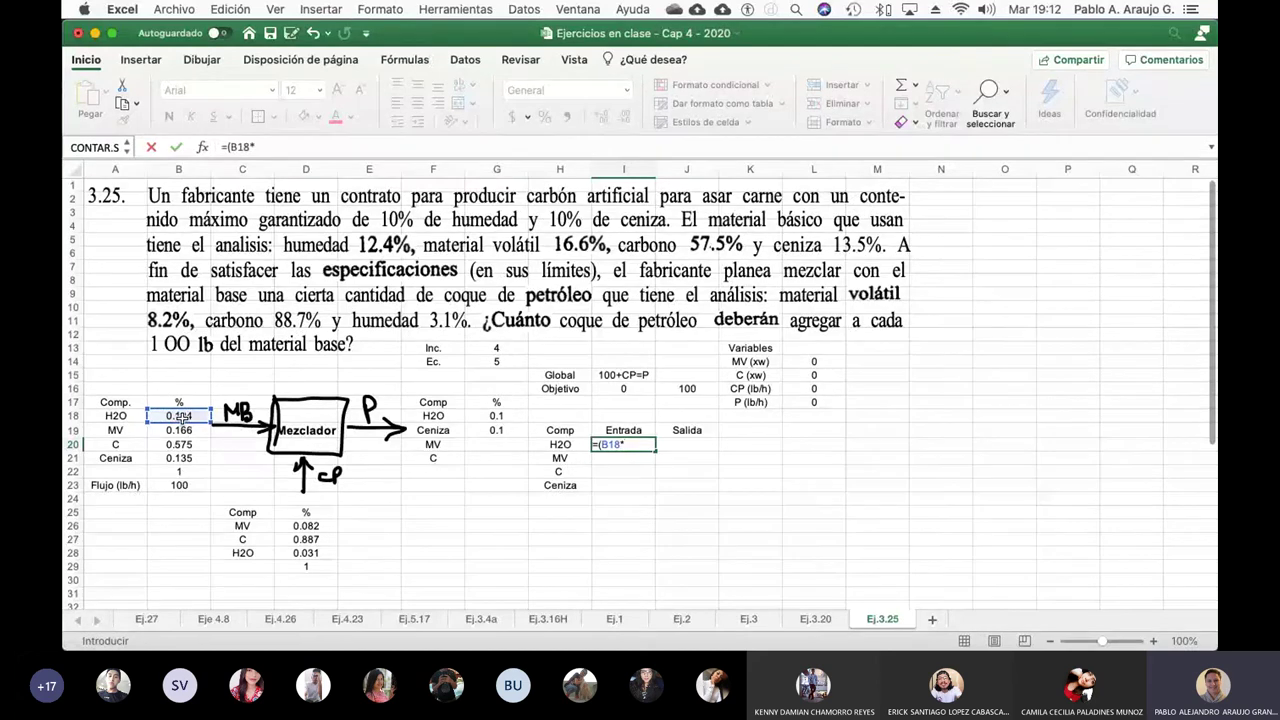
pyautogui.write('100)+(')
pyautogui.click(313, 553)
pyautogui.write('*')
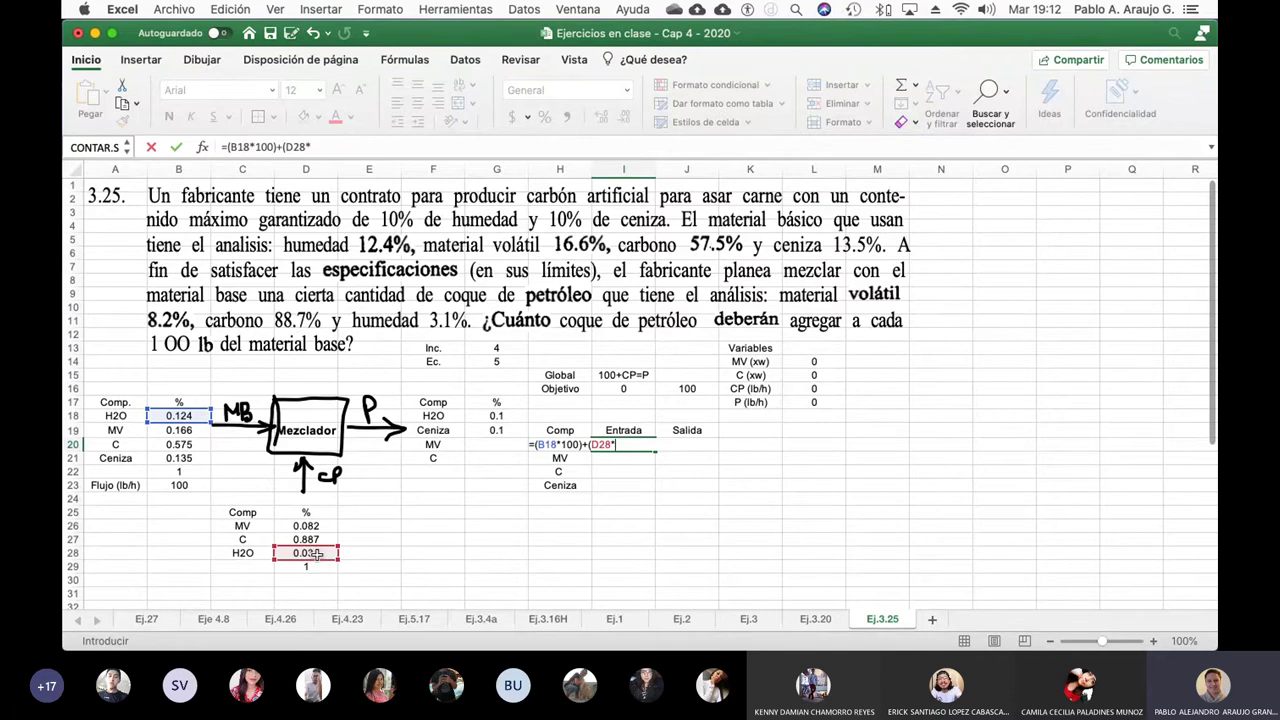
pyautogui.click(815, 389)
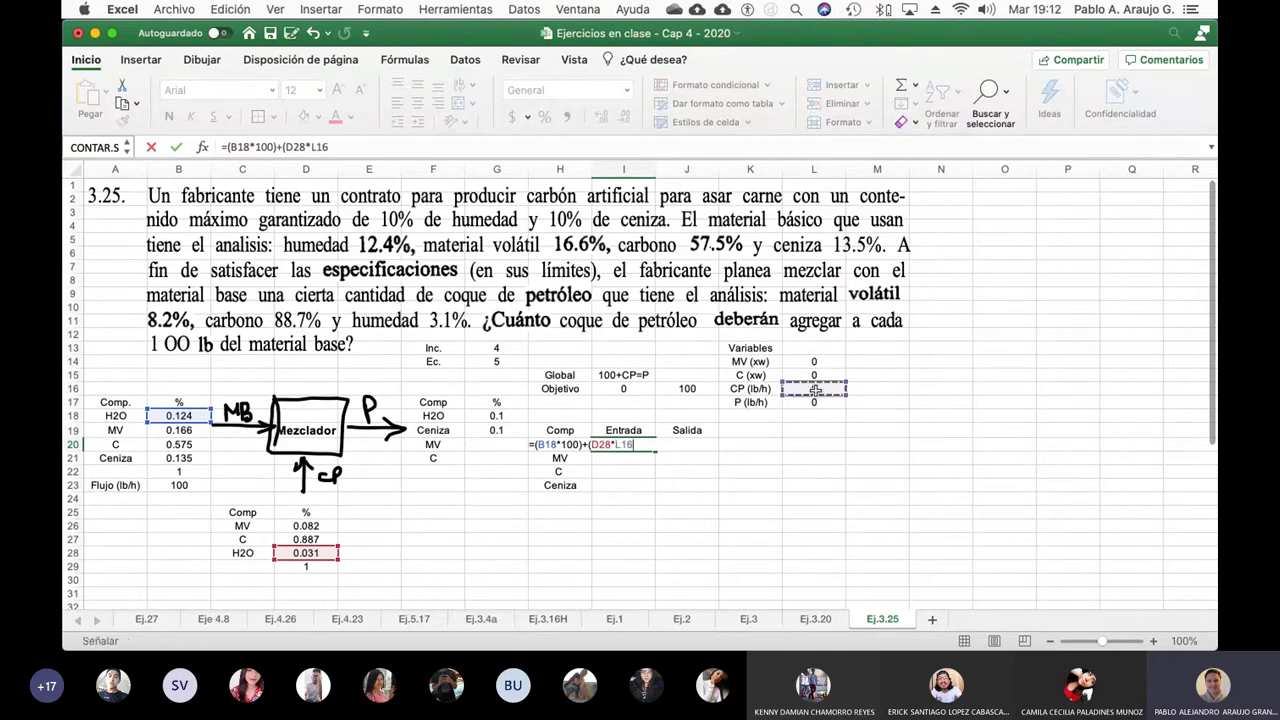
pyautogui.write(')')
# - Make the B18 and D28 references absolute in the H2O inlet formula, giving =($B$18*100)+($D$28*L16)
pyautogui.click(231, 147)
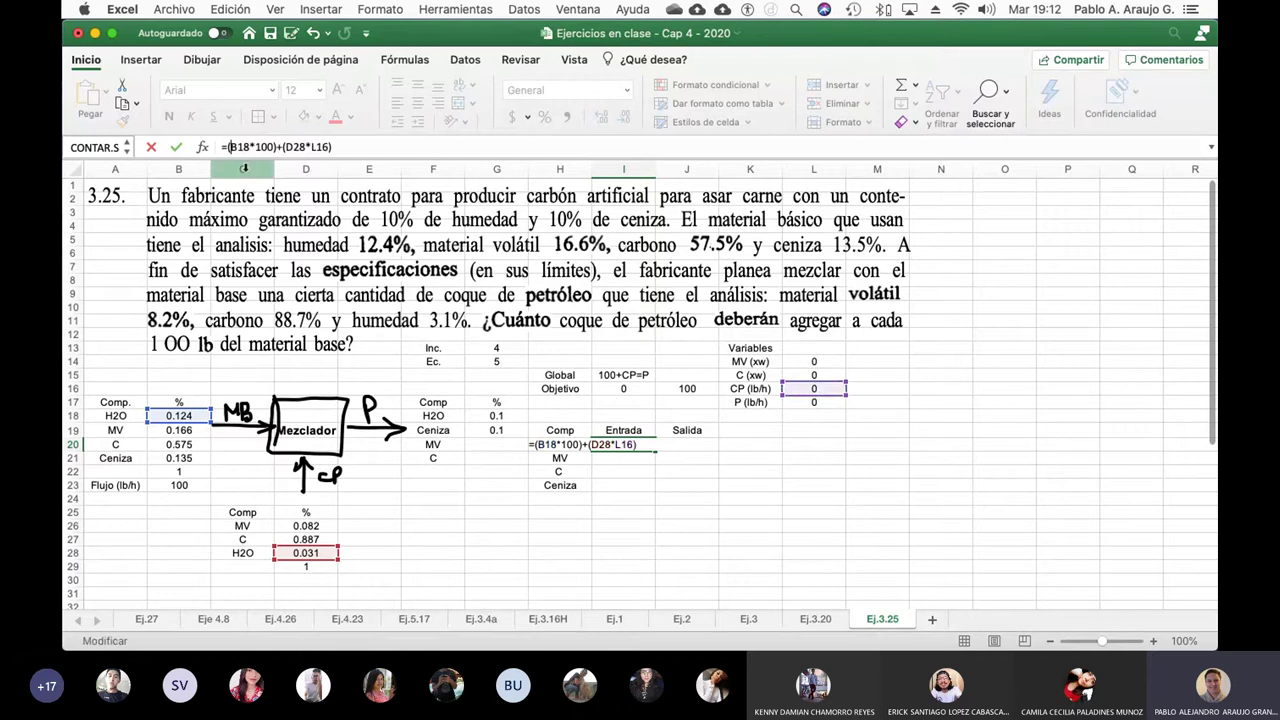
pyautogui.write('$')
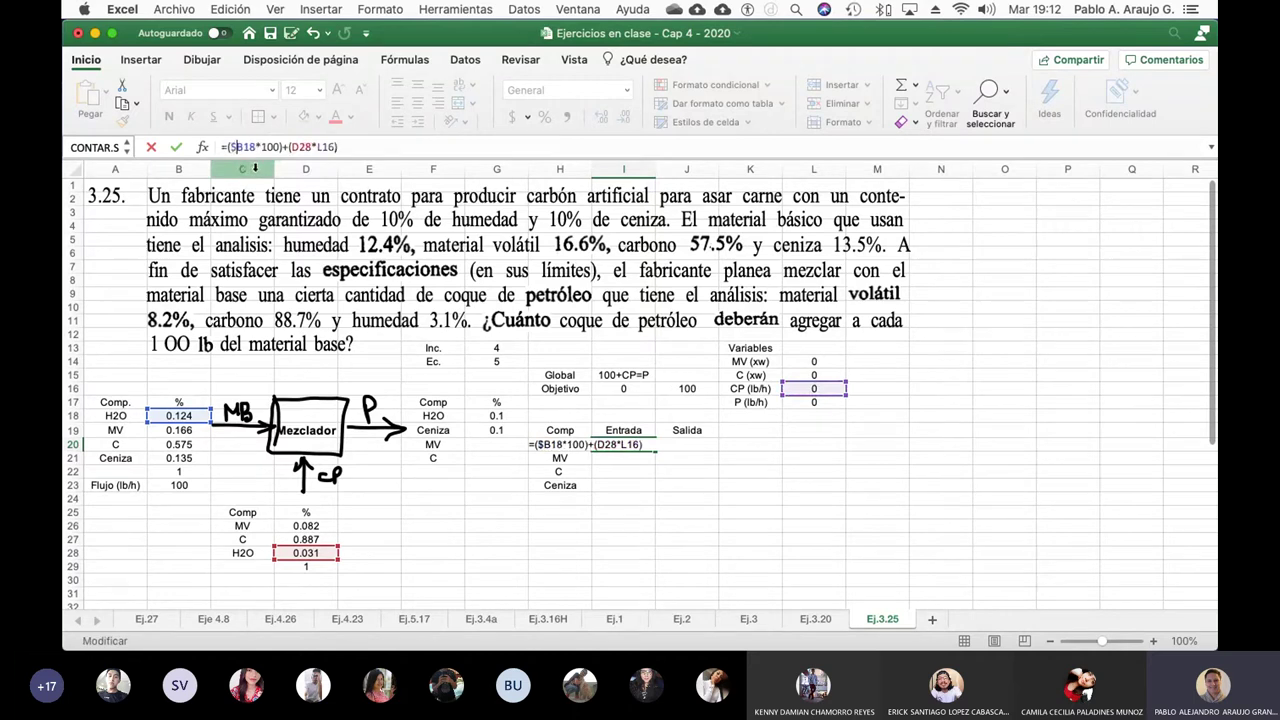
pyautogui.click(246, 147)
pyautogui.write('$')
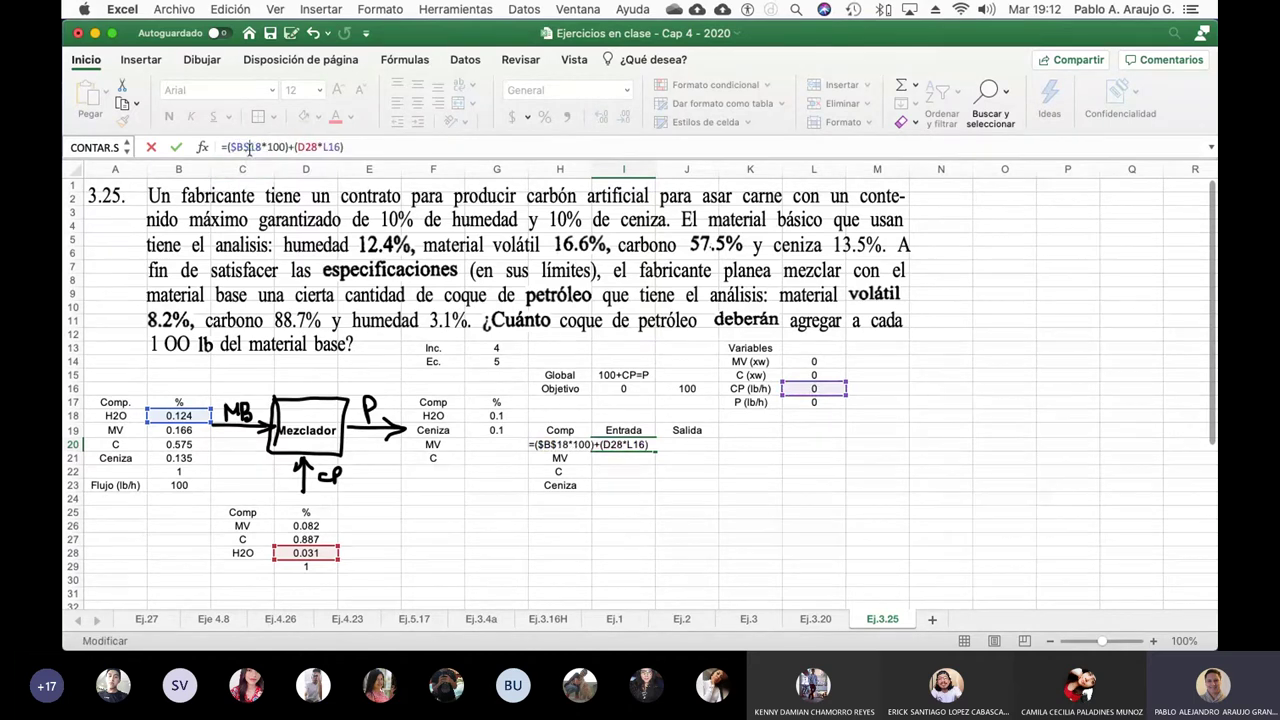
pyautogui.click(300, 147)
pyautogui.write('$')
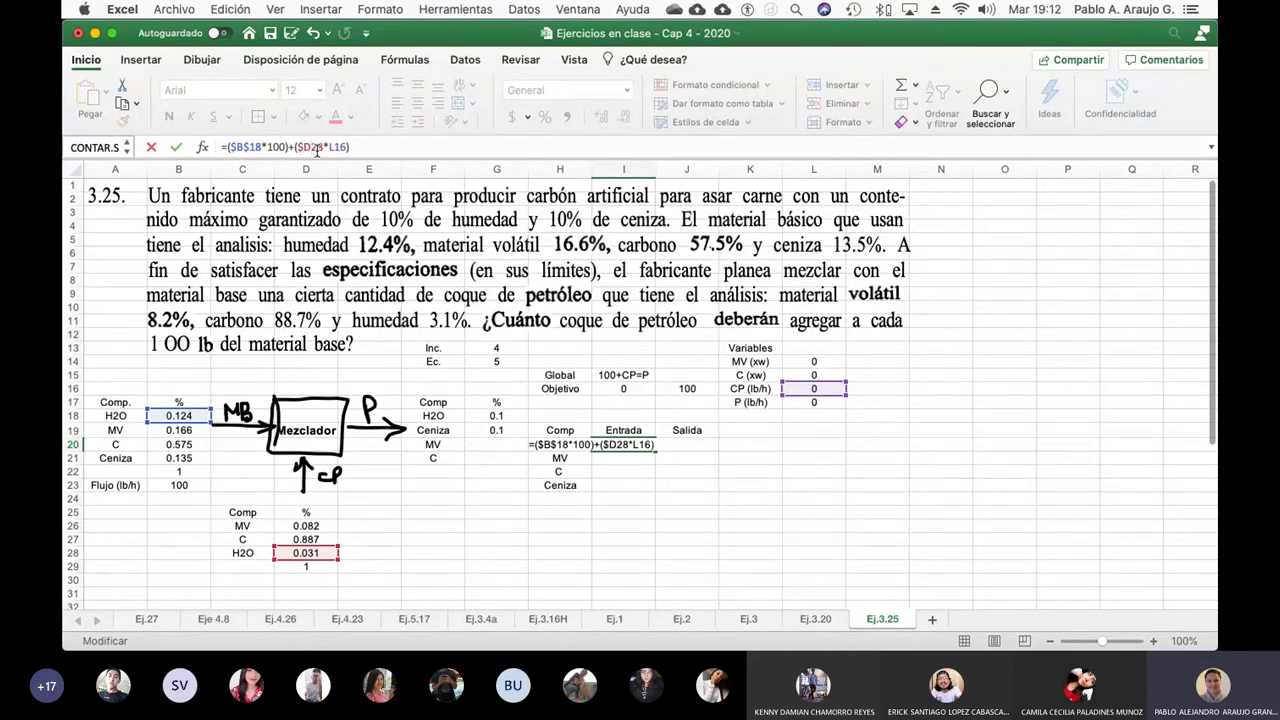
pyautogui.click(314, 147)
pyautogui.write('$')
pyautogui.press('Return')
# - Enter the H2O outlet formula =$G$18*L17 in J20, multiplying the product's water fraction by the P flow
pyautogui.press('Up')
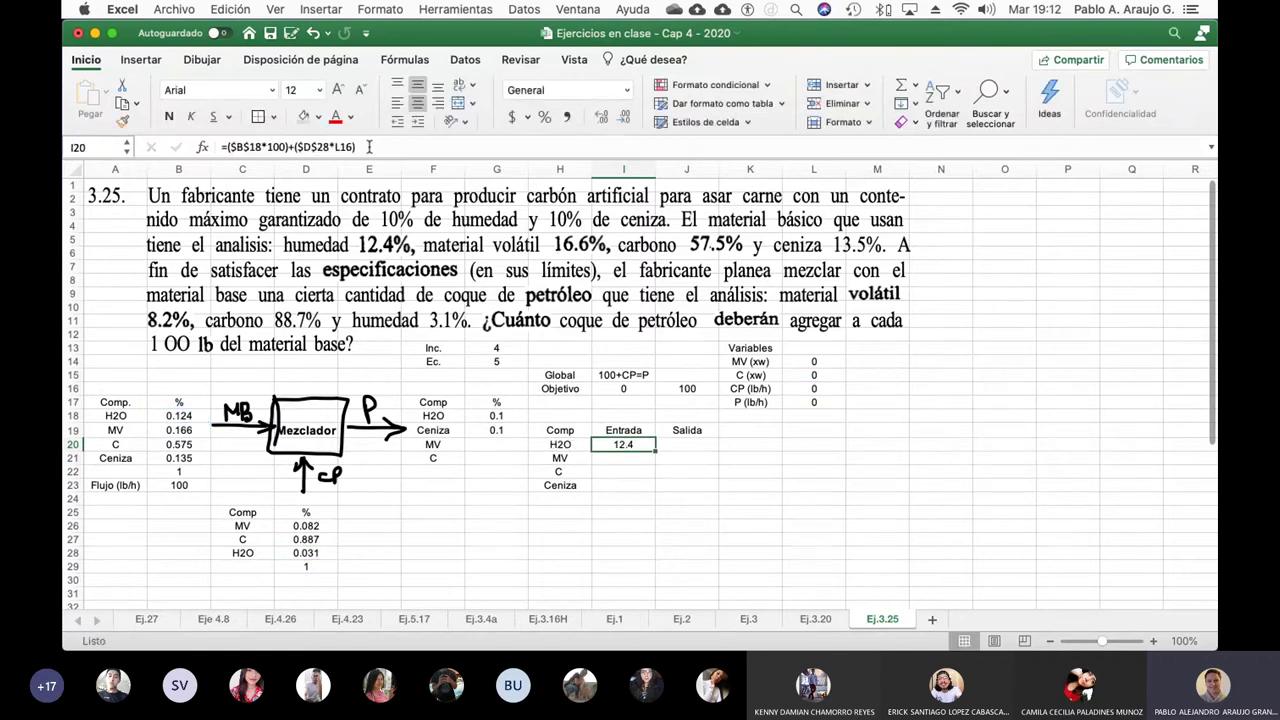
pyautogui.press('Right')
pyautogui.write('=')
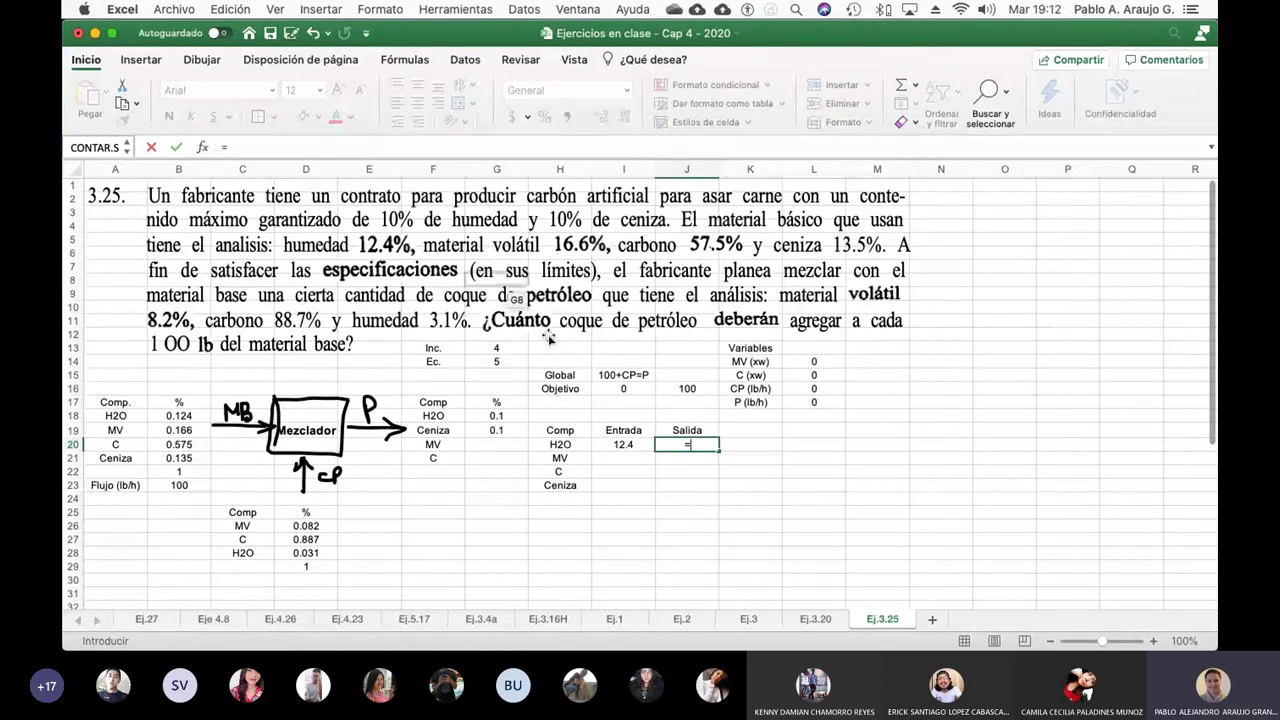
pyautogui.click(508, 412)
pyautogui.write('*')
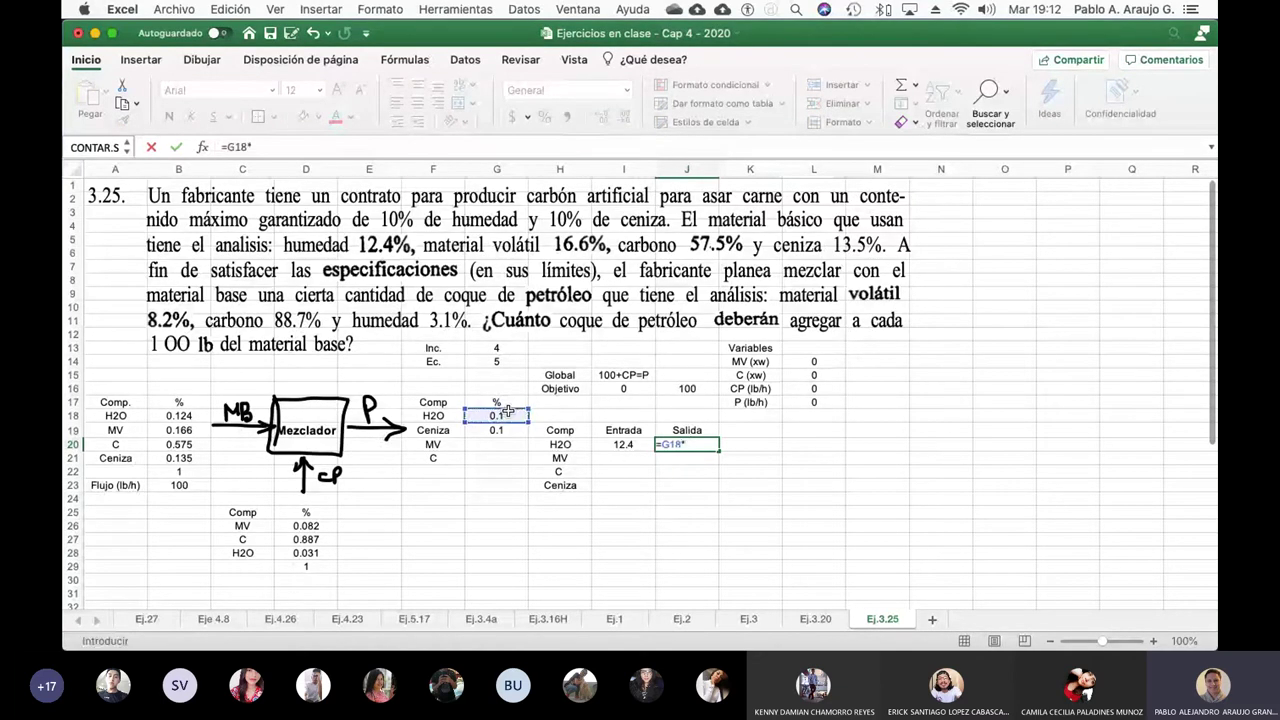
pyautogui.click(814, 402)
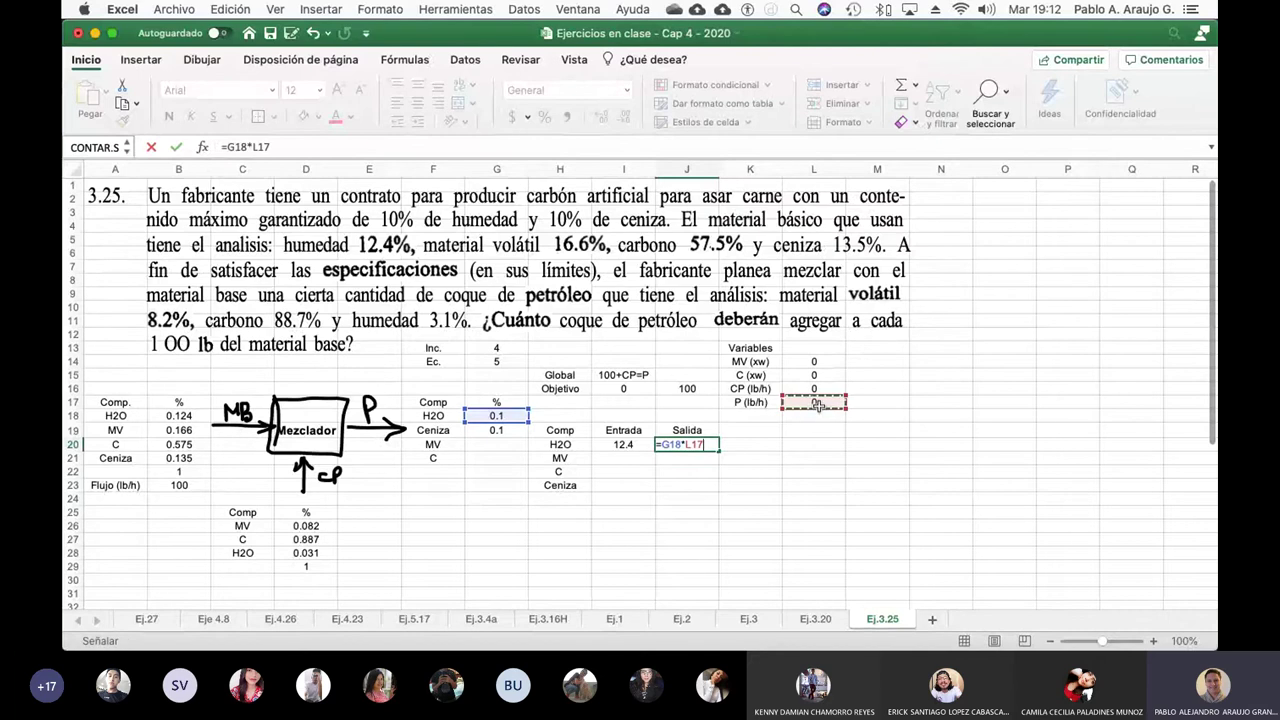
pyautogui.click(224, 147)
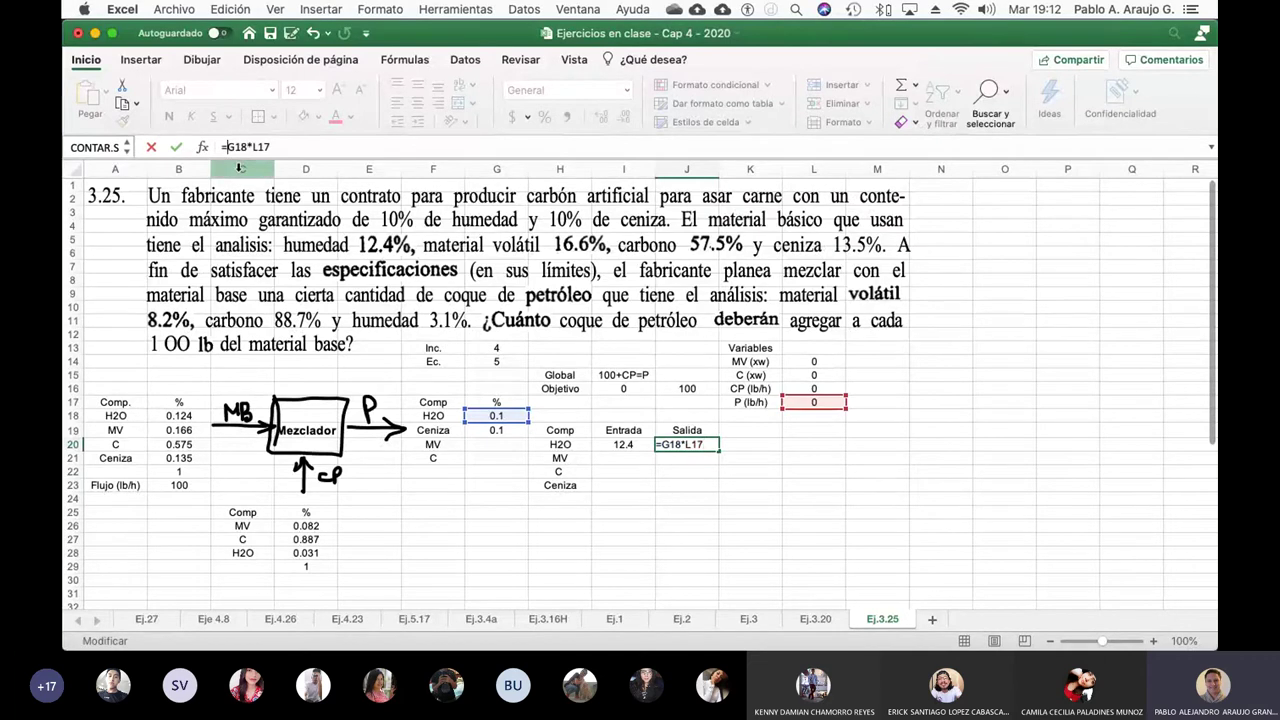
pyautogui.write('$')
pyautogui.press('Right')
pyautogui.write('$')
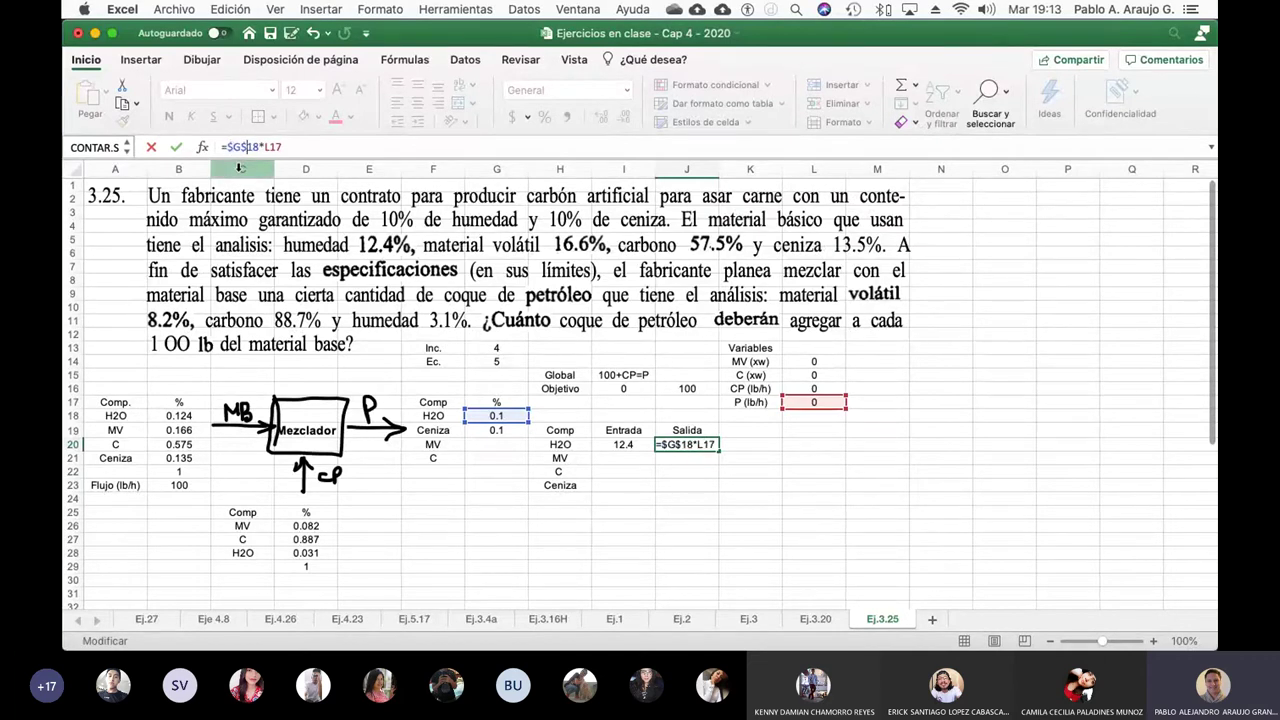
pyautogui.press('Return')
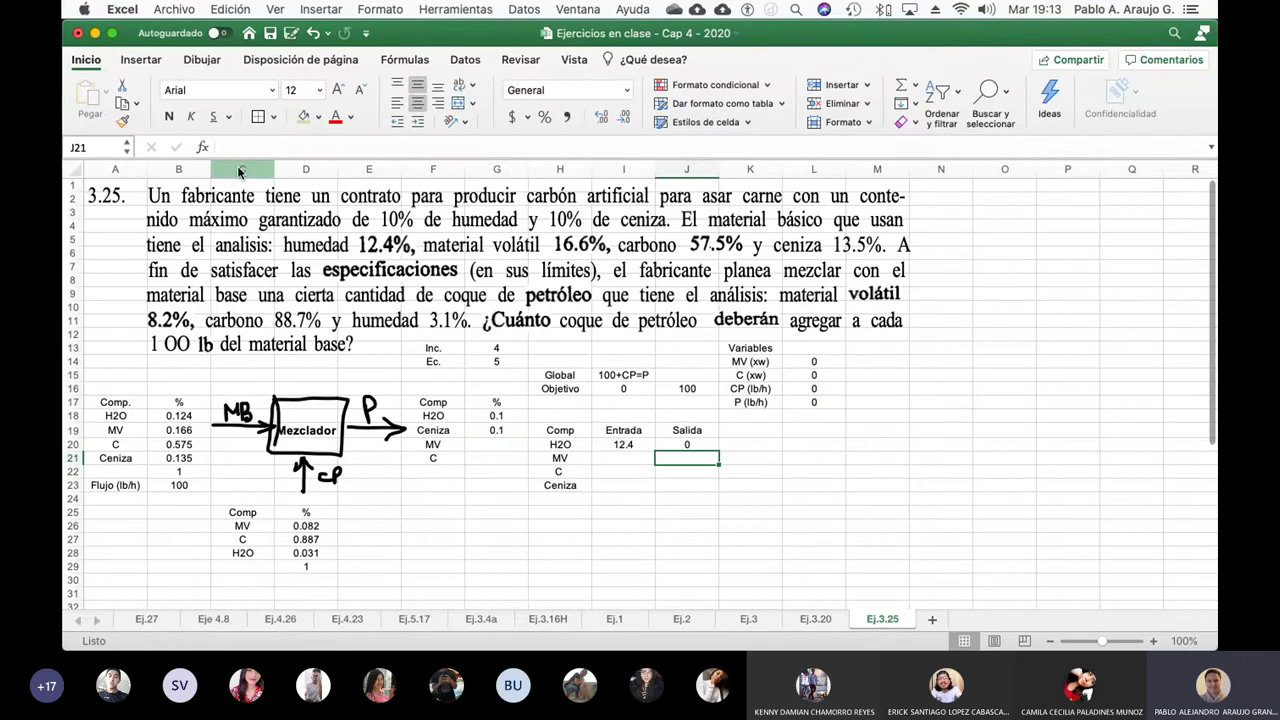
# - Start the MV inlet formula in I21 with =$B$19*100, using an absolute reference to the base material's MV fraction
pyautogui.press('Left')
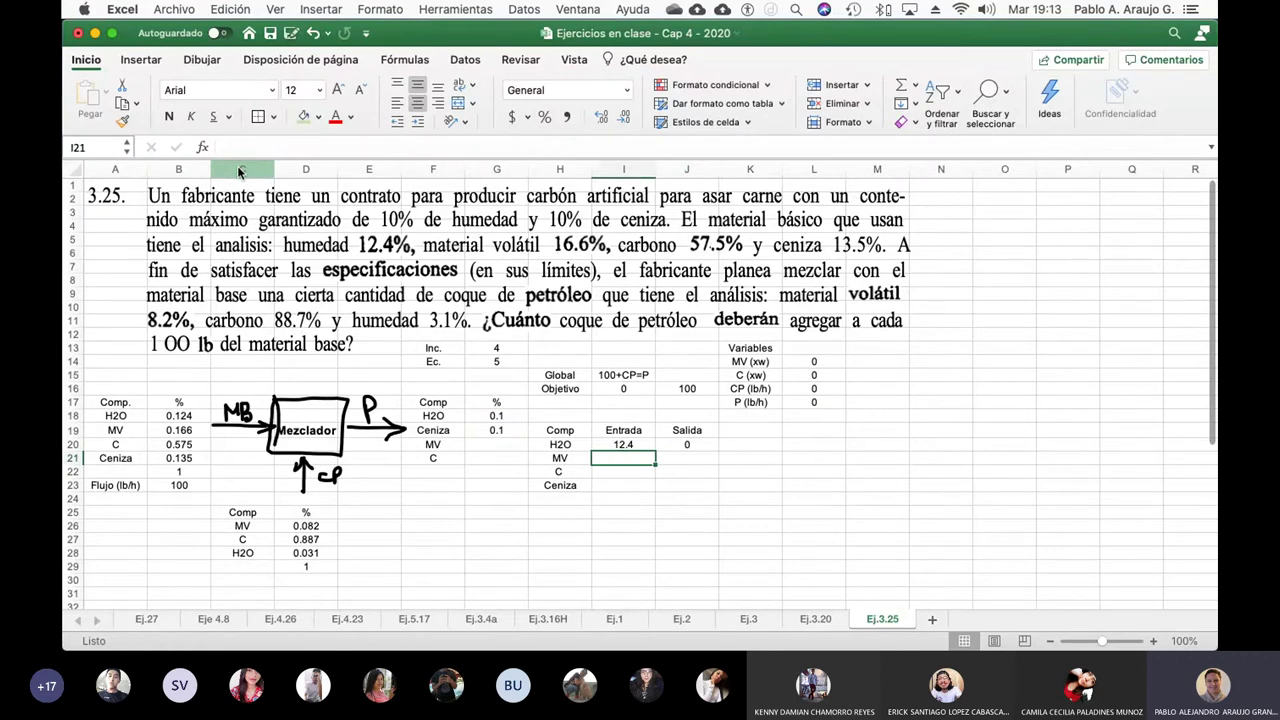
pyautogui.write('=')
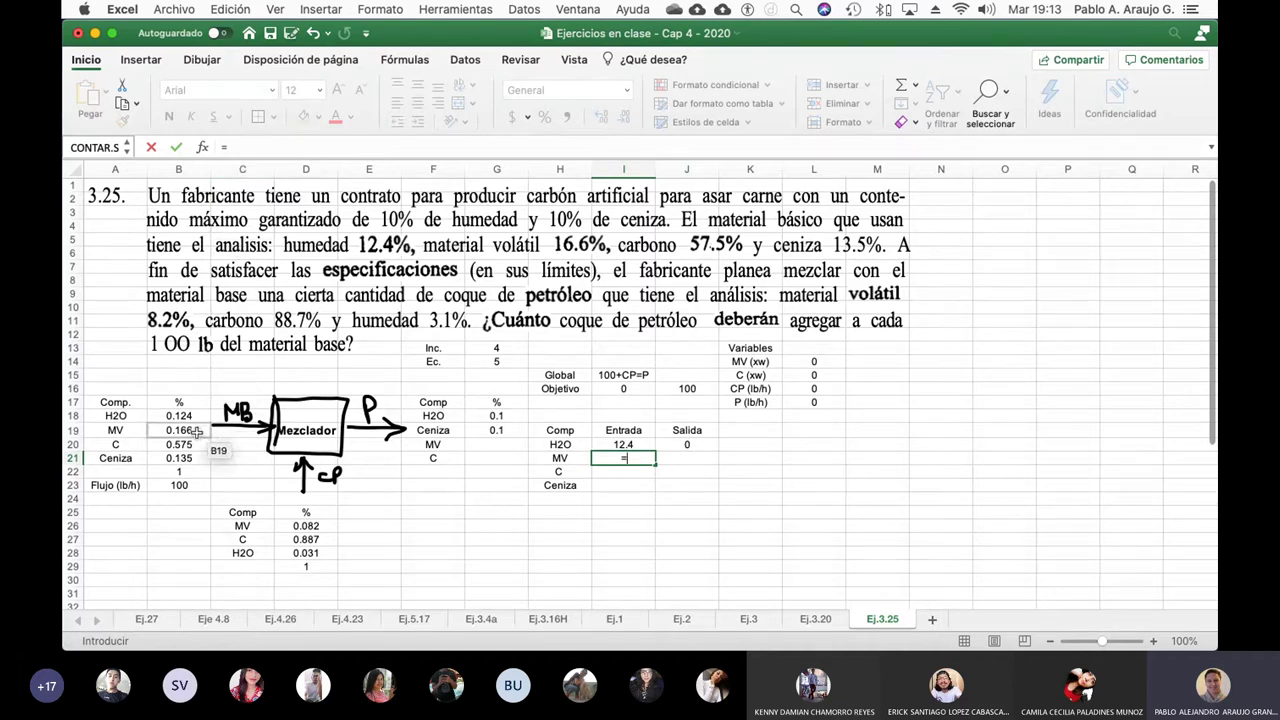
pyautogui.click(197, 431)
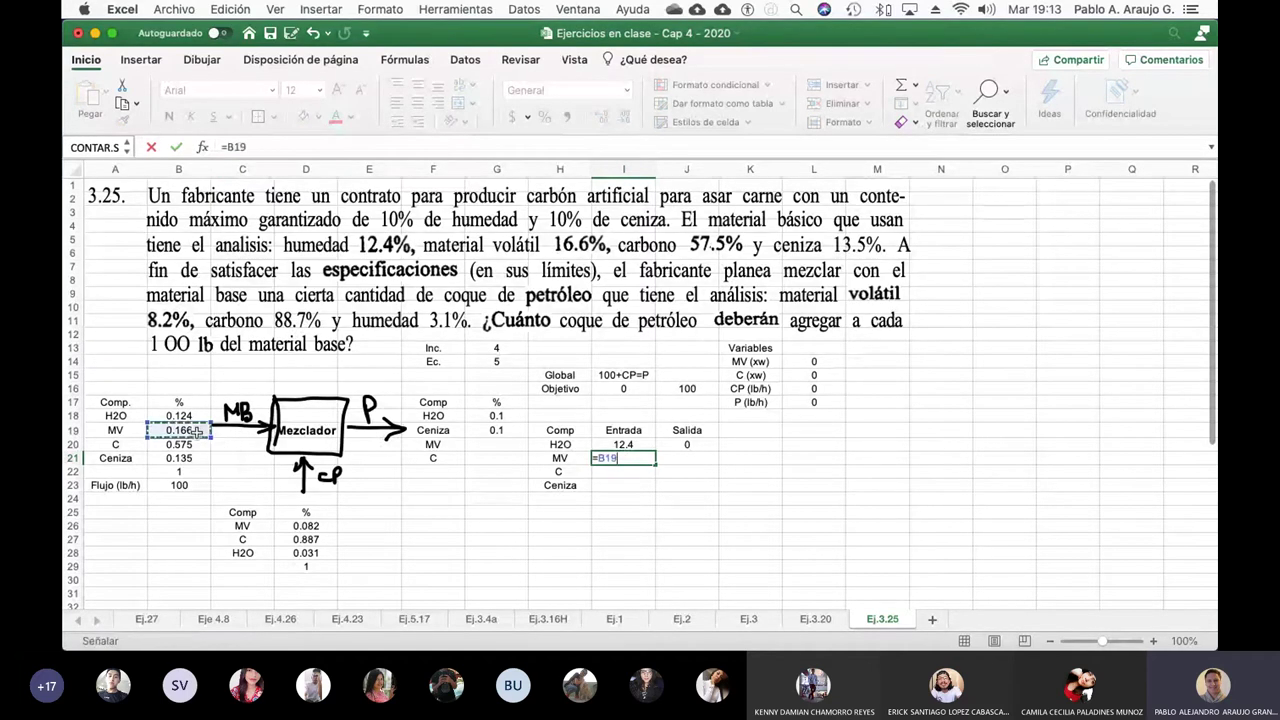
pyautogui.write('*1')
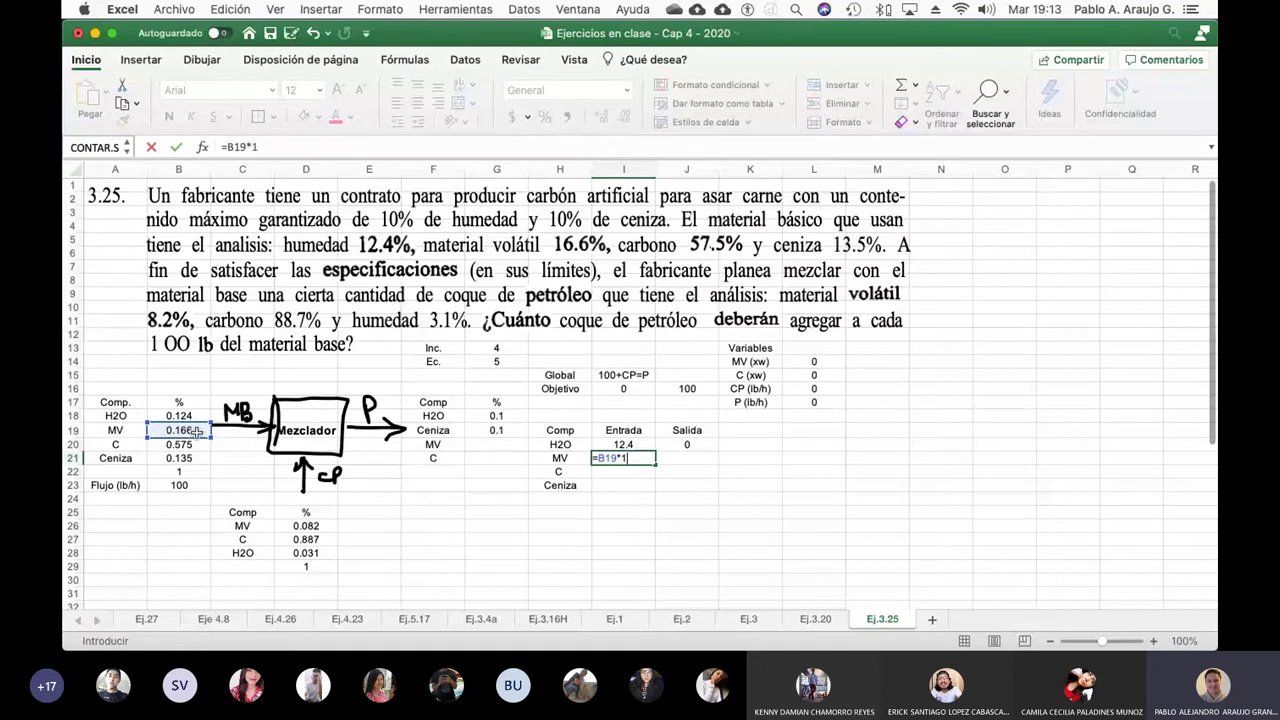
pyautogui.write('00')
pyautogui.click(228, 147)
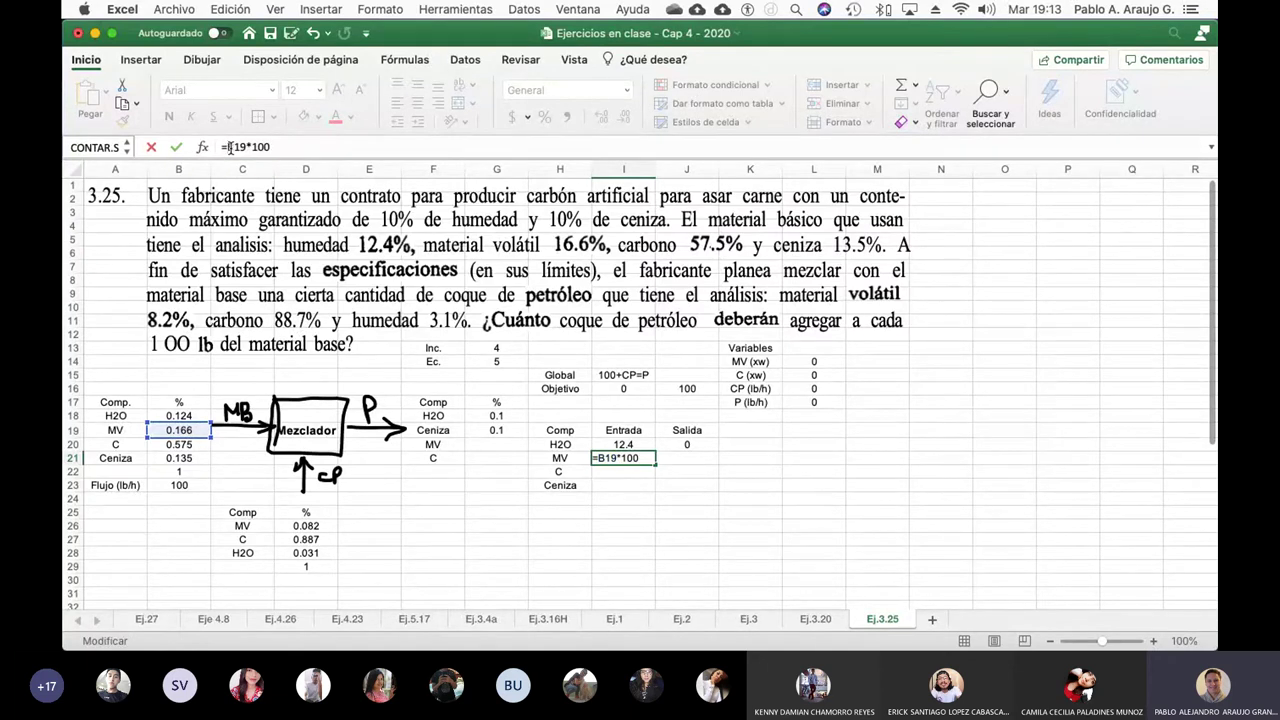
pyautogui.press('F4')
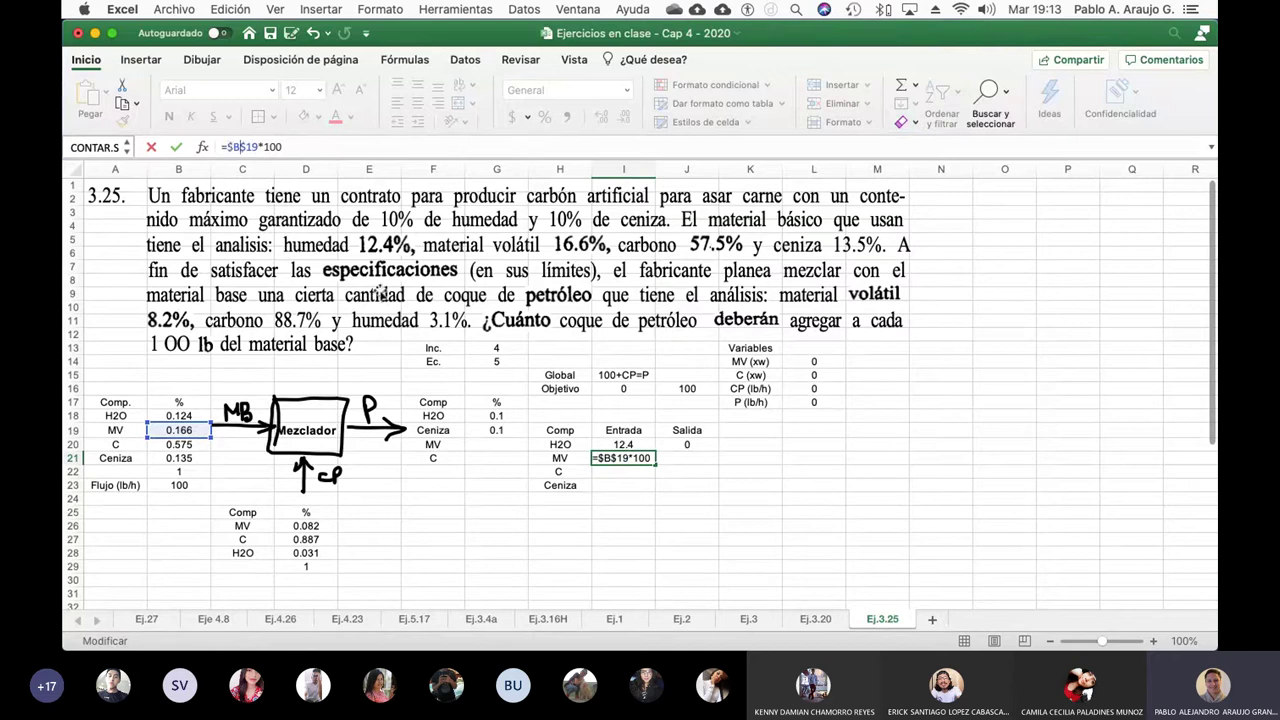
# - Enclose the $B$19*100 term of the MV inlet formula in parentheses
pyautogui.press('Left')
pyautogui.press('Left')
pyautogui.write('(')
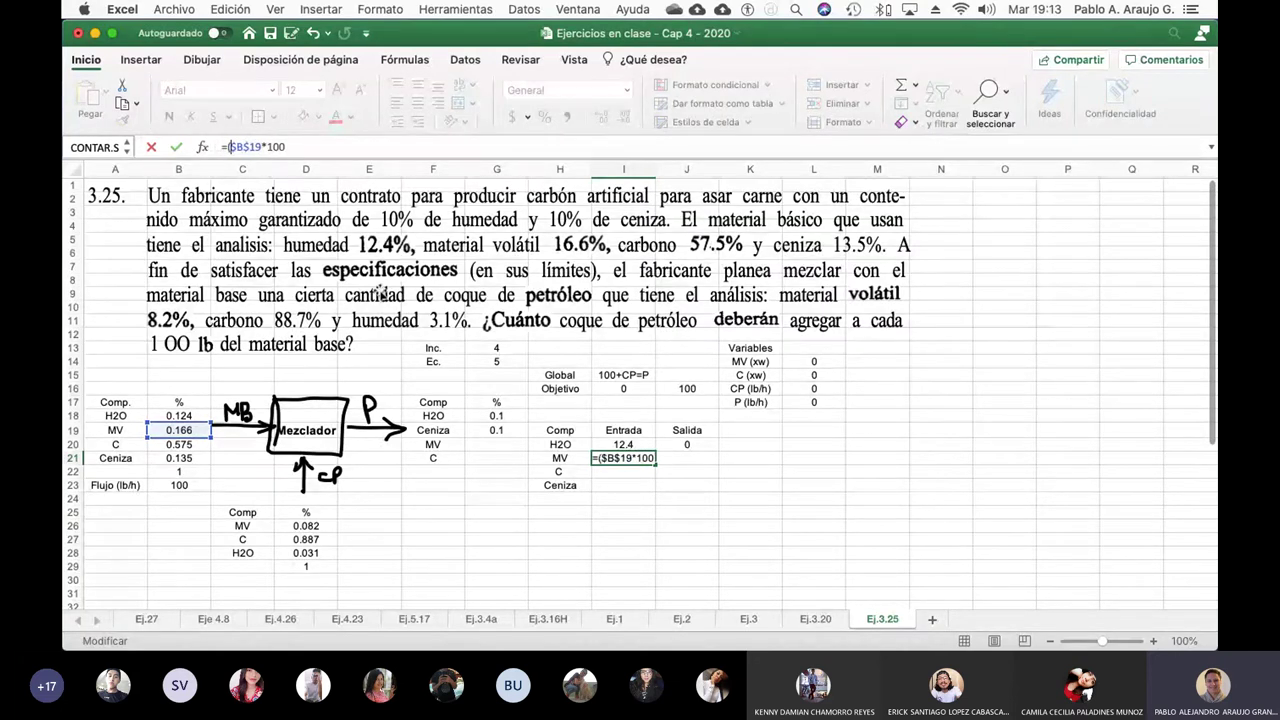
pyautogui.press('Right')
pyautogui.press('Right')
pyautogui.press('Right')
pyautogui.press('Right')
pyautogui.press('Right')
pyautogui.press('Right')
pyautogui.press('Right')
pyautogui.write(')')
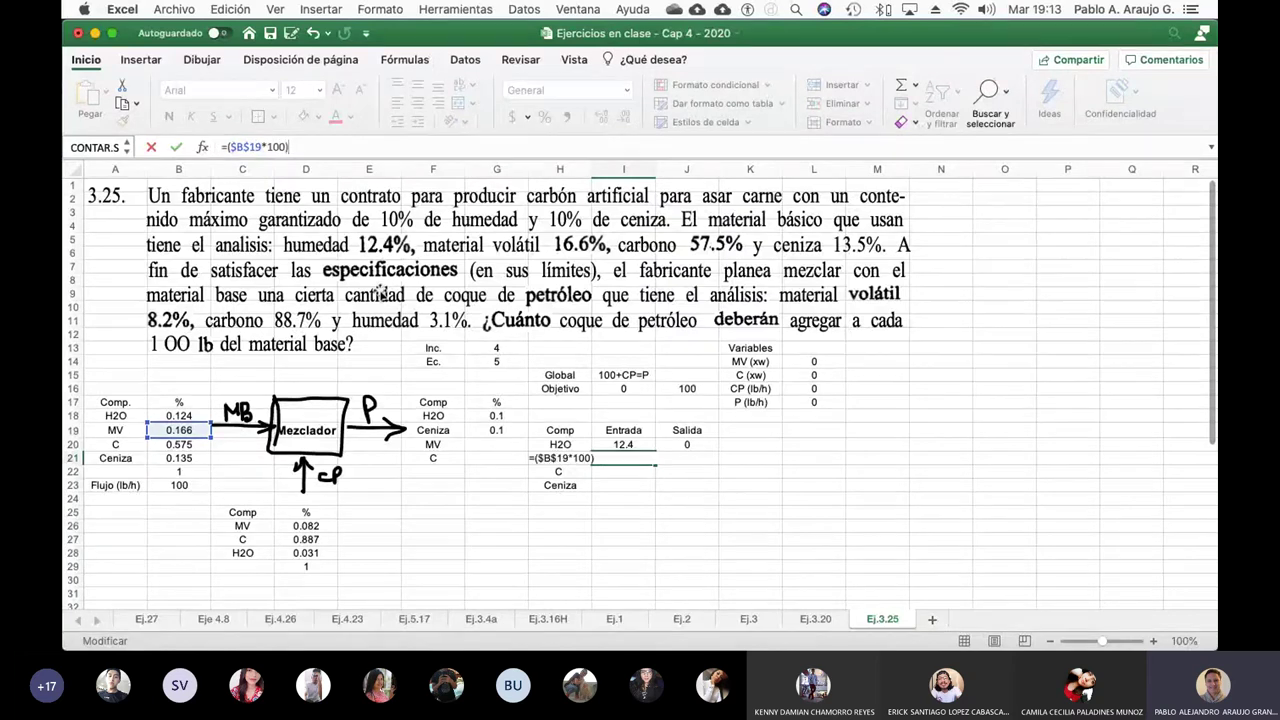
# - Complete the MV inlet formula in I21 by adding the petroleum coke term +(D26*L16)
pyautogui.write('*')
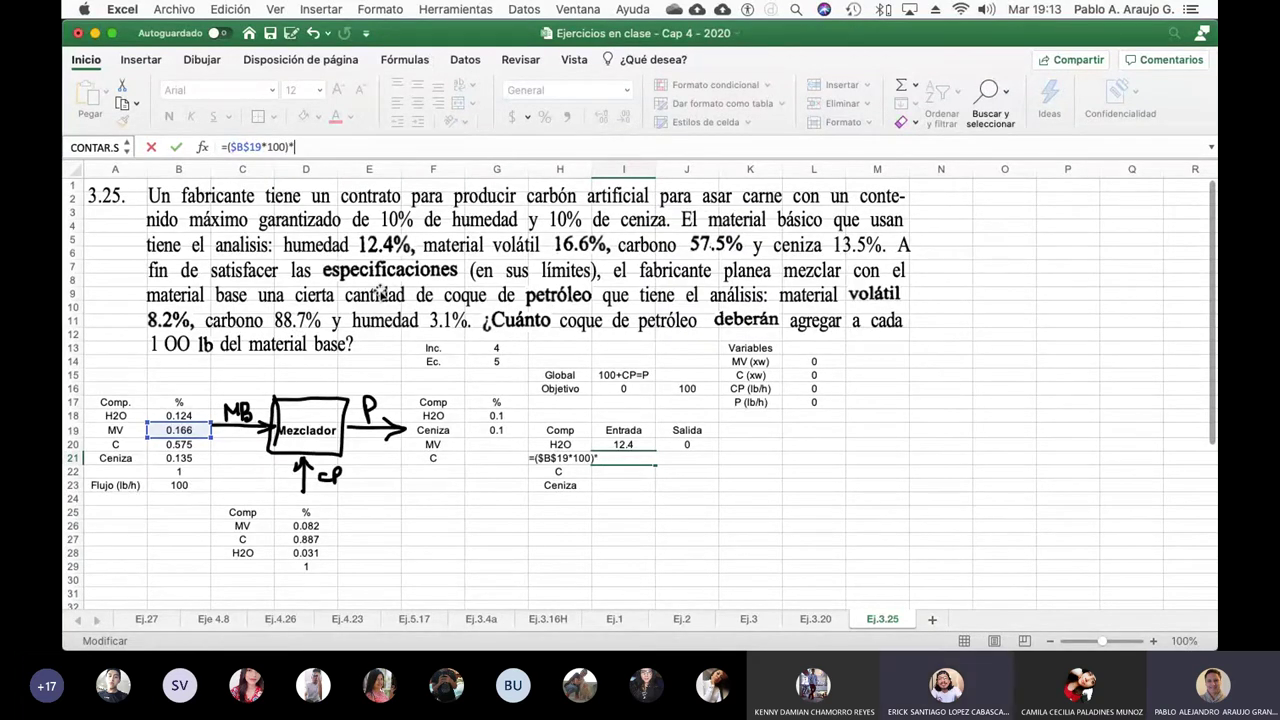
pyautogui.press('BackSpace')
pyautogui.write('+(')
pyautogui.click(325, 526)
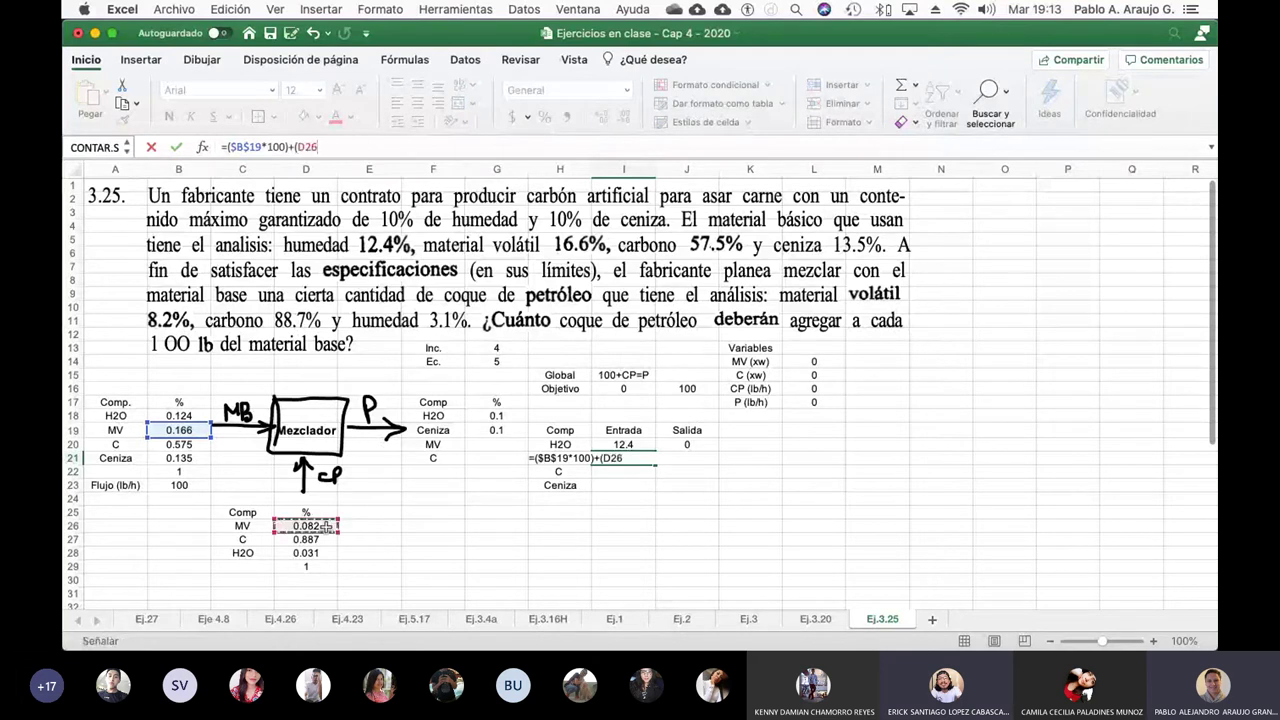
pyautogui.write('*')
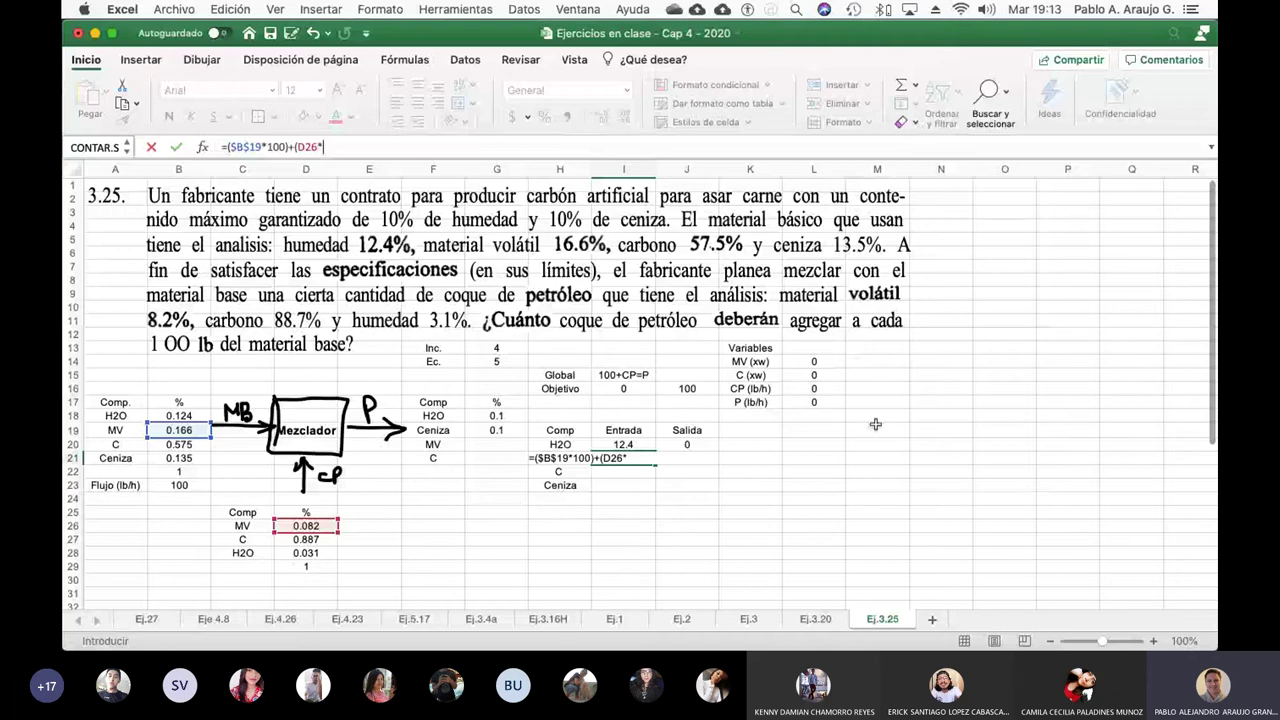
pyautogui.click(818, 388)
pyautogui.write(')')
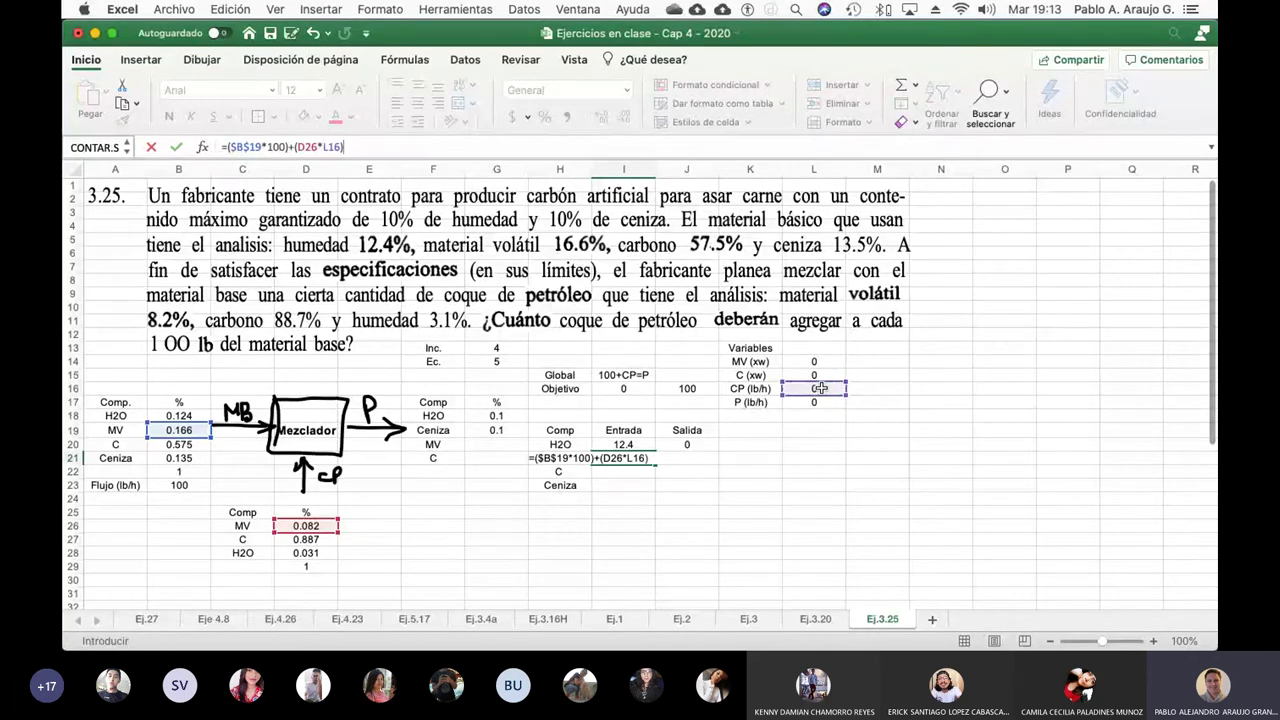
pyautogui.press('Left')
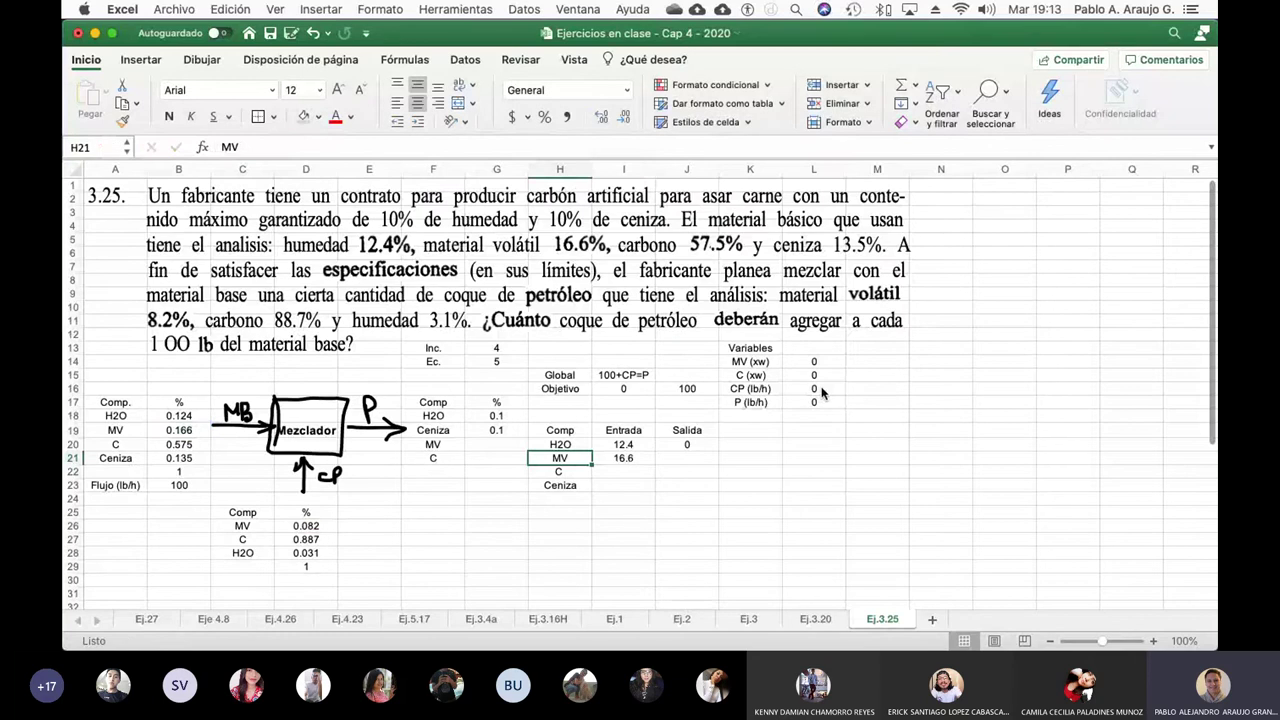
# - Make the D26 reference absolute in the MV inlet formula, giving =($B$19*100)+($D$26*L16)
pyautogui.press('Right')
pyautogui.scroll(-5, 810, 380)
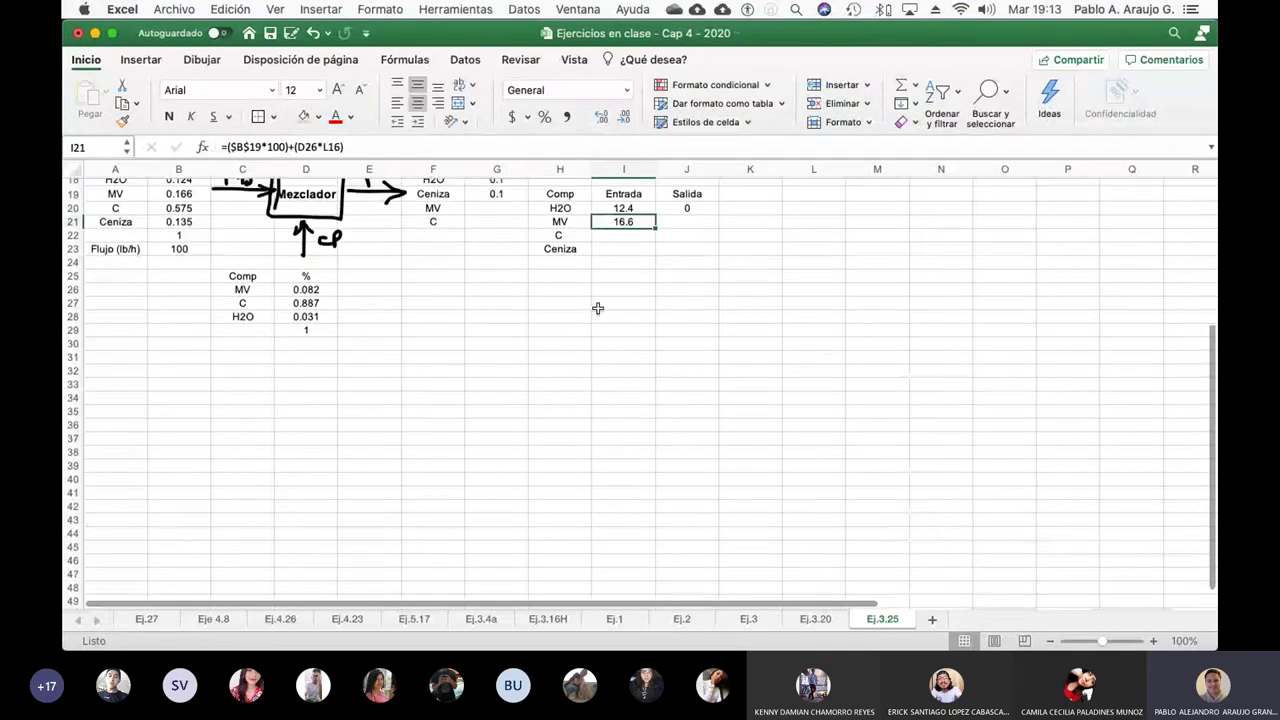
pyautogui.scroll(4, 597, 310)
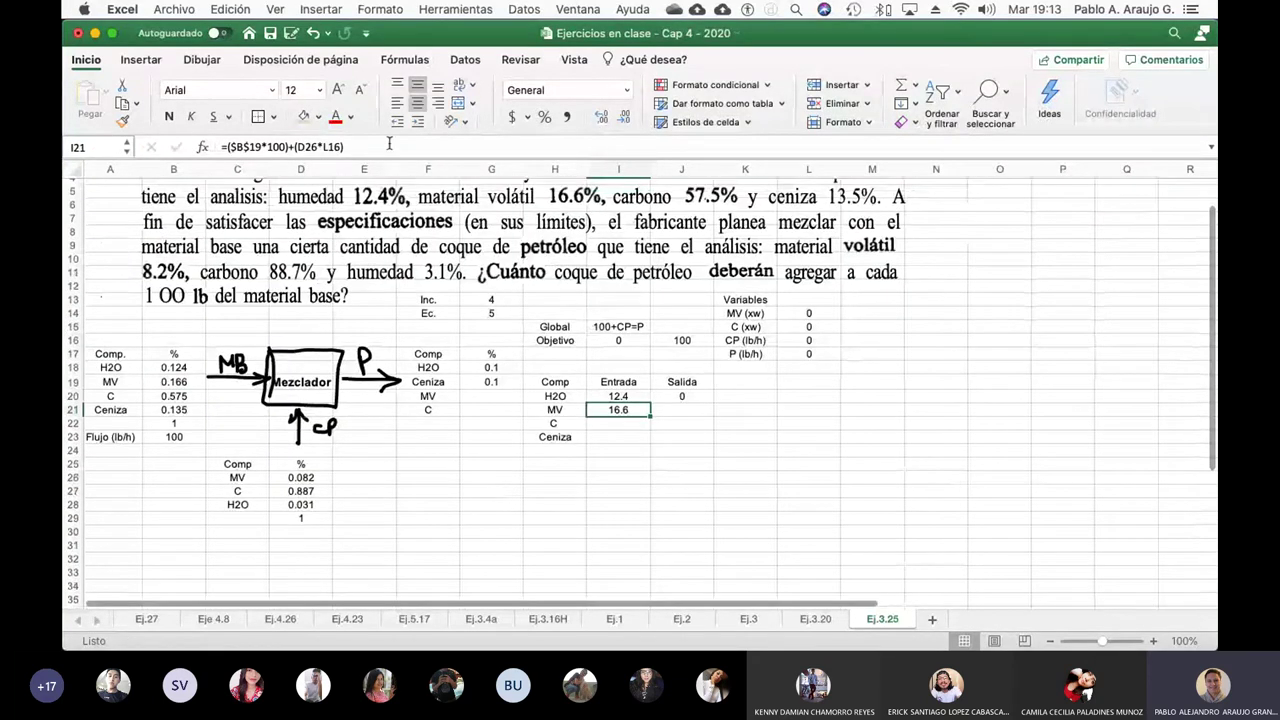
pyautogui.click(298, 147)
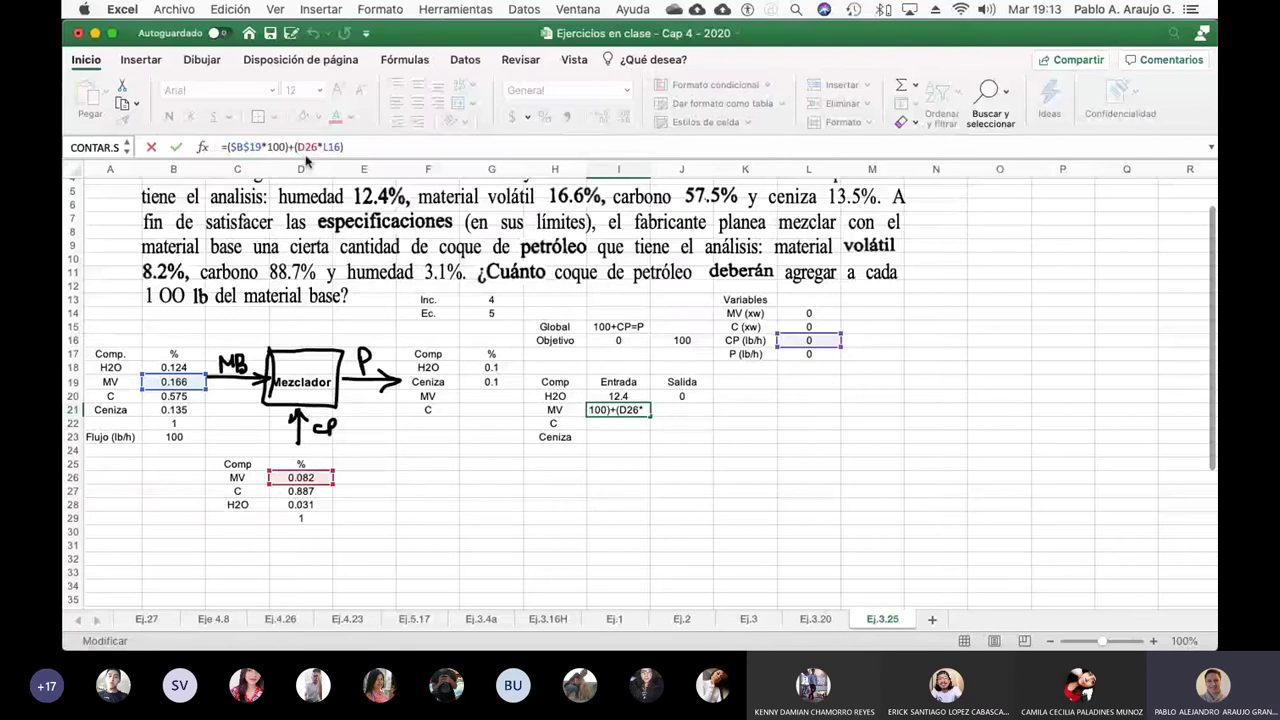
pyautogui.press('F4')
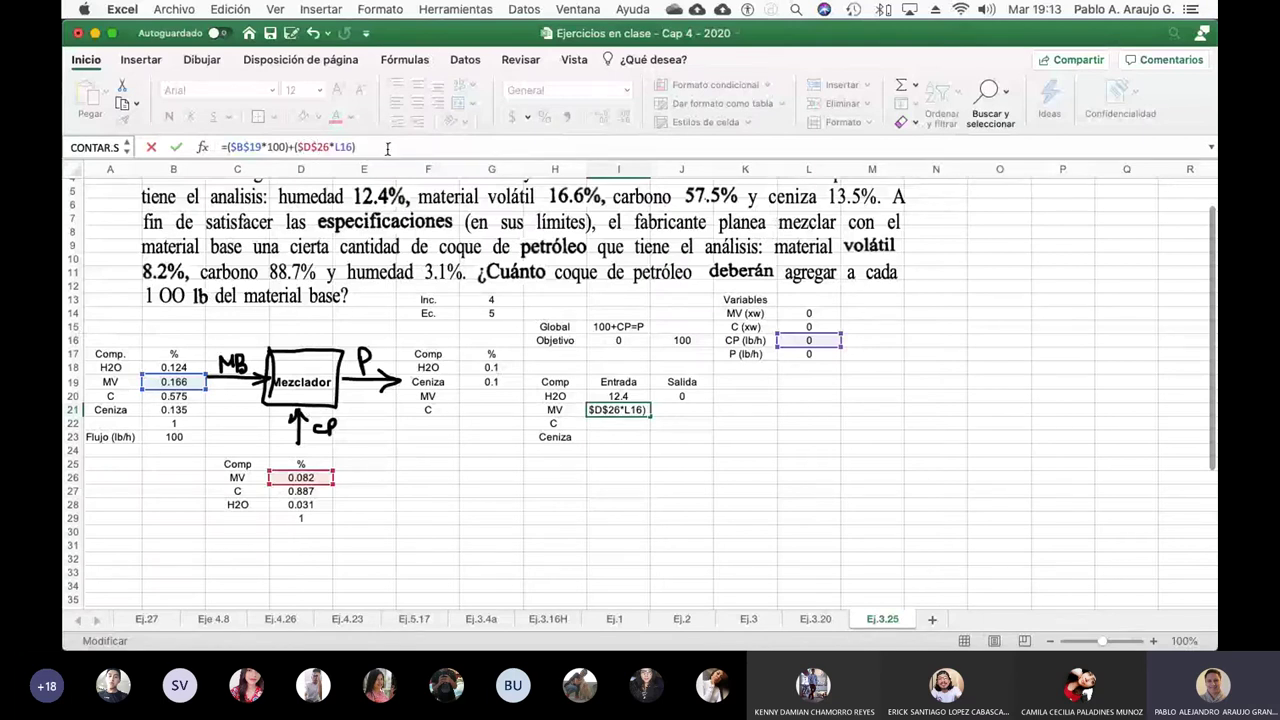
pyautogui.press('Return')
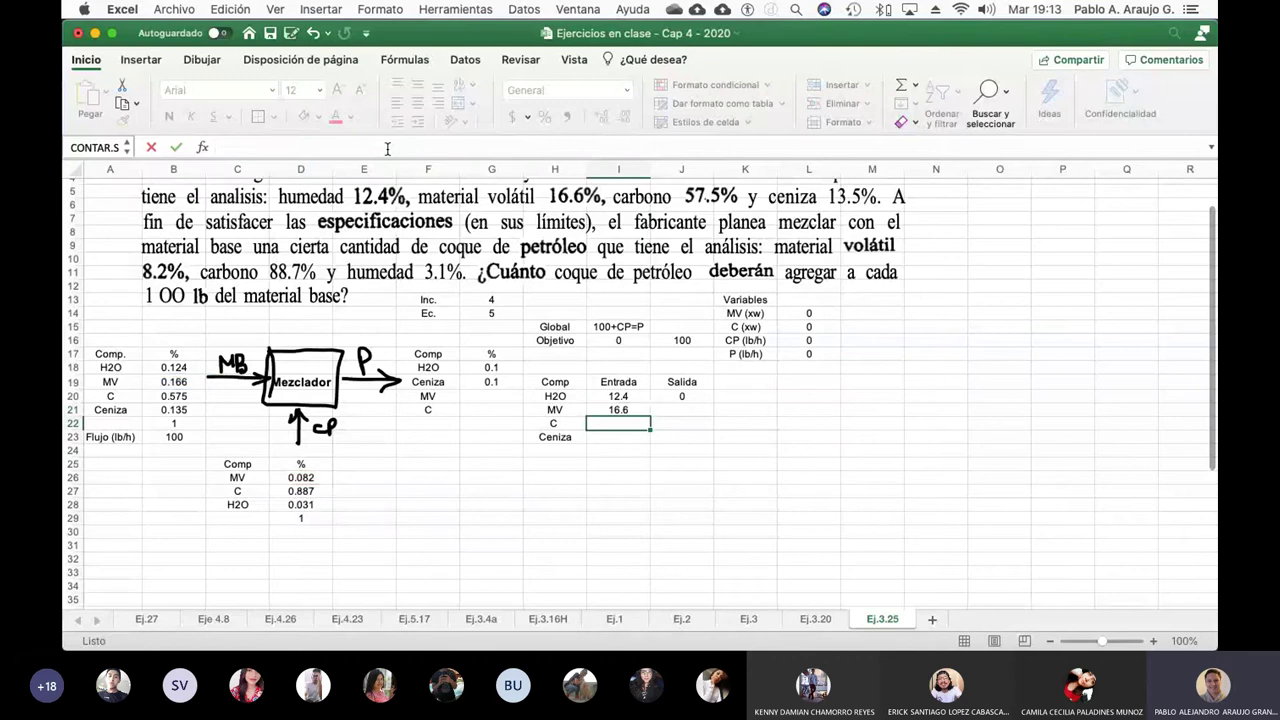
pyautogui.press('Up')
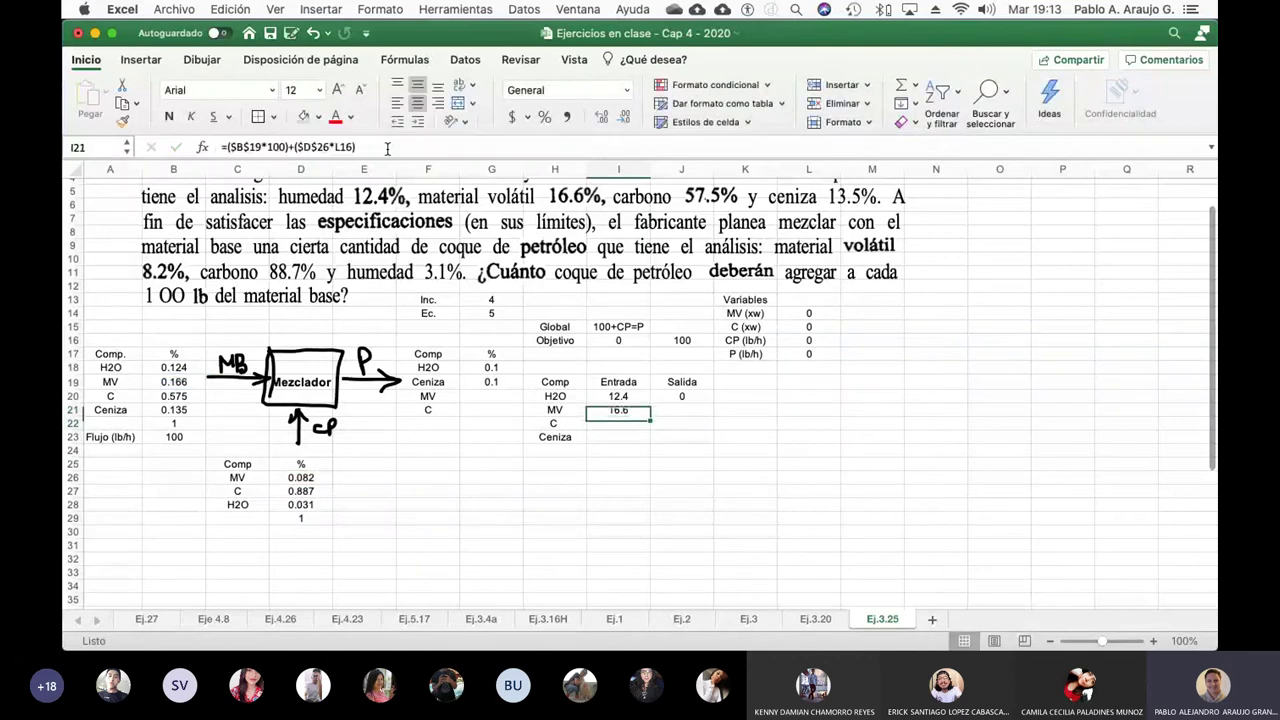
pyautogui.press('Right')
pyautogui.write('=(')
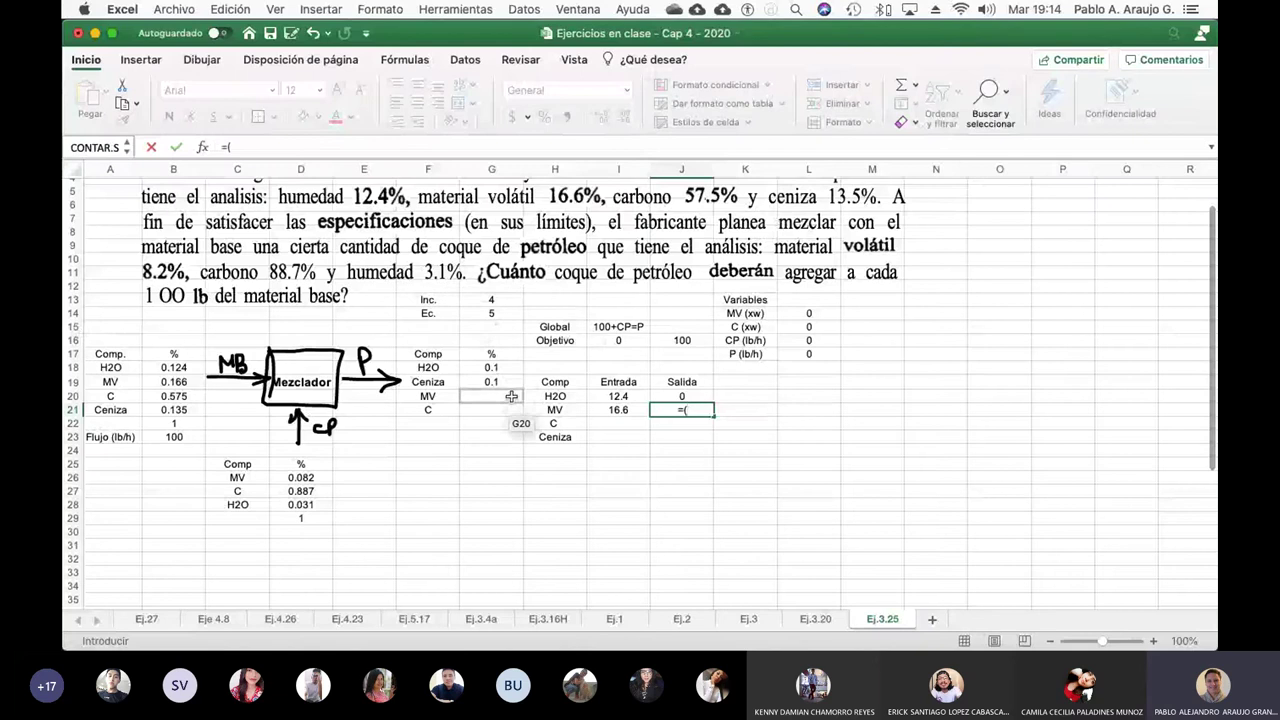
pyautogui.press('Return')
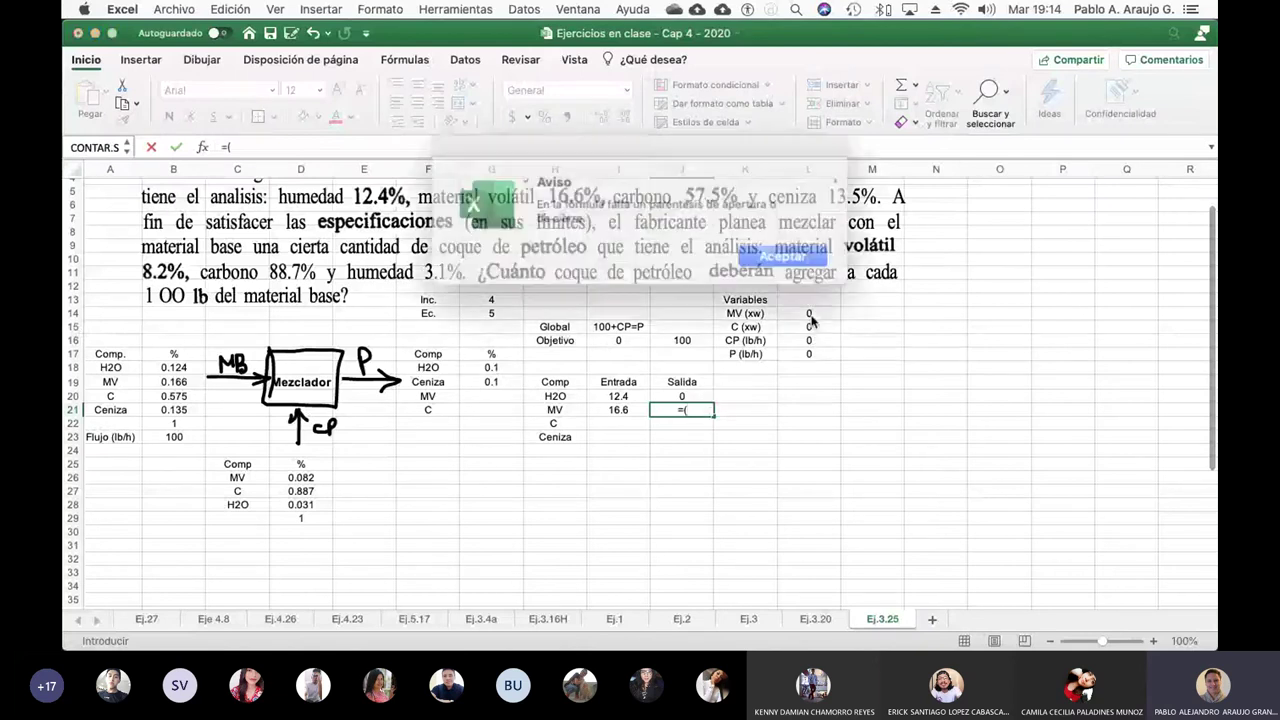
pyautogui.click(768, 250)
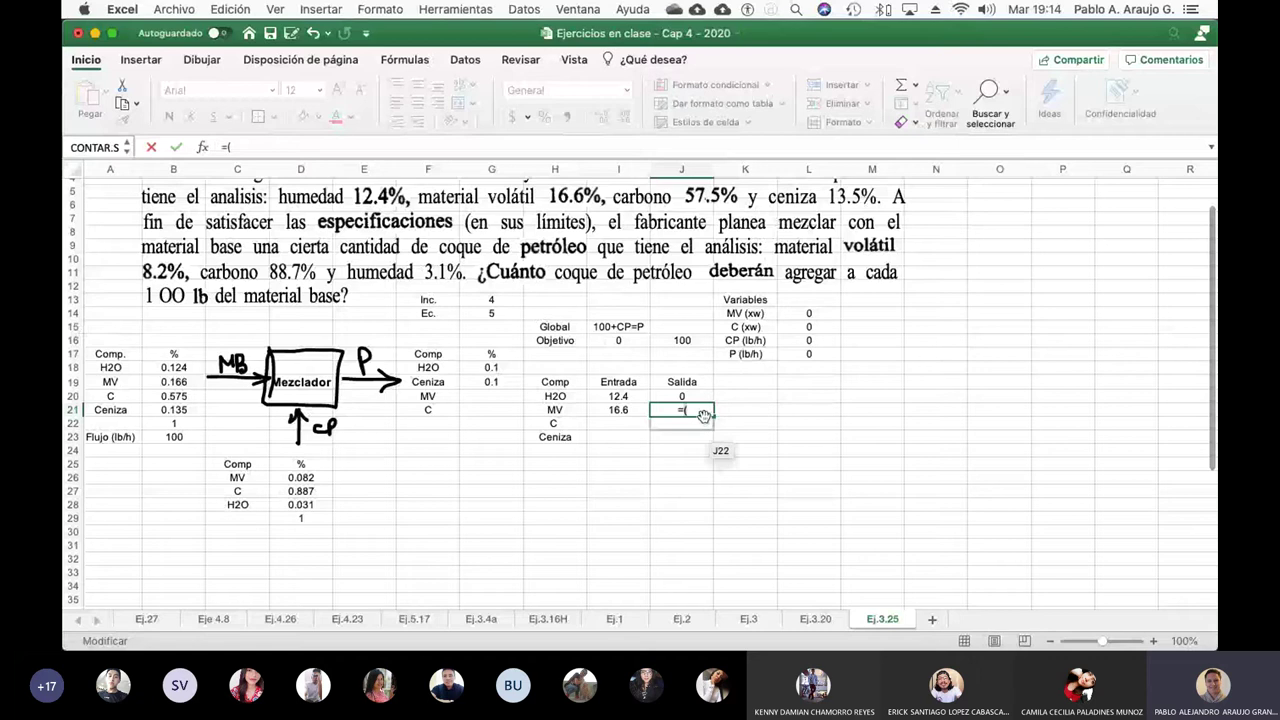
pyautogui.click(257, 146)
pyautogui.press('BackSpace')
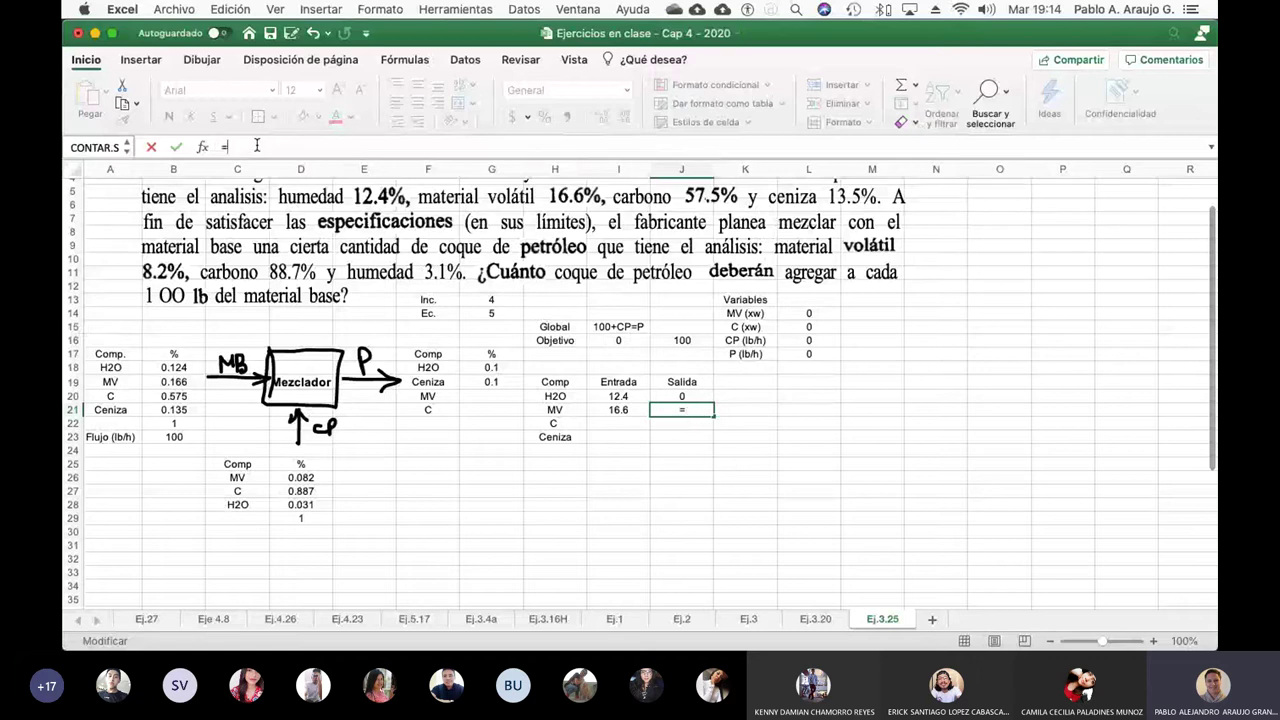
pyautogui.click(818, 314)
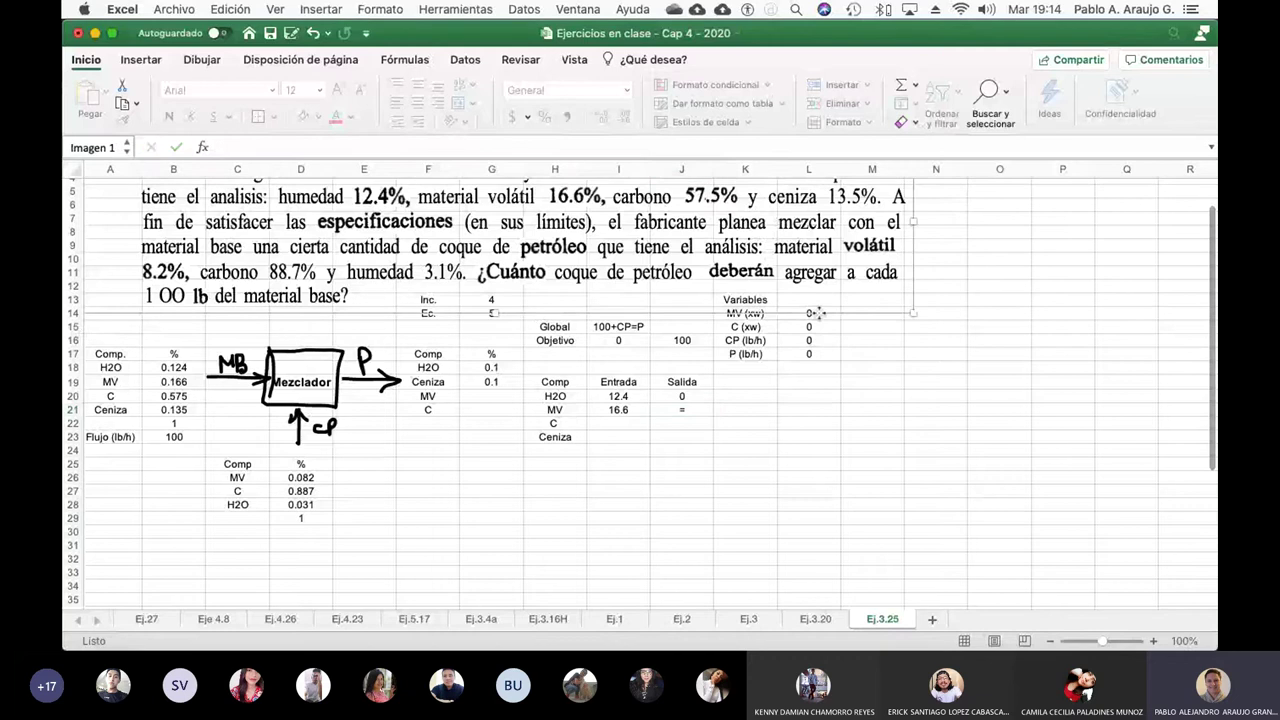
pyautogui.click(815, 352)
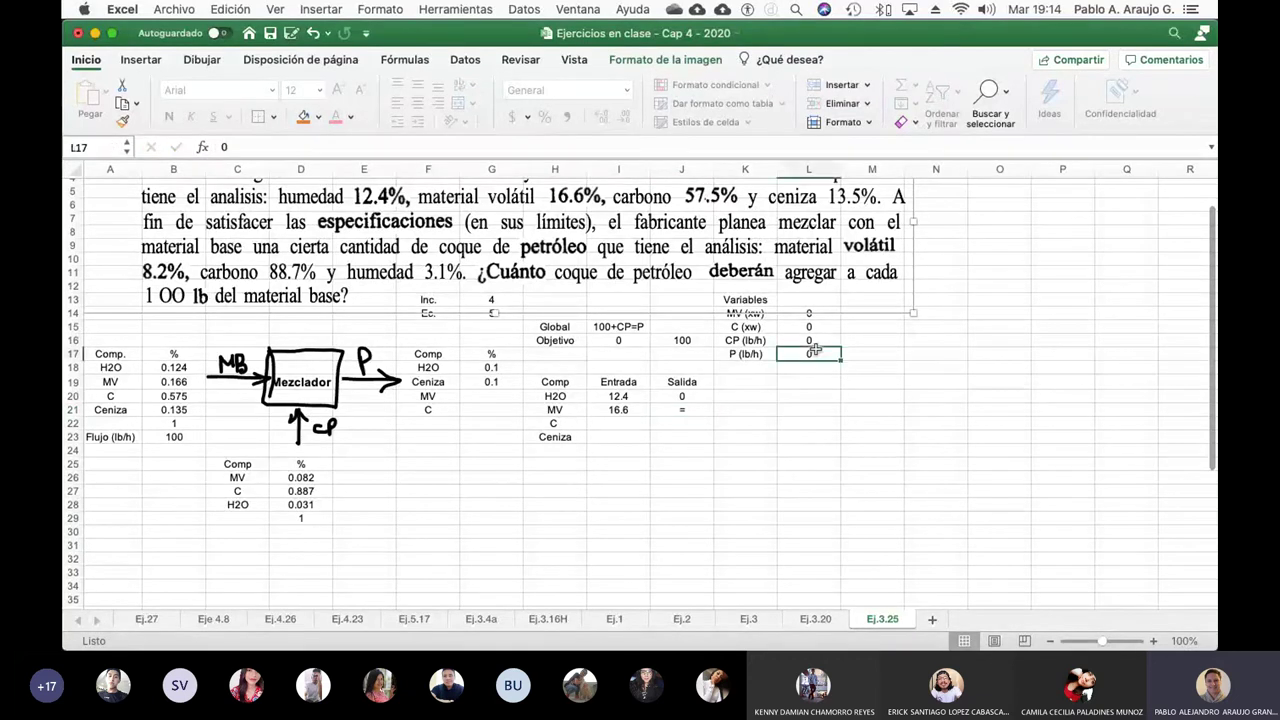
pyautogui.click(682, 410)
pyautogui.click(253, 147)
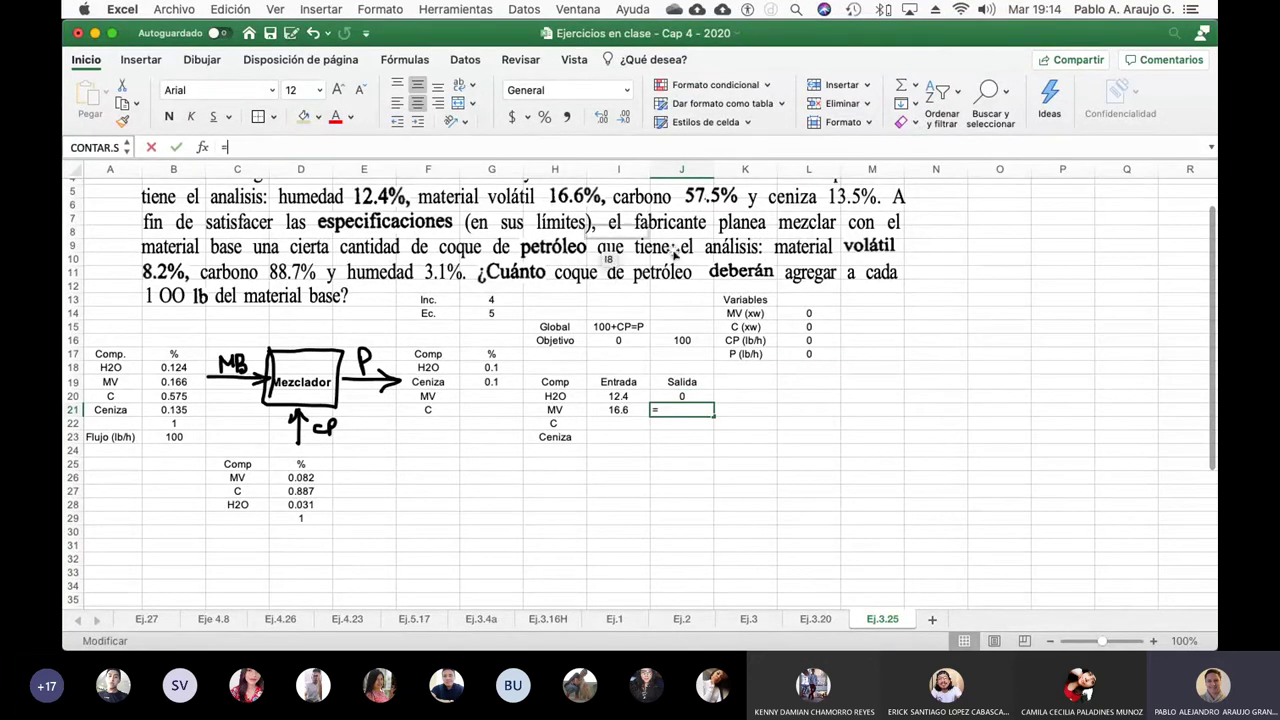
# - Shrink the problem statement picture clear of row 14 and enter the MV outlet formula =L14*L17 in J21
pyautogui.click(806, 313)
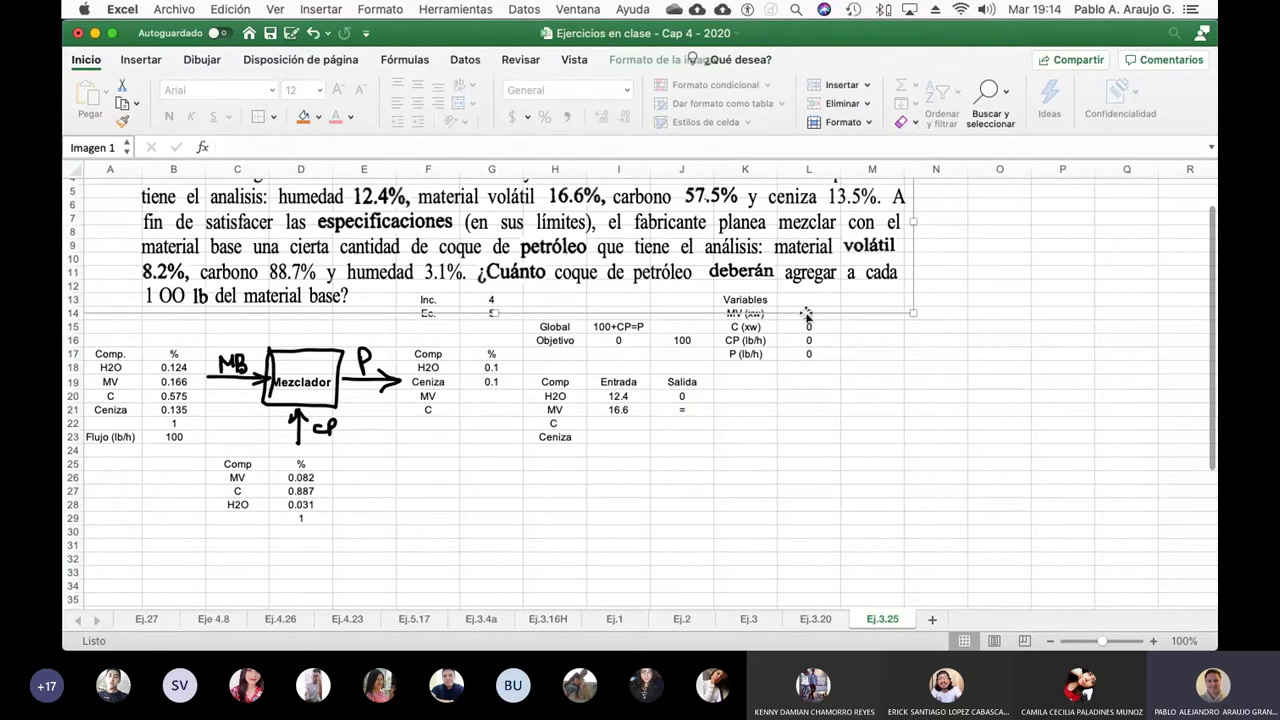
pyautogui.moveTo(496, 313); pyautogui.dragTo(496, 300)
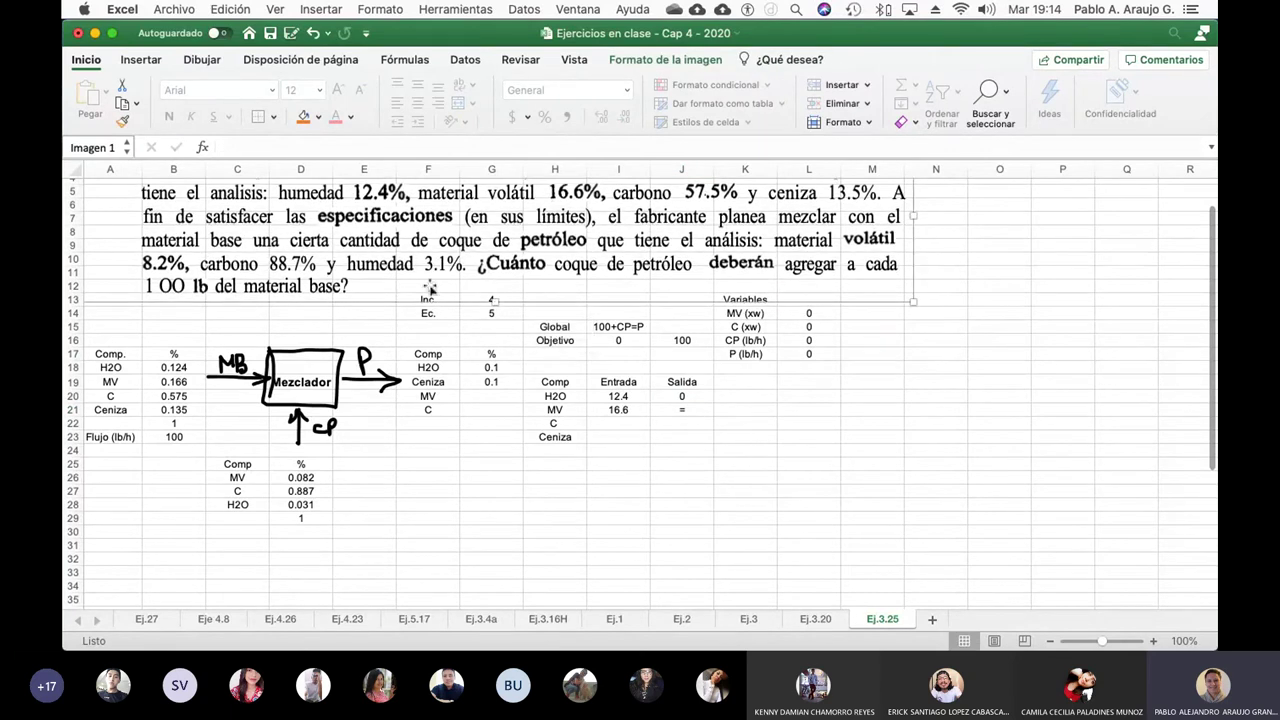
pyautogui.click(680, 411)
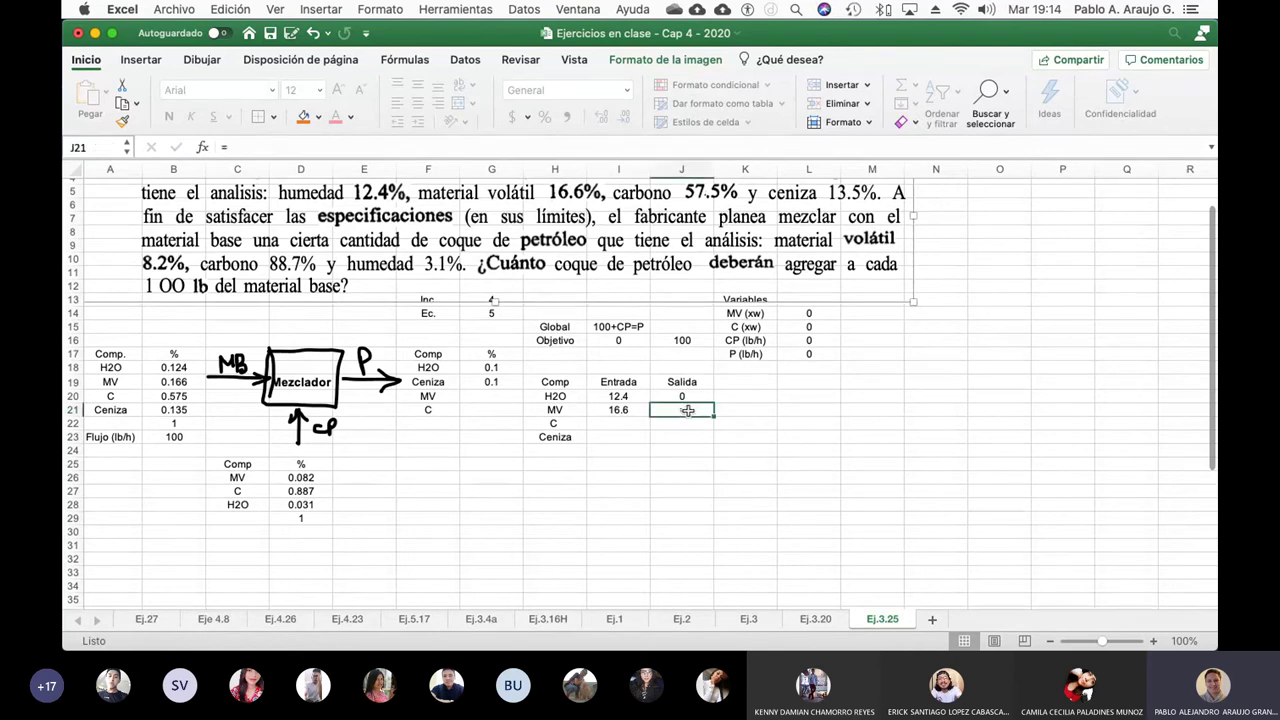
pyautogui.write('=')
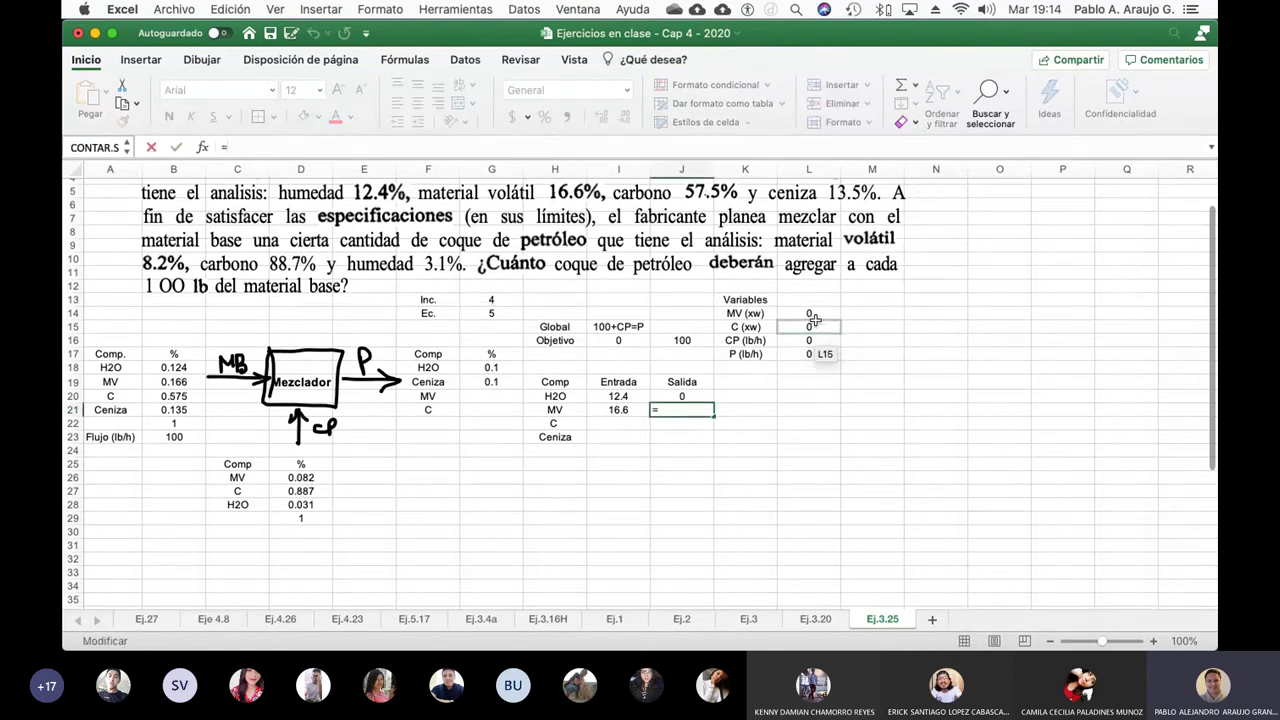
pyautogui.click(815, 313)
pyautogui.write('*')
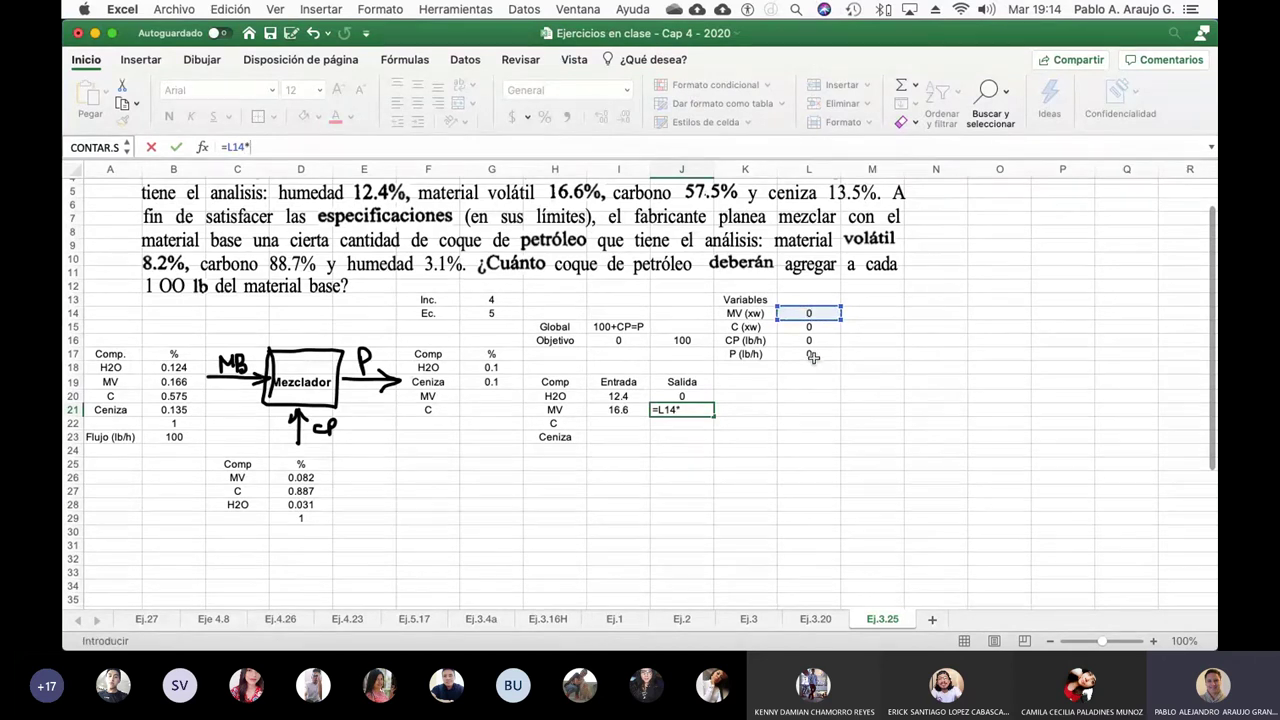
pyautogui.click(813, 355)
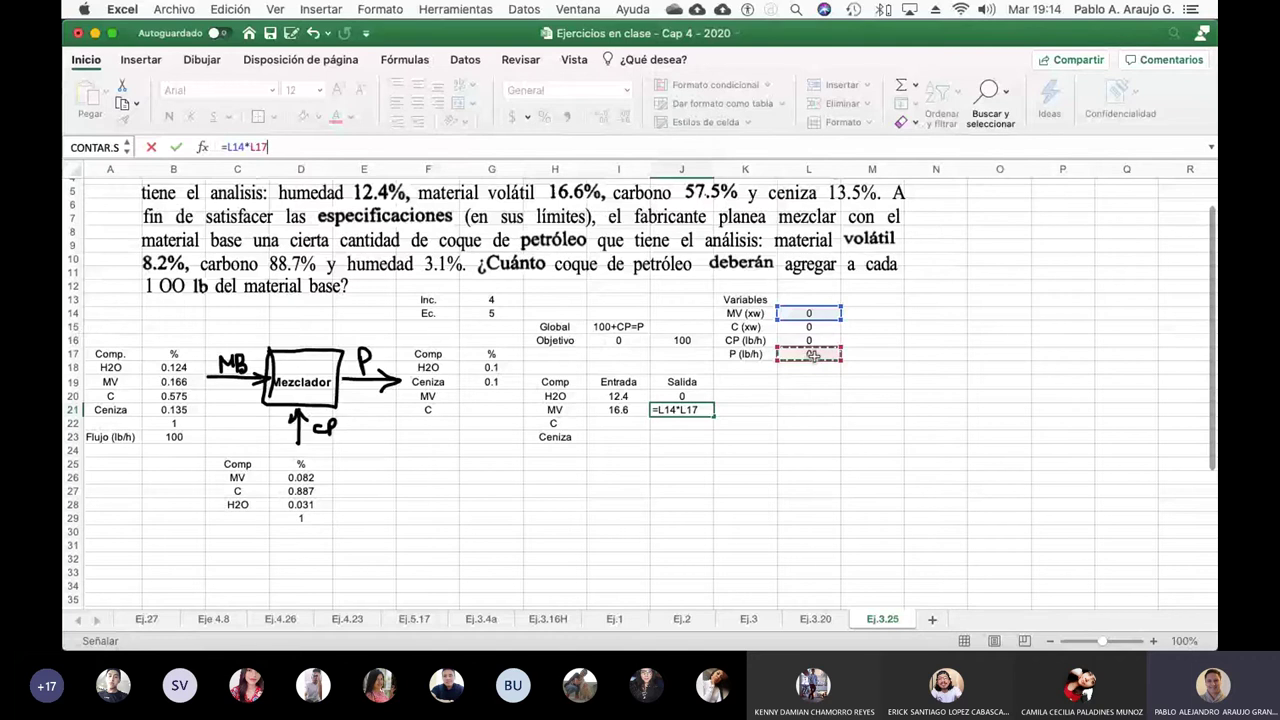
pyautogui.press('Return')
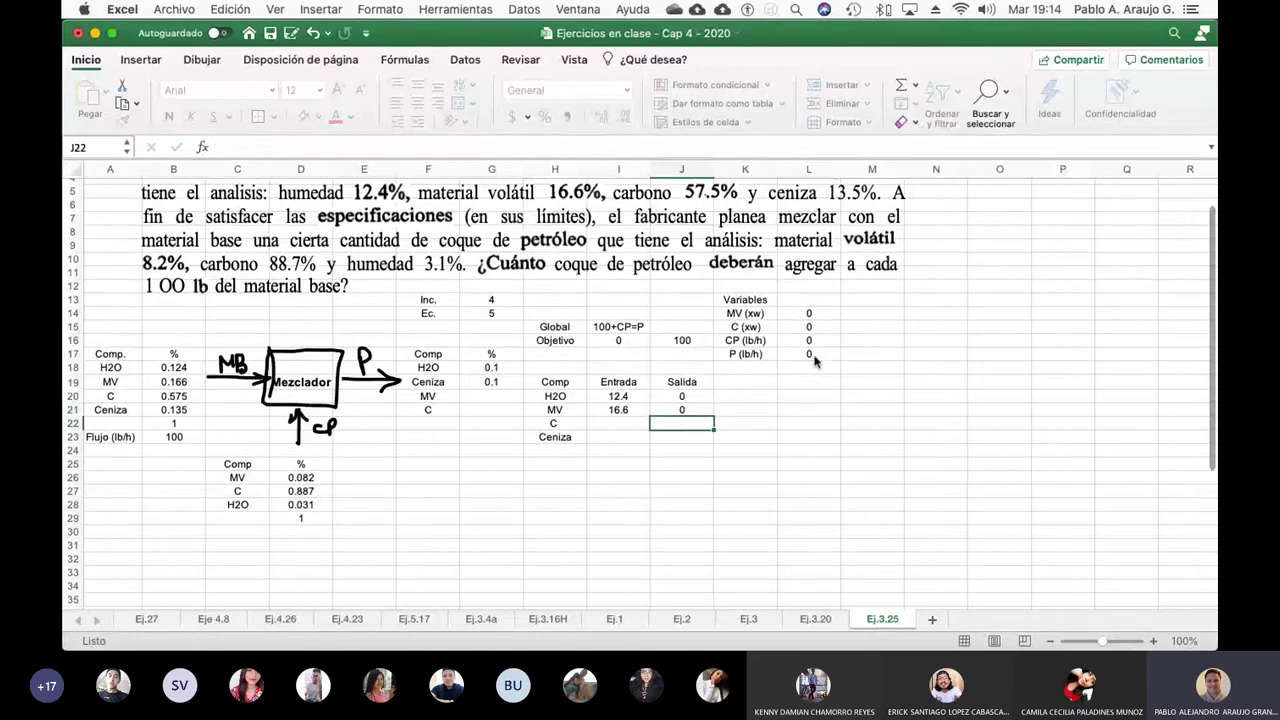
# - Start the C inlet formula in I22 with =($B$20*100), using an absolute reference to the base material's carbon fraction
pyautogui.press('Left')
pyautogui.write('=')
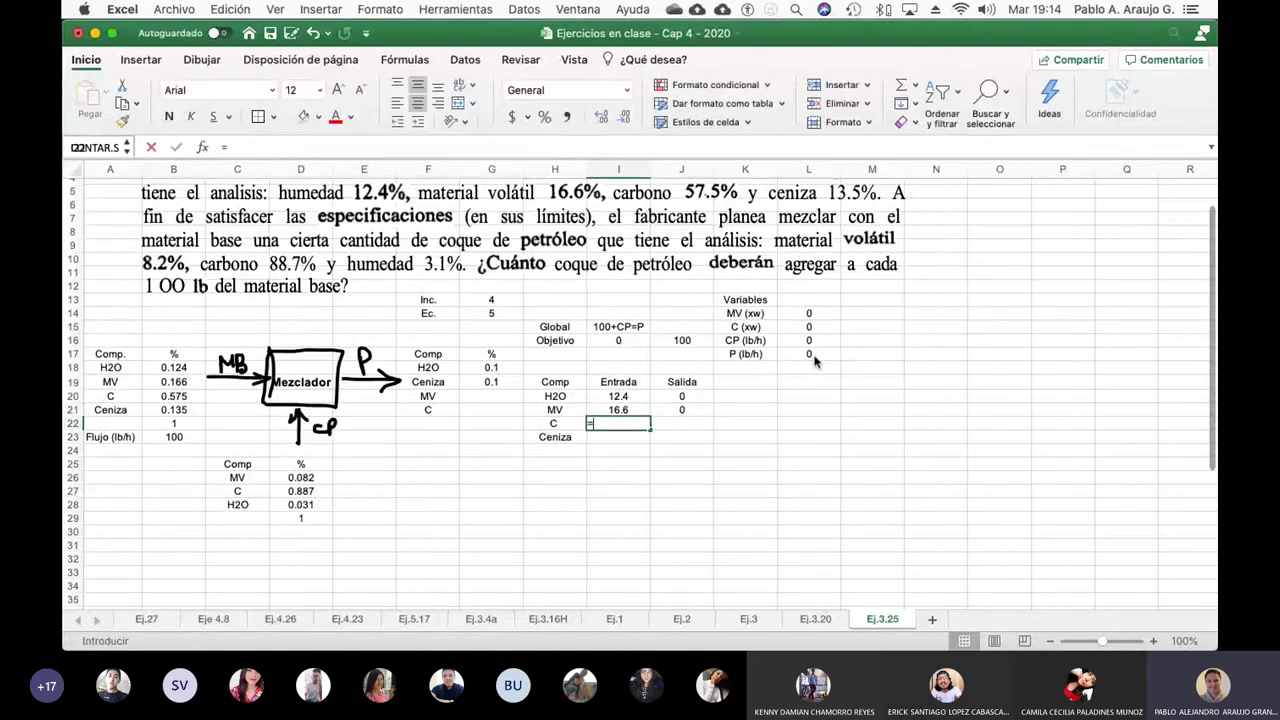
pyautogui.click(172, 394)
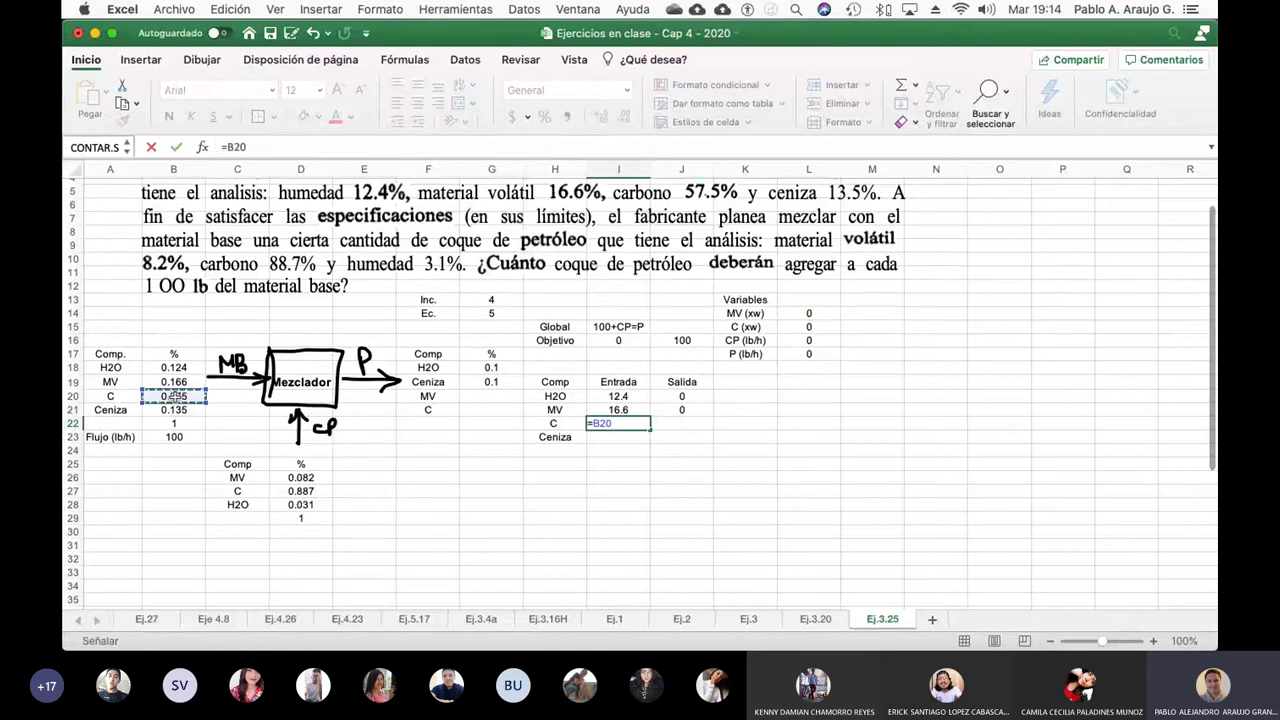
pyautogui.write('*100')
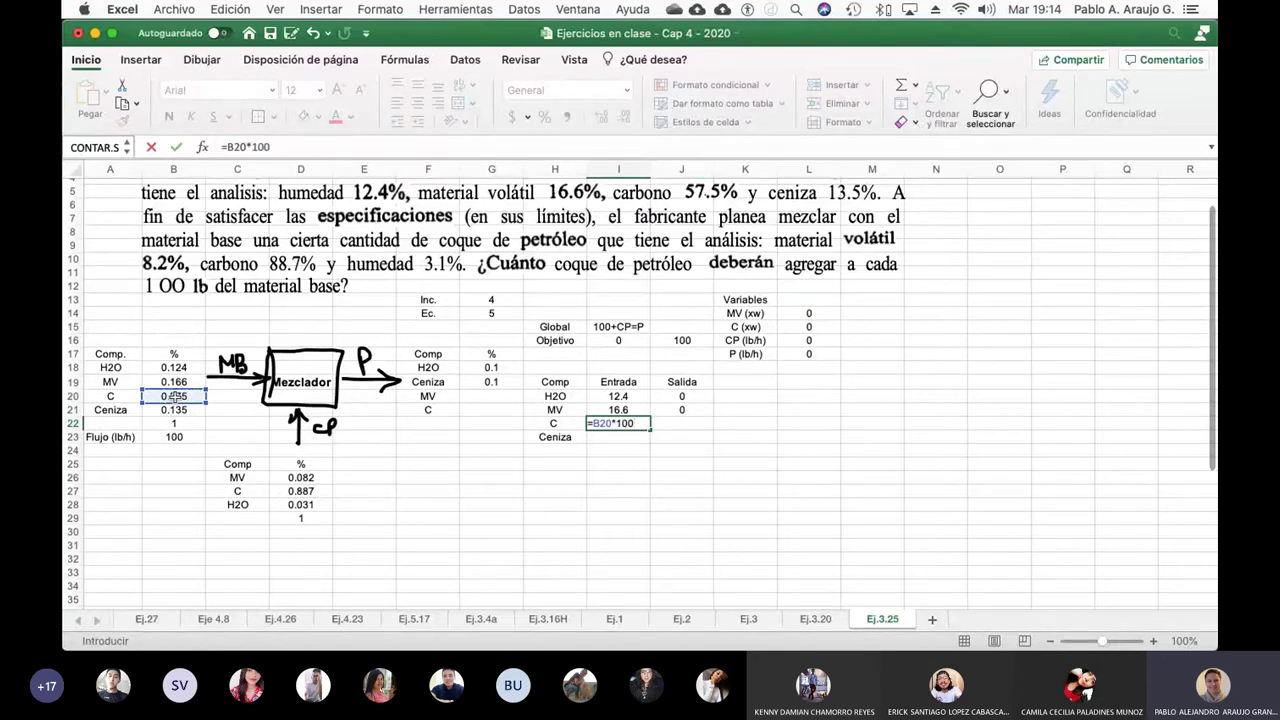
pyautogui.write('+')
pyautogui.press('BackSpace')
pyautogui.write(')')
pyautogui.click(228, 147)
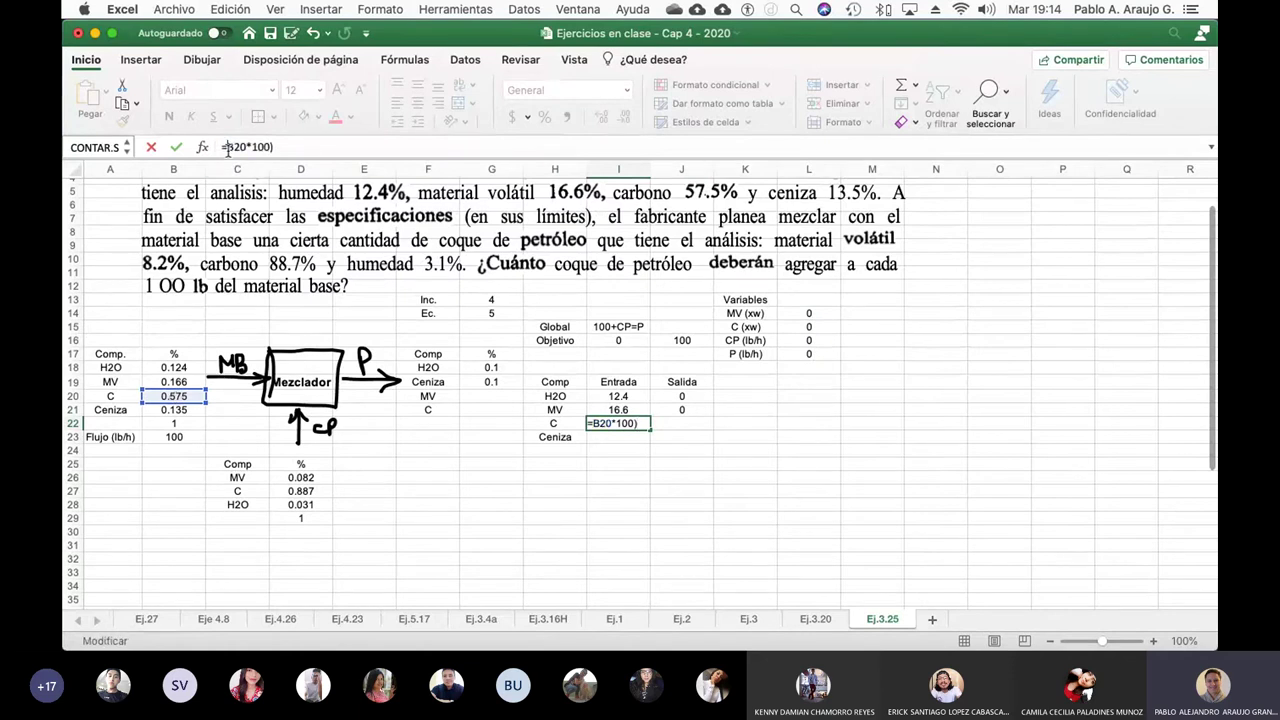
pyautogui.write('(')
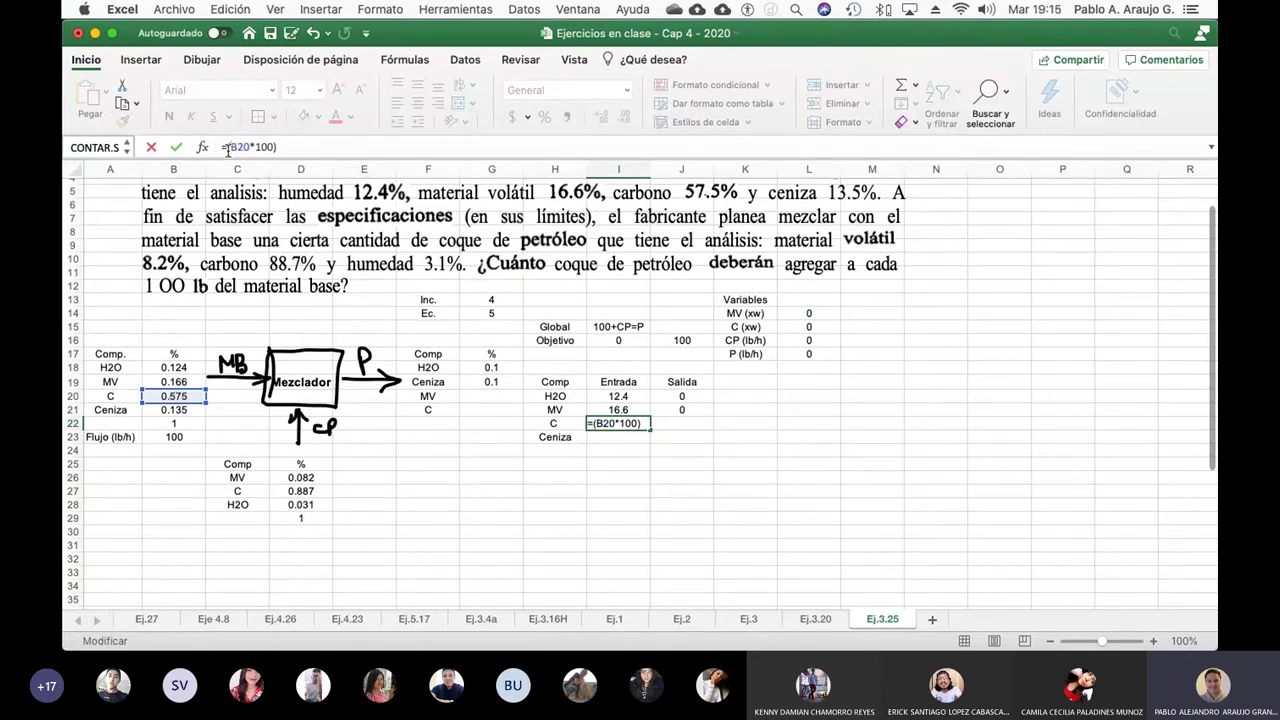
pyautogui.write('$')
pyautogui.press('Right')
pyautogui.write('$')
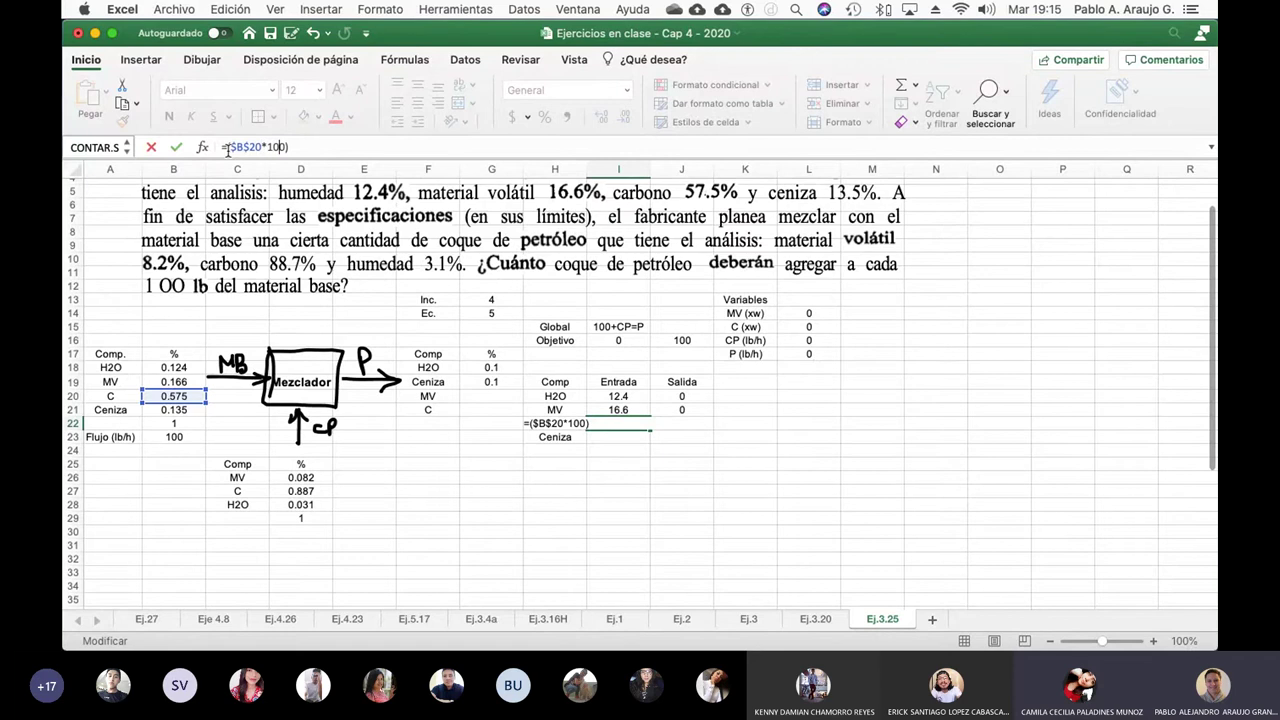
# - Complete the C inlet formula in I22 by adding the petroleum coke term +(D27*L16), anchoring the D27 reference
pyautogui.press('End')
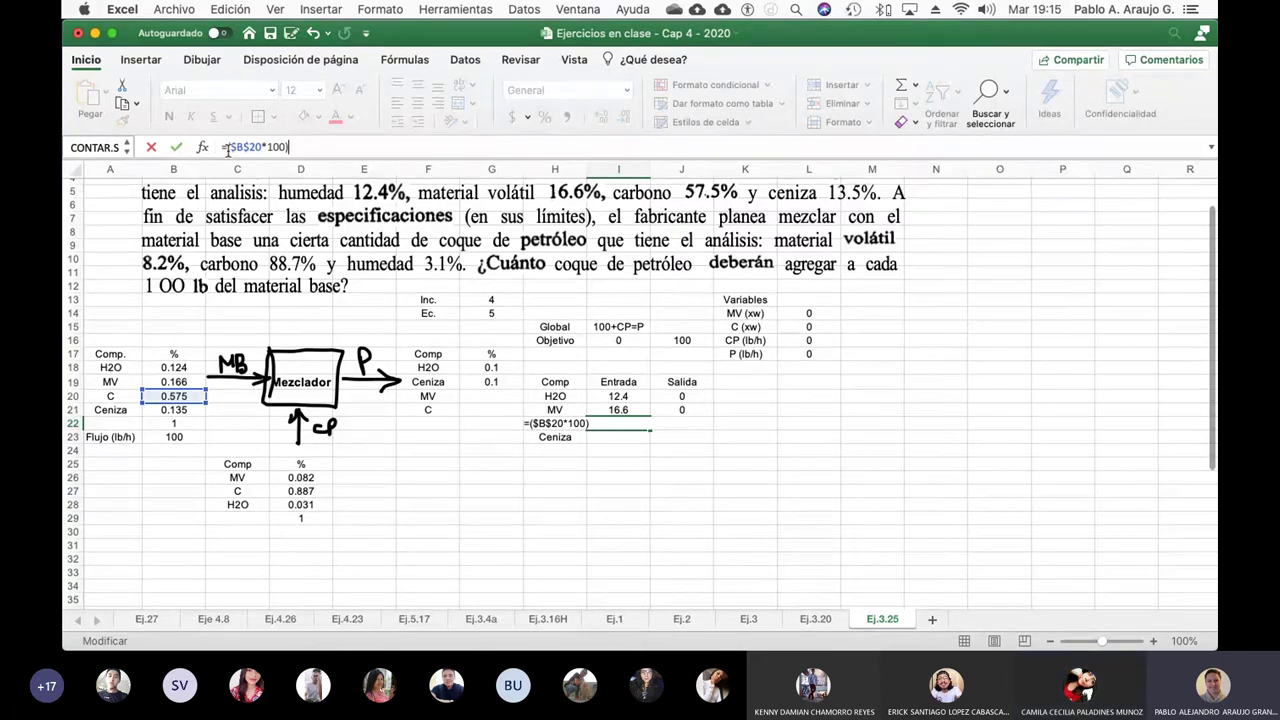
pyautogui.write('+(')
pyautogui.click(309, 491)
pyautogui.write('*')
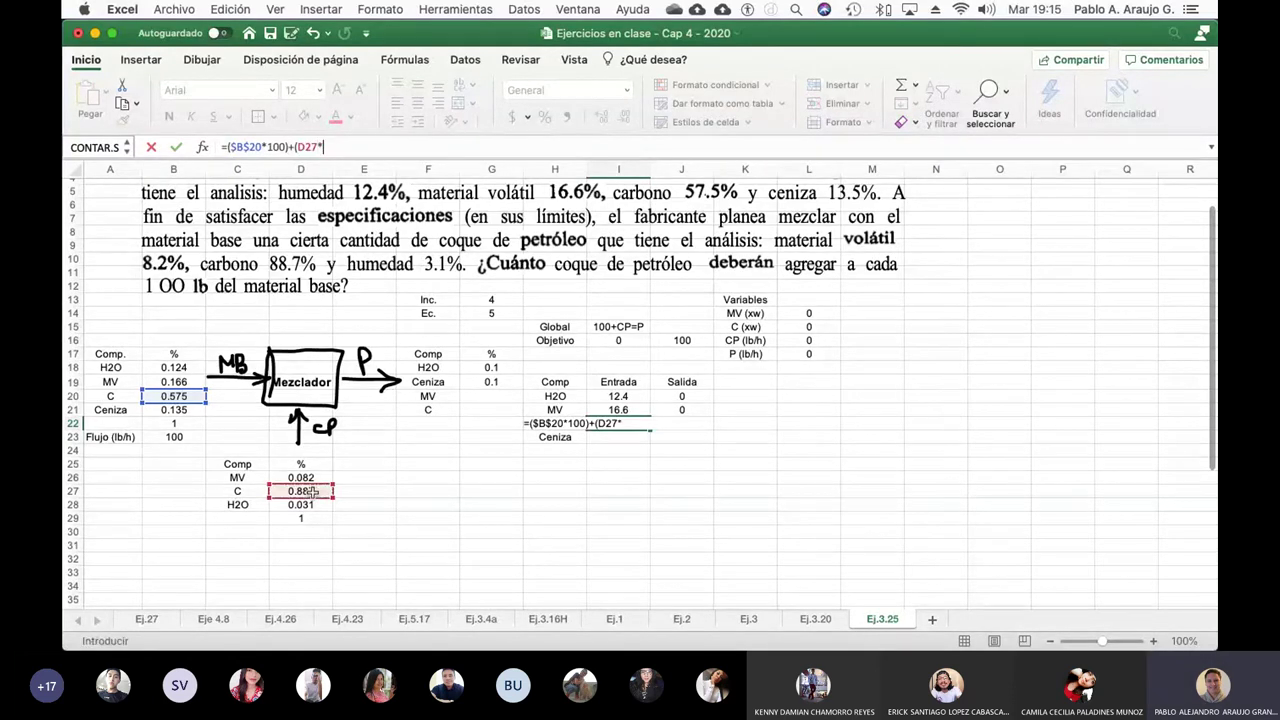
pyautogui.click(806, 340)
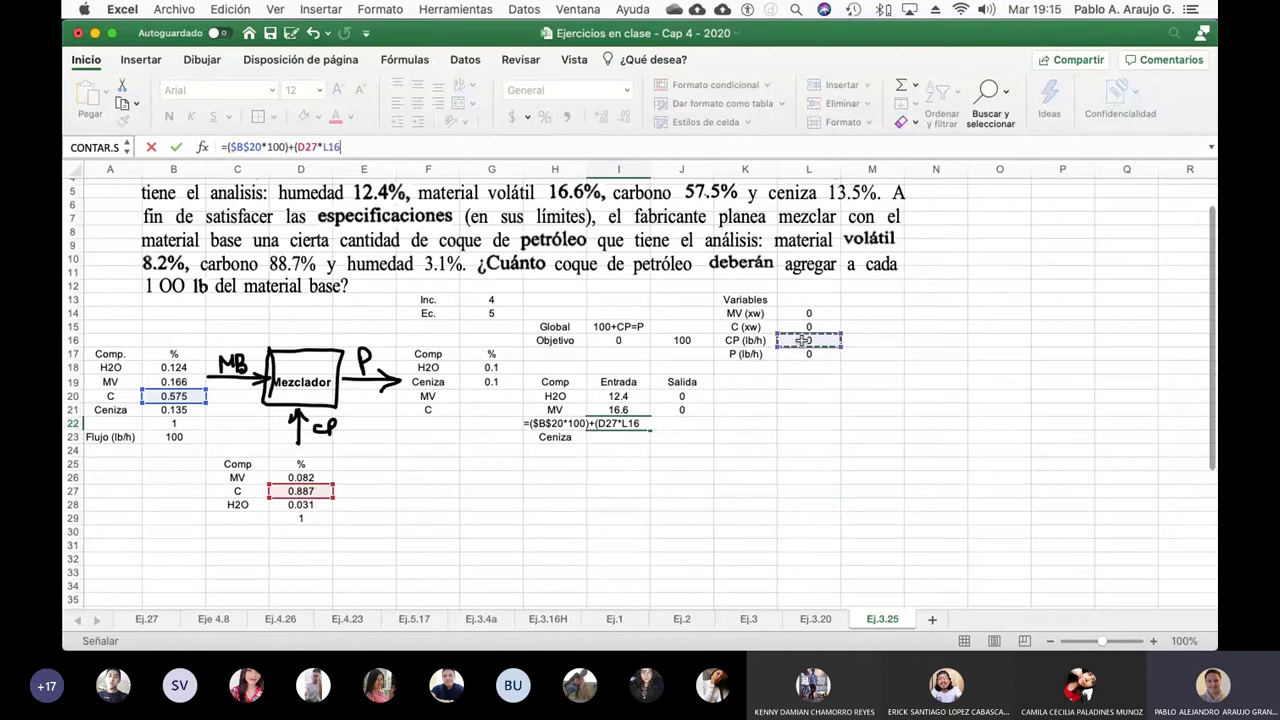
pyautogui.write(')')
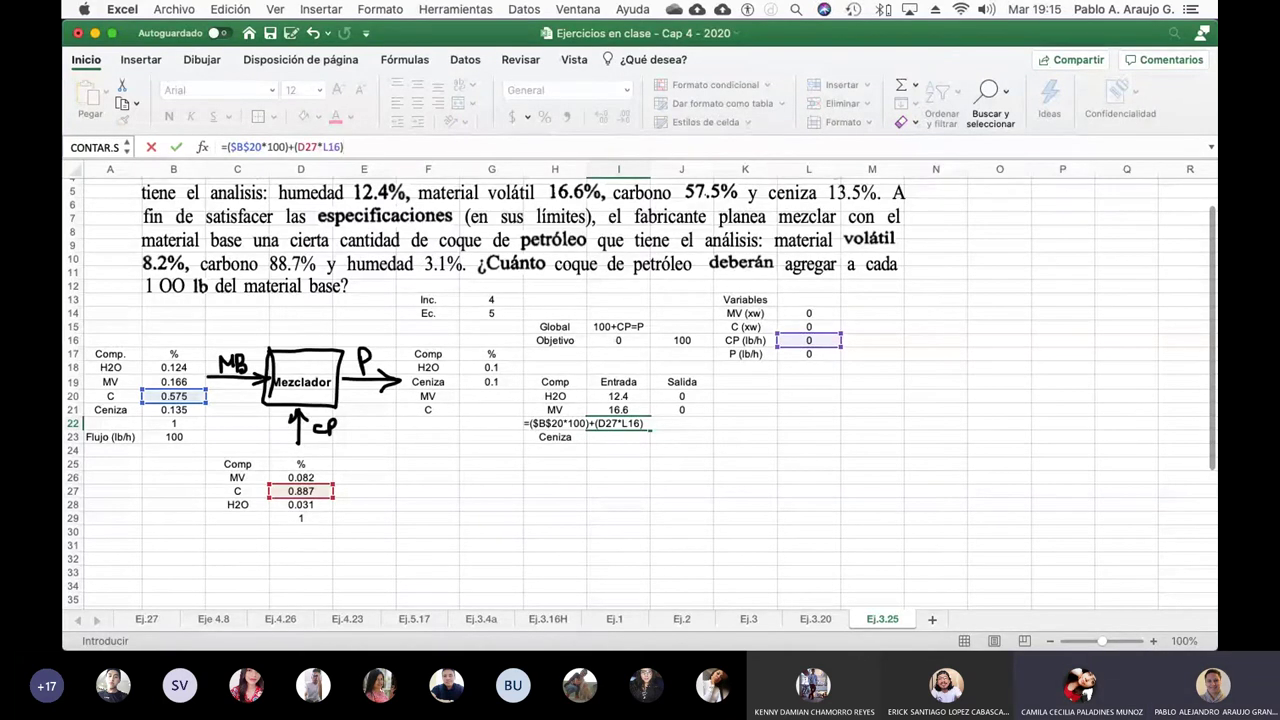
pyautogui.click(300, 147)
pyautogui.press('F4')
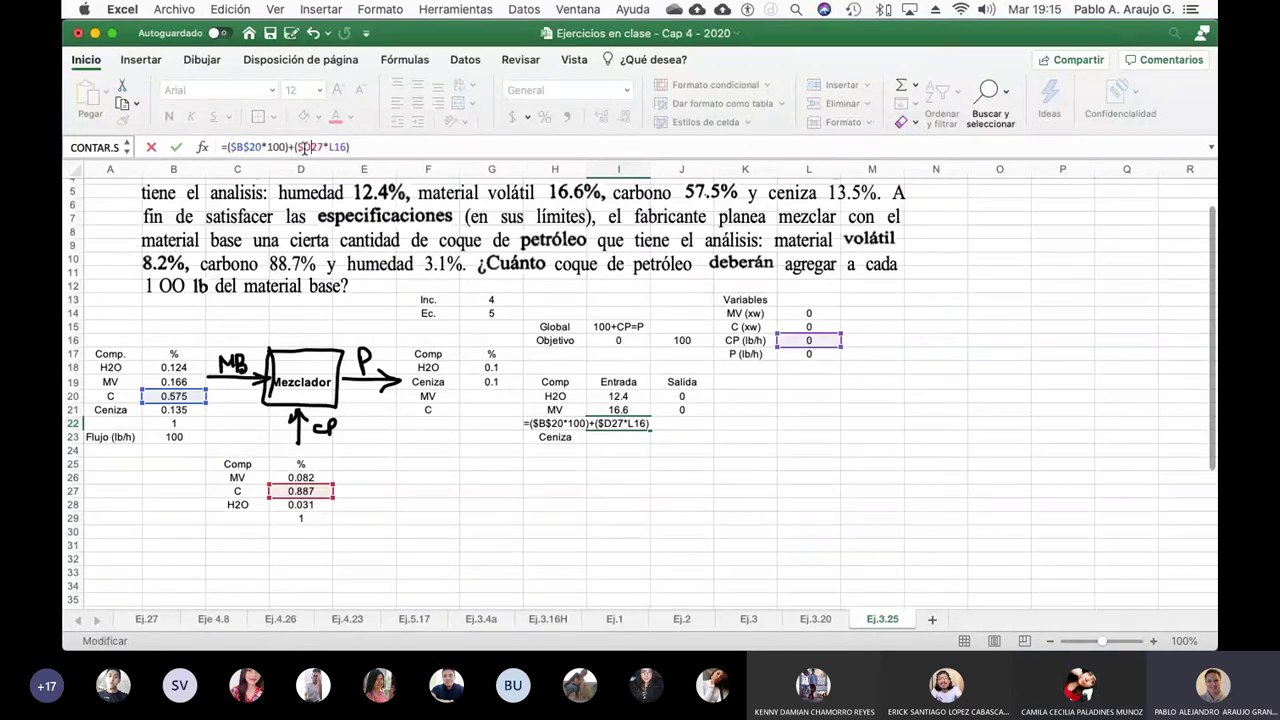
pyautogui.press('Return')
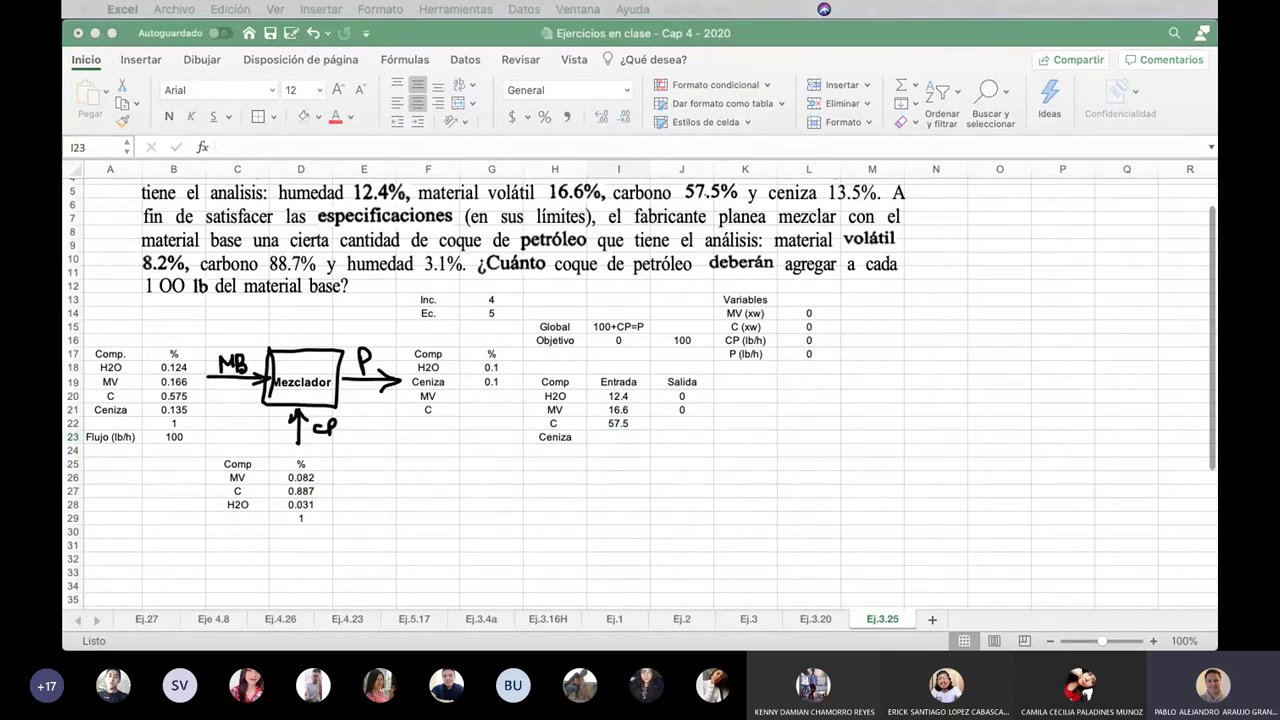
# - Start the C outlet formula in J22 with =L15*, referencing the carbon fraction variable
pyautogui.click(684, 424)
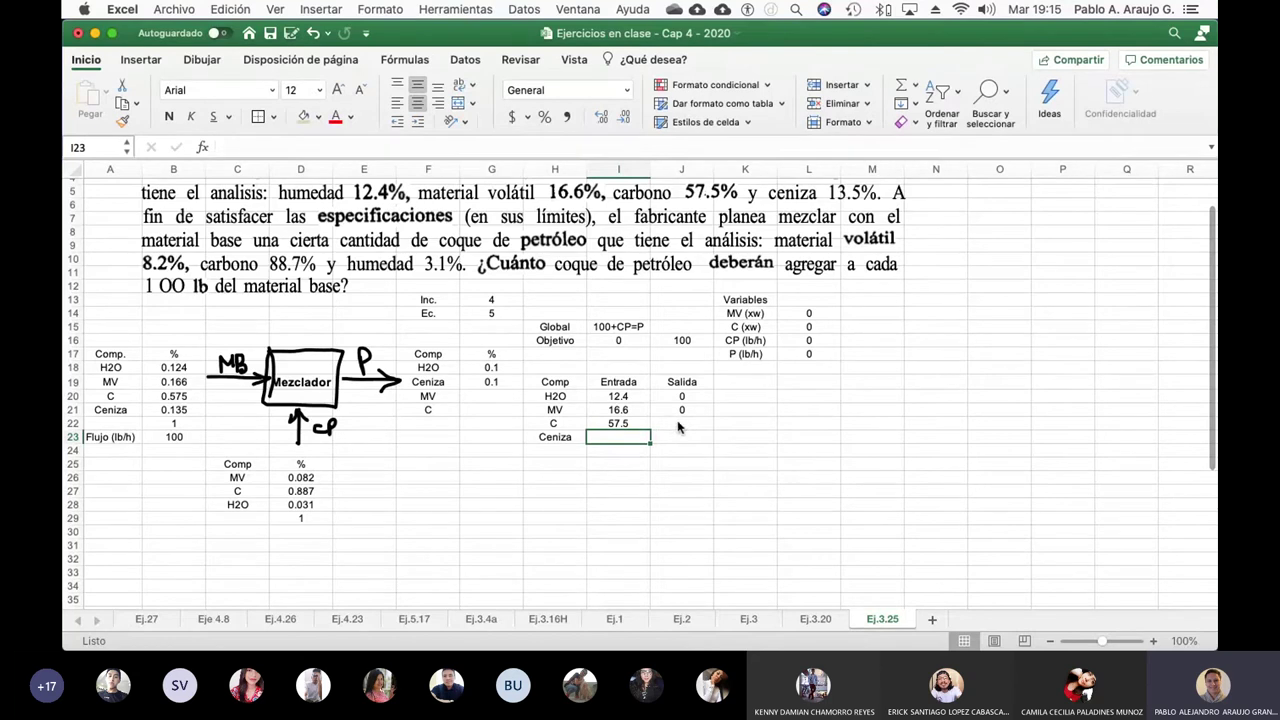
pyautogui.click(679, 424)
pyautogui.write('=')
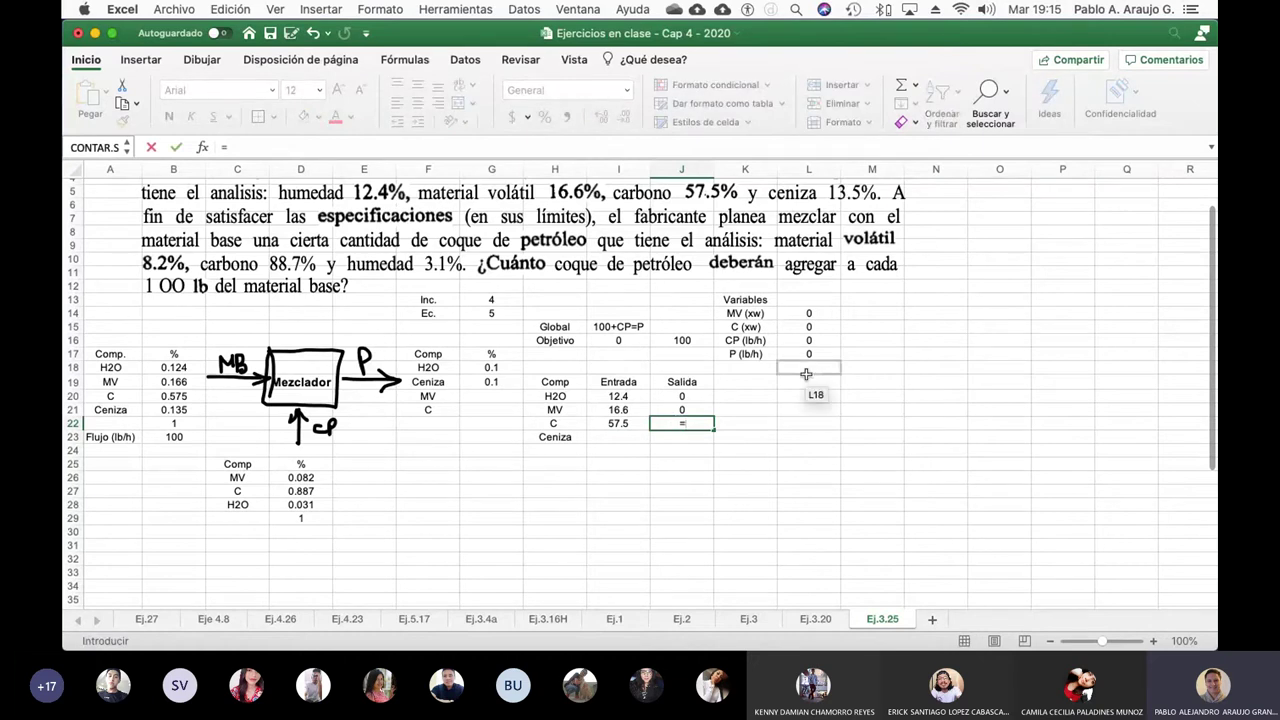
pyautogui.click(809, 326)
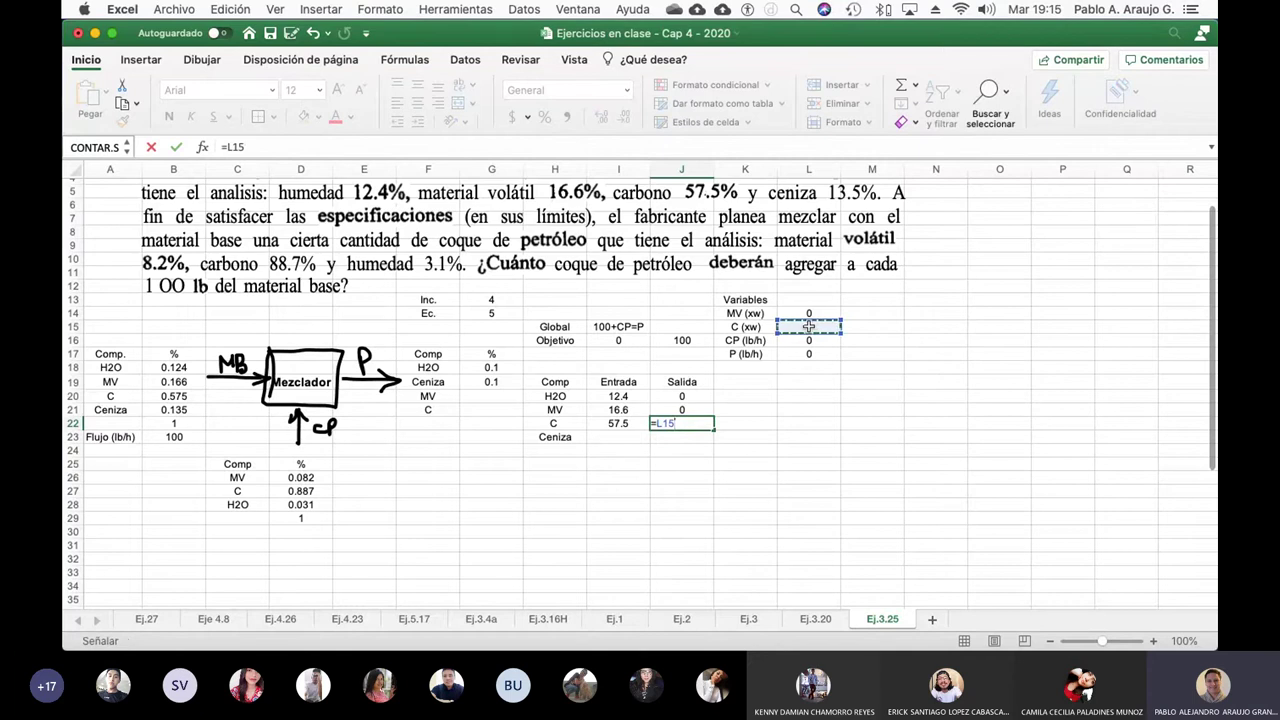
pyautogui.write('*')
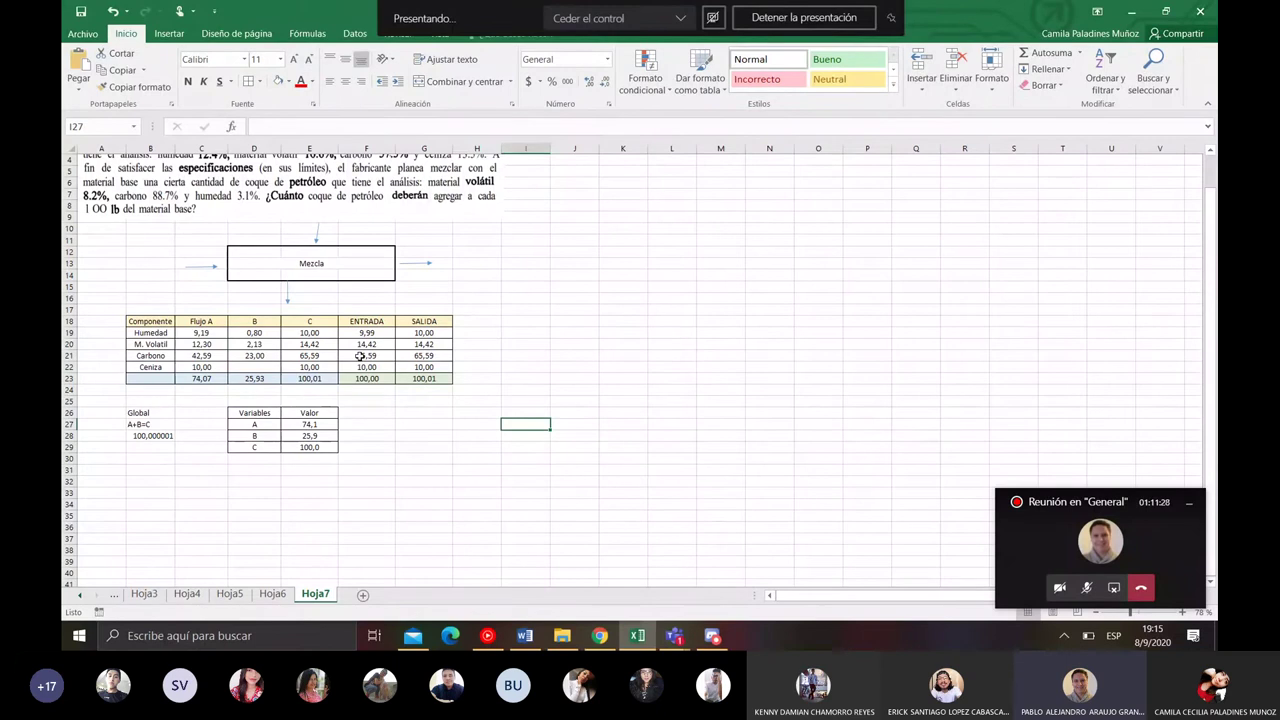
# - Examine the problem statement, component balance table and variables table on sheet Hoja7 of the workbook basicos, unmuting the meeting microphone
pyautogui.scroll(1, 489, 399)
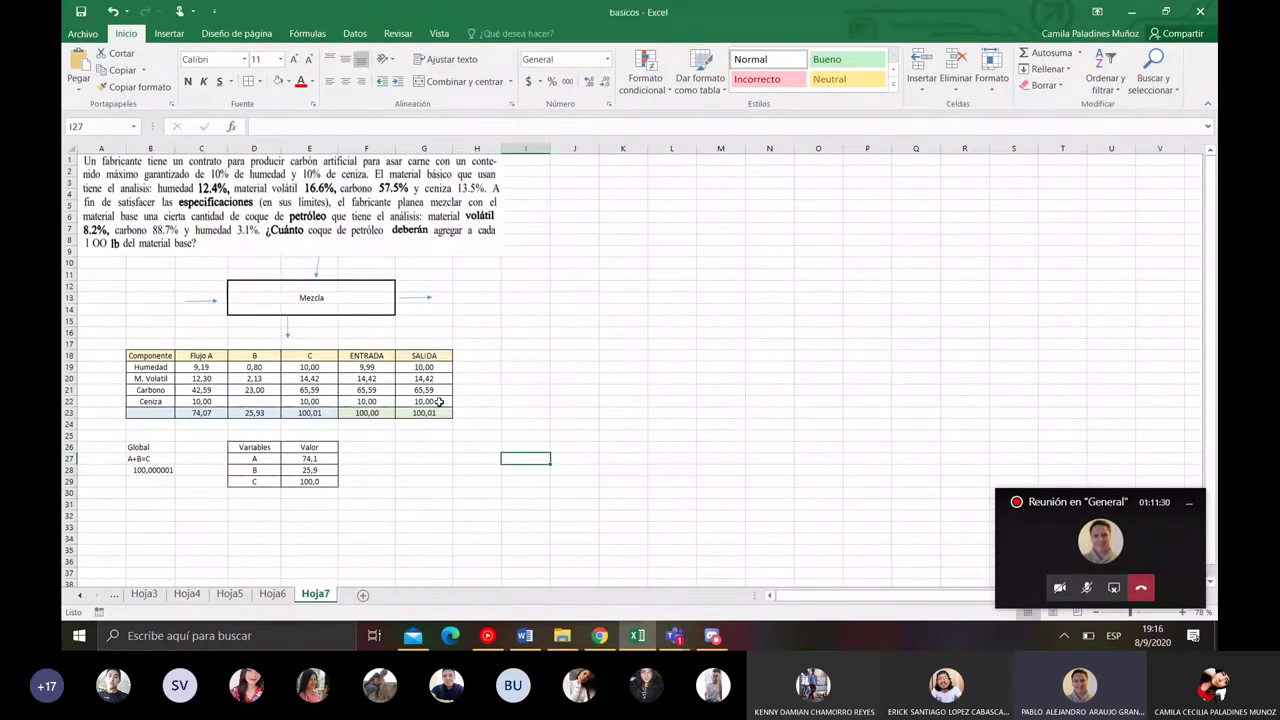
pyautogui.keyDown('ctrl'); pyautogui.scroll(4, 435, 408); pyautogui.keyUp('ctrl')
pyautogui.scroll(-1, 435, 408)
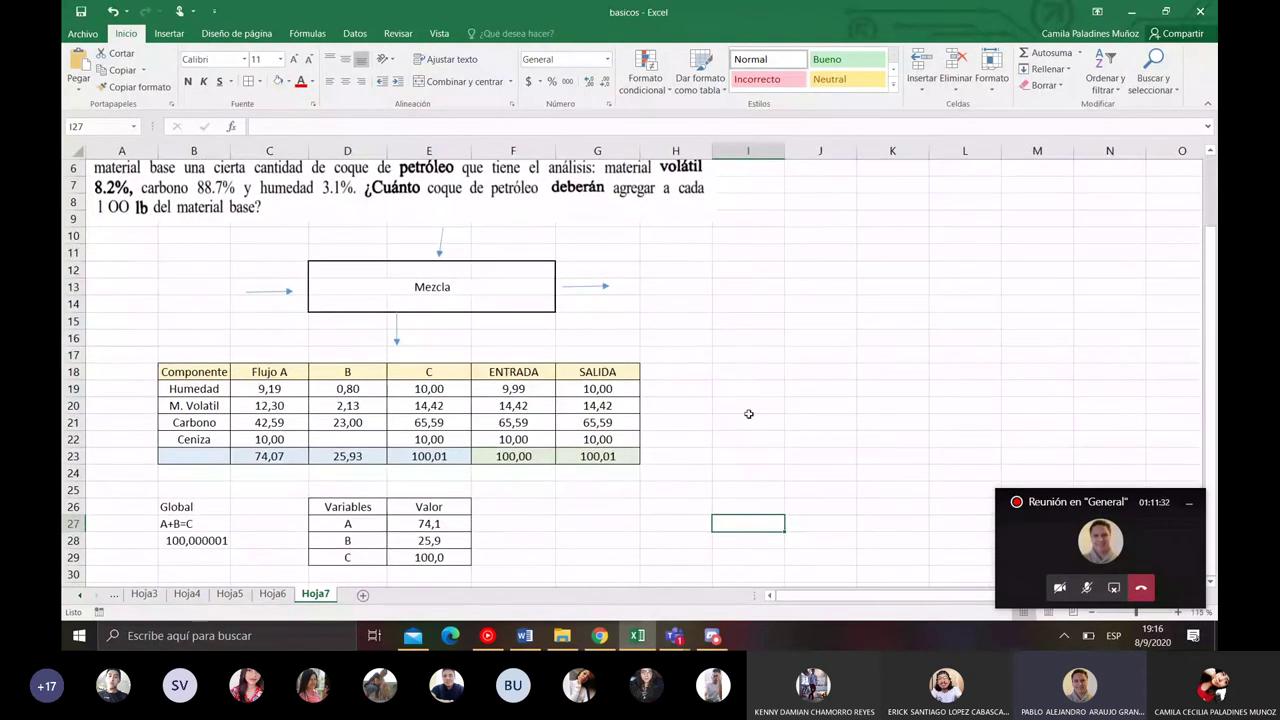
pyautogui.click(1087, 588)
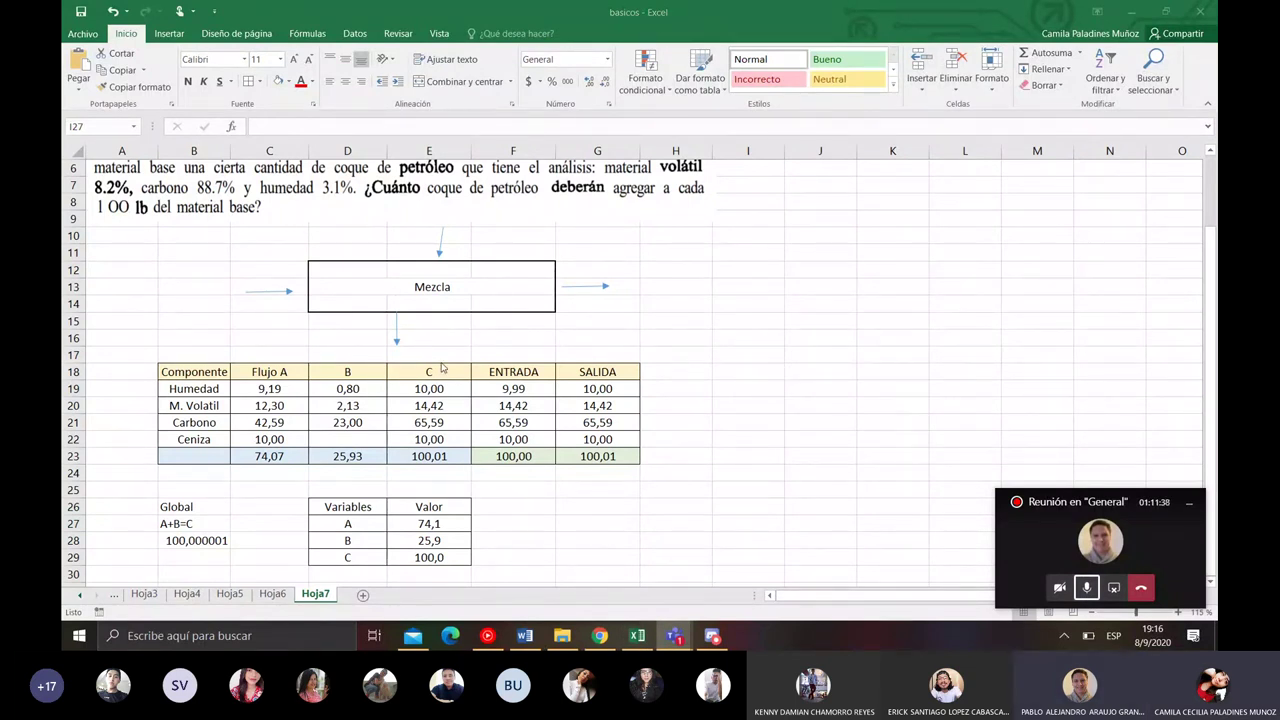
pyautogui.click(322, 187)
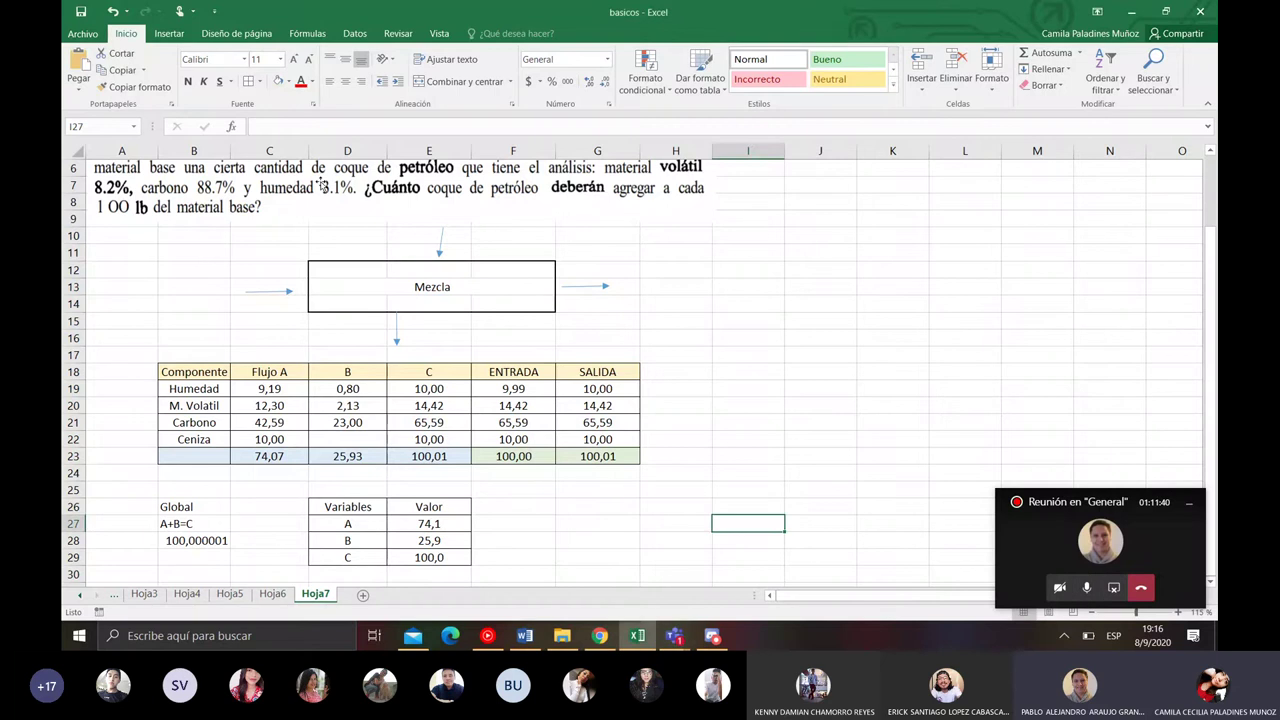
pyautogui.click(322, 187)
pyautogui.scroll(2, 449, 339)
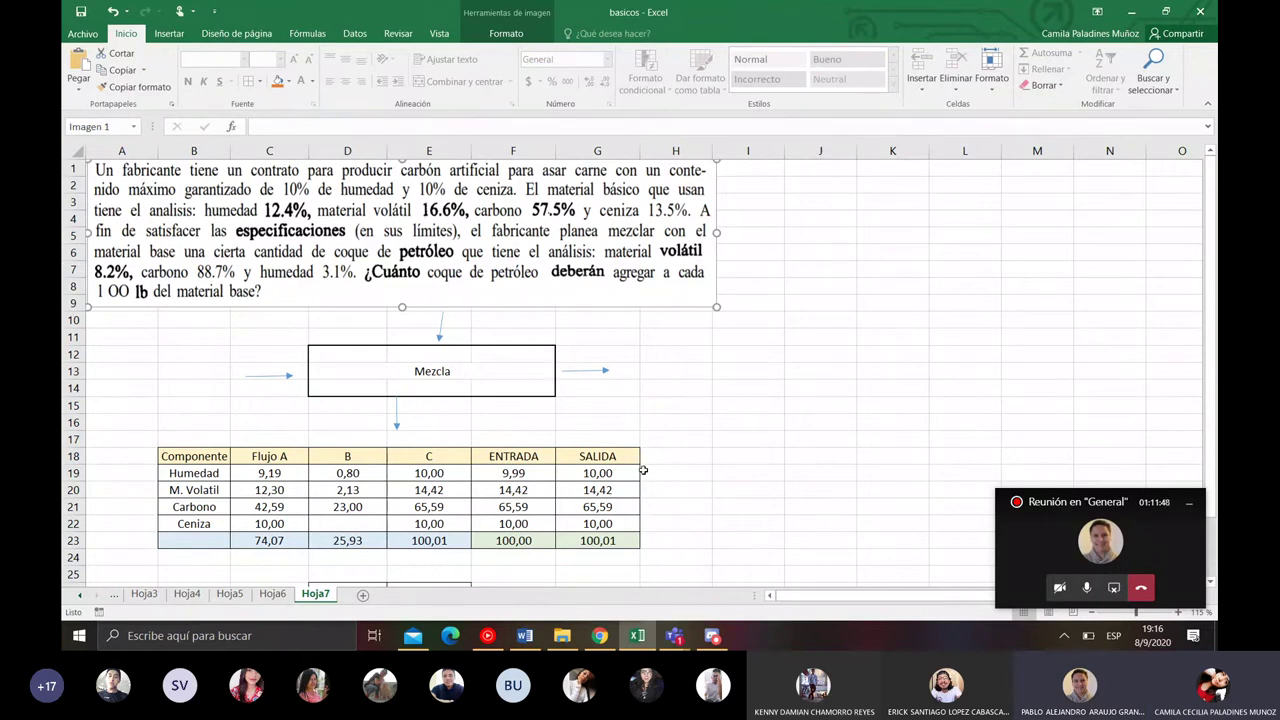
pyautogui.scroll(-3, 676, 426)
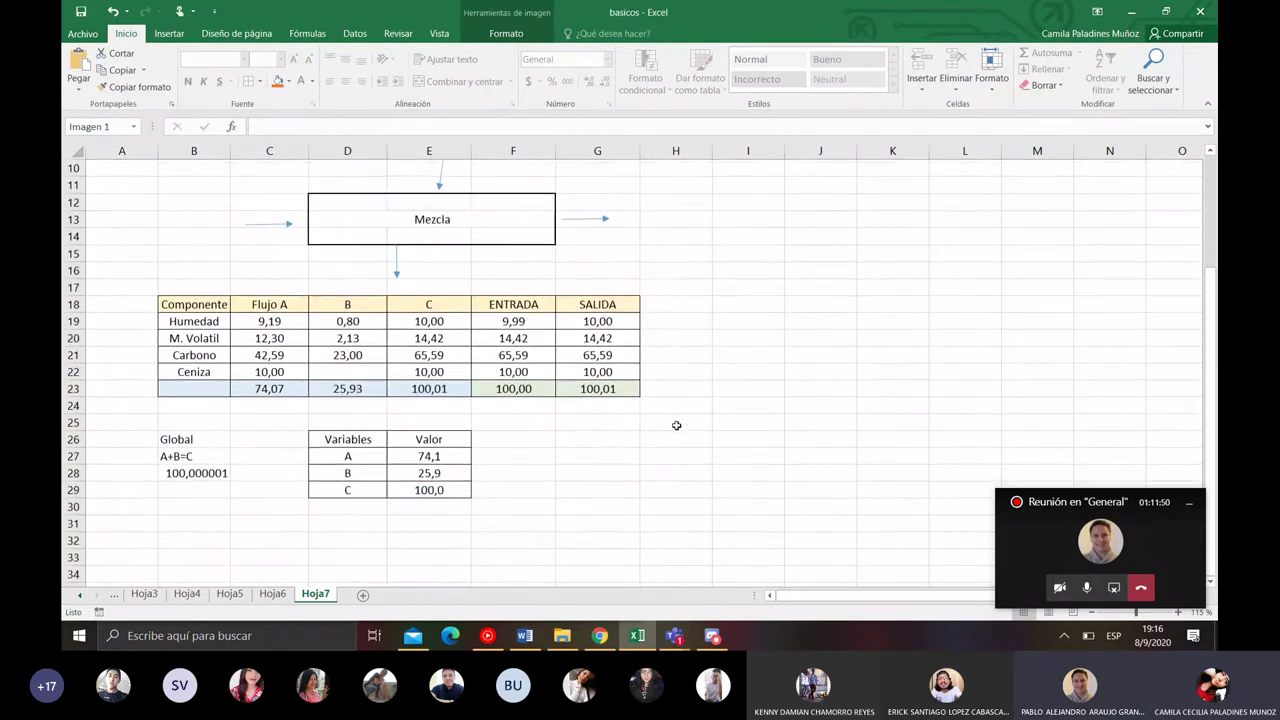
pyautogui.scroll(3, 676, 426)
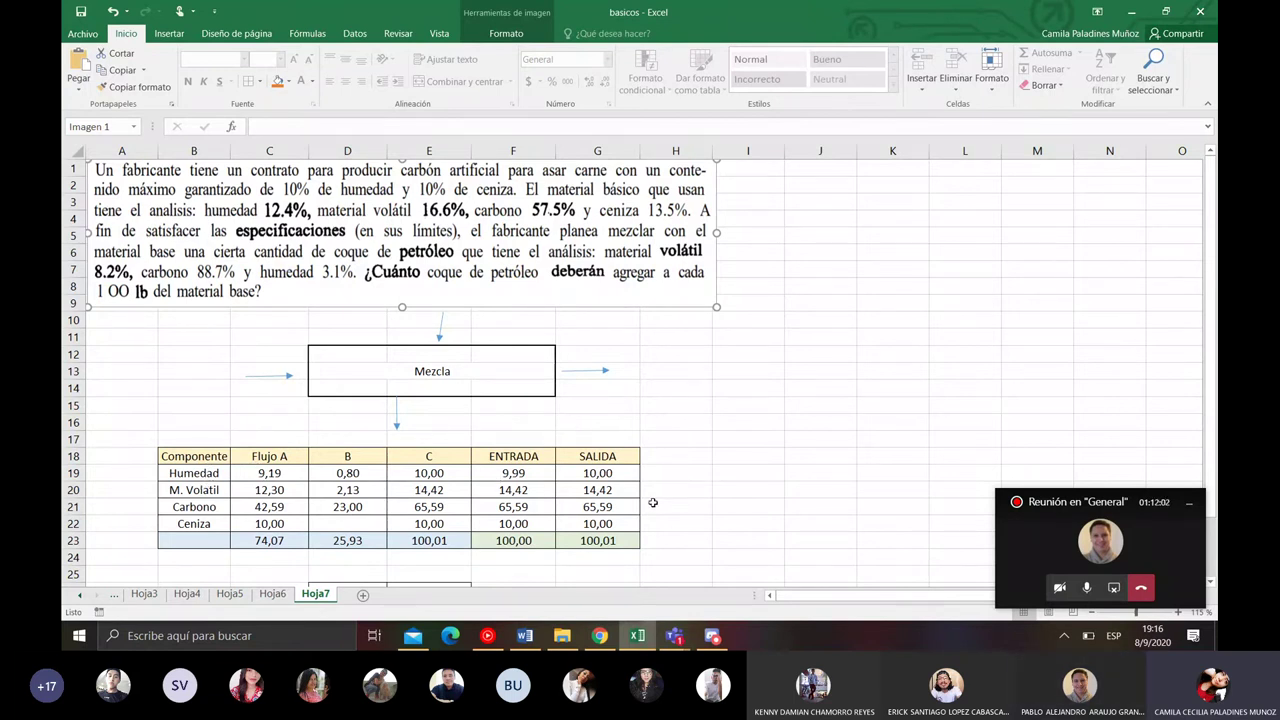
pyautogui.scroll(-2, 652, 500)
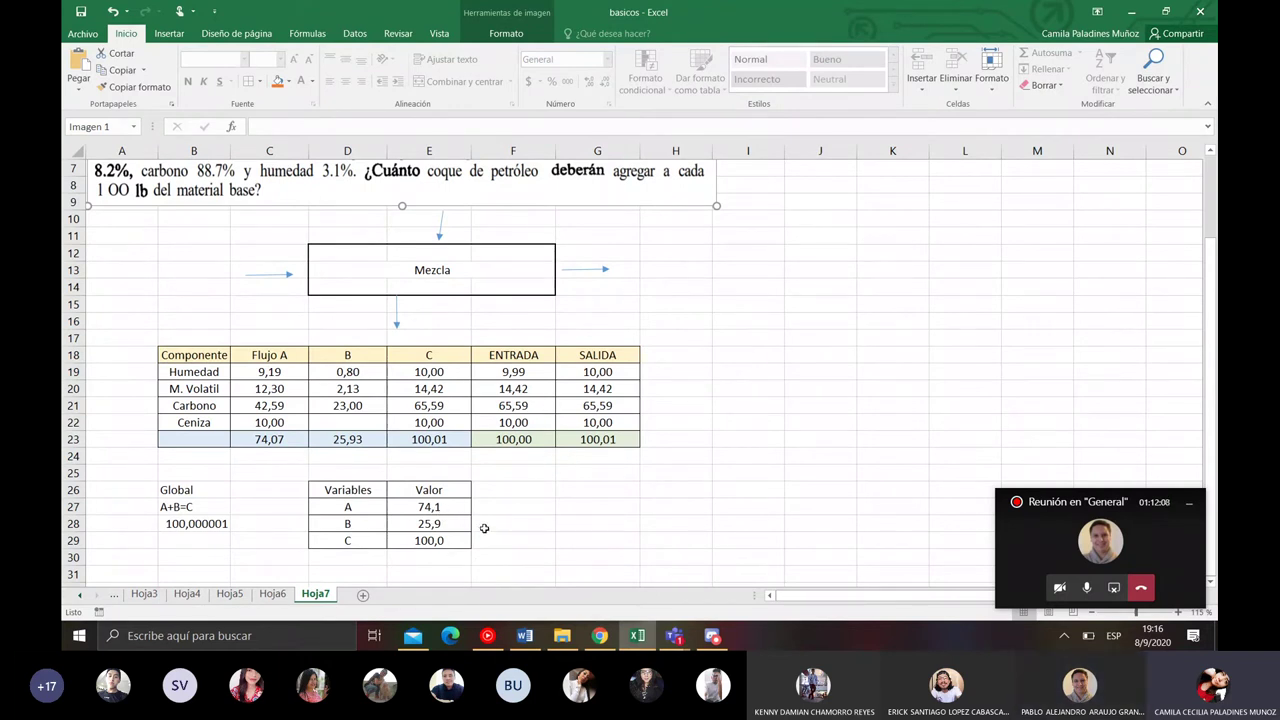
# - Undo the decimal reduction on the variable values in E27:E29, restoring four decimal places
pyautogui.keyDown('ctrl'); pyautogui.scroll(-1, 697, 461); pyautogui.keyUp('ctrl')
pyautogui.click(697, 461)
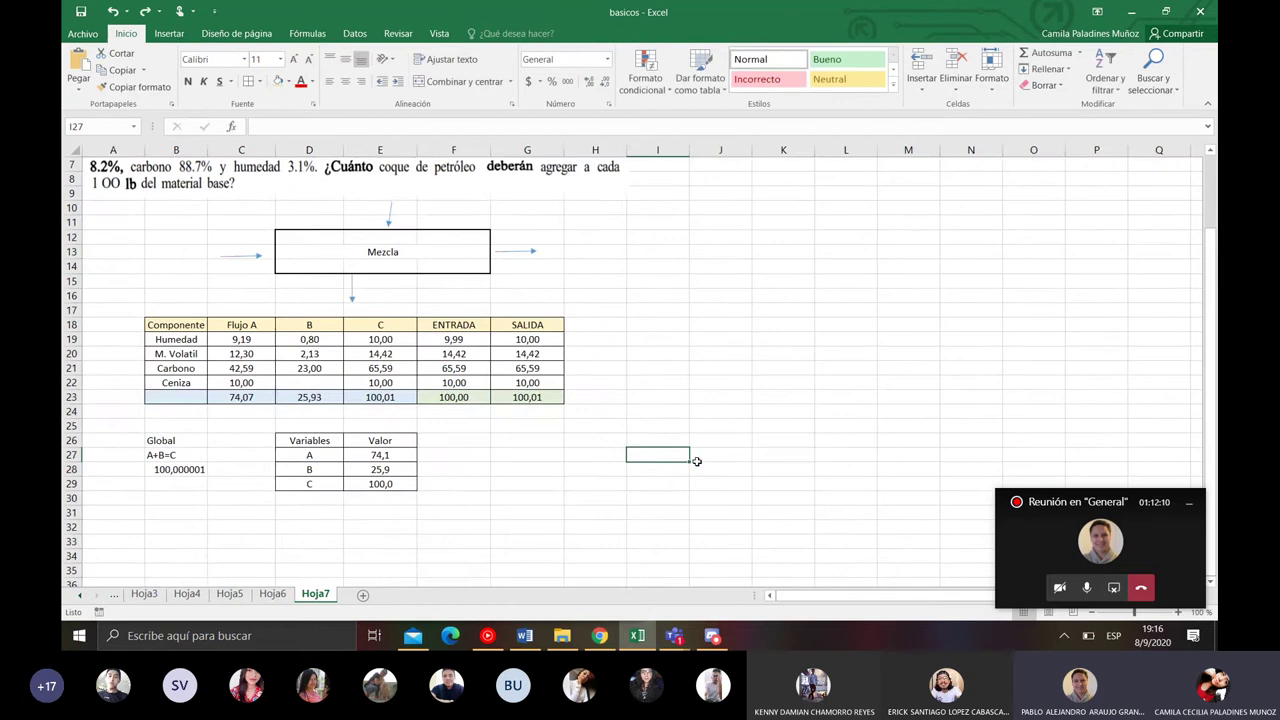
pyautogui.keyDown('ctrl'); pyautogui.scroll(-2, 697, 461); pyautogui.keyUp('ctrl')
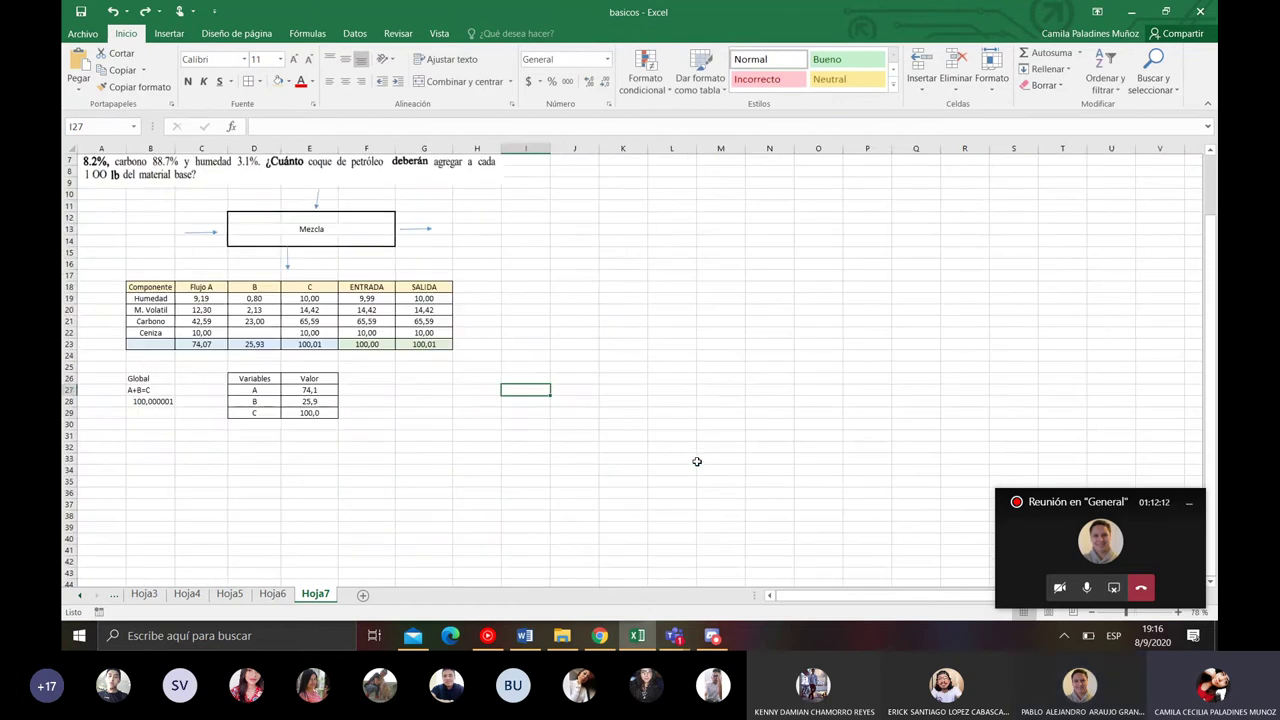
pyautogui.hotkey('ctrl', 'z')
pyautogui.hotkey('ctrl', 'y')
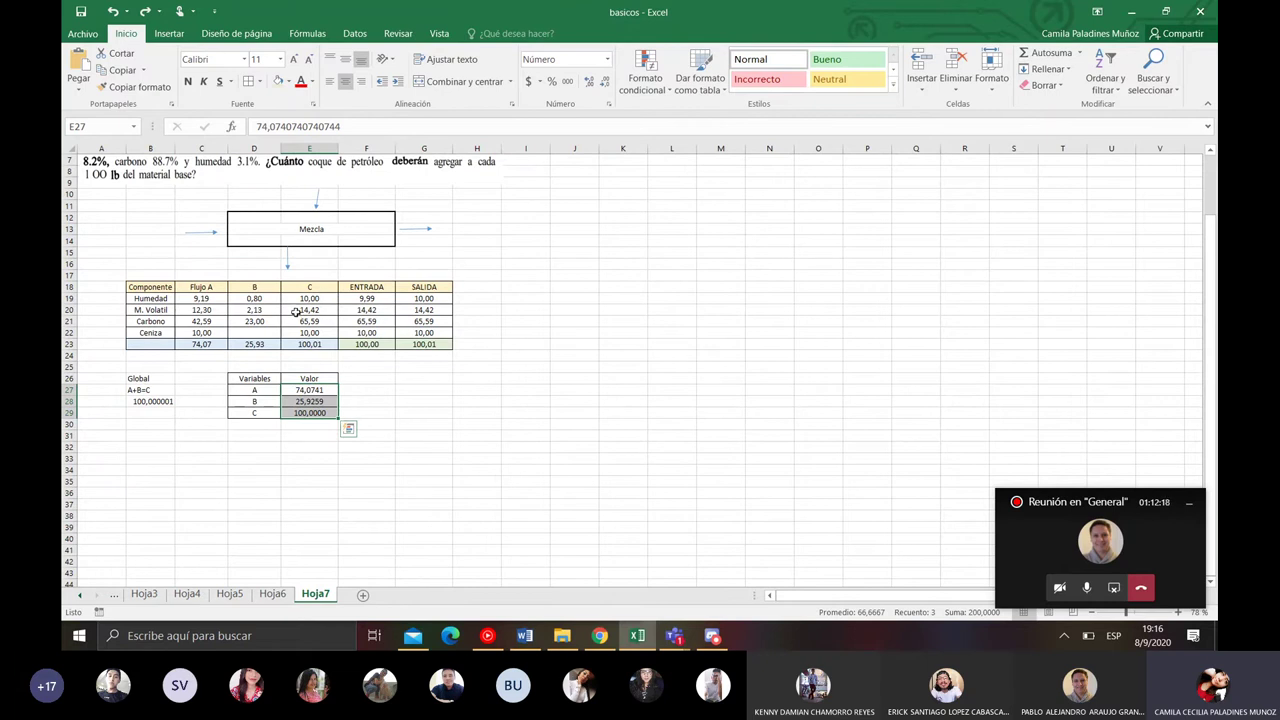
# - Inspect the global balance formula in B28, review the balance table against the problem statement, and stop sharing the screen
pyautogui.click(144, 400)
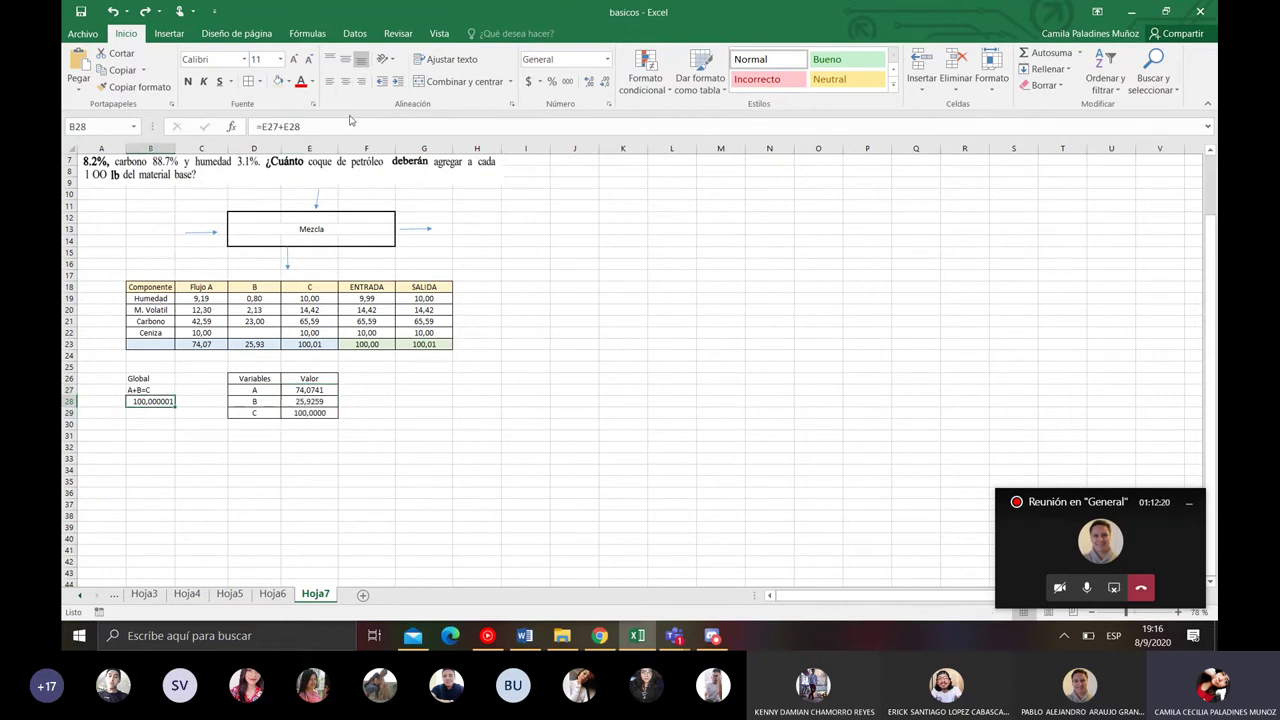
pyautogui.scroll(3, 366, 452)
pyautogui.scroll(2, 366, 452)
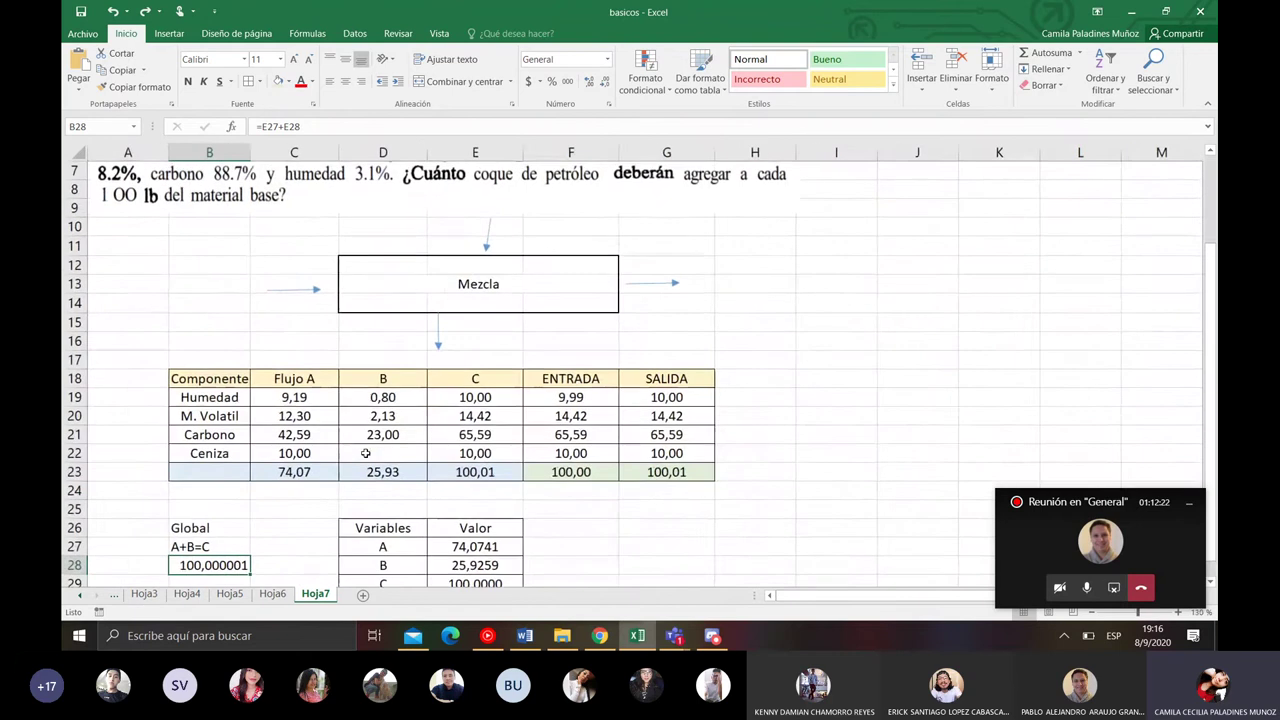
pyautogui.scroll(-2, 297, 494)
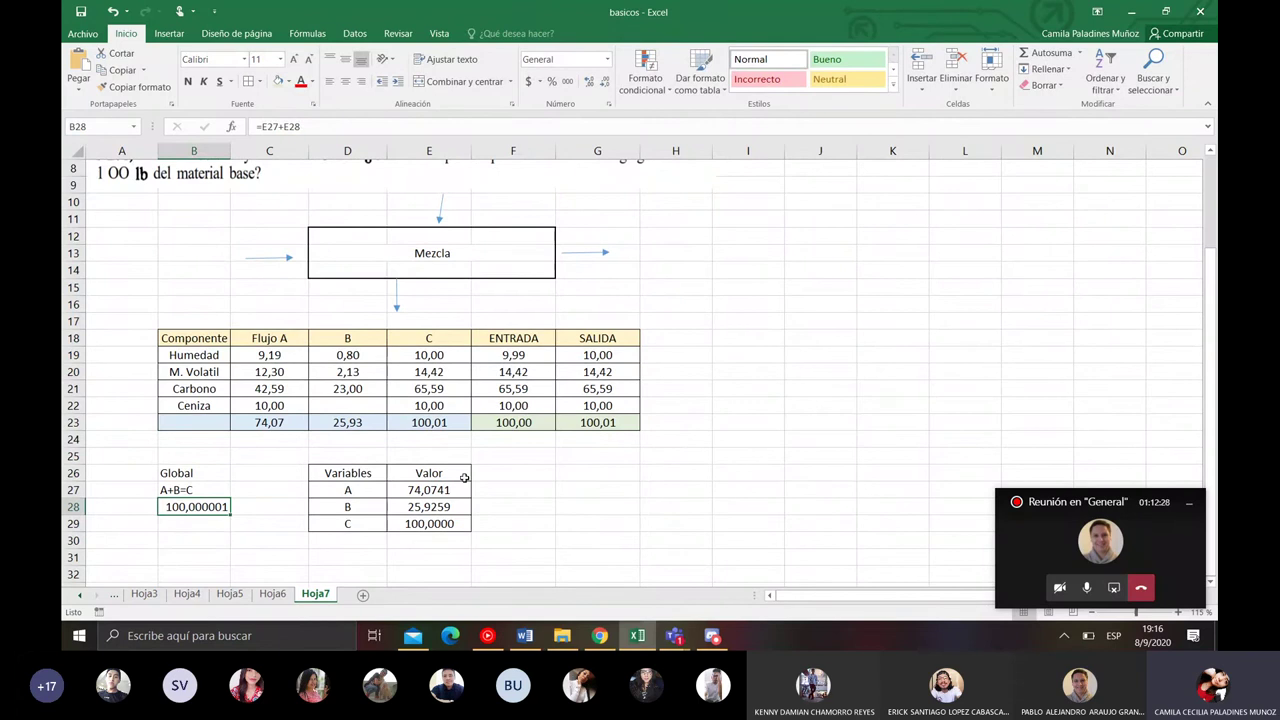
pyautogui.scroll(3, 475, 387)
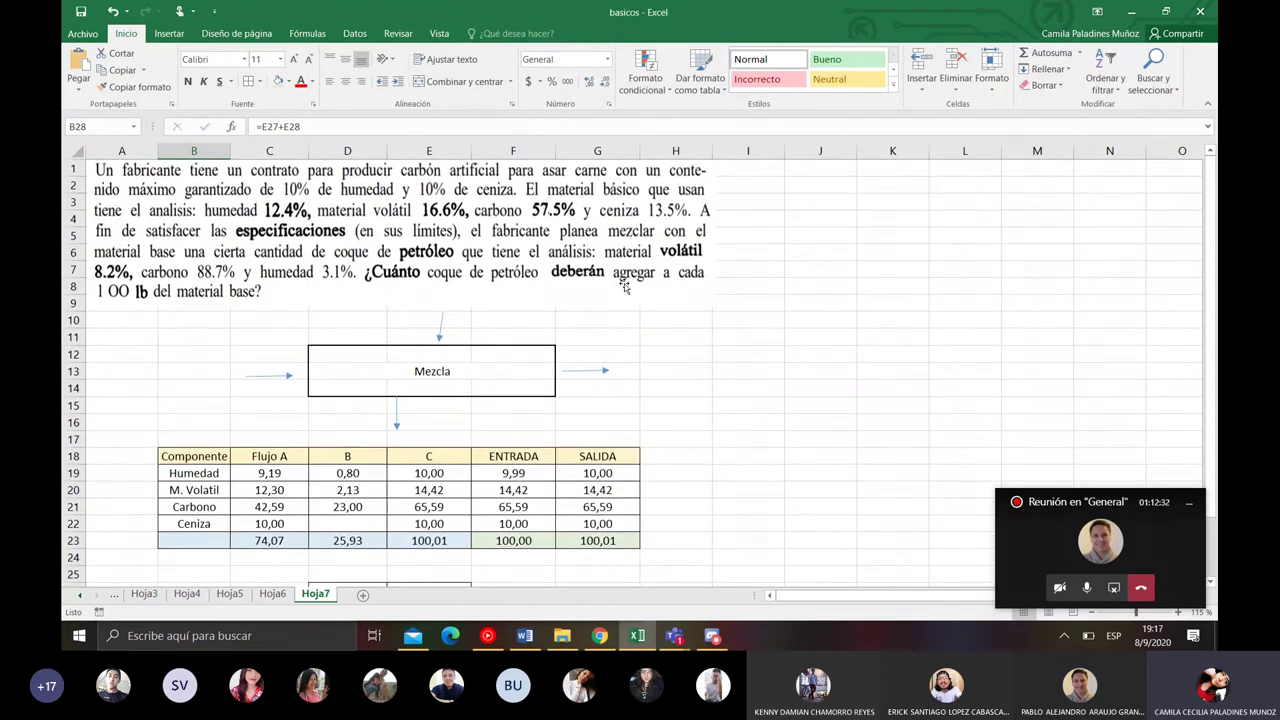
pyautogui.scroll(-2, 624, 286)
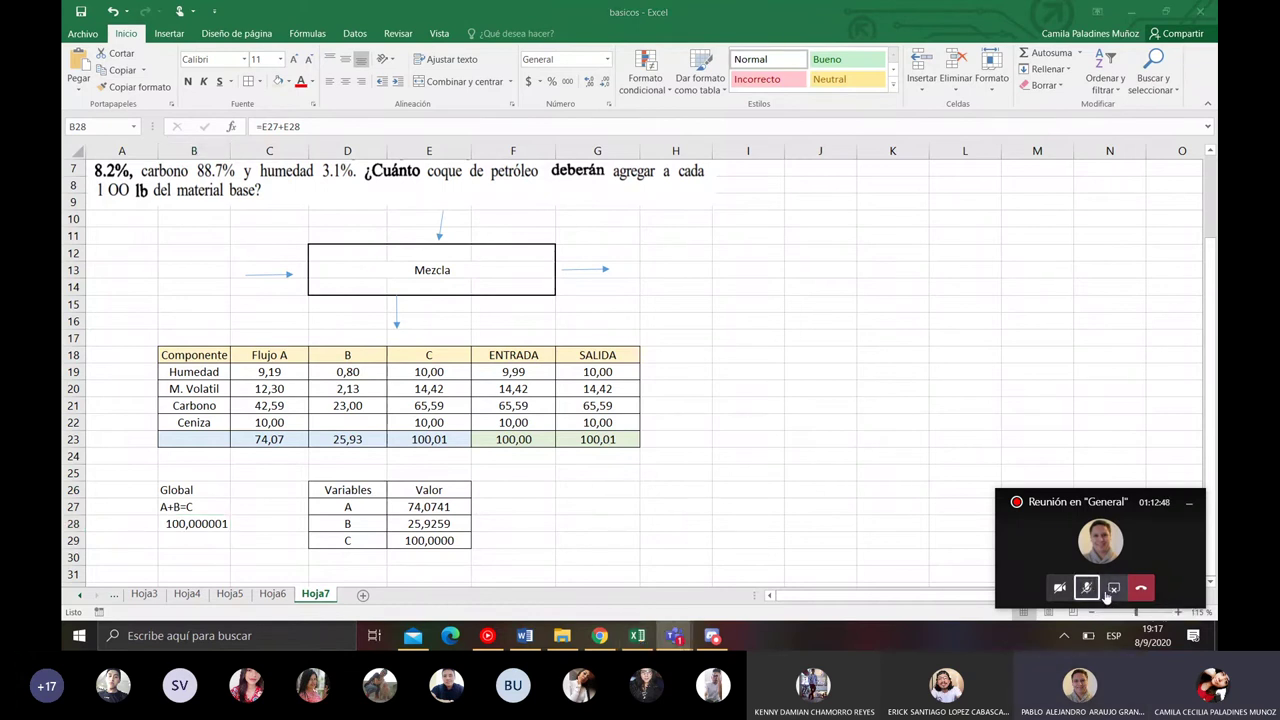
pyautogui.click(1113, 588)
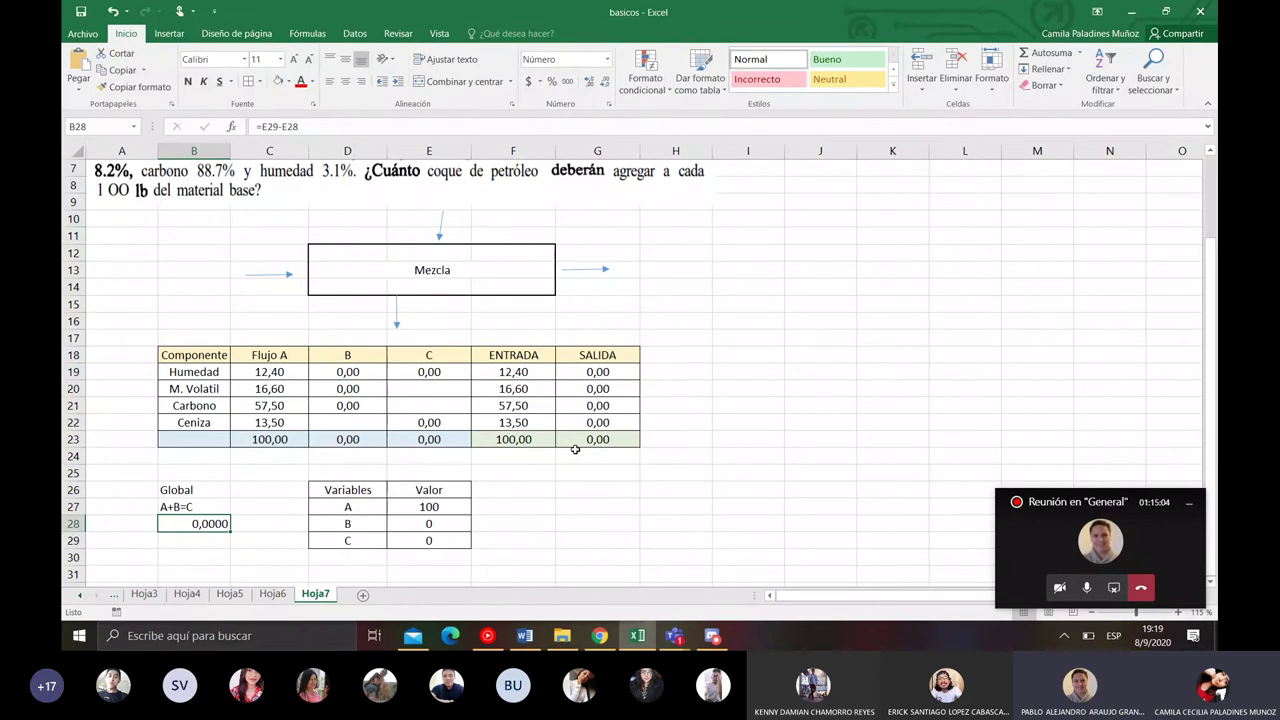
# - Review the empty volatile matter and carbon cells E20:E21 and the B and C variables in E28:E29, and stop sharing the screen
pyautogui.click(441, 385)
pyautogui.moveTo(441, 385); pyautogui.dragTo(443, 406)
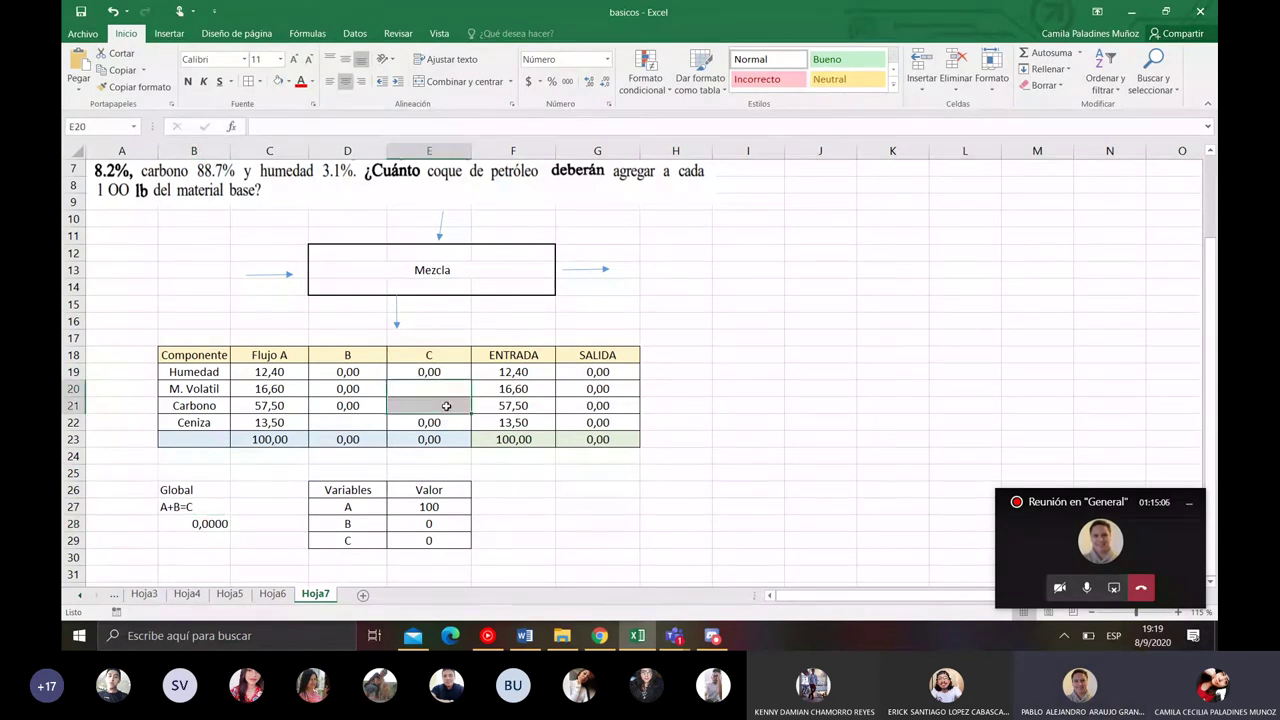
pyautogui.click(451, 525)
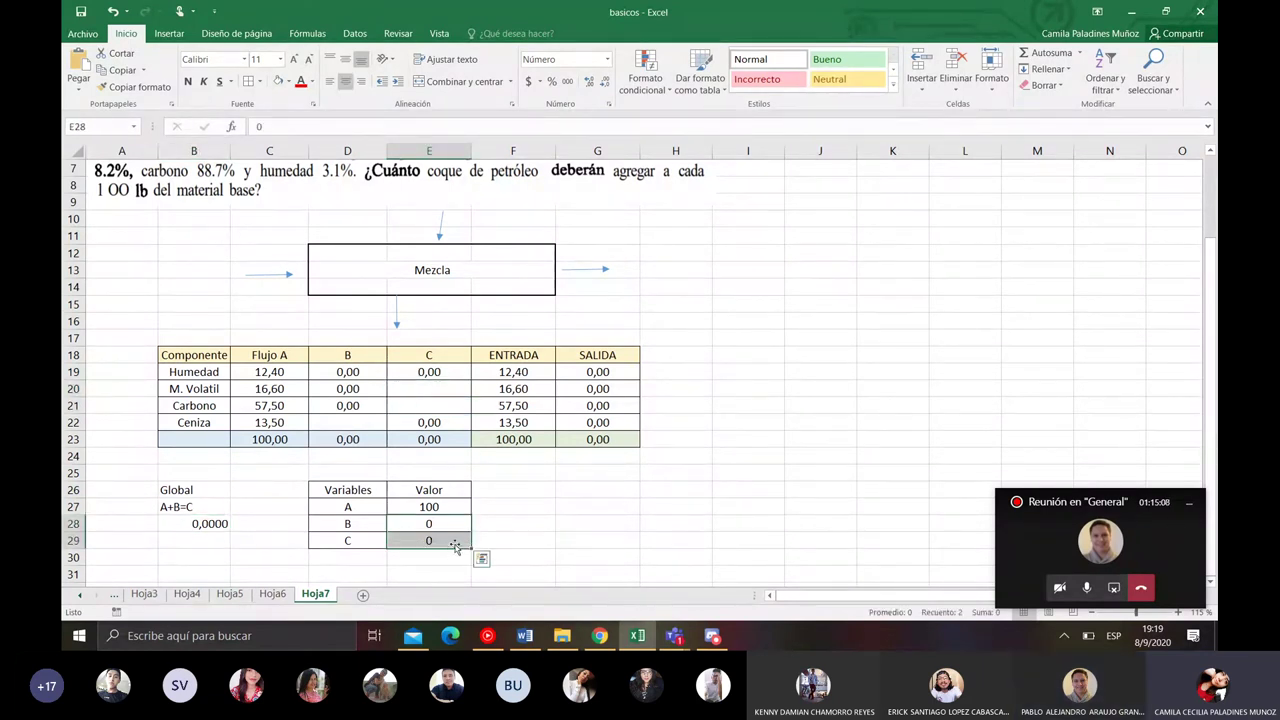
pyautogui.click(576, 511)
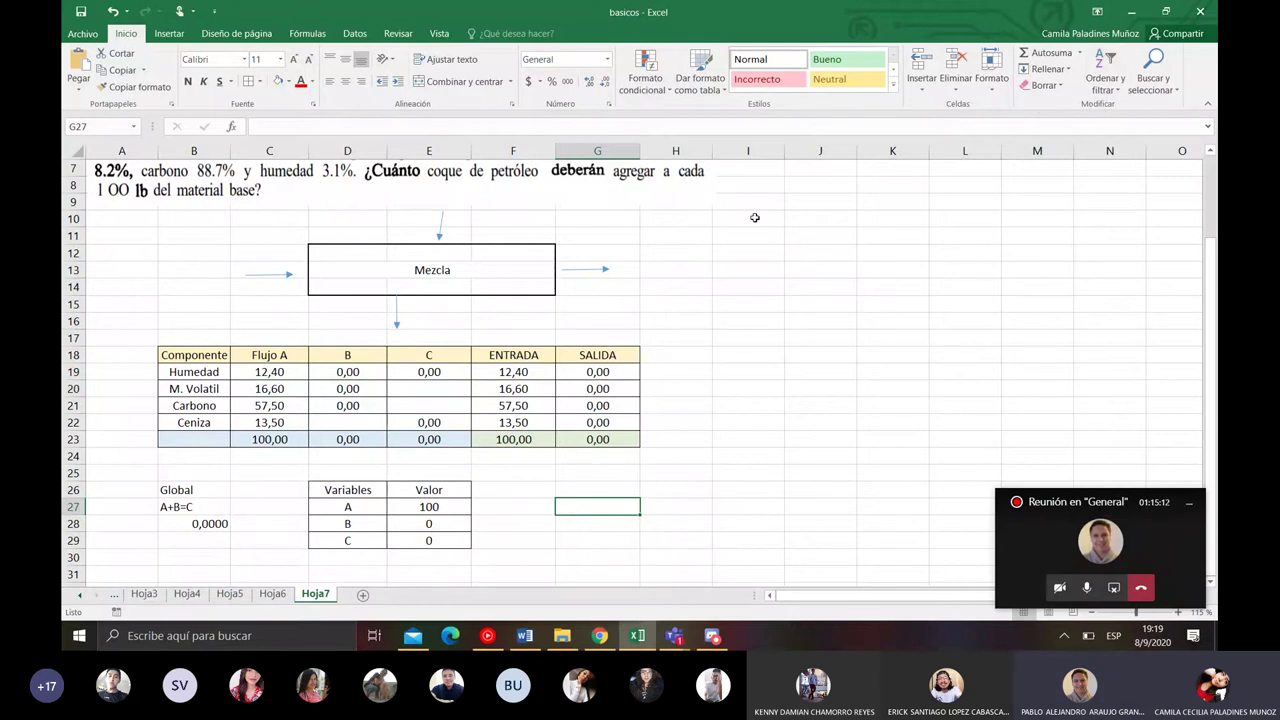
pyautogui.moveTo(449, 526); pyautogui.dragTo(447, 545)
pyautogui.moveTo(432, 390)
pyautogui.mouseDown()
pyautogui.moveTo(437, 411)
pyautogui.moveTo(444, 388)
pyautogui.moveTo(443, 406)
pyautogui.mouseUp()
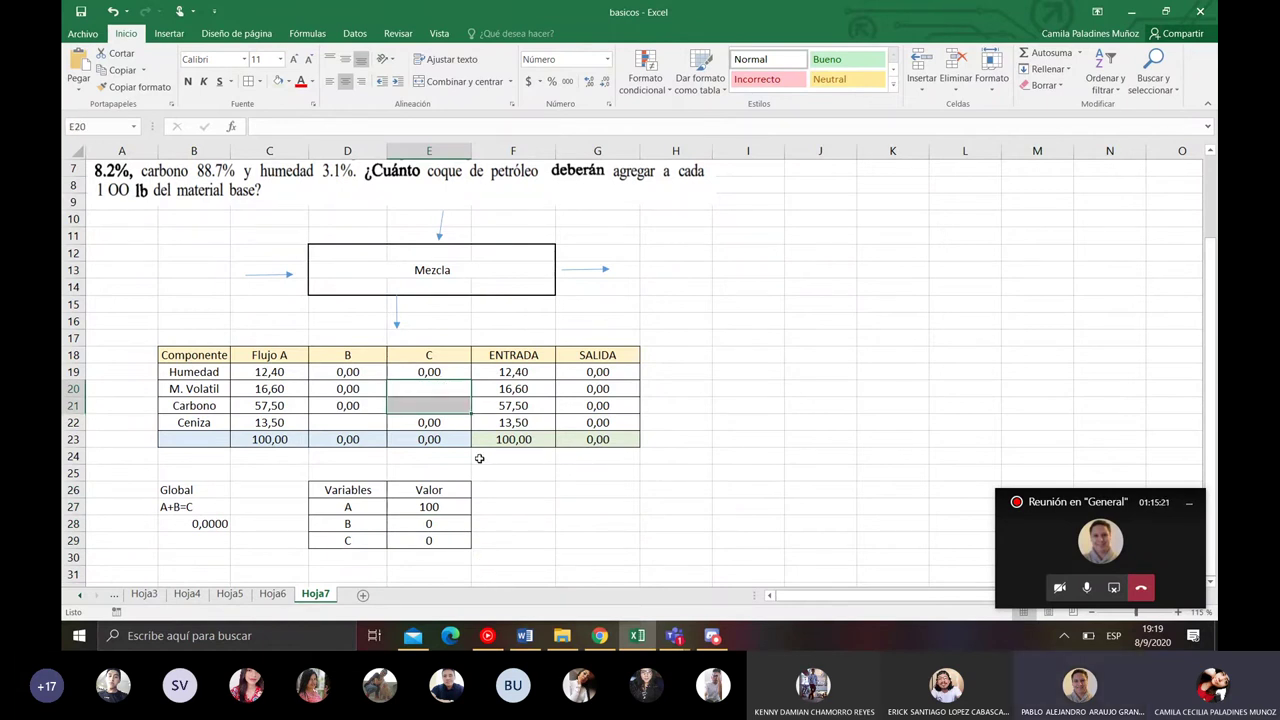
pyautogui.click(443, 390)
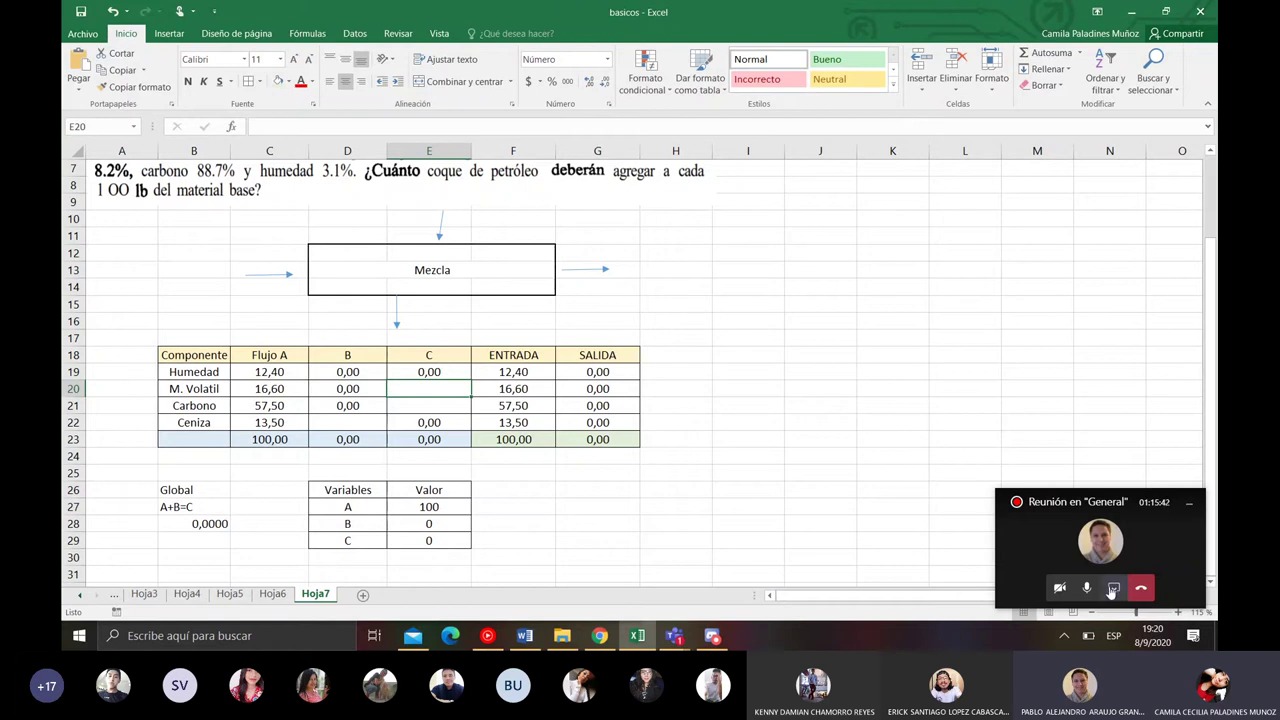
pyautogui.click(1113, 588)
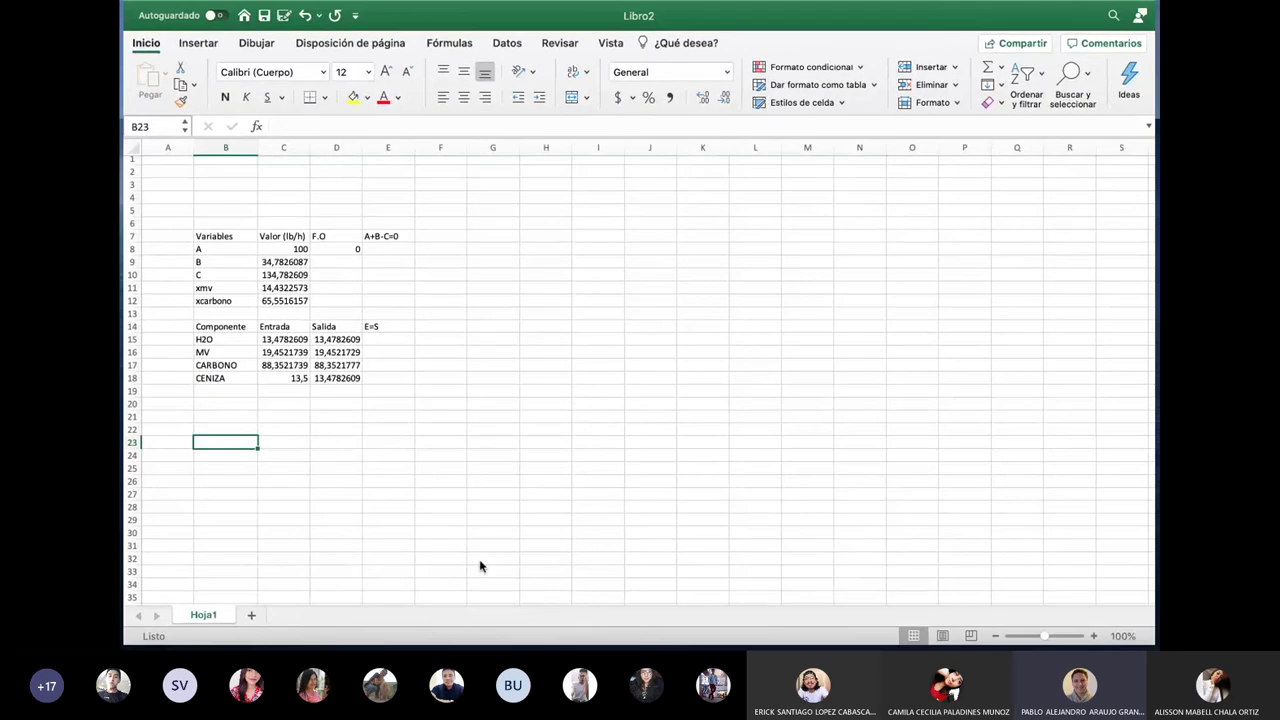
pyautogui.hotkey('ctrl', 'Up')
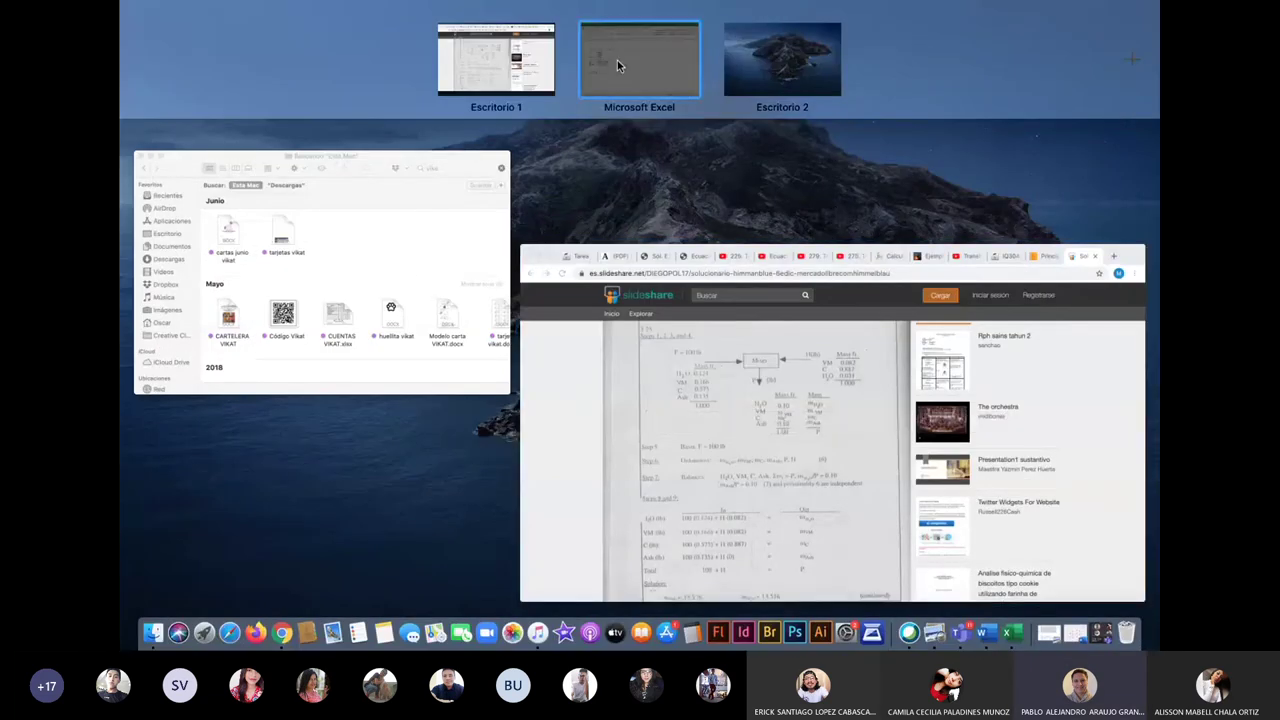
pyautogui.click(617, 62)
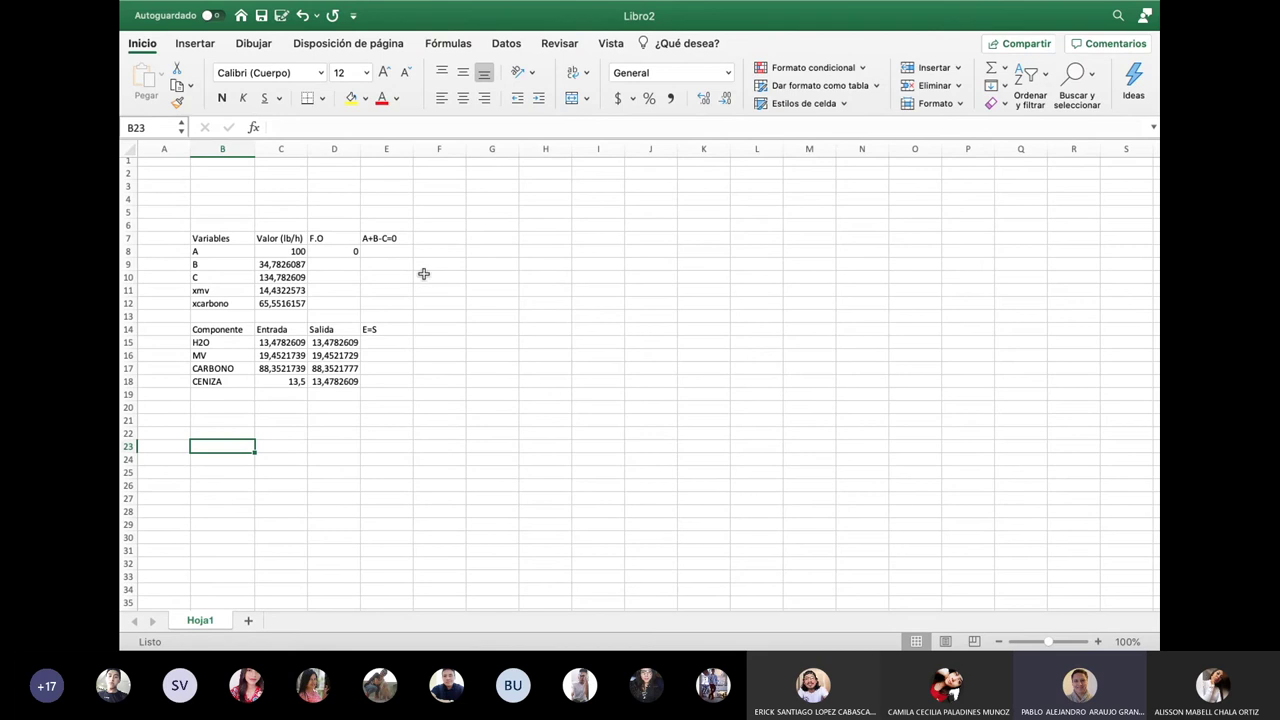
# - Switch from the Libro2 workbook to the Microsoft Teams meeting and stop sharing the screen
pyautogui.hotkey('ctrl', 'Up')
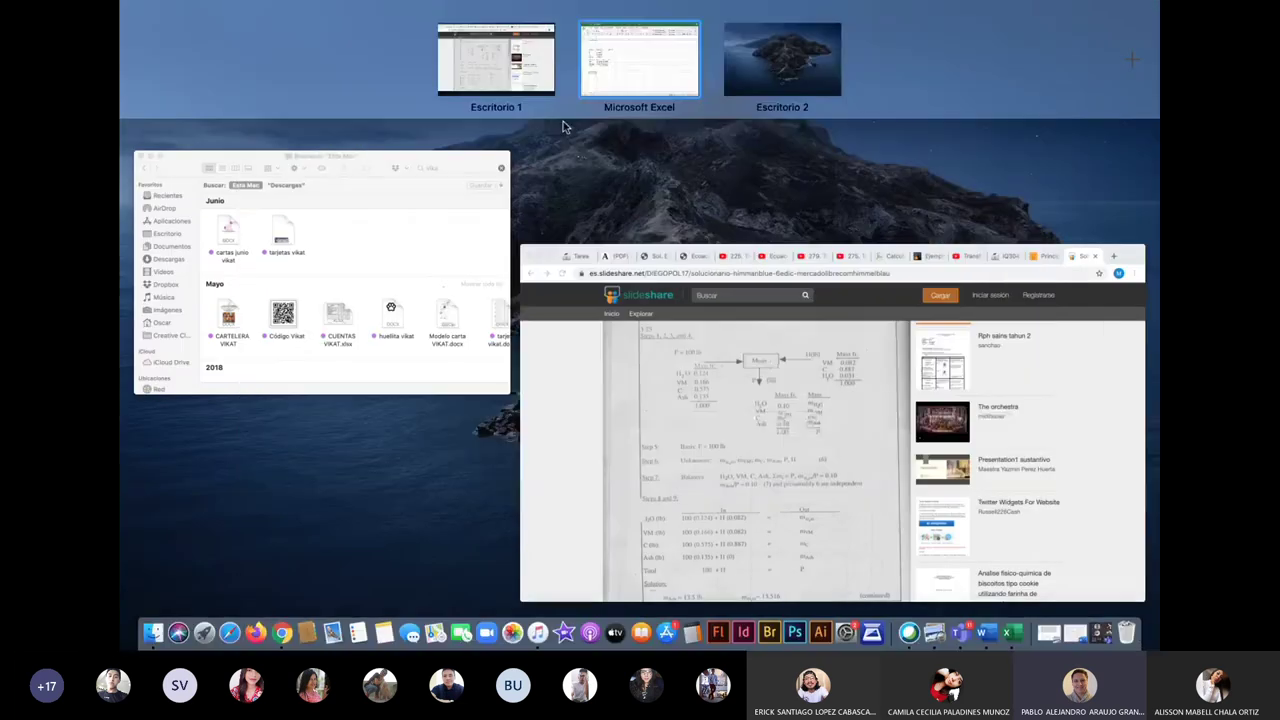
pyautogui.click(635, 62)
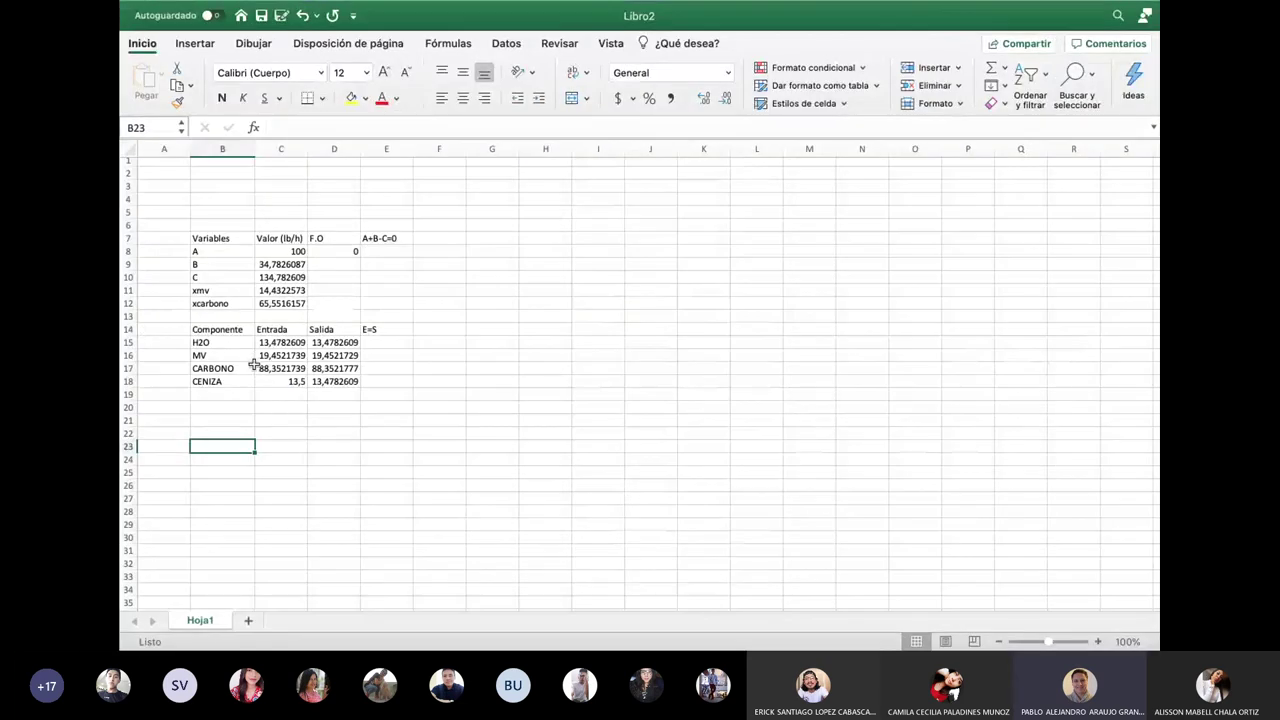
pyautogui.moveTo(488, 10)
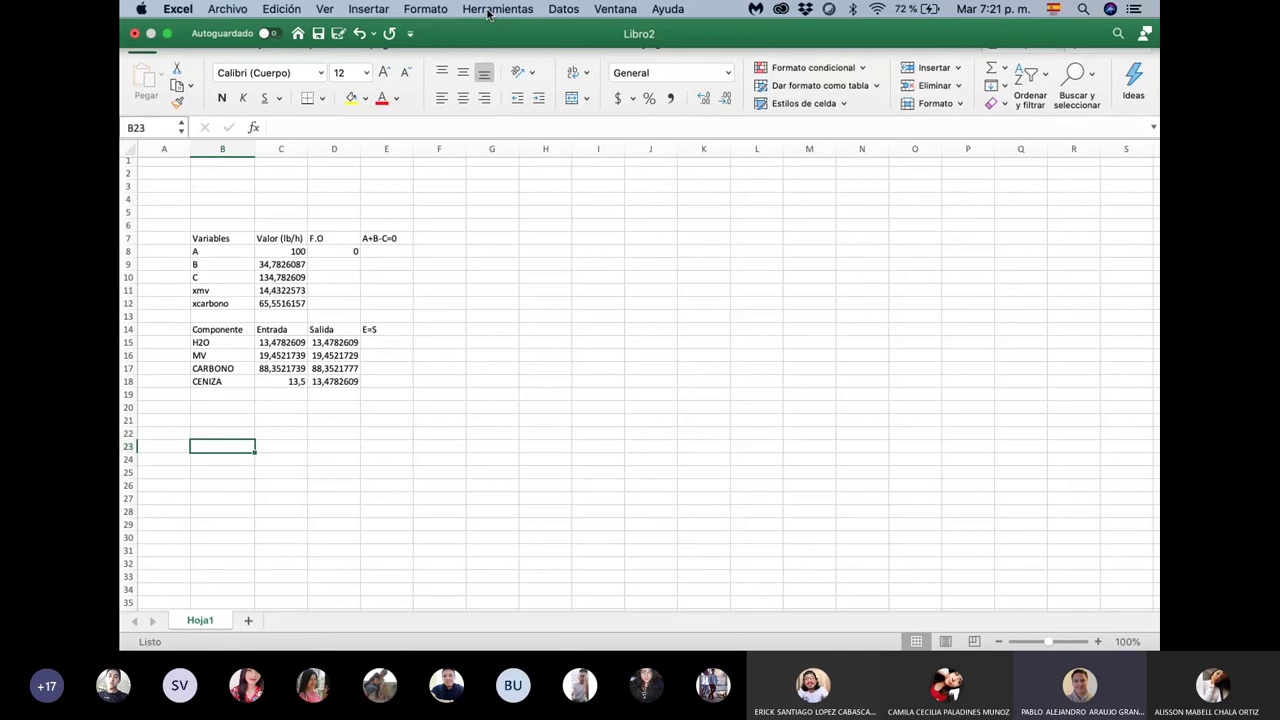
pyautogui.hotkey('ctrl', 'Up')
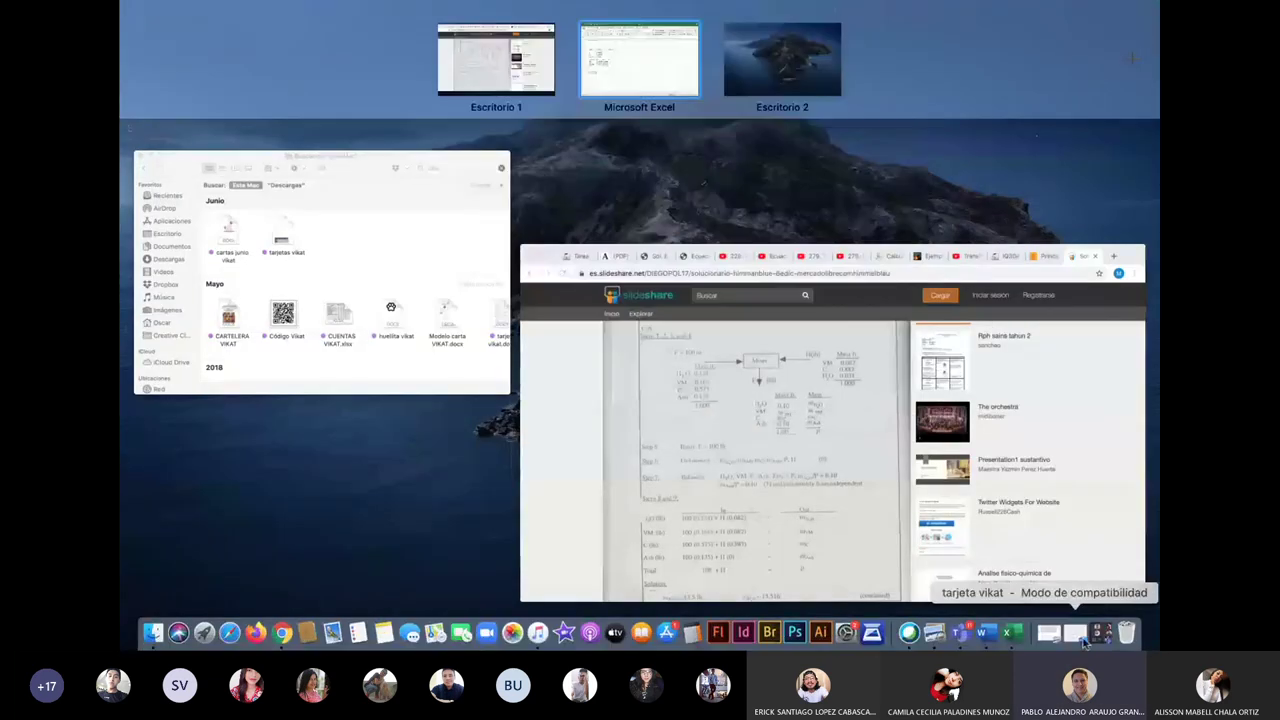
pyautogui.click(1100, 636)
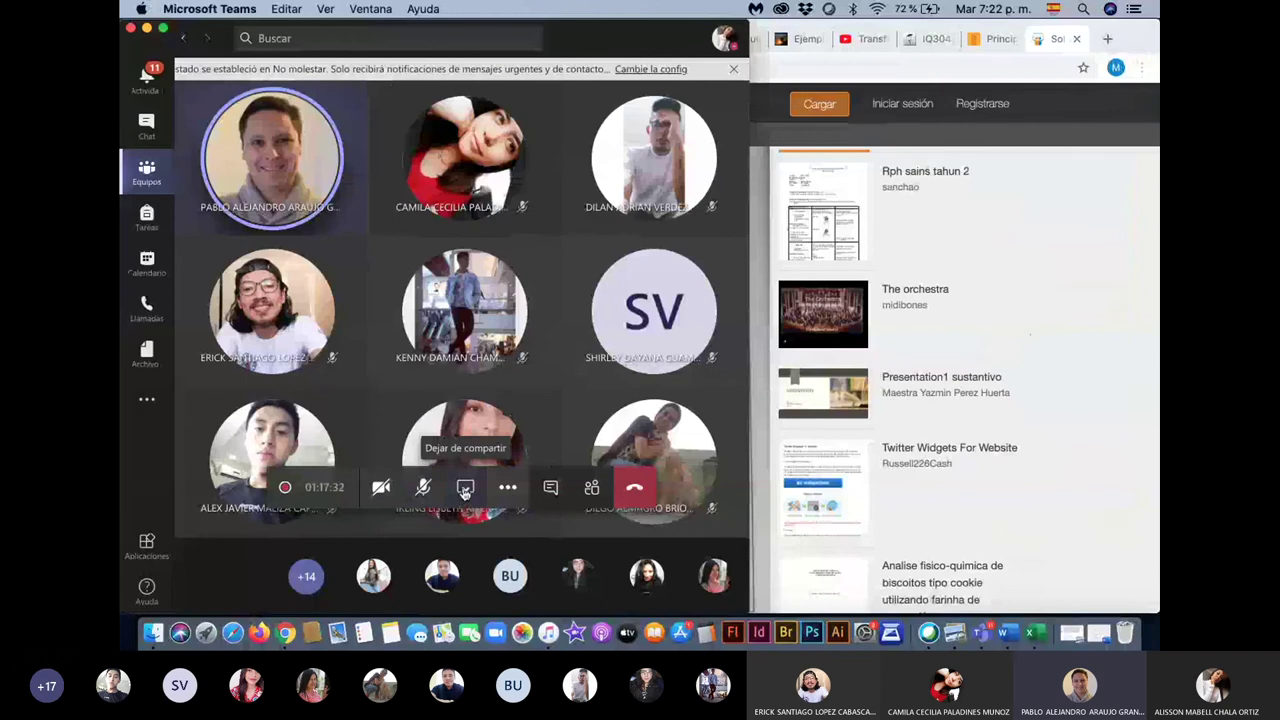
pyautogui.click(464, 489)
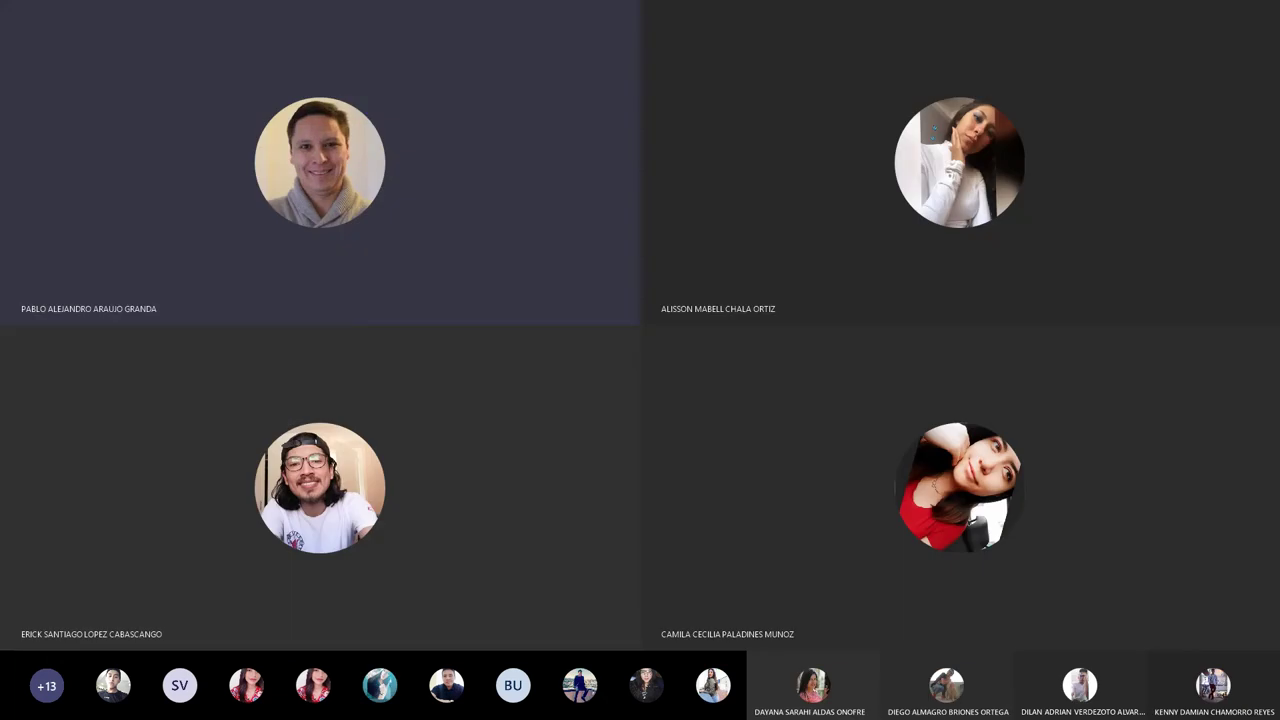
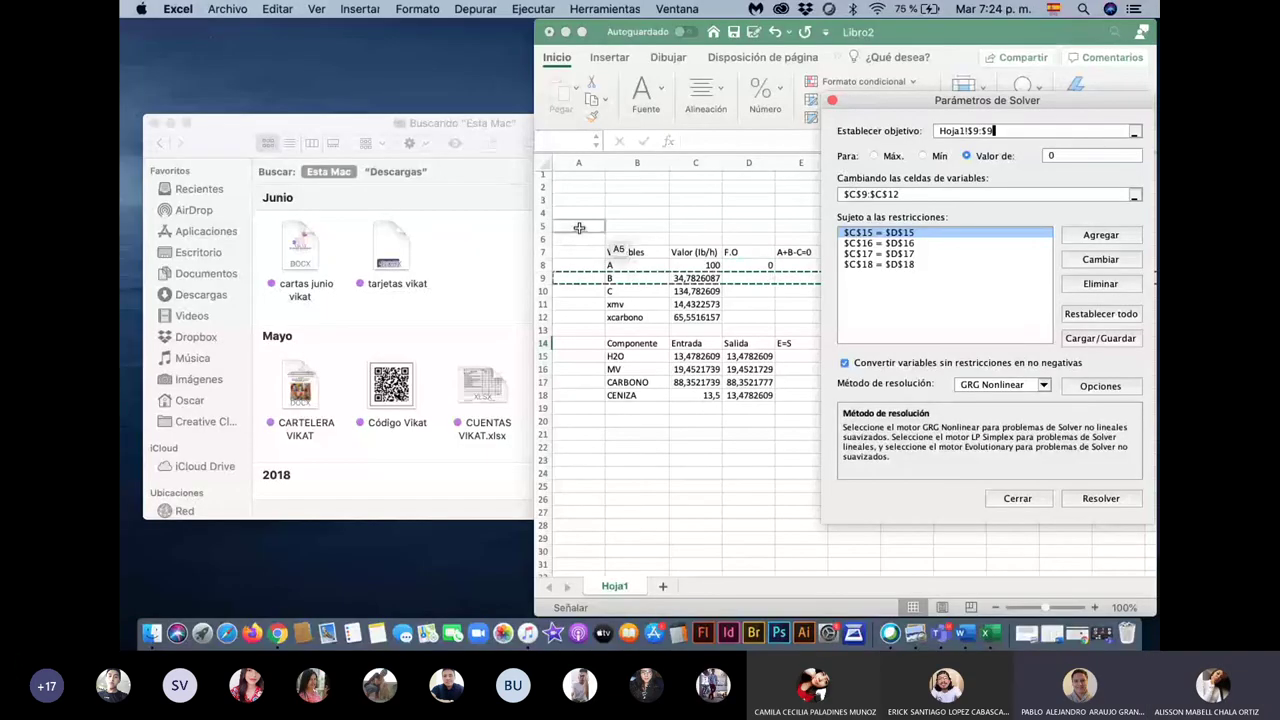
# - Widen the Libro2 window and move the Solver parameters aside to review the objective, variable cells and constraints beside the balance tables
pyautogui.moveTo(536, 246); pyautogui.dragTo(130, 253)
pyautogui.click(448, 447)
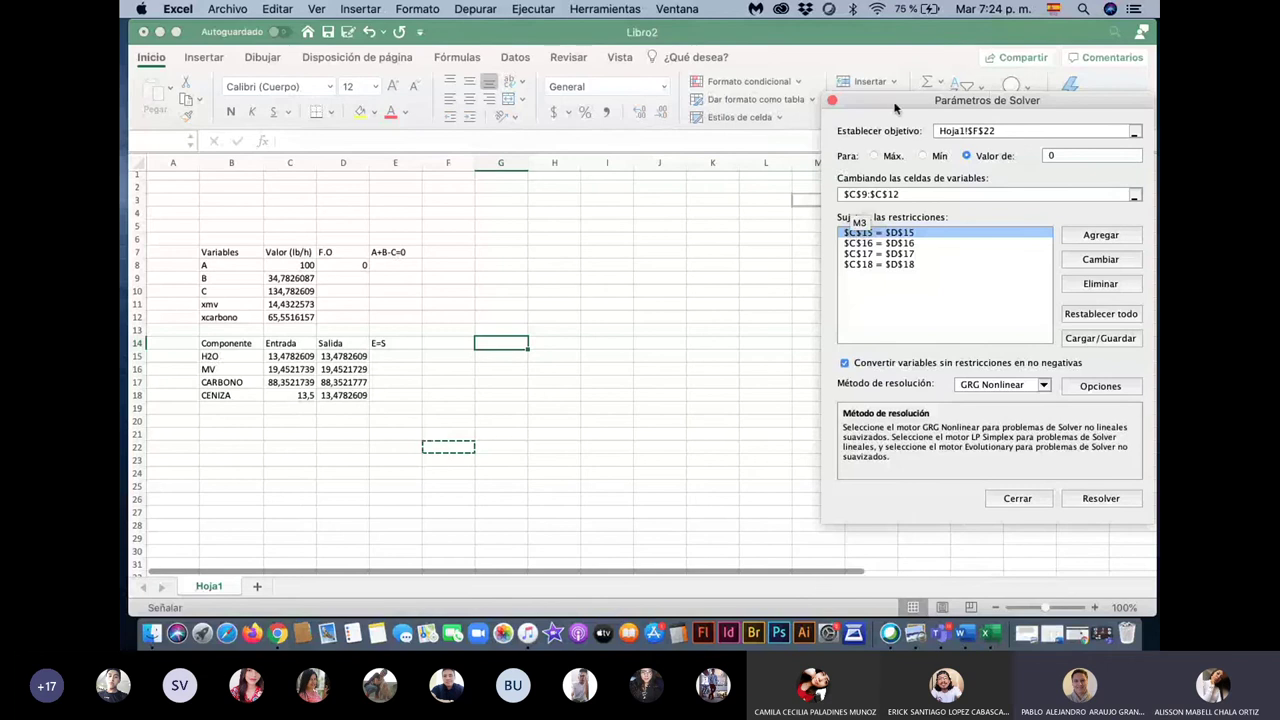
pyautogui.moveTo(990, 98); pyautogui.dragTo(701, 112)
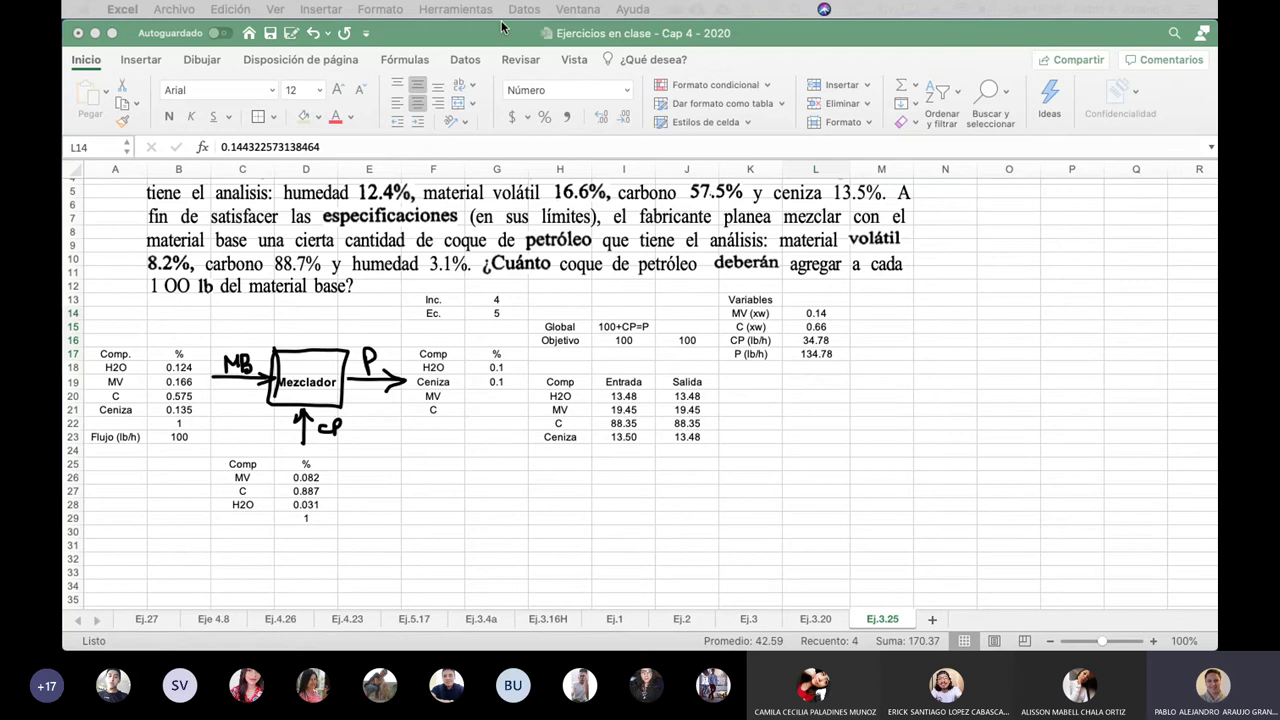
# - Open Solver on sheet Ej.3.25, review its objective, variable cells and four balance constraints against the tables, and close it without solving
pyautogui.click(456, 28)
pyautogui.click(455, 10)
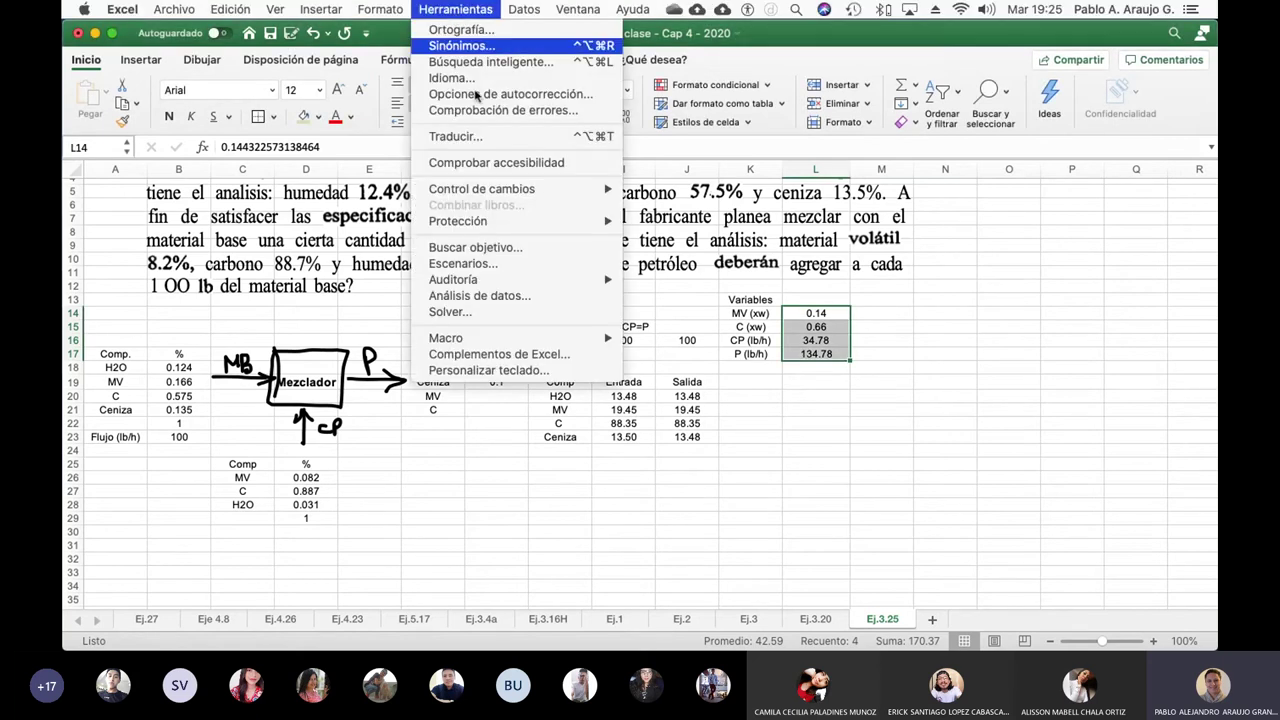
pyautogui.click(490, 280)
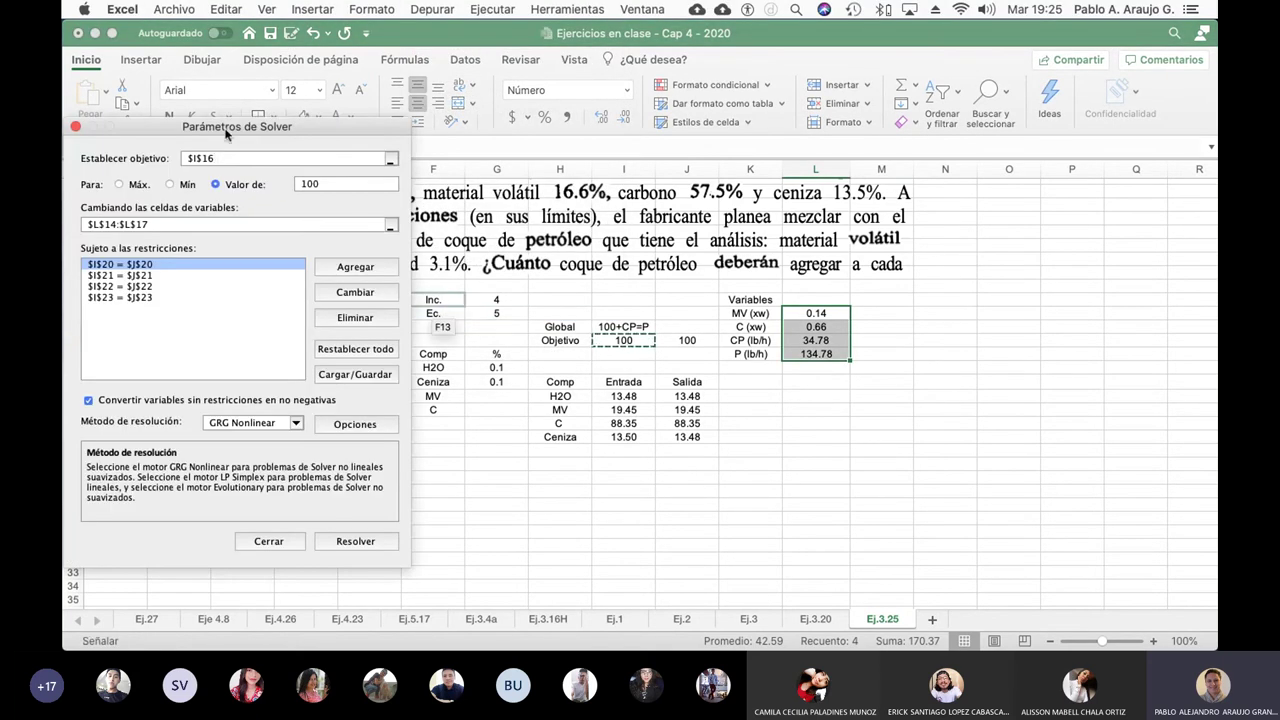
pyautogui.moveTo(265, 130); pyautogui.dragTo(878, 264)
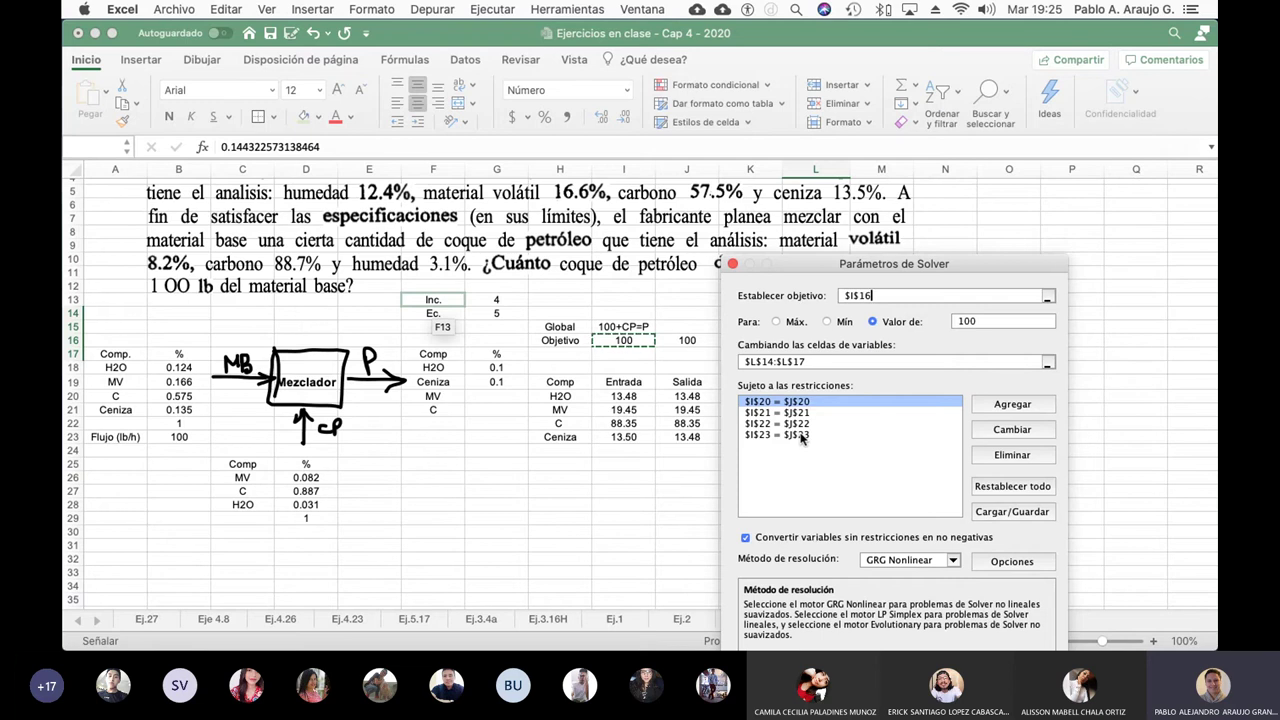
pyautogui.moveTo(885, 268); pyautogui.dragTo(1026, 146)
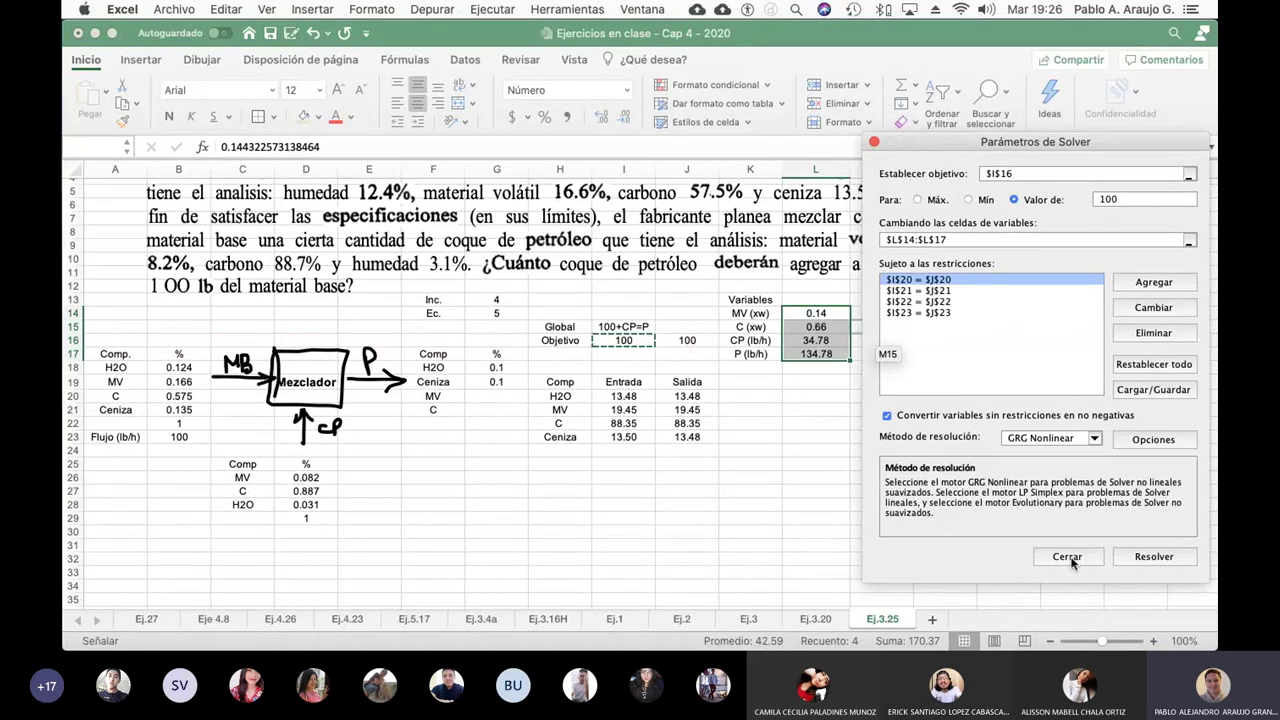
pyautogui.click(1067, 557)
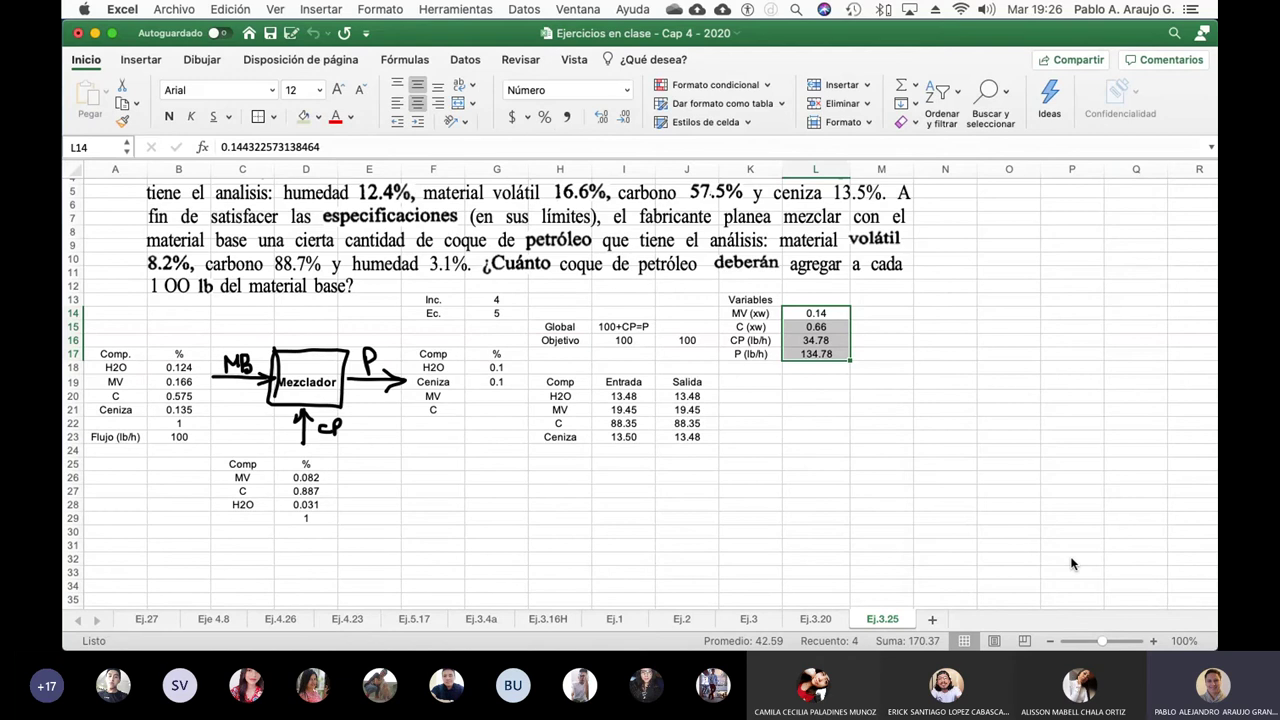
pyautogui.click(874, 485)
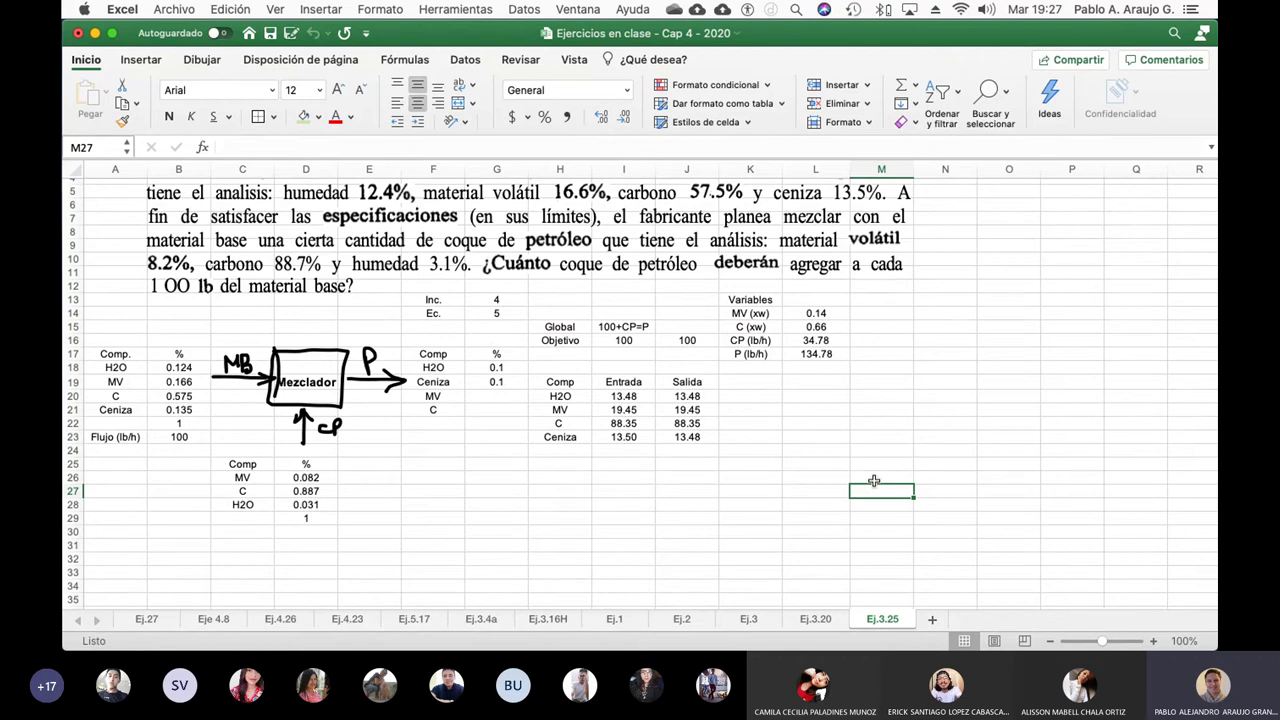
pyautogui.click(201, 62)
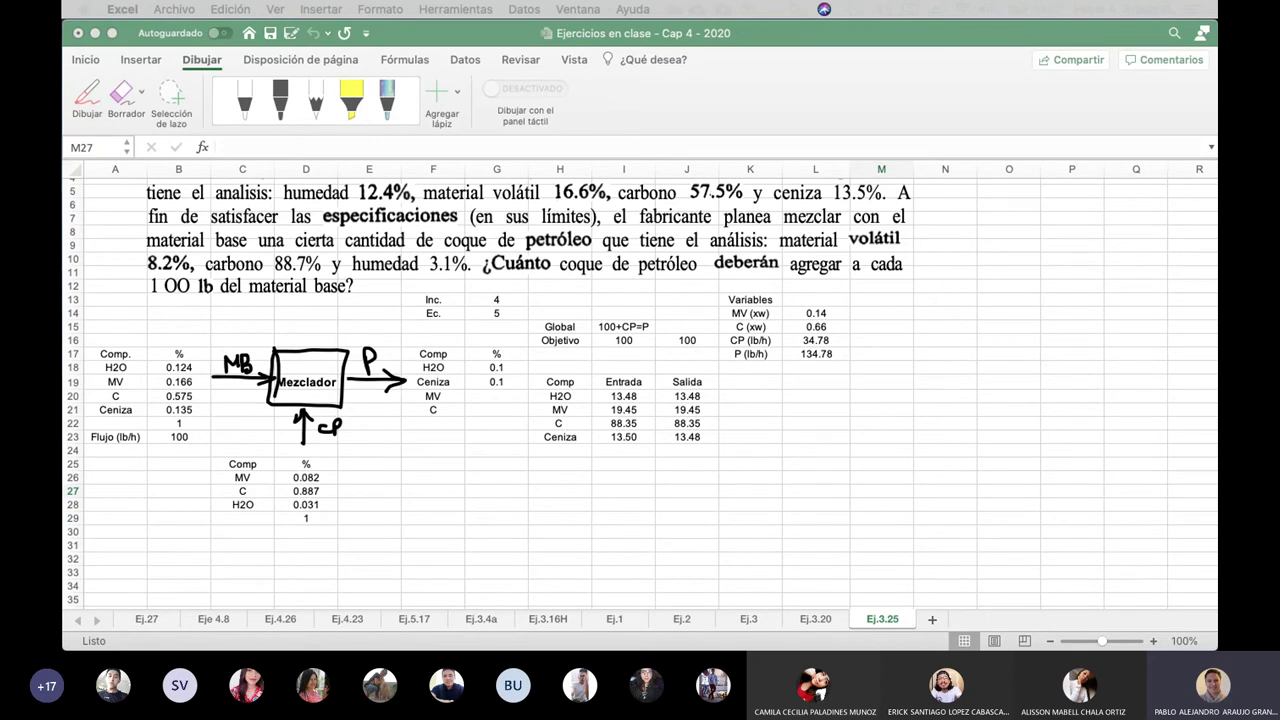
pyautogui.click(271, 33)
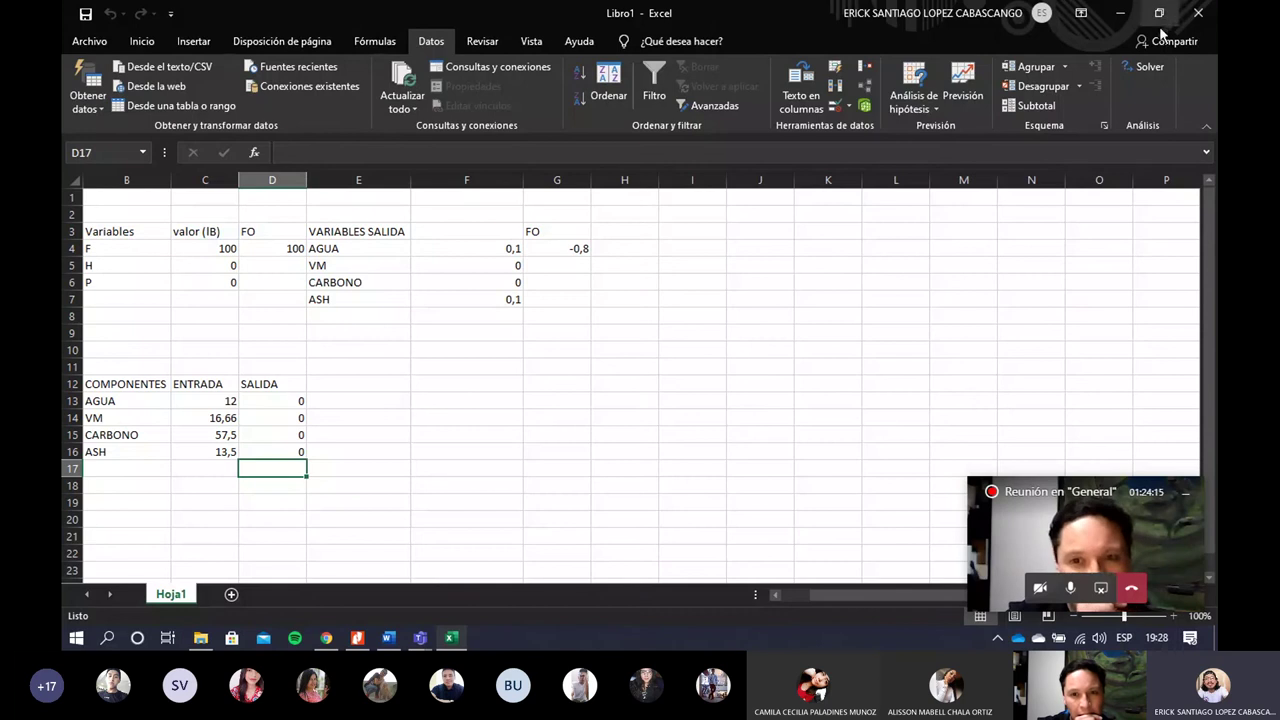
# - Open Solver in the shared workbook Libro1, check its objective, variable cells and constraints against the component table, and close it
pyautogui.click(1147, 68)
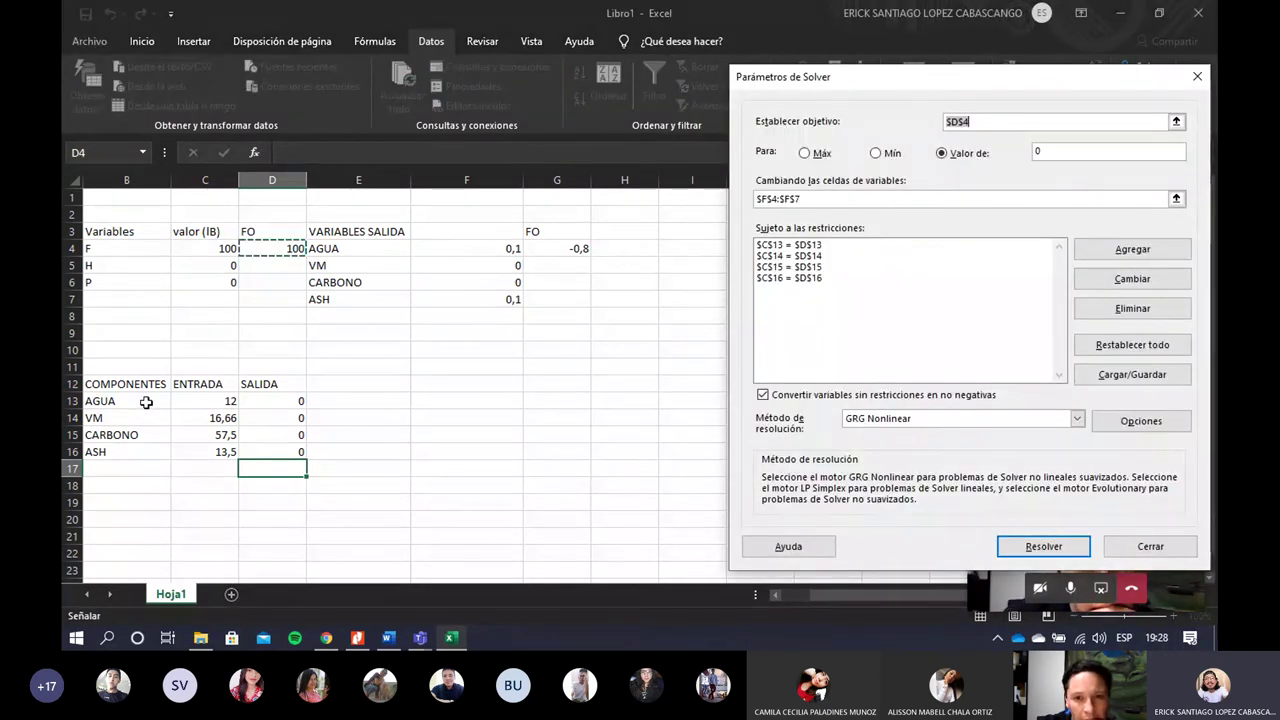
pyautogui.click(200, 404)
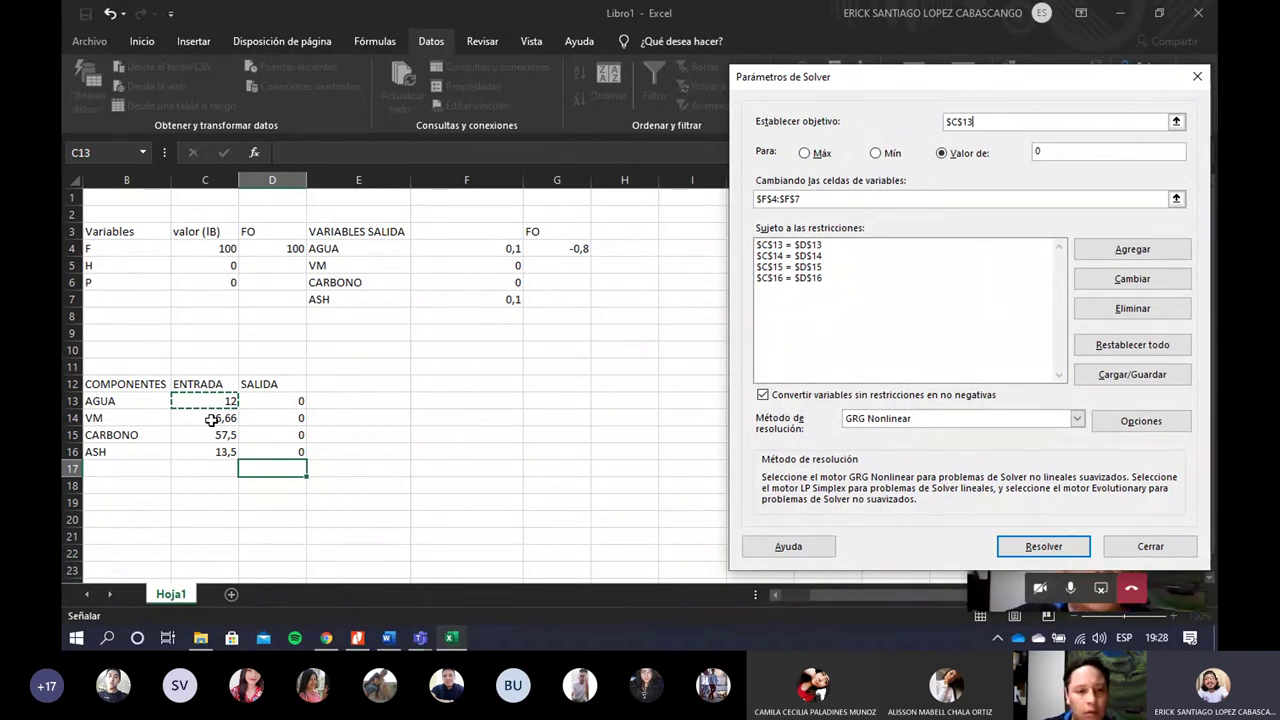
pyautogui.click(259, 404)
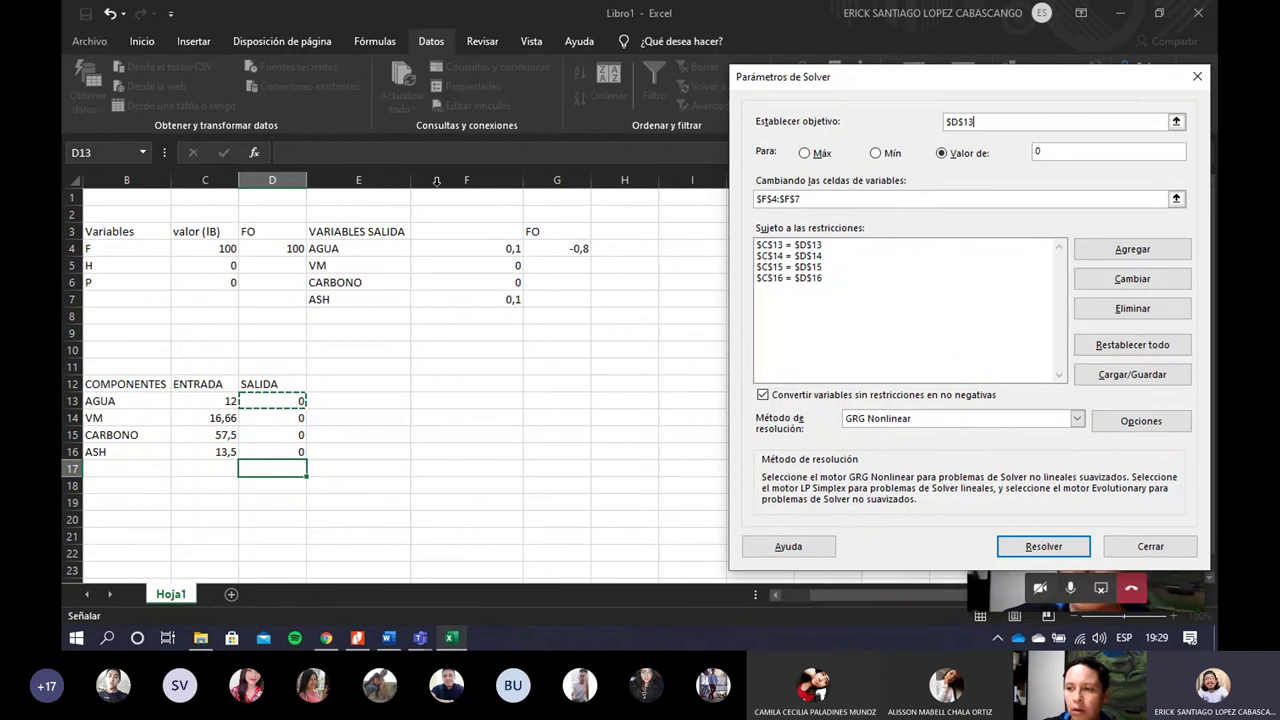
pyautogui.click(1197, 76)
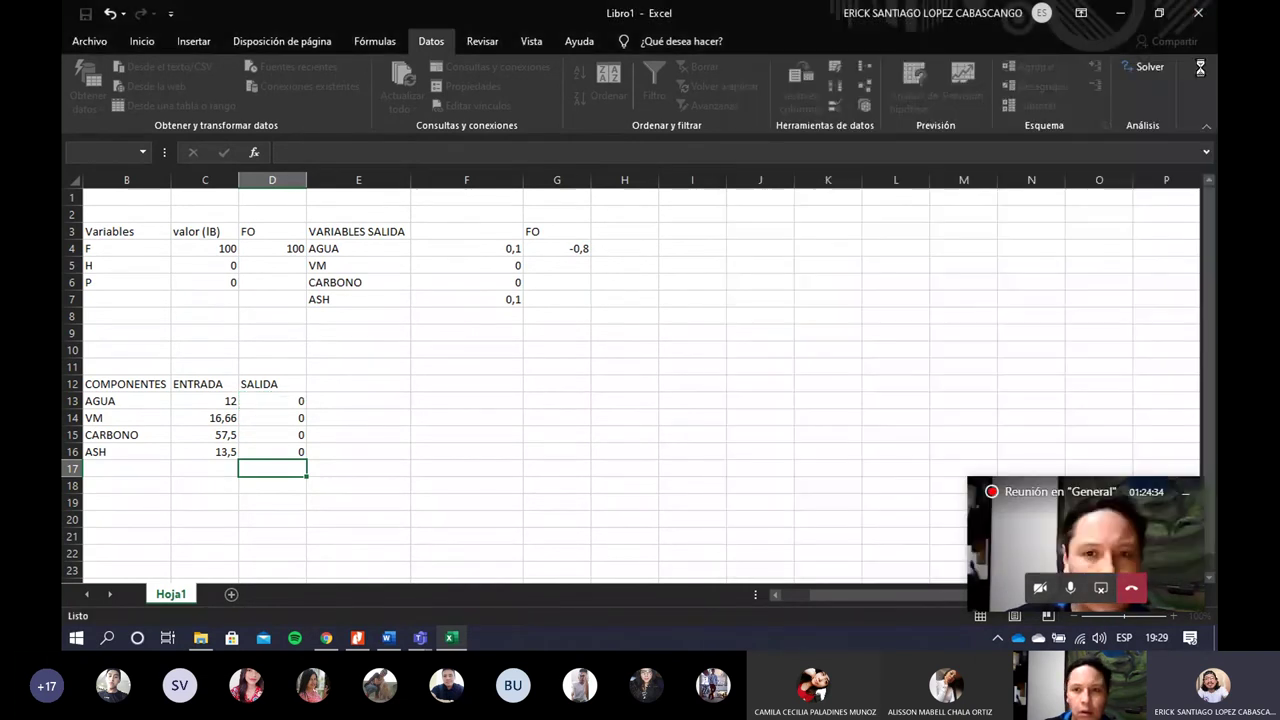
# - Inspect the water output formula in D13, the H and P variables in rows 5 and 6, and the objective function in D4
pyautogui.click(285, 413)
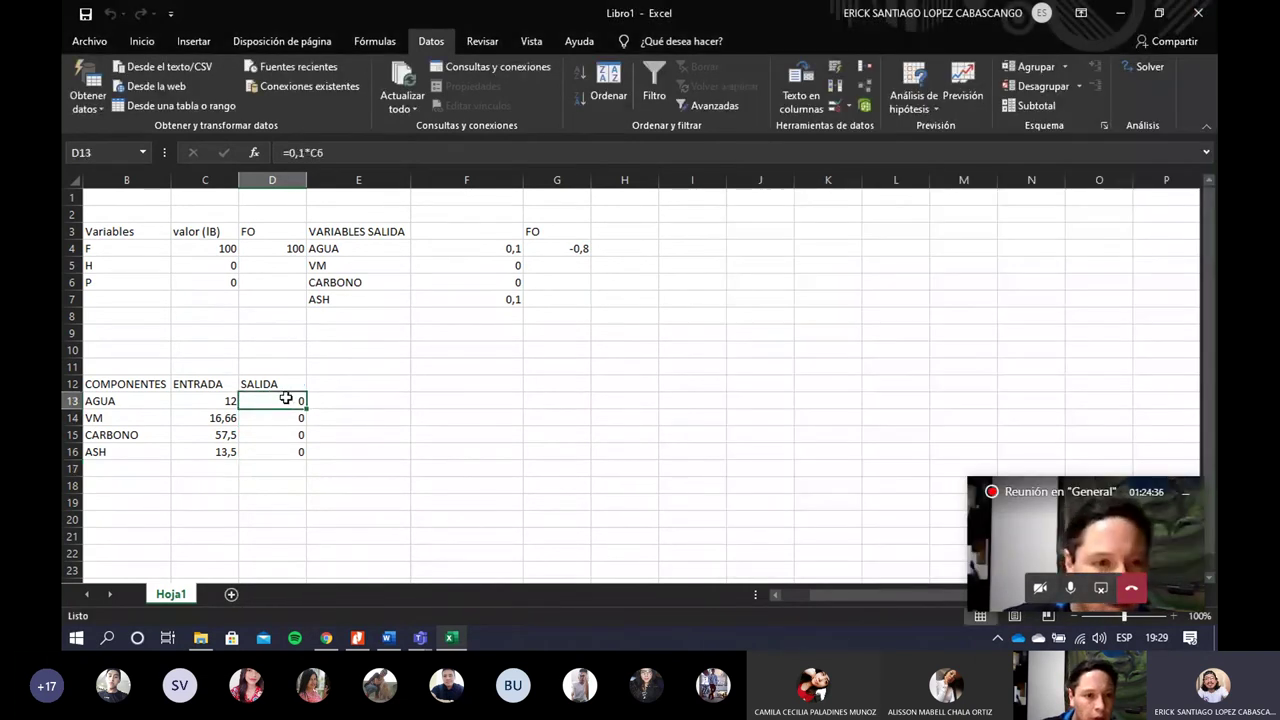
pyautogui.click(286, 401)
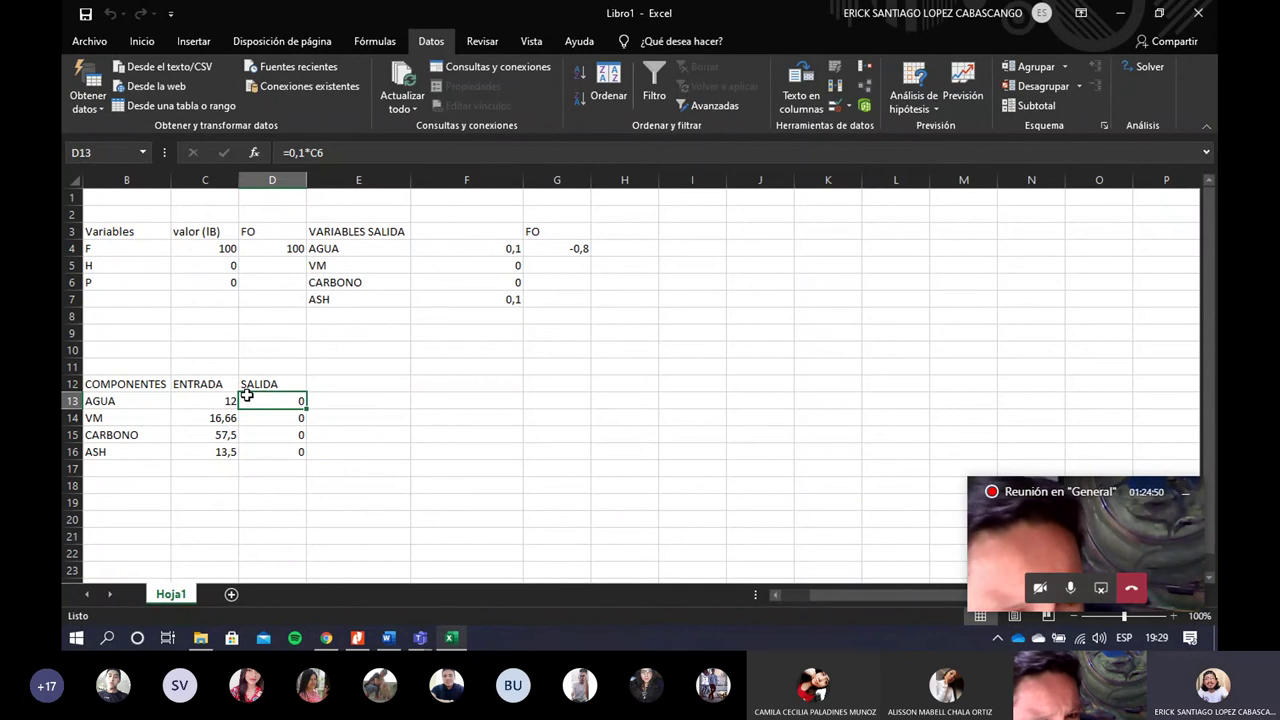
pyautogui.click(221, 286)
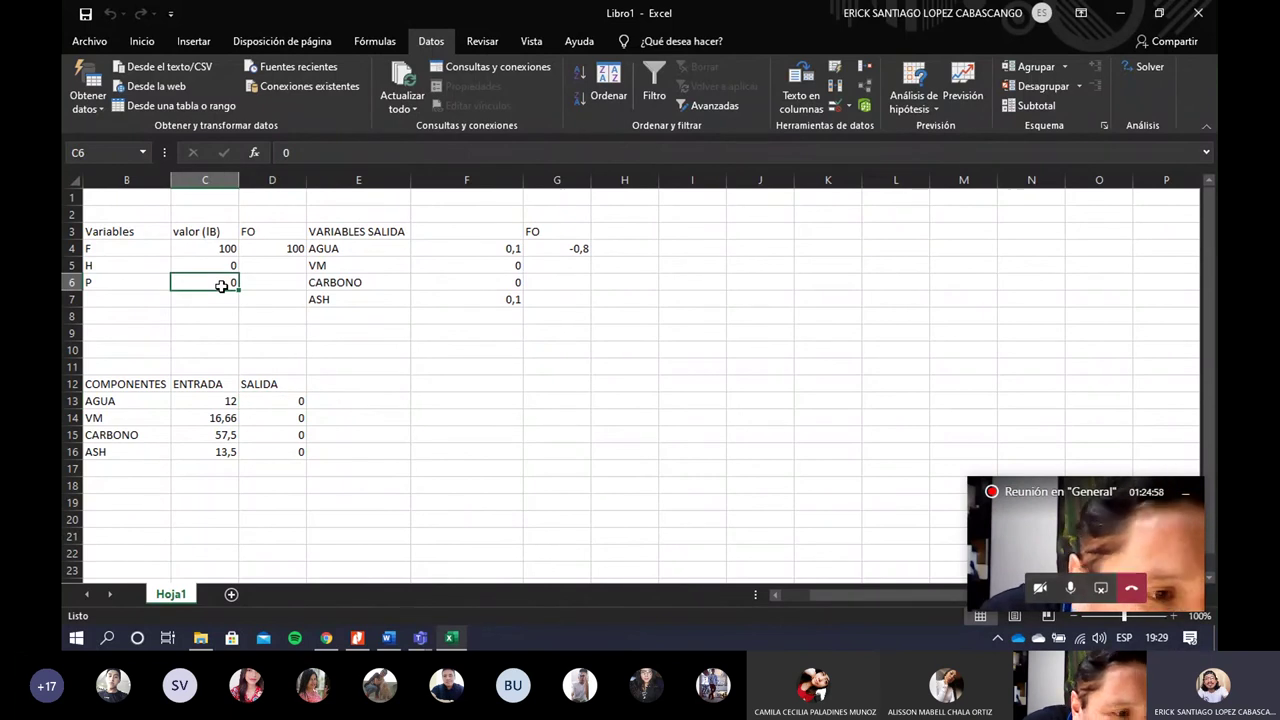
pyautogui.click(133, 264)
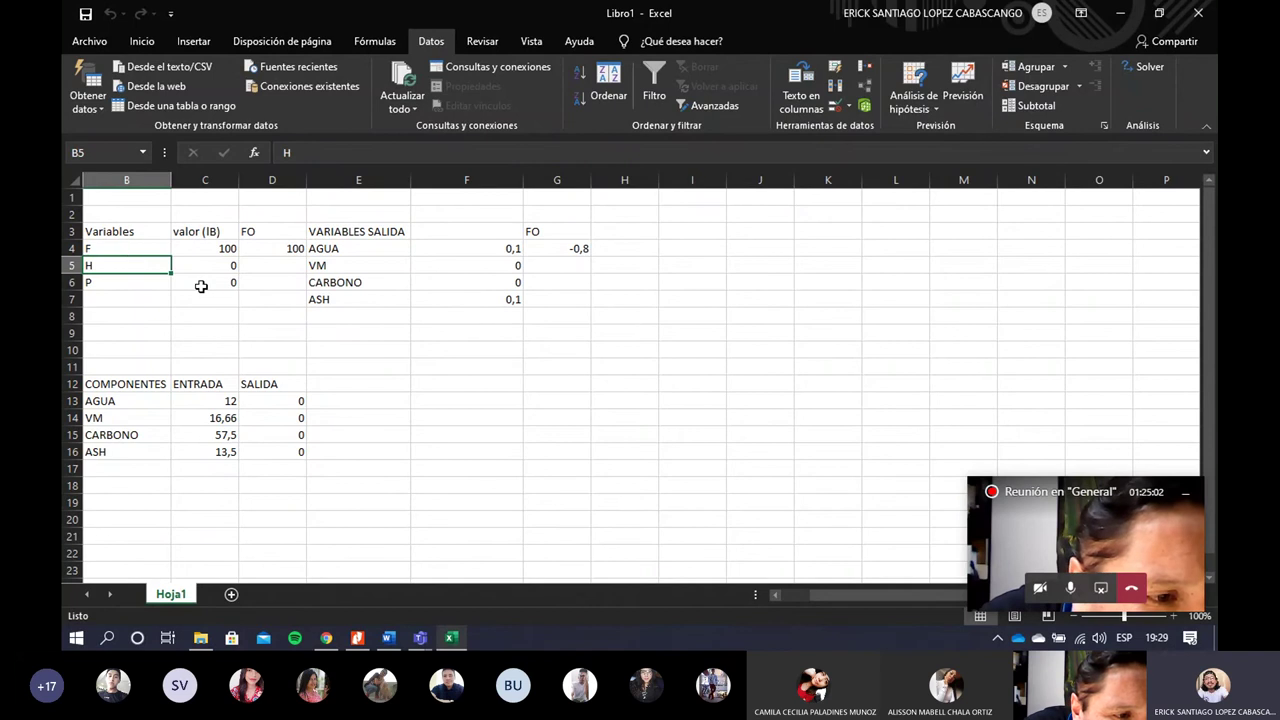
pyautogui.click(140, 283)
pyautogui.click(214, 282)
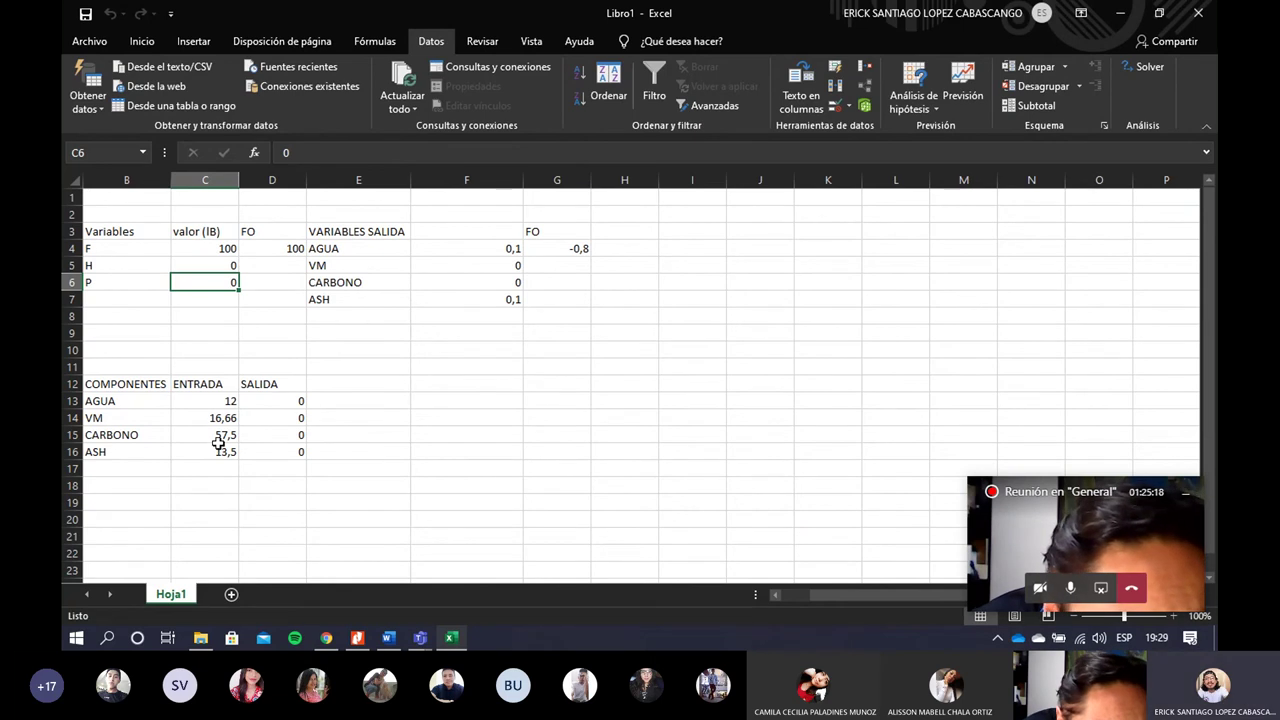
pyautogui.click(279, 251)
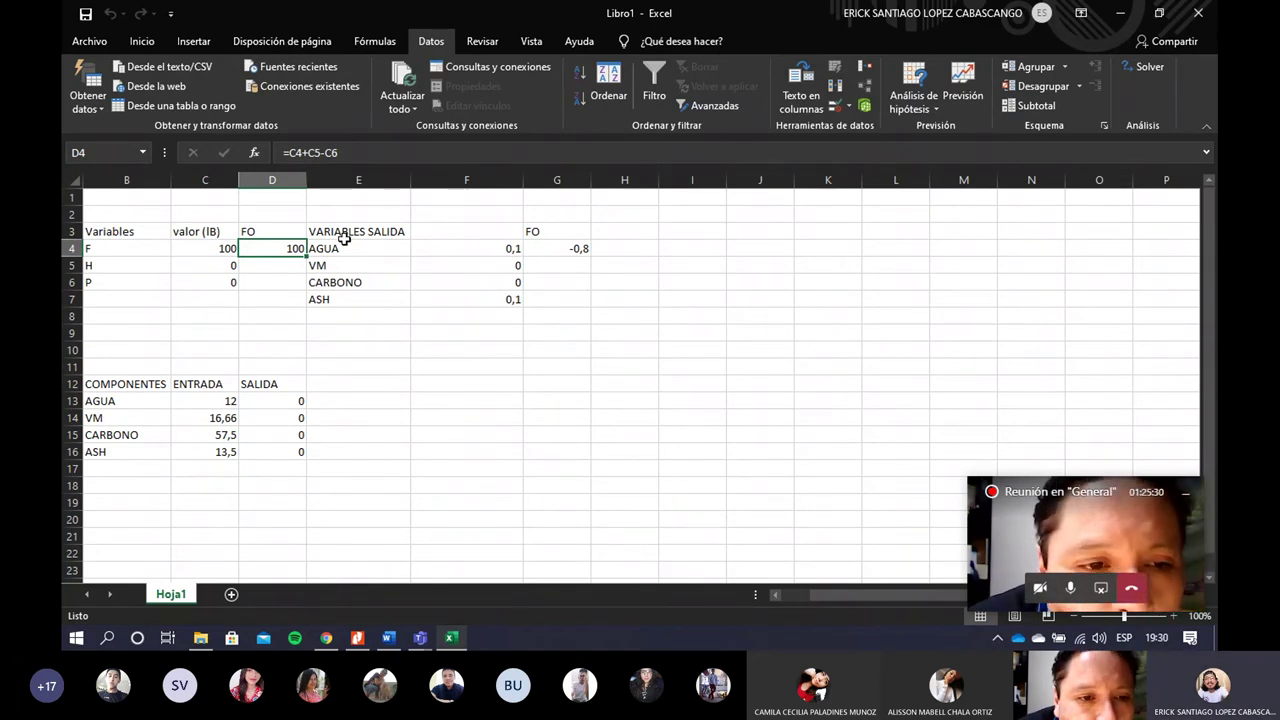
# - Inspect the carbon input formula in C15 and the output formulas in D14:D16 against the output fractions in F4:F5
pyautogui.click(219, 436)
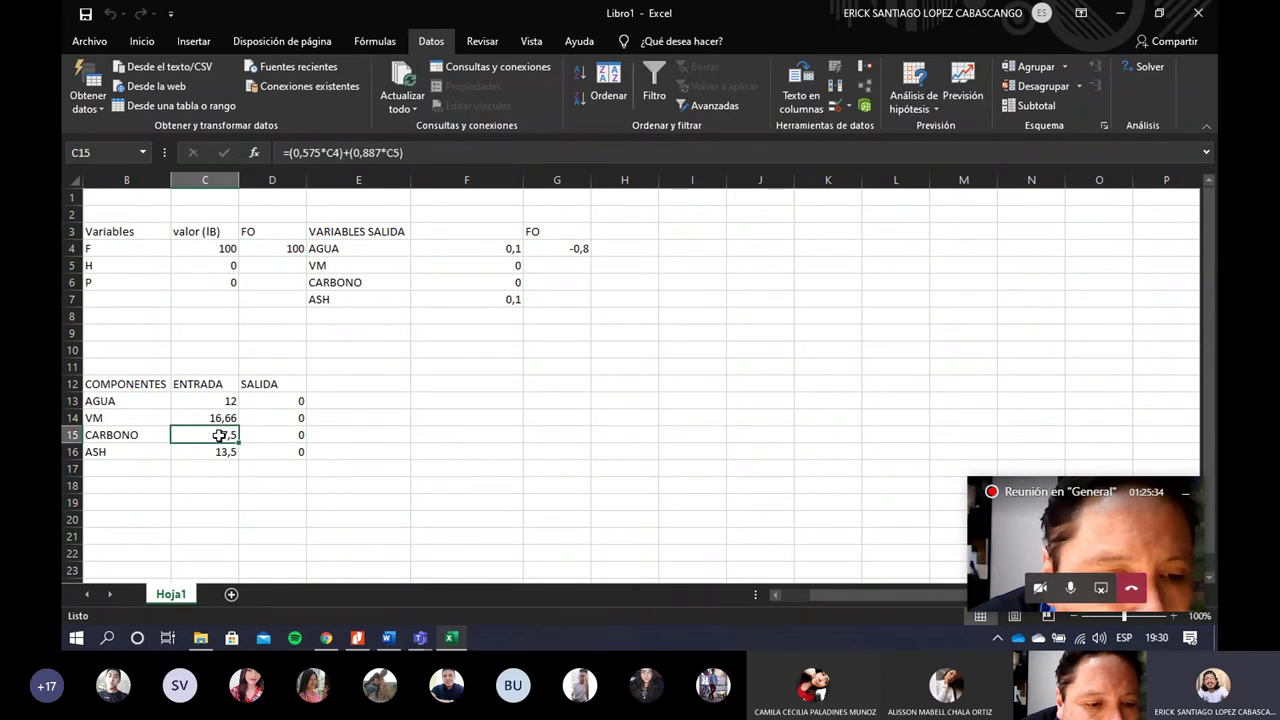
pyautogui.click(271, 432)
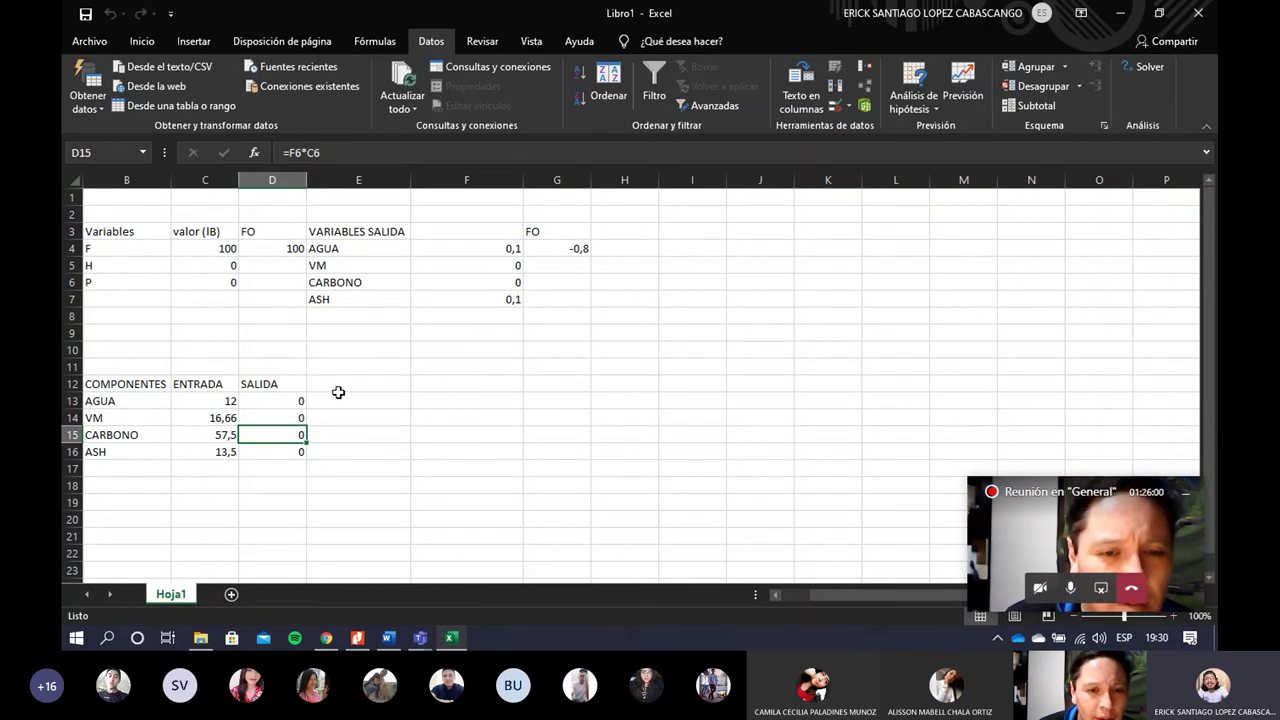
pyautogui.click(492, 247)
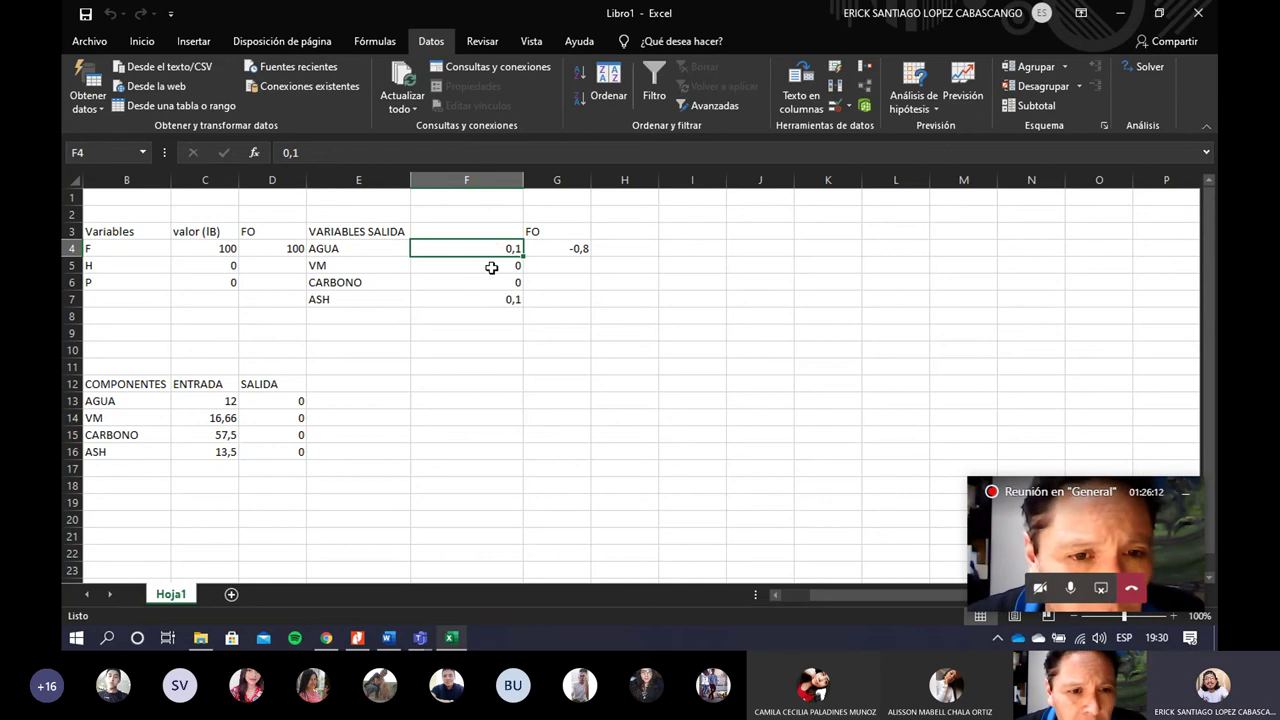
pyautogui.click(484, 264)
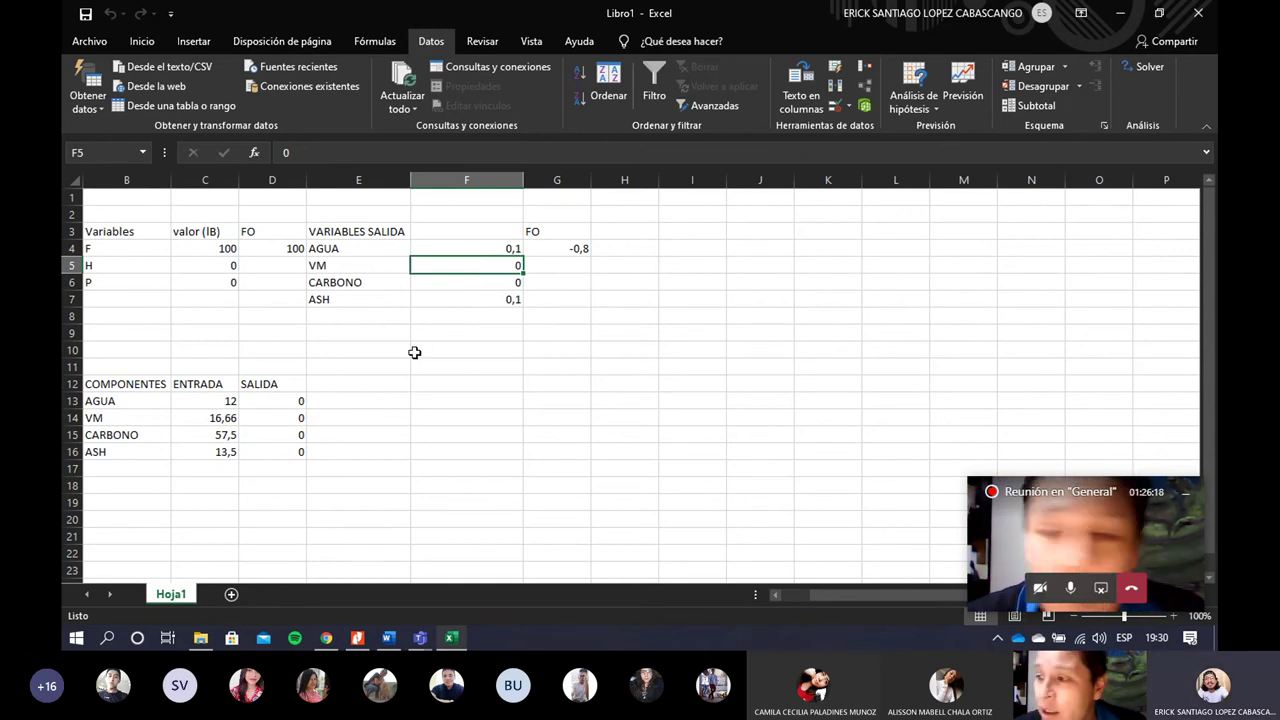
pyautogui.click(285, 423)
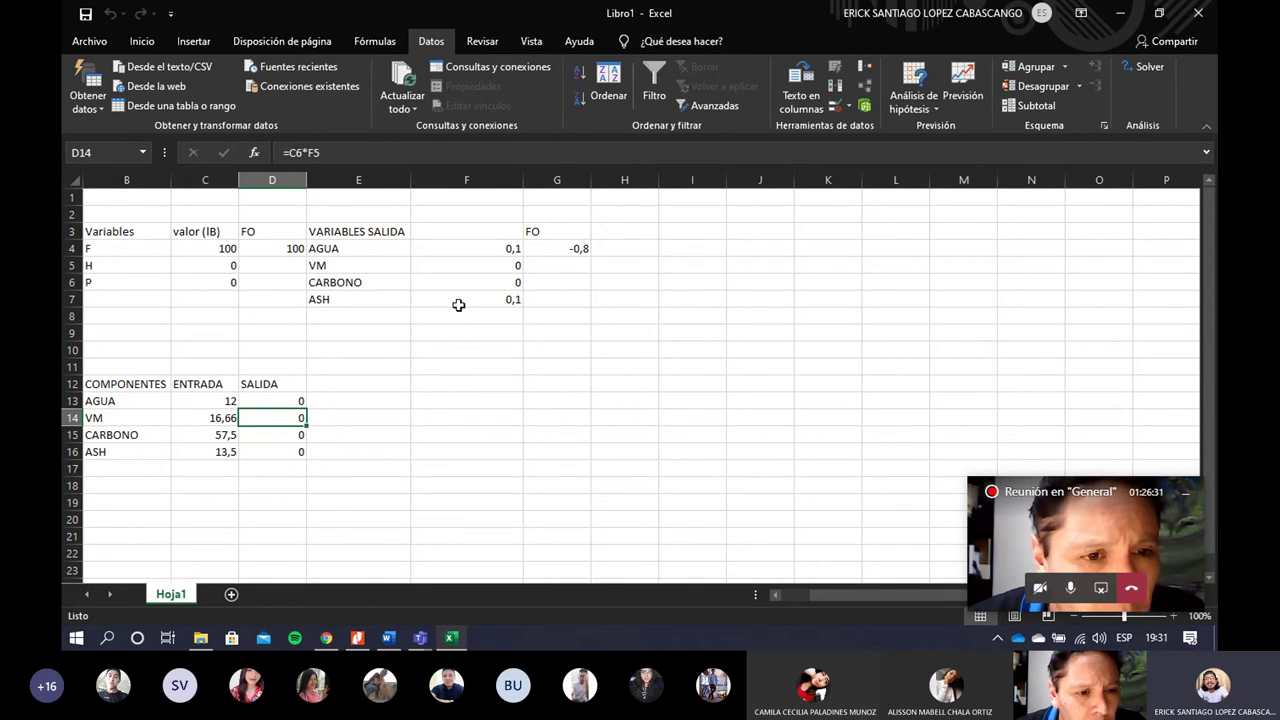
pyautogui.click(504, 266)
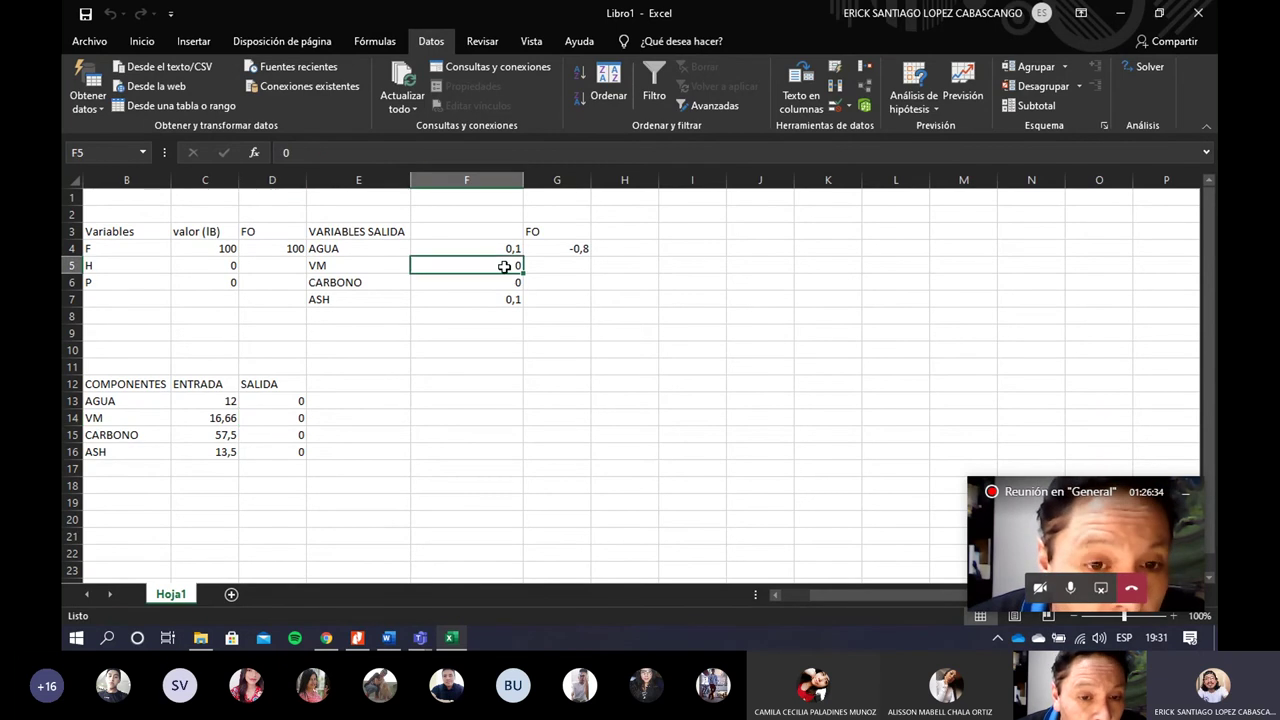
pyautogui.click(277, 438)
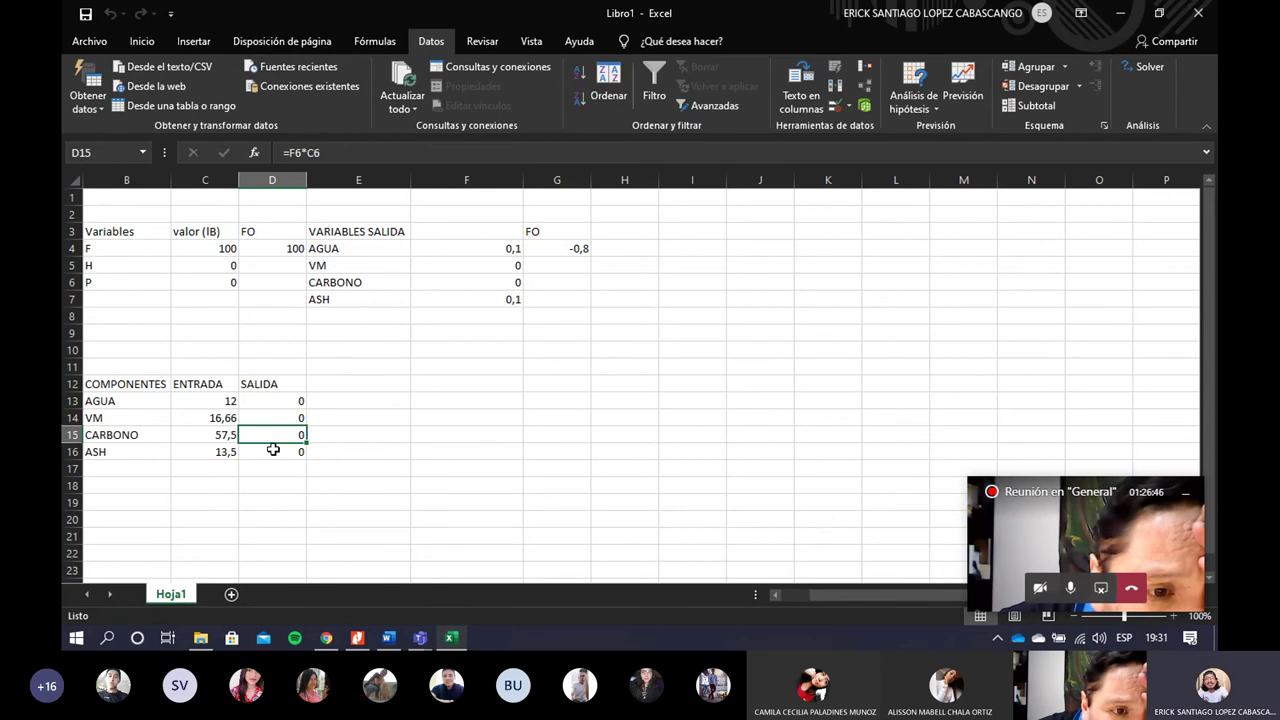
pyautogui.click(273, 452)
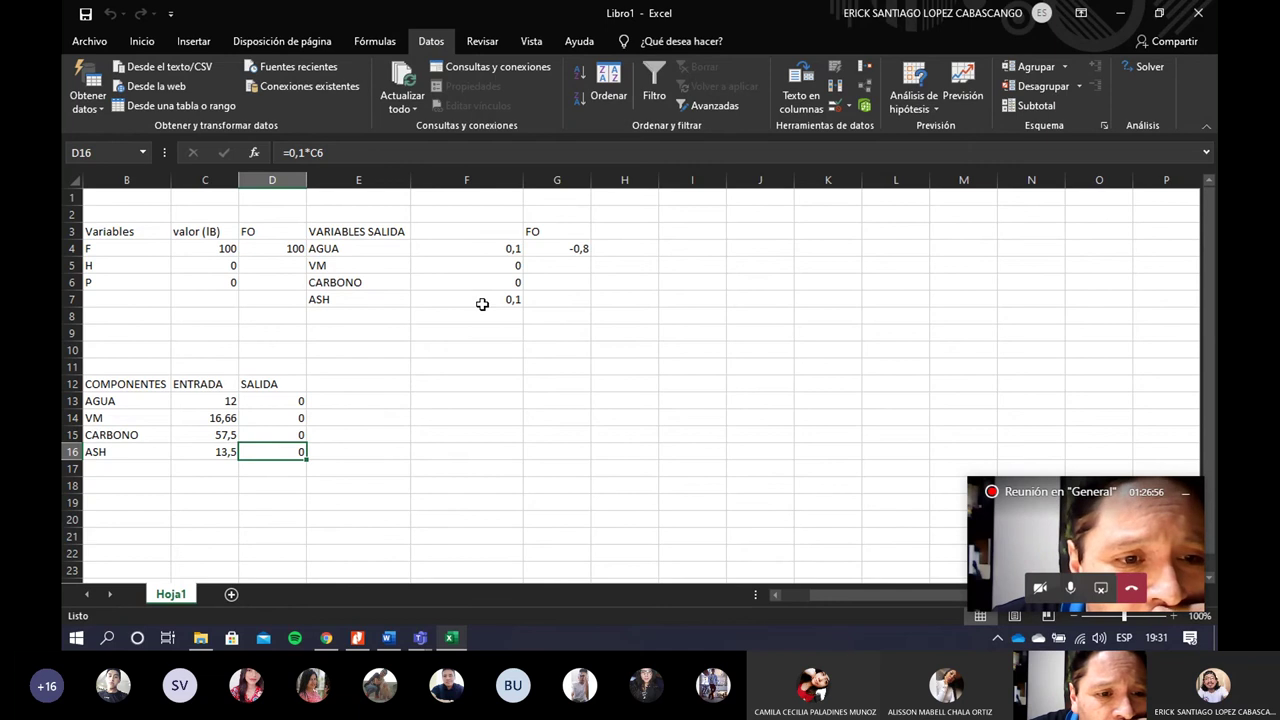
# - Open Solver and try to set its objective to the H and P values in C5:C6
pyautogui.click(1140, 67)
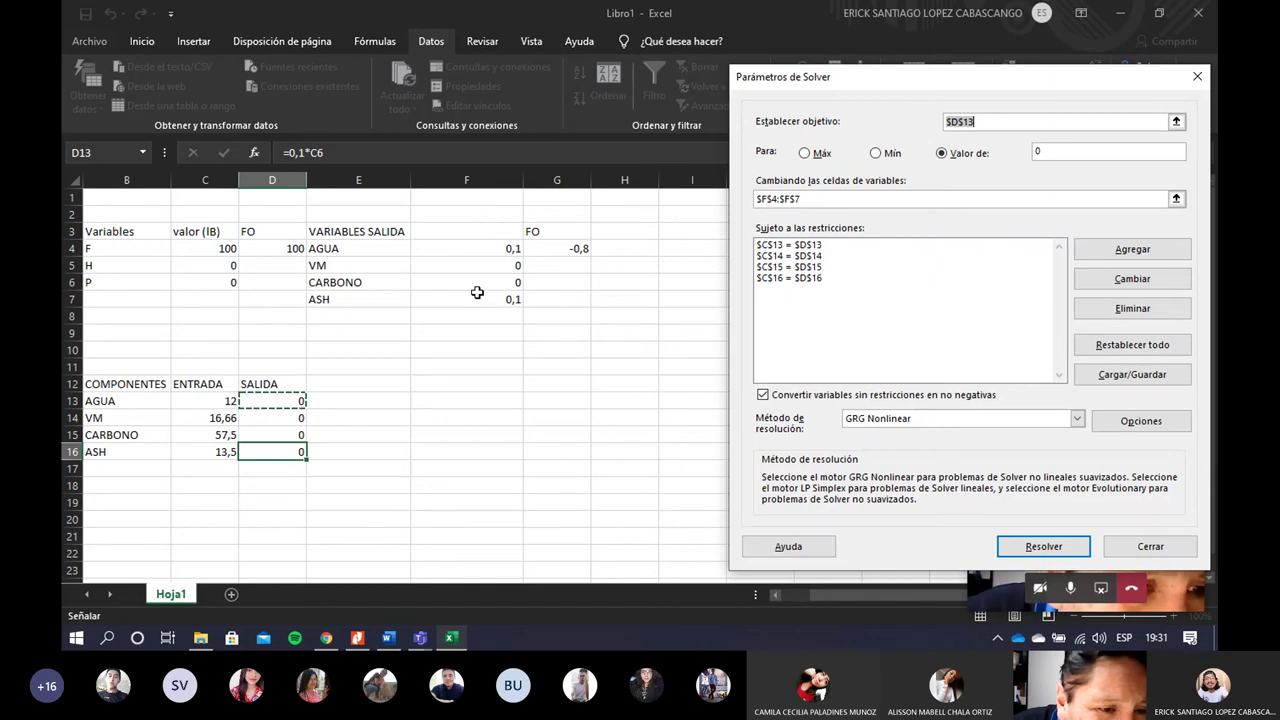
pyautogui.click(224, 263)
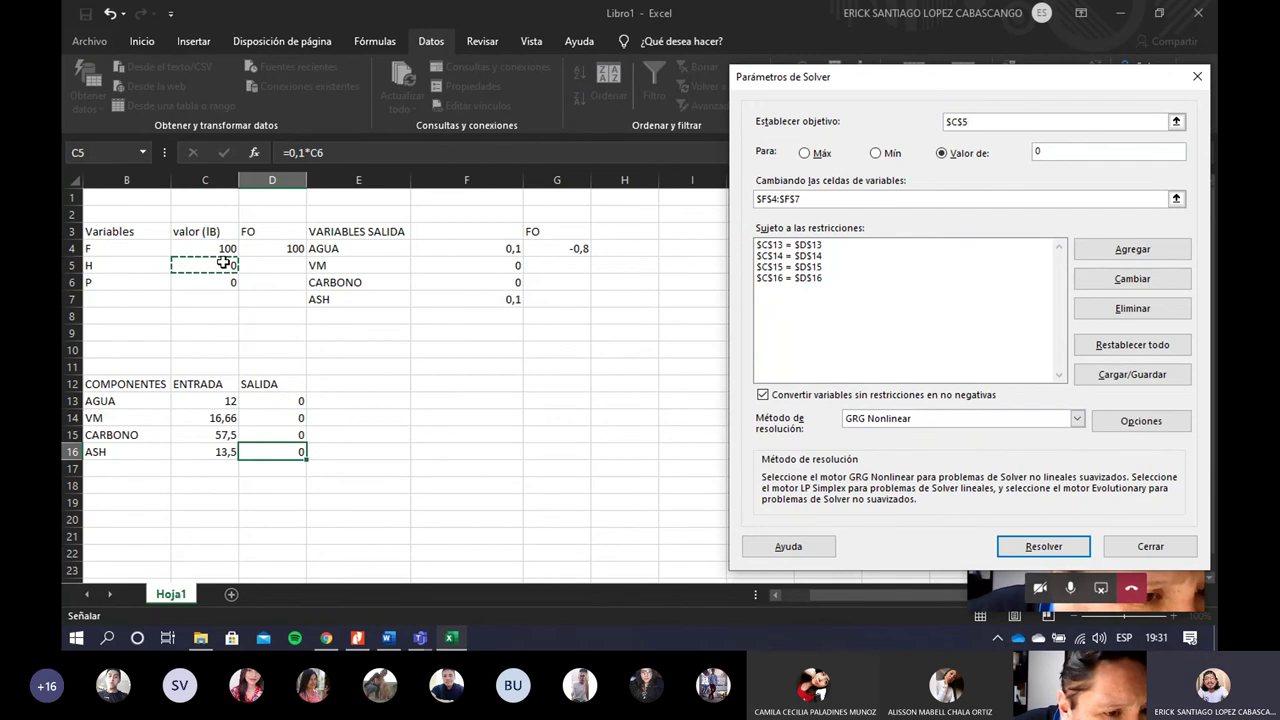
pyautogui.moveTo(224, 263); pyautogui.dragTo(224, 282)
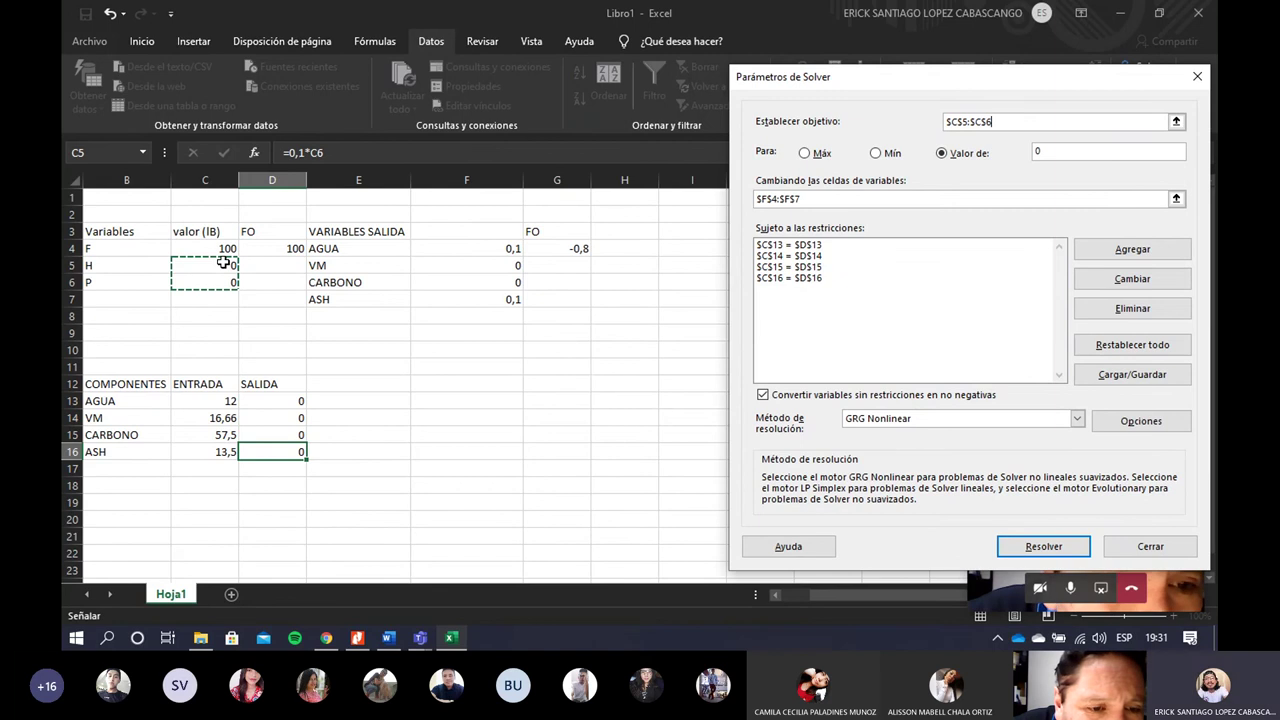
pyautogui.press('Return')
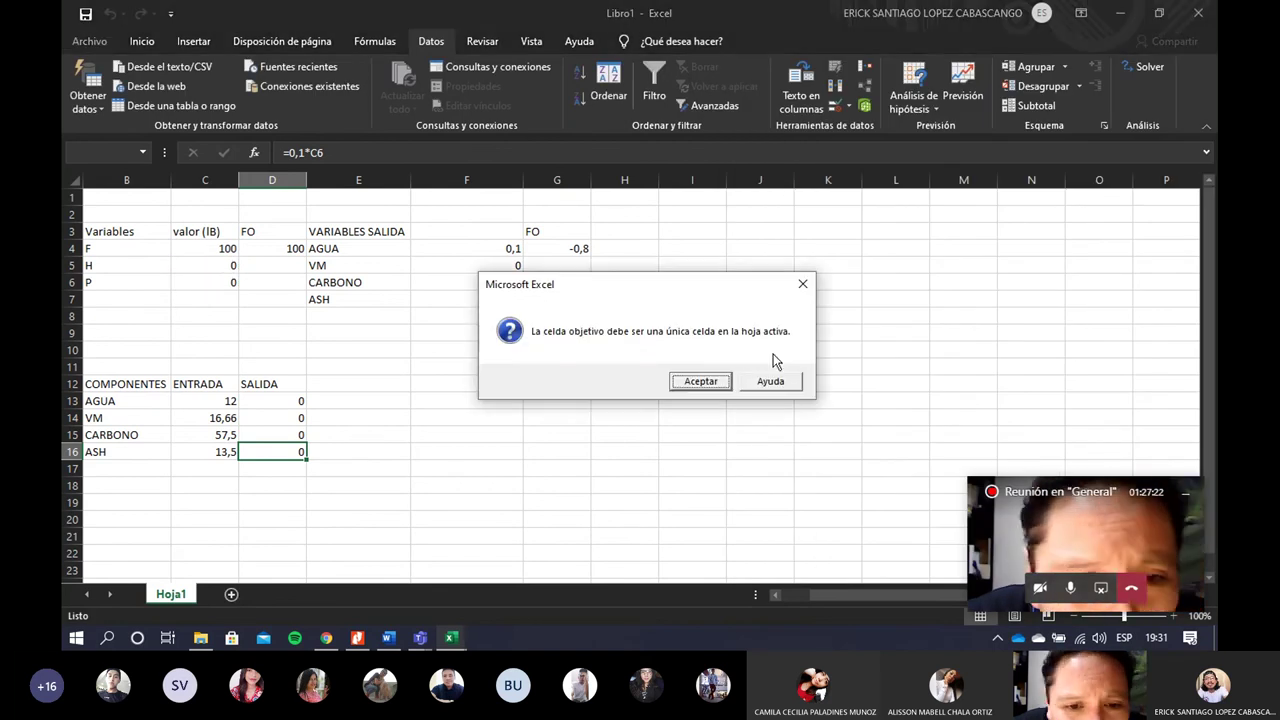
pyautogui.click(805, 283)
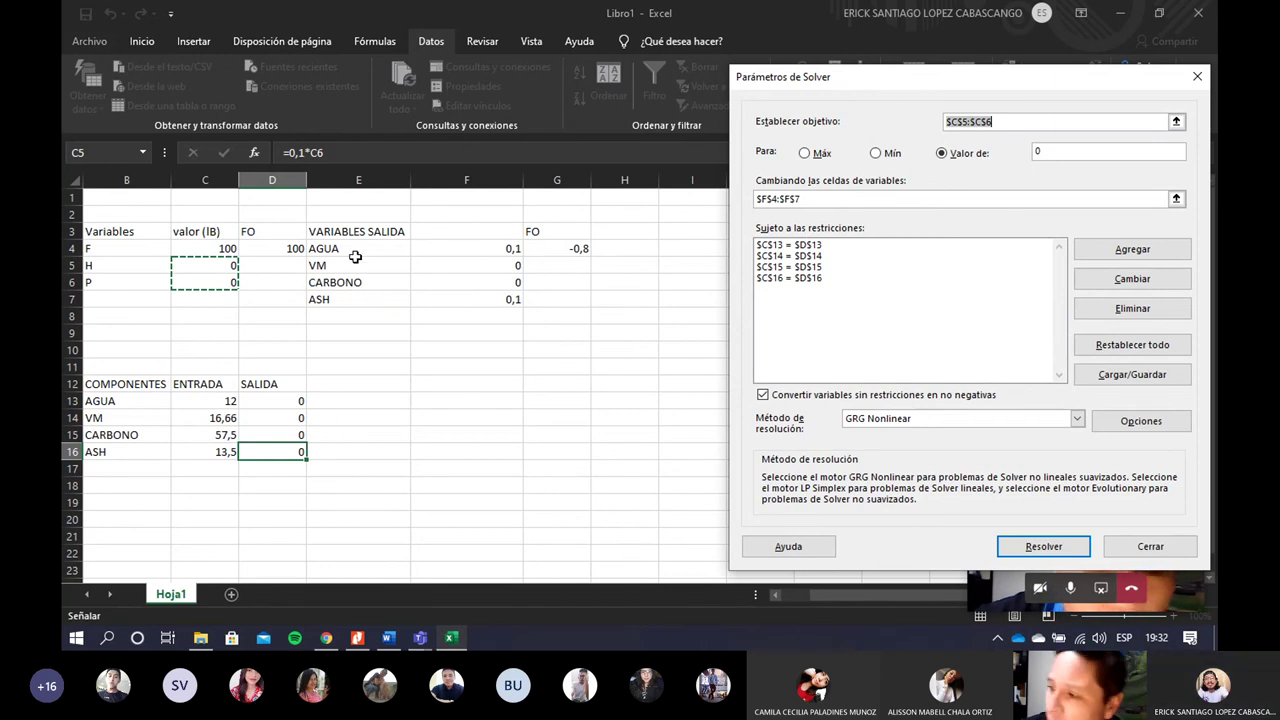
# - Replace the Solver objective with the objective function cell D4
pyautogui.click(1021, 122)
pyautogui.press('BackSpace')
pyautogui.press('BackSpace')
pyautogui.press('BackSpace')
pyautogui.press('BackSpace')
pyautogui.press('BackSpace')
pyautogui.press('BackSpace')
pyautogui.press('BackSpace')
pyautogui.press('BackSpace')
pyautogui.press('BackSpace')
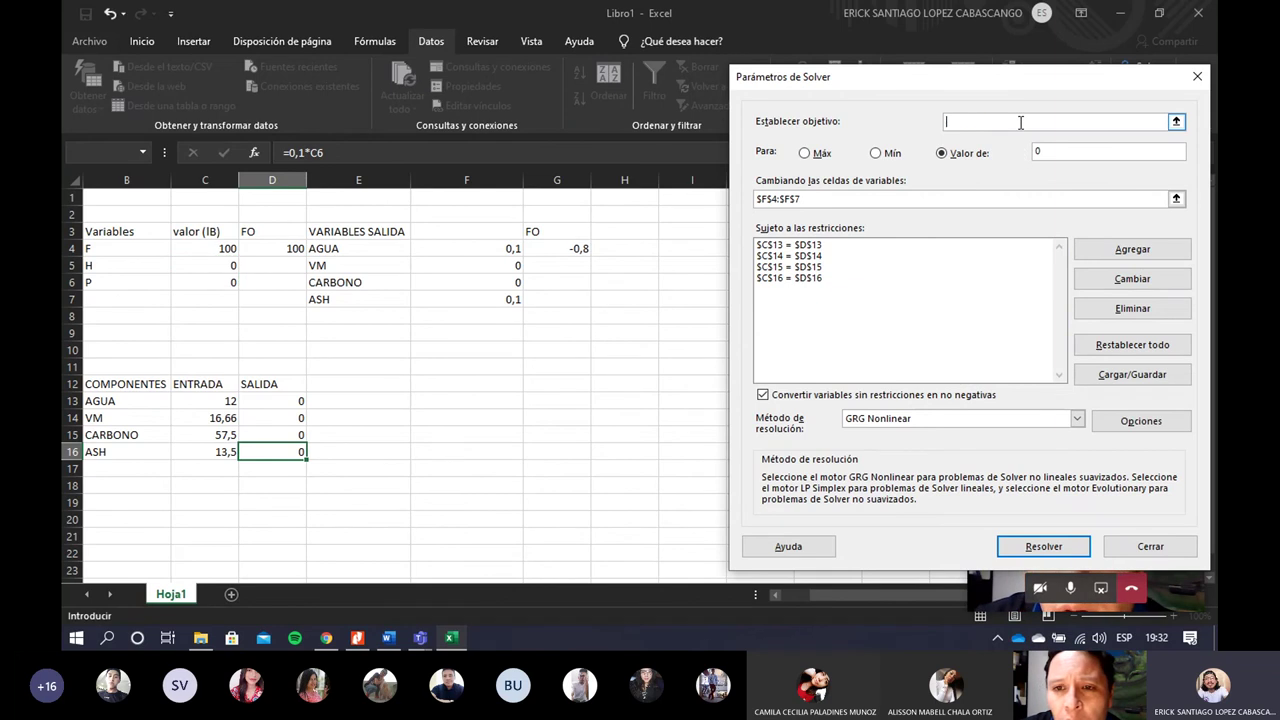
pyautogui.click(286, 247)
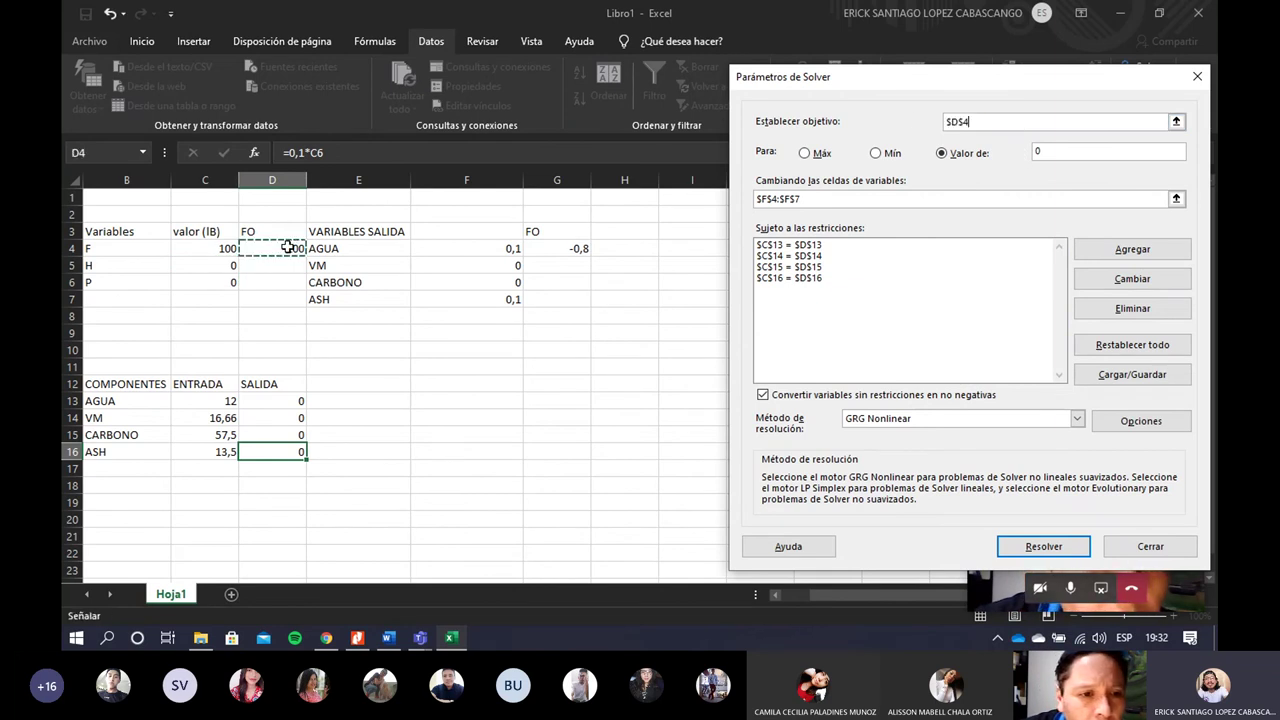
# - Change Solver's variable cells to the H and P values in C5:C6
pyautogui.click(809, 199)
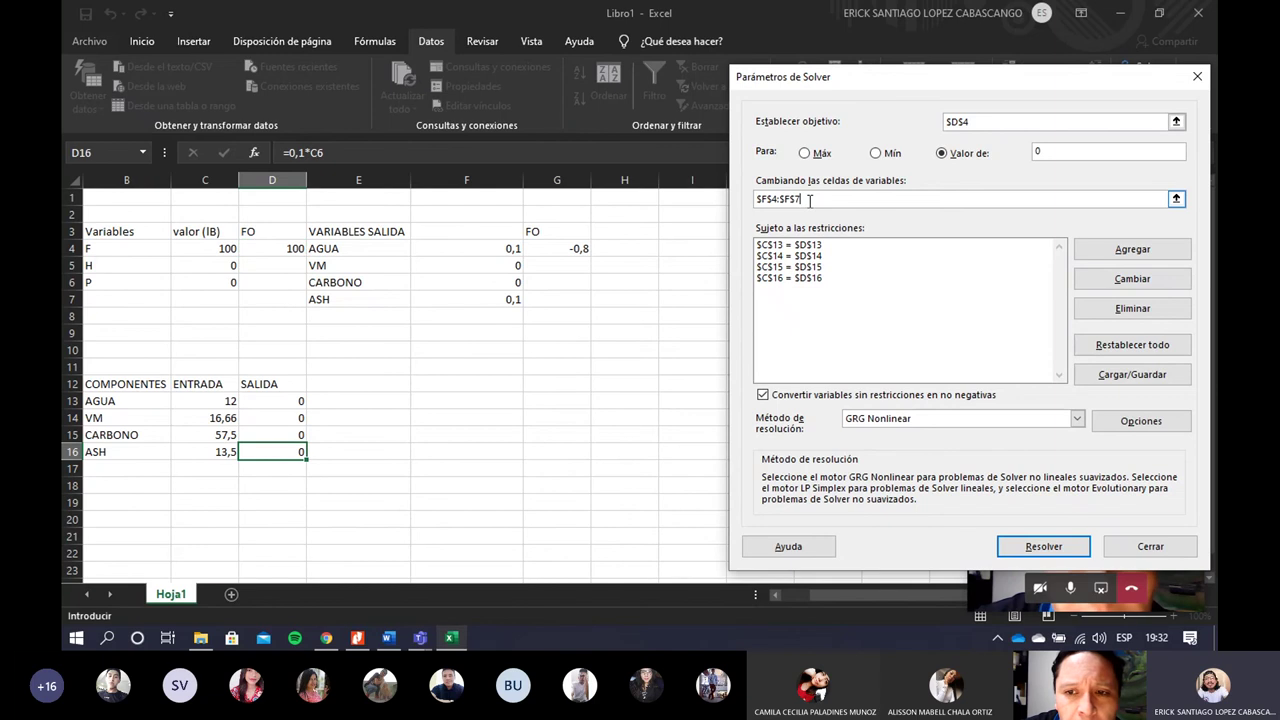
pyautogui.press('BackSpace')
pyautogui.press('BackSpace')
pyautogui.press('BackSpace')
pyautogui.press('BackSpace')
pyautogui.press('BackSpace')
pyautogui.press('BackSpace')
pyautogui.press('BackSpace')
pyautogui.press('BackSpace')
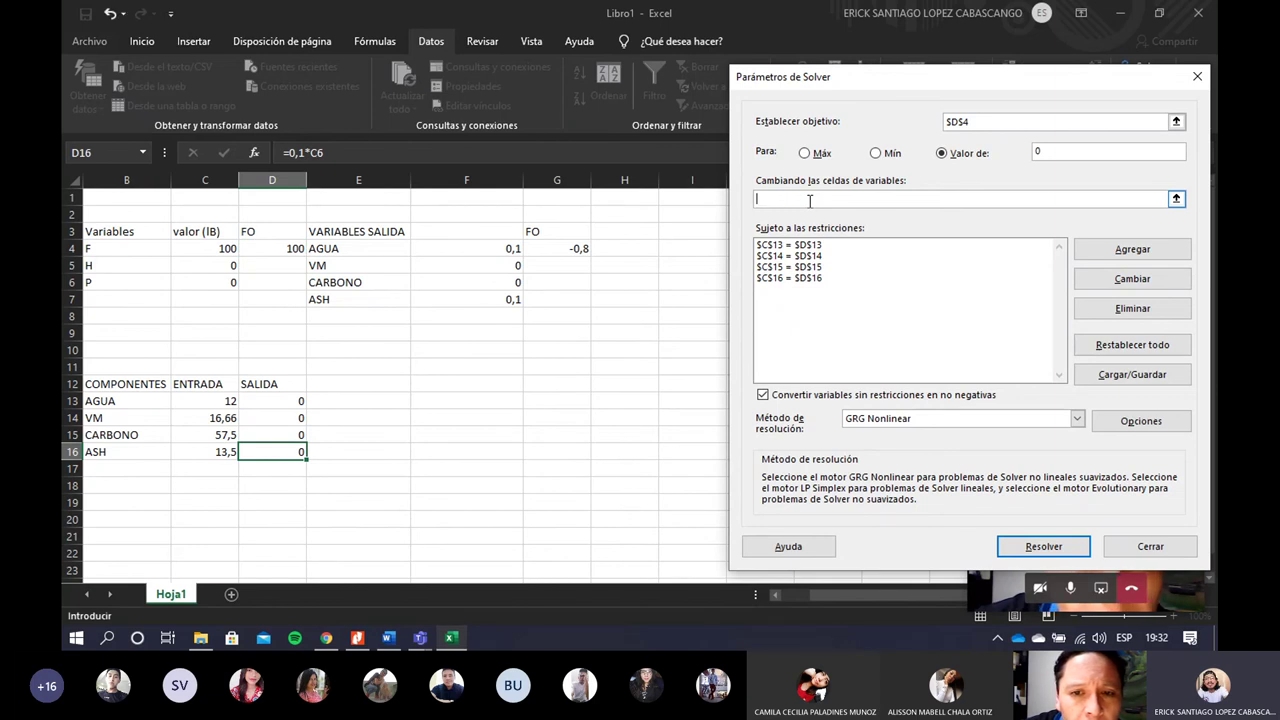
pyautogui.click(227, 265)
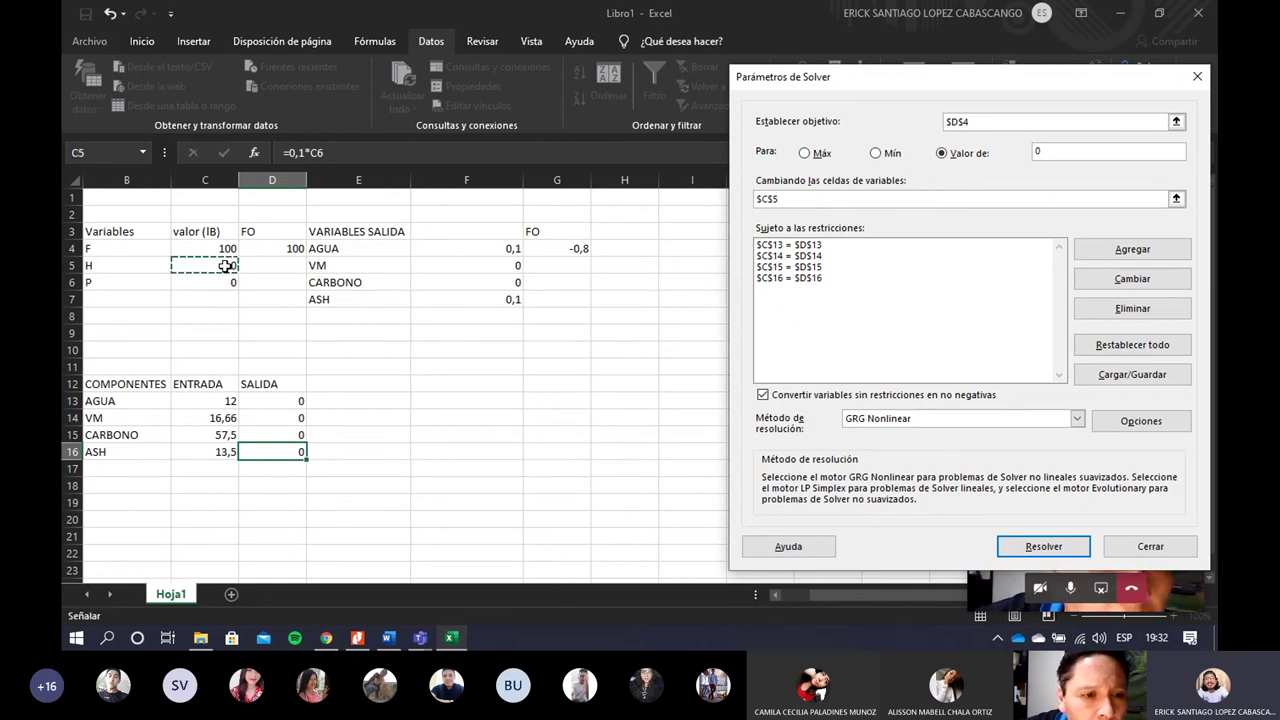
pyautogui.hotkey('shift', 'Down')
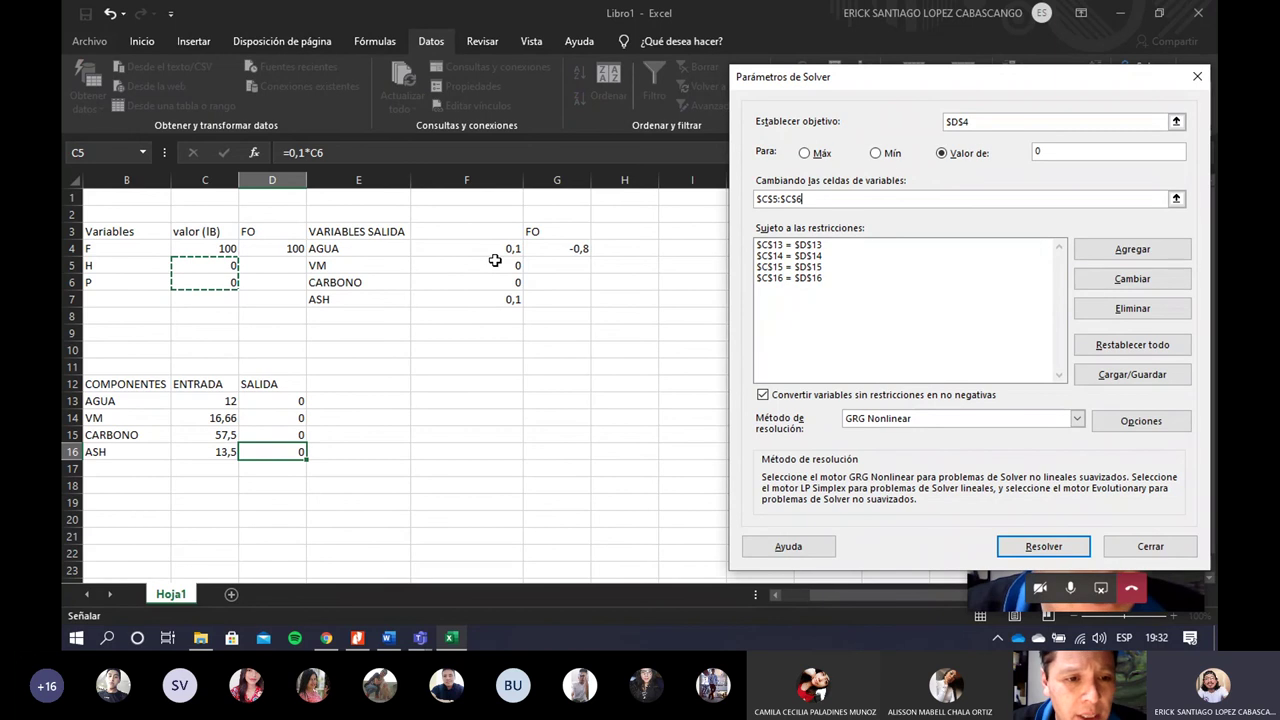
# - Set Solver's variable cells back to the output fractions F4:F7 and close Solver without solving
pyautogui.click(321, 251)
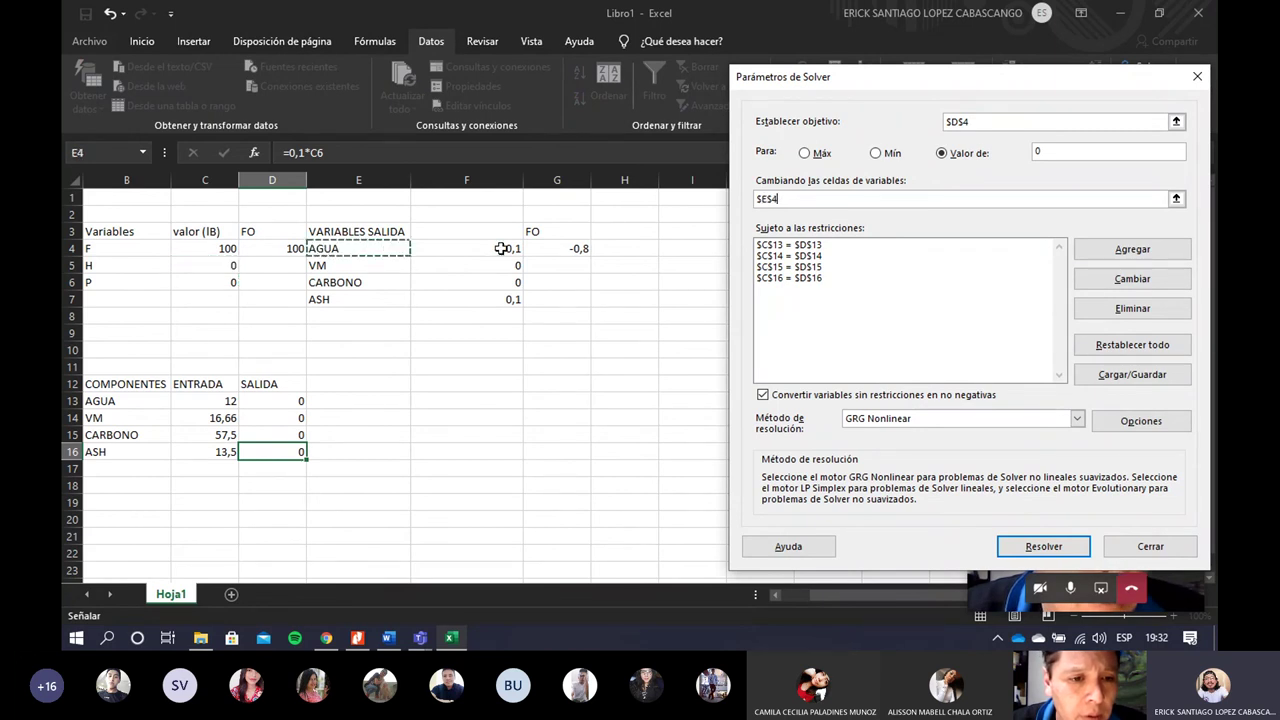
pyautogui.moveTo(503, 250); pyautogui.dragTo(511, 294)
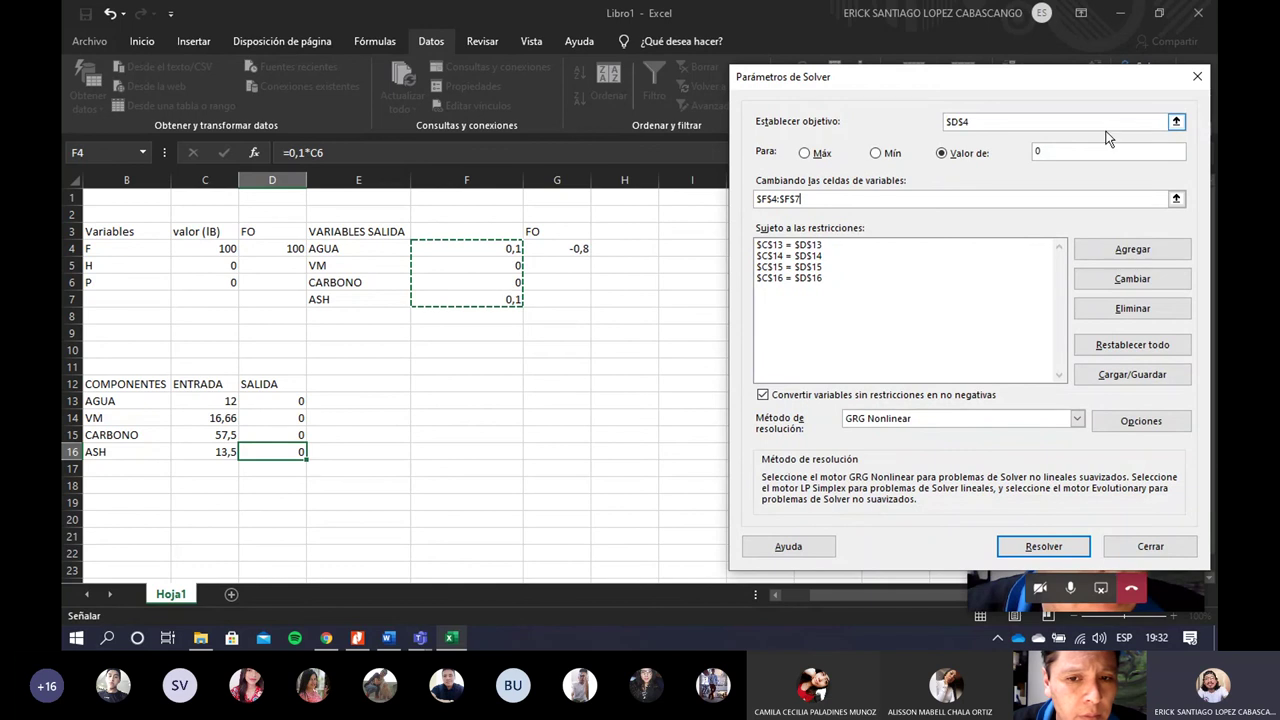
pyautogui.click(1196, 81)
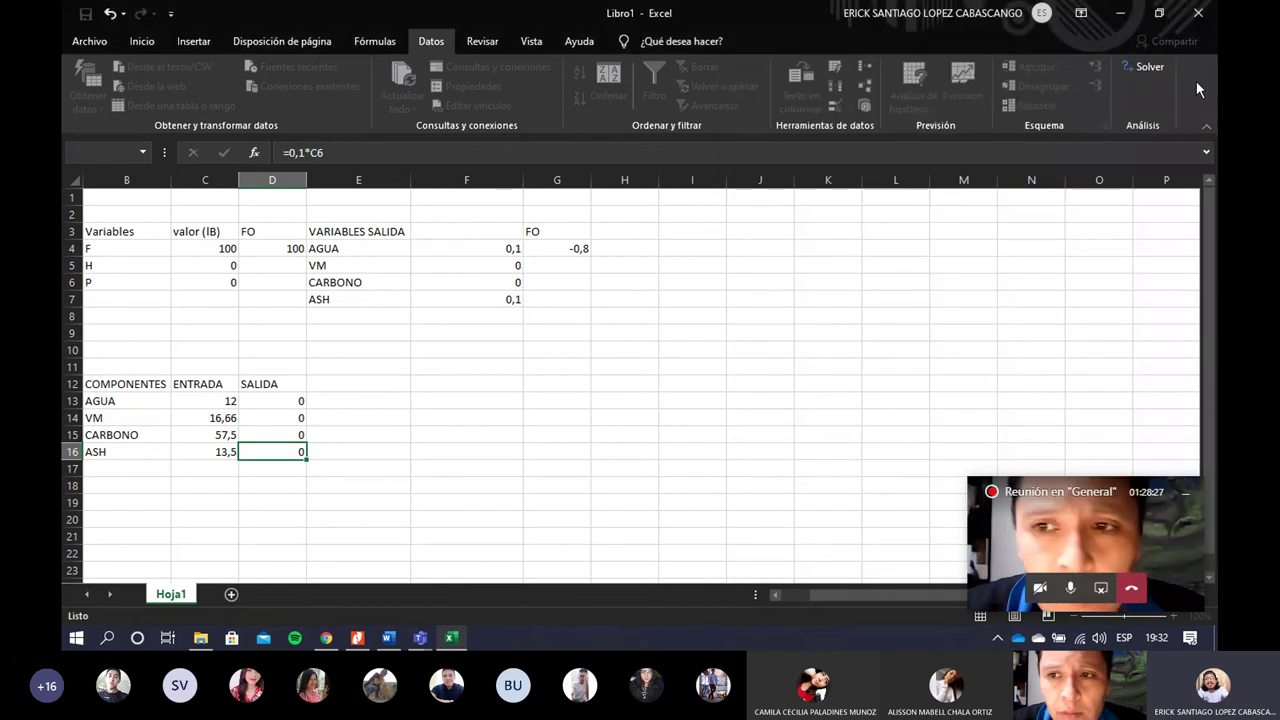
# - Move the VM and carbon output fractions from F5:F6 to C7:C8, below the H and P values
pyautogui.click(486, 262)
pyautogui.moveTo(486, 262); pyautogui.dragTo(486, 283)
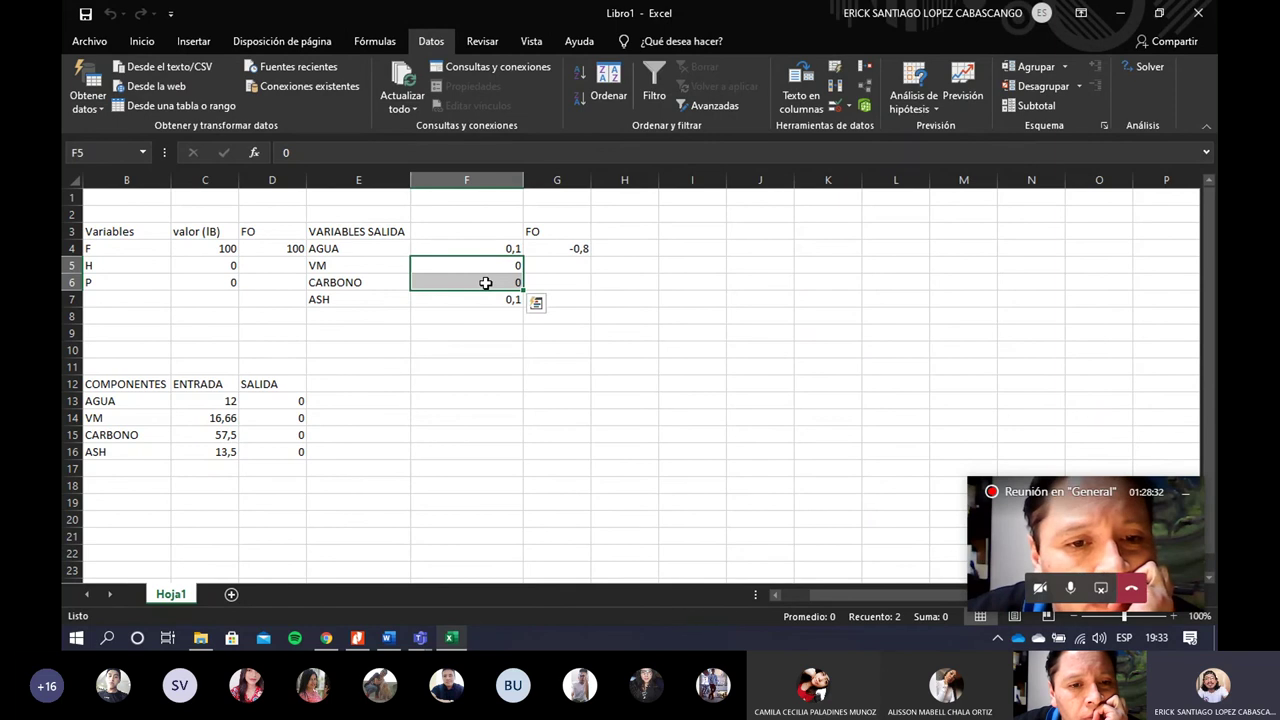
pyautogui.hotkey('ctrl', 'c')
pyautogui.click(102, 298)
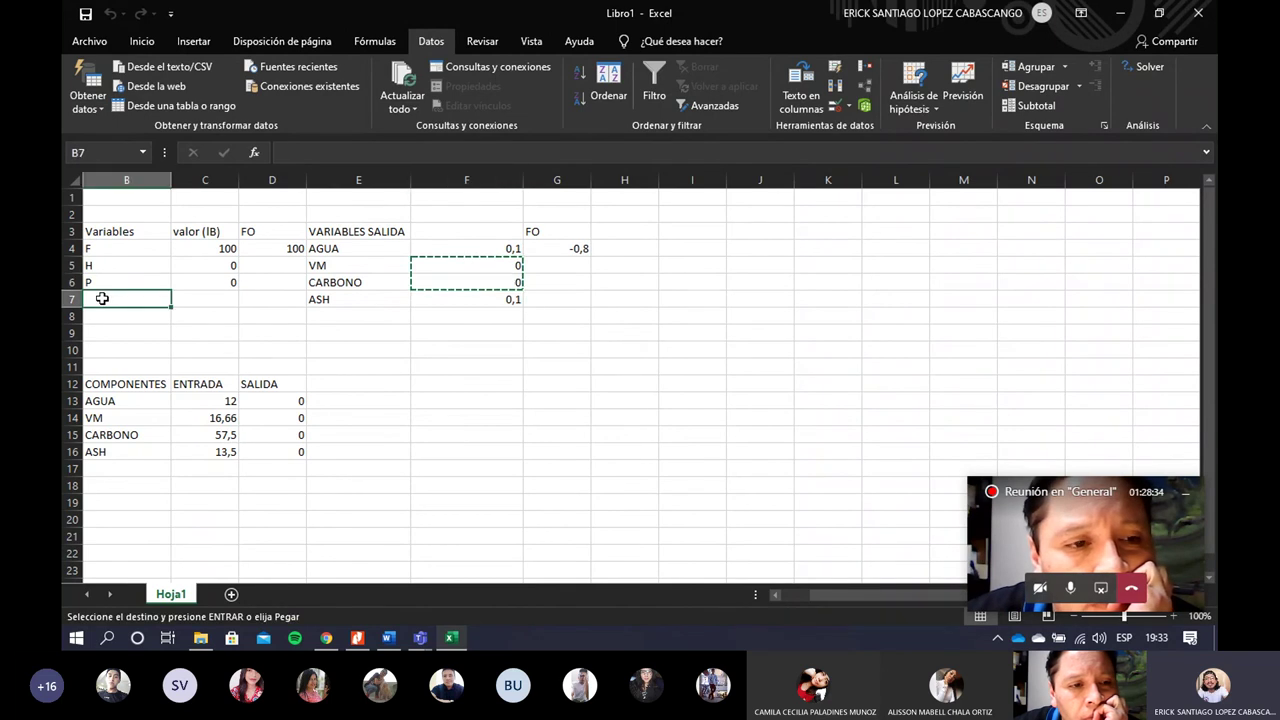
pyautogui.click(208, 297)
pyautogui.hotkey('ctrl', 'v')
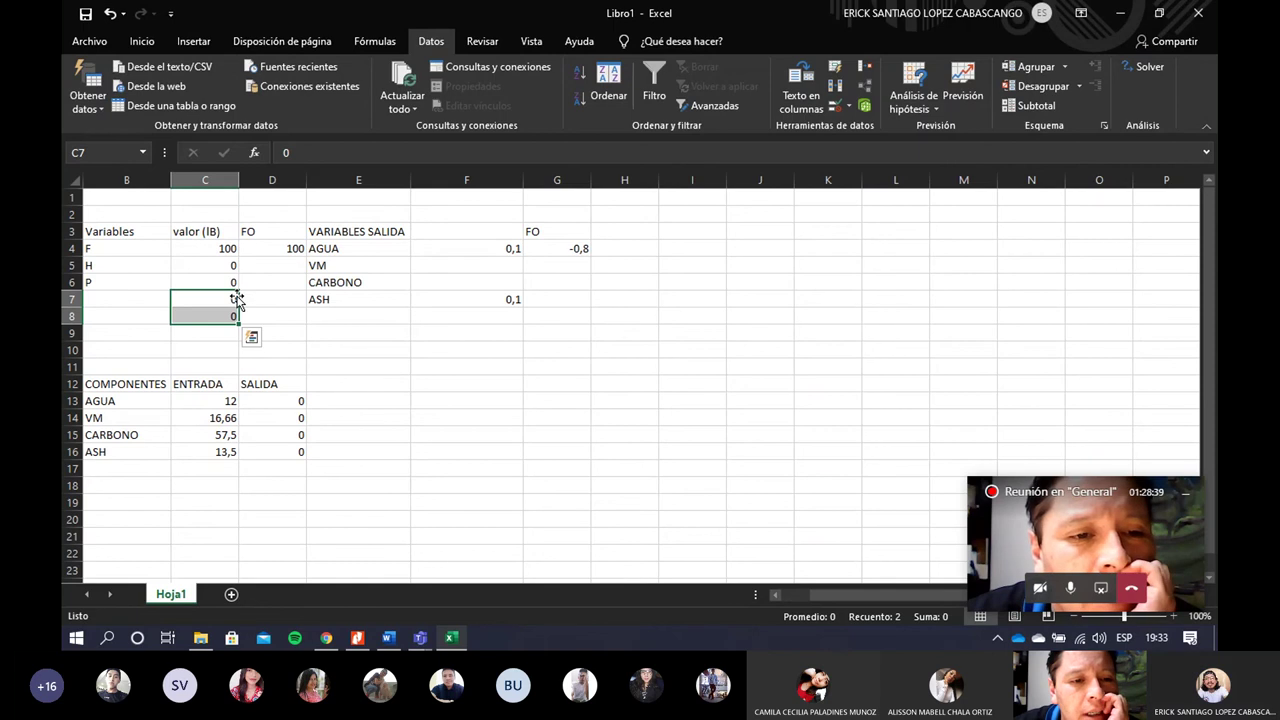
# - Label the moved variables VM in B7 and CARBONO in B8
pyautogui.click(124, 297)
pyautogui.write('VM')
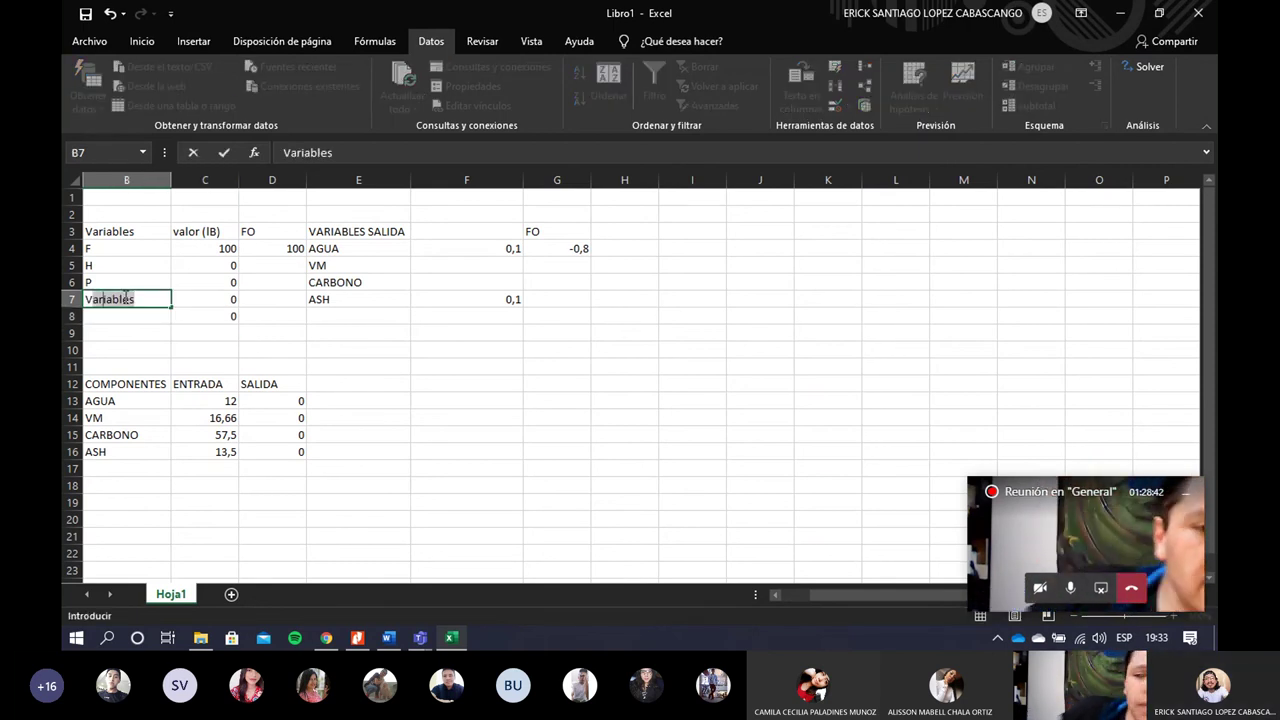
pyautogui.click(119, 314)
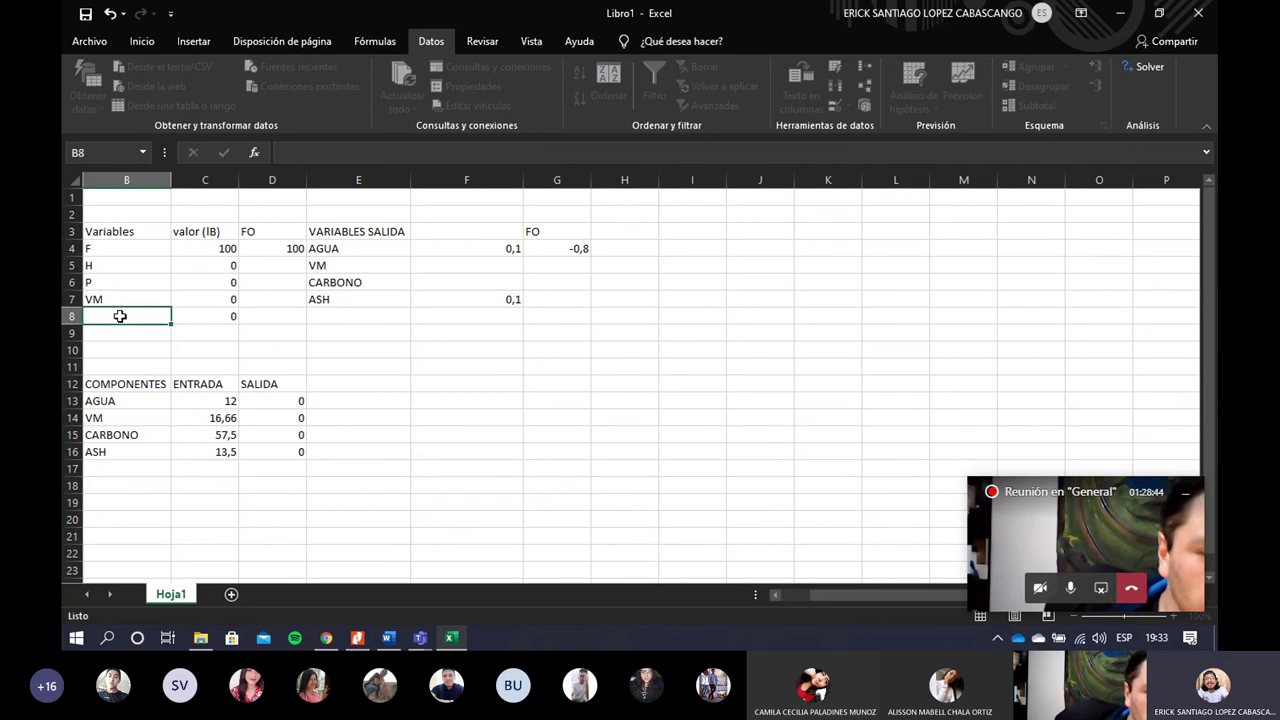
pyautogui.write('CARBONO')
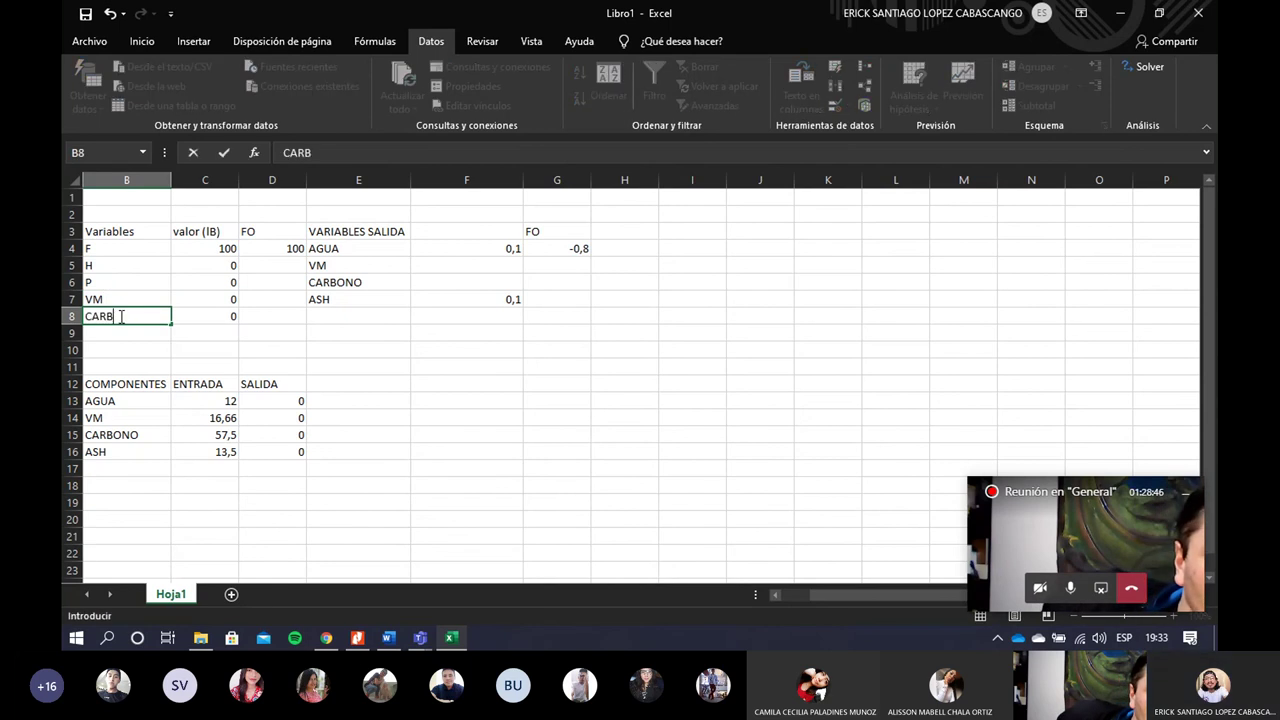
pyautogui.click(196, 311)
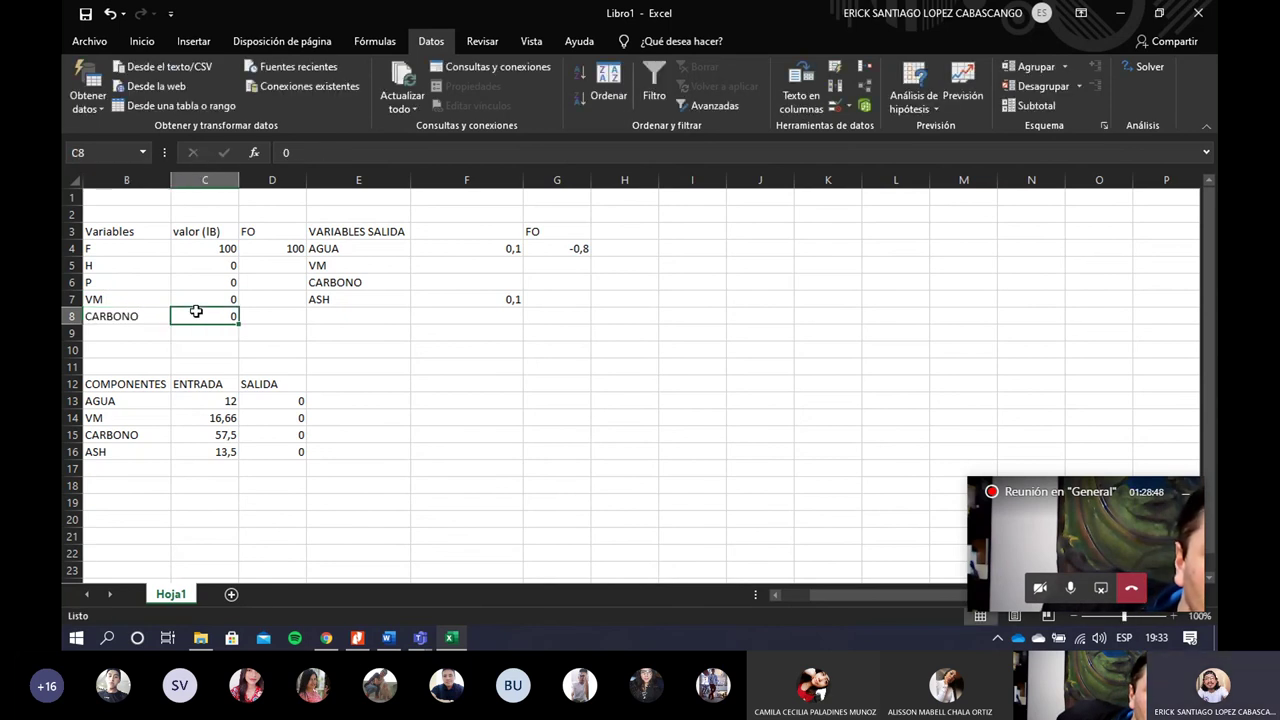
# - Open Solver and enter the variable range C5:C8 as its objective
pyautogui.click(1130, 70)
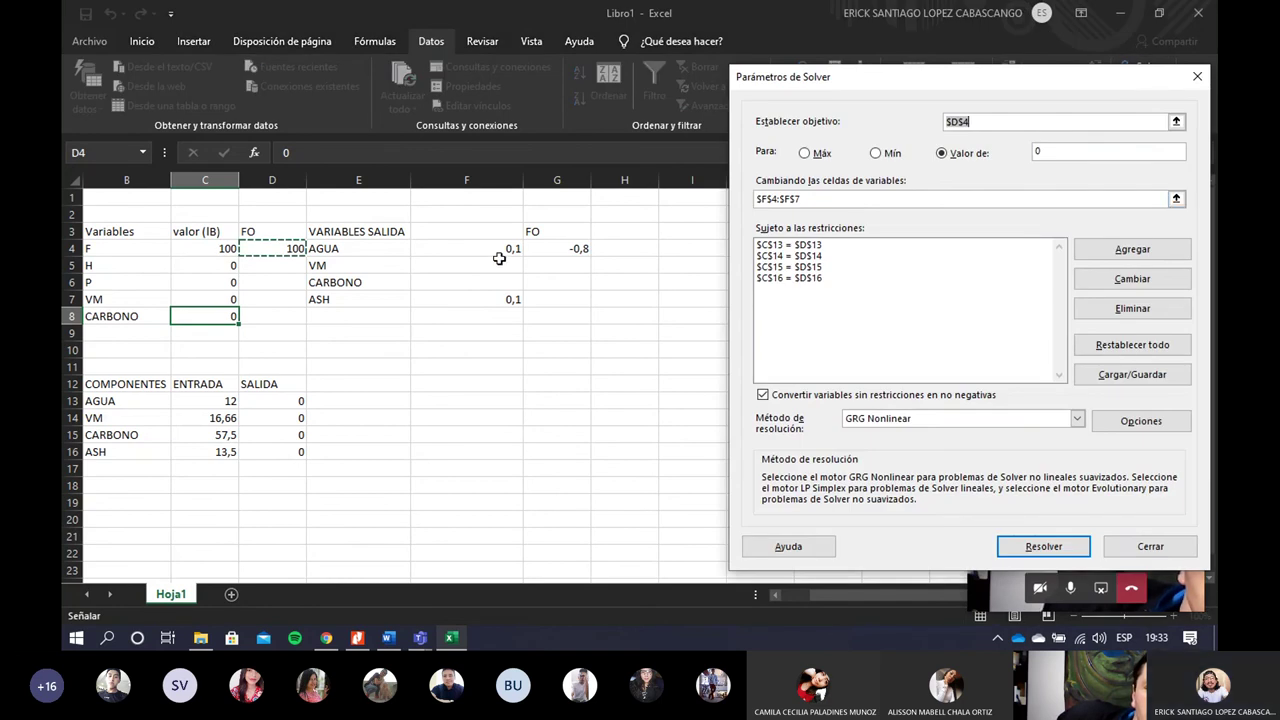
pyautogui.click(189, 269)
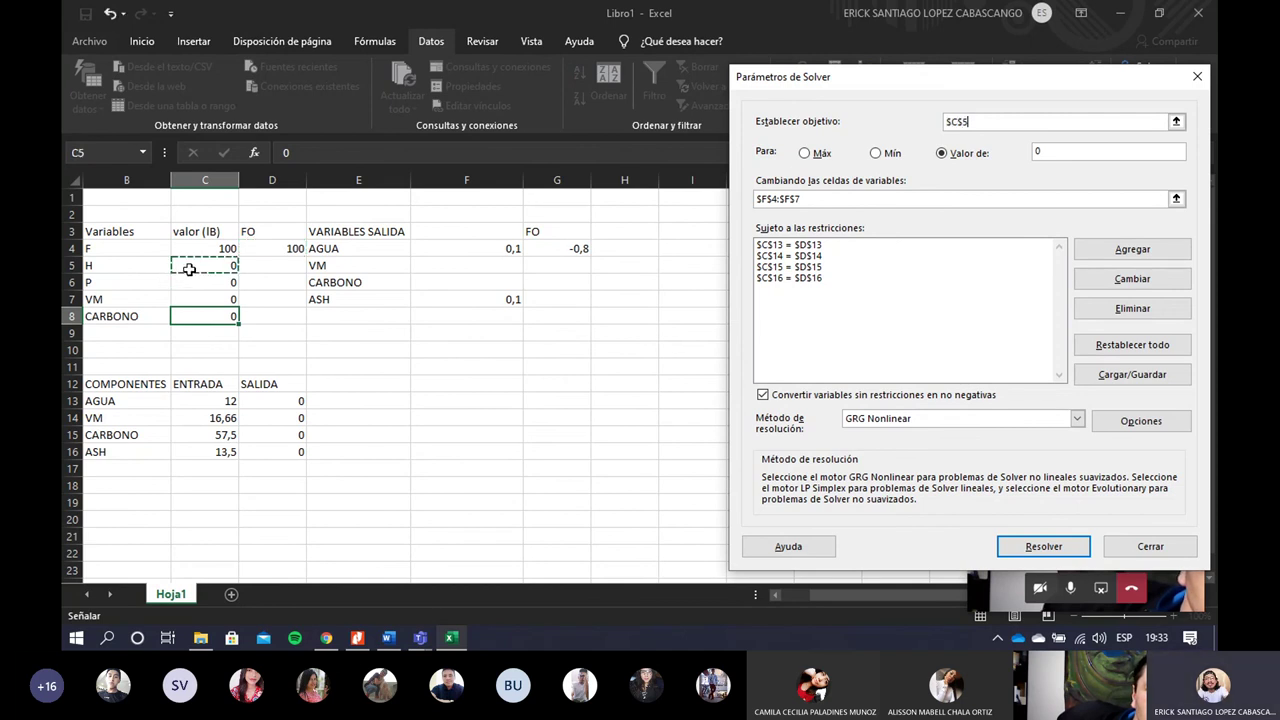
pyautogui.hotkey('shift', 'Down')
pyautogui.hotkey('shift', 'Down')
pyautogui.hotkey('shift', 'Down')
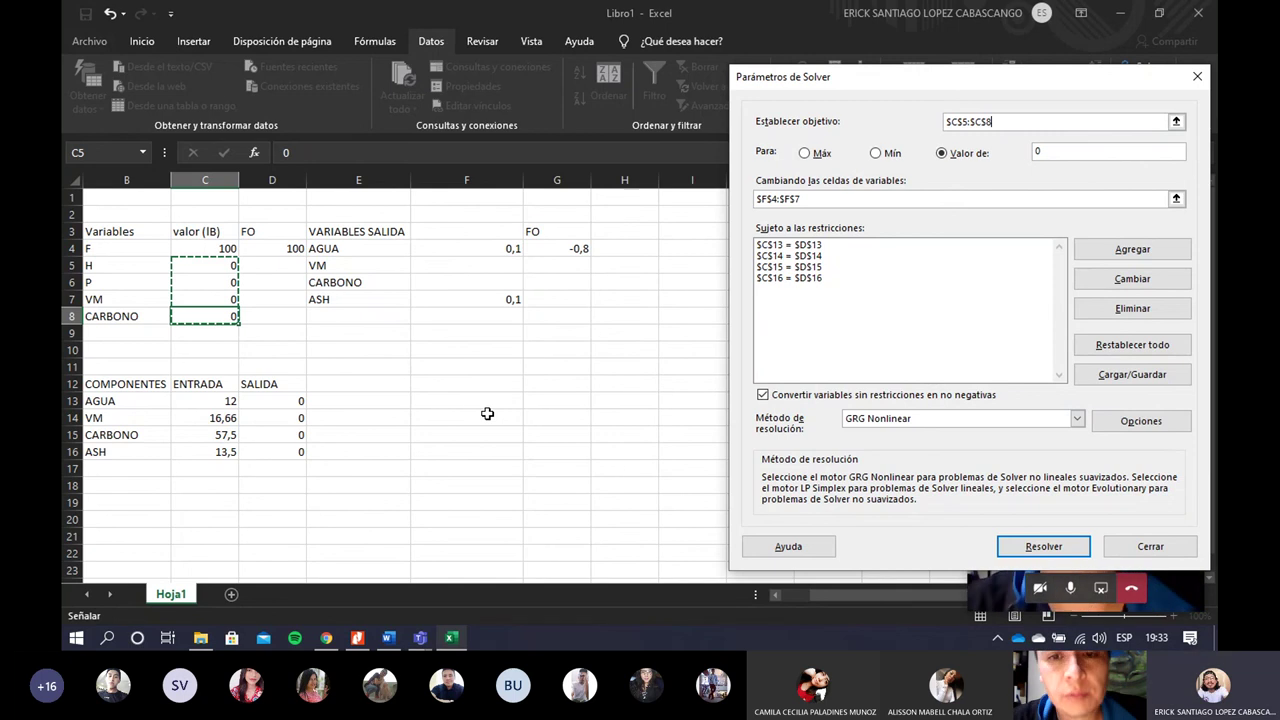
# - Clear the range in the Solver objective and set it to cell D4
pyautogui.click(1030, 122)
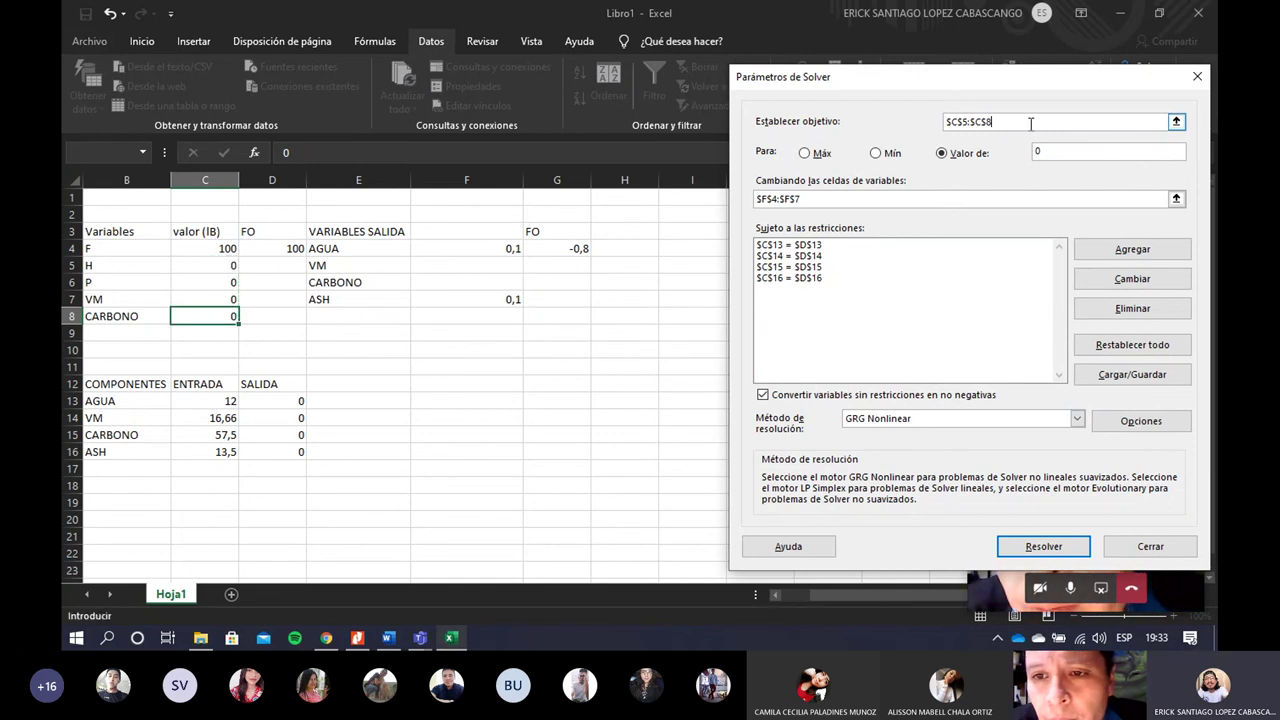
pyautogui.press('BackSpace')
pyautogui.press('BackSpace')
pyautogui.press('BackSpace')
pyautogui.press('BackSpace')
pyautogui.press('BackSpace')
pyautogui.press('BackSpace')
pyautogui.press('BackSpace')
pyautogui.press('BackSpace')
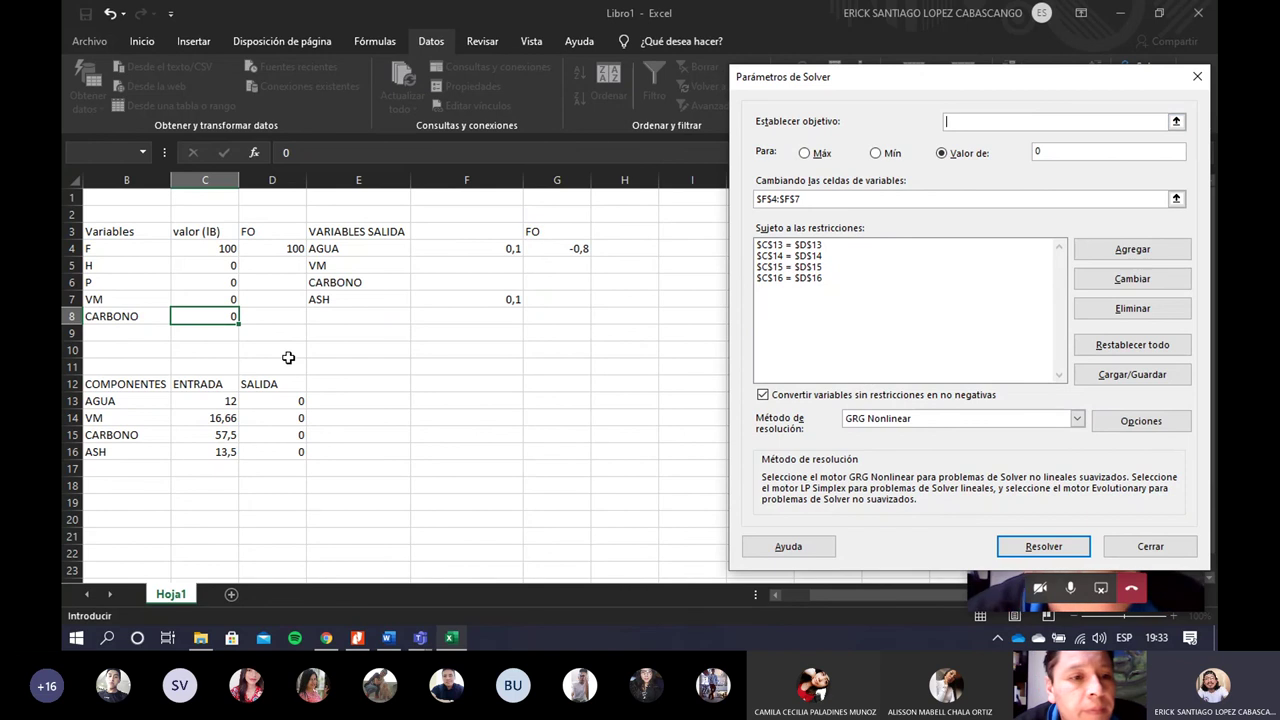
pyautogui.click(280, 252)
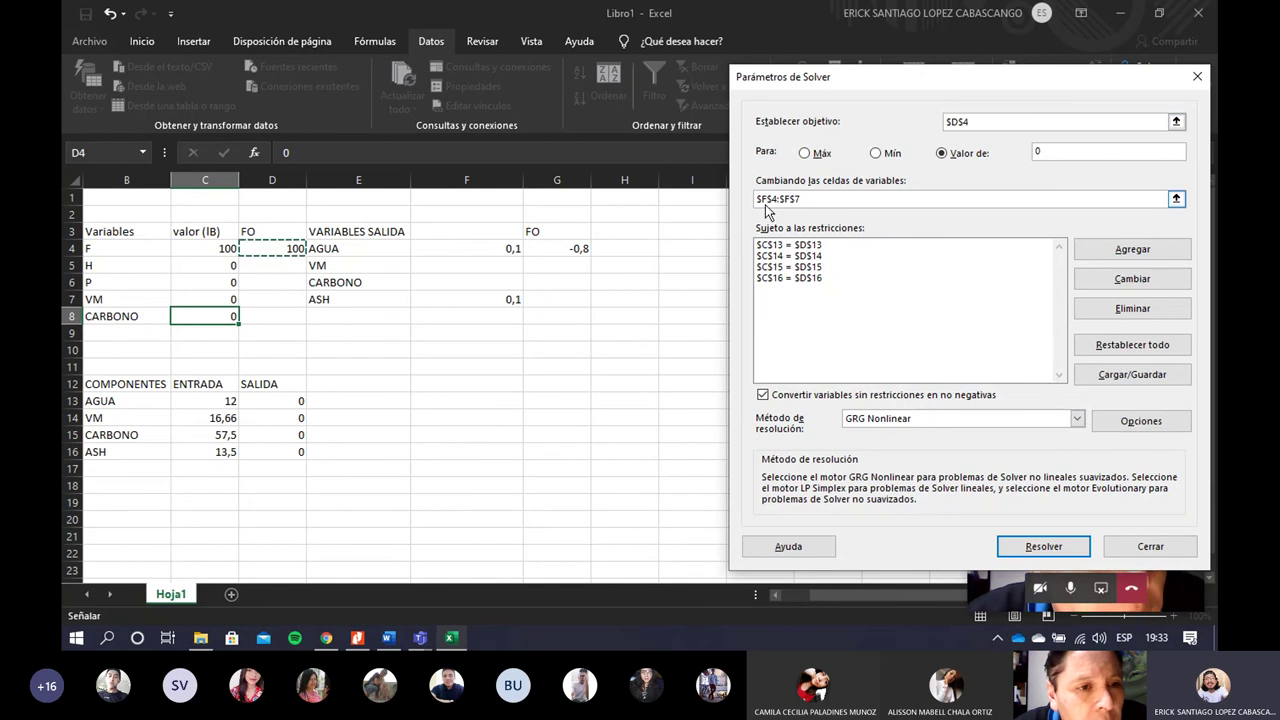
# - Replace Solver's variable cells with C5:C8, covering H, P, VM and carbon
pyautogui.click(818, 197)
pyautogui.press('BackSpace')
pyautogui.press('BackSpace')
pyautogui.press('BackSpace')
pyautogui.press('BackSpace')
pyautogui.press('BackSpace')
pyautogui.press('BackSpace')
pyautogui.press('BackSpace')
pyautogui.press('BackSpace')
pyautogui.press('BackSpace')
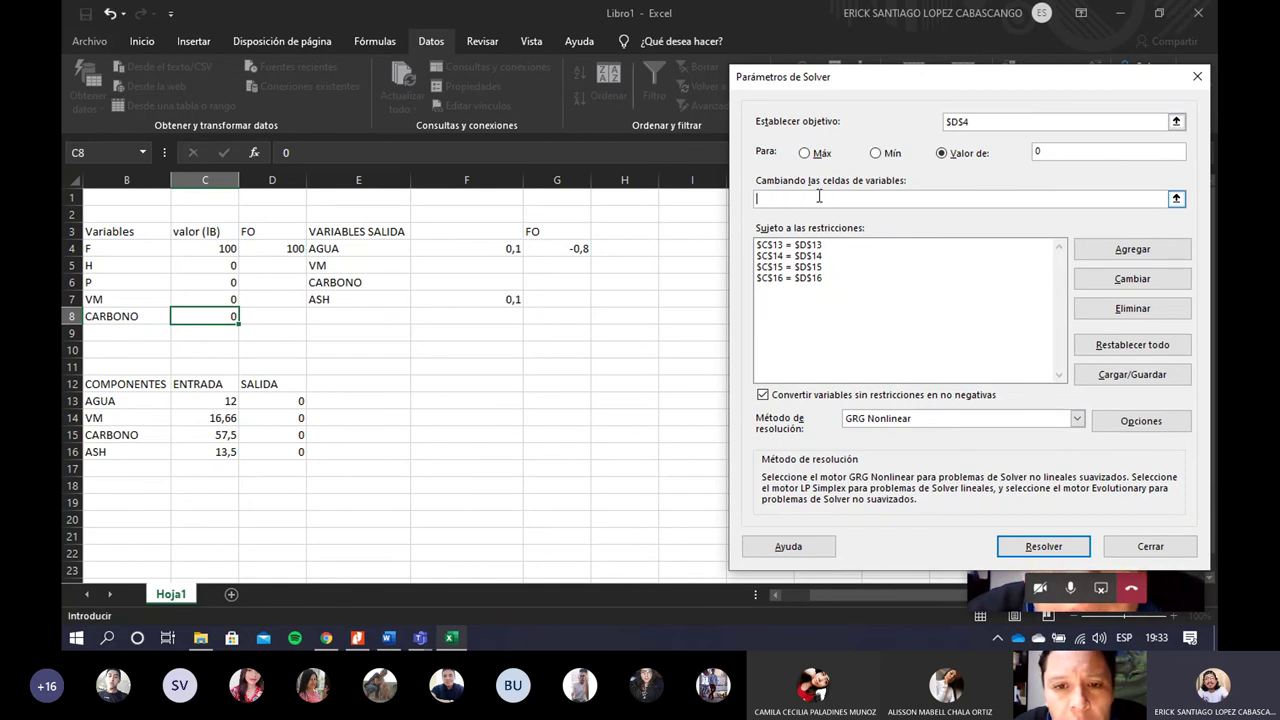
pyautogui.click(207, 264)
pyautogui.hotkey('shift', 'Down')
pyautogui.hotkey('shift', 'Down')
pyautogui.hotkey('shift', 'Down')
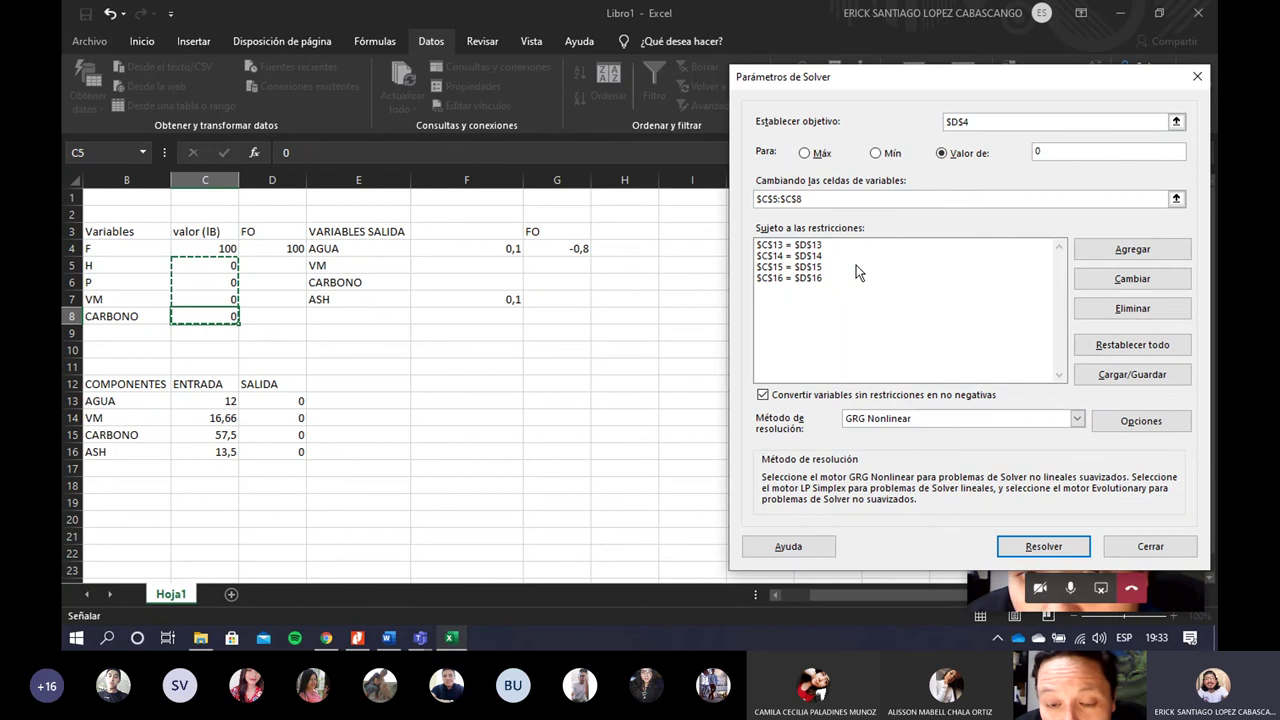
# - Solve the model with the existing constraints and GRG Nonlinear, and keep the Solver solution
pyautogui.click(866, 358)
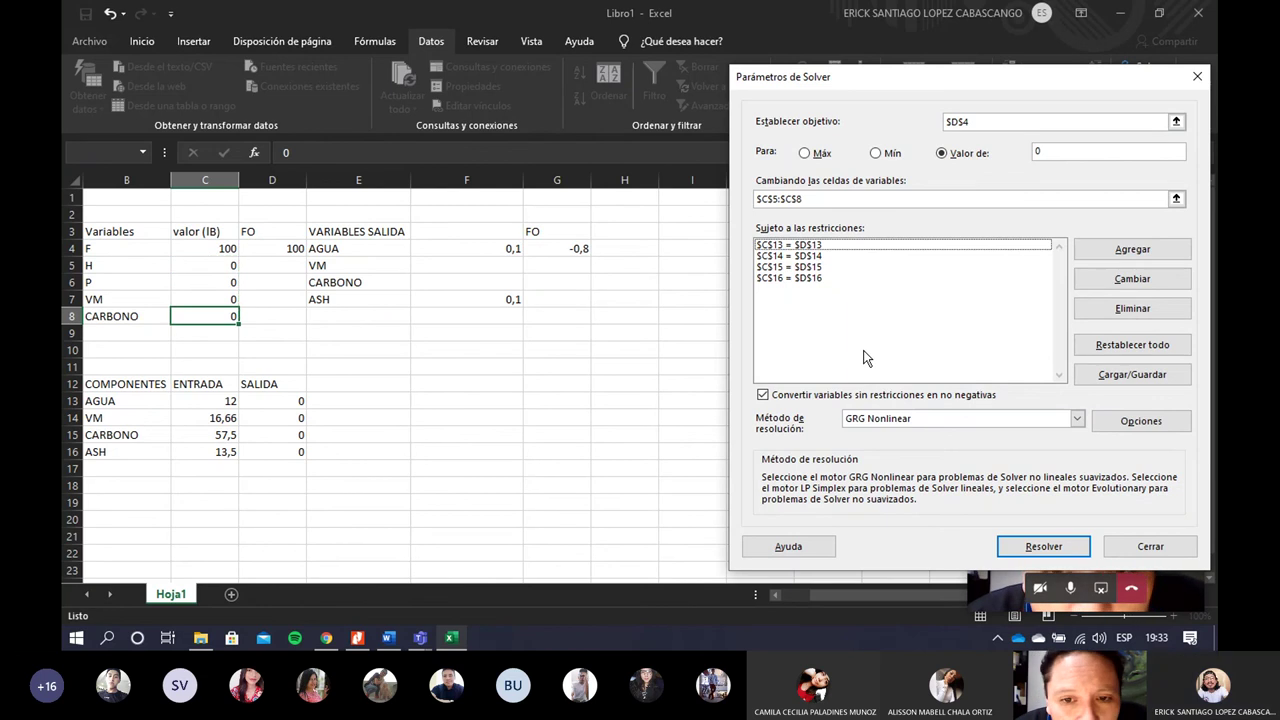
pyautogui.click(1042, 546)
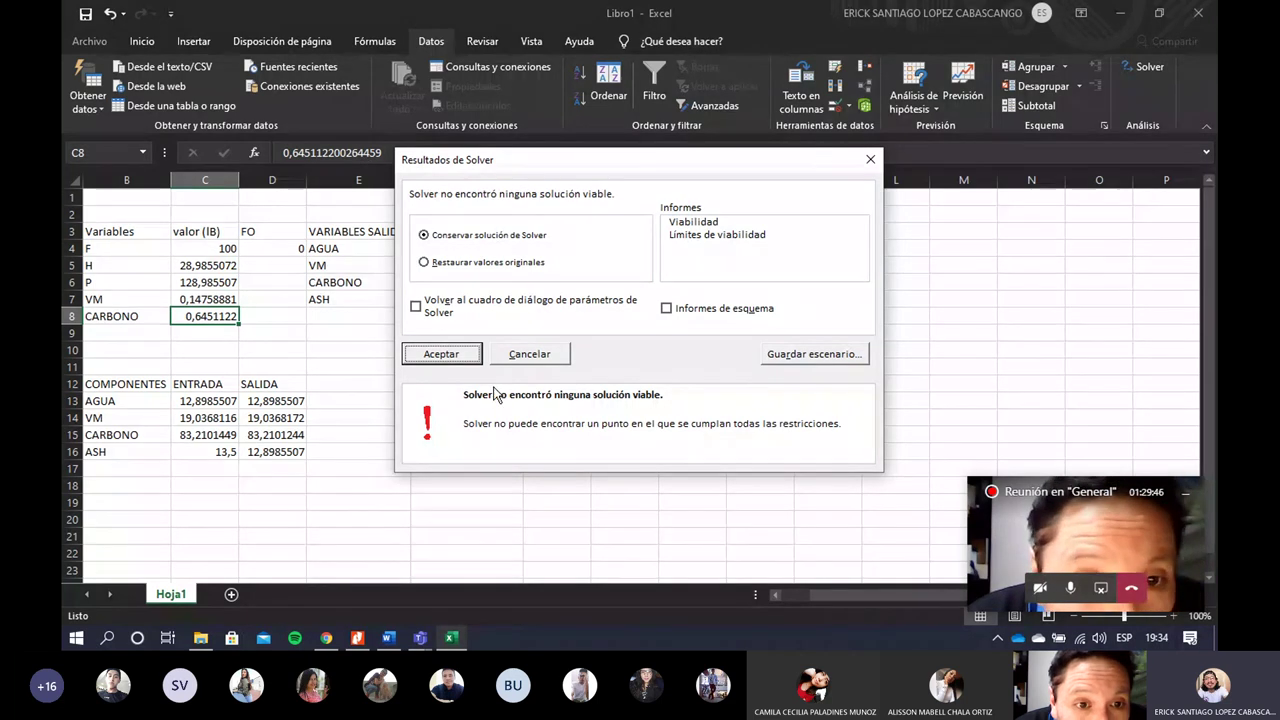
pyautogui.click(463, 359)
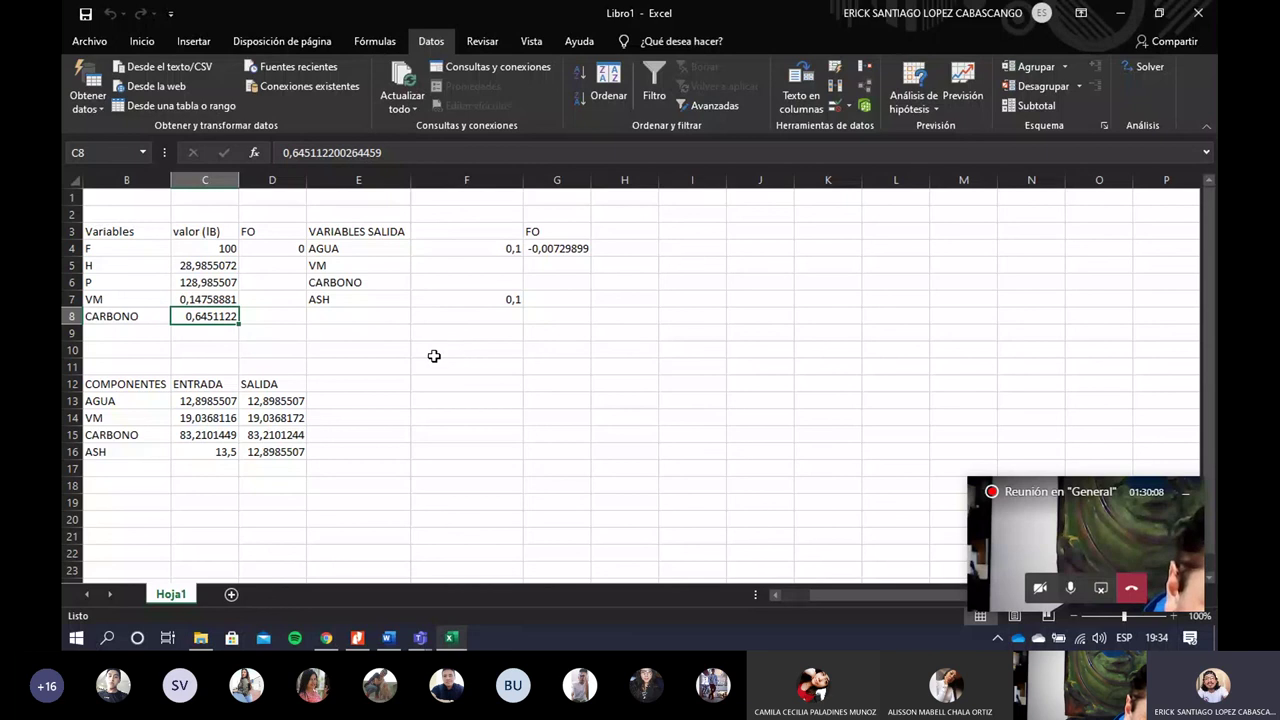
# - Check the water constraint C13 = D13 in Solver, close it, and inspect the water formulas in C13 and D13
pyautogui.click(1136, 67)
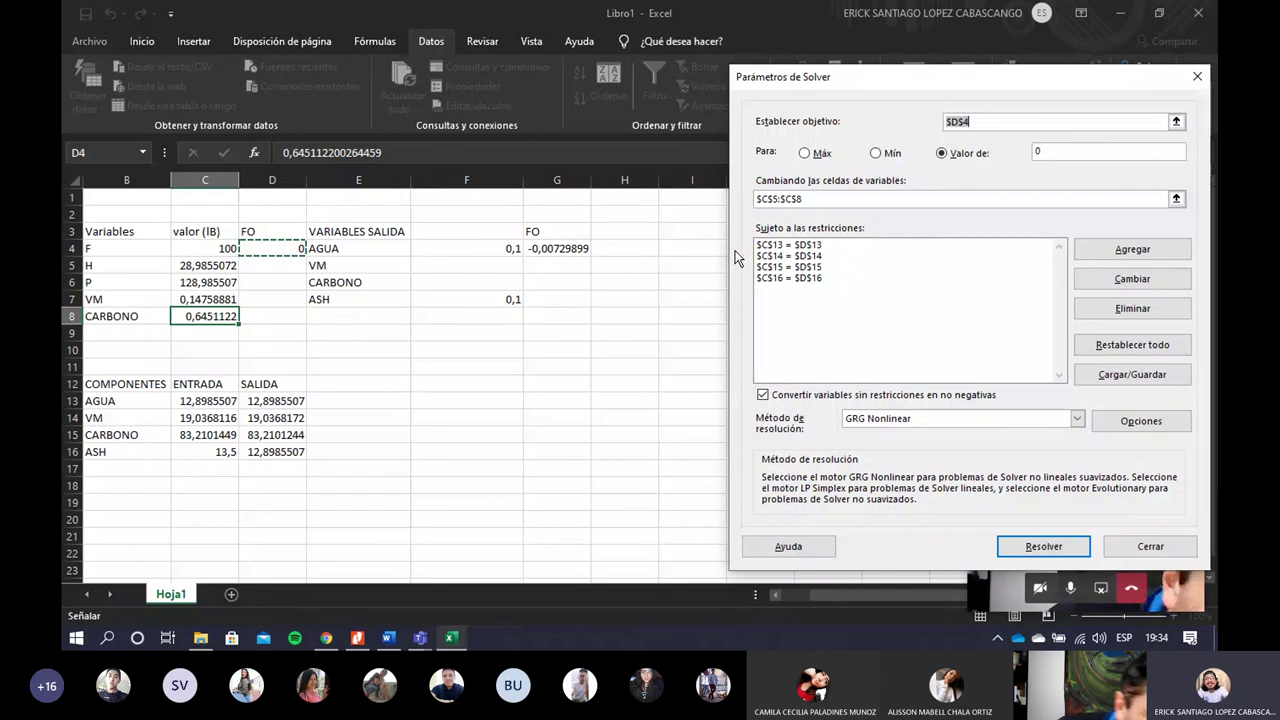
pyautogui.click(800, 246)
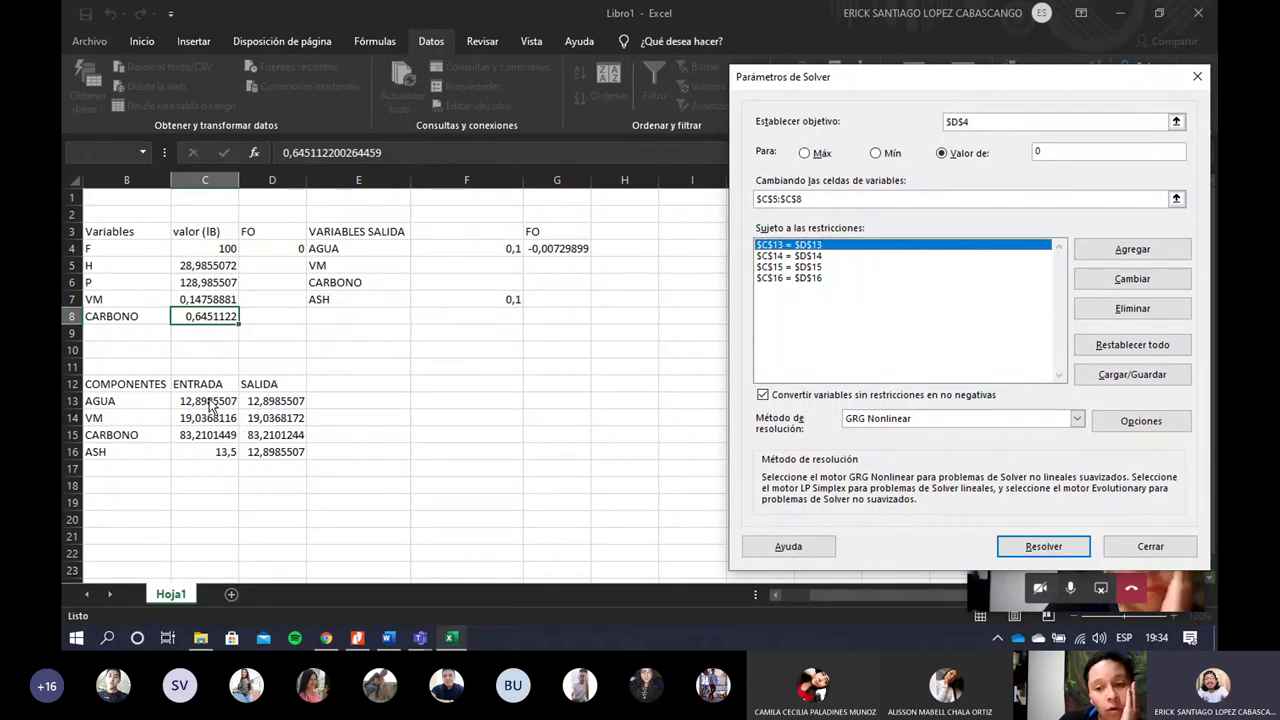
pyautogui.click(1197, 76)
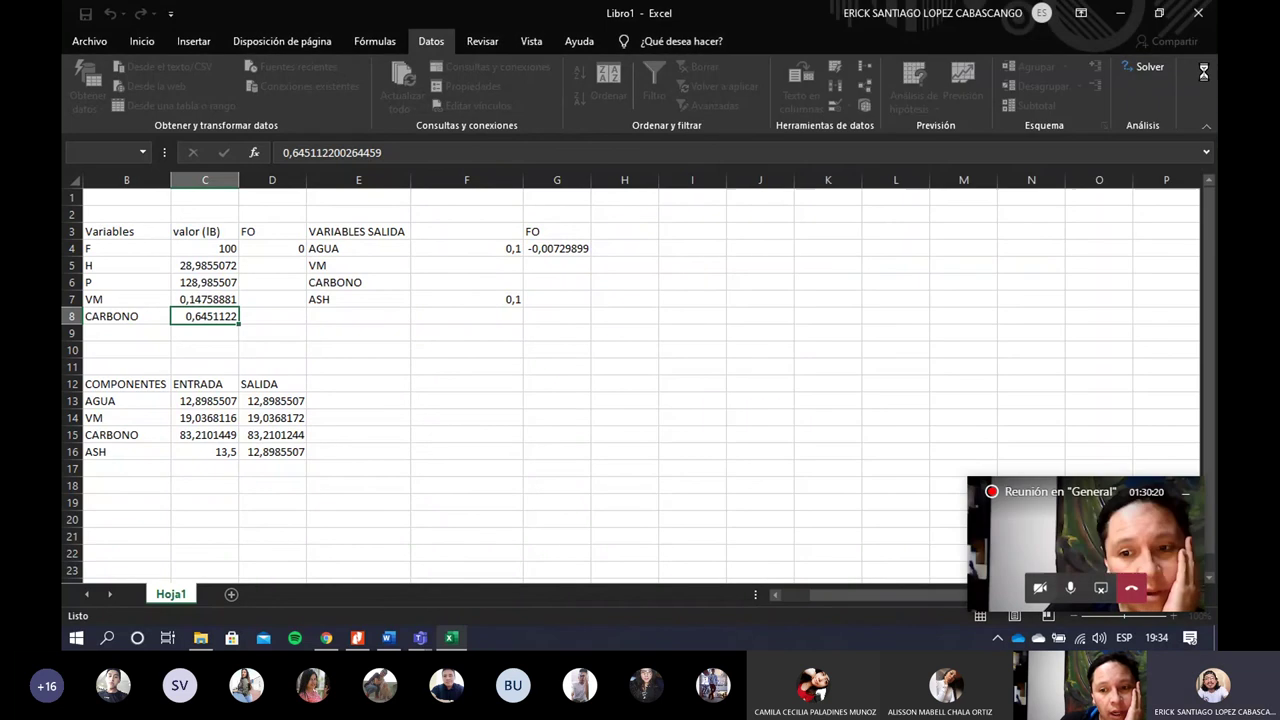
pyautogui.click(207, 402)
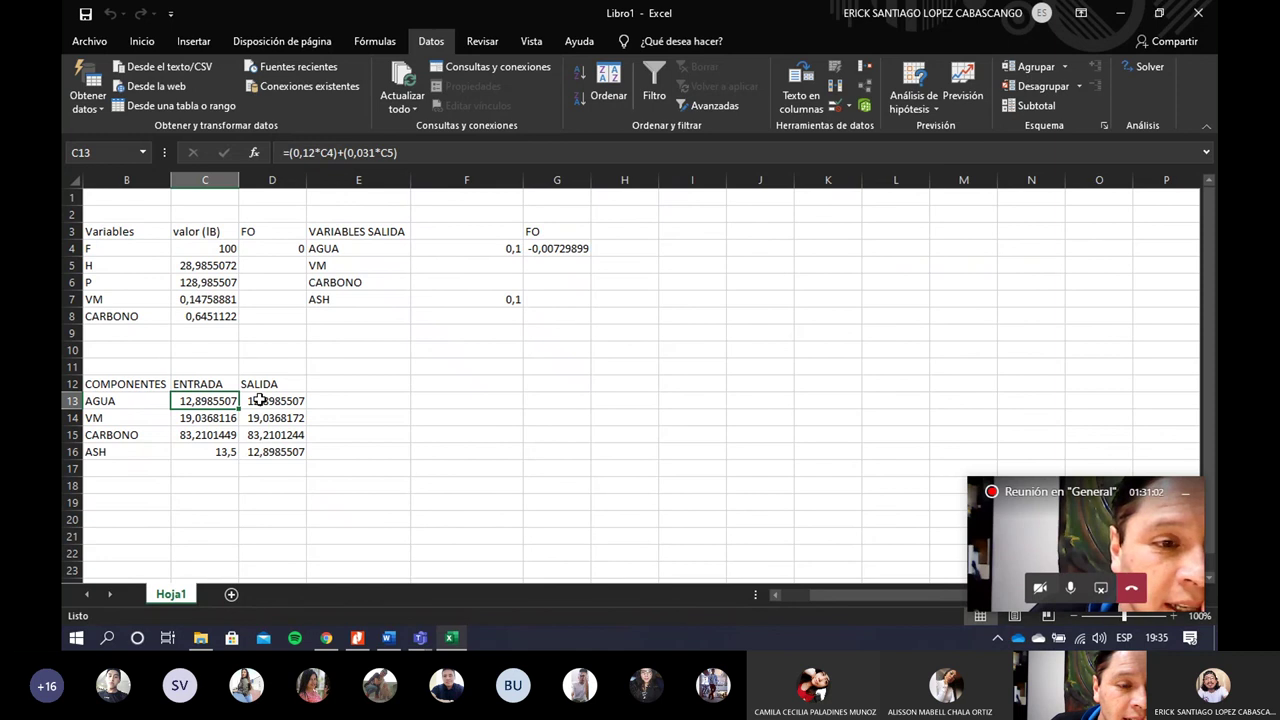
pyautogui.click(260, 400)
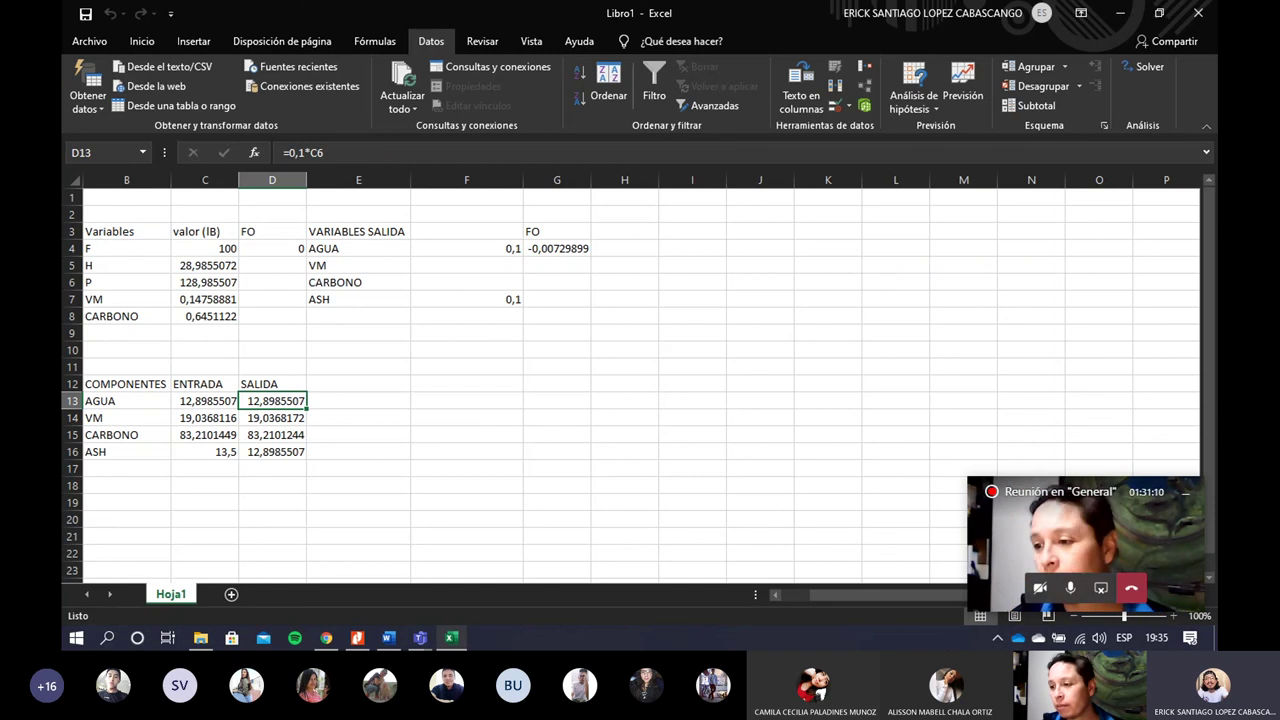
# - Stop sharing the workbook screen in the Teams meeting
pyautogui.moveTo(1100, 594)
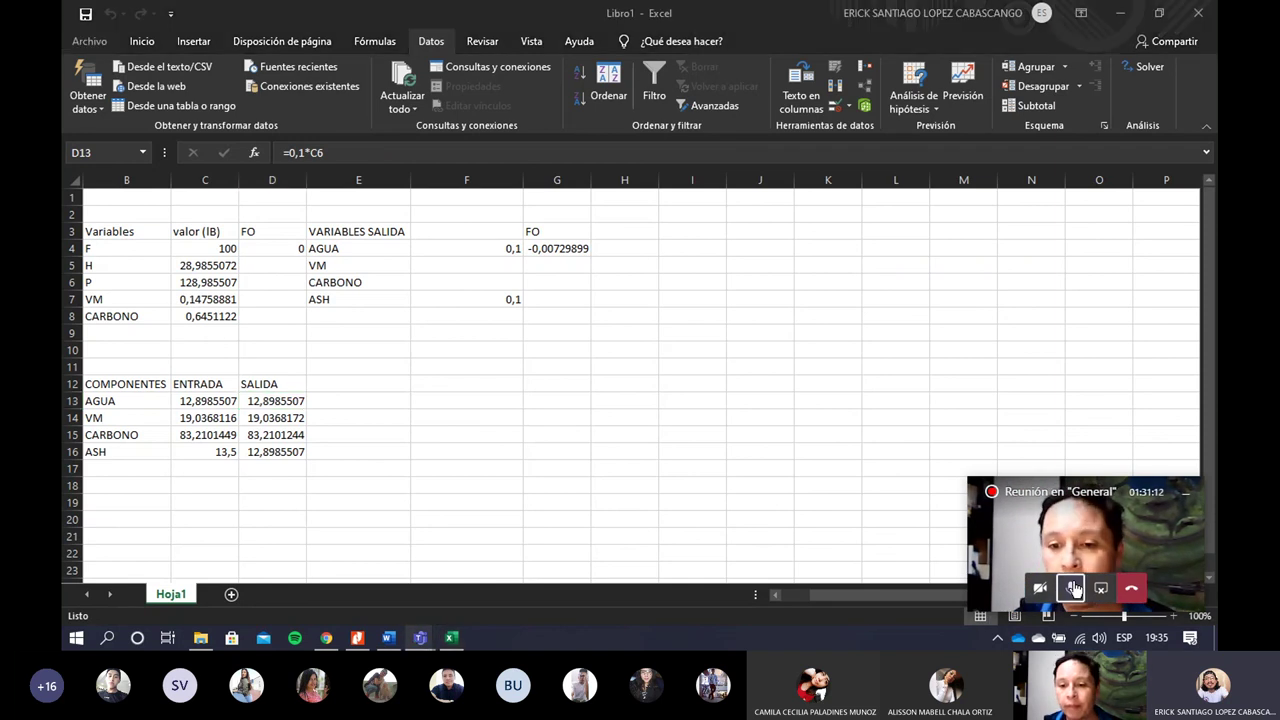
pyautogui.click(1100, 594)
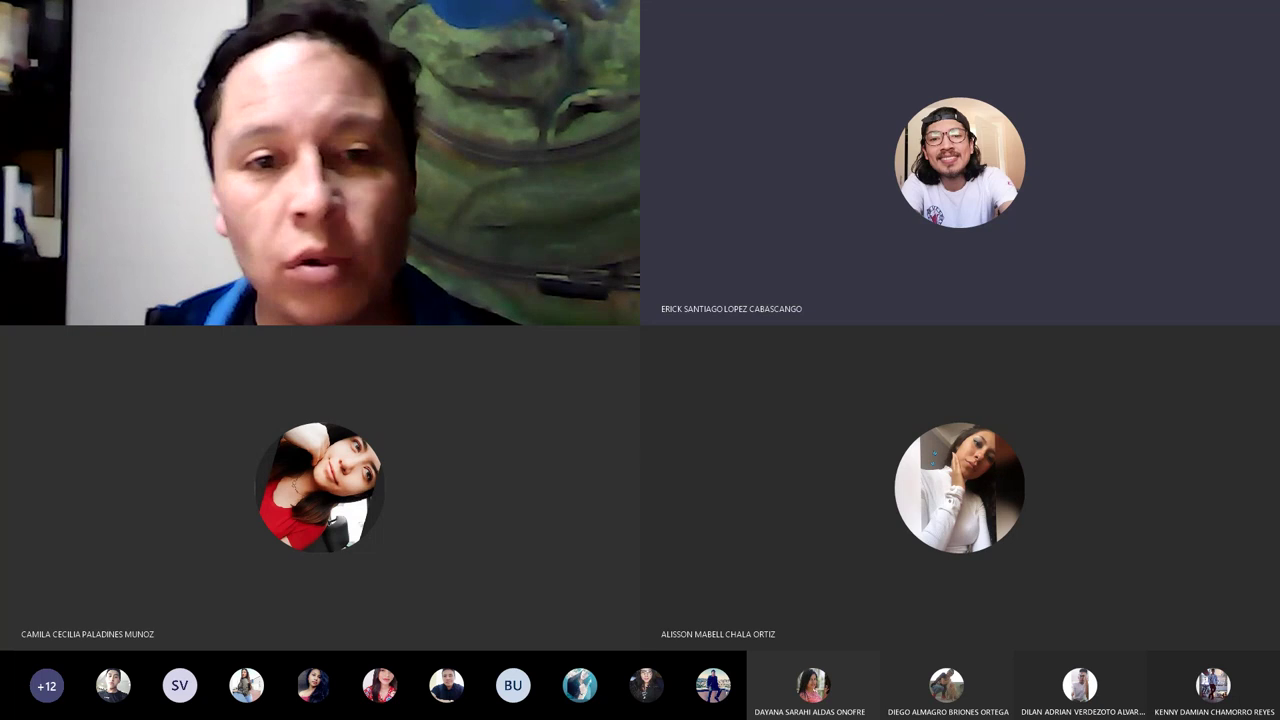